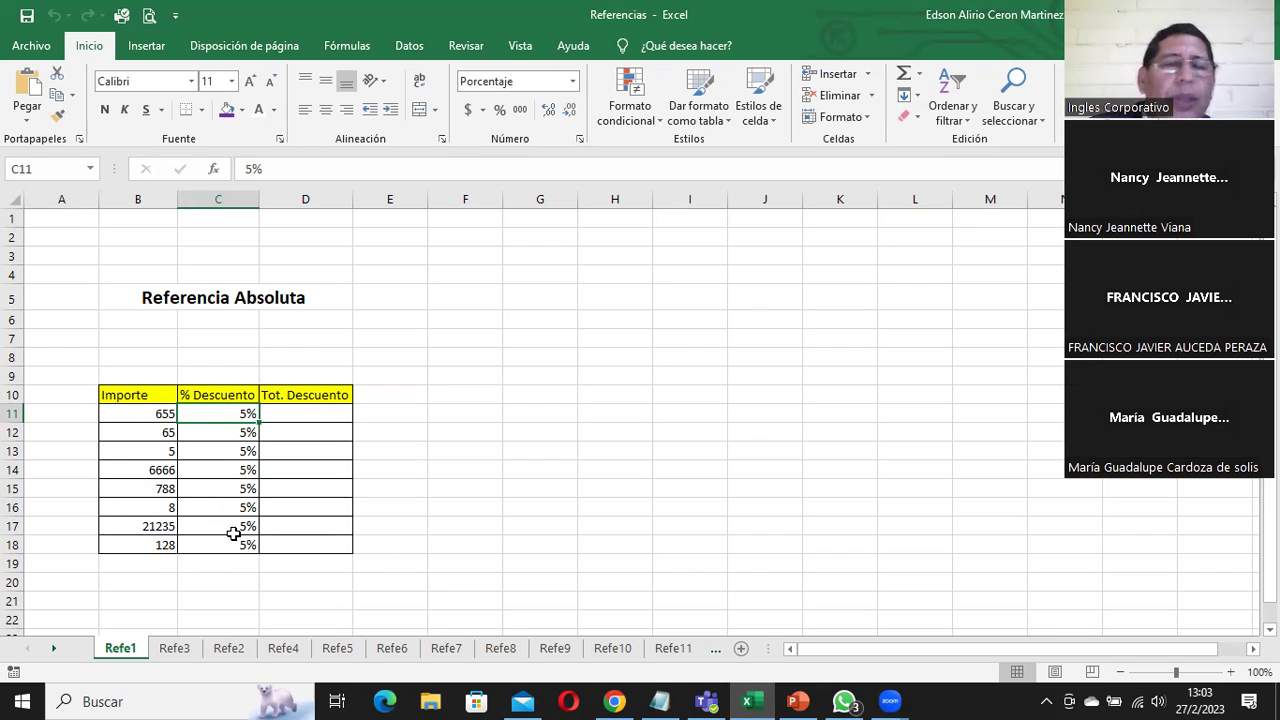
Enter the formula =(B11*C11) in D11 to calculate the first row's total discount
left_click(302, 412)
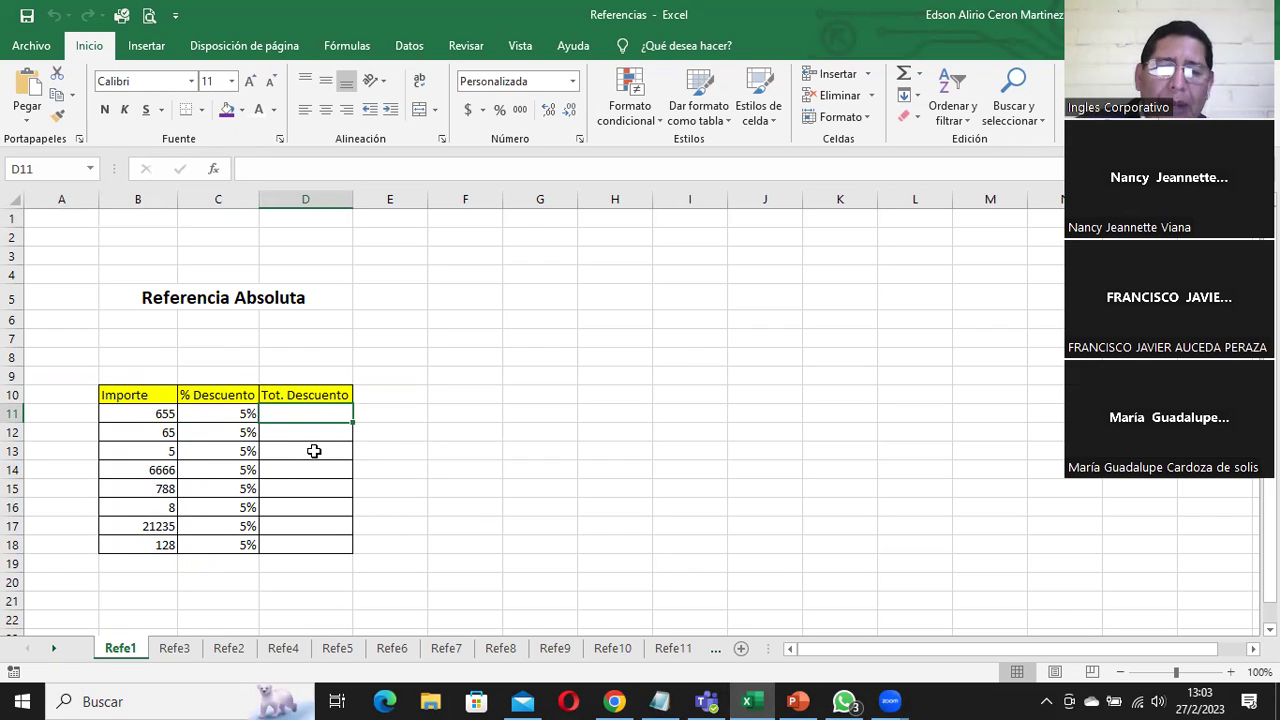
type("=(")
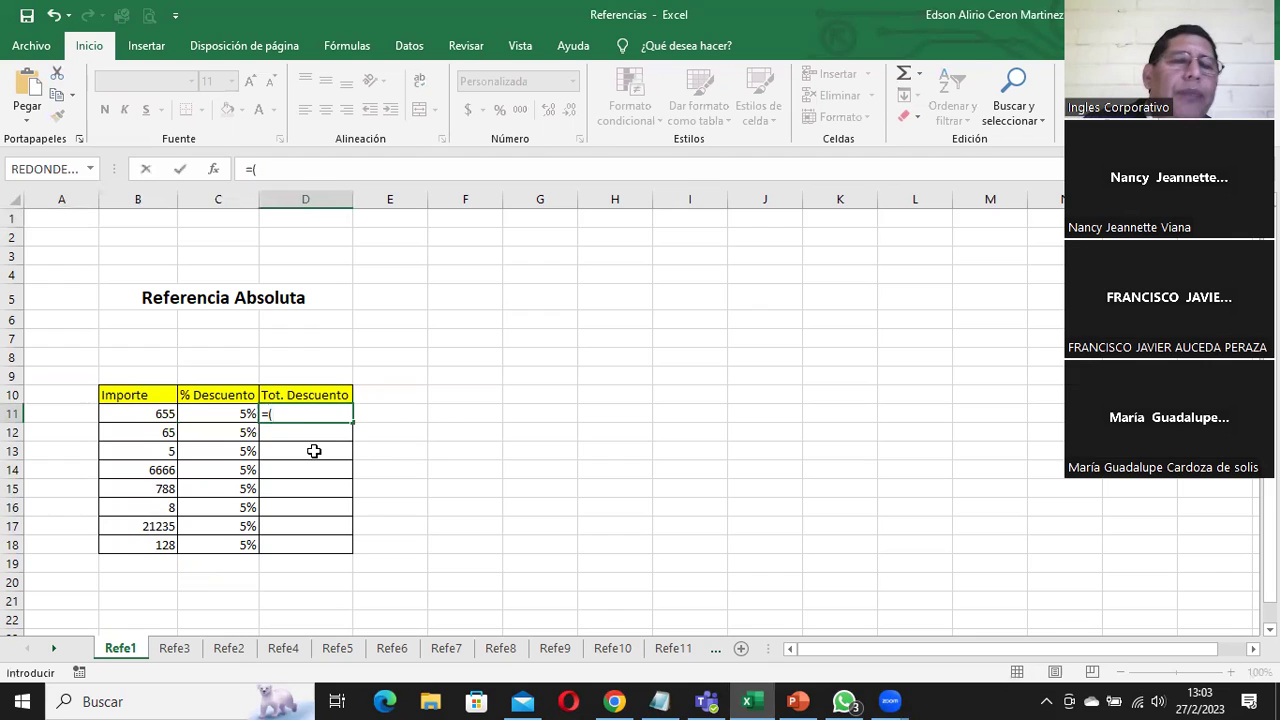
left_click(267, 413)
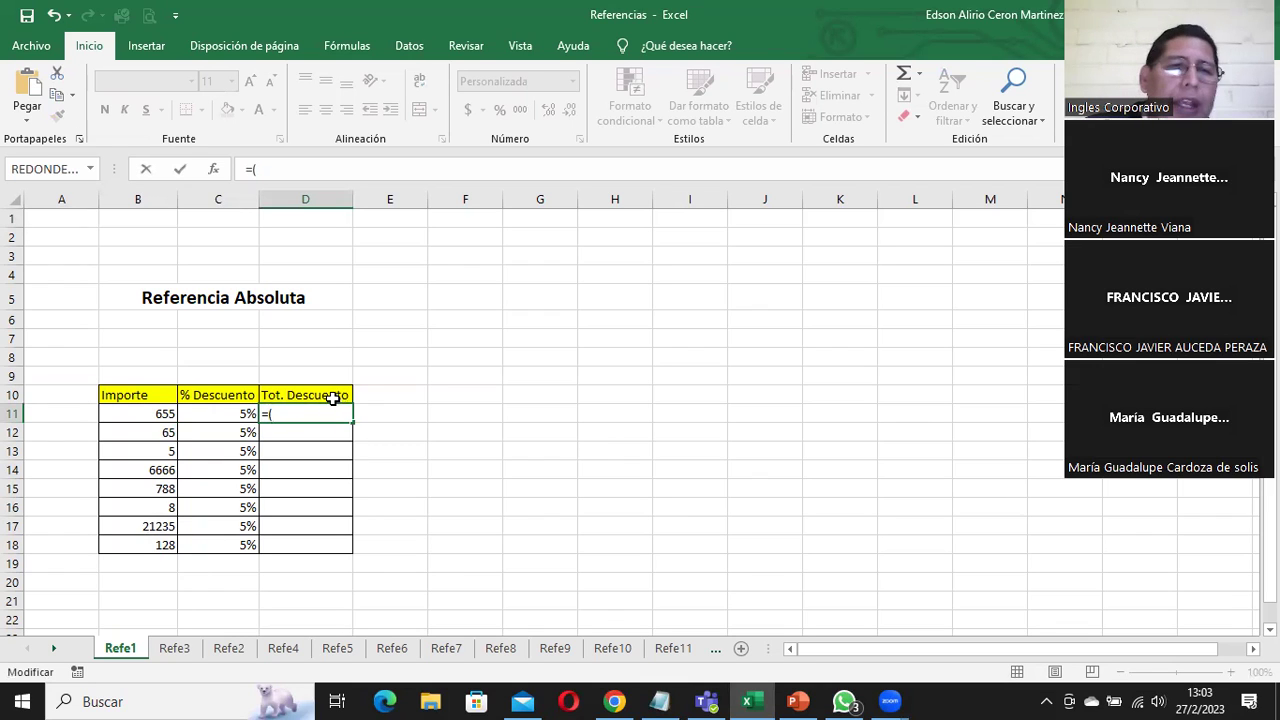
left_click(145, 413)
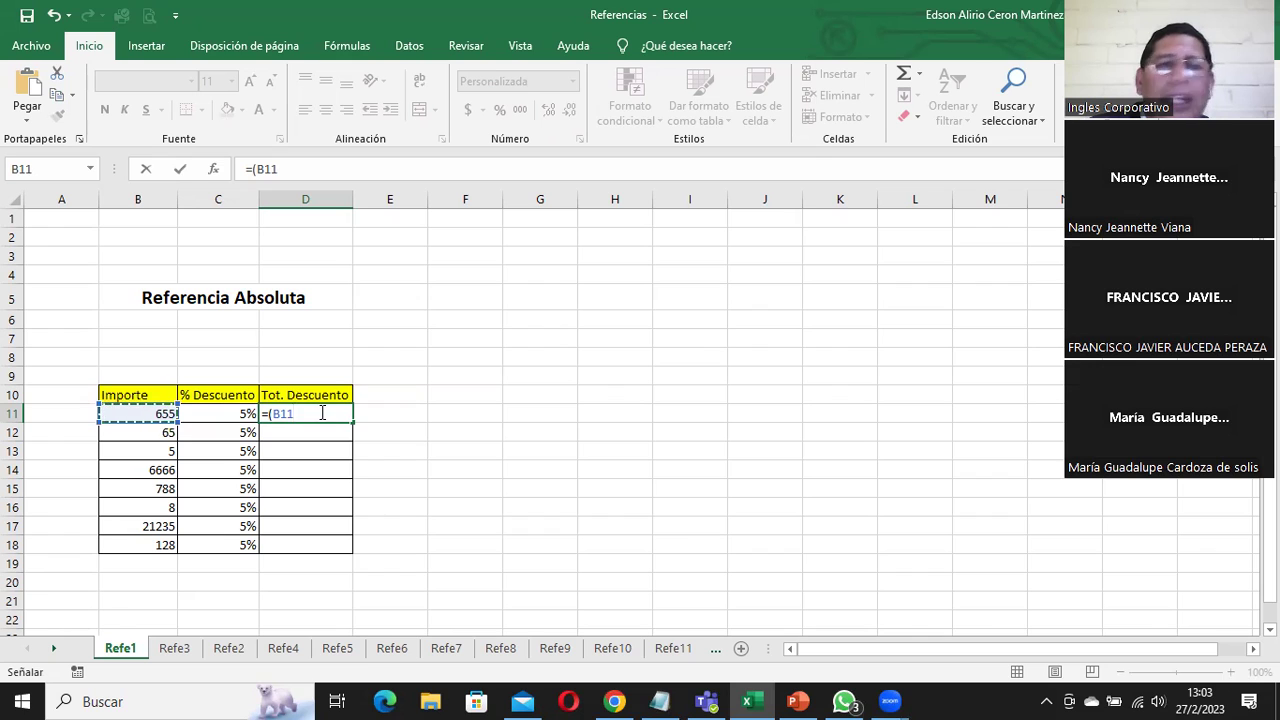
type("*")
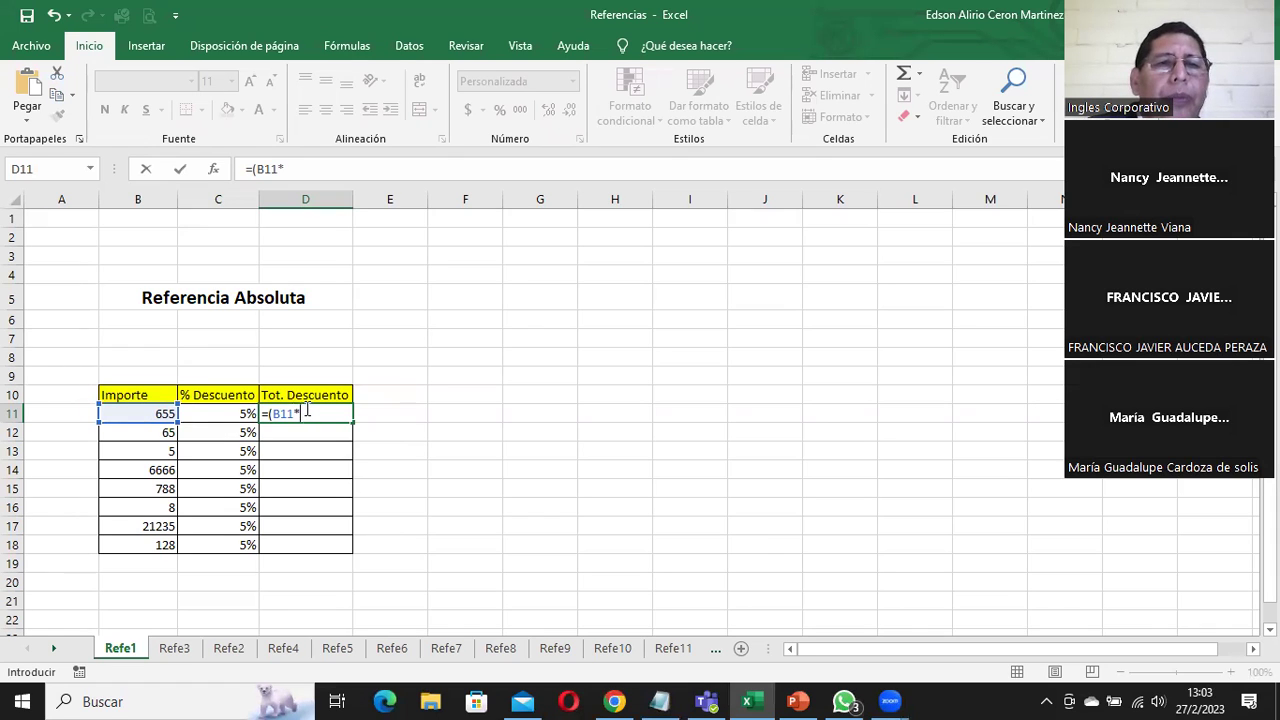
left_click(243, 415)
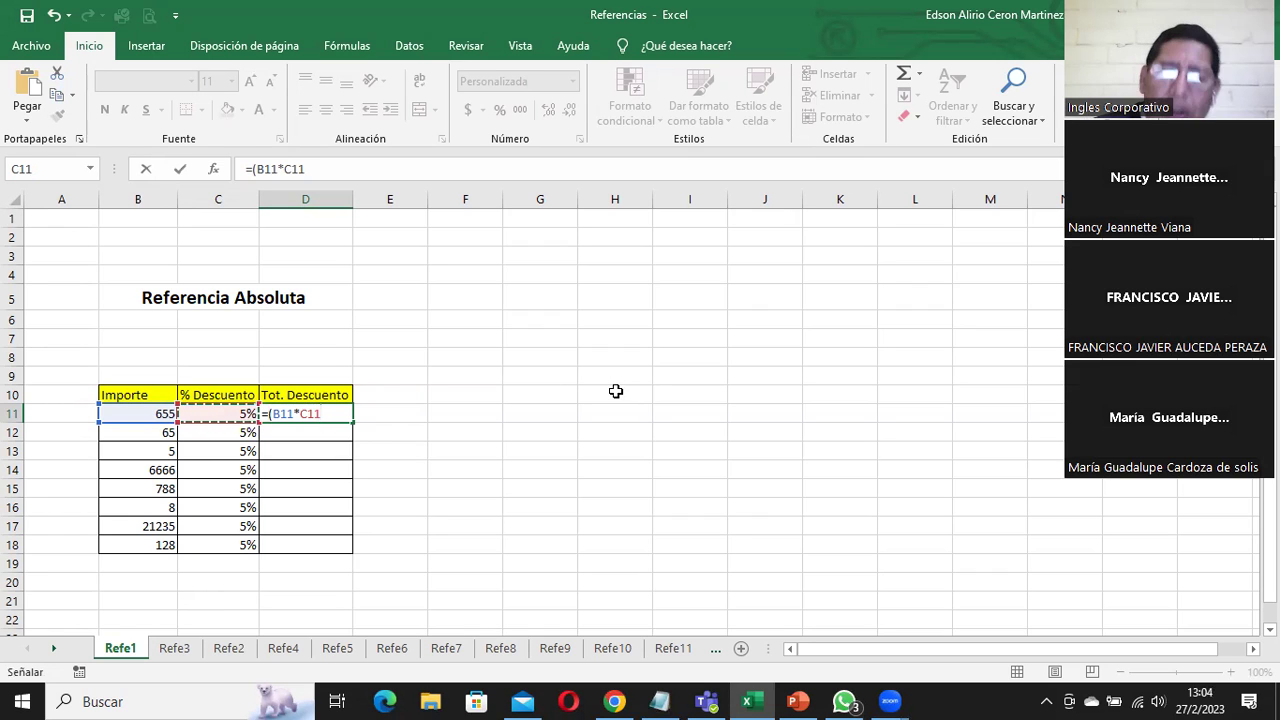
type(")")
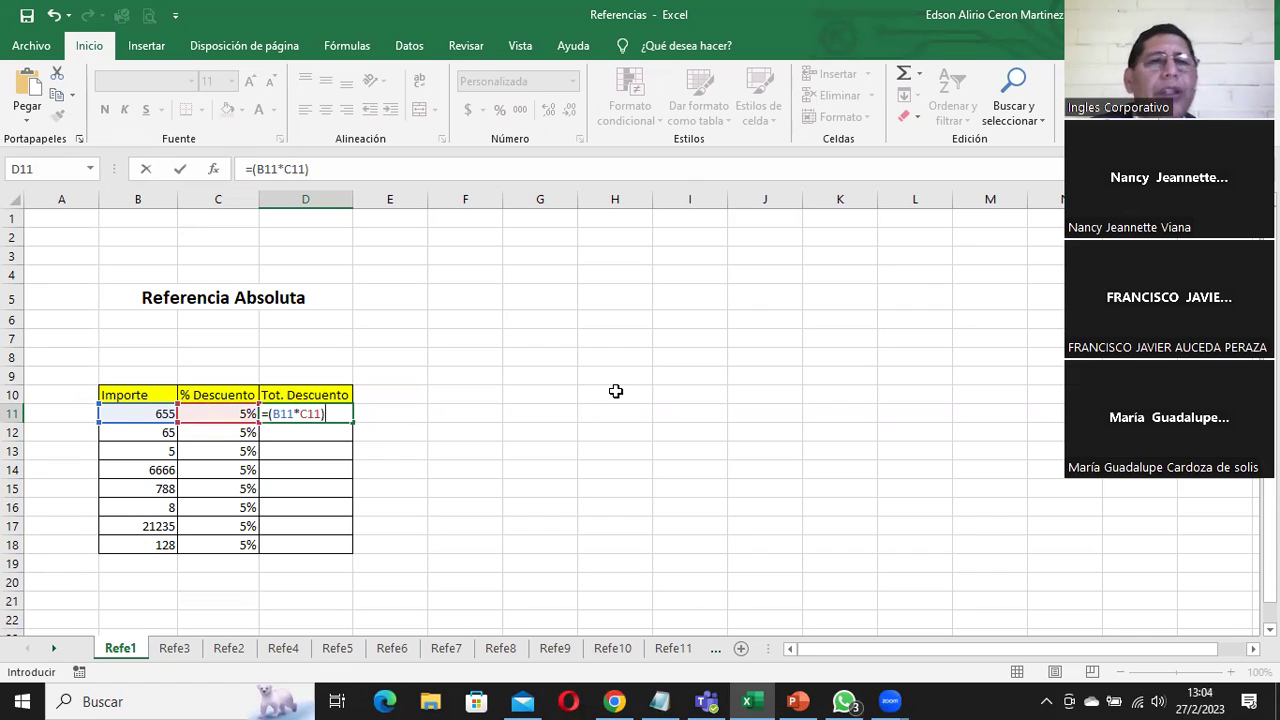
key("Return")
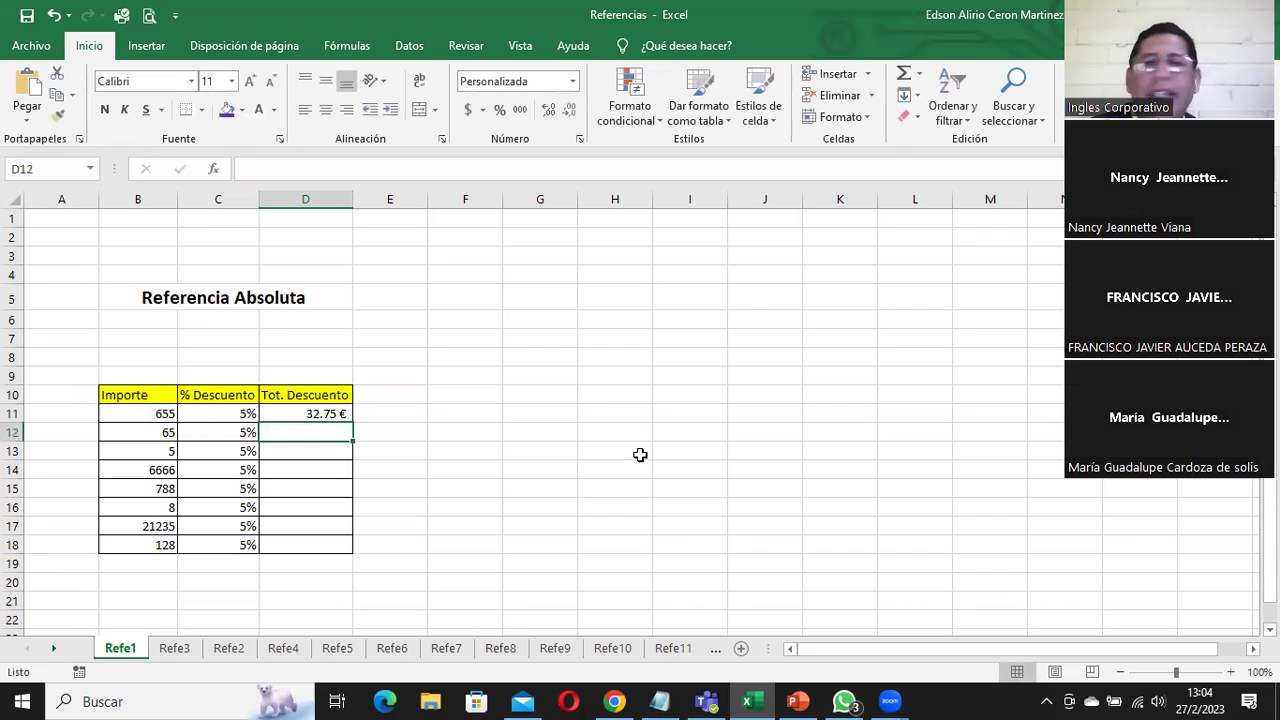
Examine the D11 discount formula and its references to cells B11 and C11 at a larger zoom
left_click(1229, 672)
left_click(1229, 672)
left_click(1229, 672)
left_click(1229, 672)
left_click(1229, 672)
left_click(1229, 672)
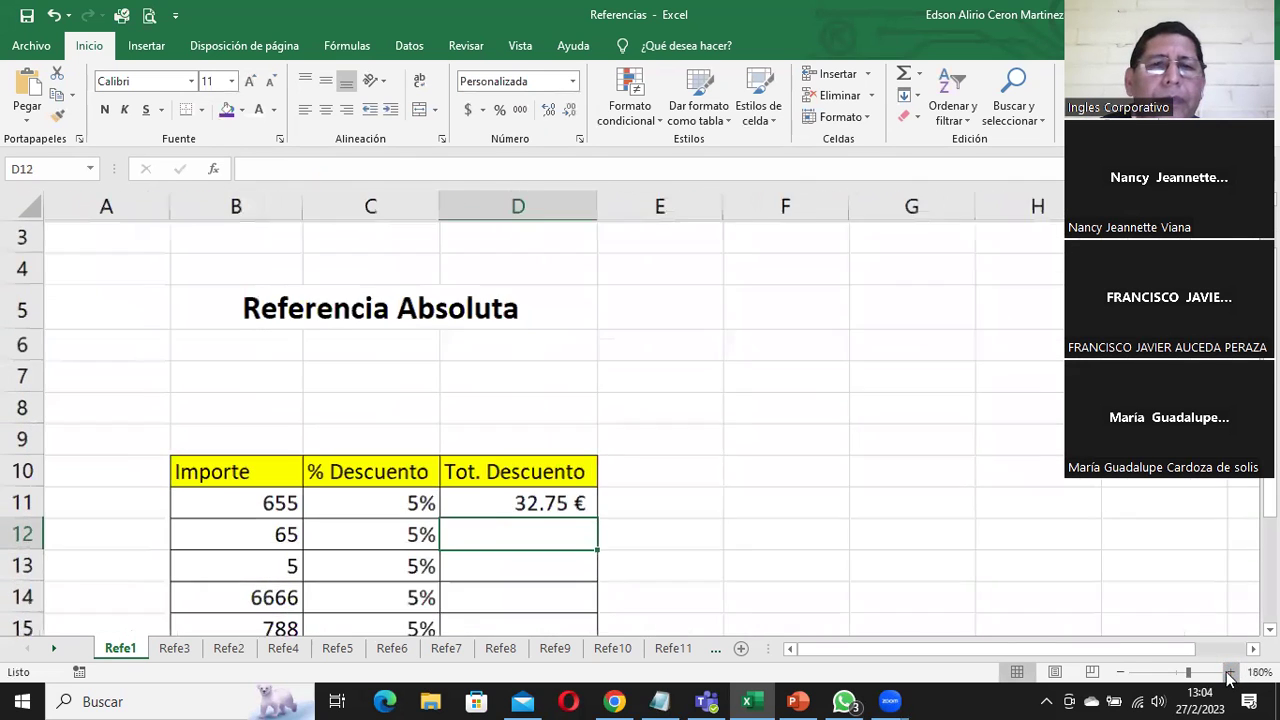
left_click(1229, 672)
left_click(1229, 672)
left_click(1229, 672)
scroll(859, 468, "down", 1)
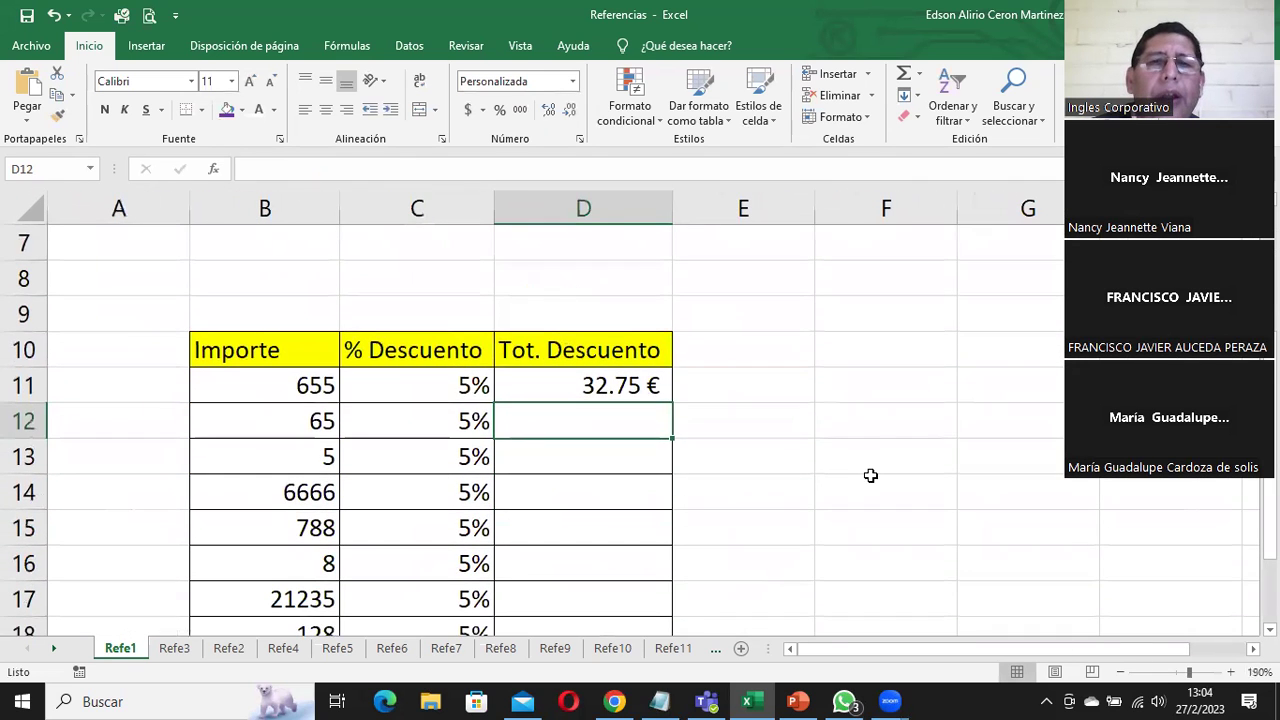
left_click(604, 381)
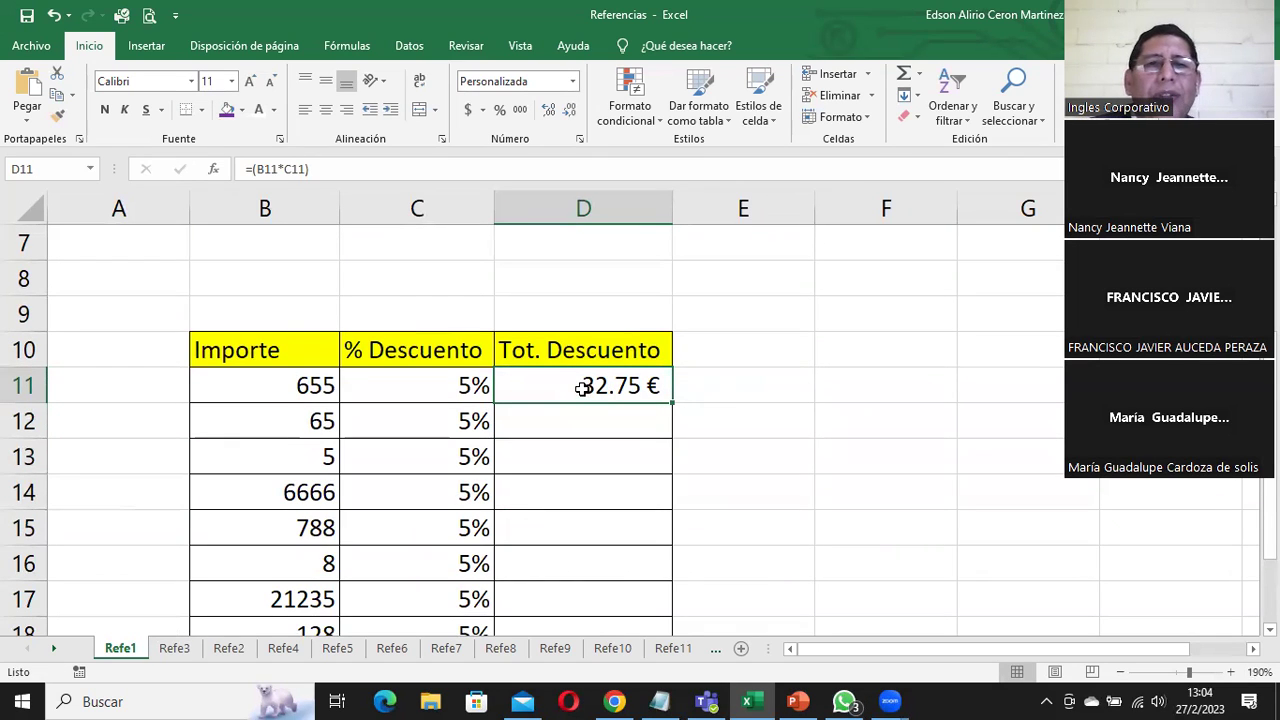
double_click(545, 384)
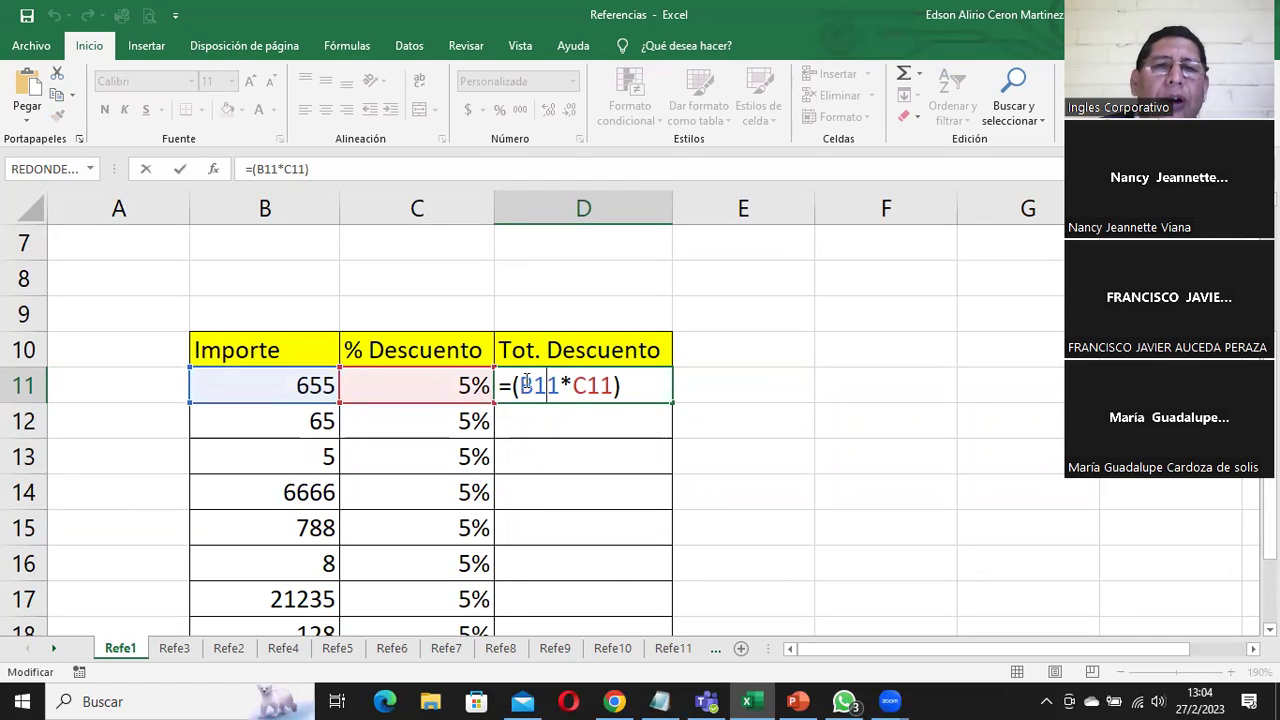
left_click_drag(521, 381, 564, 380)
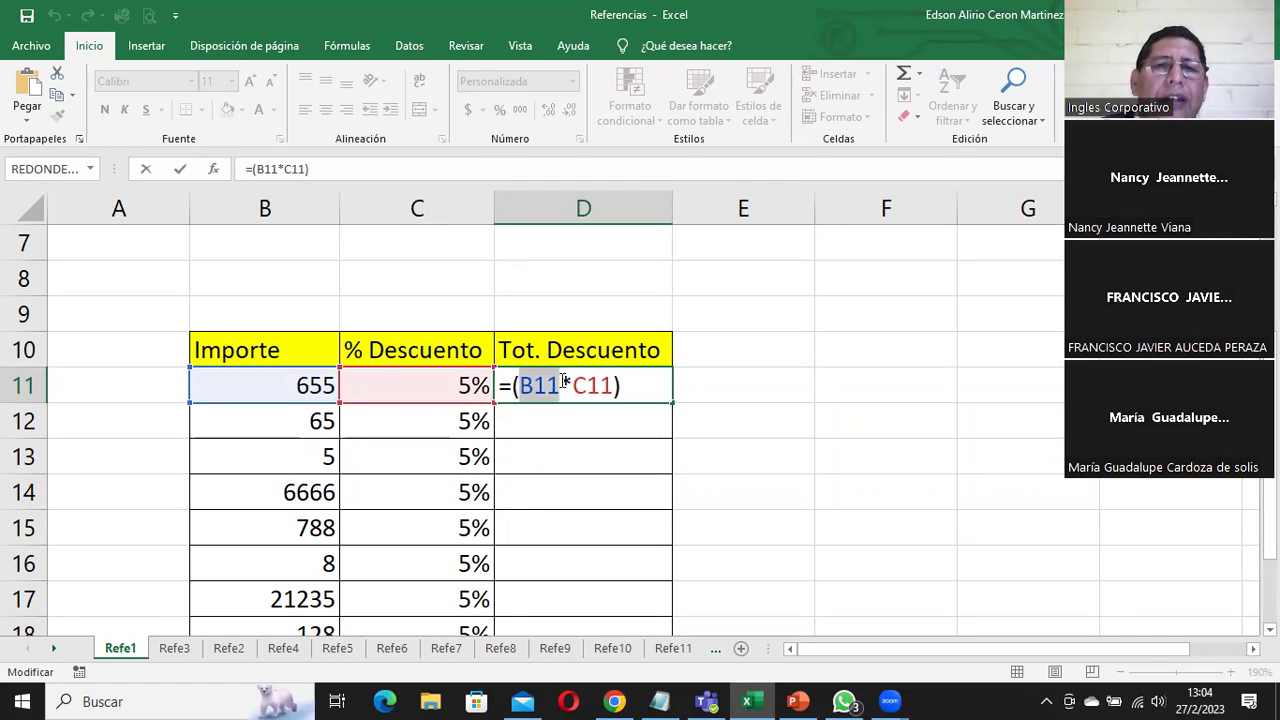
left_click(566, 381)
left_click_drag(568, 381, 614, 383)
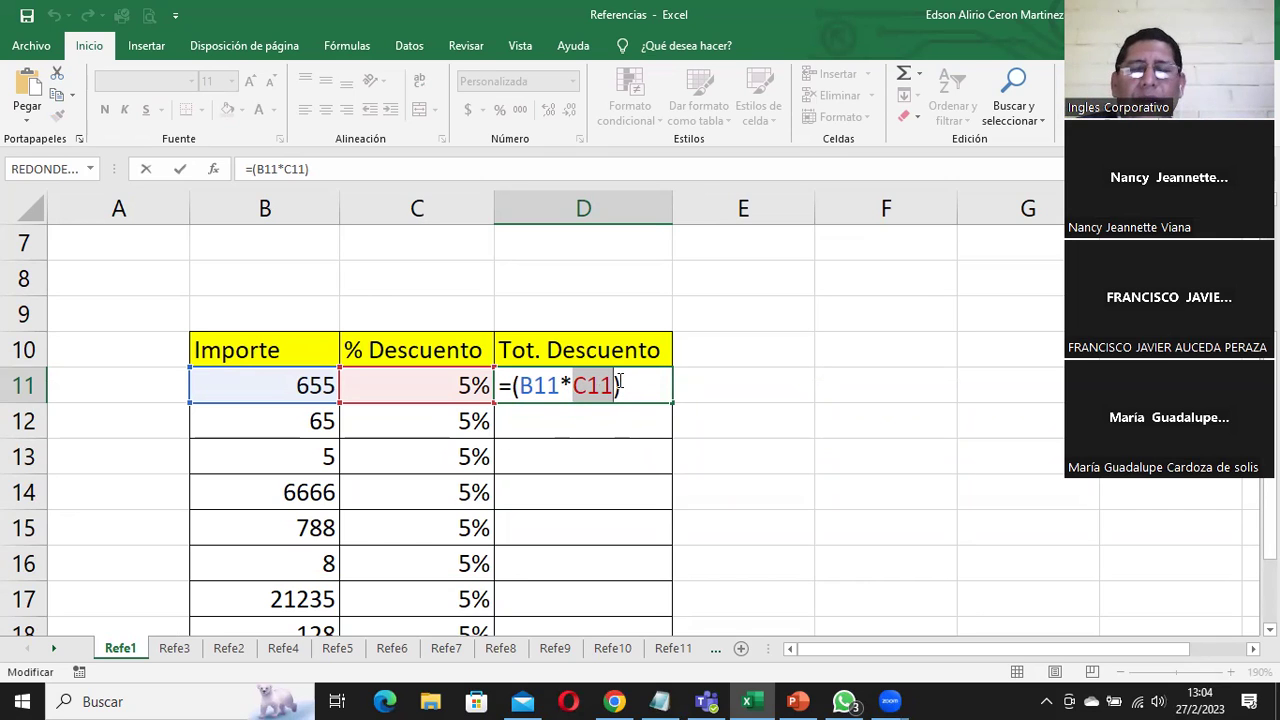
left_click(572, 425)
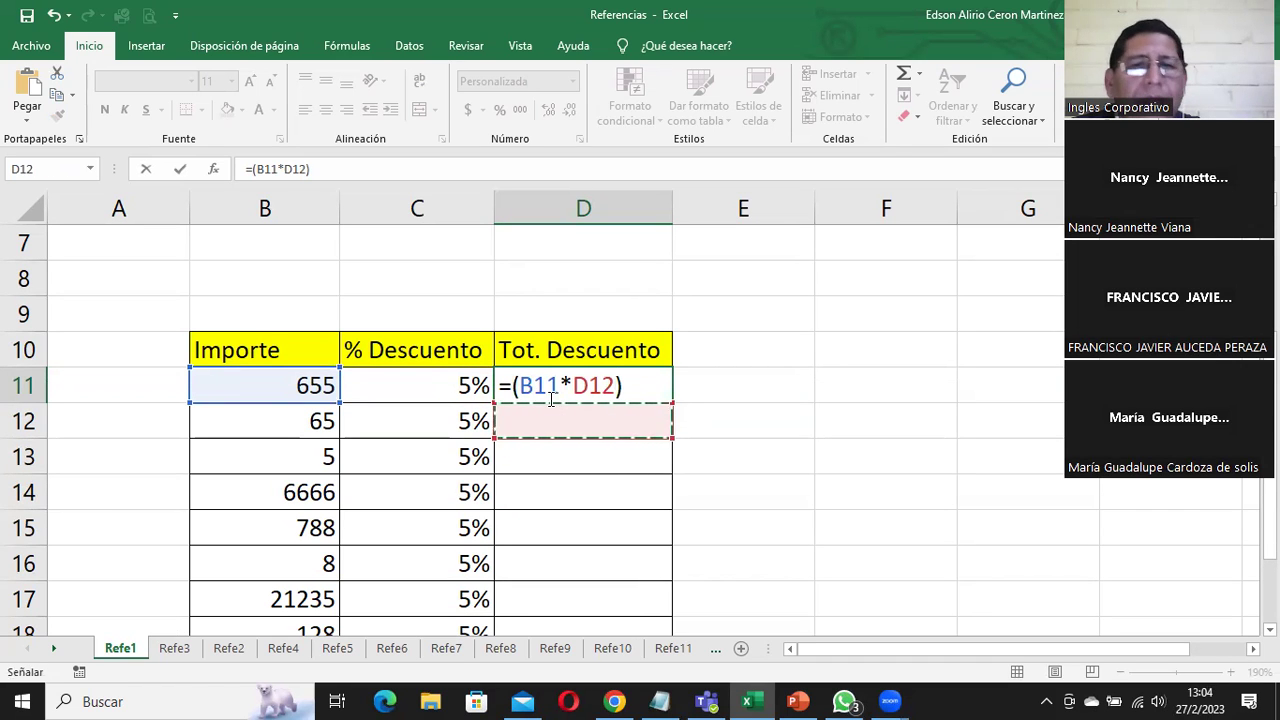
key("Escape")
Set the Importe amount in B11 to 700 and check the discount formula in D11
left_click(316, 392)
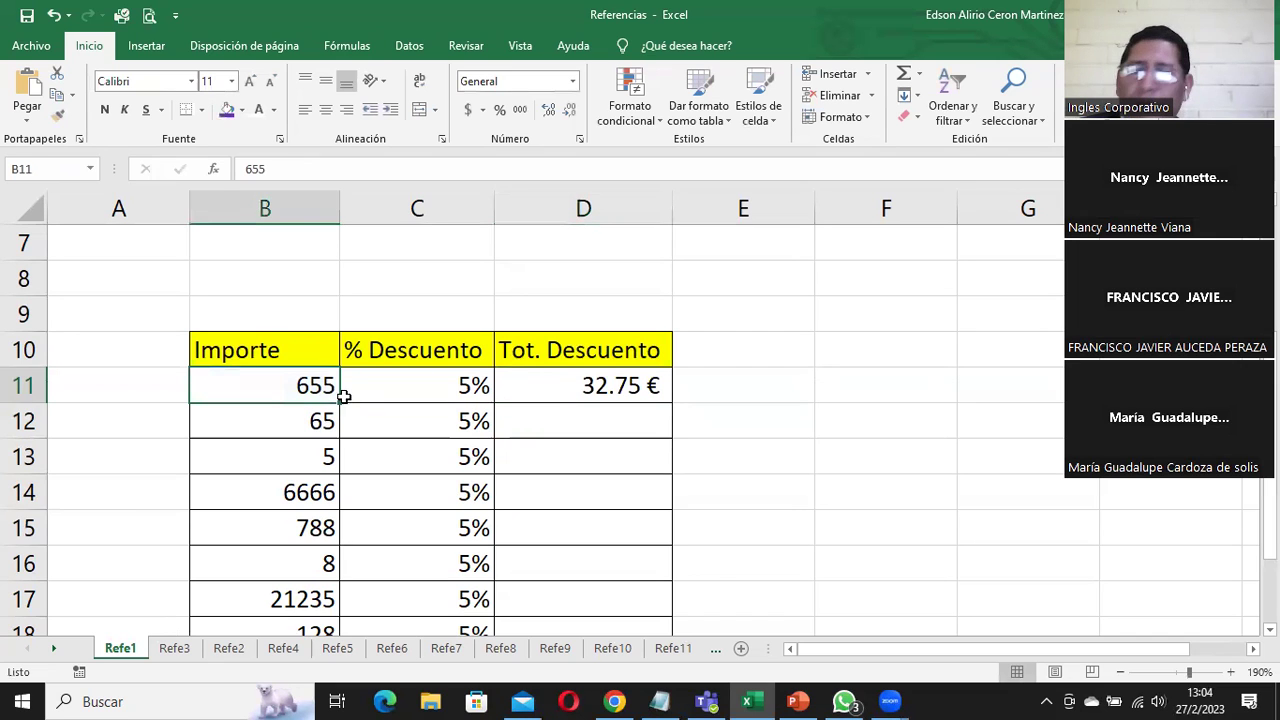
type("700")
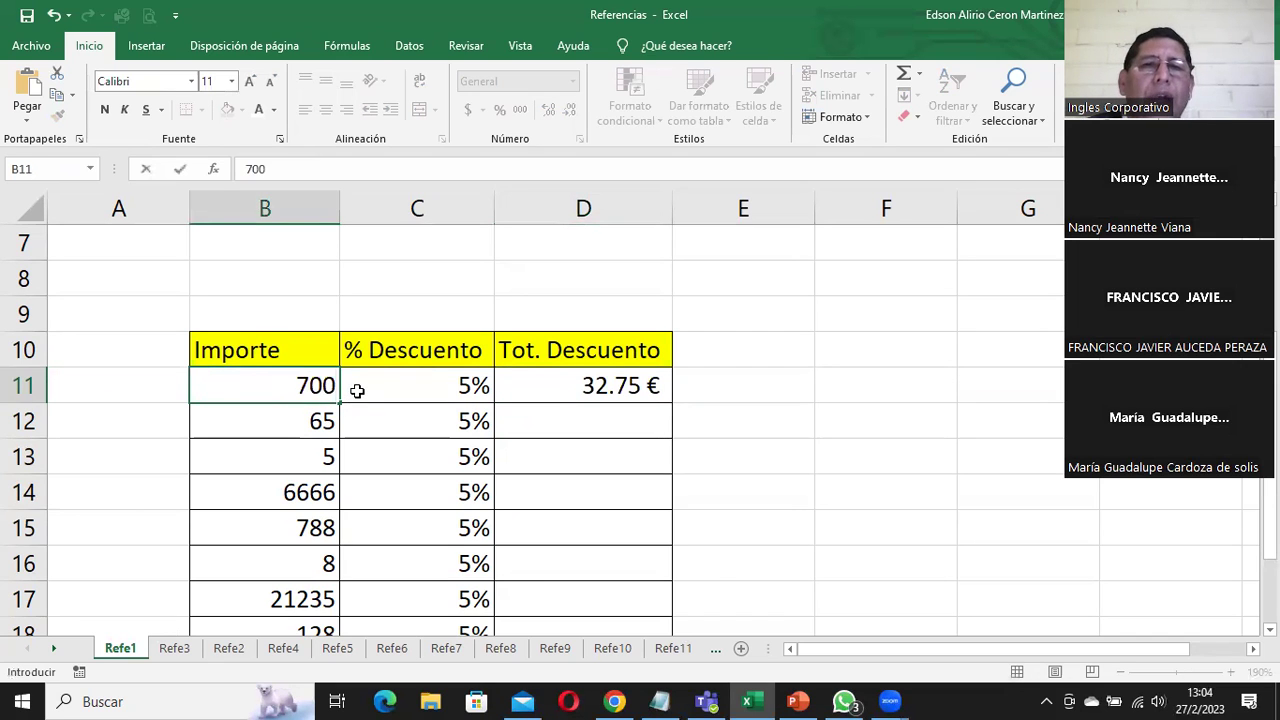
key("Return")
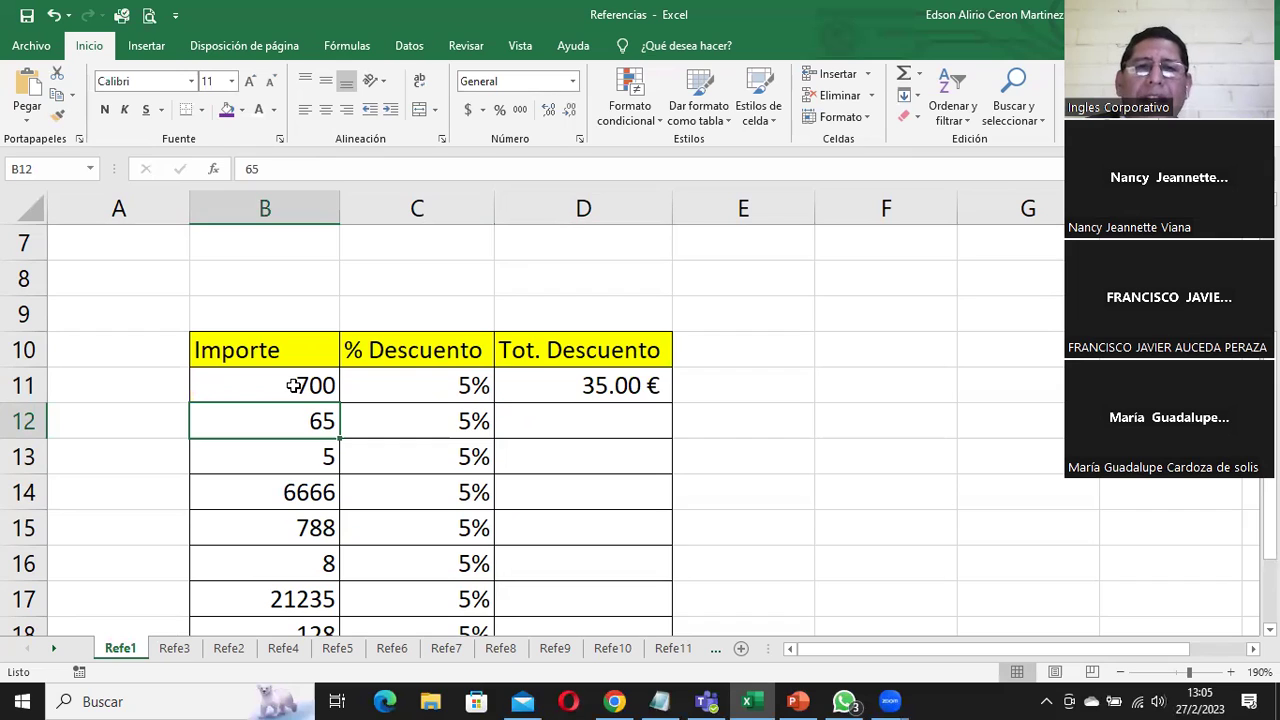
left_click(584, 385)
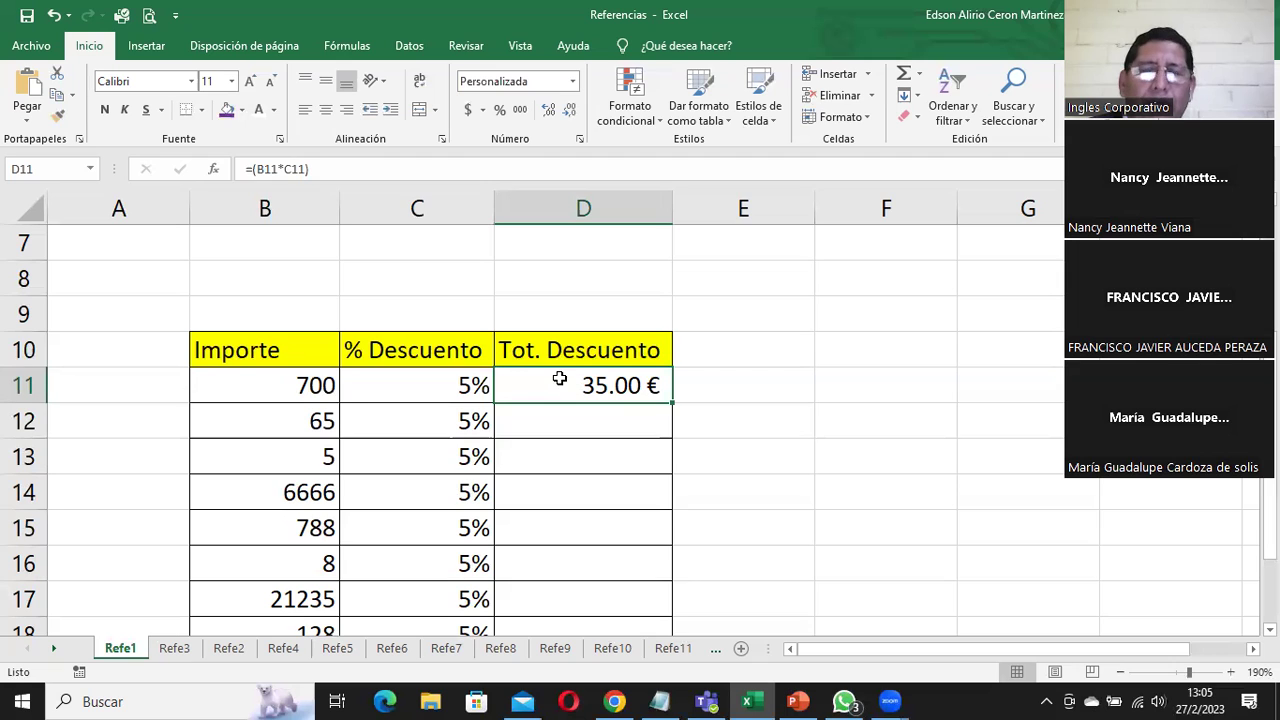
Enter the formula =(B12*C12) in D12 to calculate the second row's total discount
left_click(294, 426)
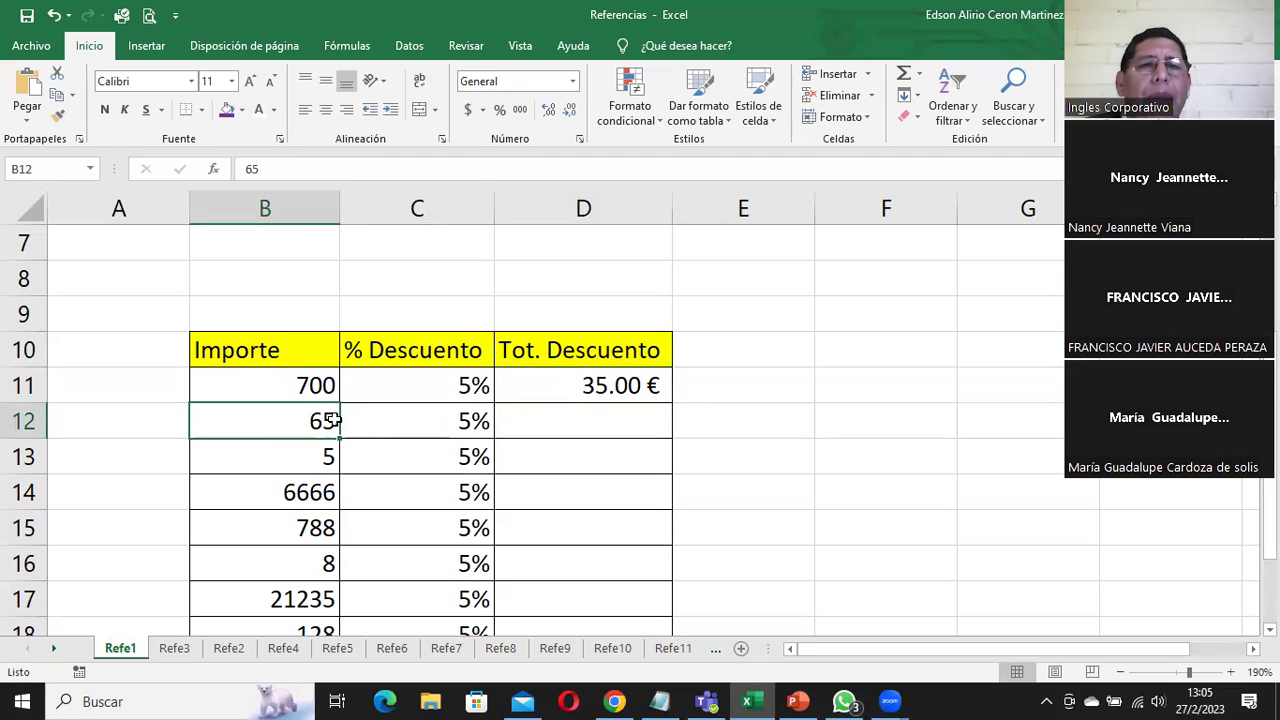
left_click(575, 423)
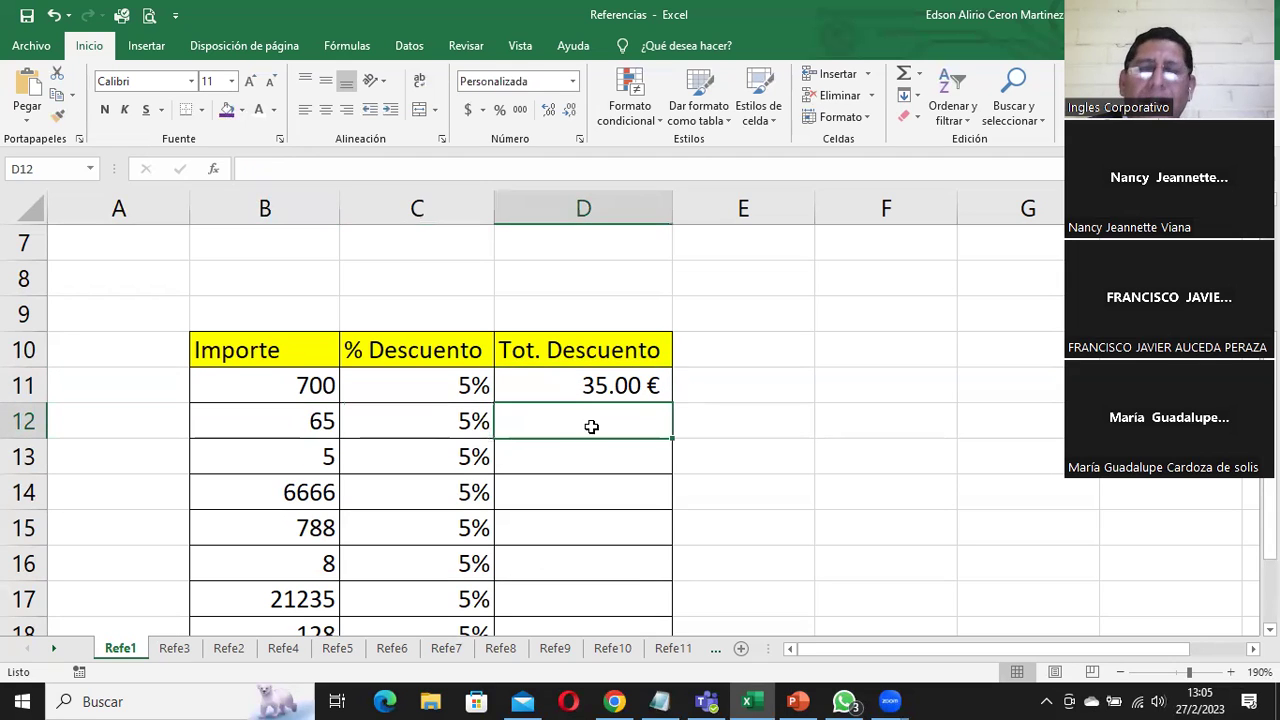
type("=")
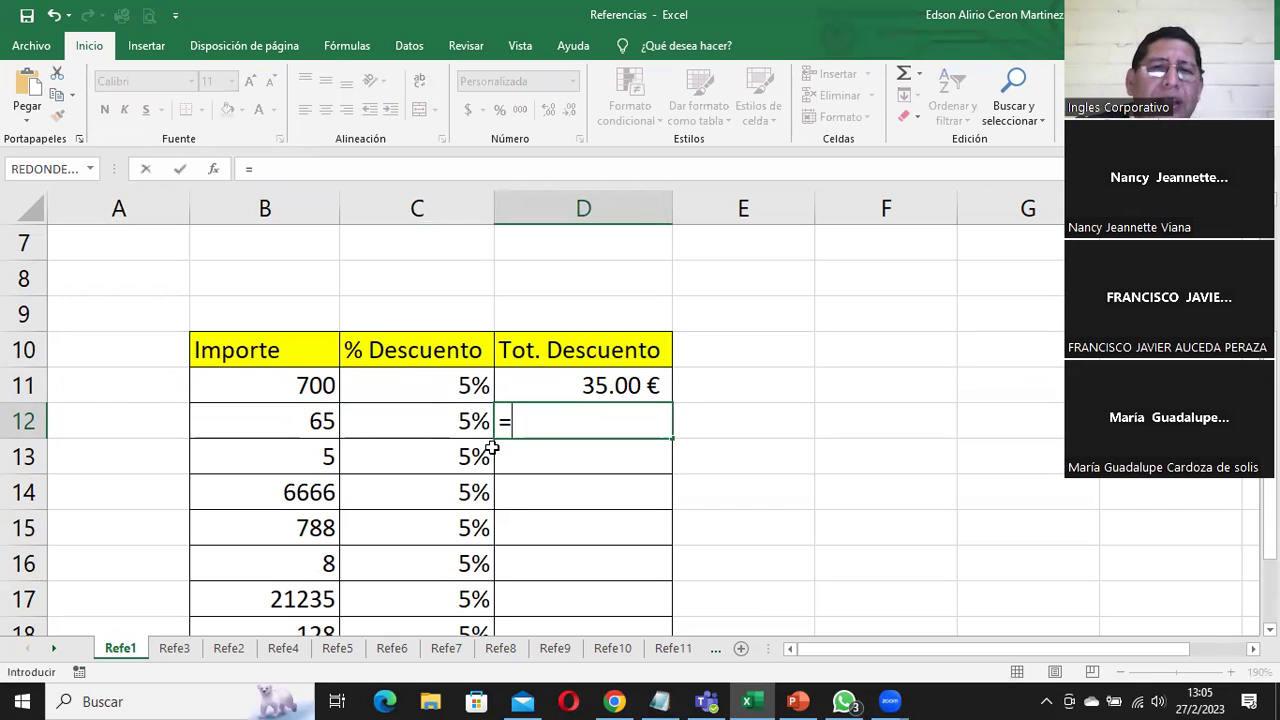
type("(")
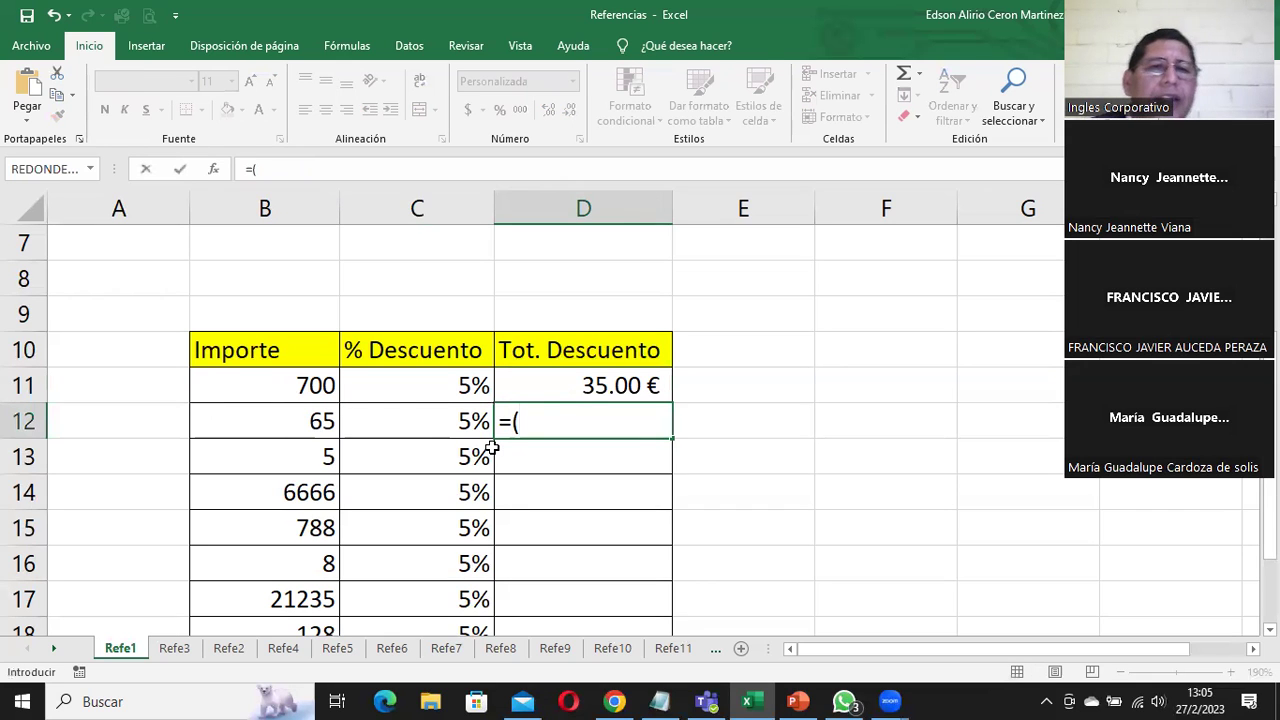
left_click(289, 422)
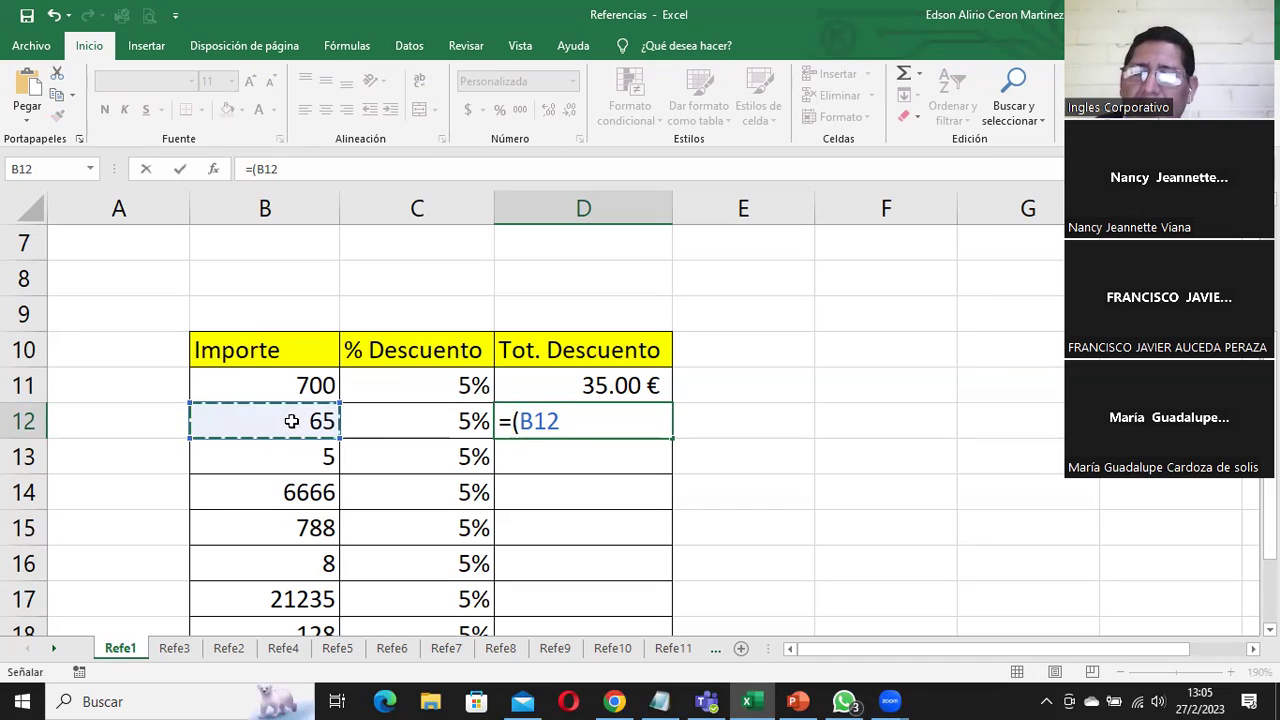
type("*")
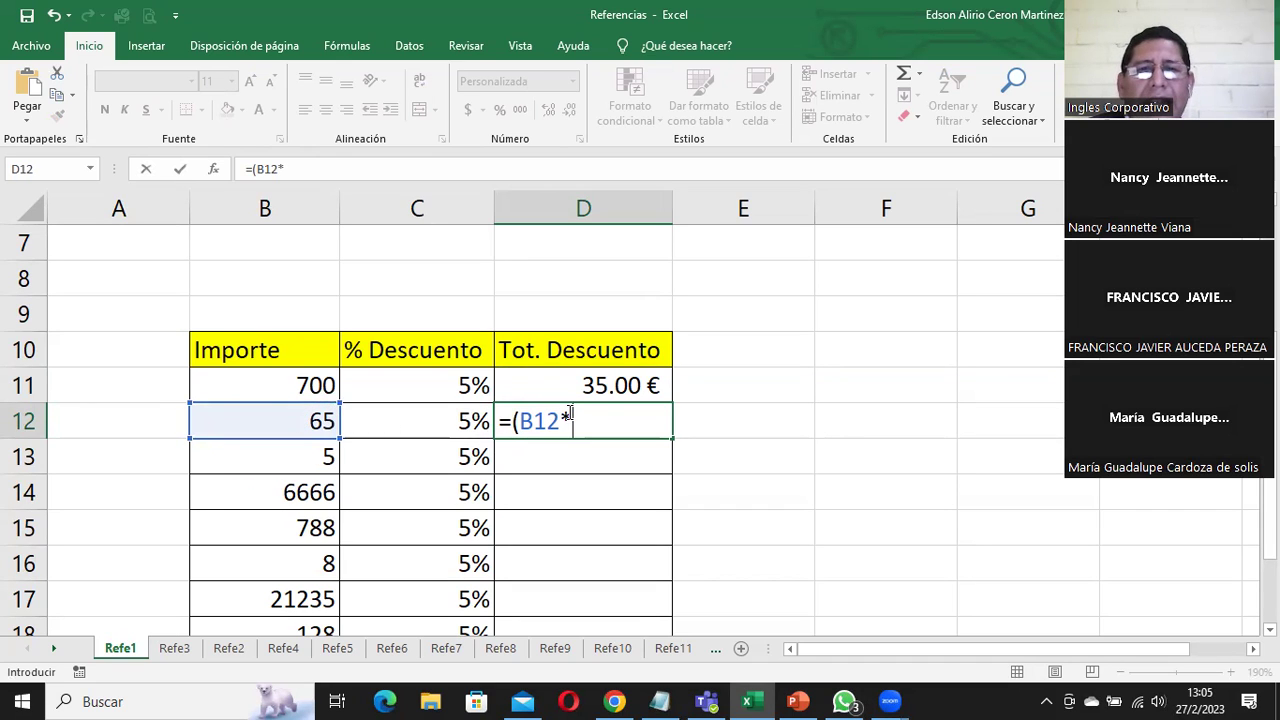
left_click(472, 420)
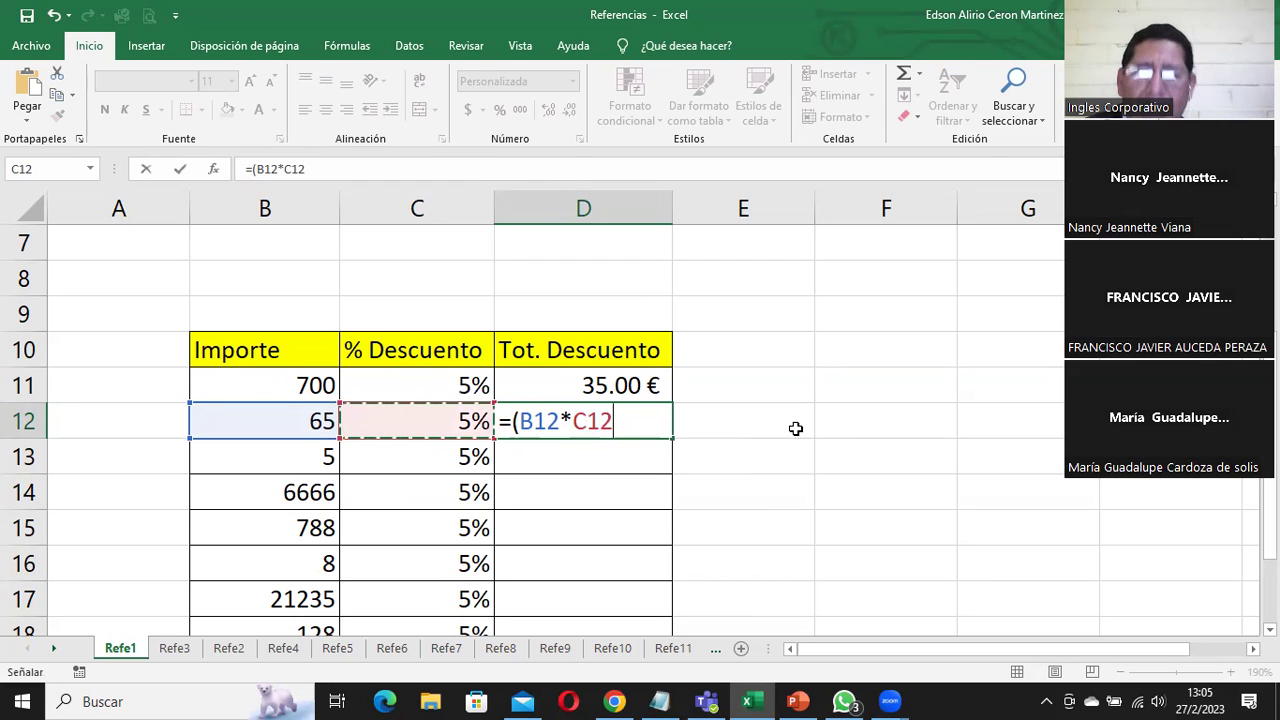
type(")")
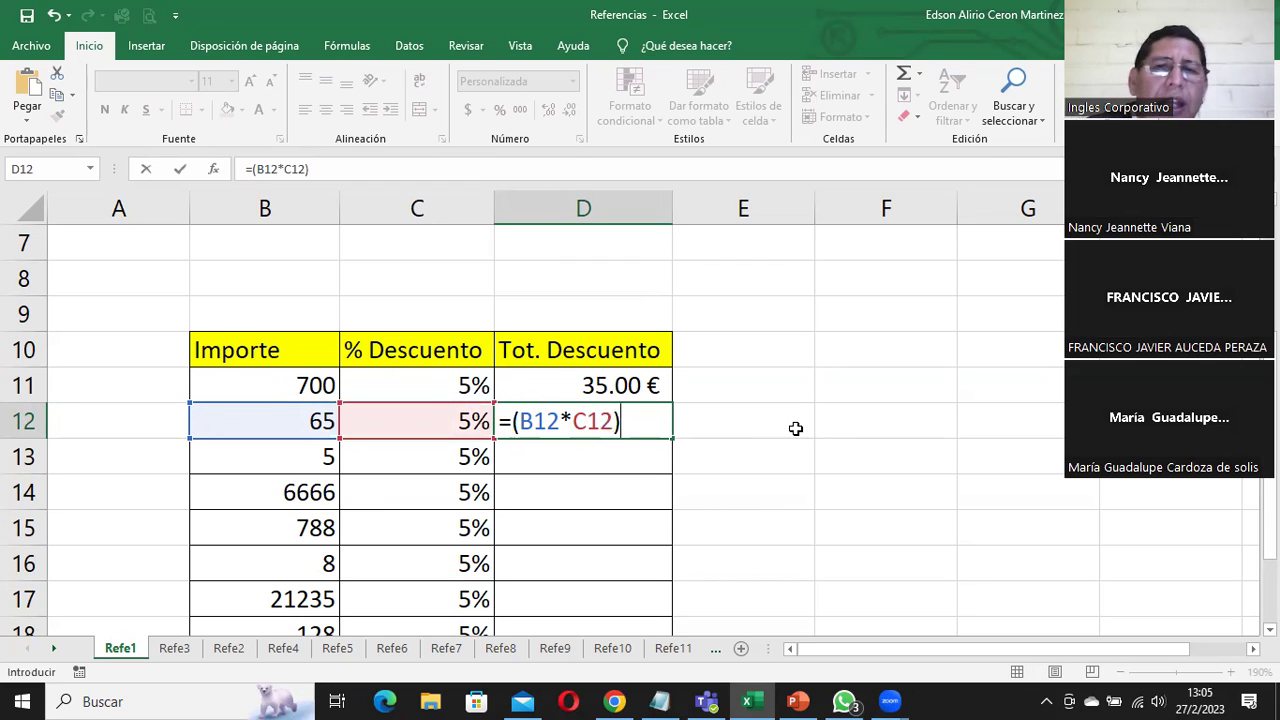
key("Return")
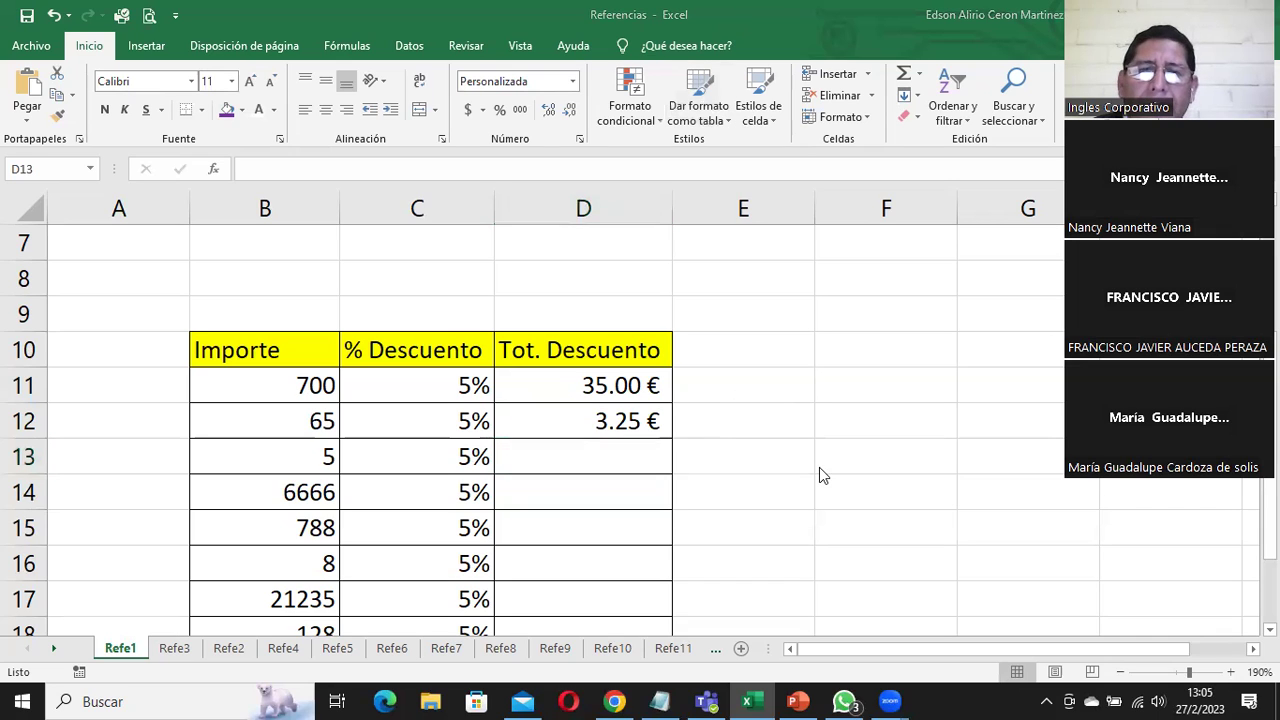
Copy the discount formula from D12 and paste it one cell at a time into D13 through D18
left_click(608, 408)
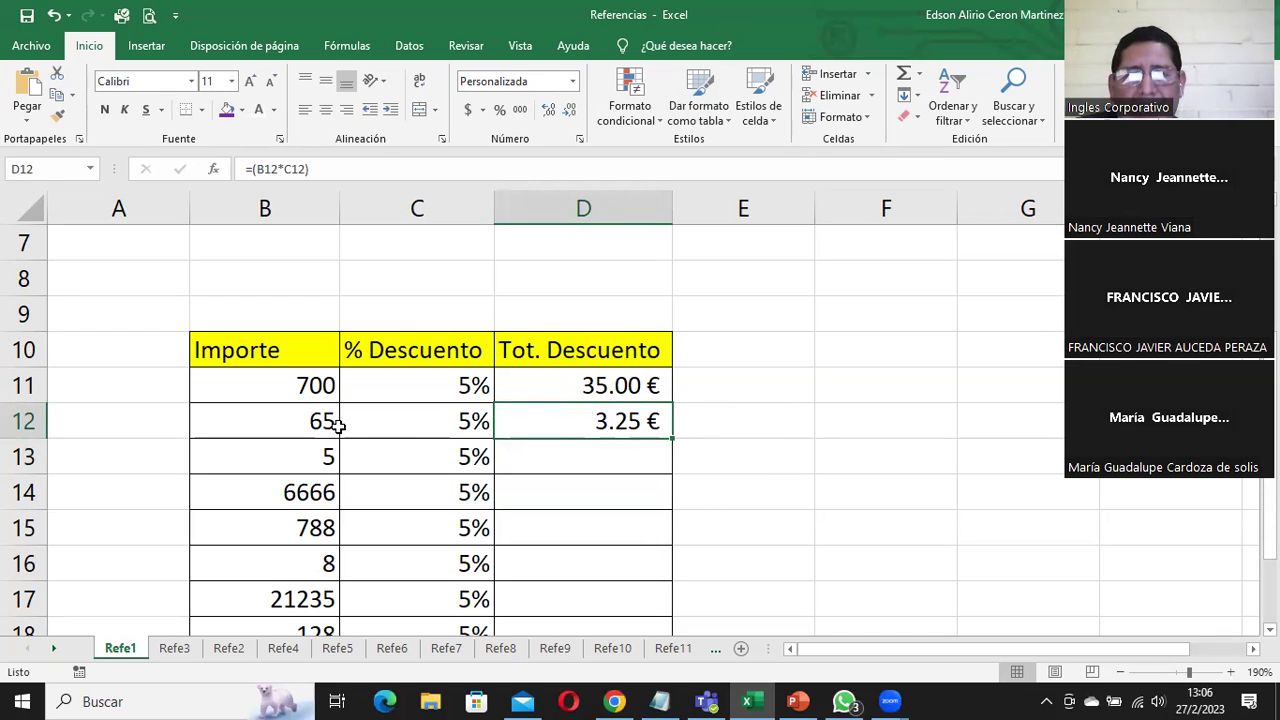
scroll(831, 425, "down", 1)
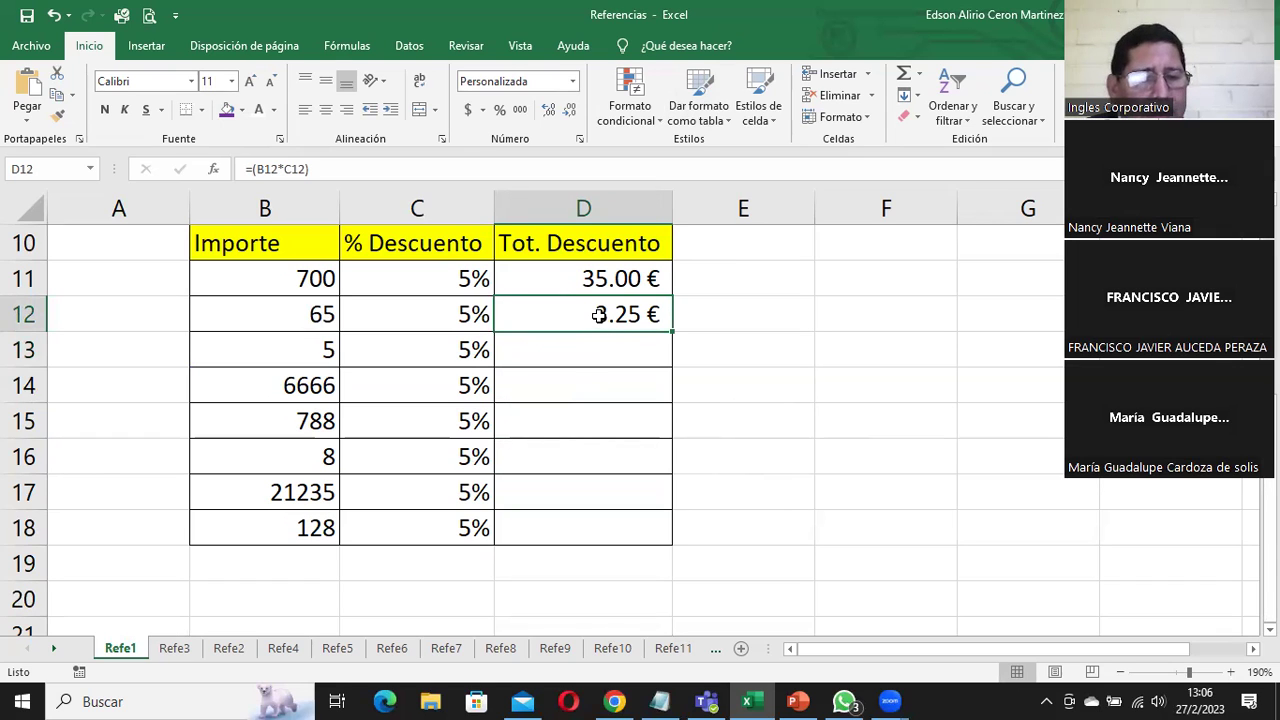
key("ctrl+c")
left_click(554, 355)
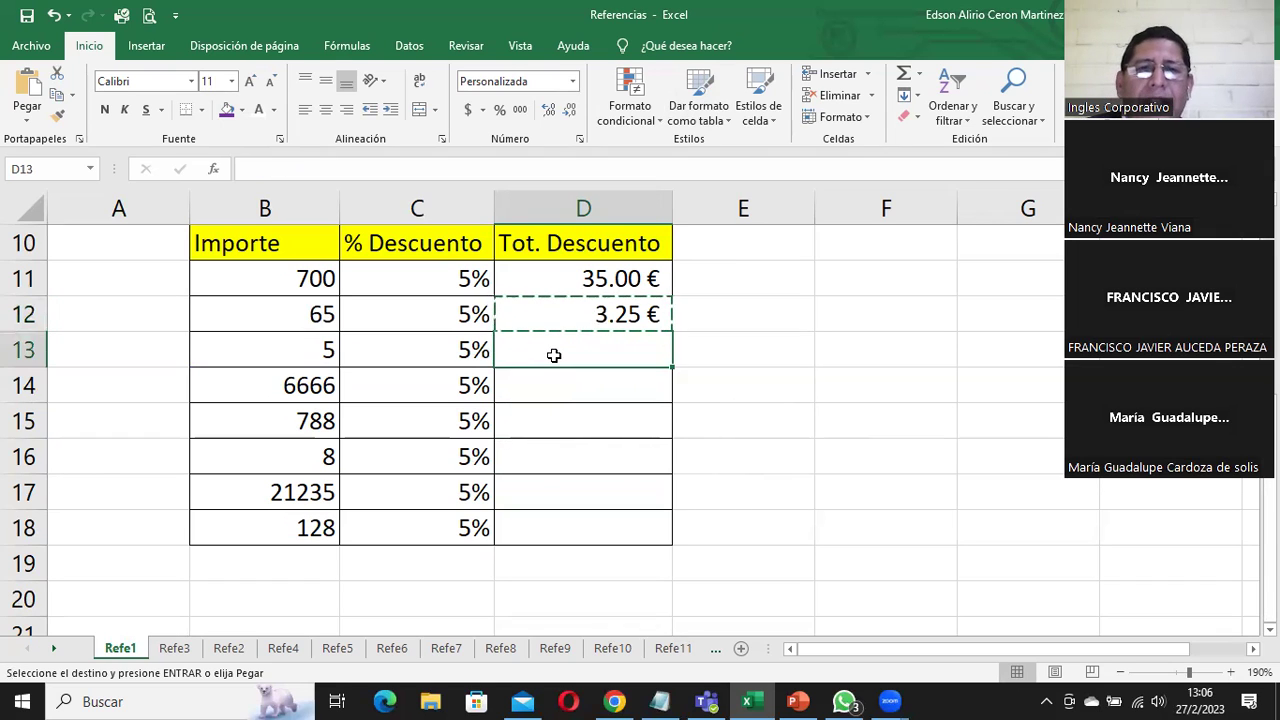
key("ctrl+v")
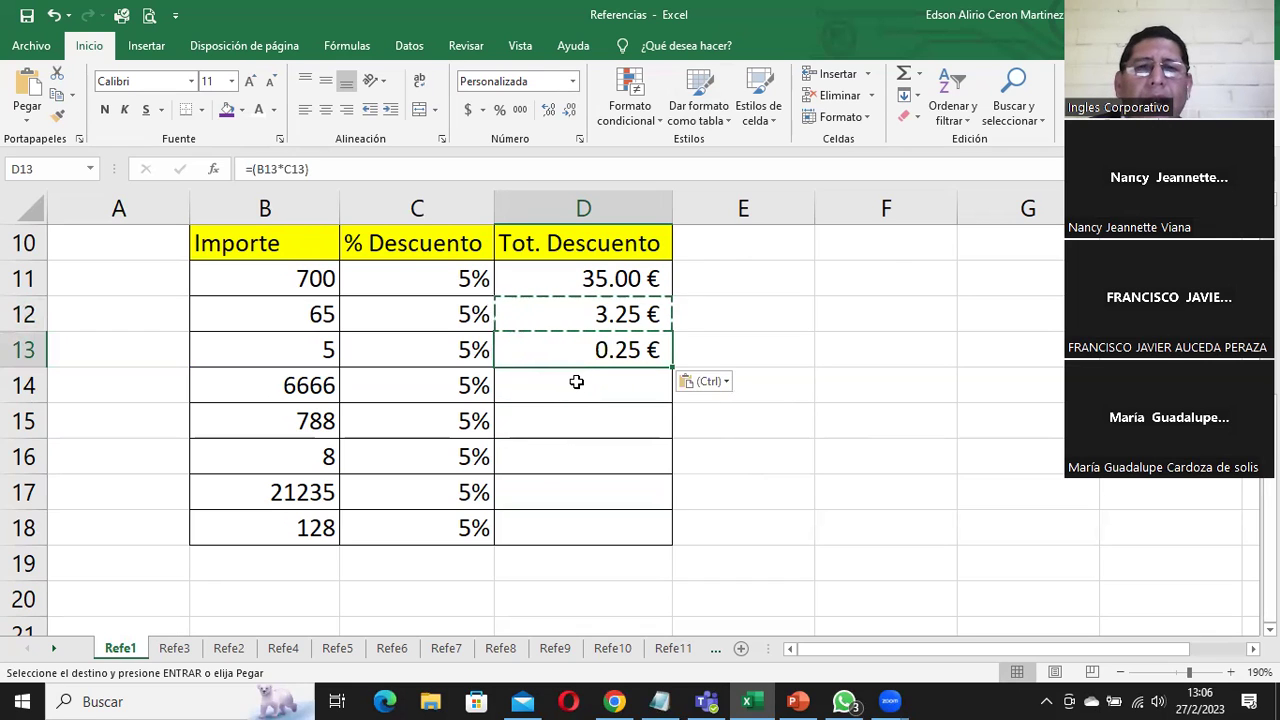
left_click(576, 382)
key("ctrl+v")
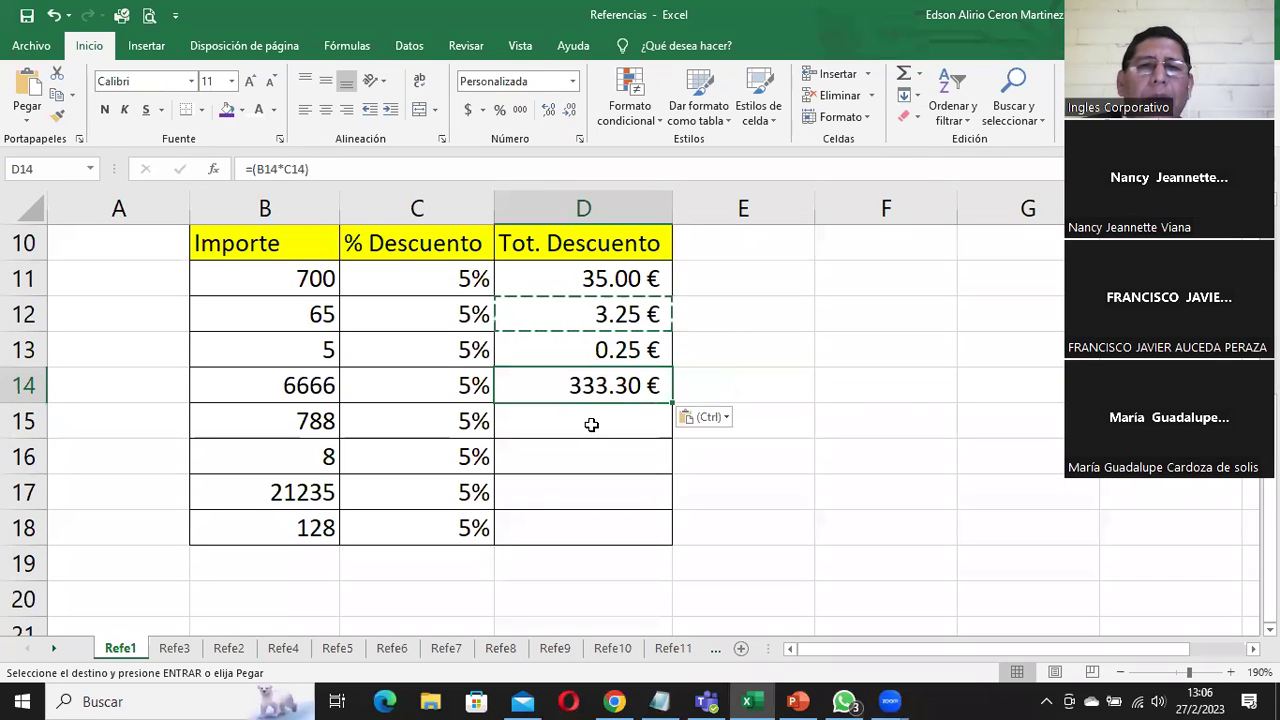
left_click(591, 418)
key("ctrl+v")
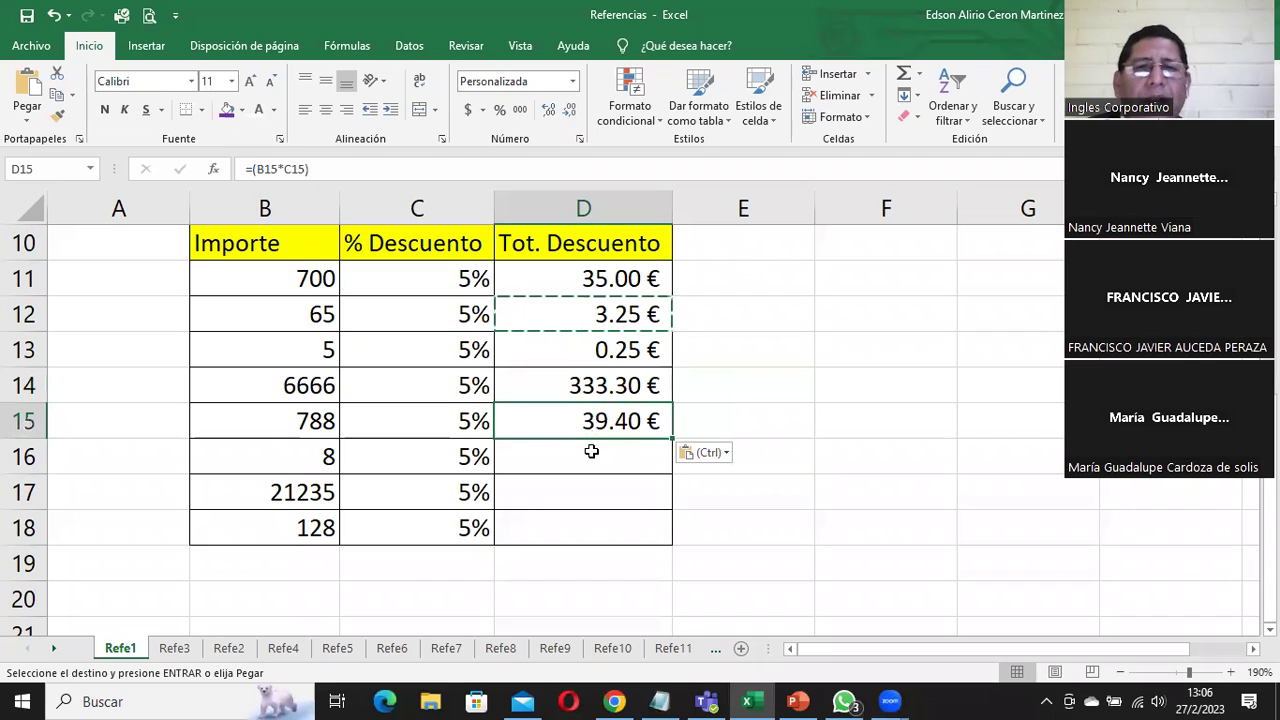
left_click(590, 450)
key("ctrl+v")
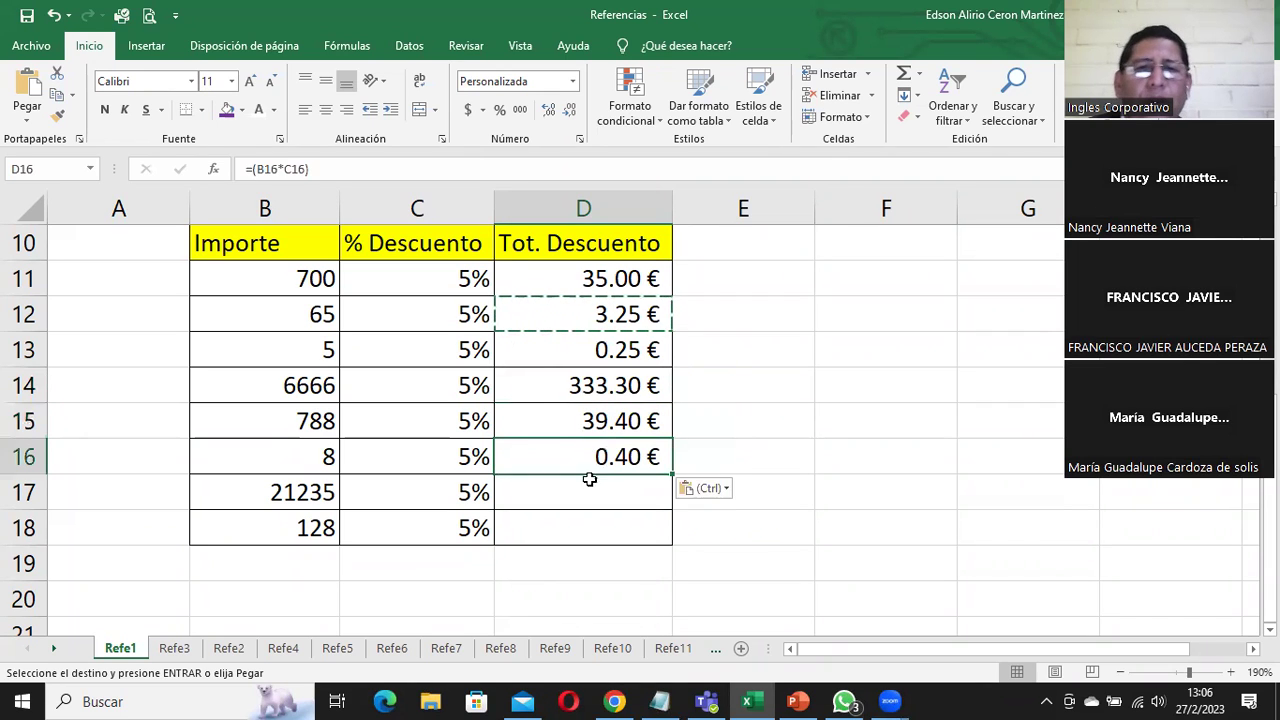
left_click(590, 485)
key("ctrl+v")
key("ctrl")
key("ctrl")
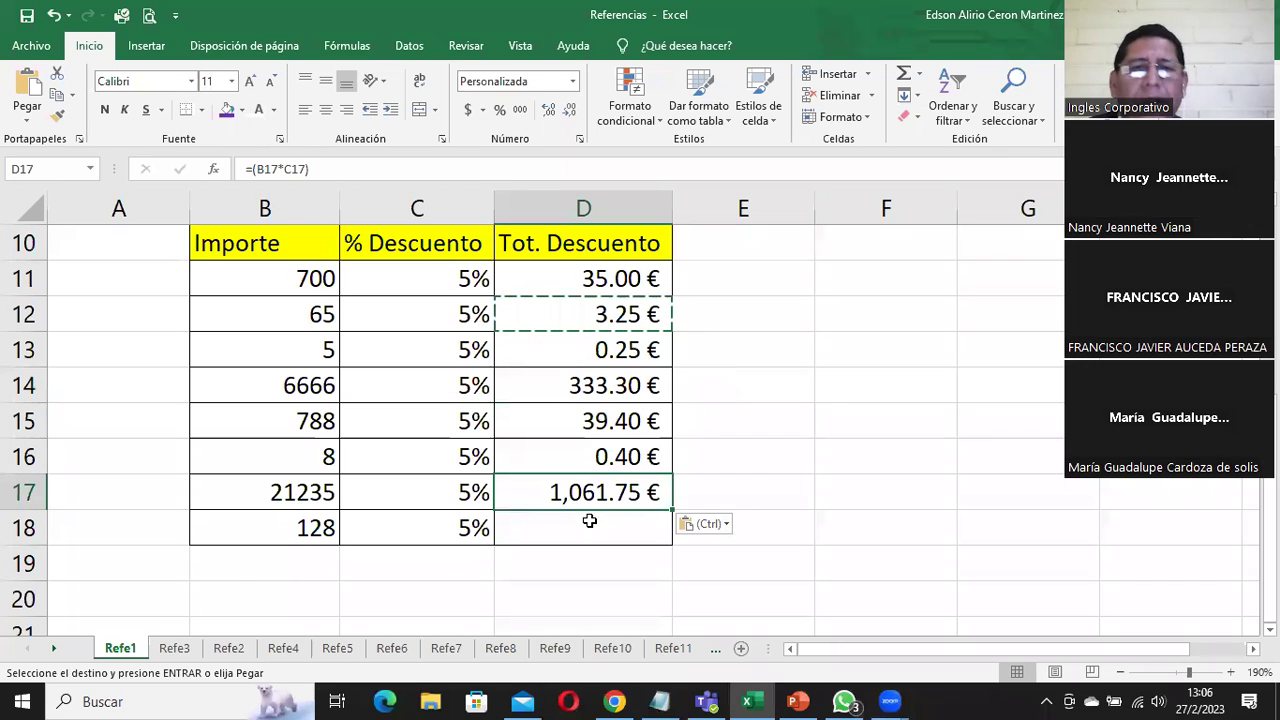
left_click(590, 521)
key("ctrl+v")
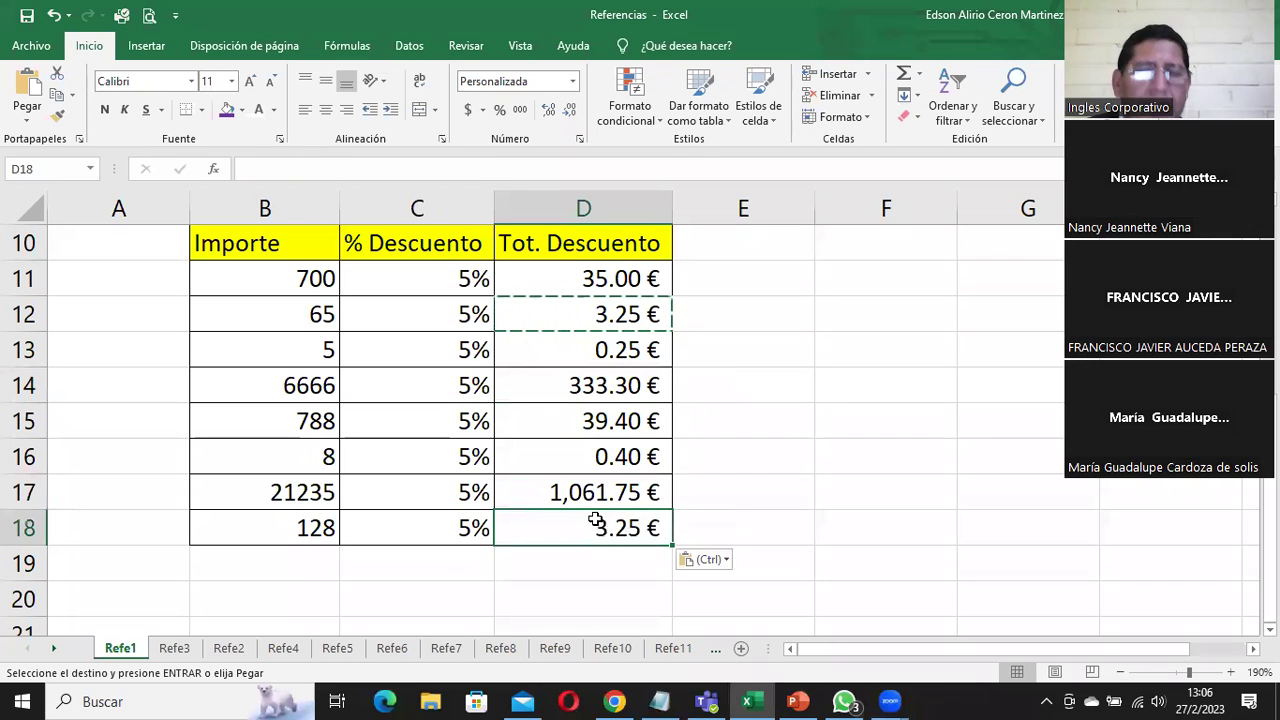
Clear the discount formulas from D12 through D18, keeping only the one in D11
left_click_drag(588, 315, 591, 529)
key("Delete")
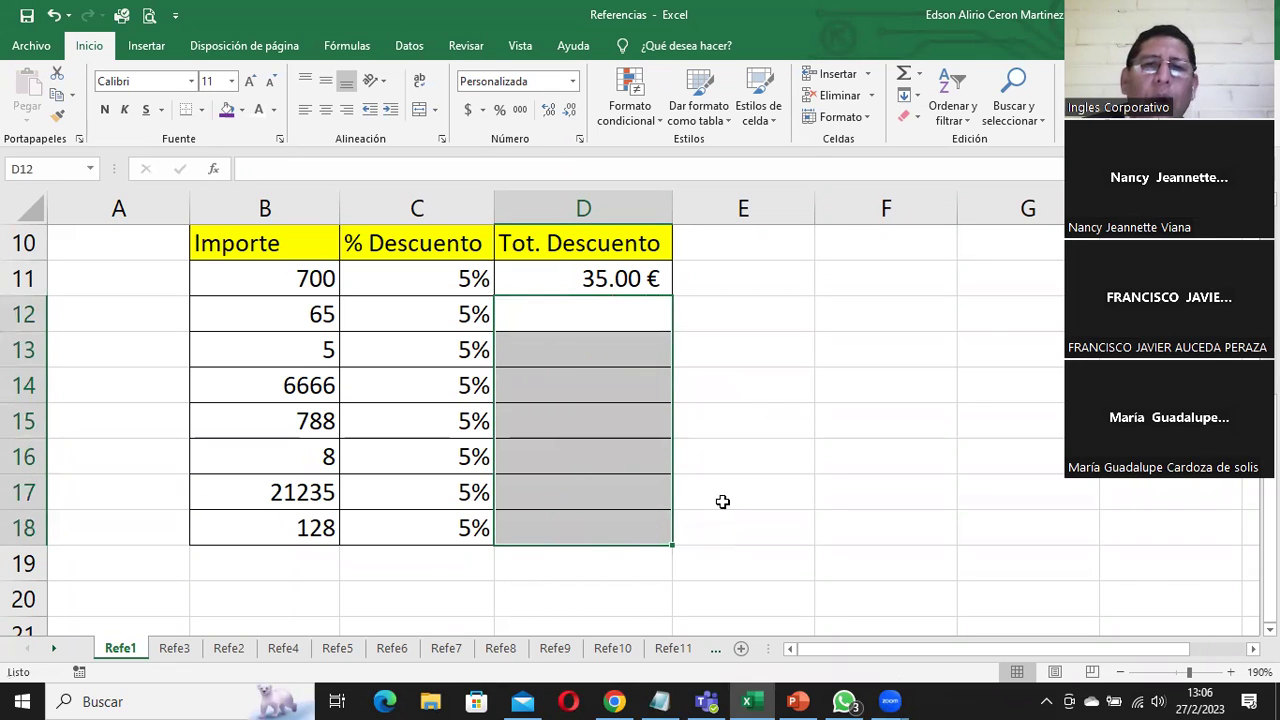
left_click(703, 382)
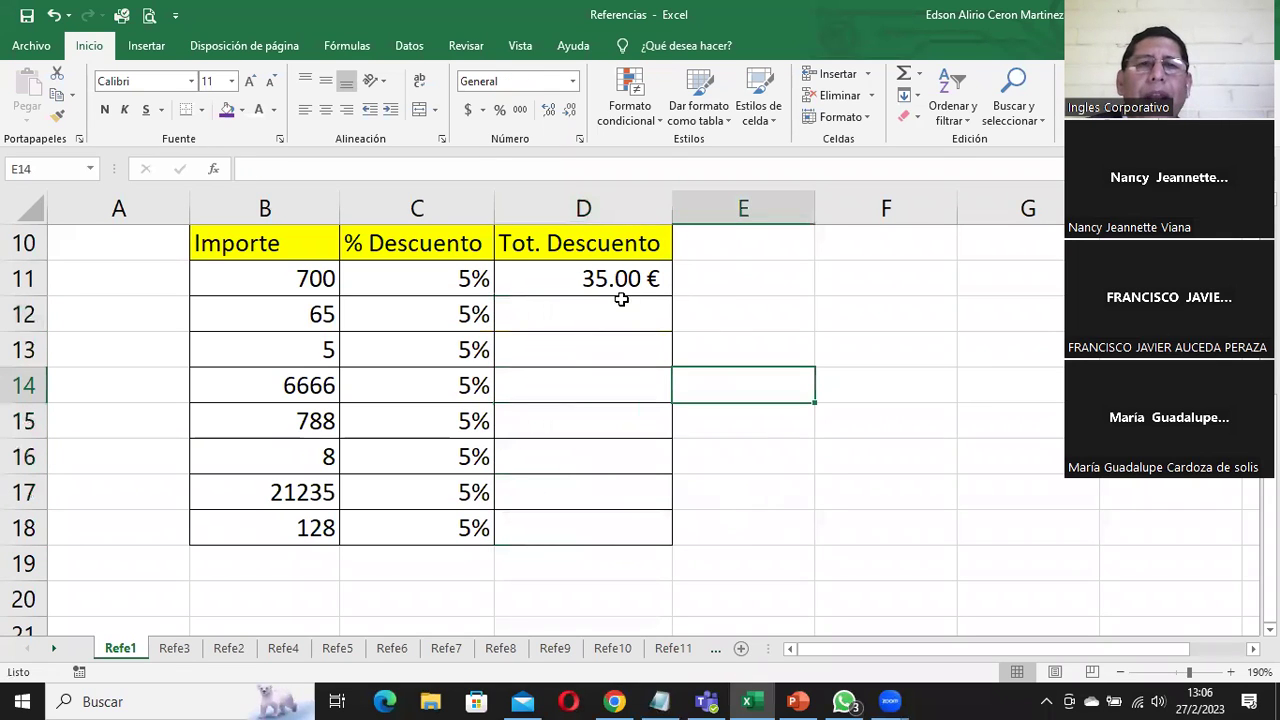
Fill the discount formula from D11 down through D18 in the Tot. Descuento column
left_click(590, 278)
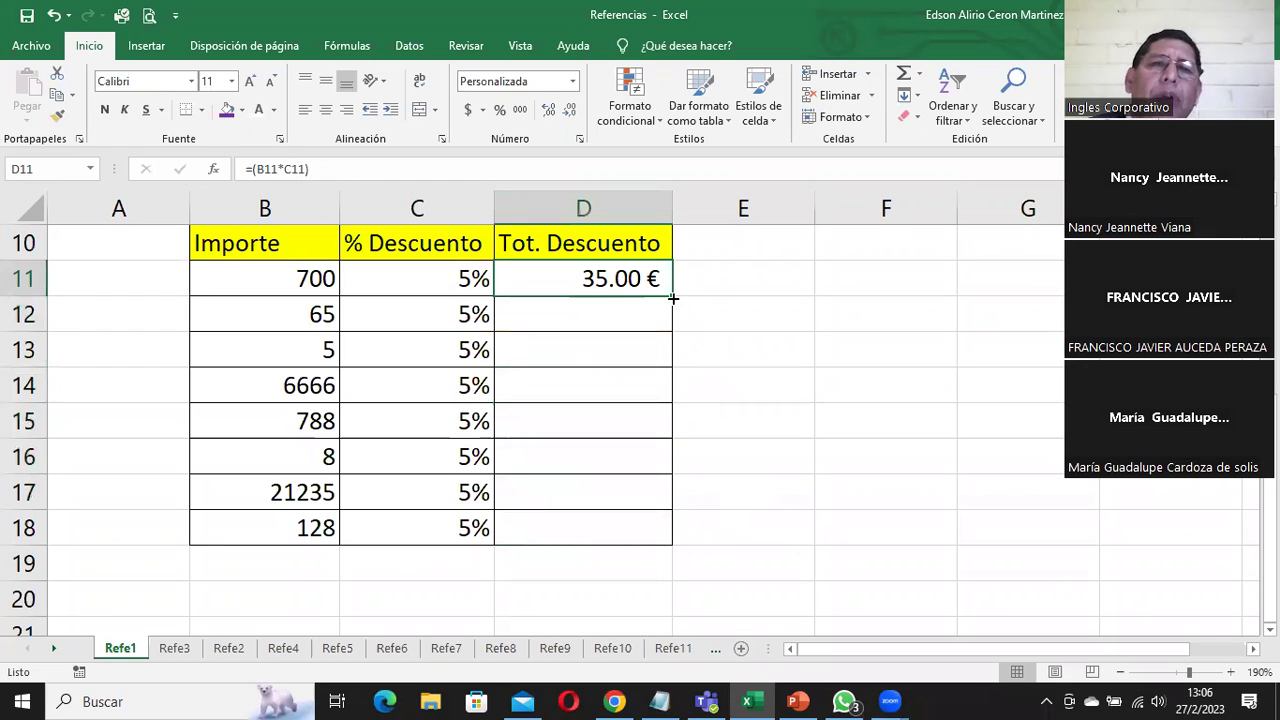
left_click_drag(673, 298, 673, 298)
left_click_drag(673, 298, 674, 546)
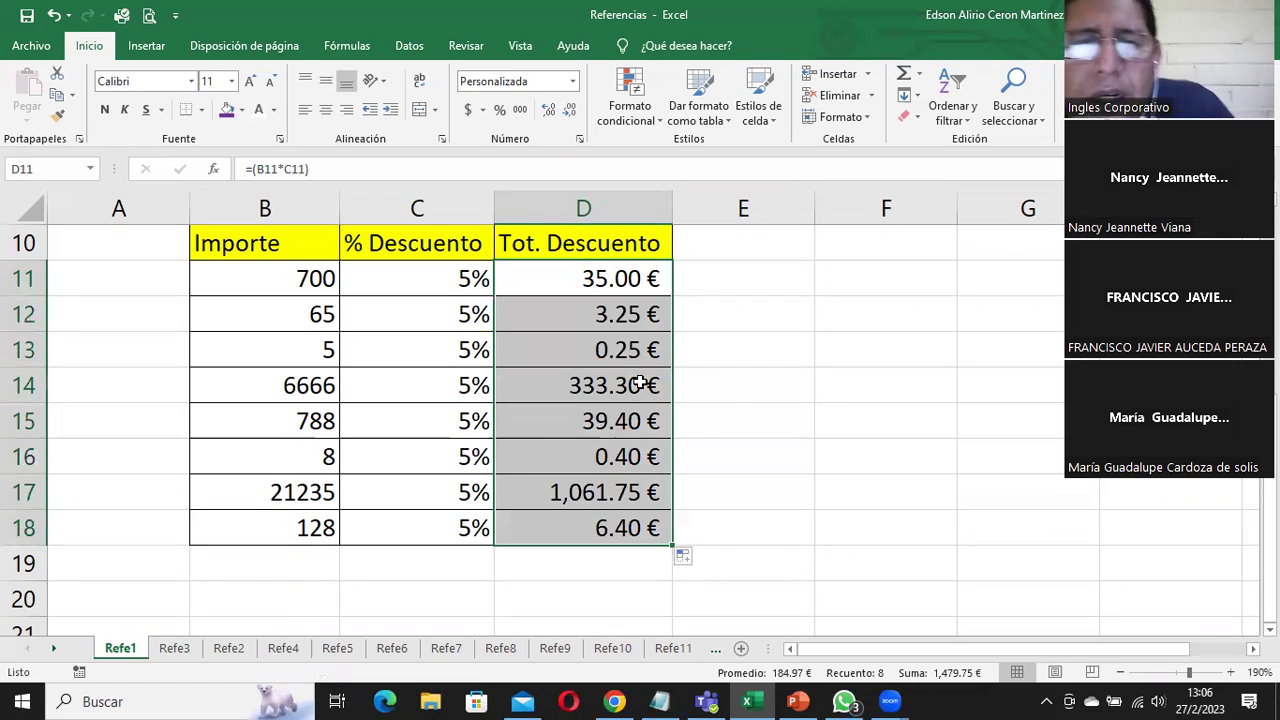
Examine the cell references in the D11 and D12 discount formulas, leaving both formulas unedited
left_click_drag(608, 278, 607, 278)
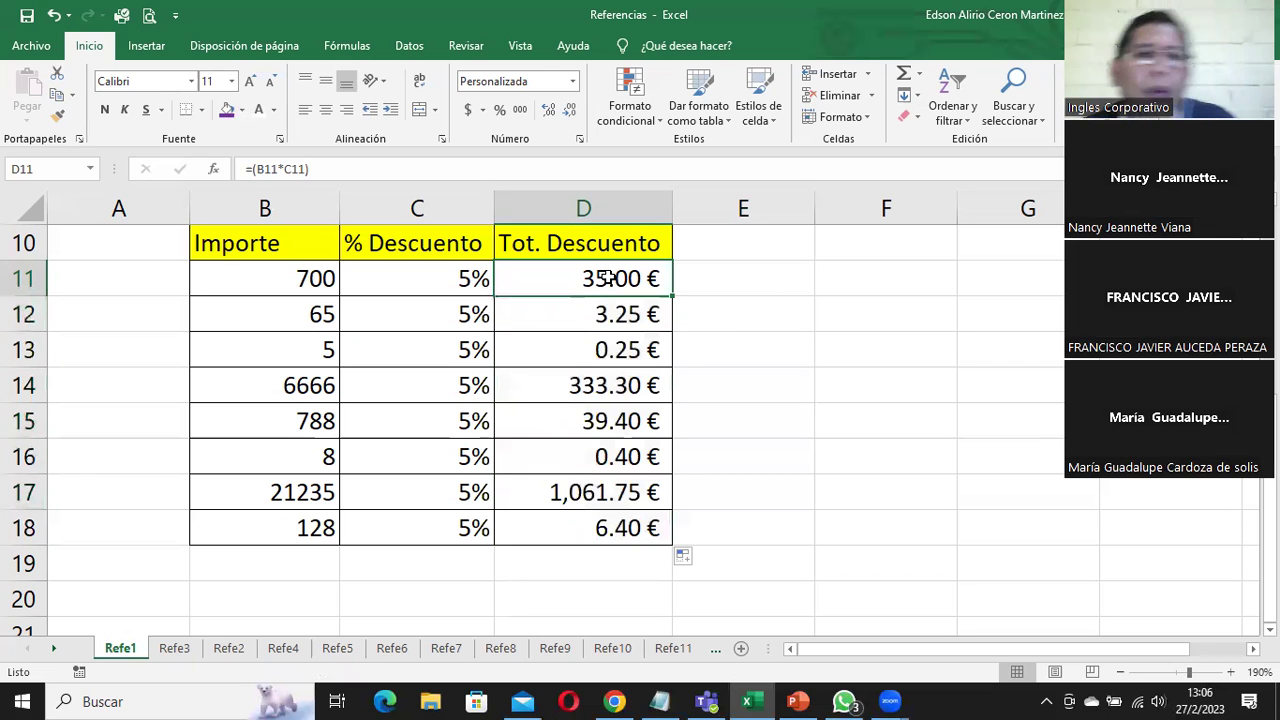
left_click(1230, 672)
left_click(1230, 672)
left_click(1230, 672)
left_click(1230, 672)
left_click(1230, 672)
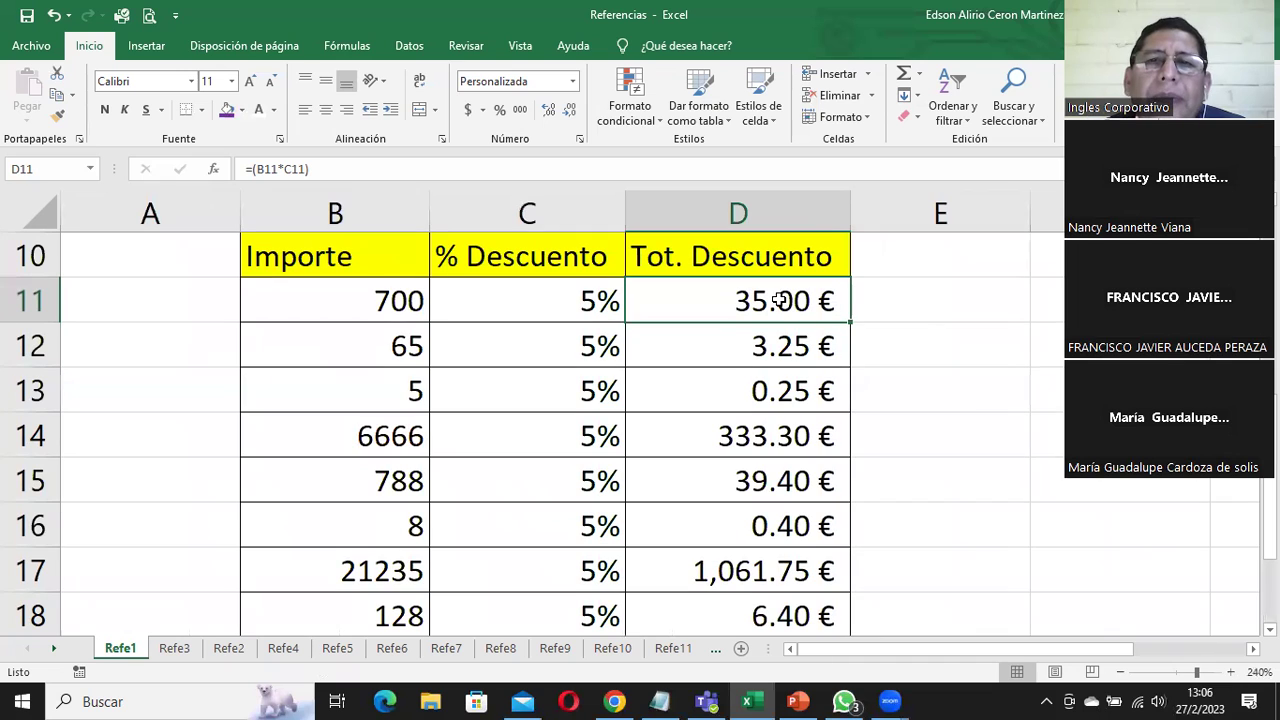
left_click(740, 272)
double_click(717, 293)
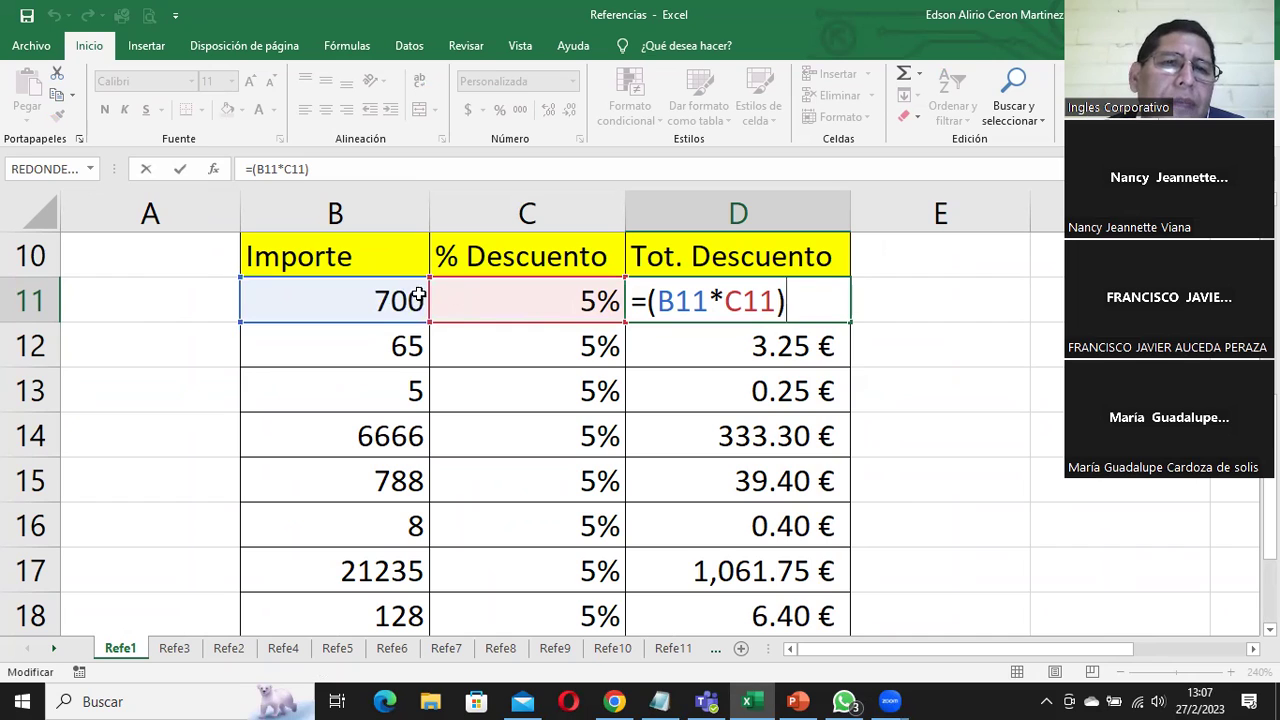
left_click(734, 347)
double_click(734, 345)
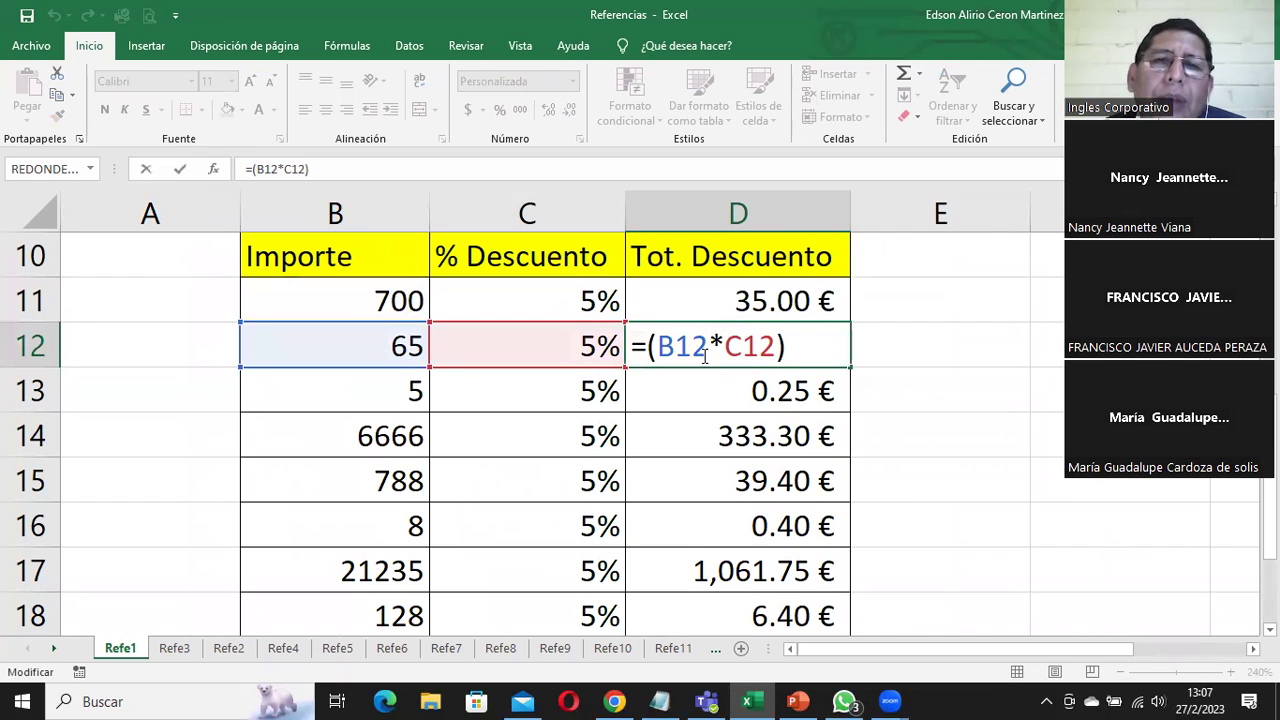
left_click_drag(654, 345, 773, 352)
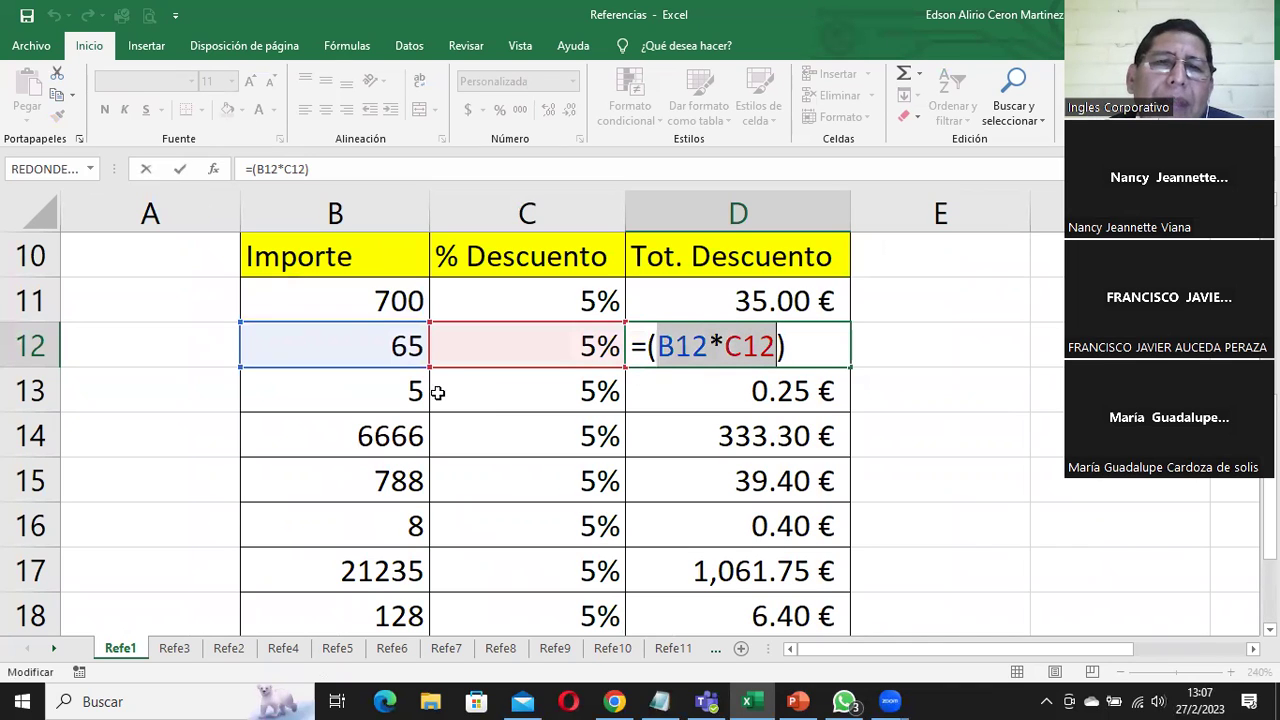
left_click(716, 343)
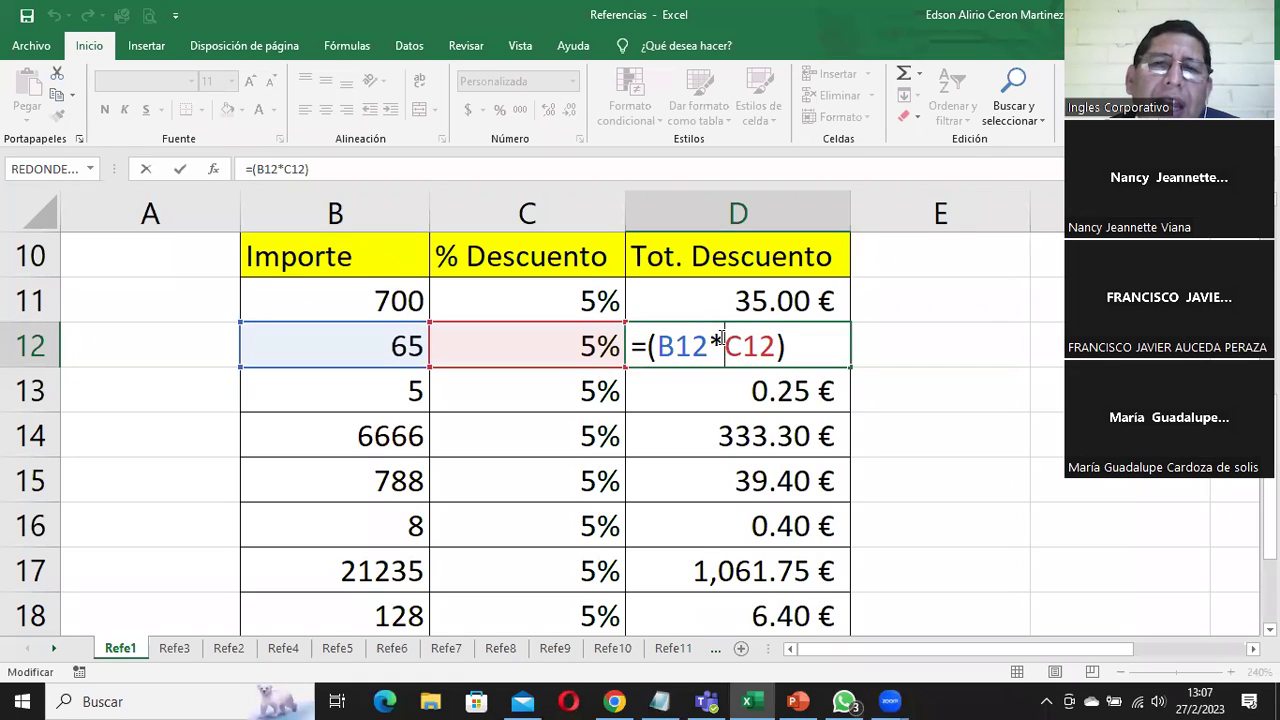
left_click(702, 400)
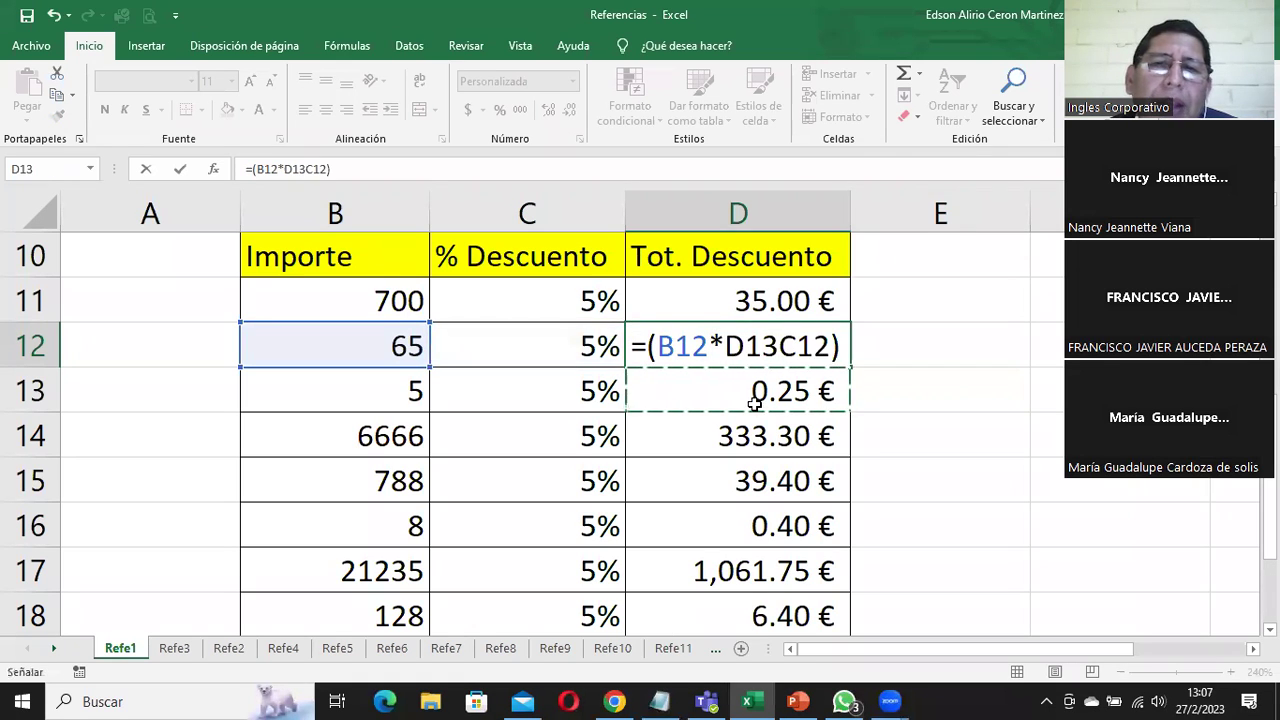
key("Escape")
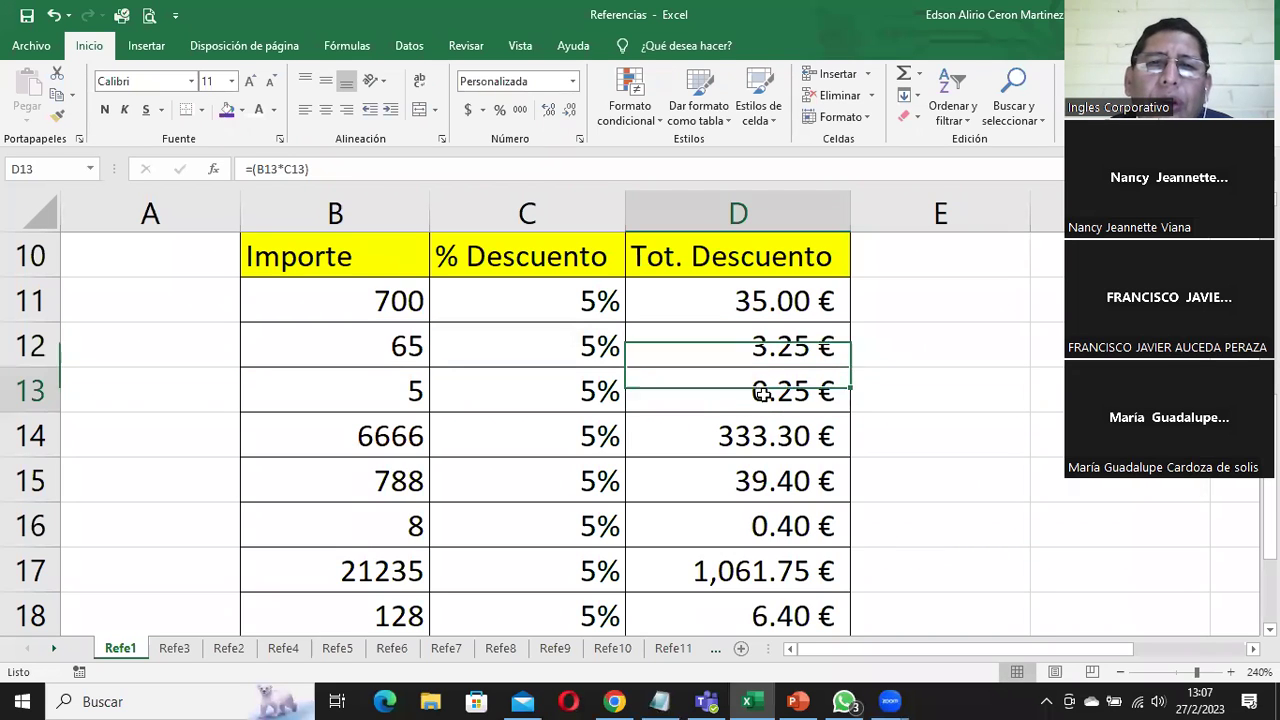
Check the row references in the filled discount formulas from D13 through D17 and return to D11
double_click(760, 390)
key("Return")
double_click(712, 436)
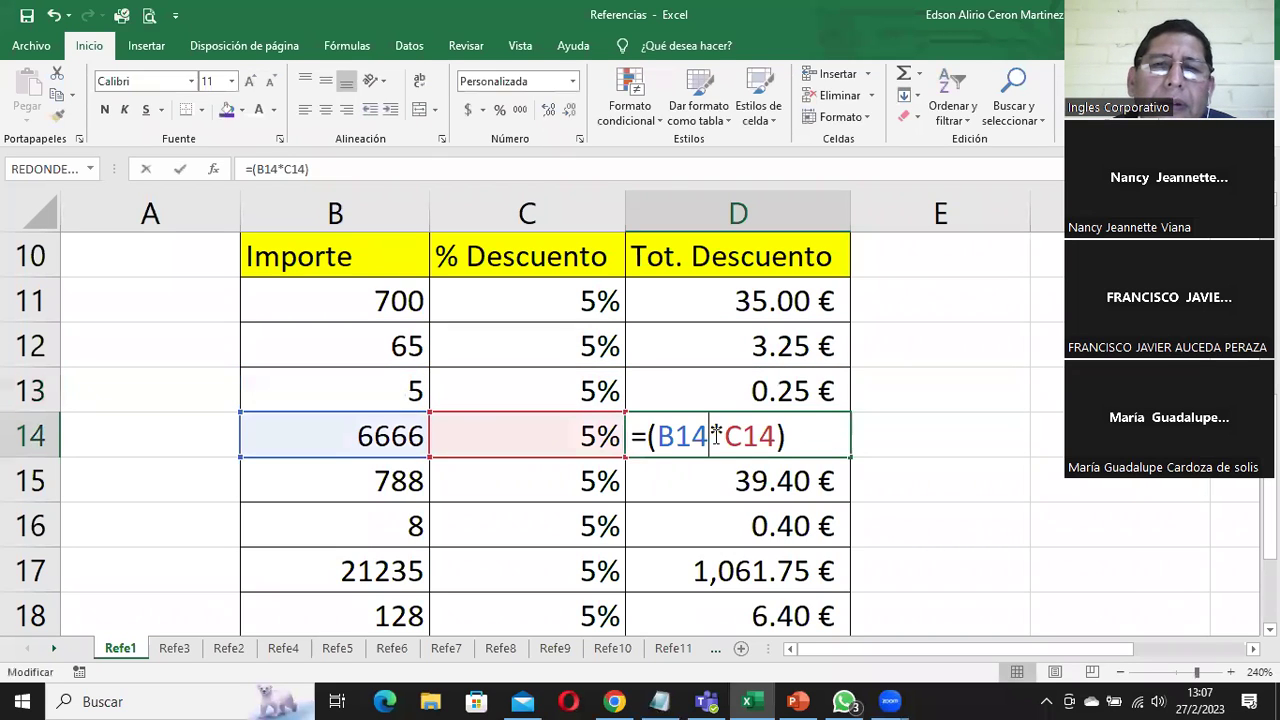
key("Return")
double_click(741, 481)
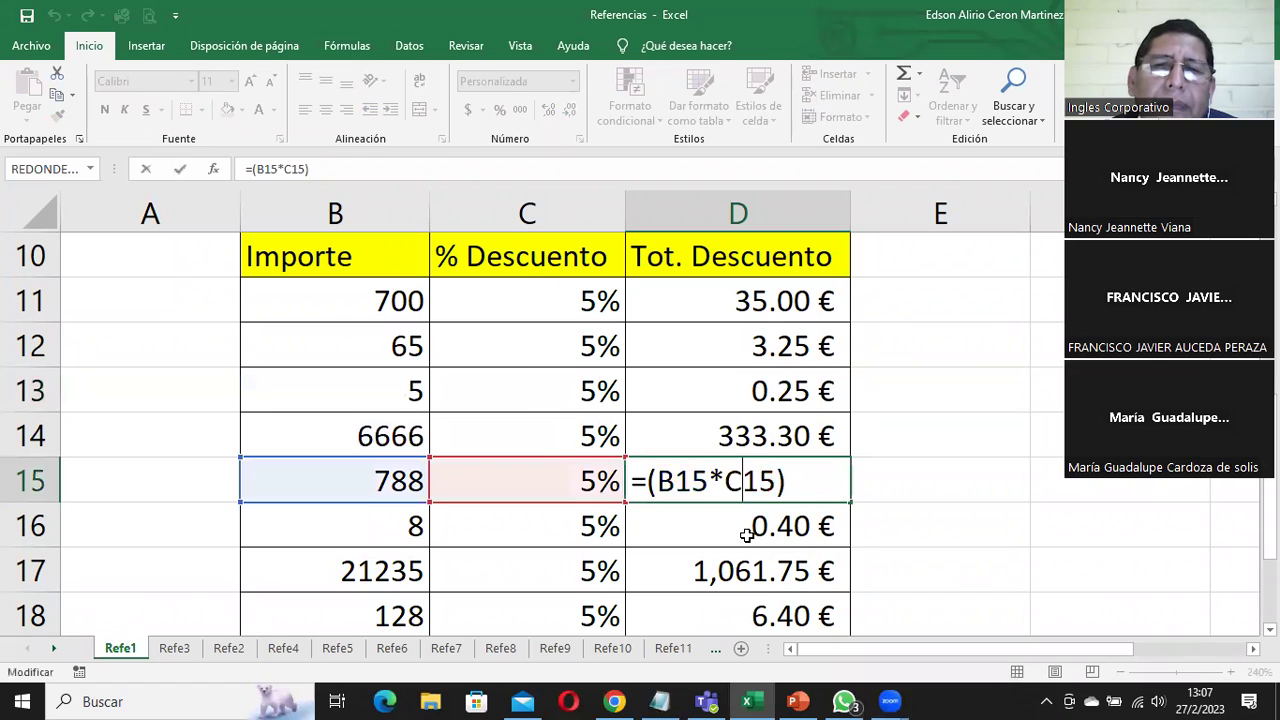
key("Return")
double_click(745, 528)
key("Return")
double_click(733, 574)
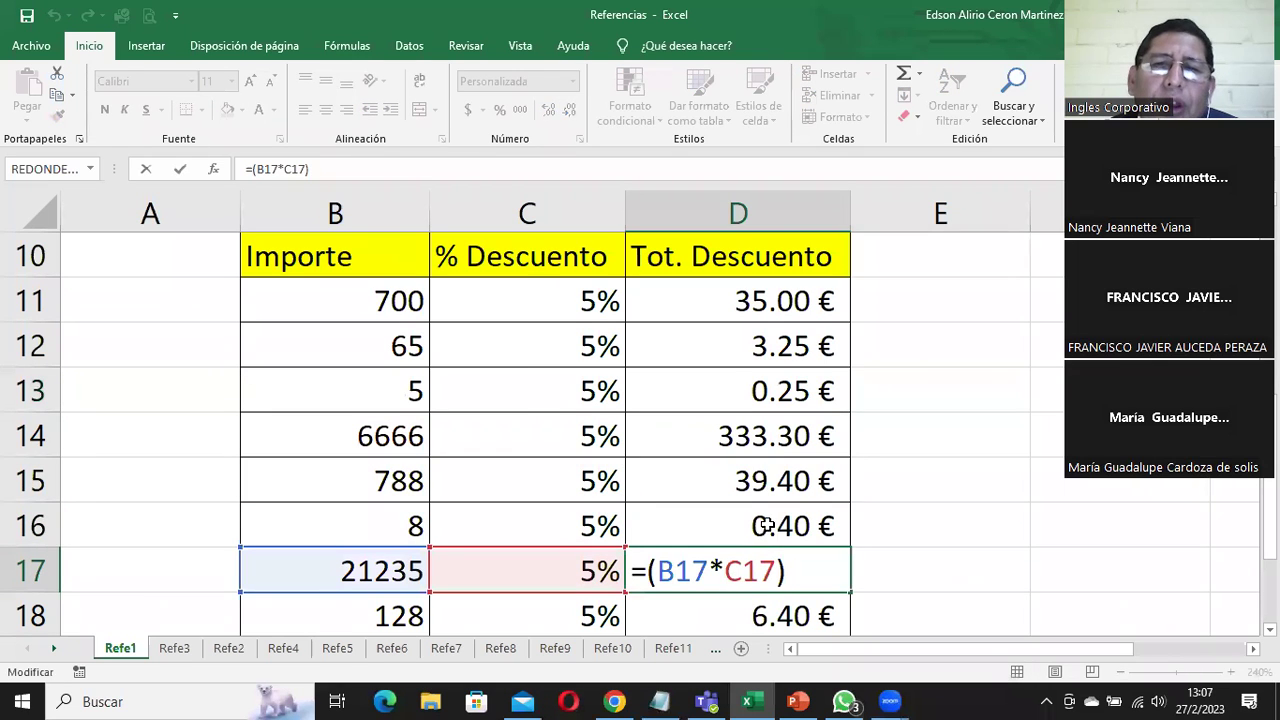
left_click(787, 612)
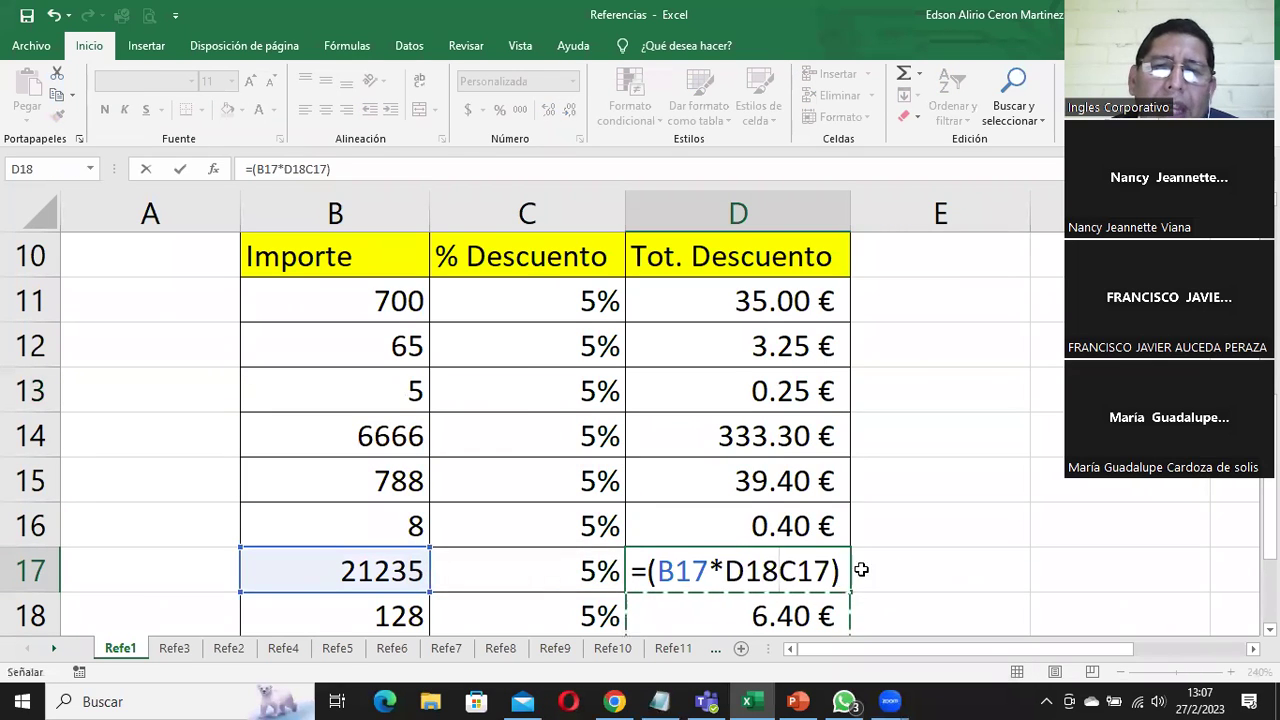
key("Escape")
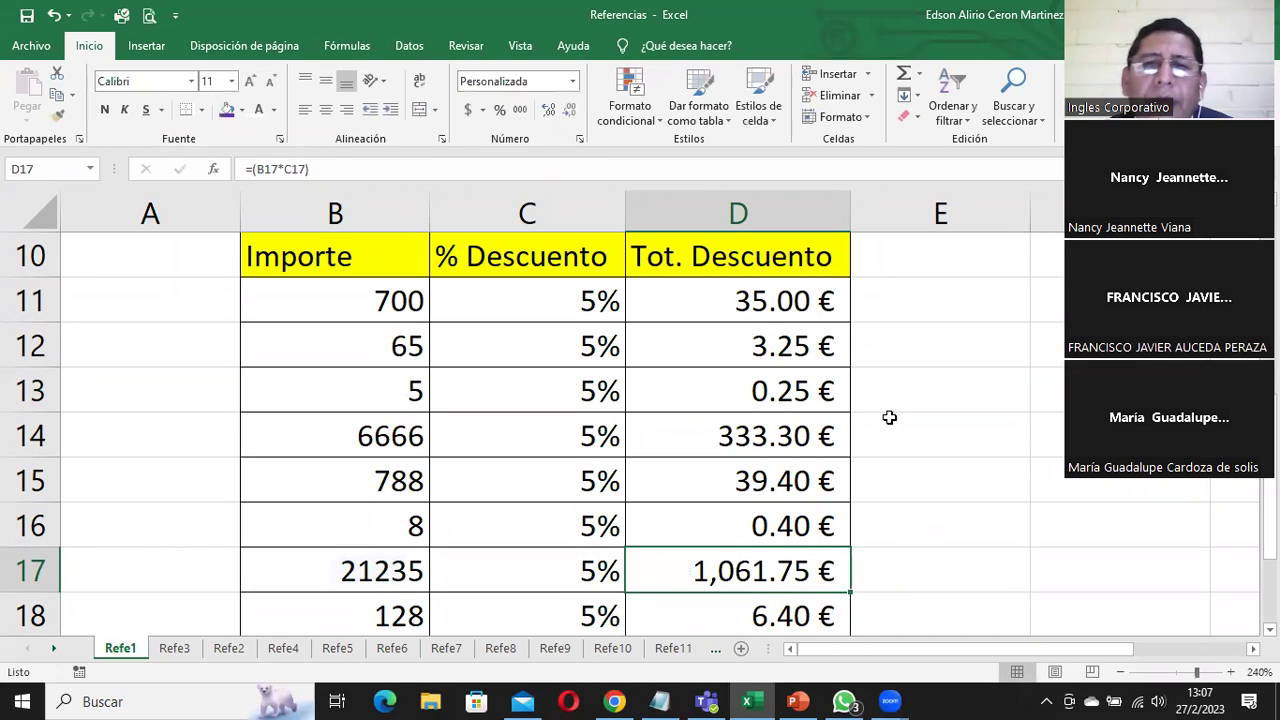
left_click(752, 308)
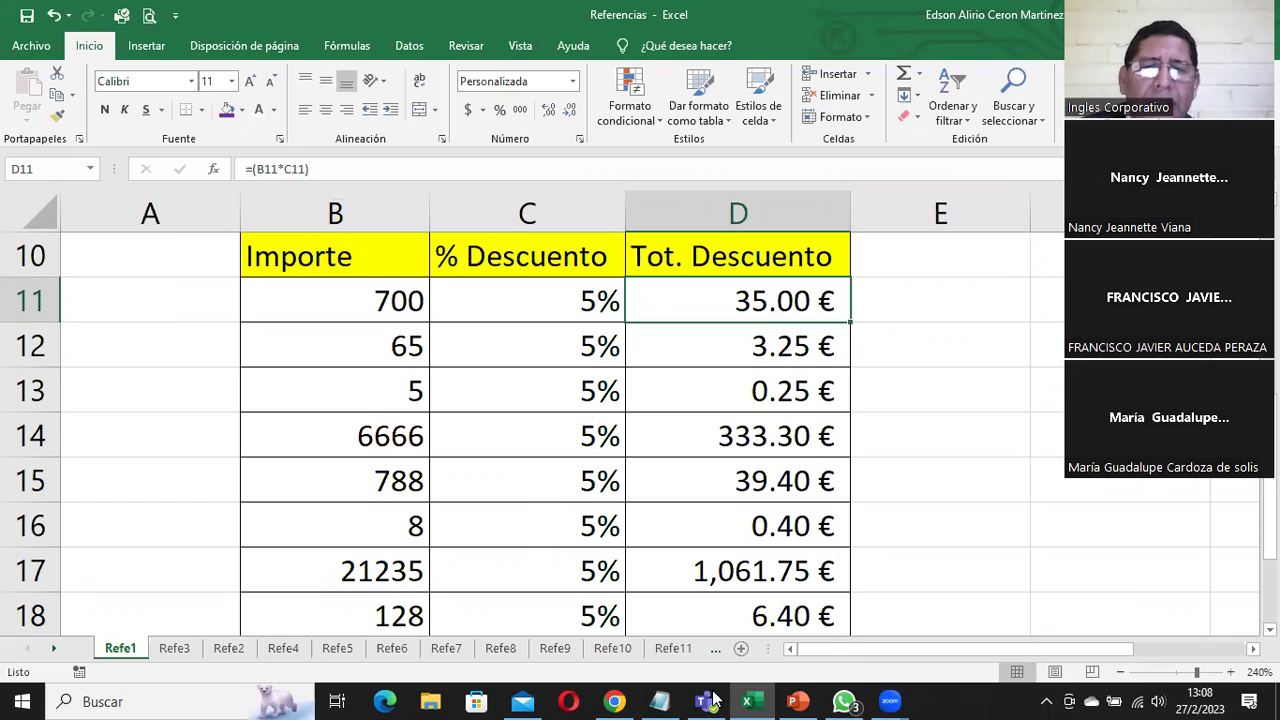
On the Refe3 sheet, clear the existing results in B10:B18 of the multiplication table
left_click(181, 653)
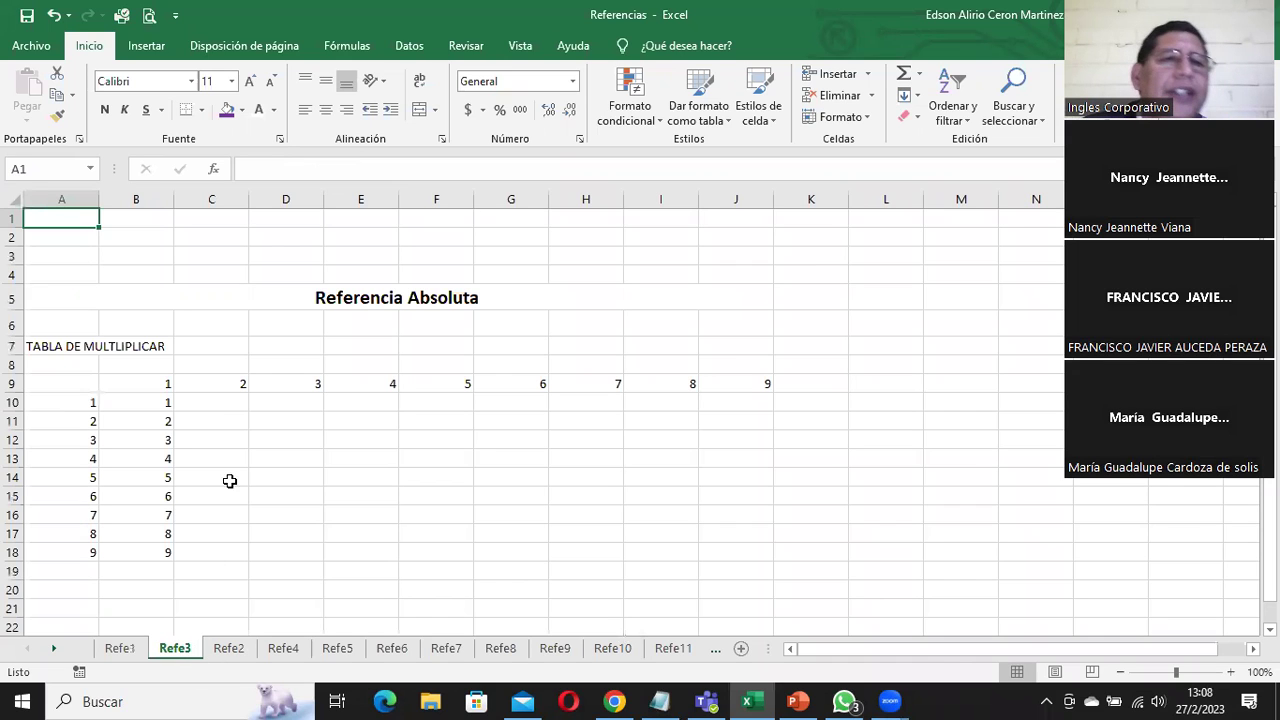
left_click_drag(166, 398, 167, 550)
key("Delete")
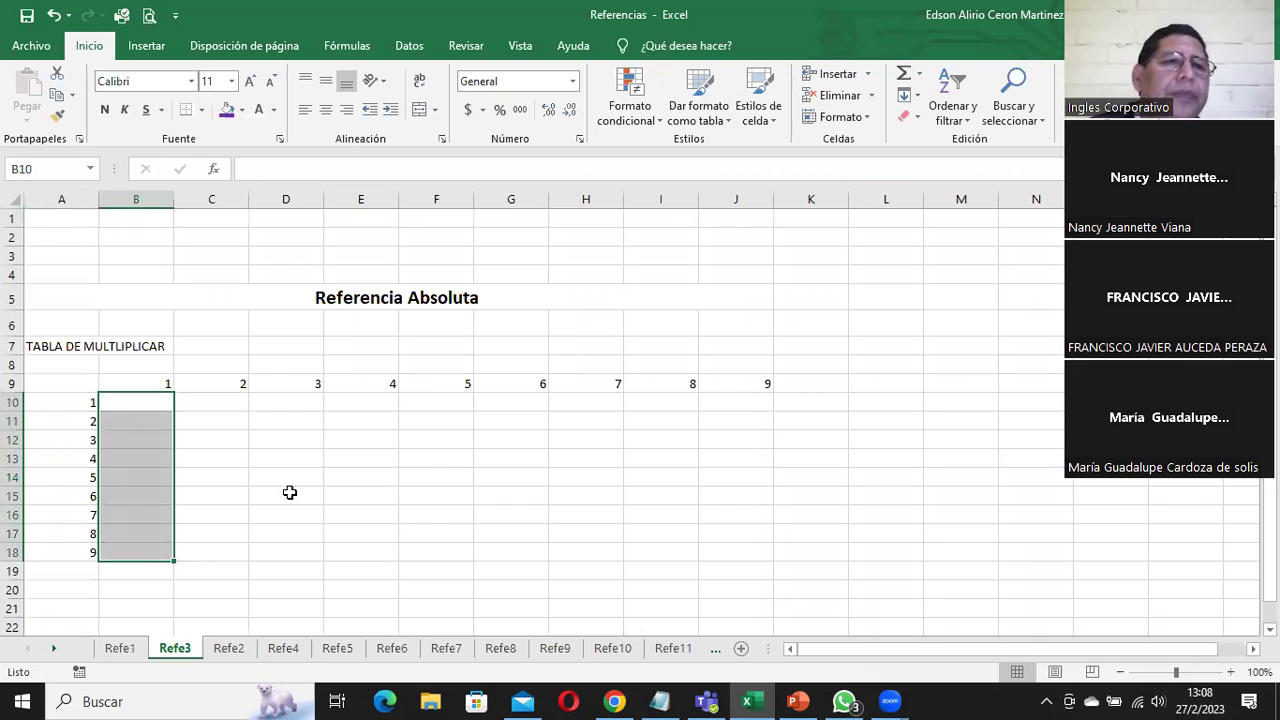
left_click(280, 458)
Enter the formula =(A10*B9) in B10 to calculate the multiplication table's first product
left_click(170, 403)
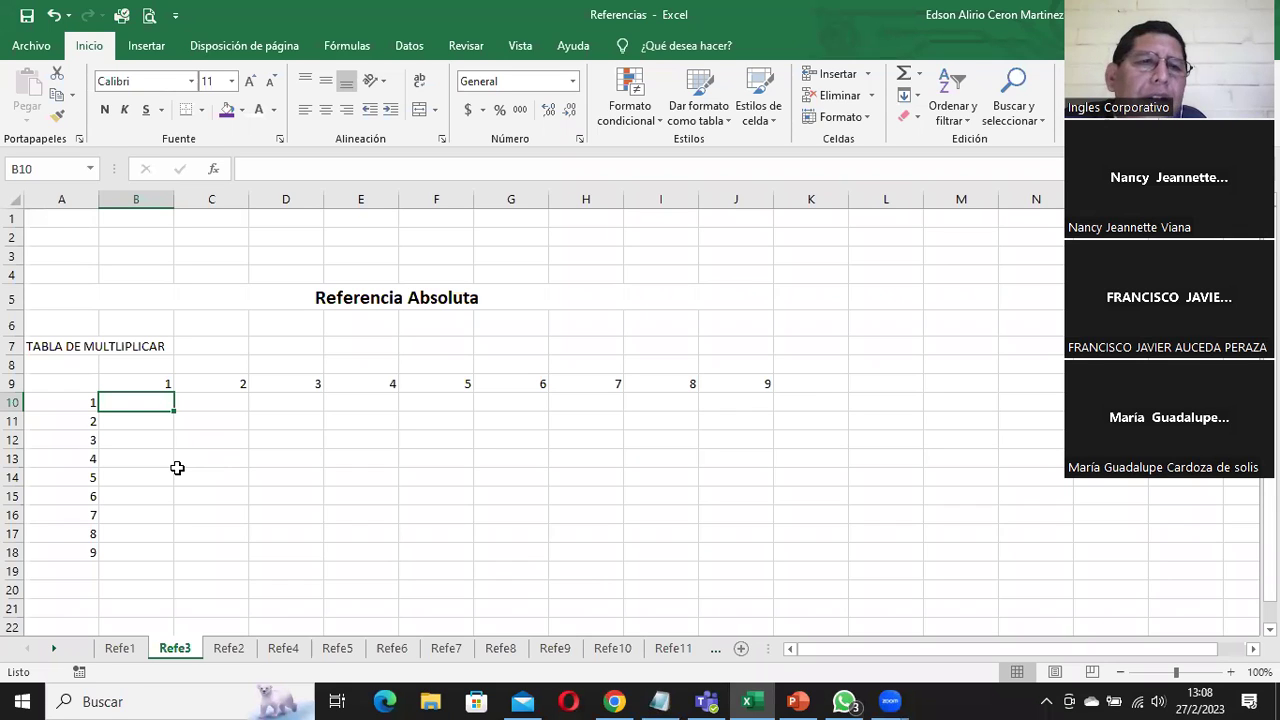
type("=")
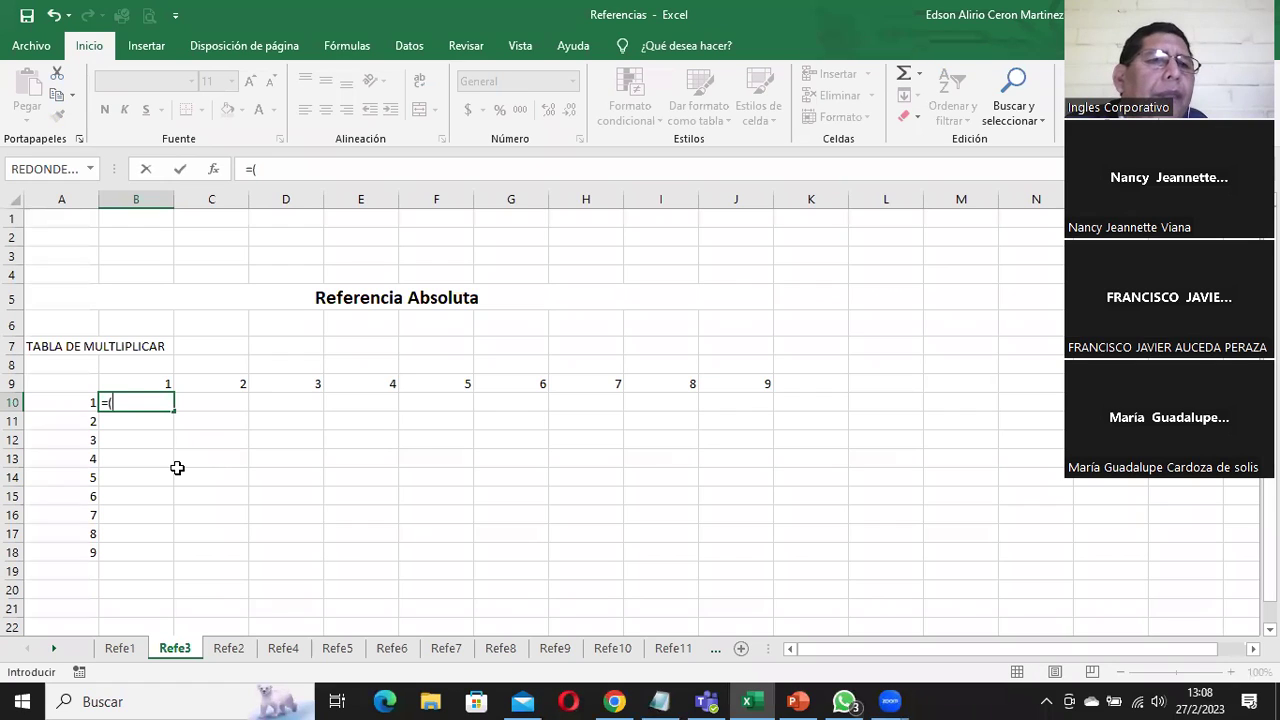
type("(")
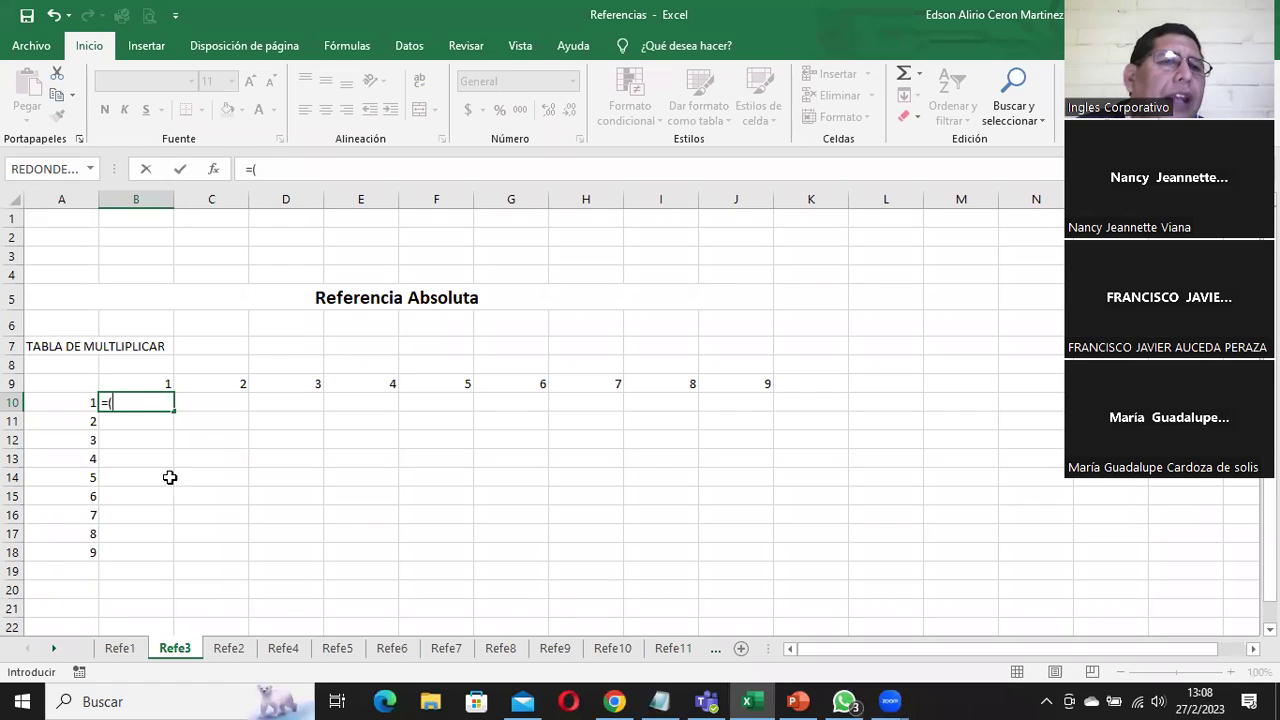
left_click(49, 402)
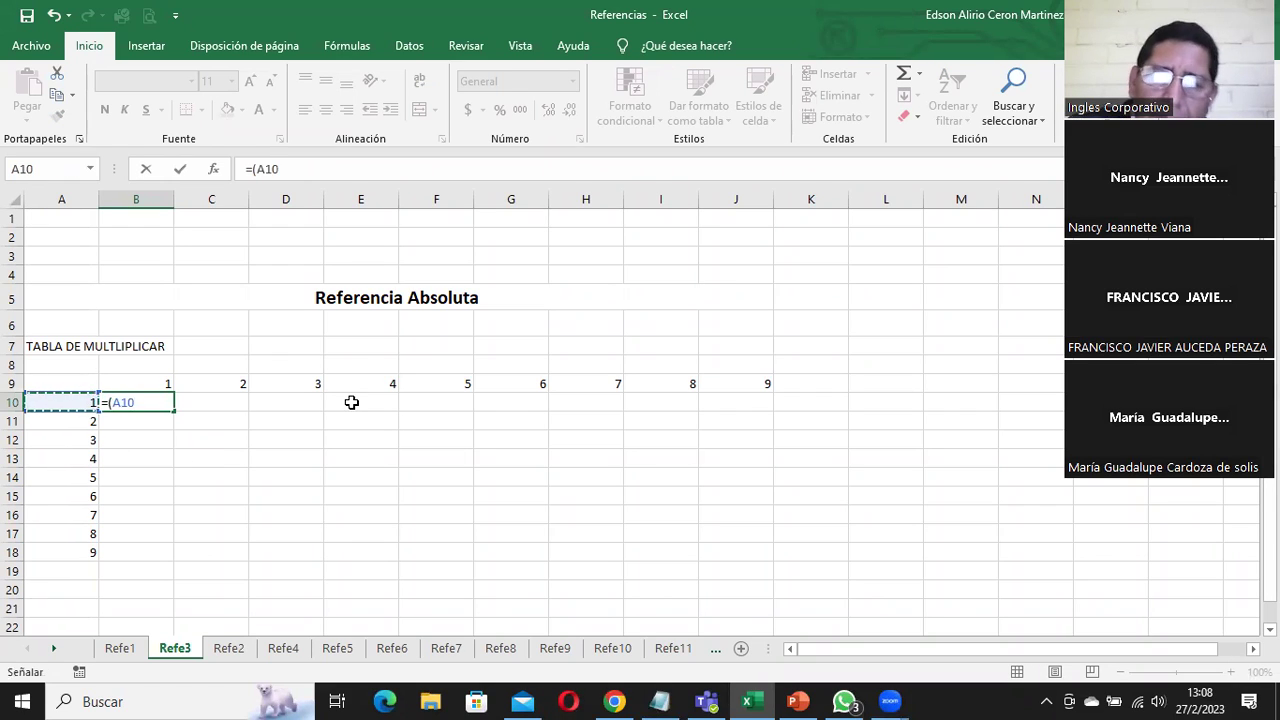
type("*")
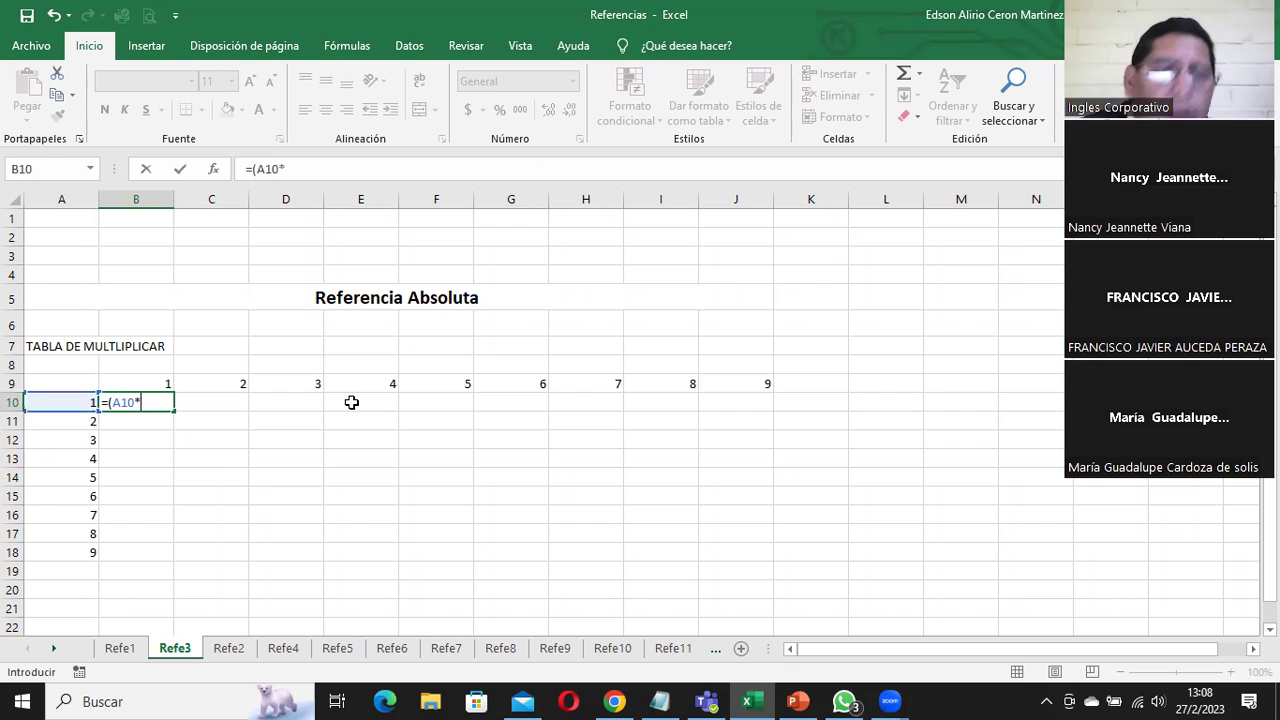
left_click(159, 384)
type(")")
key("Return")
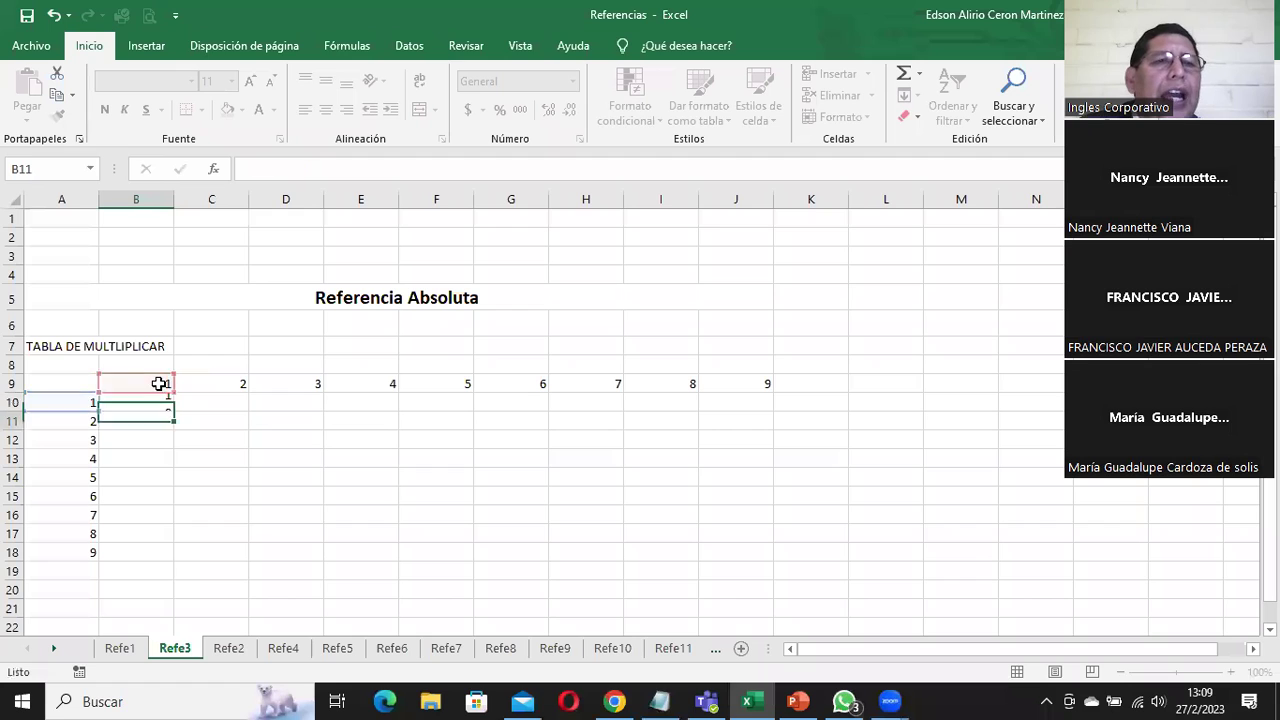
Fill the B10 multiplication formula down through B18
left_click(155, 397)
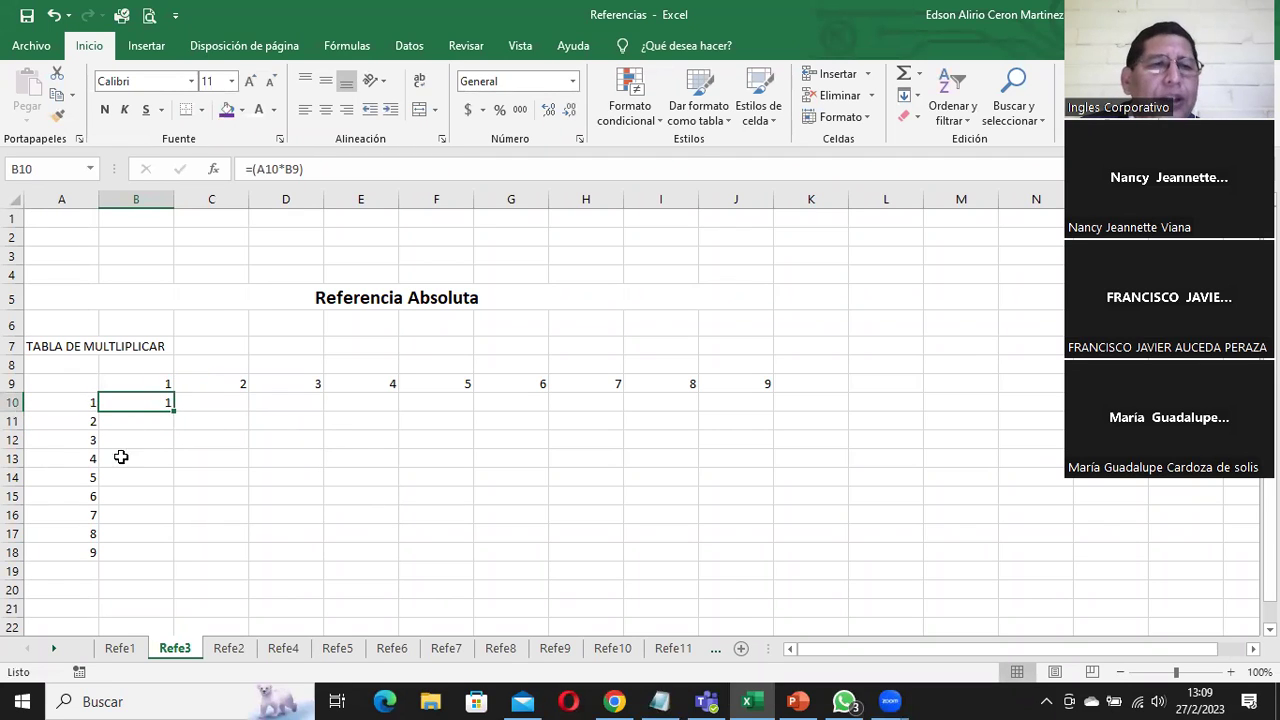
double_click(176, 410)
left_click(297, 497)
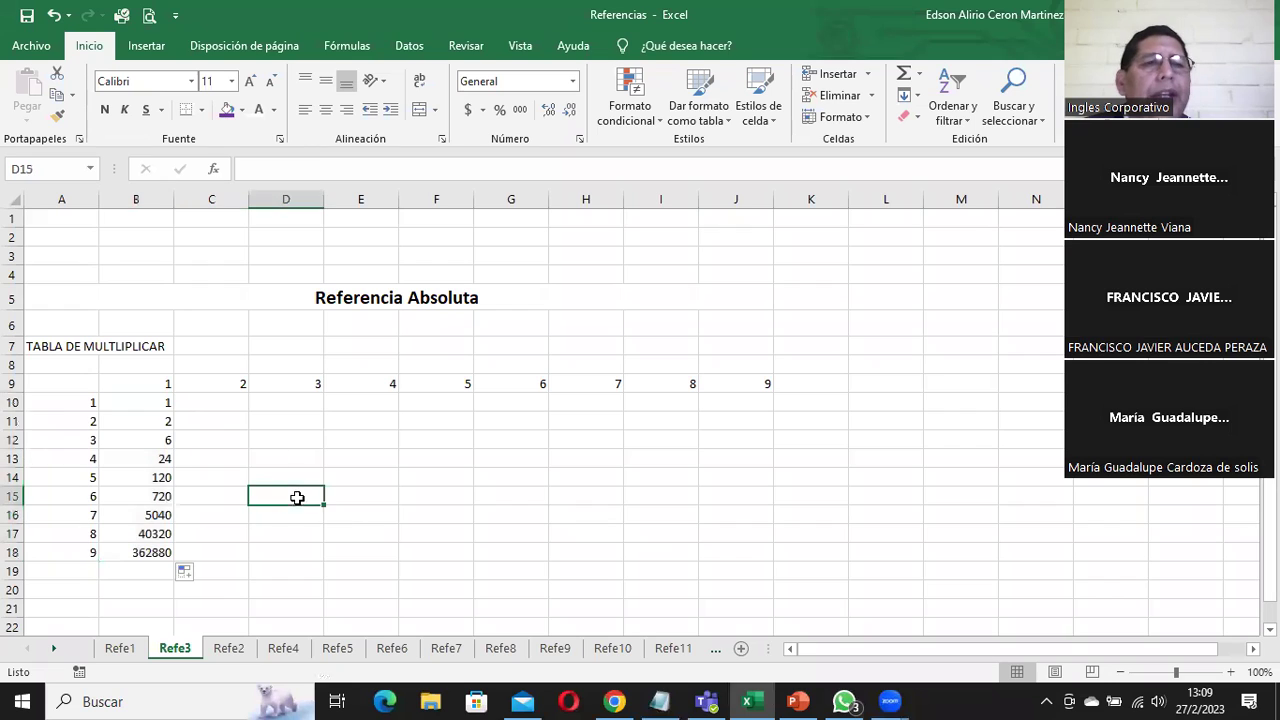
Examine the relative references in the filled formulas in B12, B13, B16 and B18
left_click(165, 442)
left_click(160, 459)
left_click(144, 516)
left_click(110, 551)
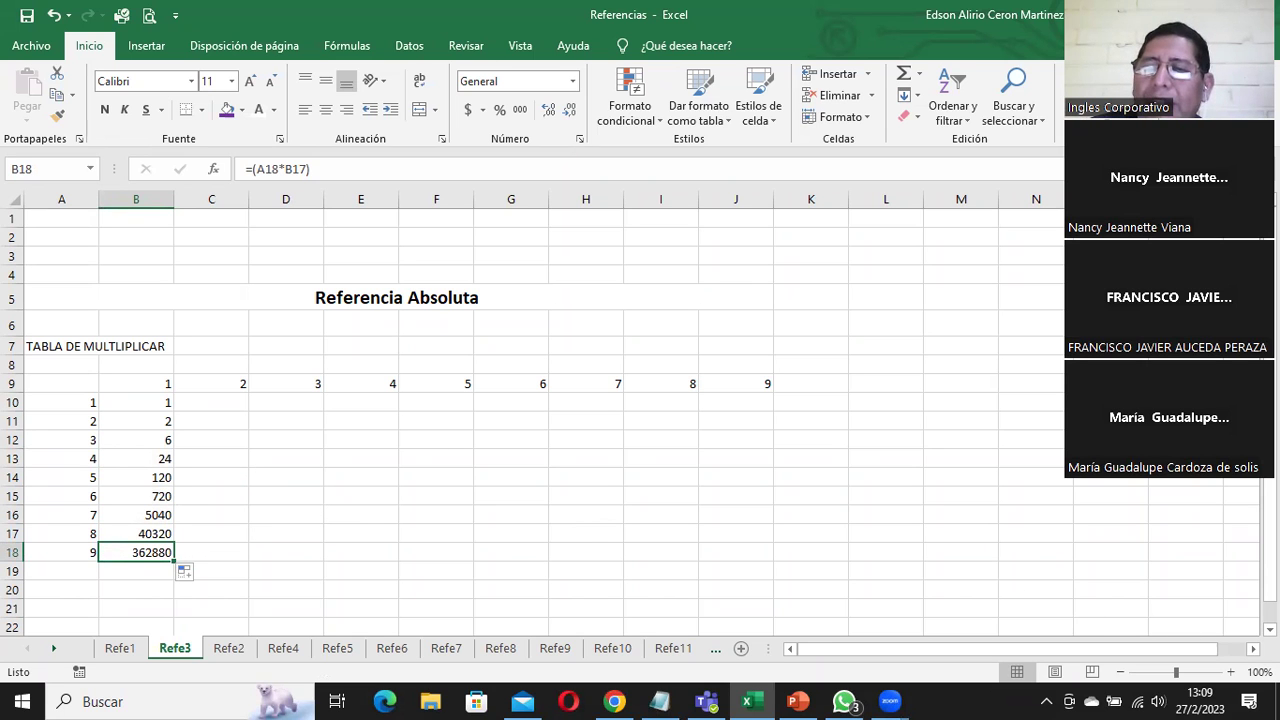
Enlarge the sheet to 190% and compare the B18 formula's references with cell A18 and header cell B9
left_click(1232, 672)
left_click(1232, 672)
left_click(1232, 672)
left_click(1232, 672)
left_click(1232, 672)
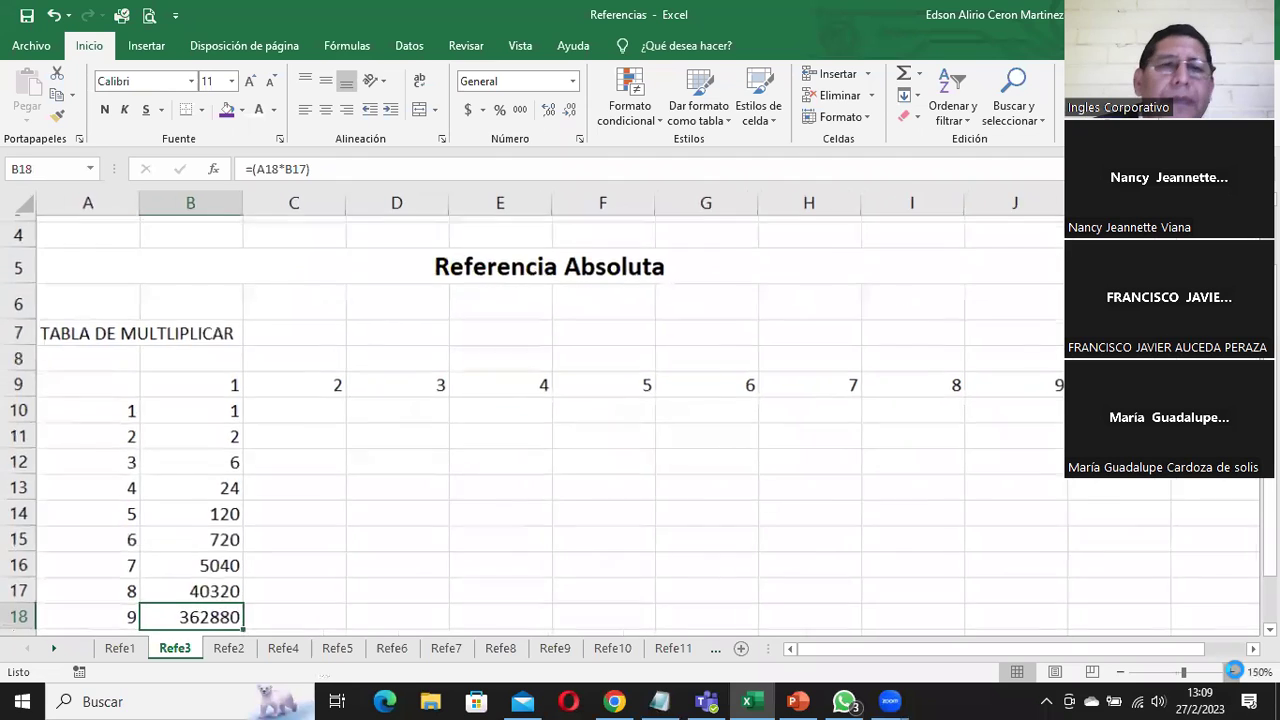
left_click(1232, 672)
left_click(1232, 672)
left_click(1232, 672)
left_click(1232, 672)
scroll(260, 490, "down", 1)
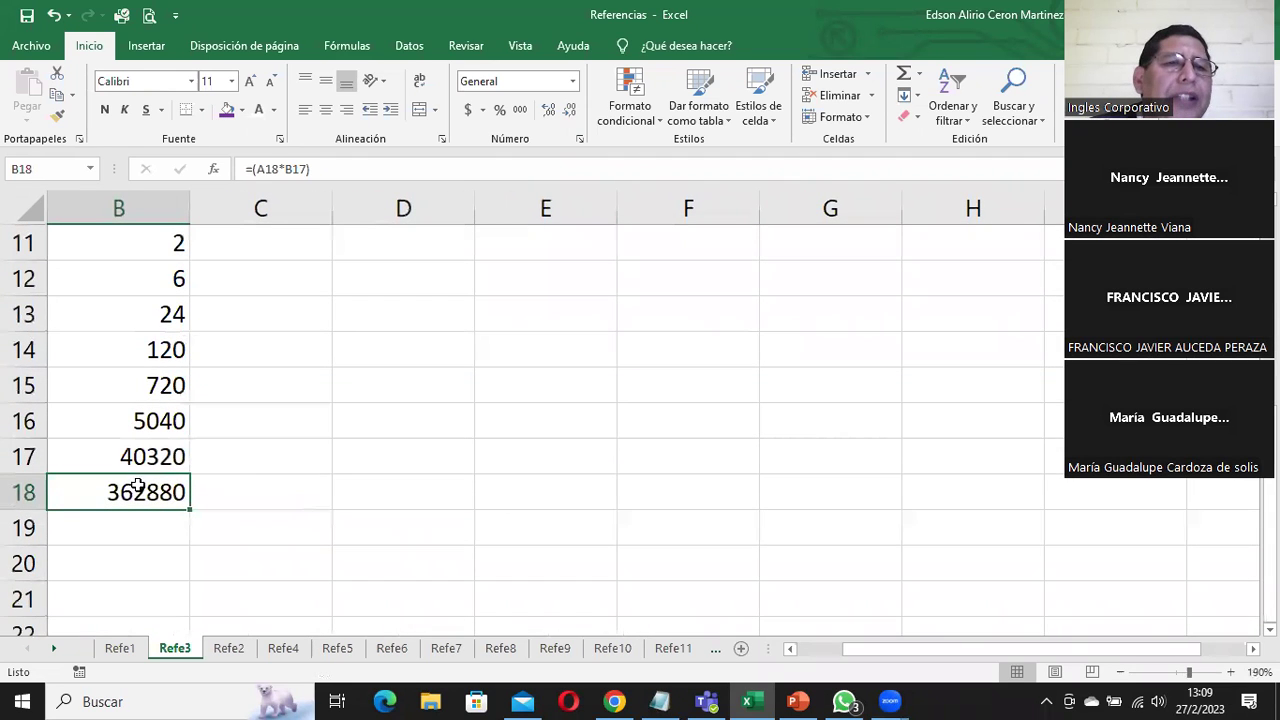
left_click_drag(871, 651, 795, 649)
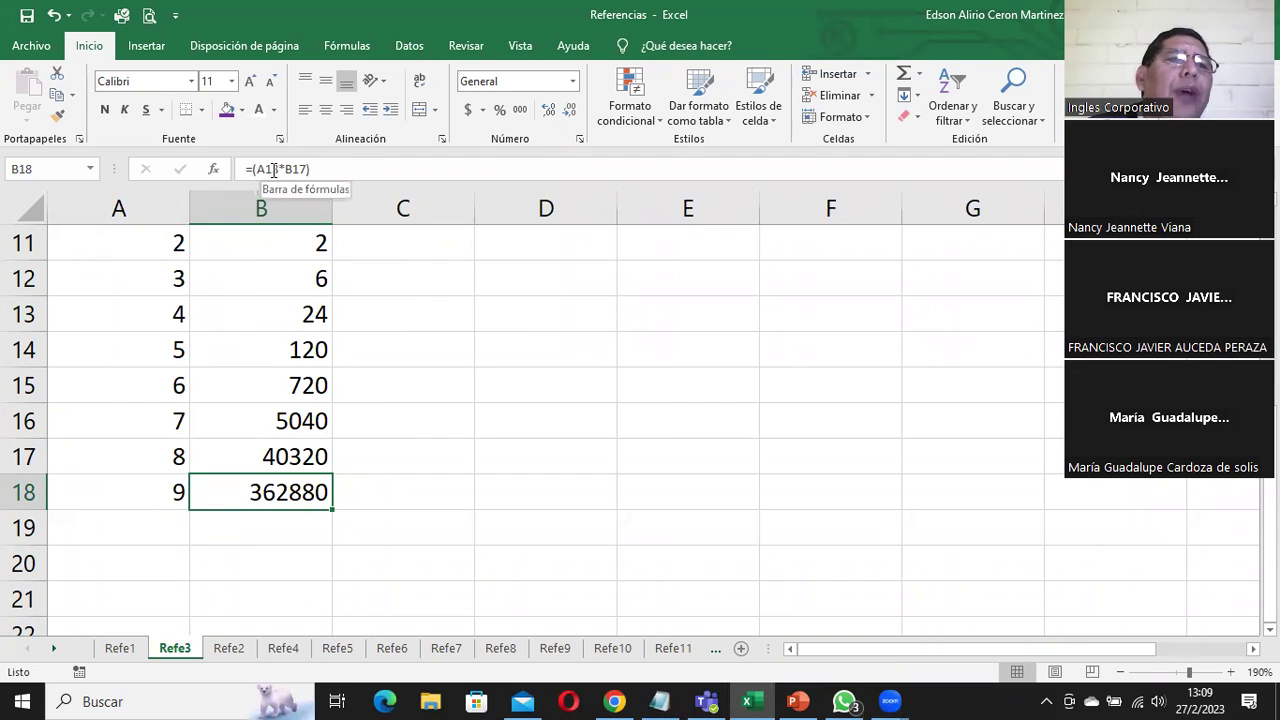
left_click(145, 496)
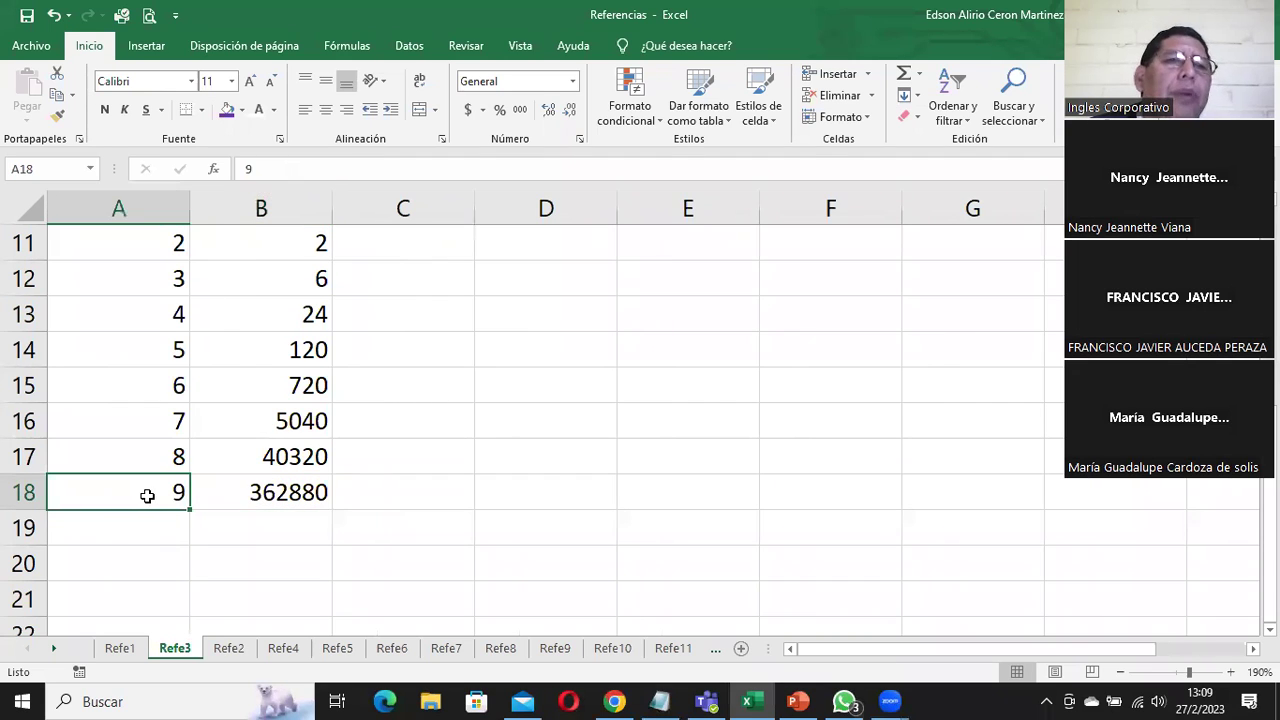
left_click(270, 502)
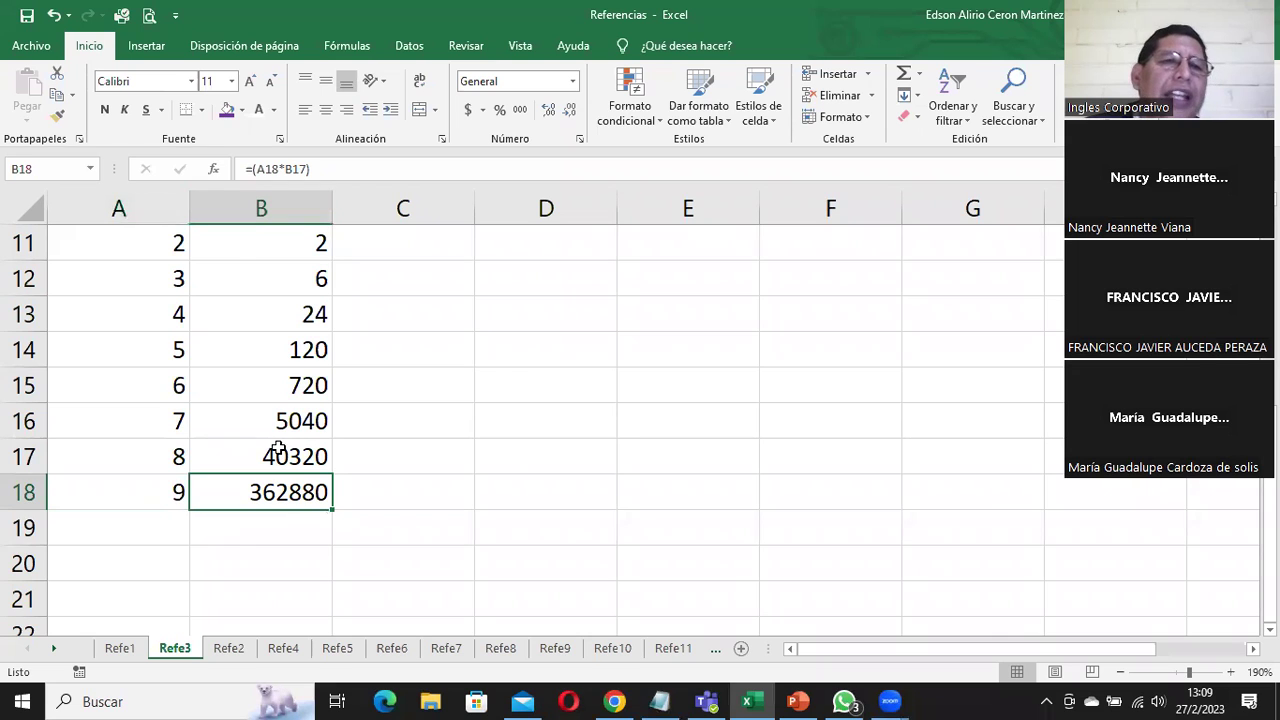
scroll(280, 450, "up", 4)
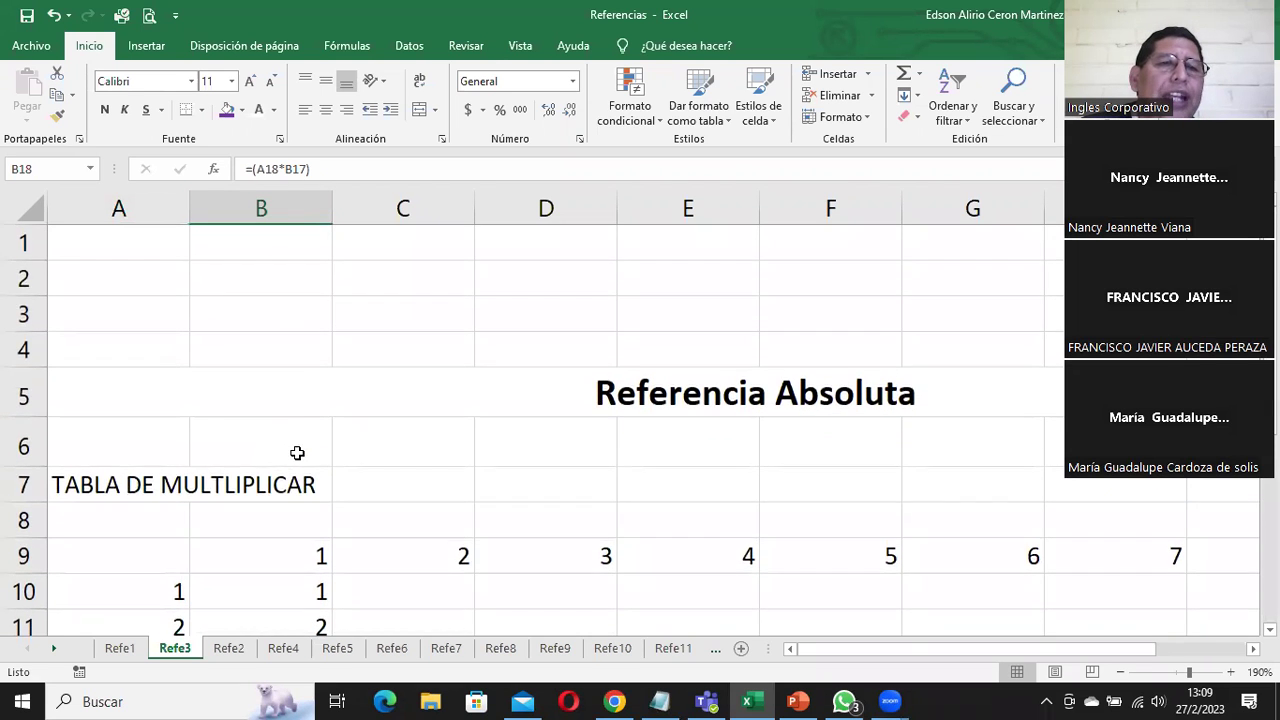
scroll(297, 453, "down", 1)
left_click(297, 450)
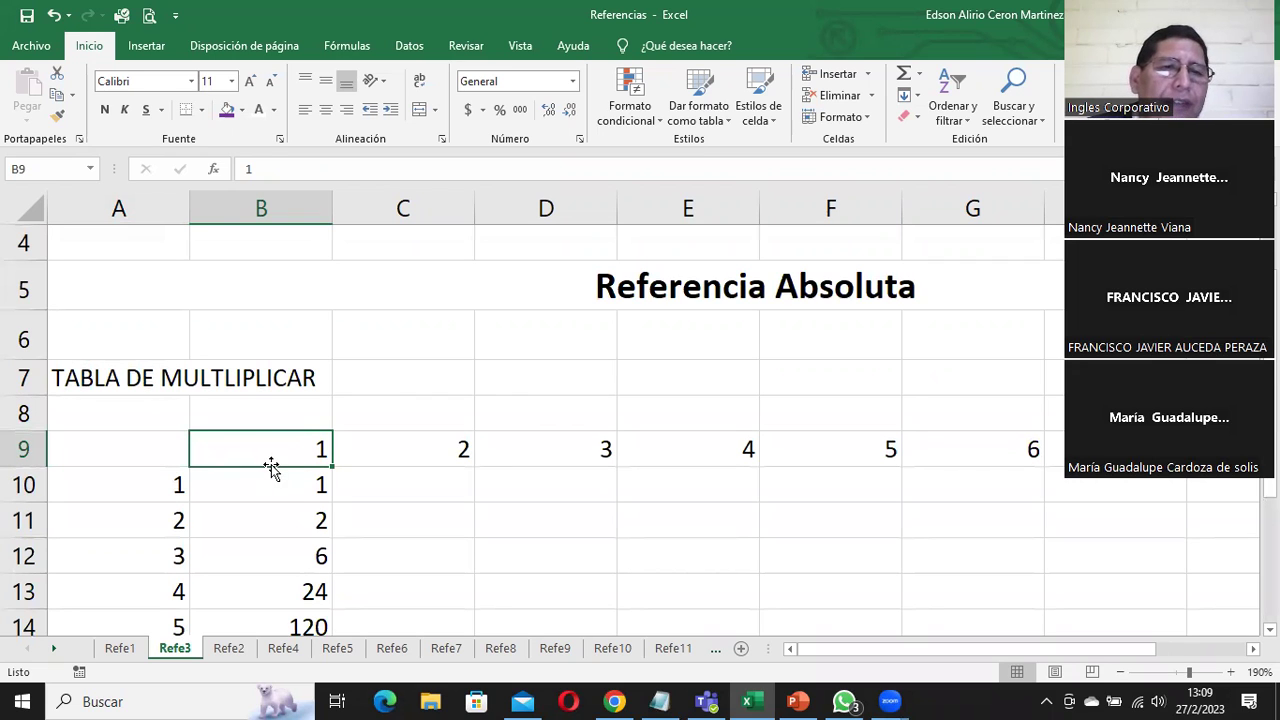
scroll(445, 489, "down", 1)
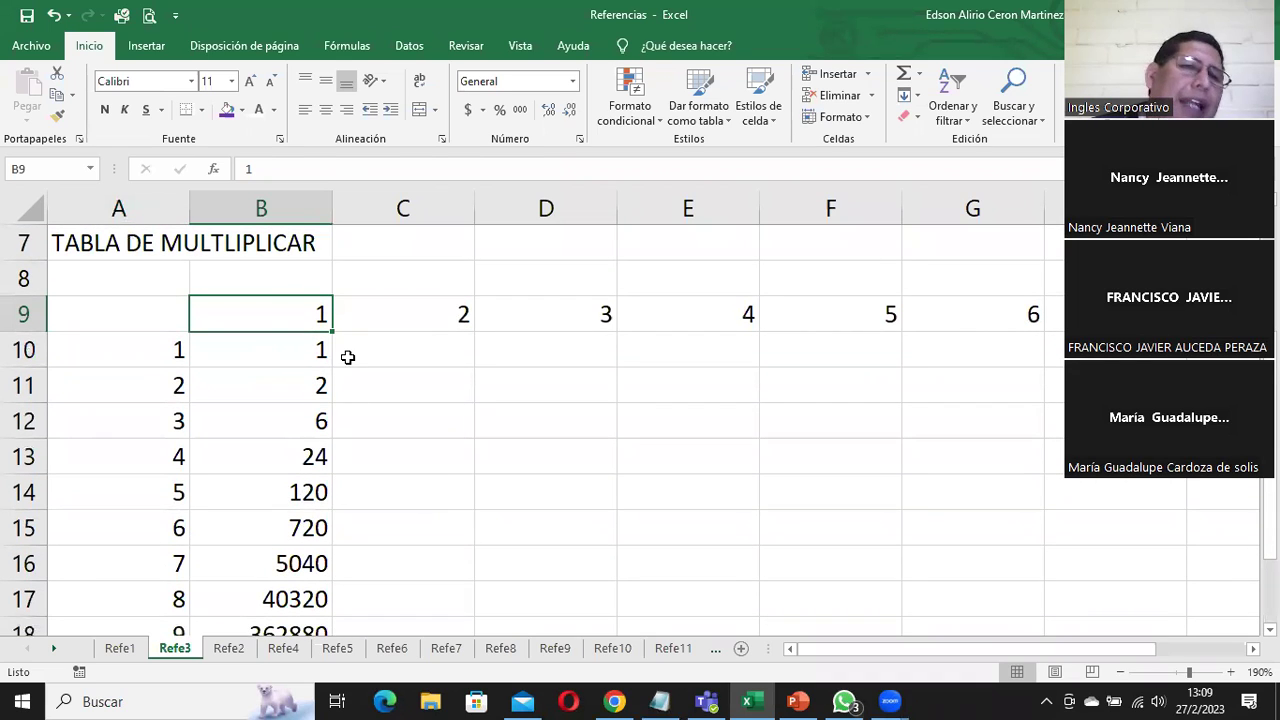
Make the B9 reference absolute in B10 as =(A10*$B$9) and fill the formula down through B18
left_click(244, 359)
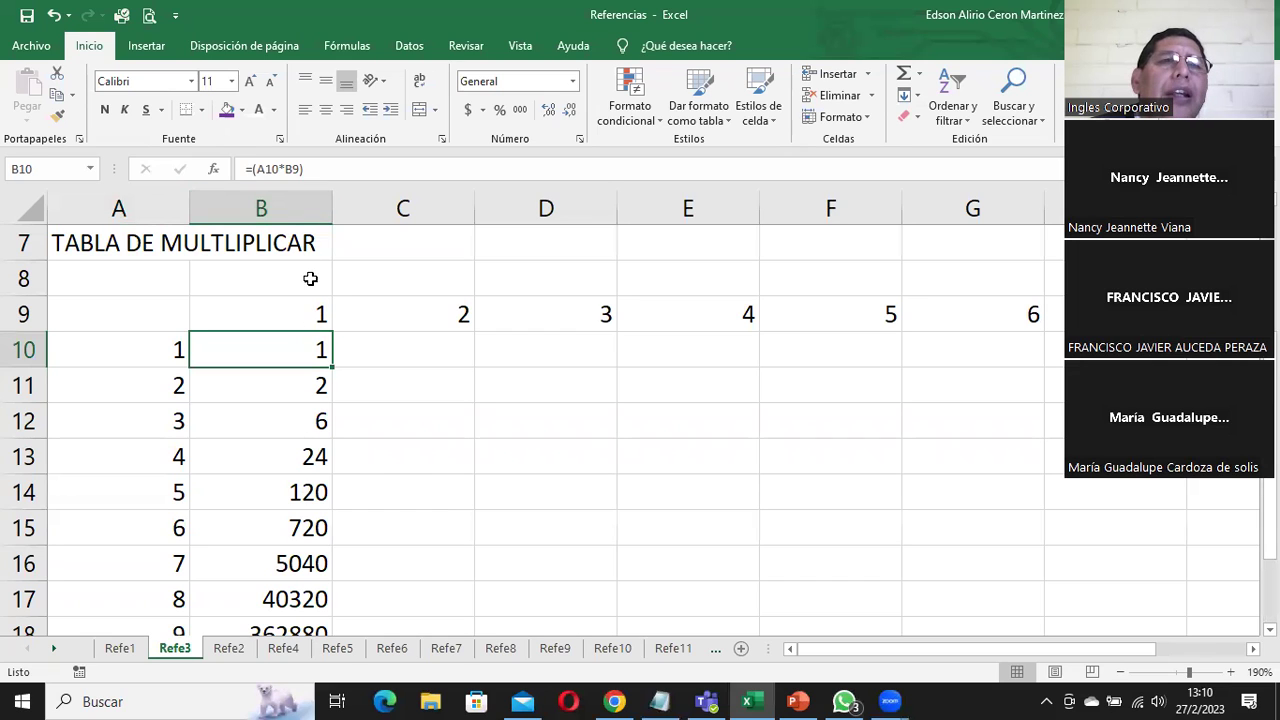
left_click(285, 169)
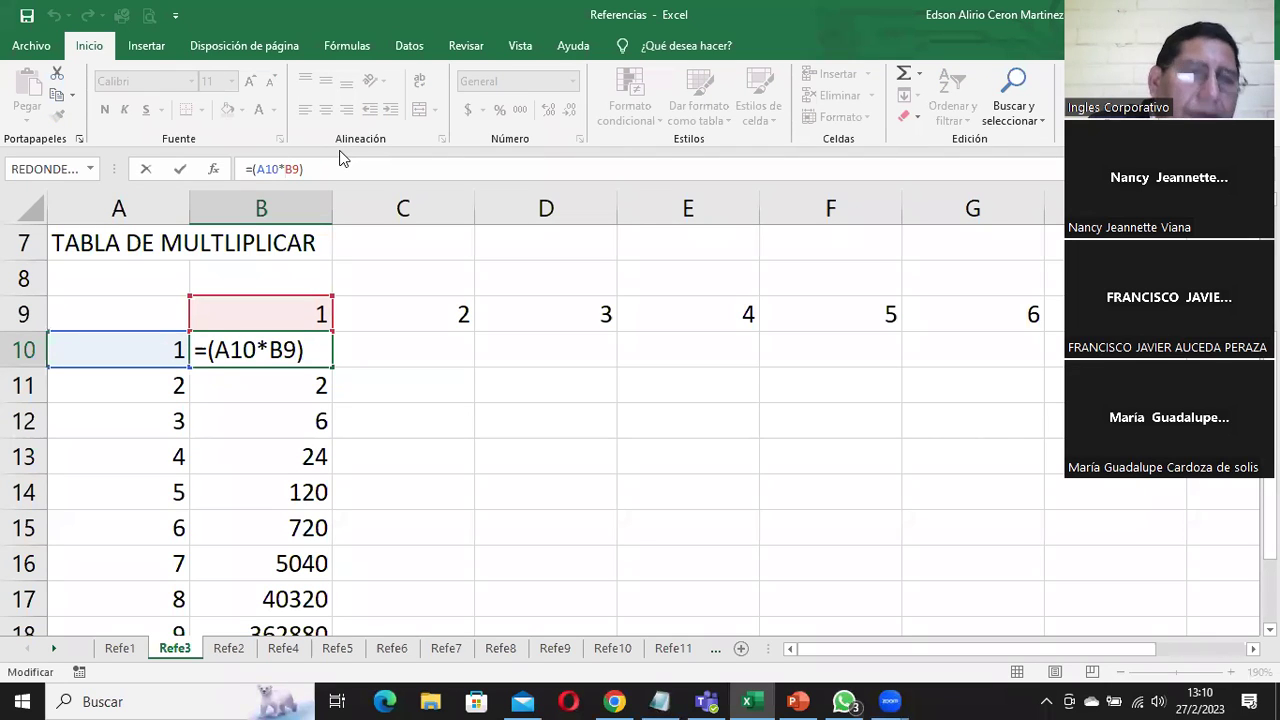
type("$B")
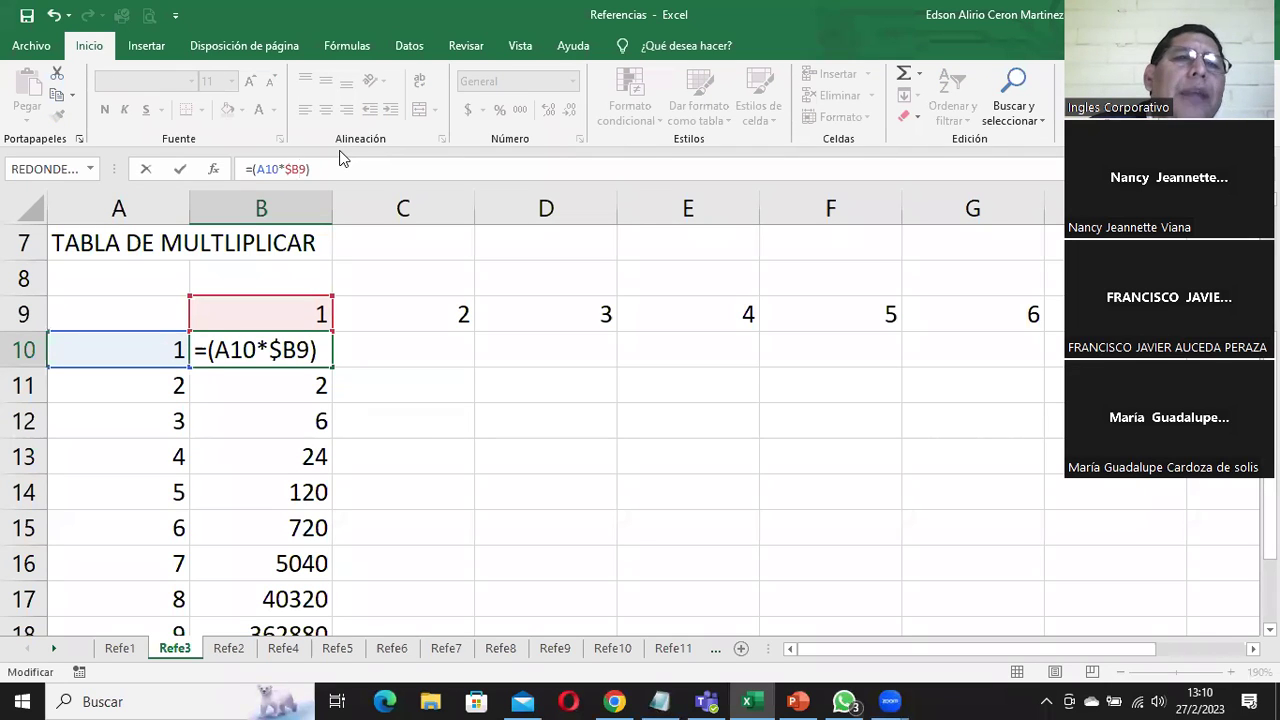
type("$")
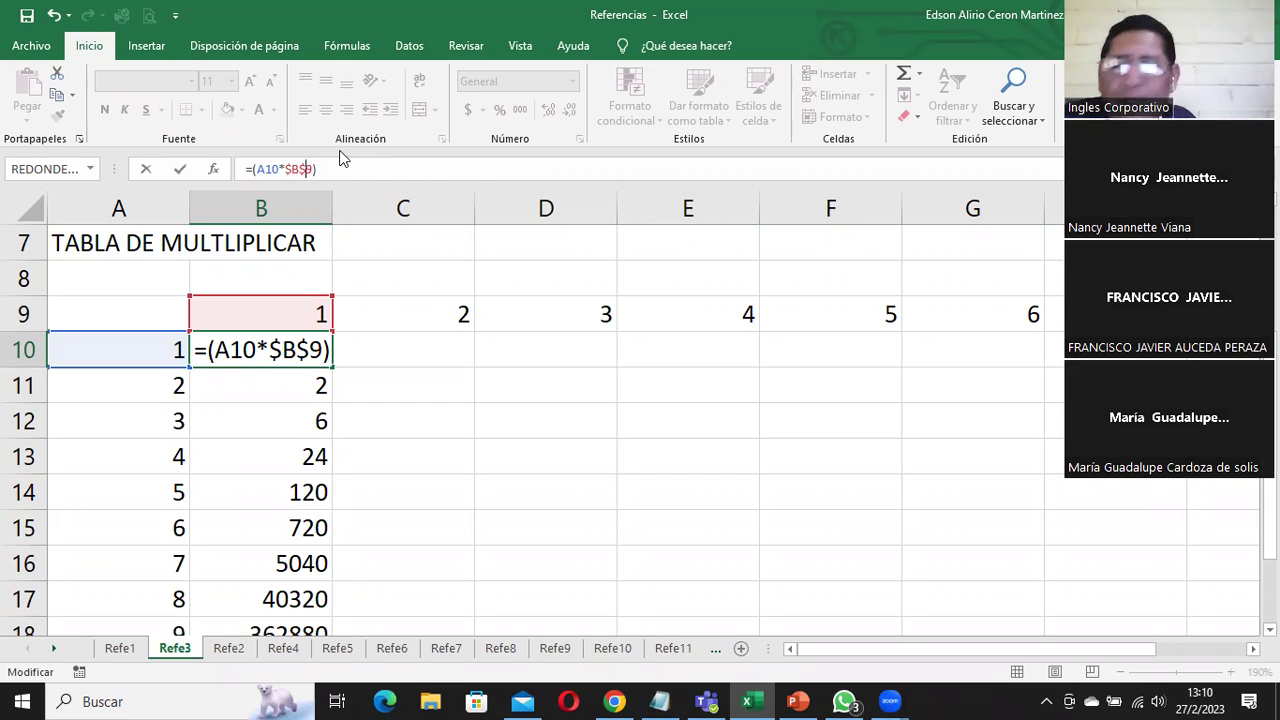
key("Return")
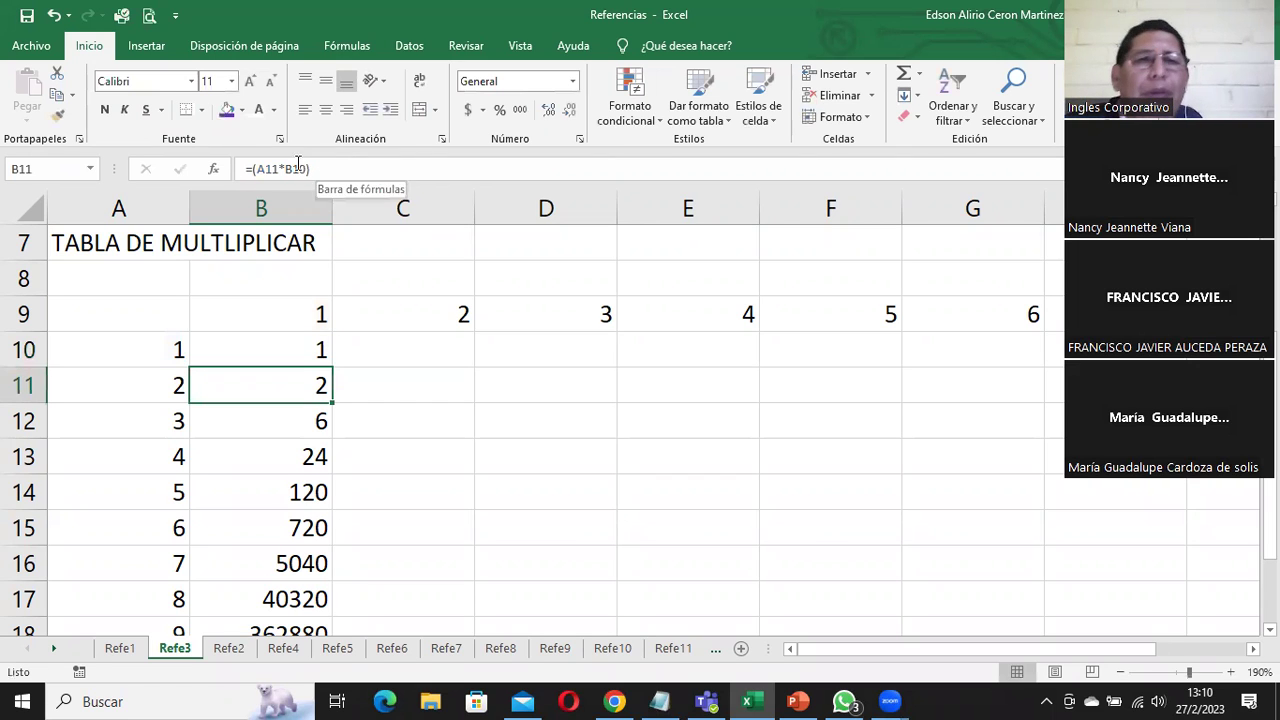
left_click(307, 358)
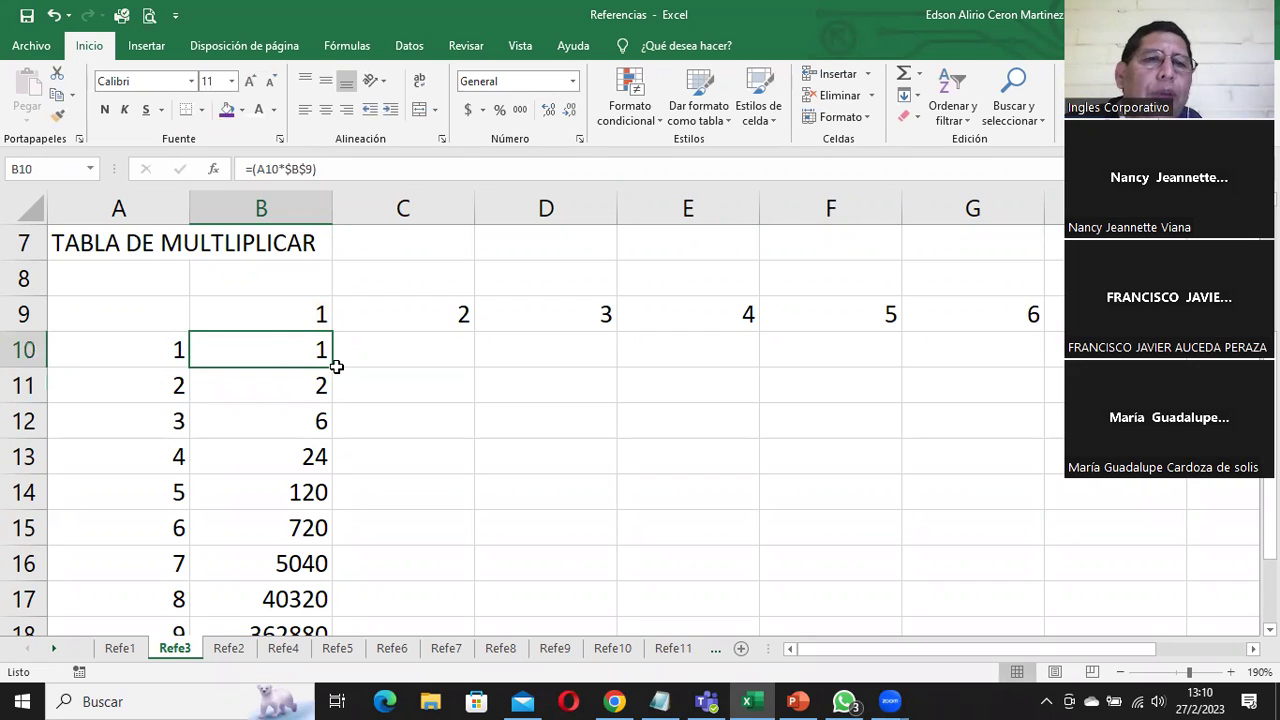
left_click_drag(331, 367, 336, 582)
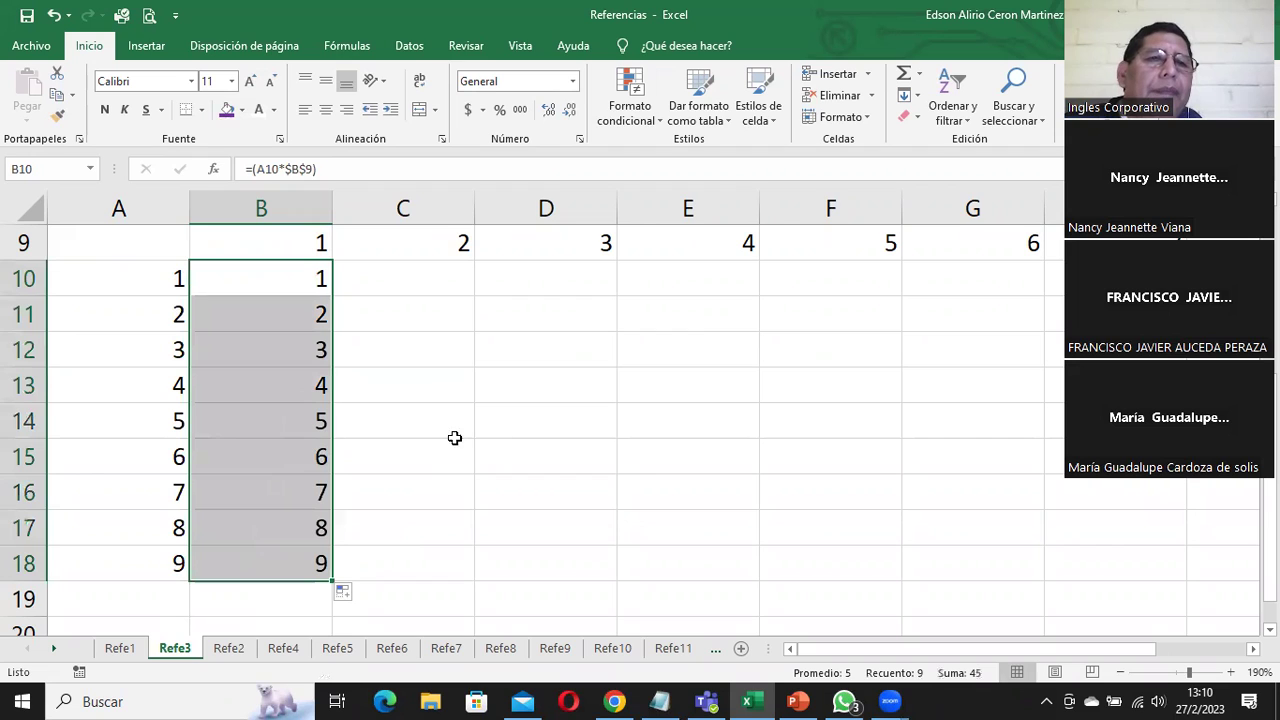
Check the cell references in the filled formulas from B10 through B13, leaving them unedited
left_click(291, 282)
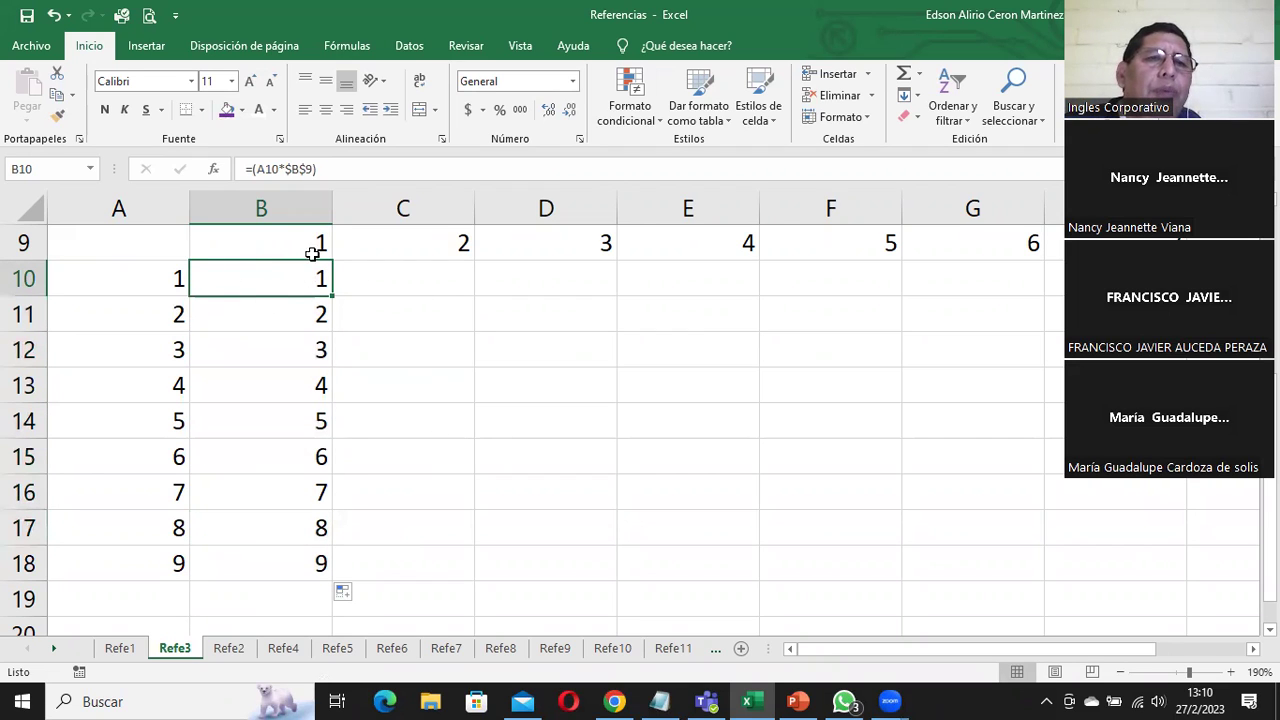
double_click(313, 316)
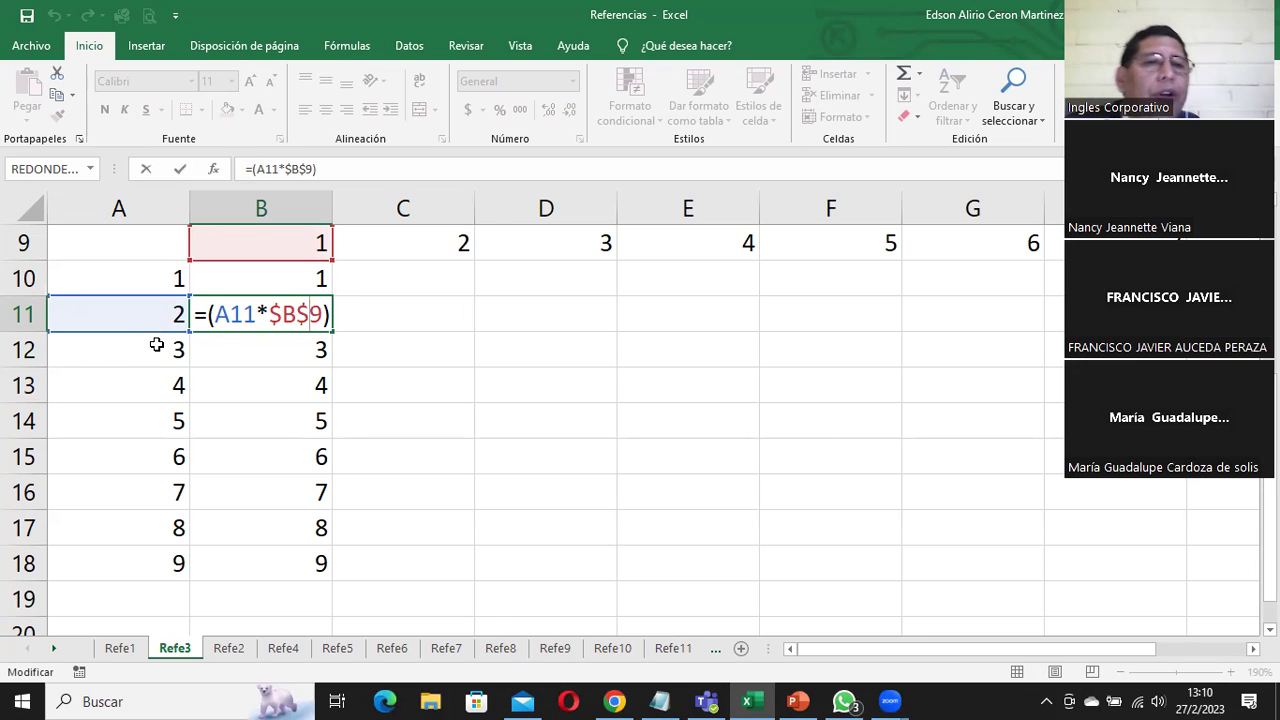
double_click(246, 357)
double_click(269, 386)
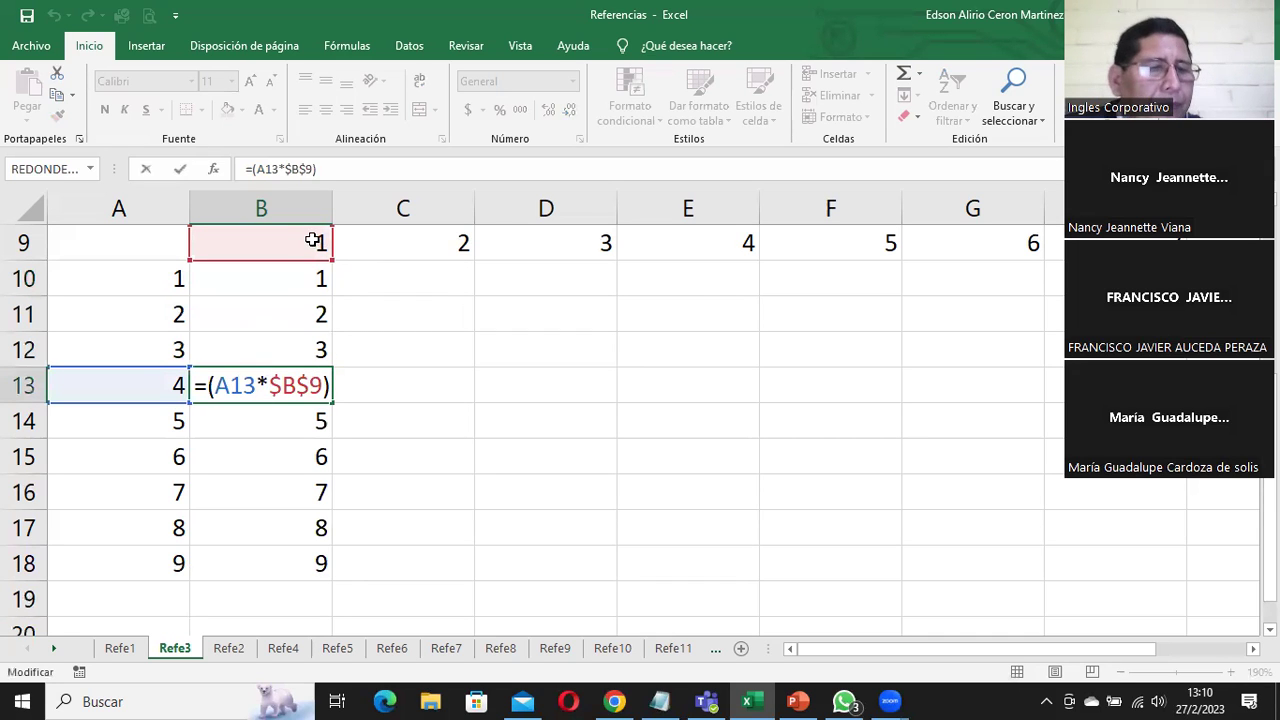
key("Escape")
Change the B10 formula to =(A10*B$9), fixing only the row, and fill it down through B18
scroll(316, 345, "up", 1)
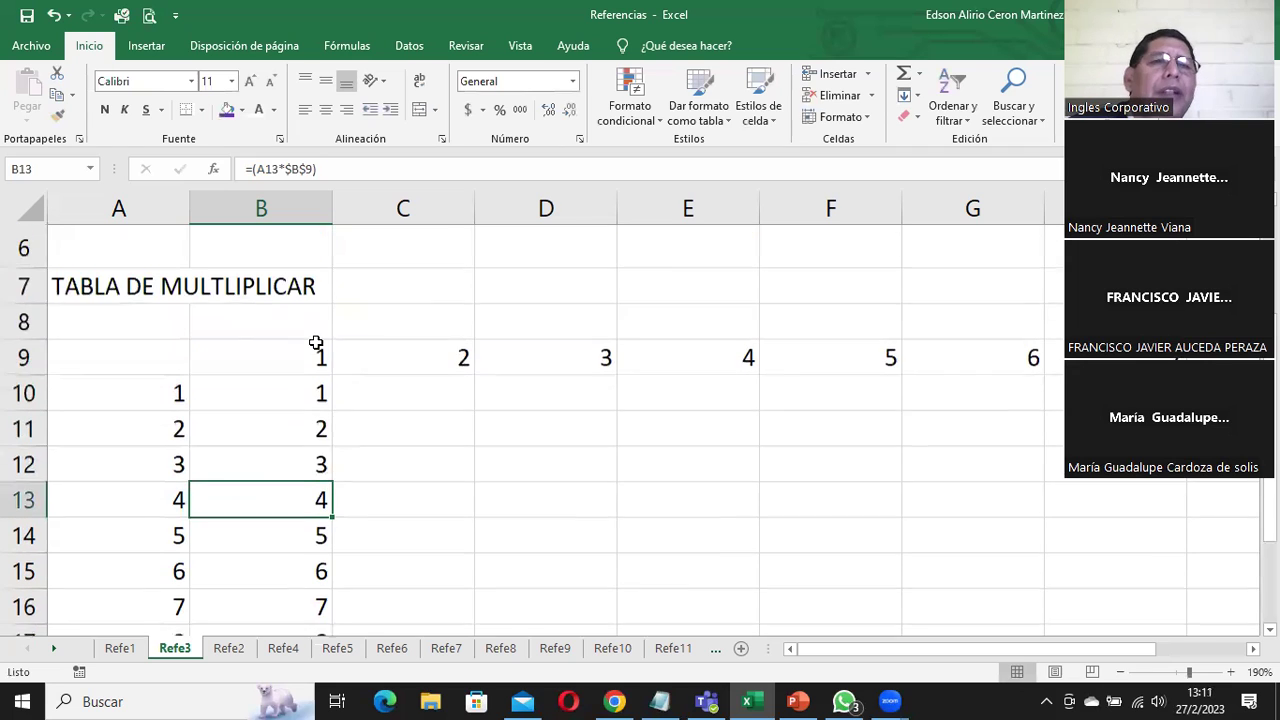
double_click(305, 352)
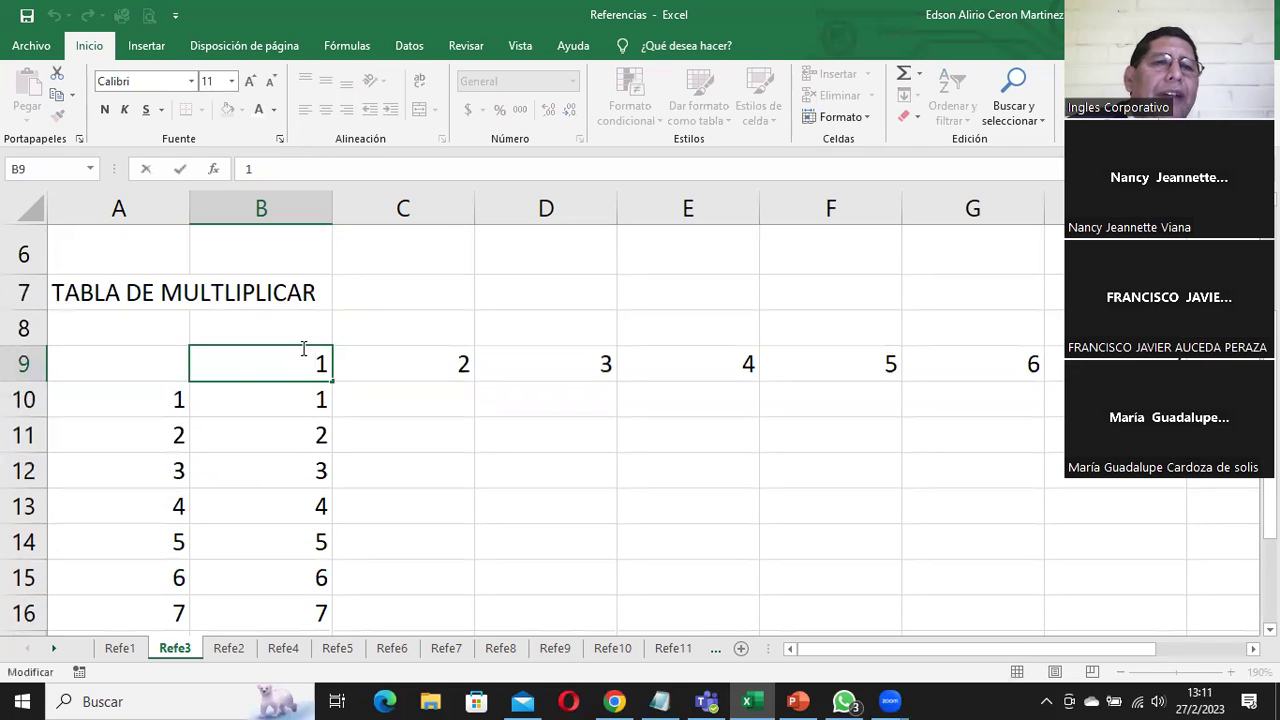
double_click(292, 400)
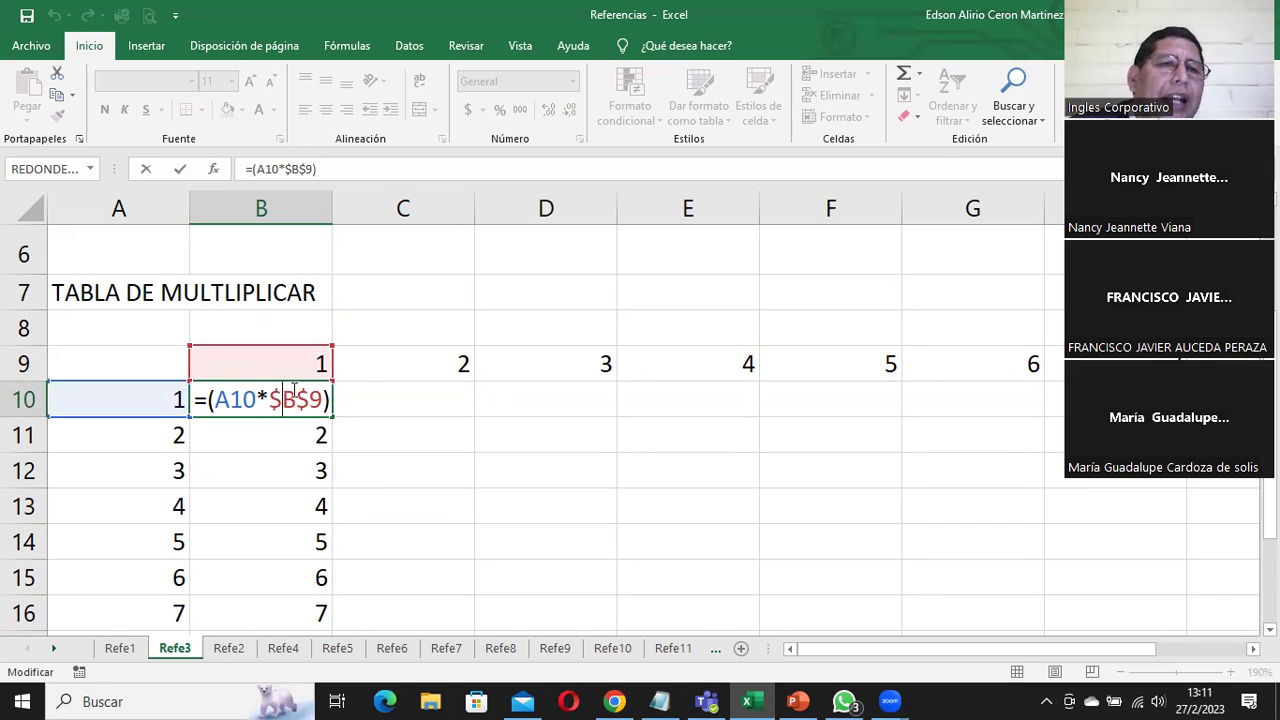
key("BackSpace")
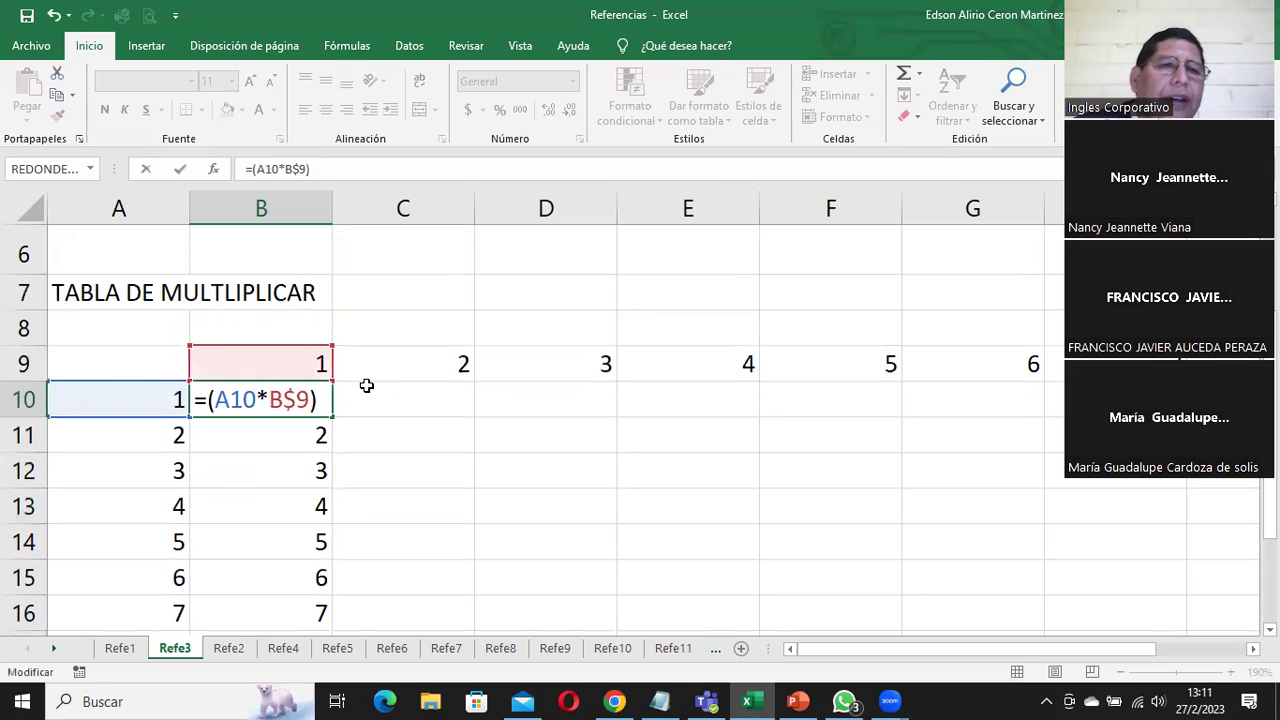
key("Return")
left_click(269, 400)
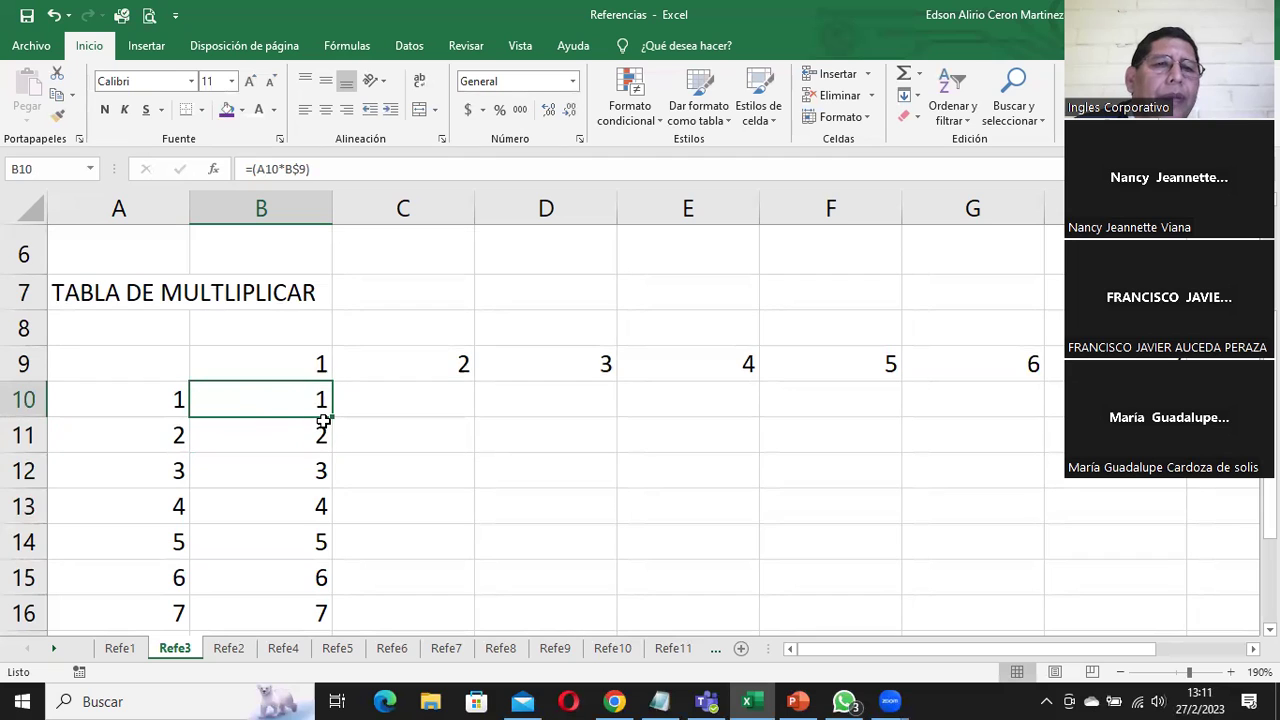
left_click_drag(336, 416, 349, 550)
left_click(394, 450)
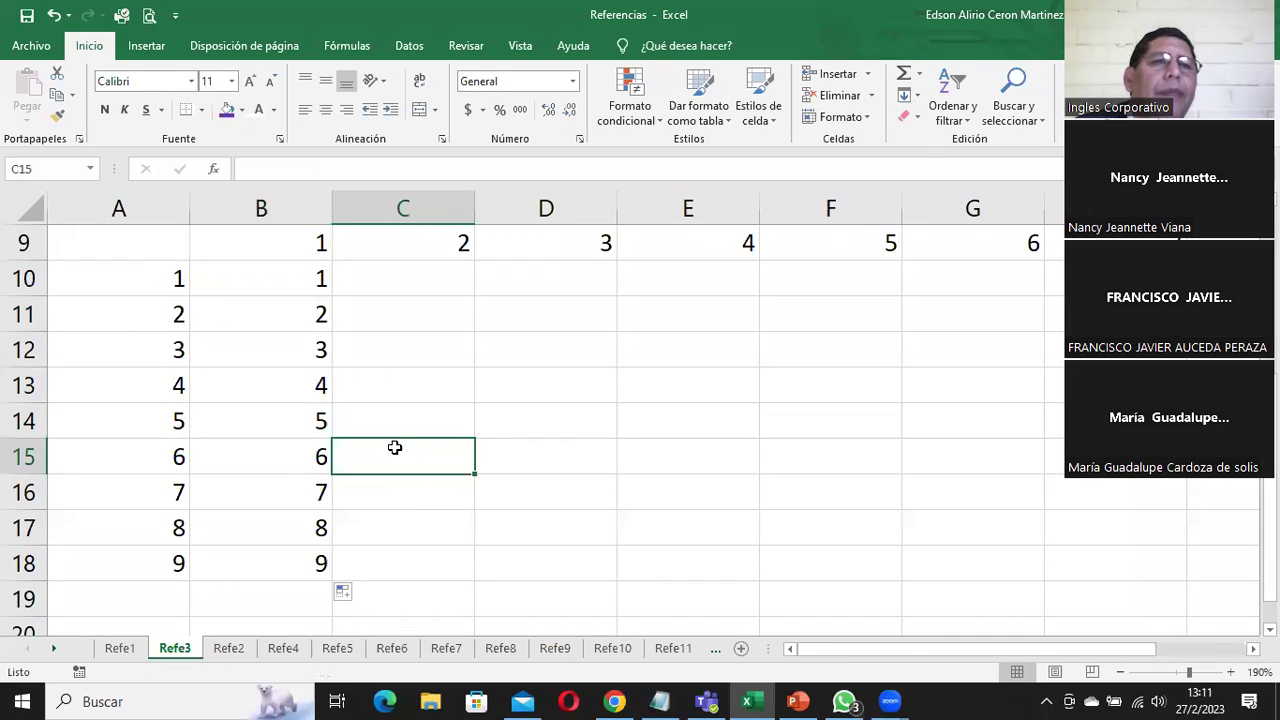
Open the B10 formula and examine its B$9 and A10 references
left_click(303, 275)
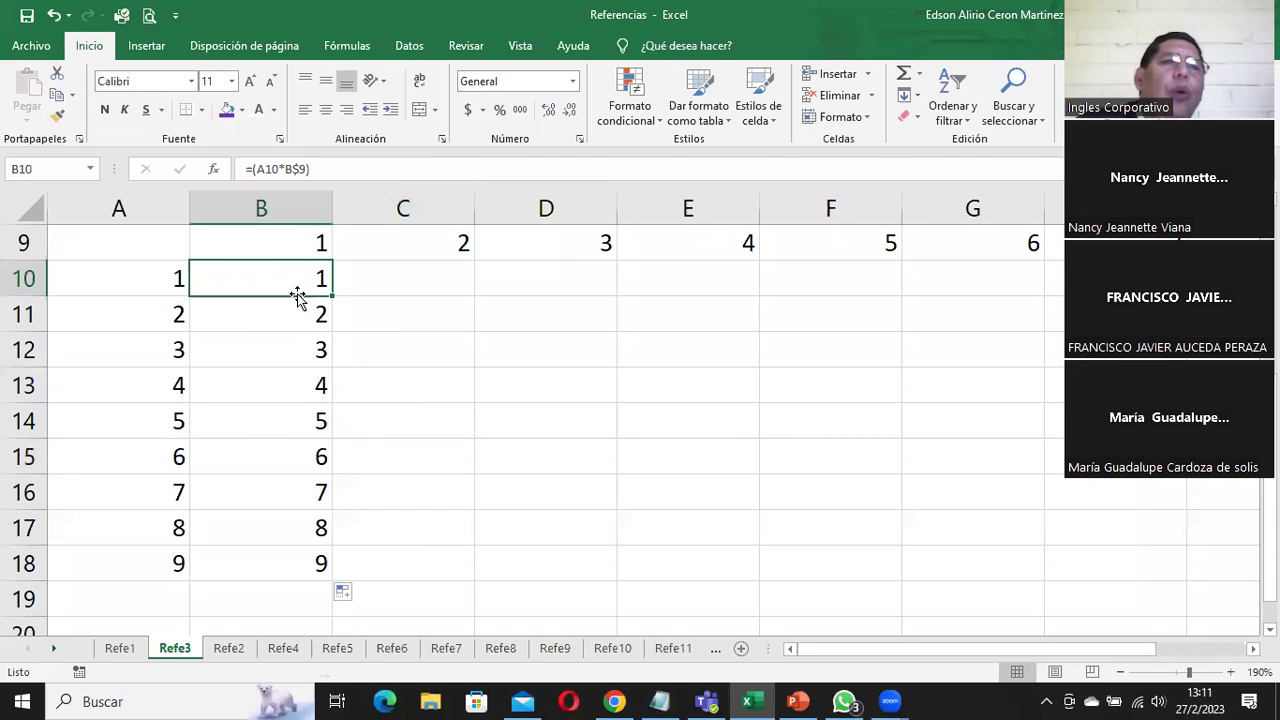
double_click(282, 278)
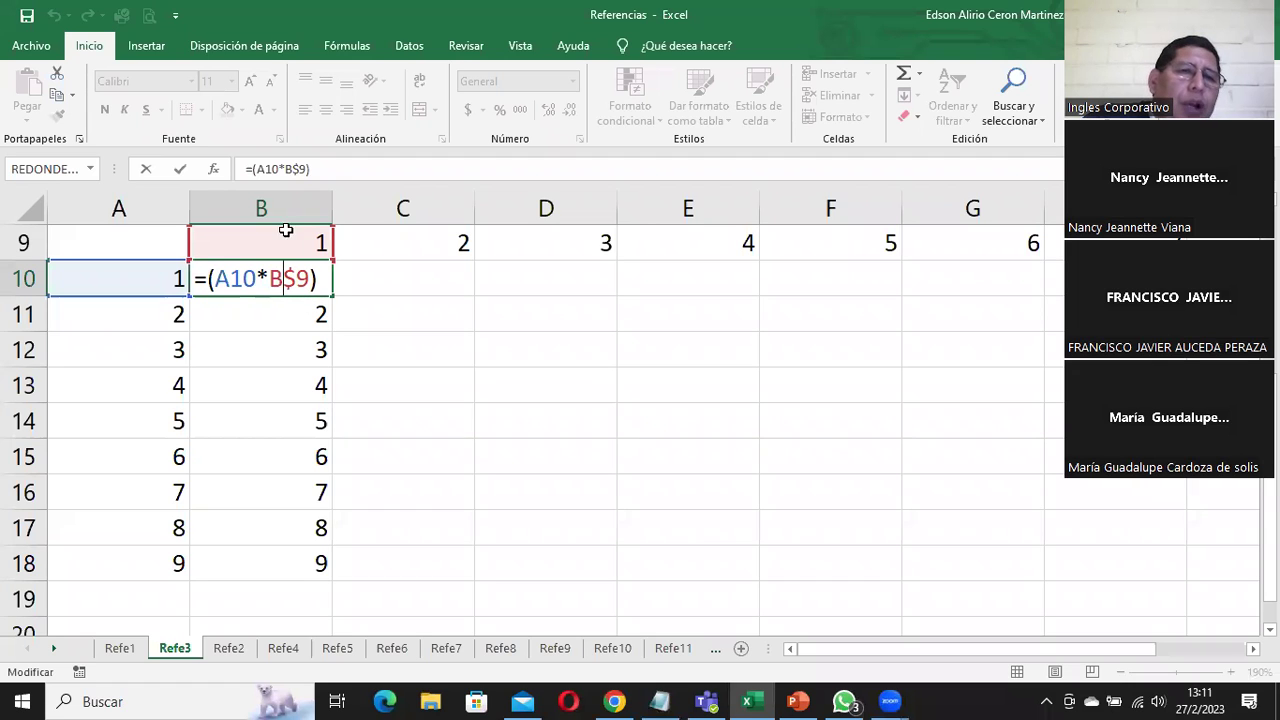
left_click(284, 278)
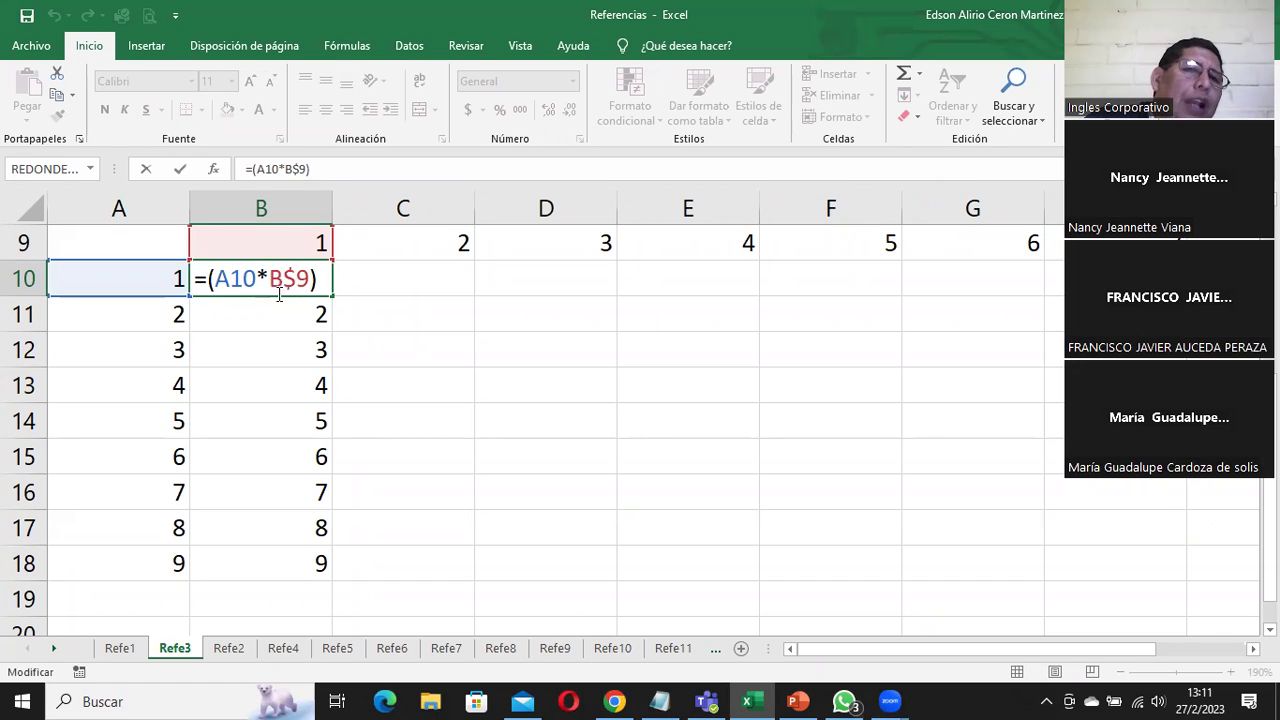
left_click_drag(268, 280, 312, 276)
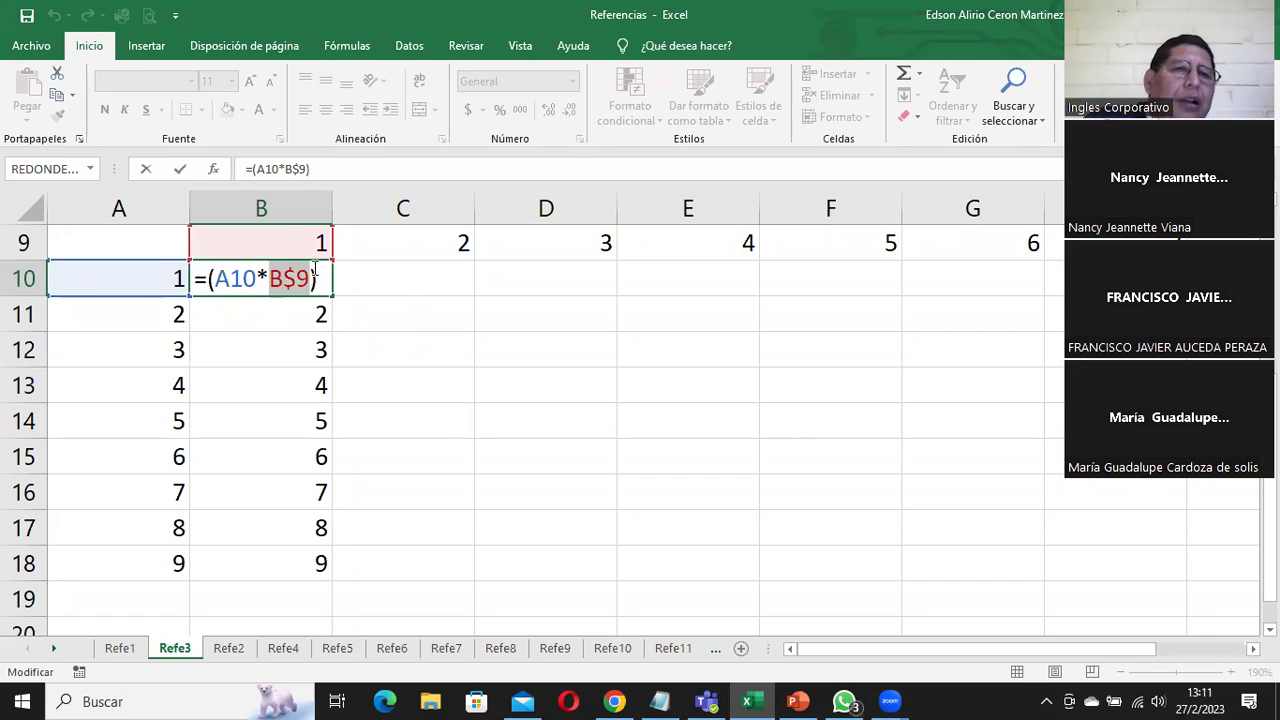
left_click(231, 278)
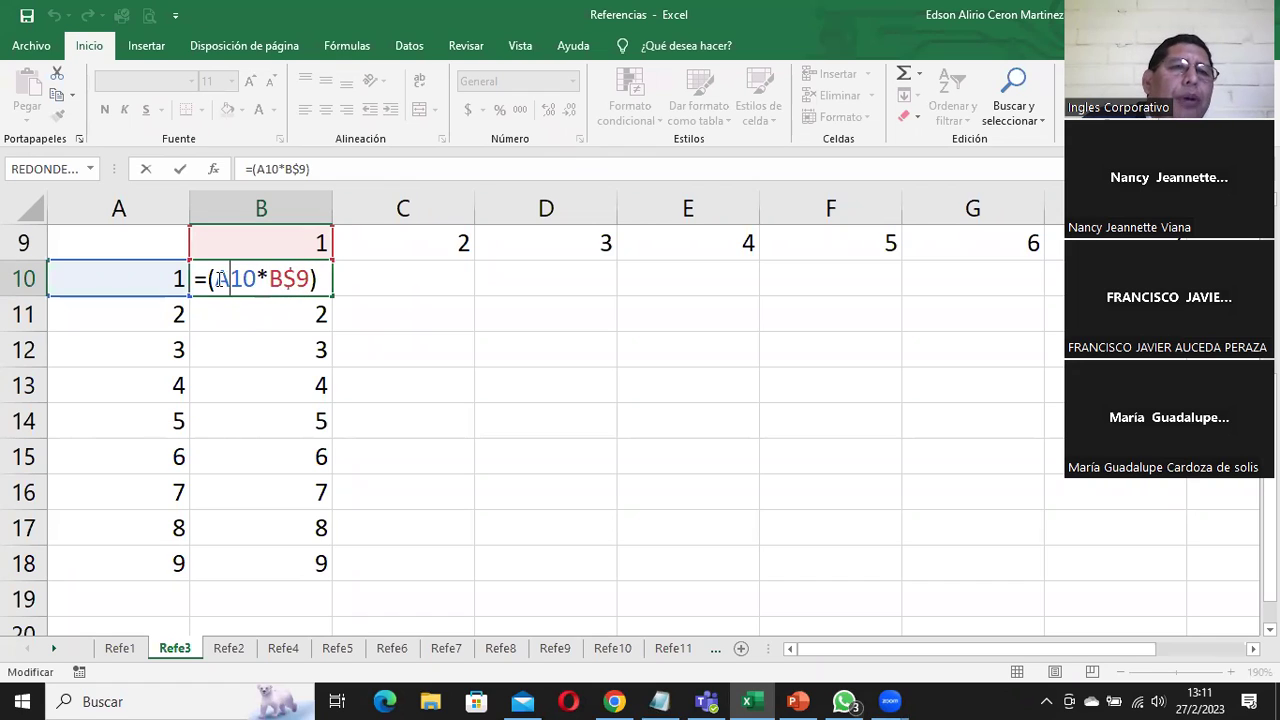
left_click_drag(231, 278, 260, 279)
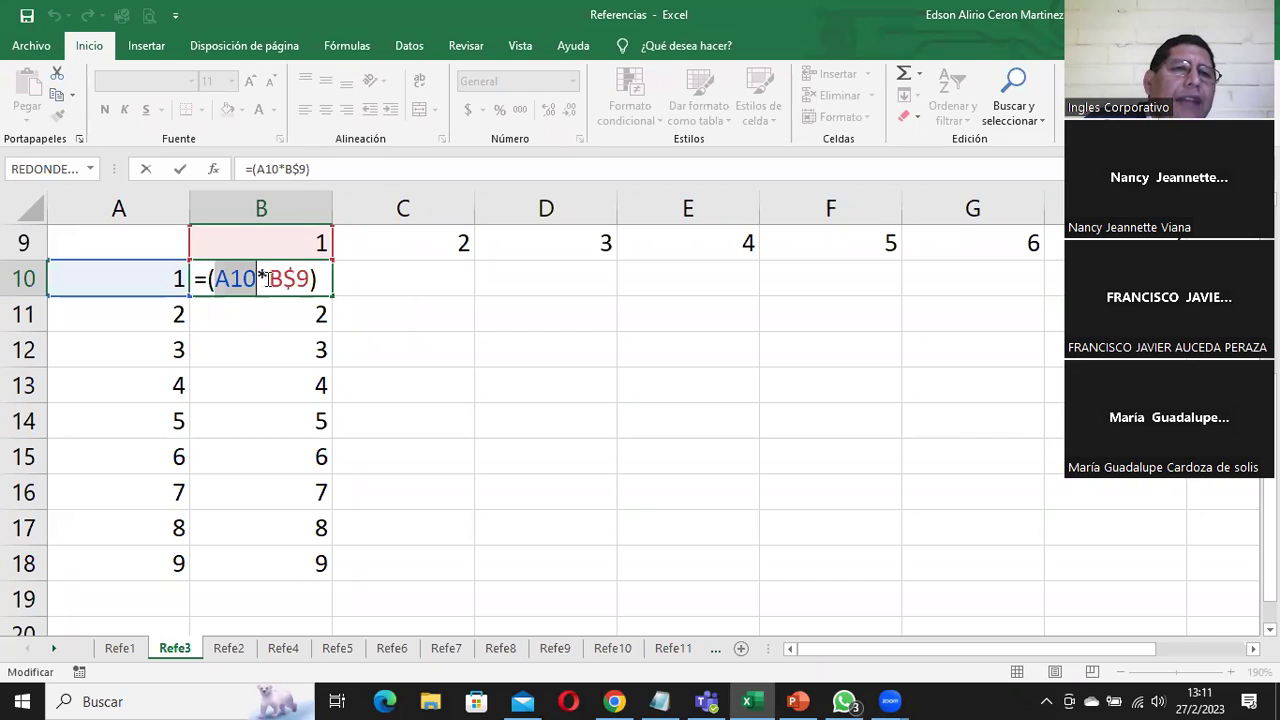
Highlight the B$9 reference in the B10 formula and its source cell B9, leaving the formula unedited
left_click(281, 278)
left_click_drag(268, 278, 307, 280)
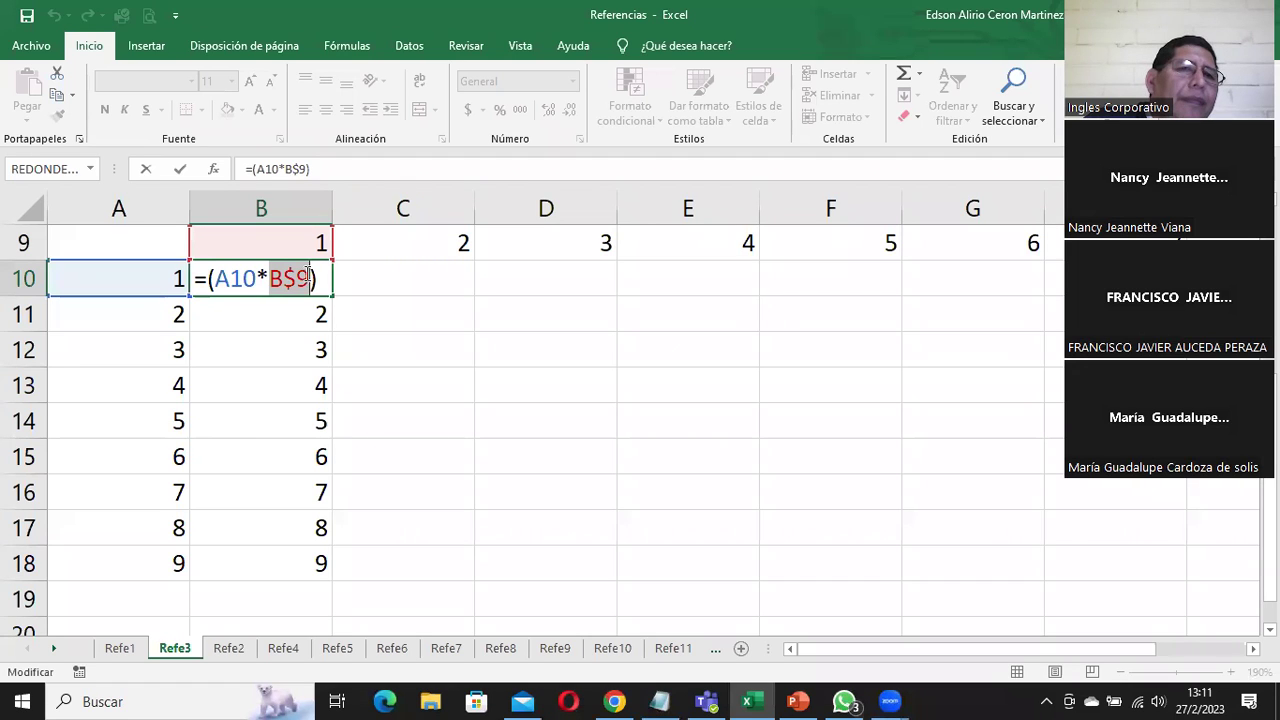
left_click(300, 240)
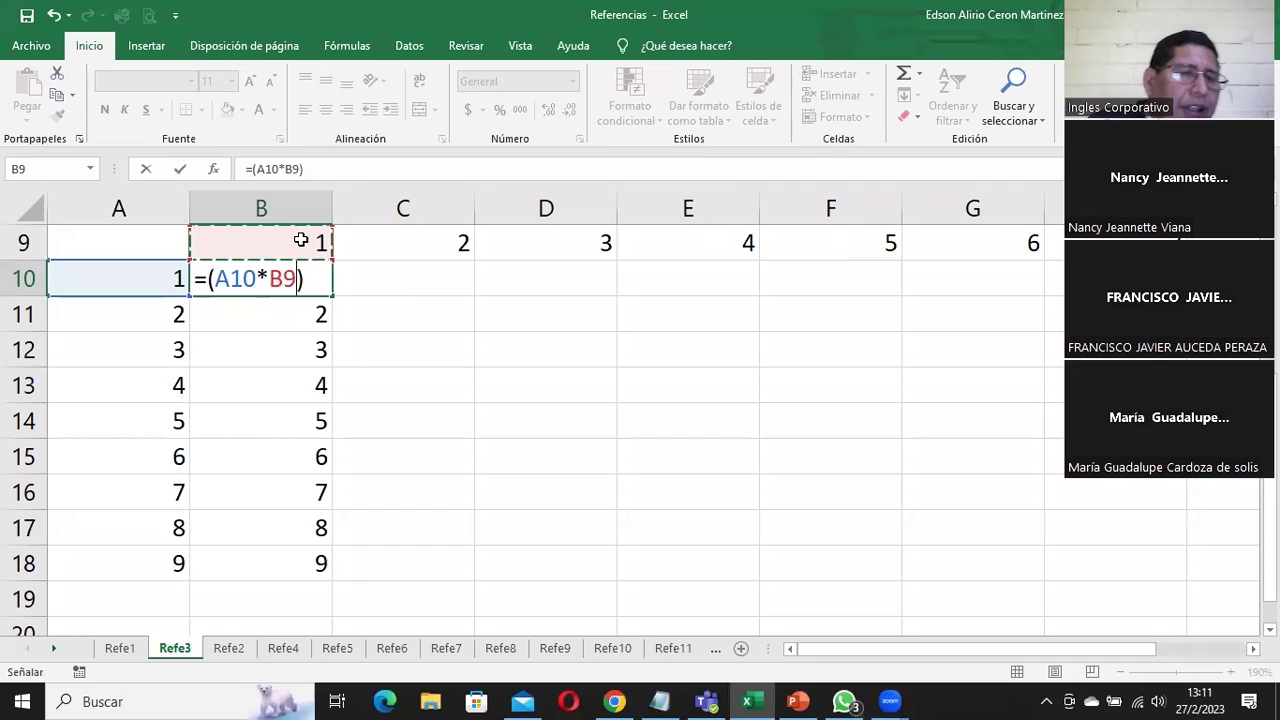
key("Escape")
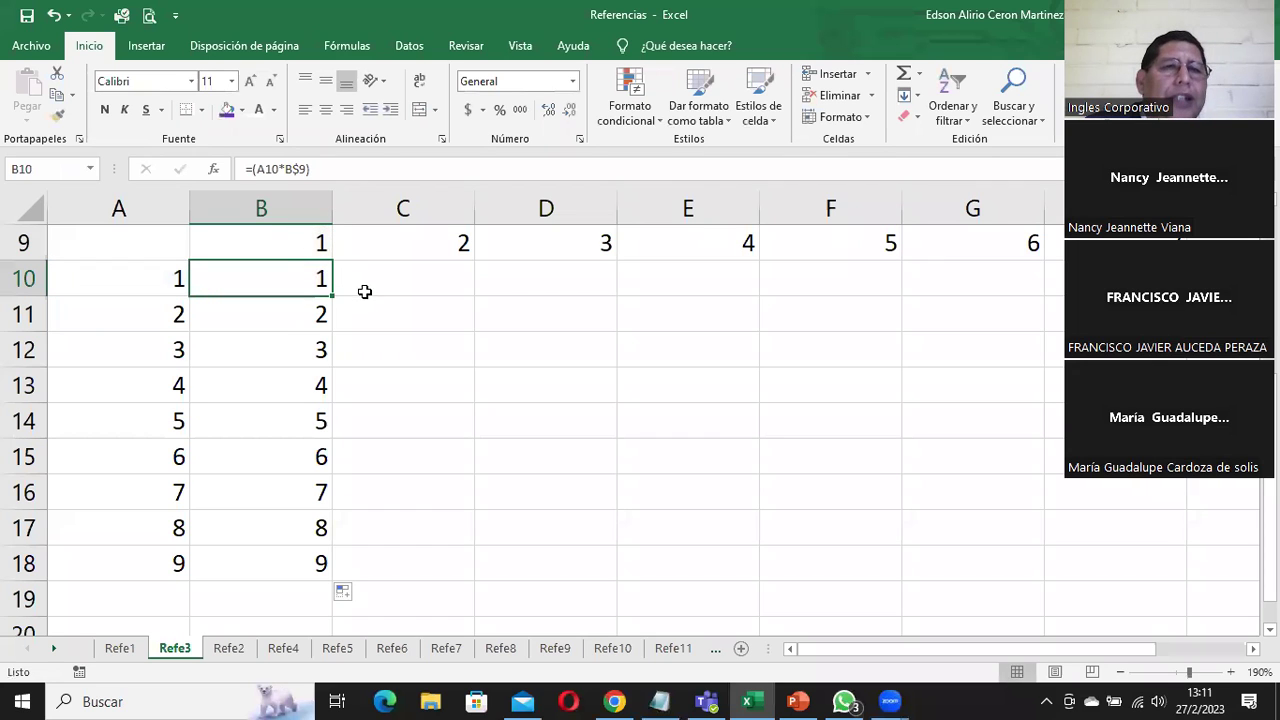
Switch to the PowerPoint slide on absolute references and review the $B$7 example beside the mixed ones
left_click(797, 701)
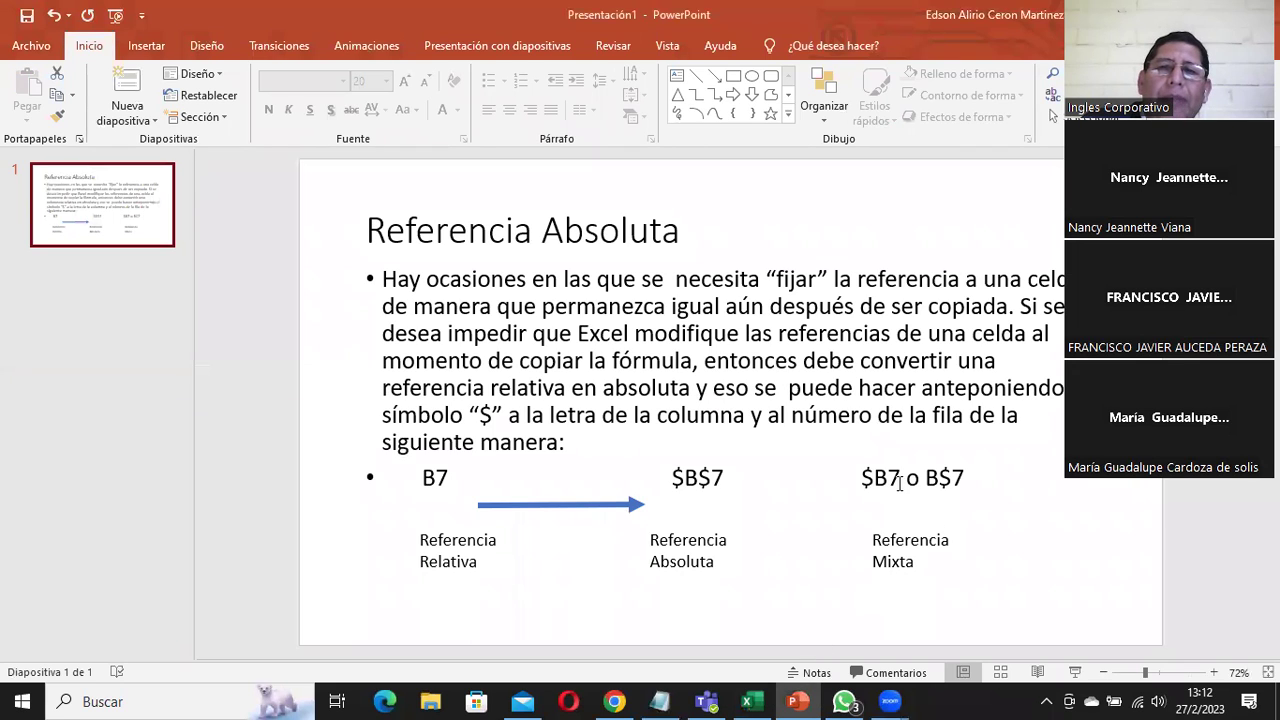
left_click(902, 478)
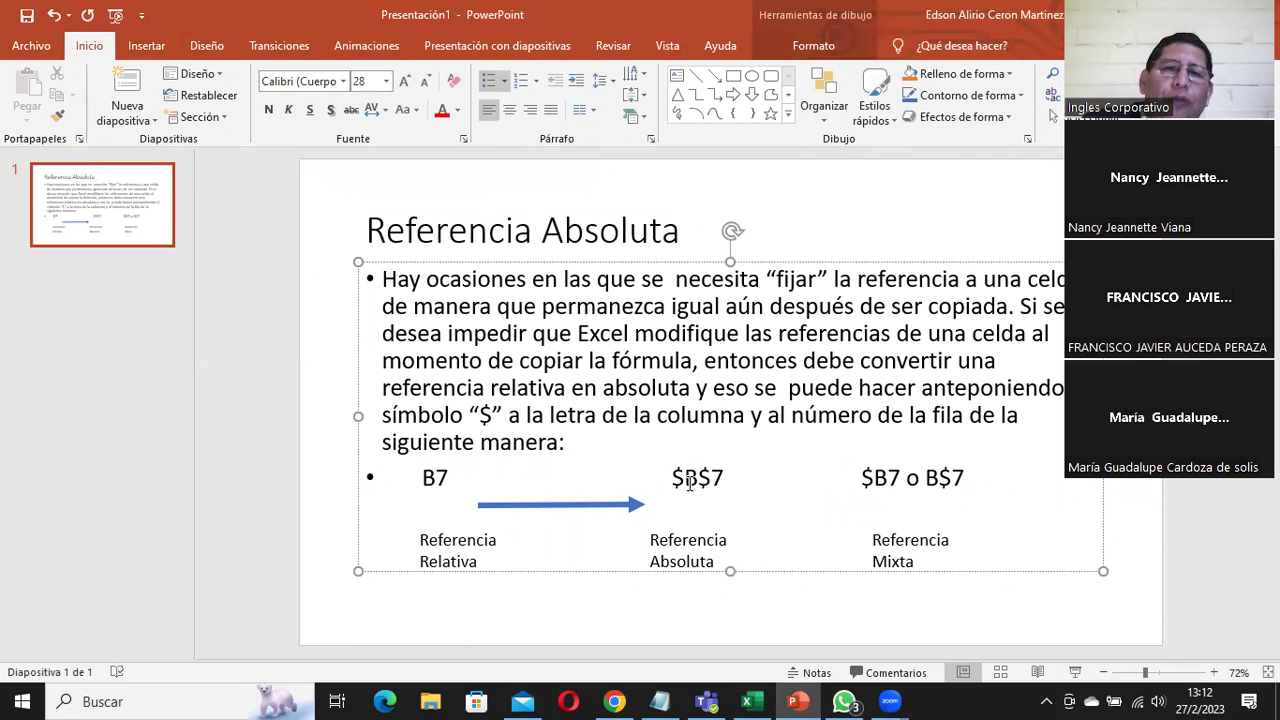
left_click_drag(672, 478, 724, 482)
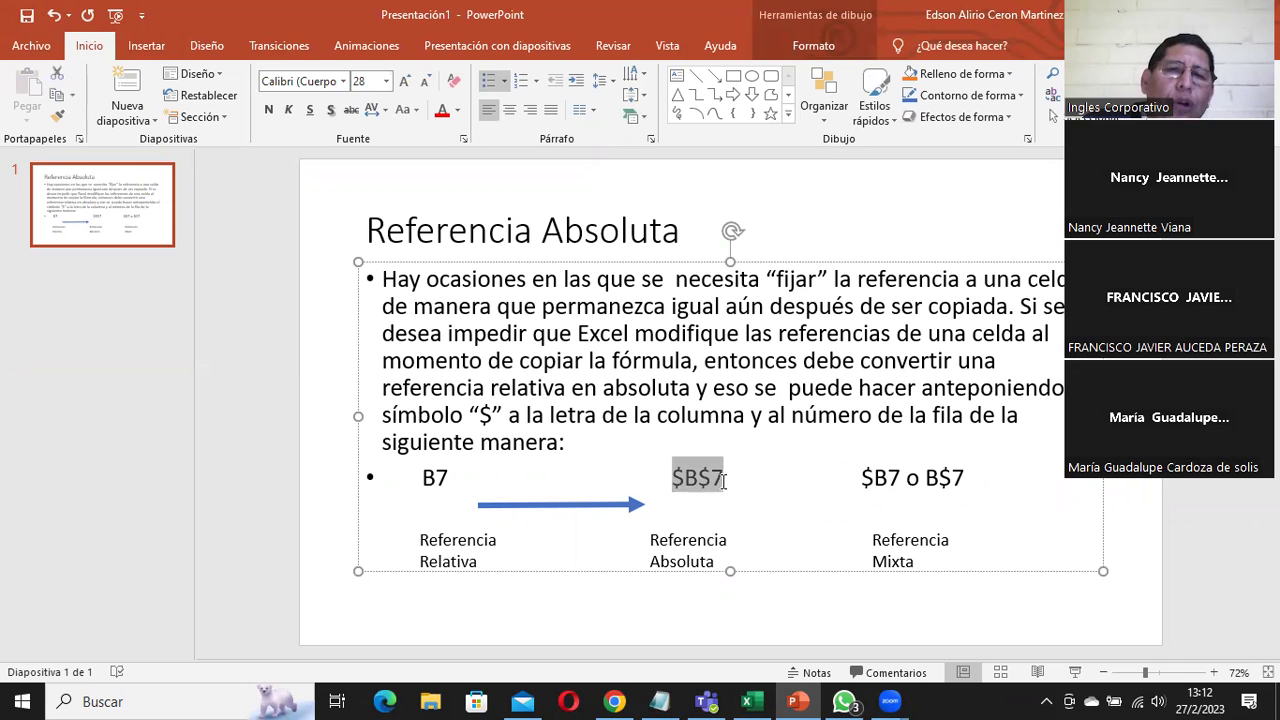
left_click(724, 484)
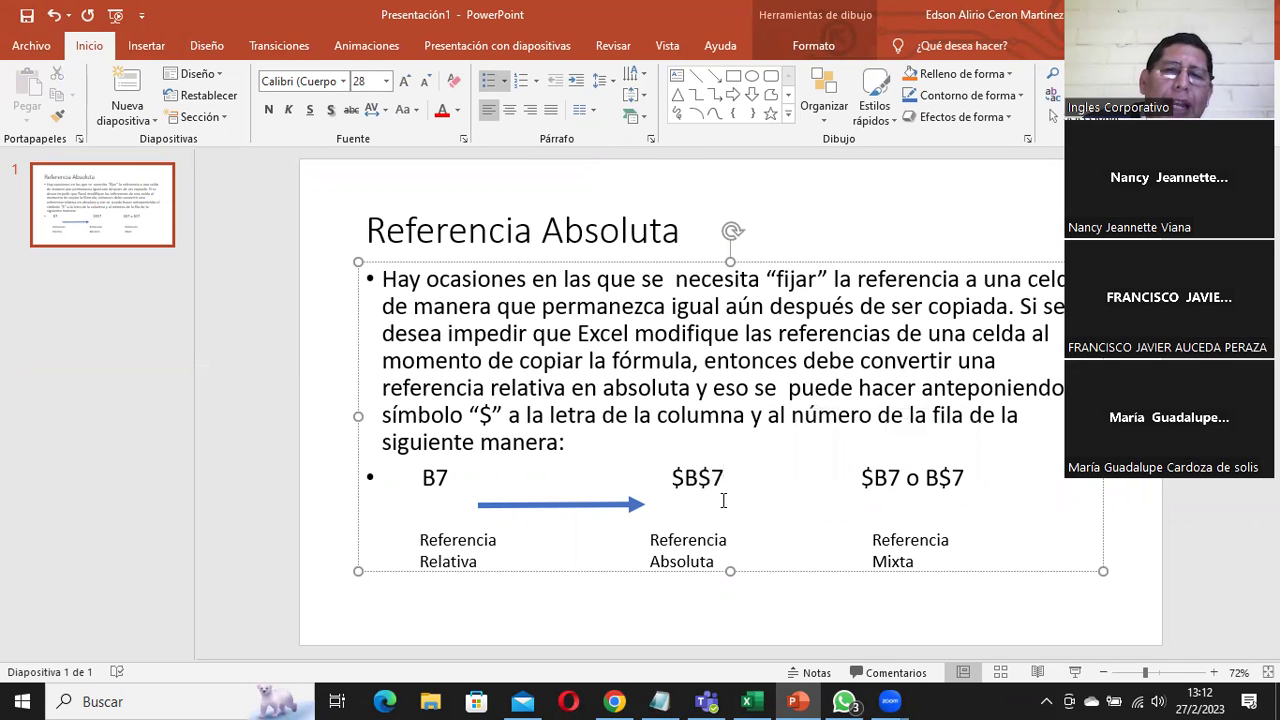
Switch back to Excel and change the B10 formula to =(A10*$B$9), fixing both column and row of B9
left_click(752, 700)
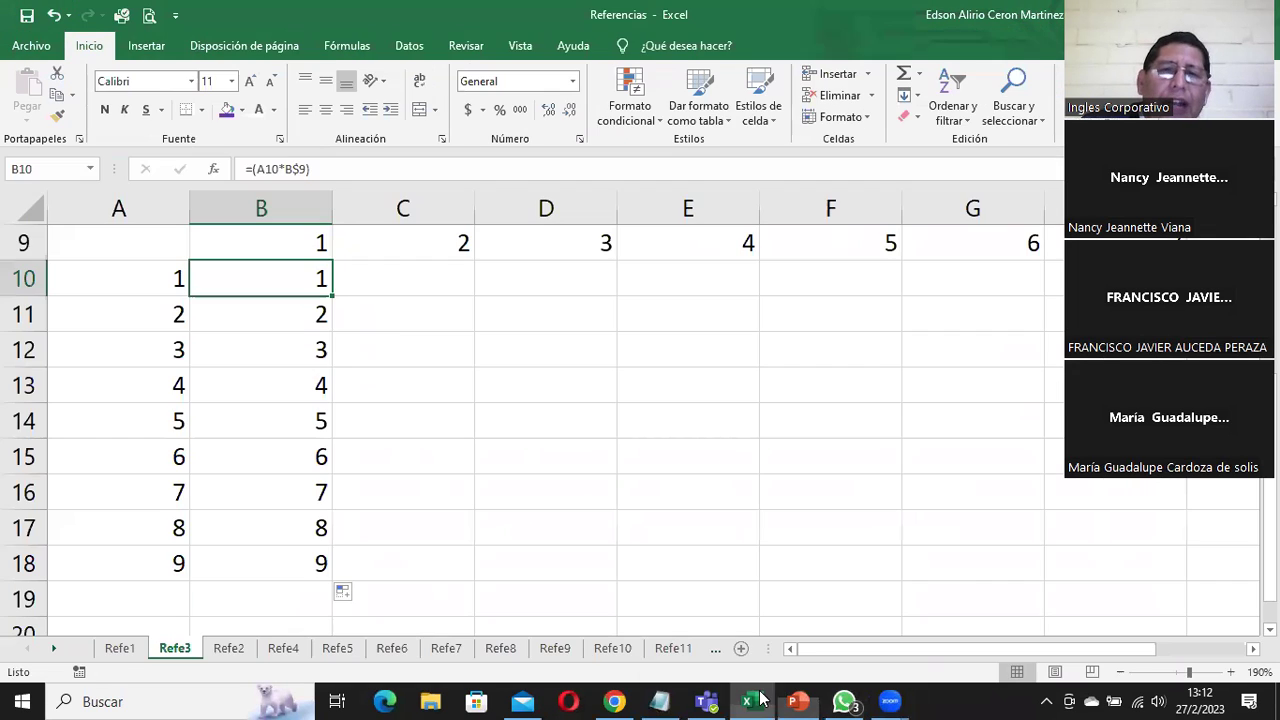
double_click(298, 280)
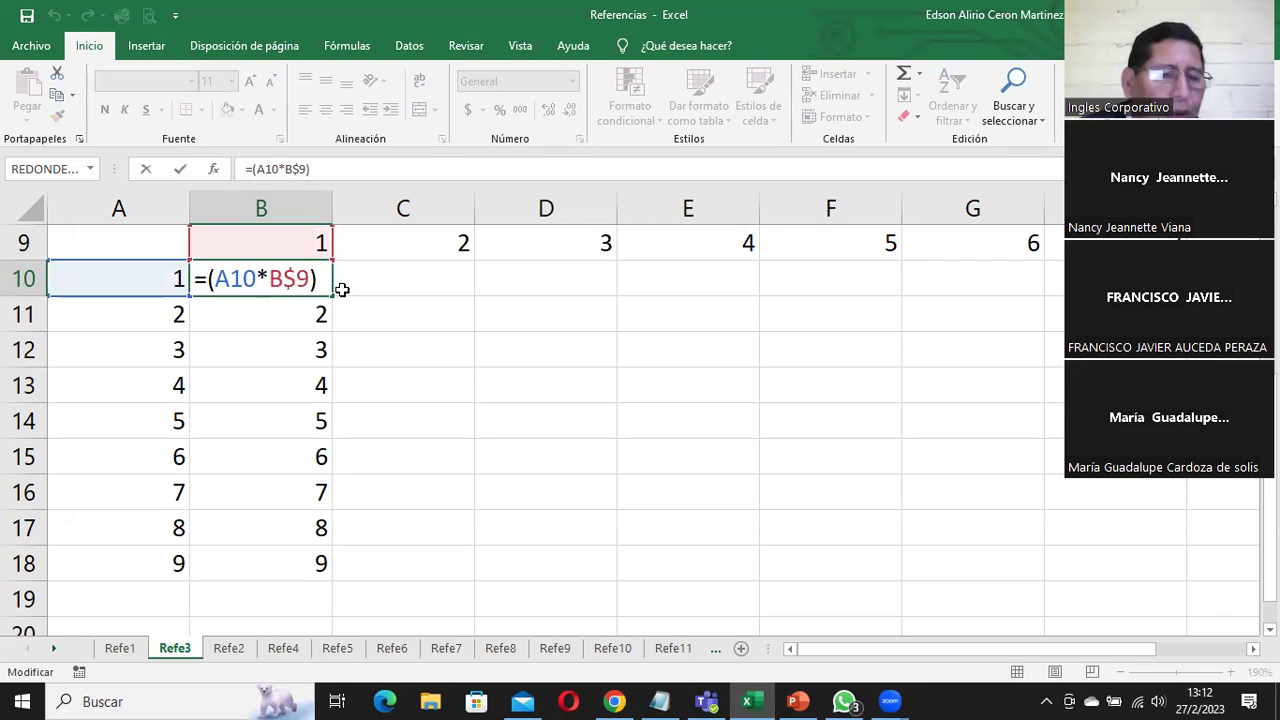
type("$")
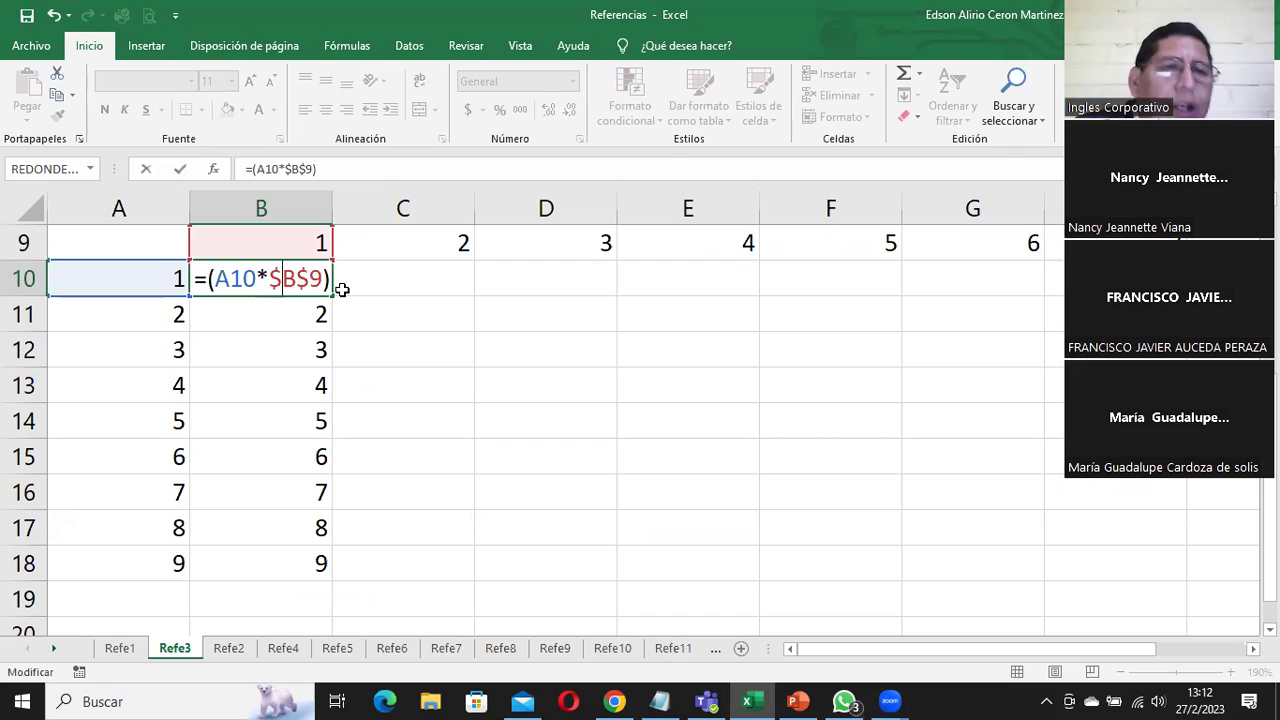
key("Return")
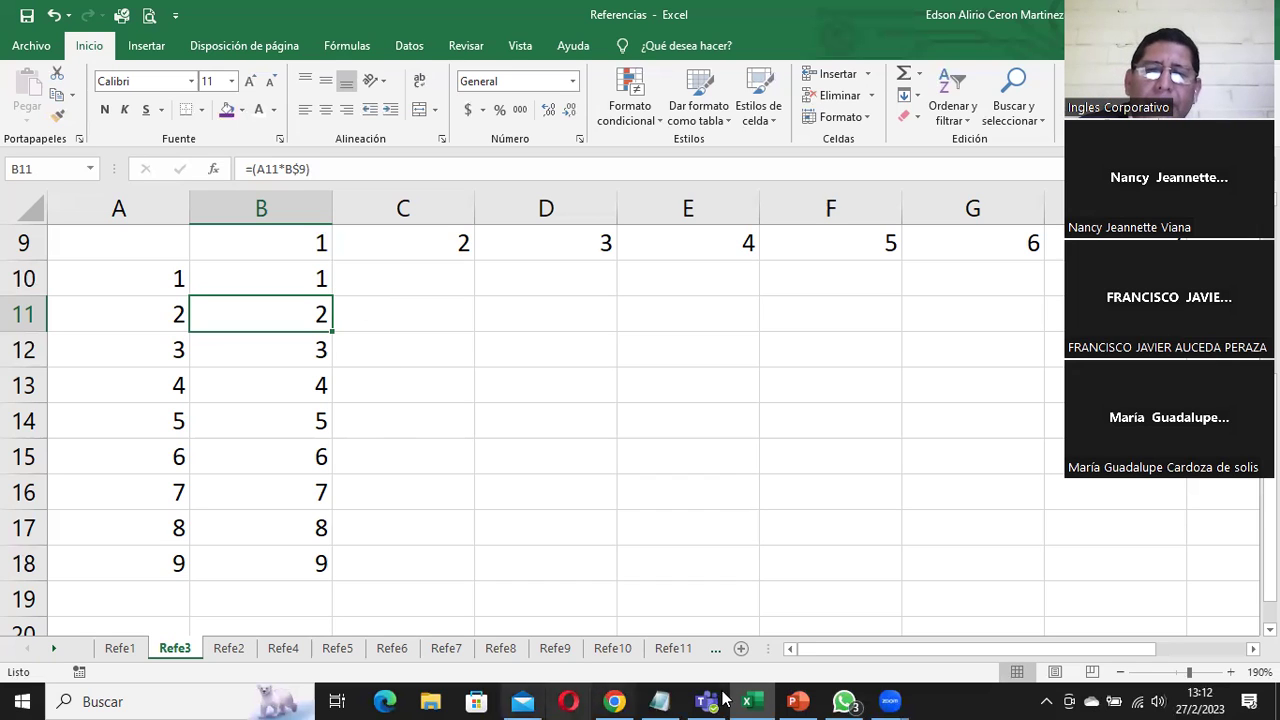
left_click(890, 700)
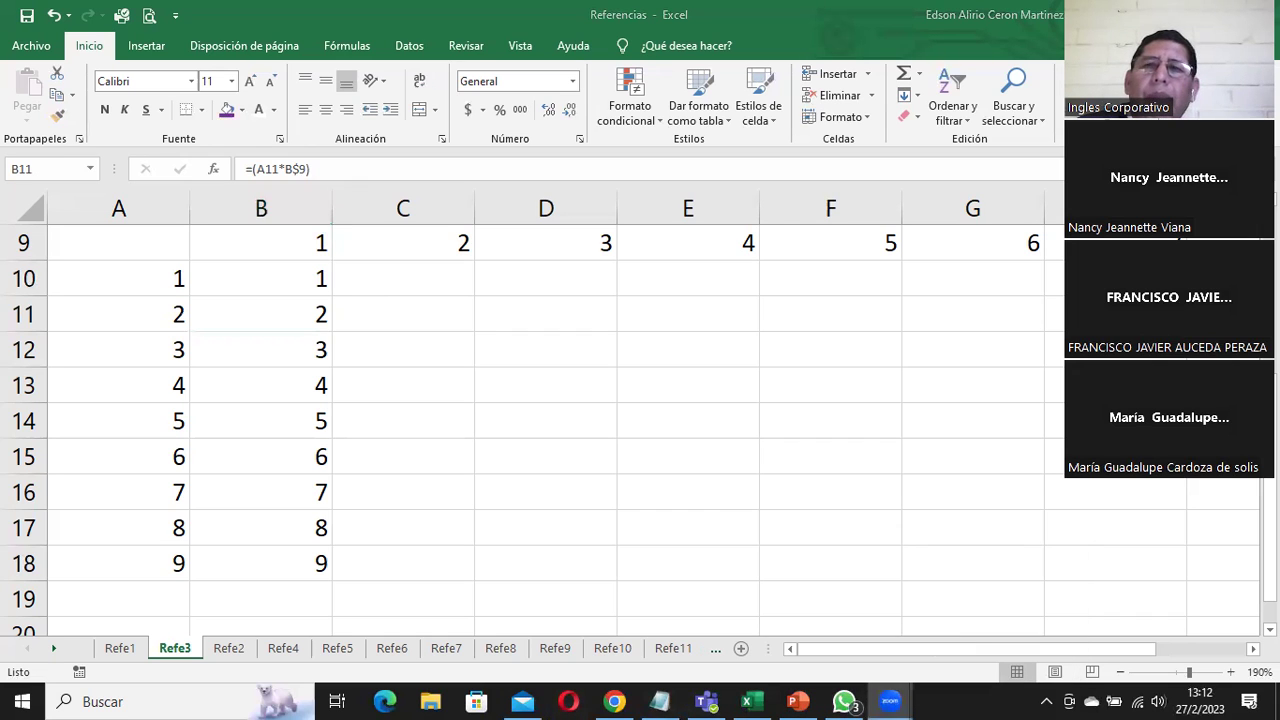
key("alt+Tab")
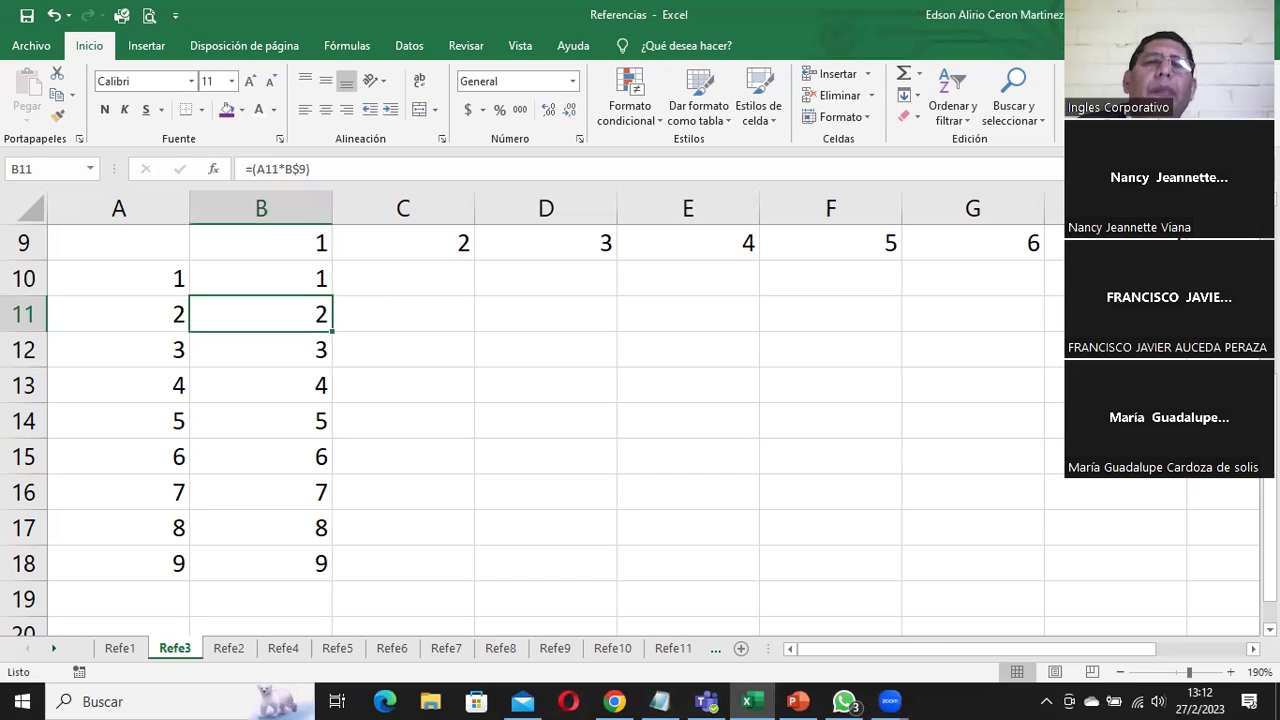
key("alt+Tab")
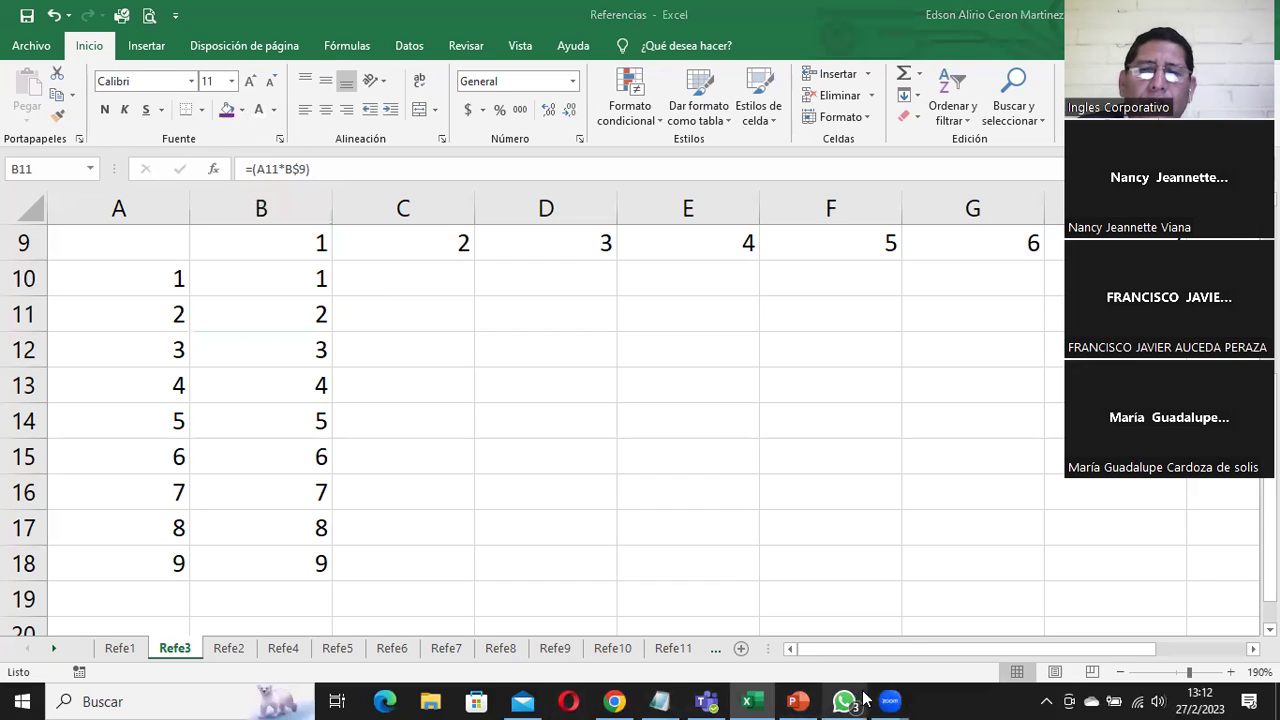
mouse_move(890, 697)
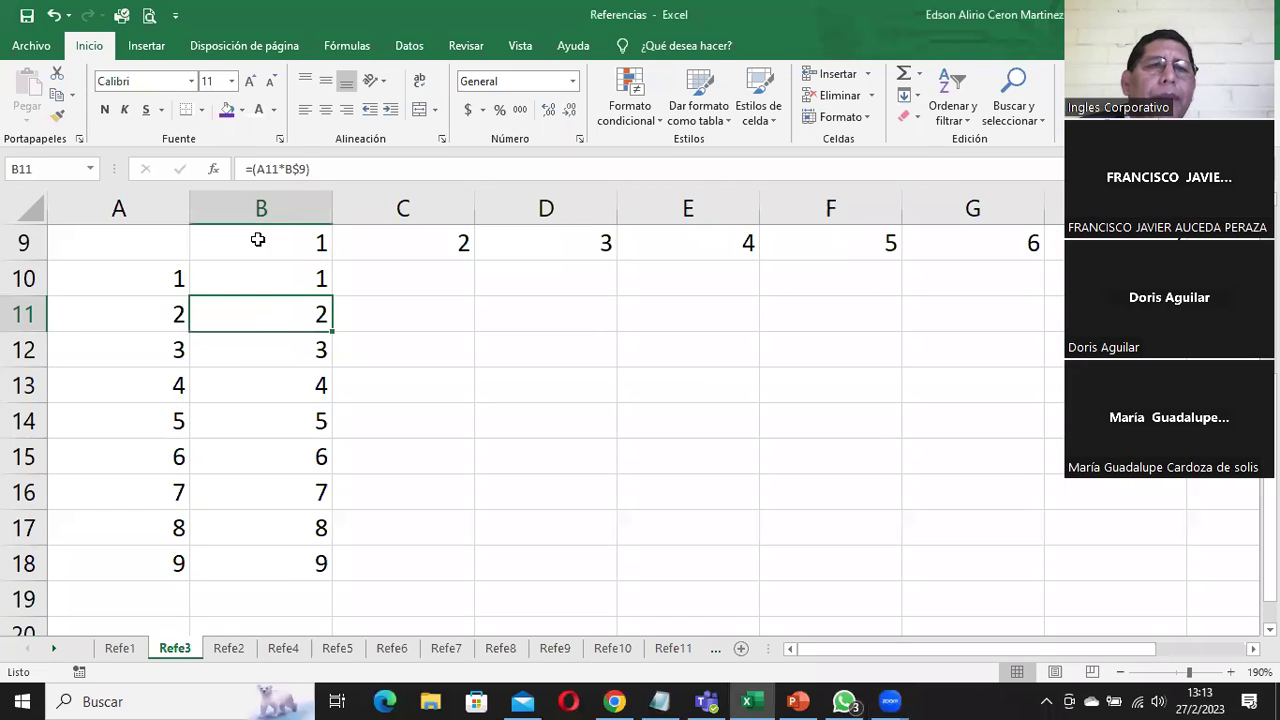
Examine the multiplication table's layout, comparing the B9 and C9 headers and the empty cell C10
left_click(271, 240)
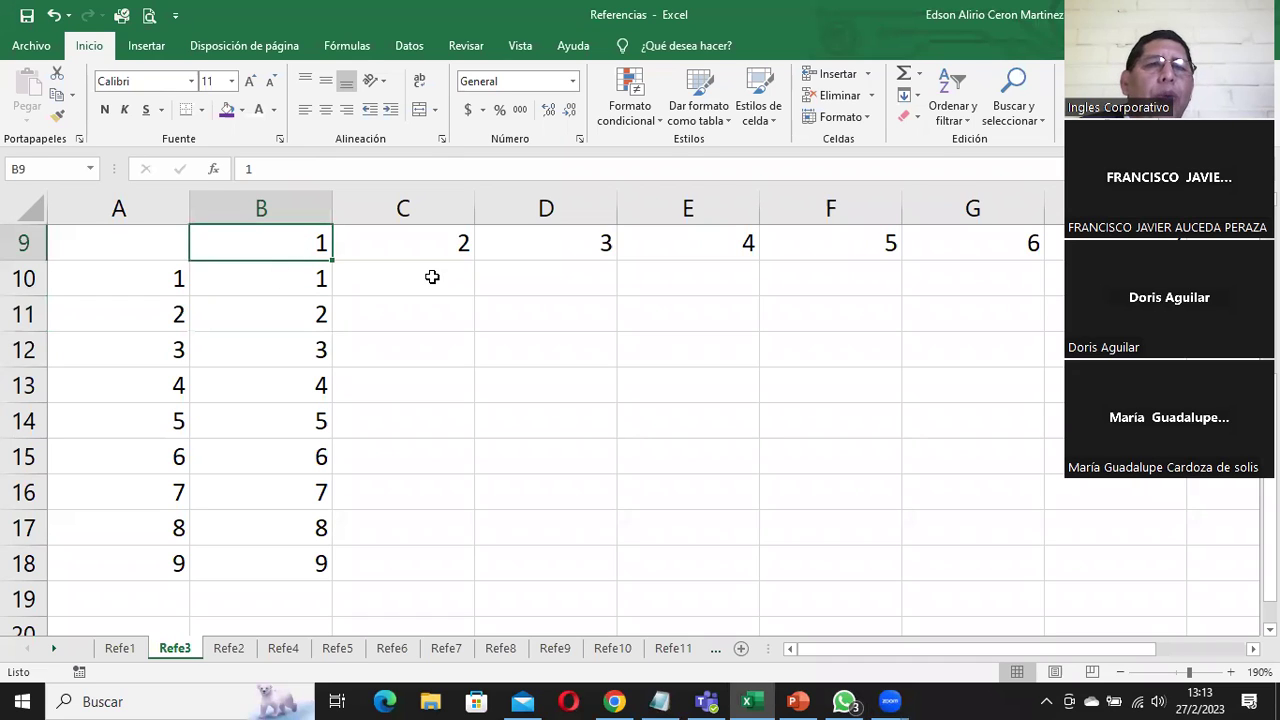
left_click(420, 279)
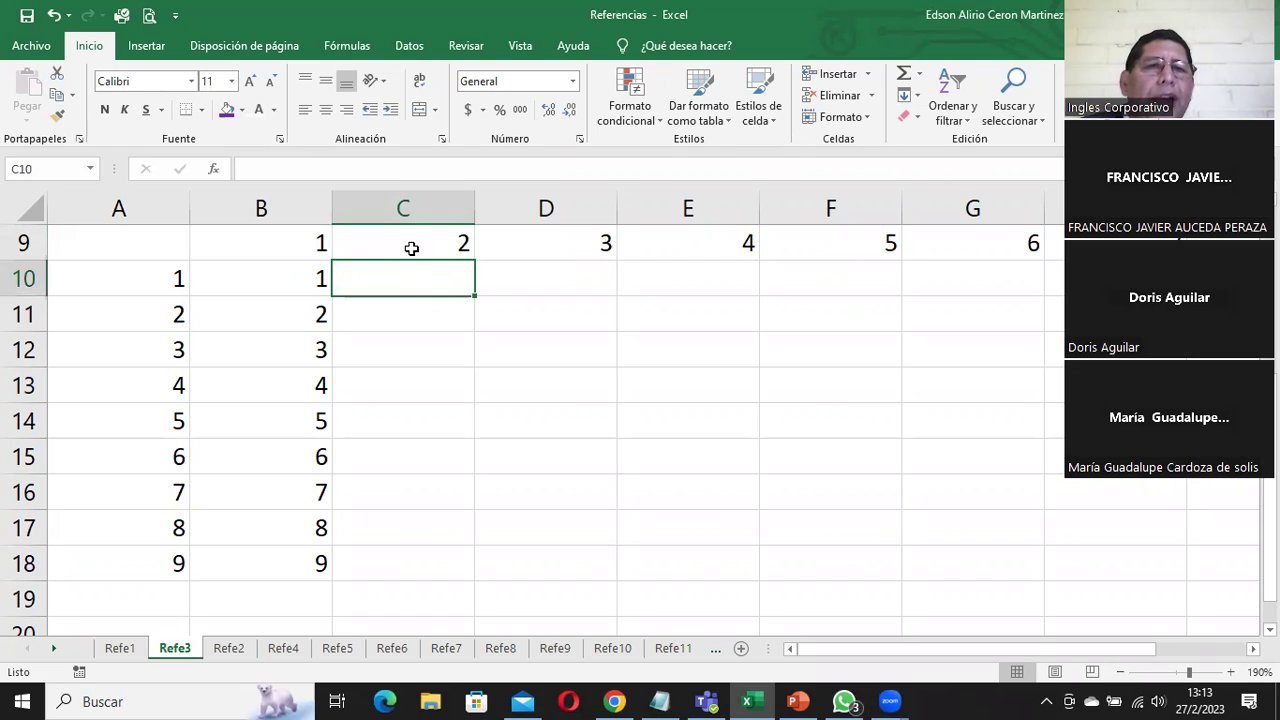
left_click(419, 246)
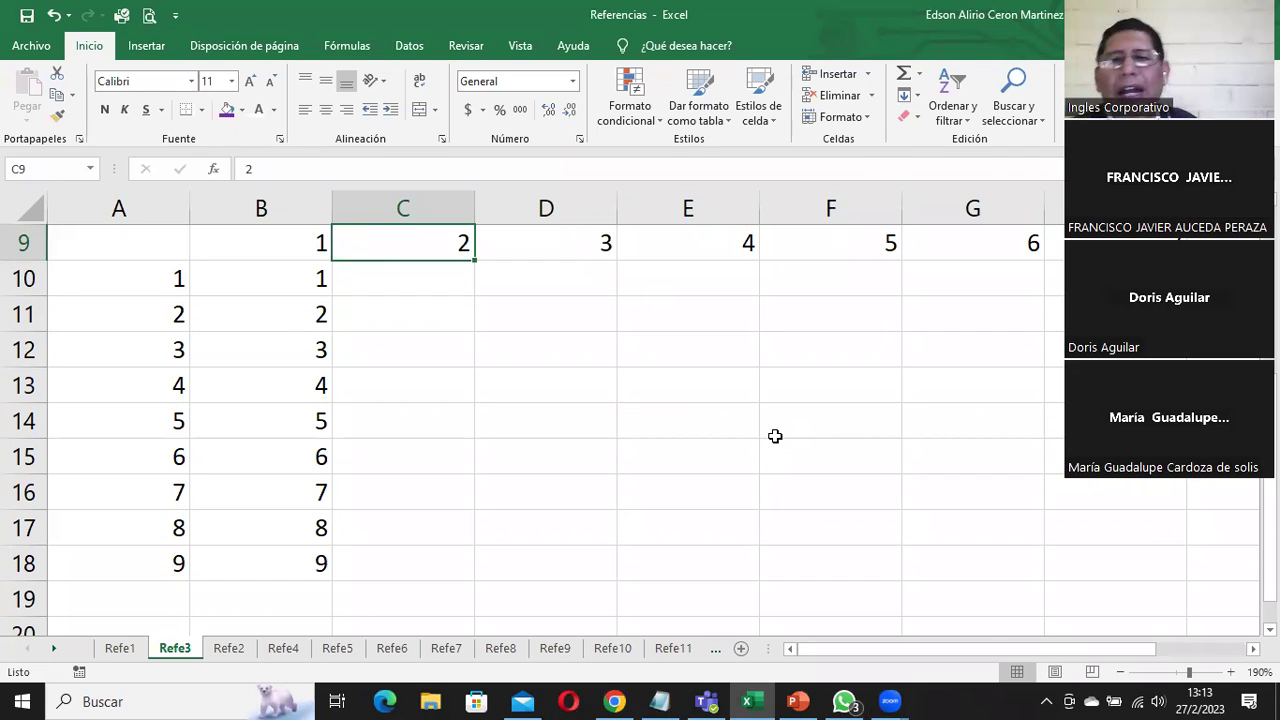
left_click_drag(1031, 648, 1062, 656)
scroll(880, 417, "up", 3)
scroll(878, 417, "down", 3)
scroll(878, 415, "up", 1)
scroll(878, 415, "up", 1)
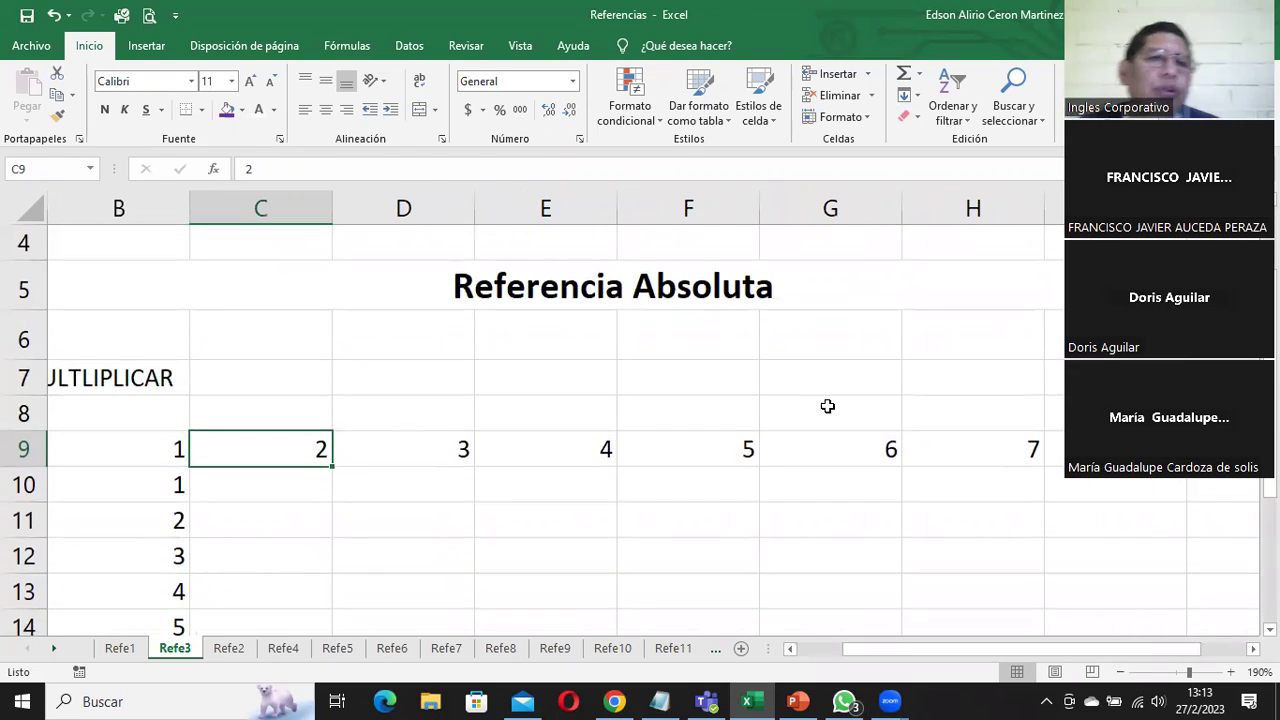
left_click(727, 112)
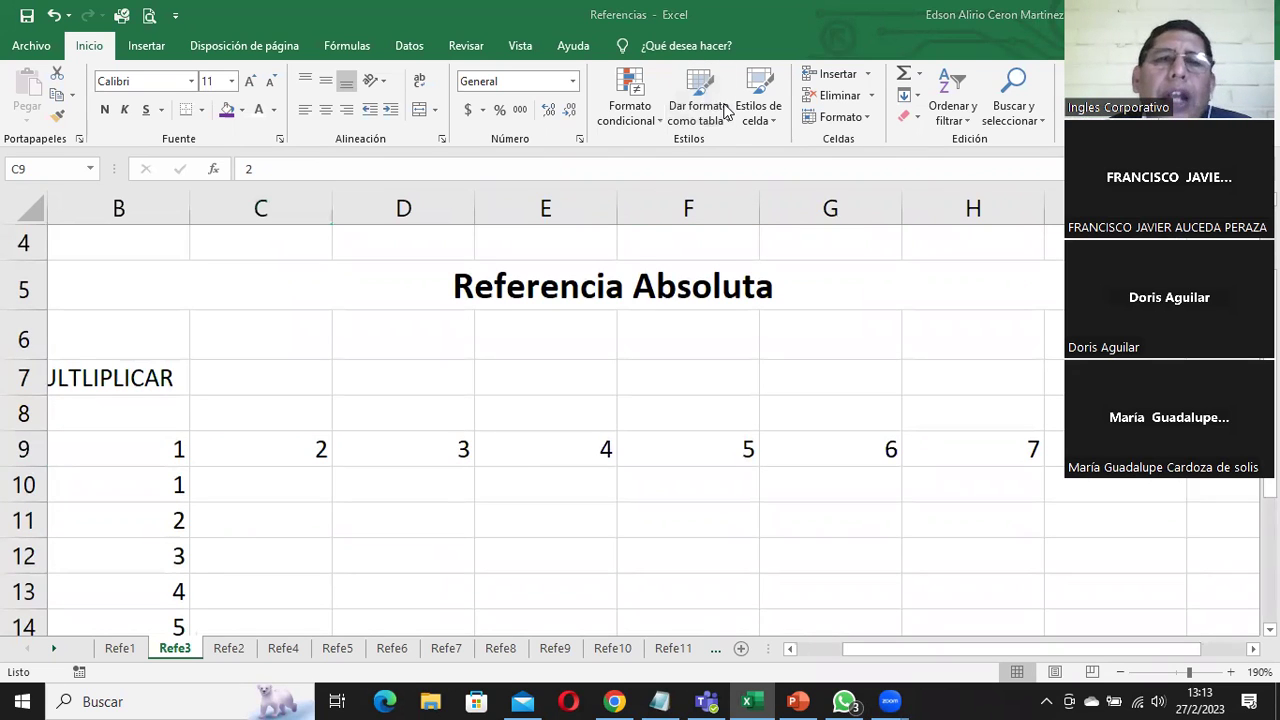
left_click(304, 489)
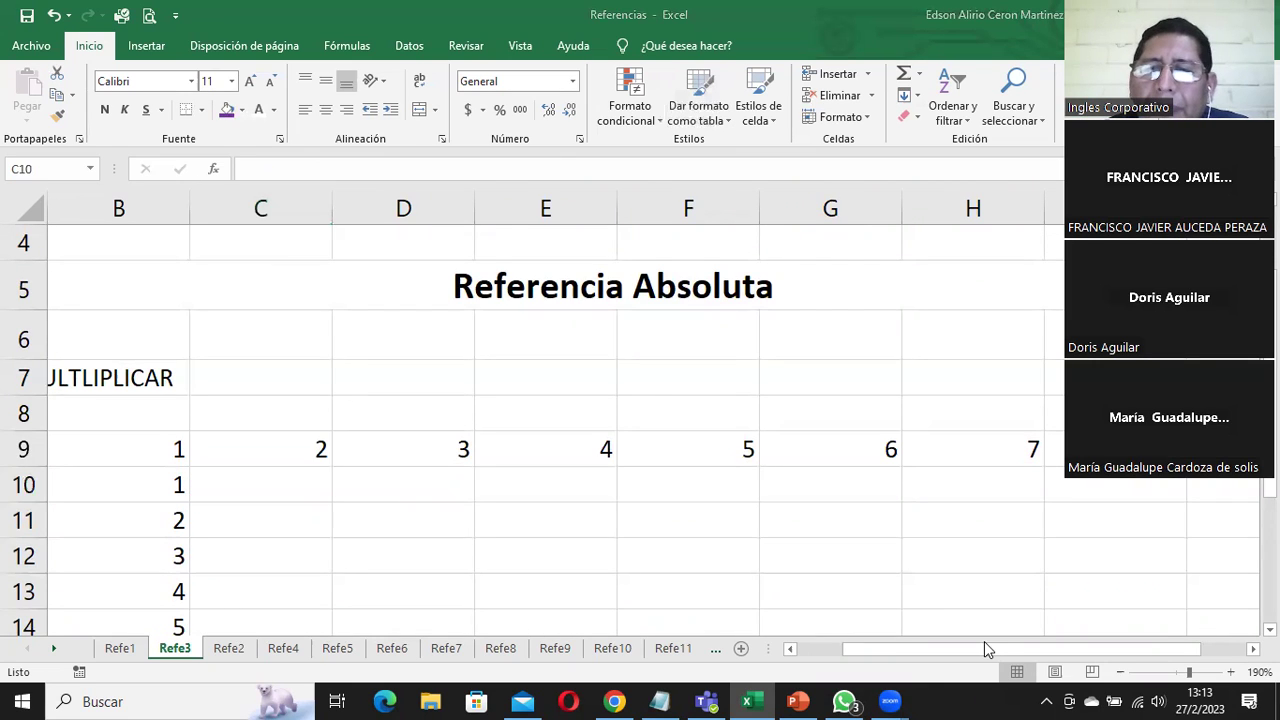
left_click_drag(982, 645, 850, 660)
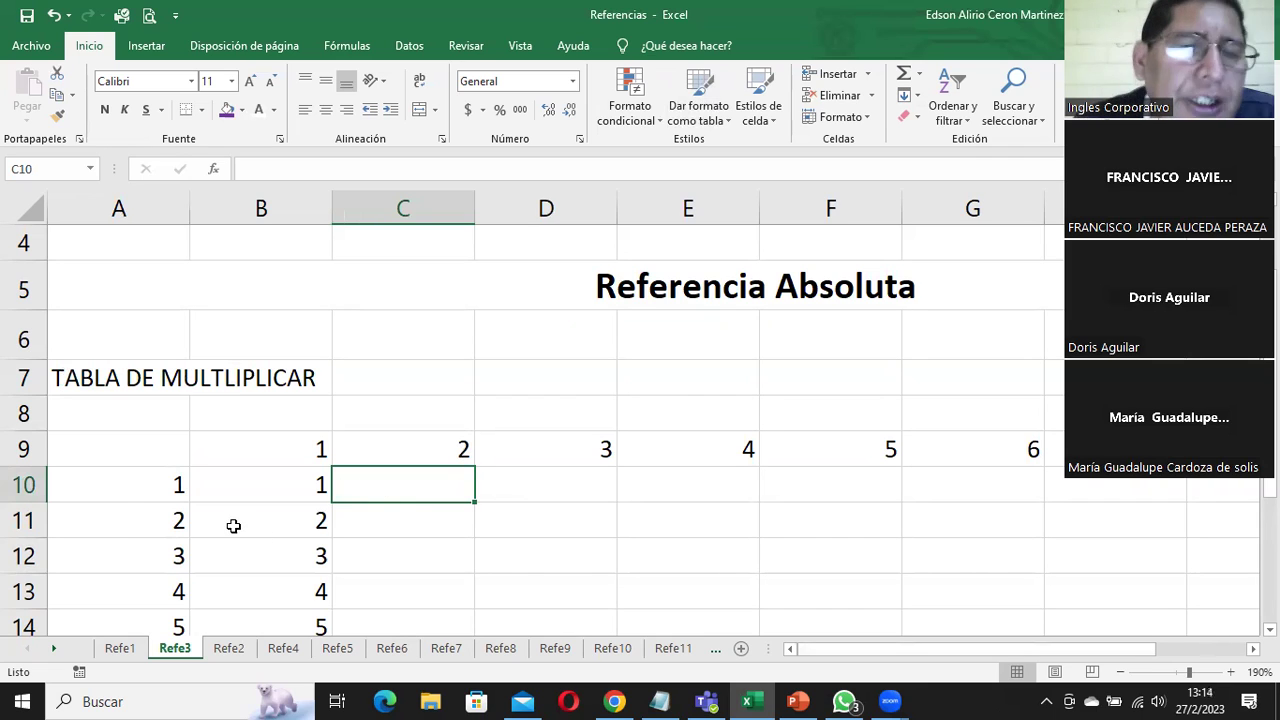
Trace the factors in A10, A11 and C9, and the empty column C cells from C10 down for their products
left_click(125, 490)
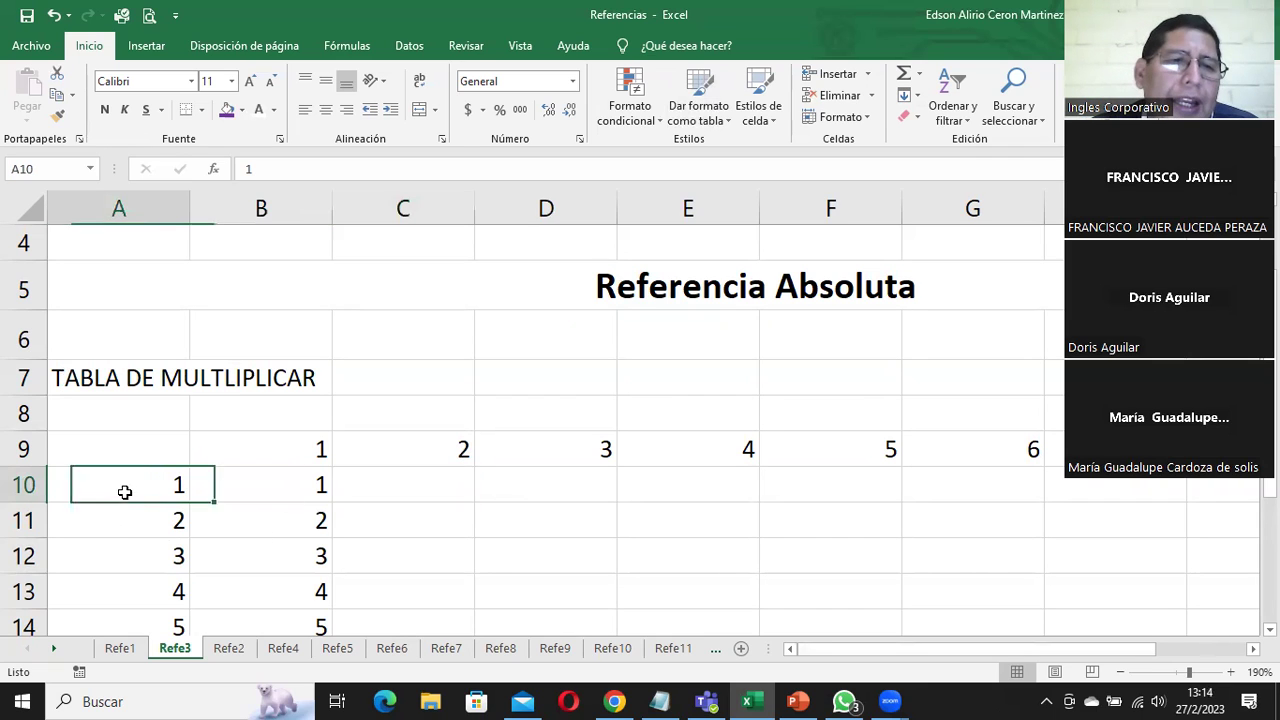
left_click(418, 452)
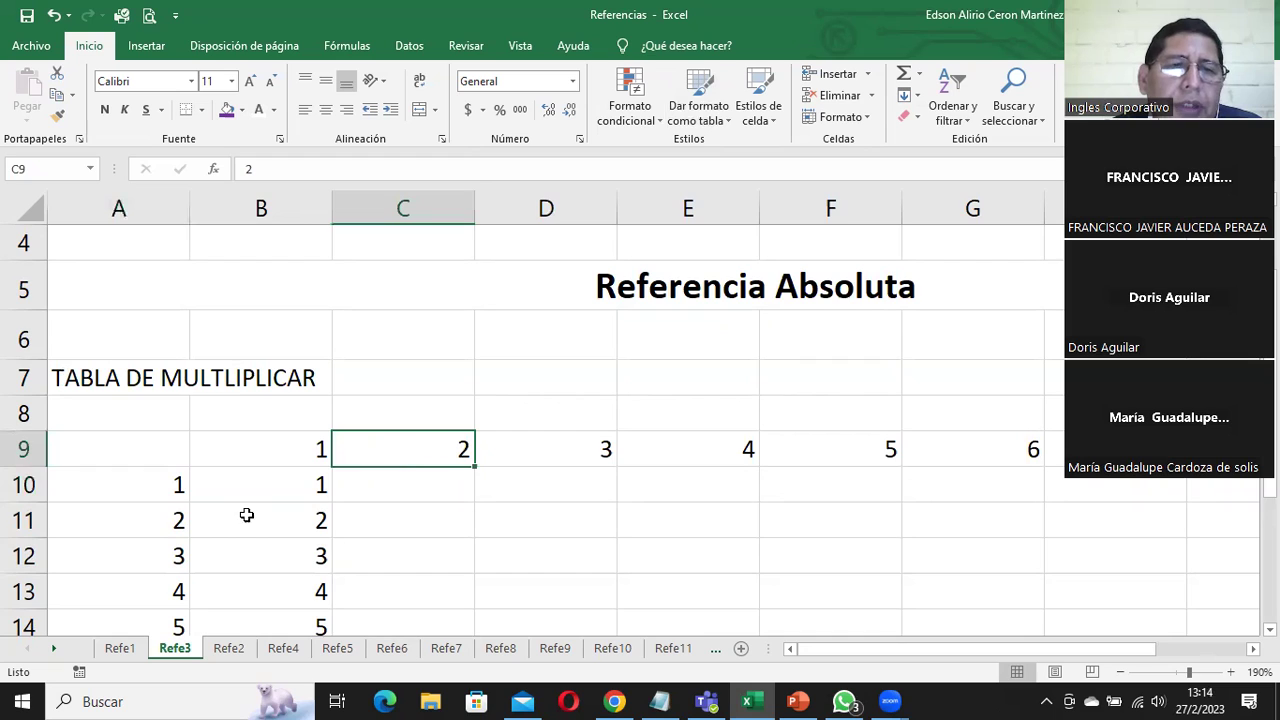
left_click(158, 518)
left_click(455, 449)
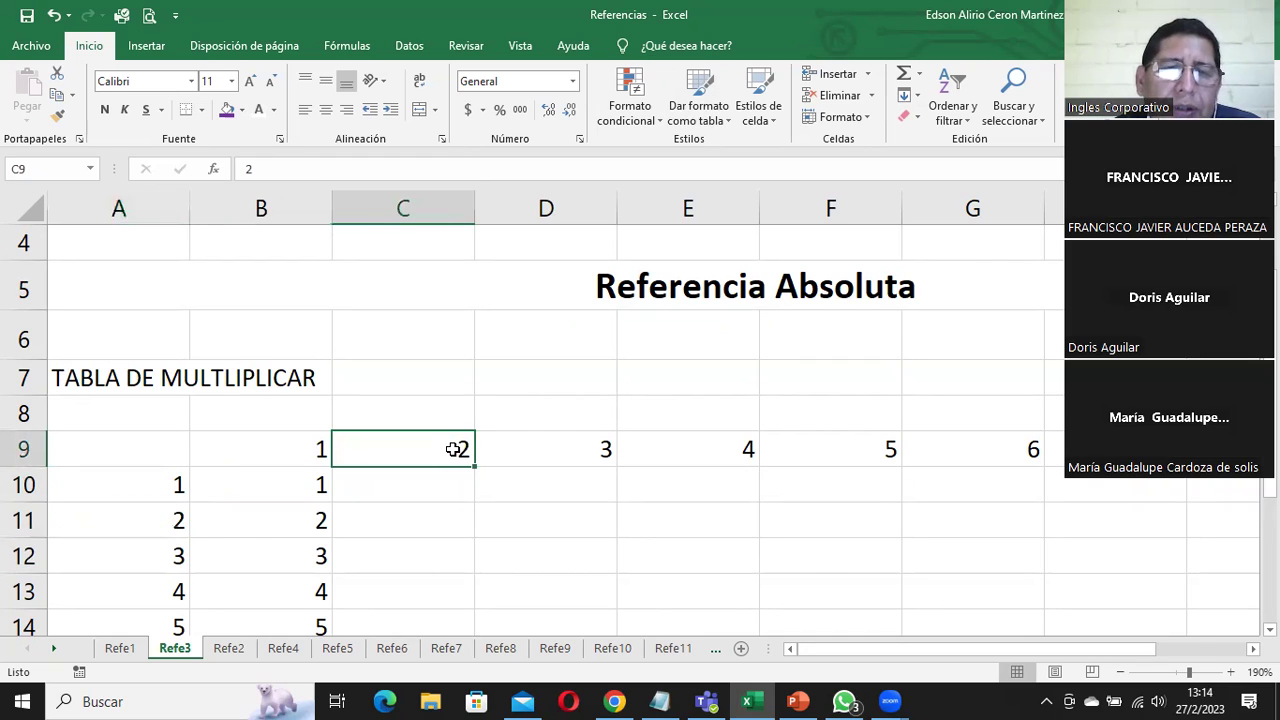
left_click_drag(394, 489, 414, 603)
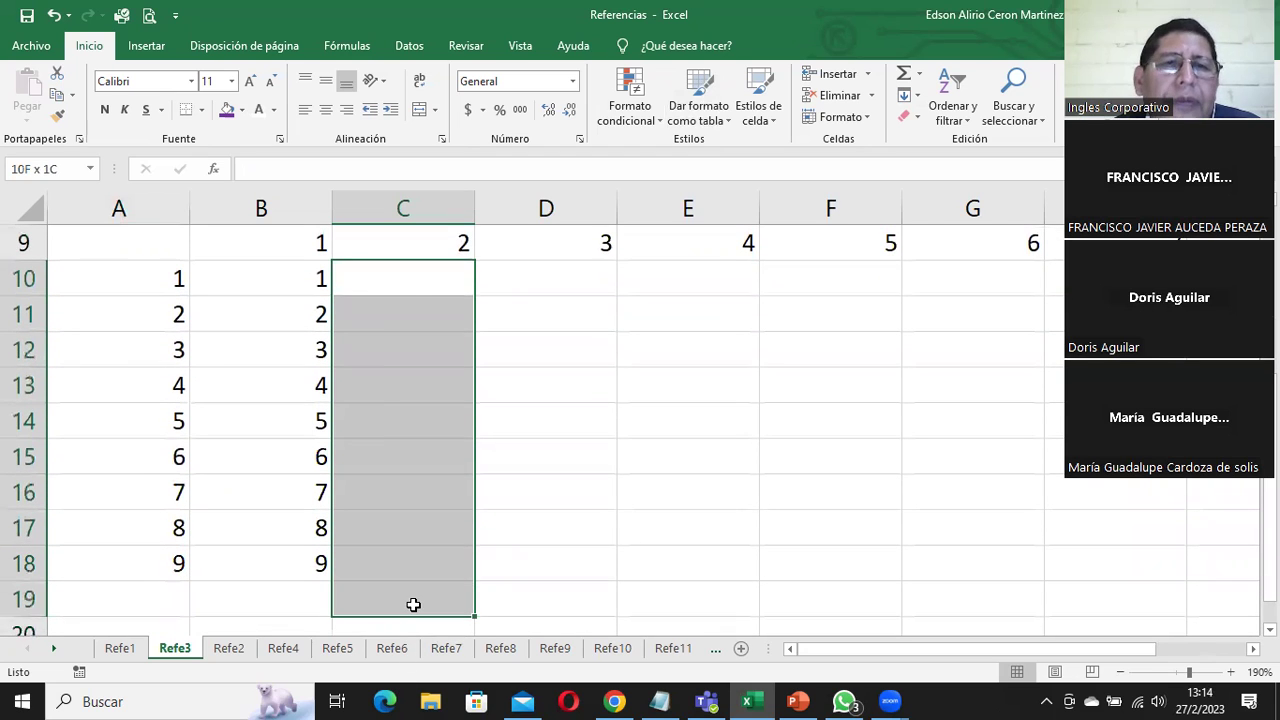
Build the formula =(A10*C9) in cell C10 to multiply the first row factor by the column C header
left_click(404, 274)
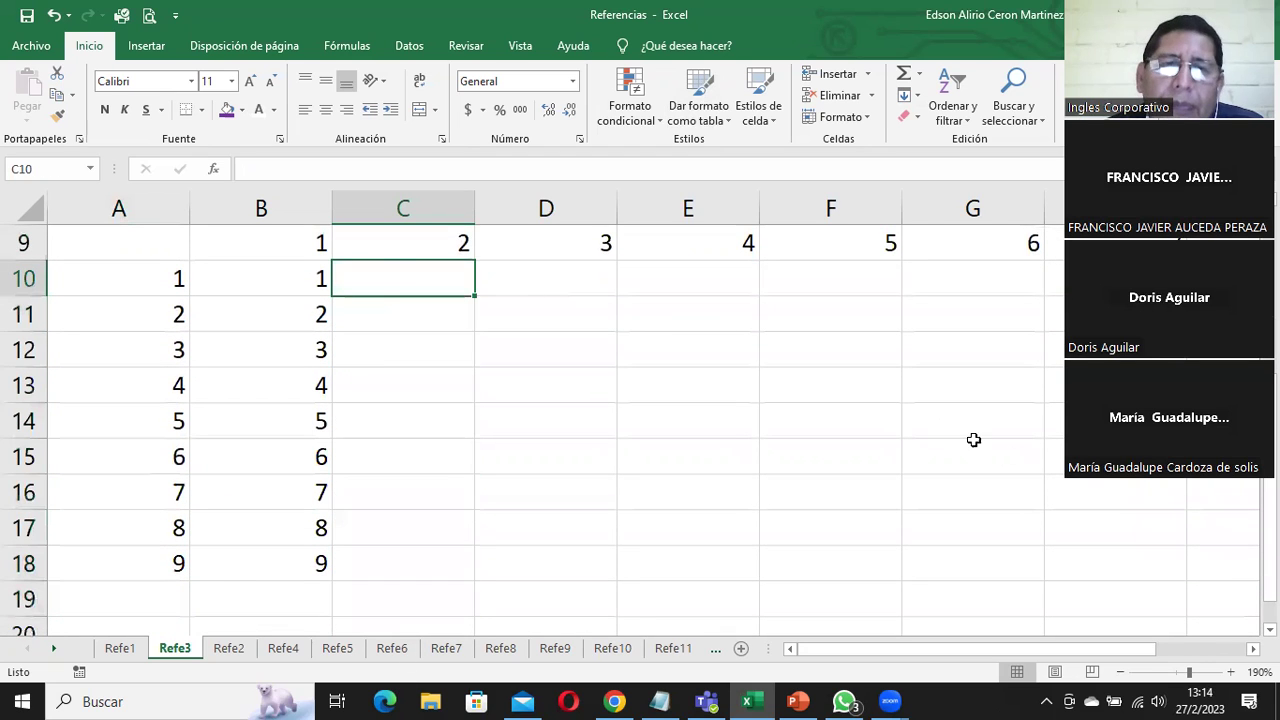
type("=")
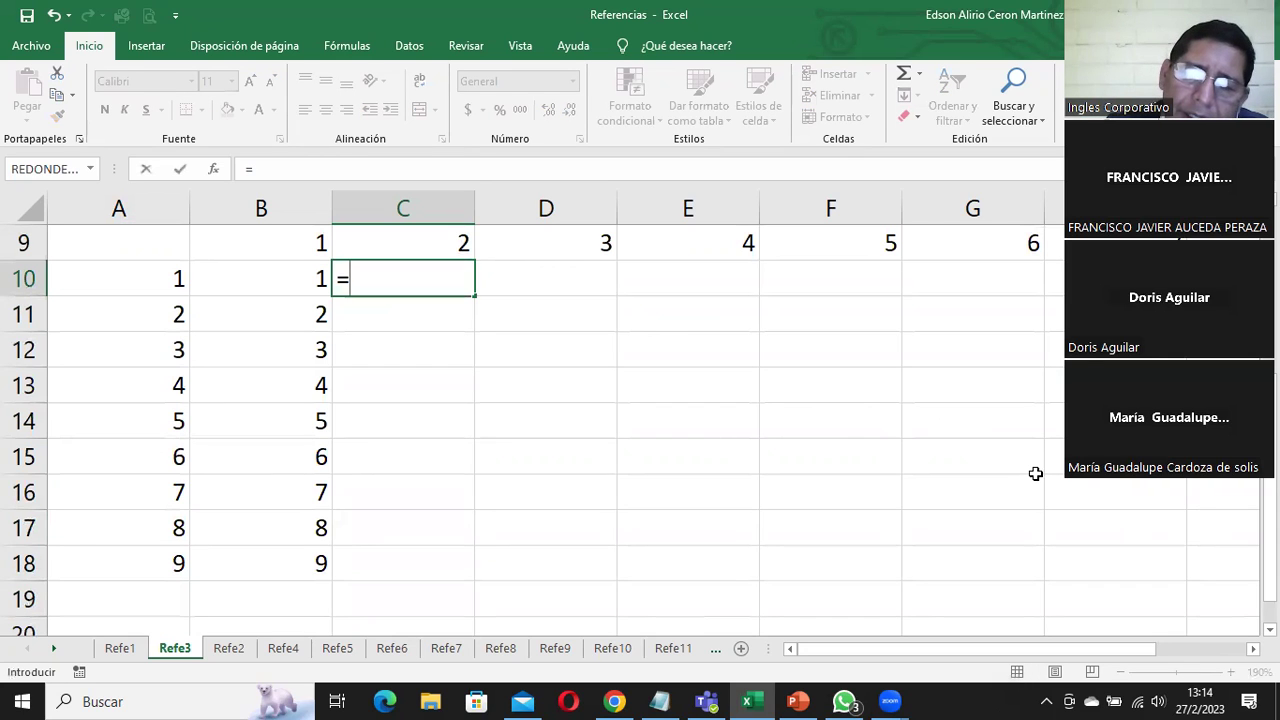
type("(")
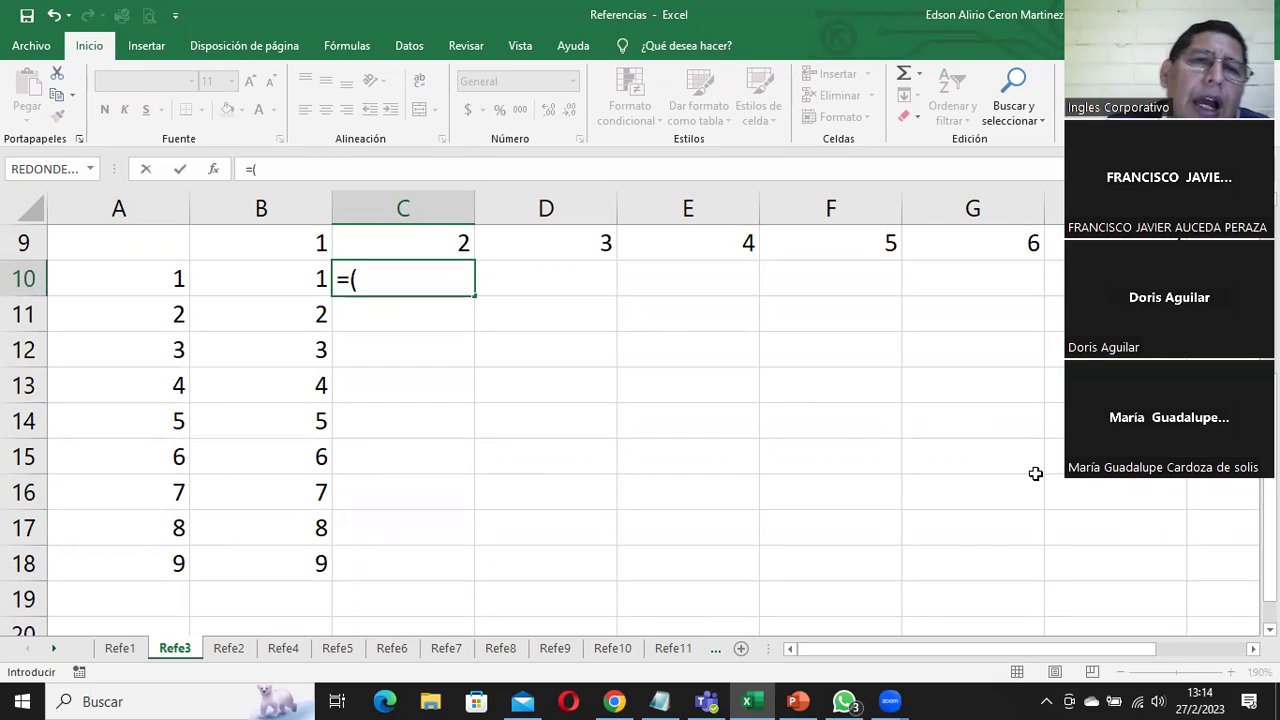
left_click(155, 276)
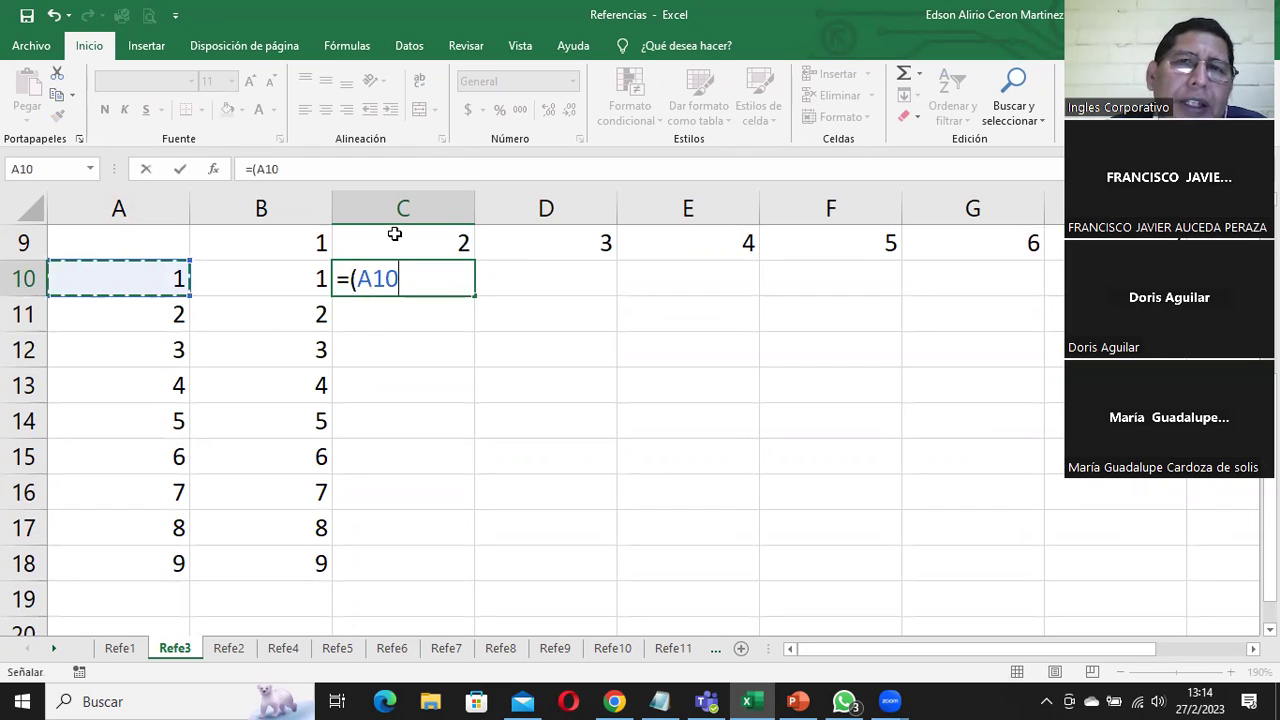
type("*")
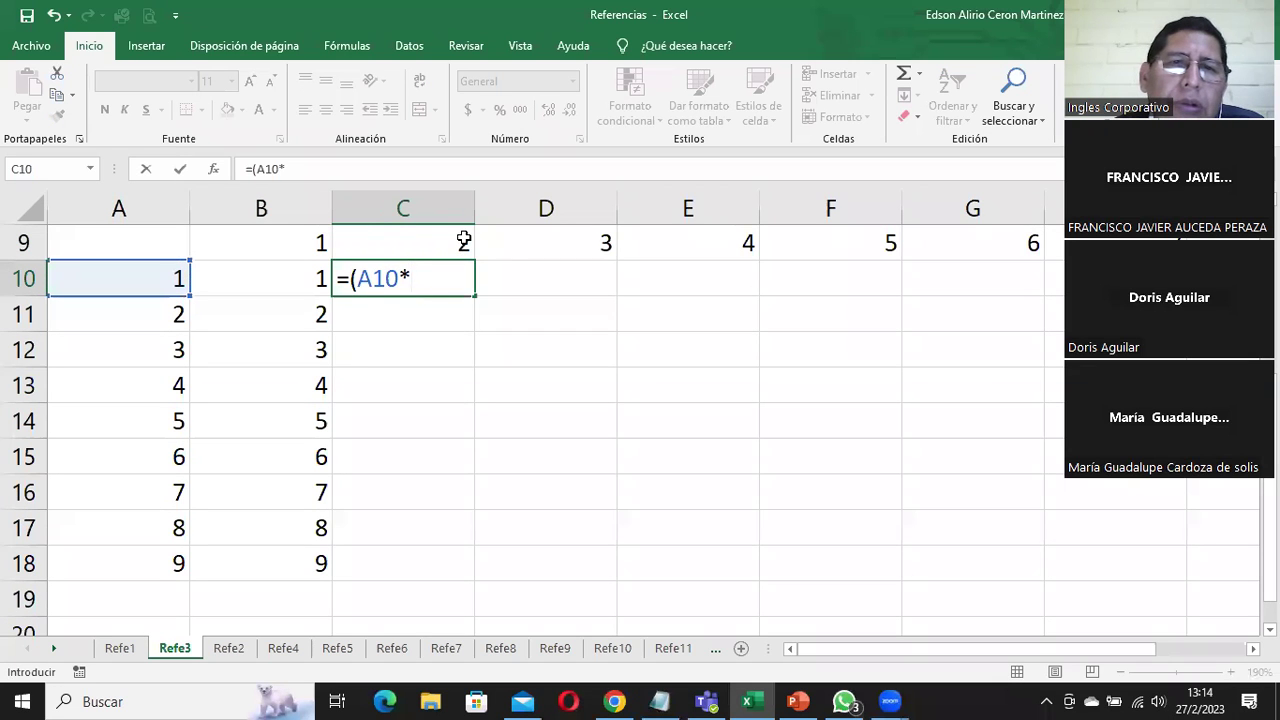
left_click(409, 242)
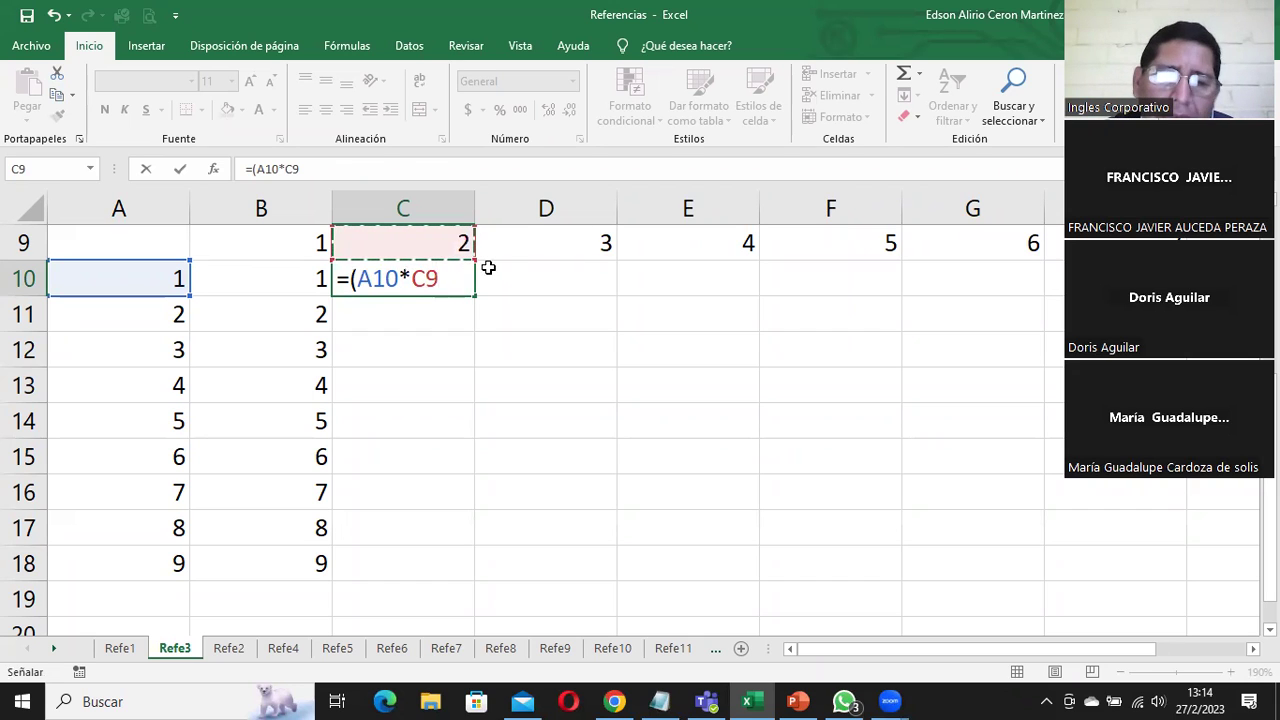
type(")")
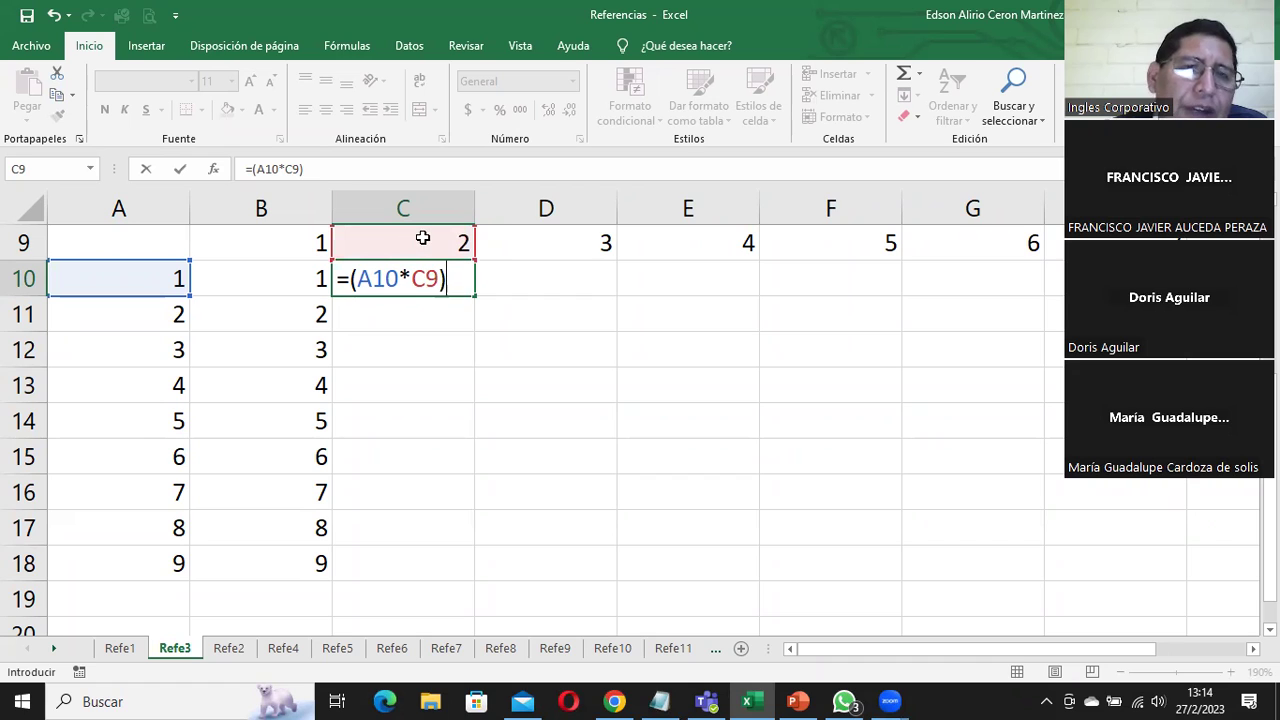
Make the header reference absolute so C10 holds =(A10*$C$9), and fill the formula down to C18
left_click(410, 272)
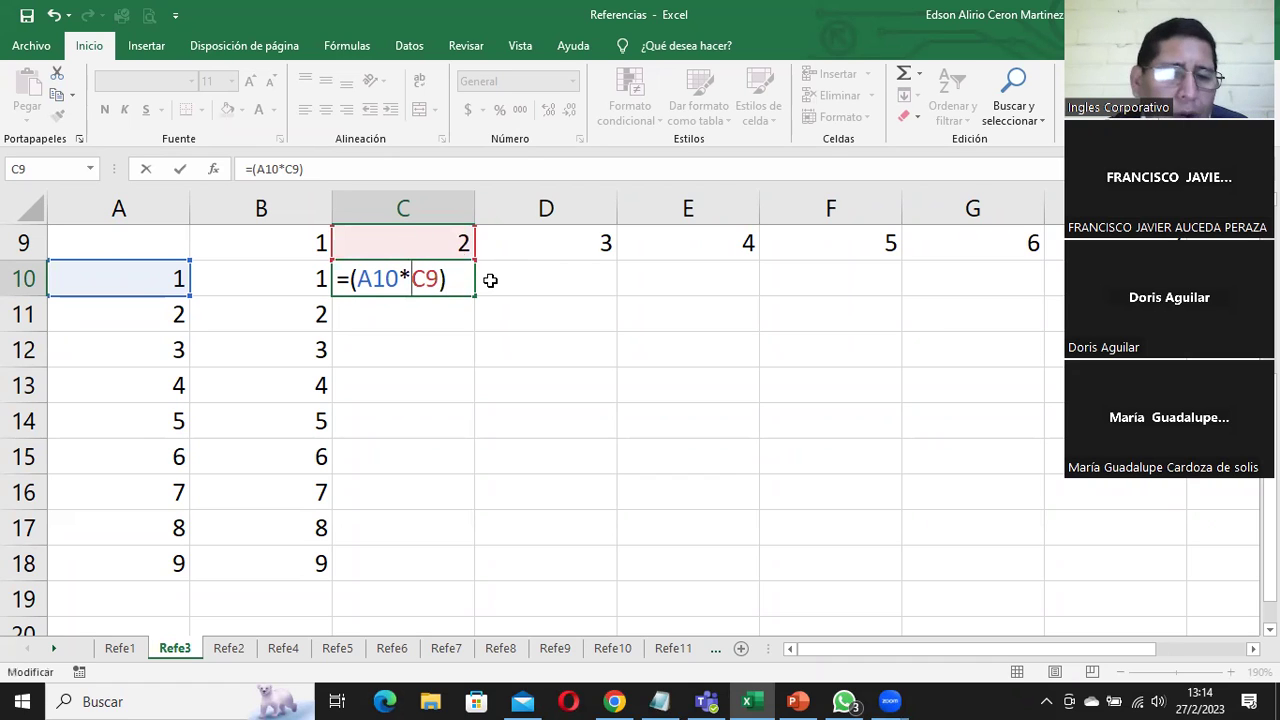
type("$C")
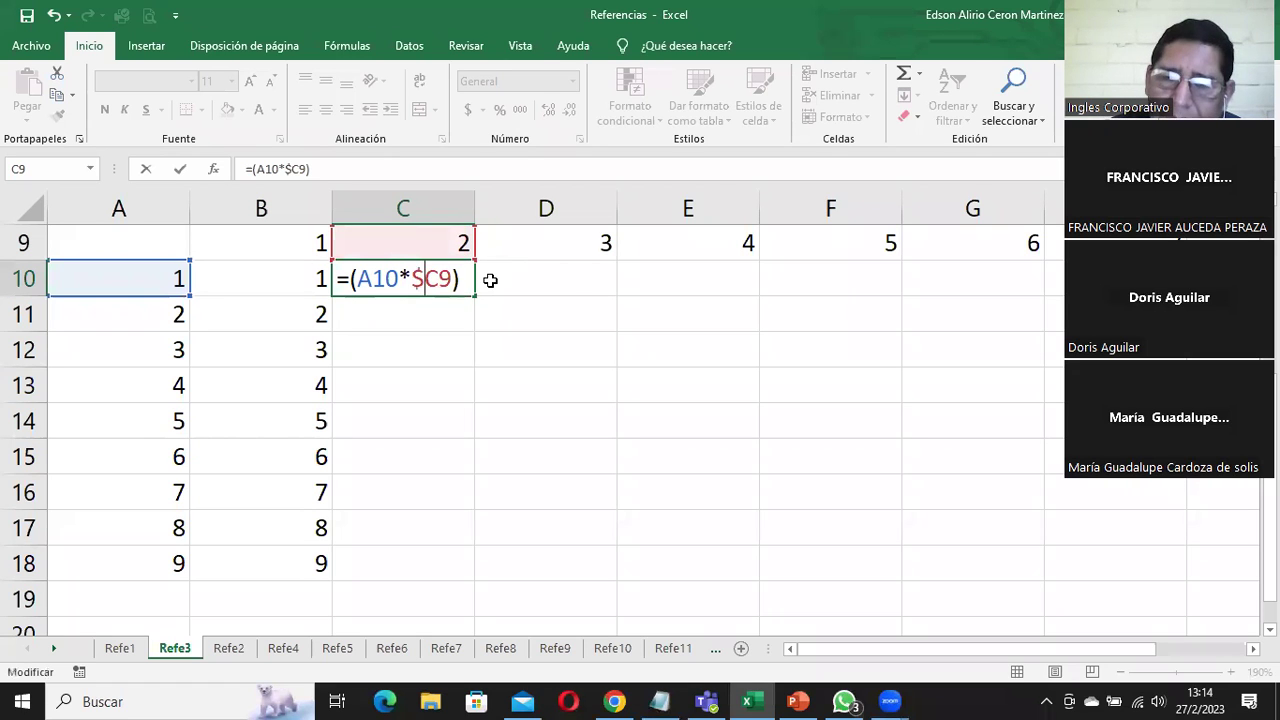
type("$")
key("Return")
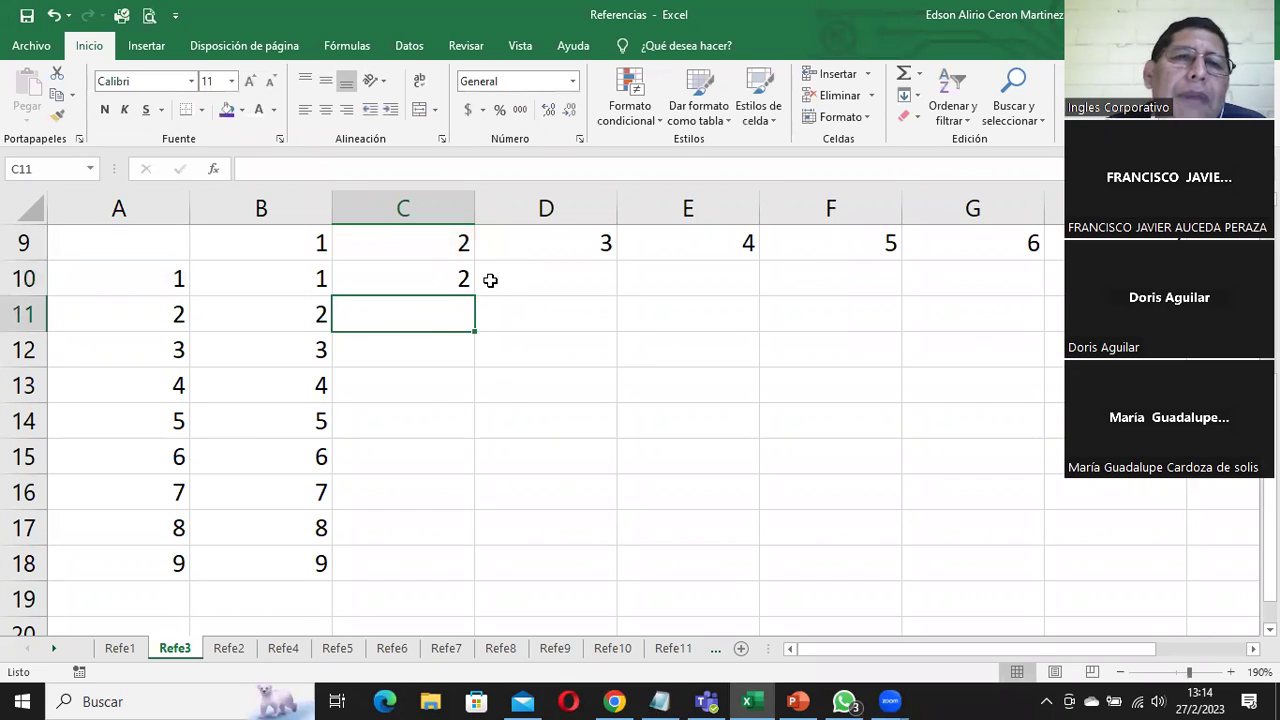
left_click(443, 284)
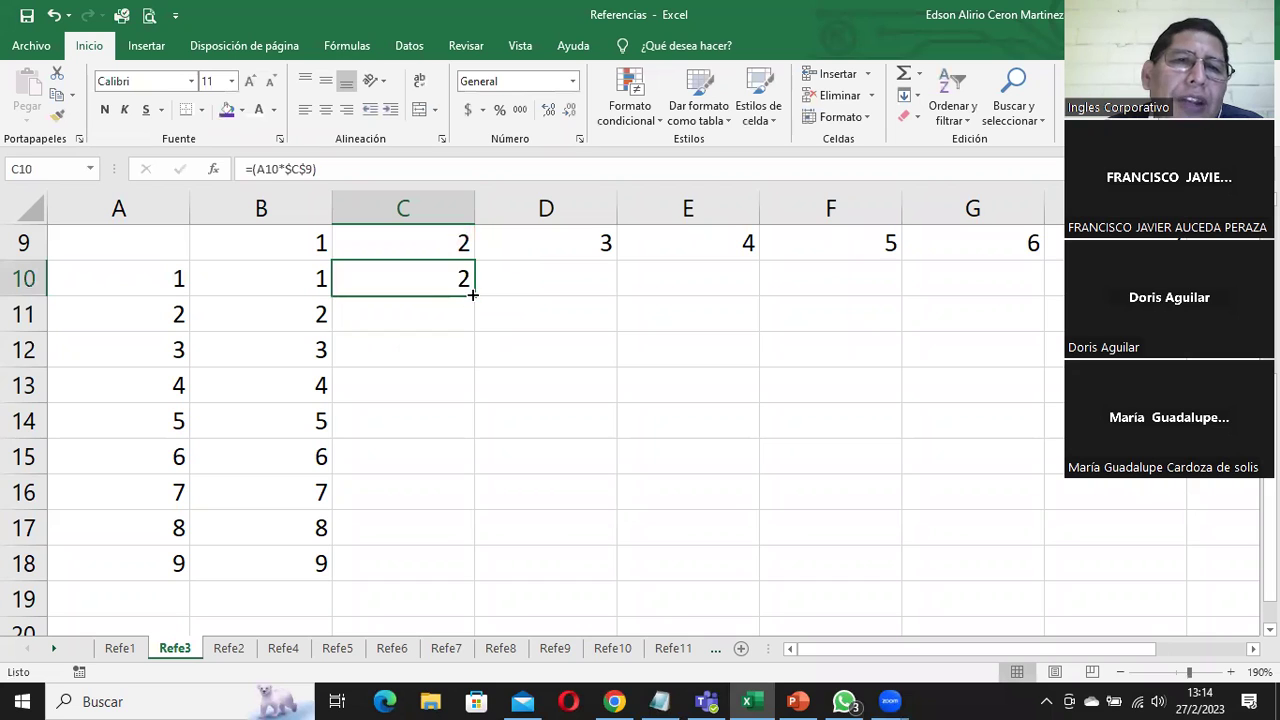
double_click(474, 296)
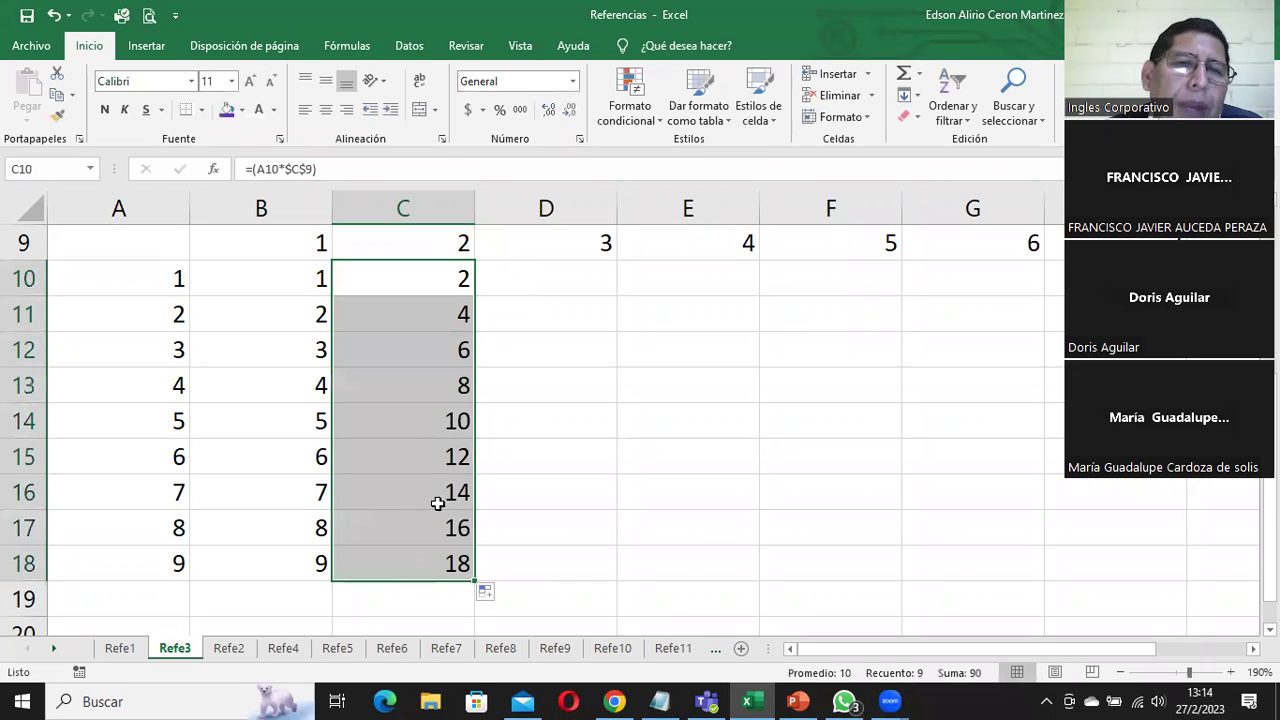
Inspect the copied formula in C11 up close, checking its relative factor and its fixed $C$9 reference, and leave it unedited
left_click(423, 314)
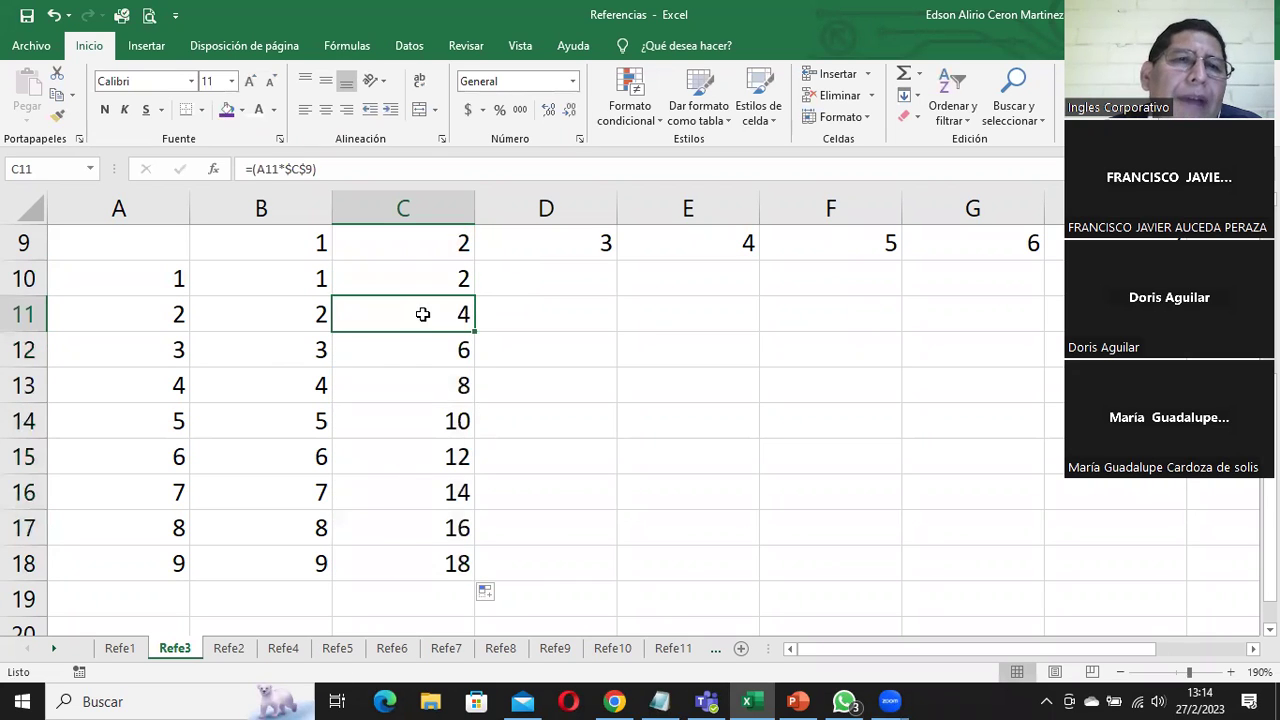
left_click(1229, 672)
left_click(1229, 672)
left_click(1229, 672)
left_click(1229, 672)
left_click(1229, 672)
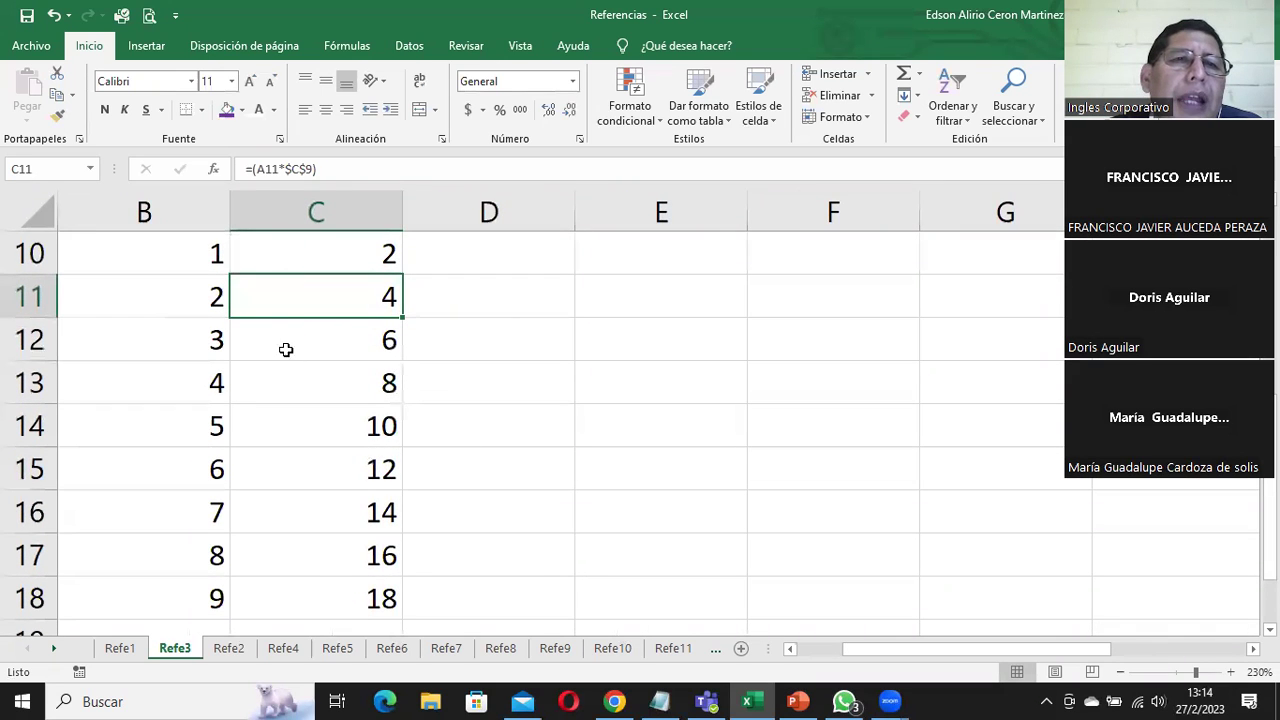
double_click(313, 296)
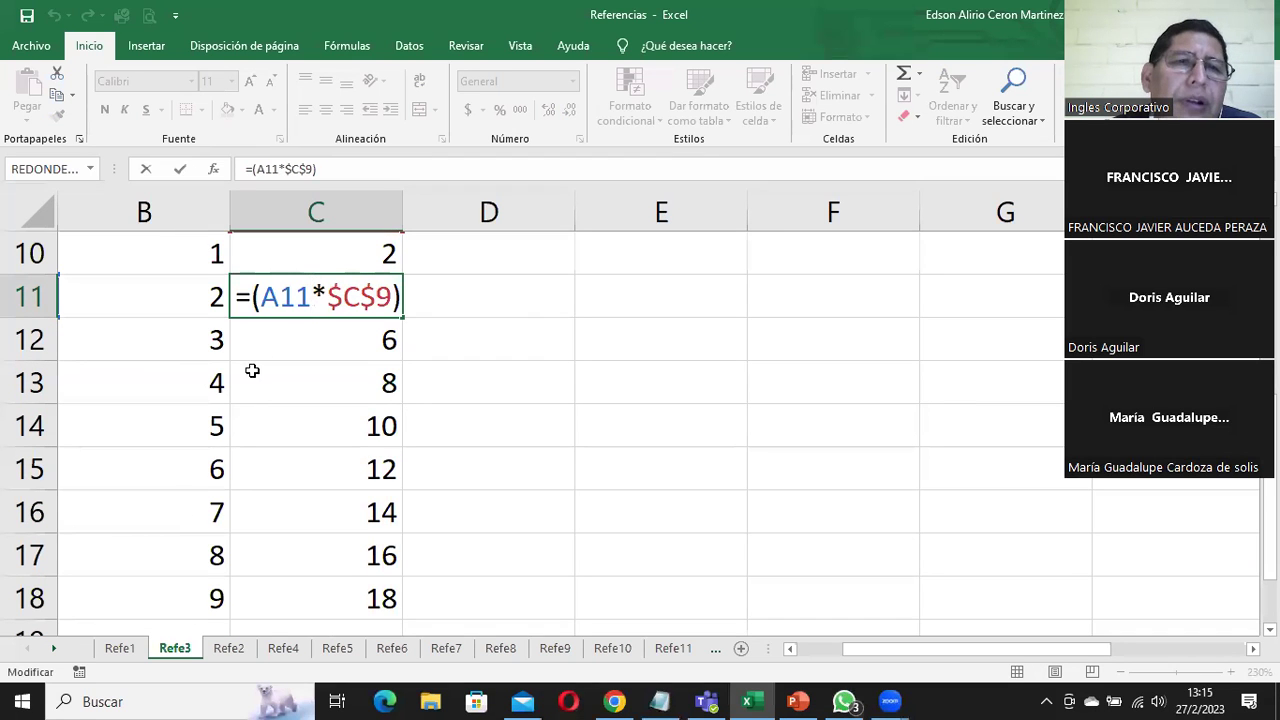
scroll(470, 305, "up", 2)
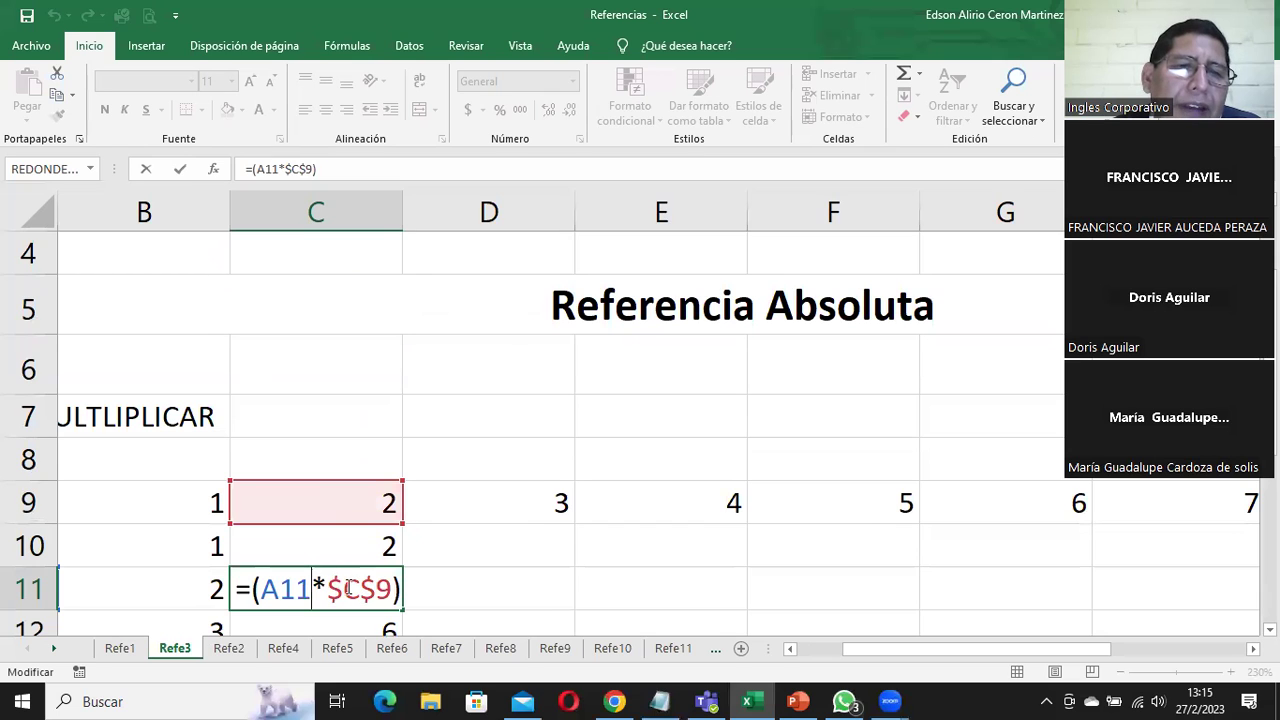
scroll(520, 532, "down", 1)
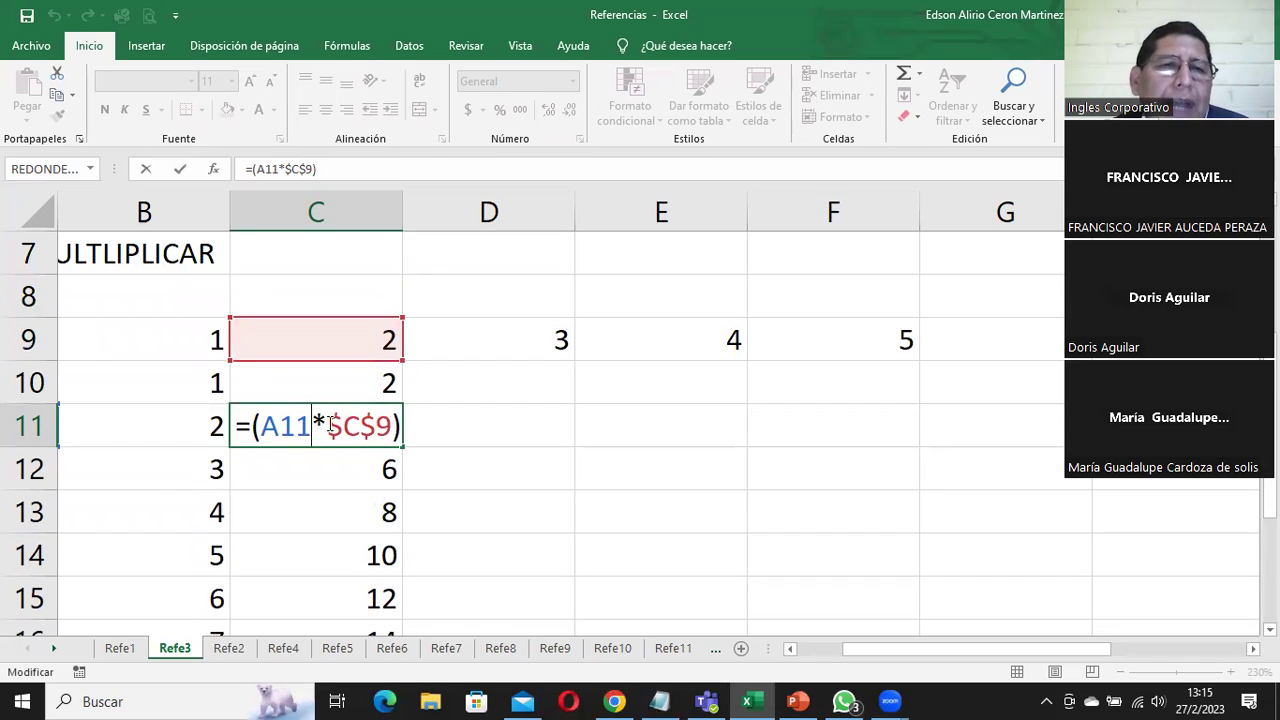
left_click_drag(329, 426, 399, 426)
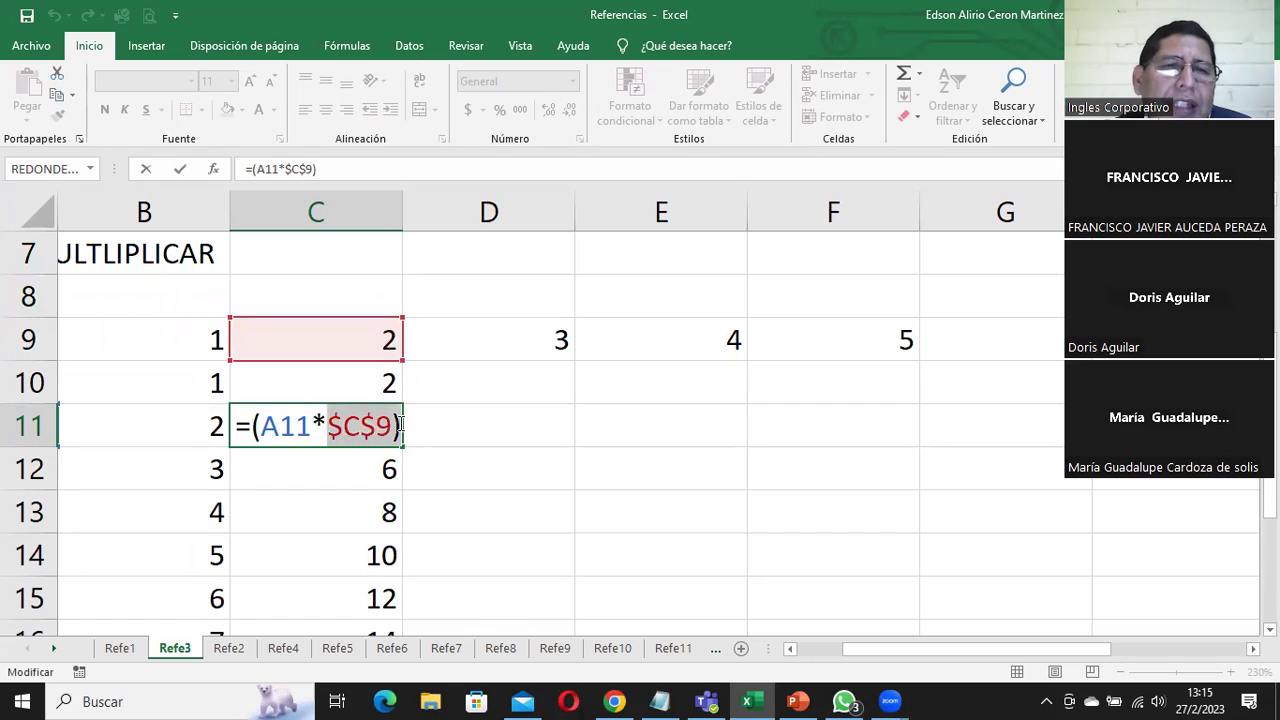
left_click(353, 469)
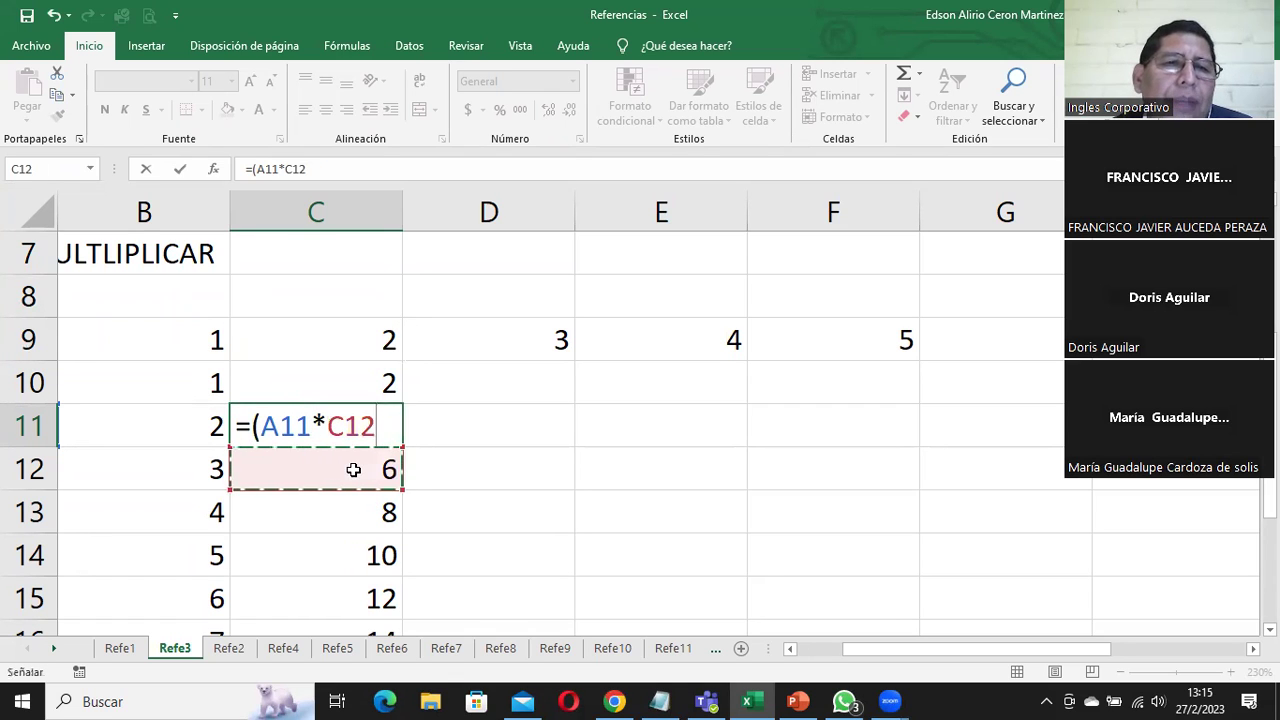
key("Escape")
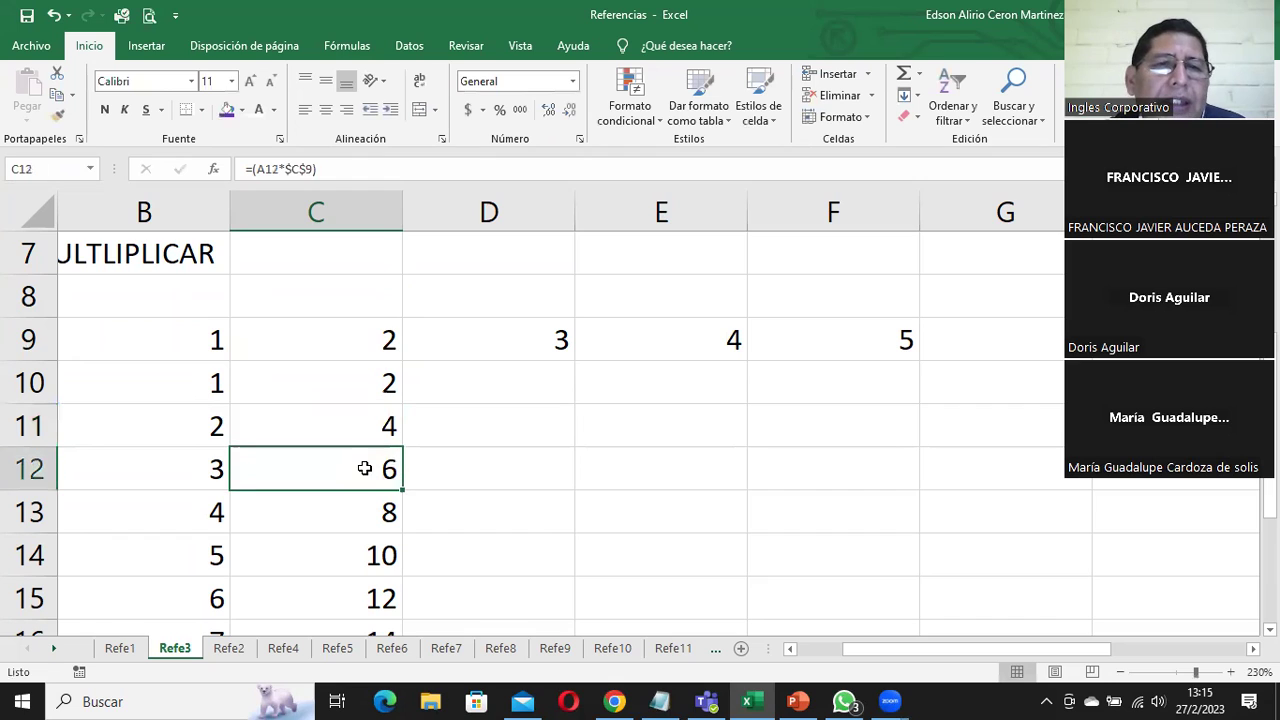
Inspect the formulas in C12 through C18 one by one, checking the column A factor and the $C$9 reference in each
double_click(365, 468)
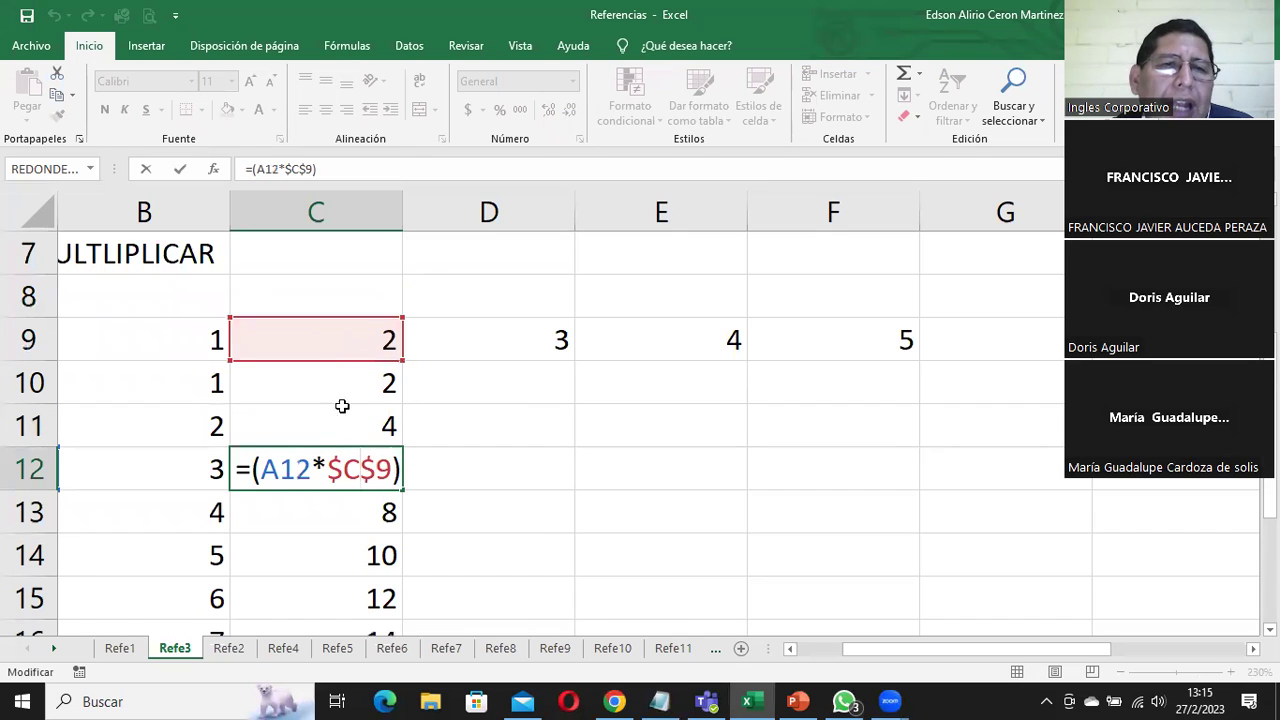
double_click(343, 518)
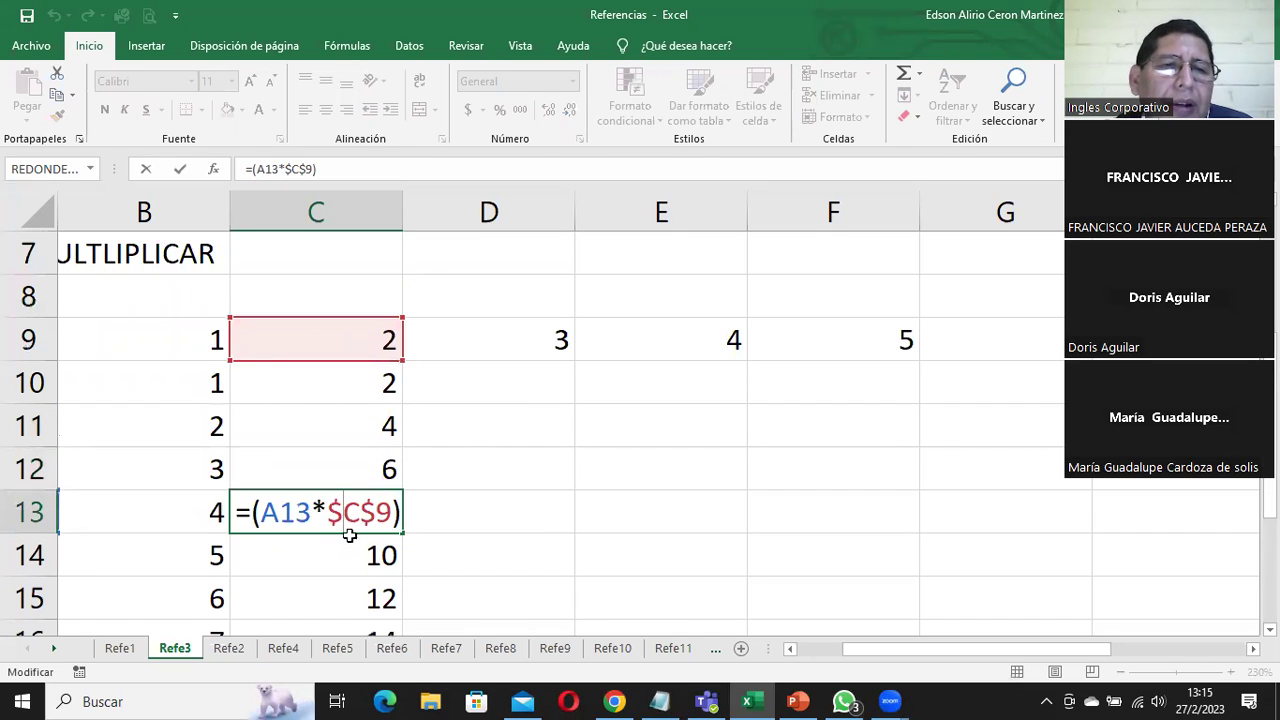
left_click(348, 568)
double_click(348, 568)
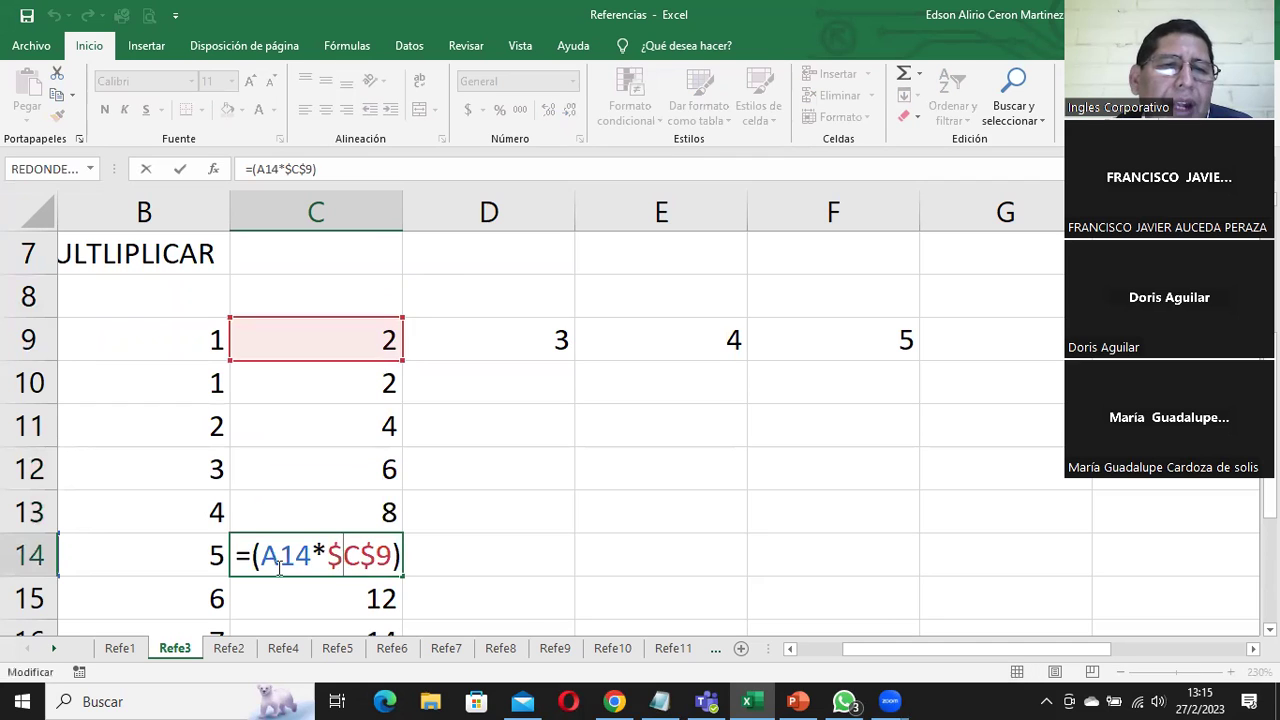
scroll(466, 526, "down", 1)
double_click(338, 464)
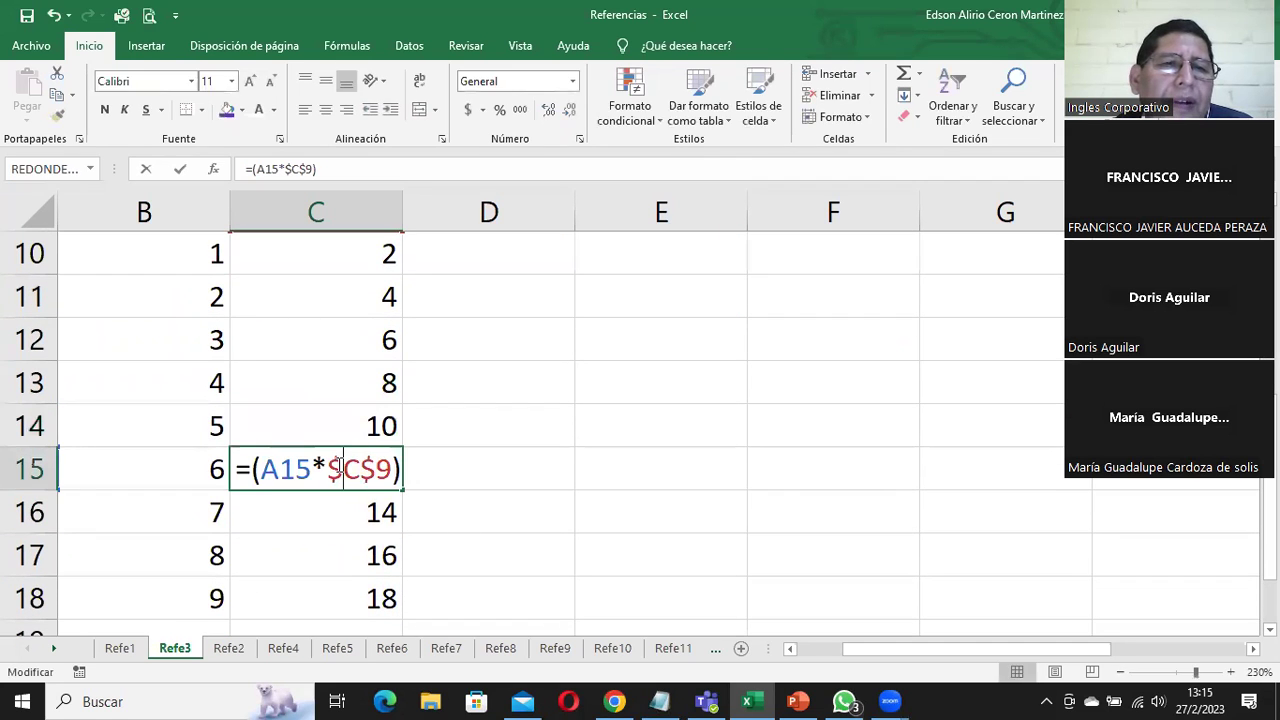
double_click(340, 513)
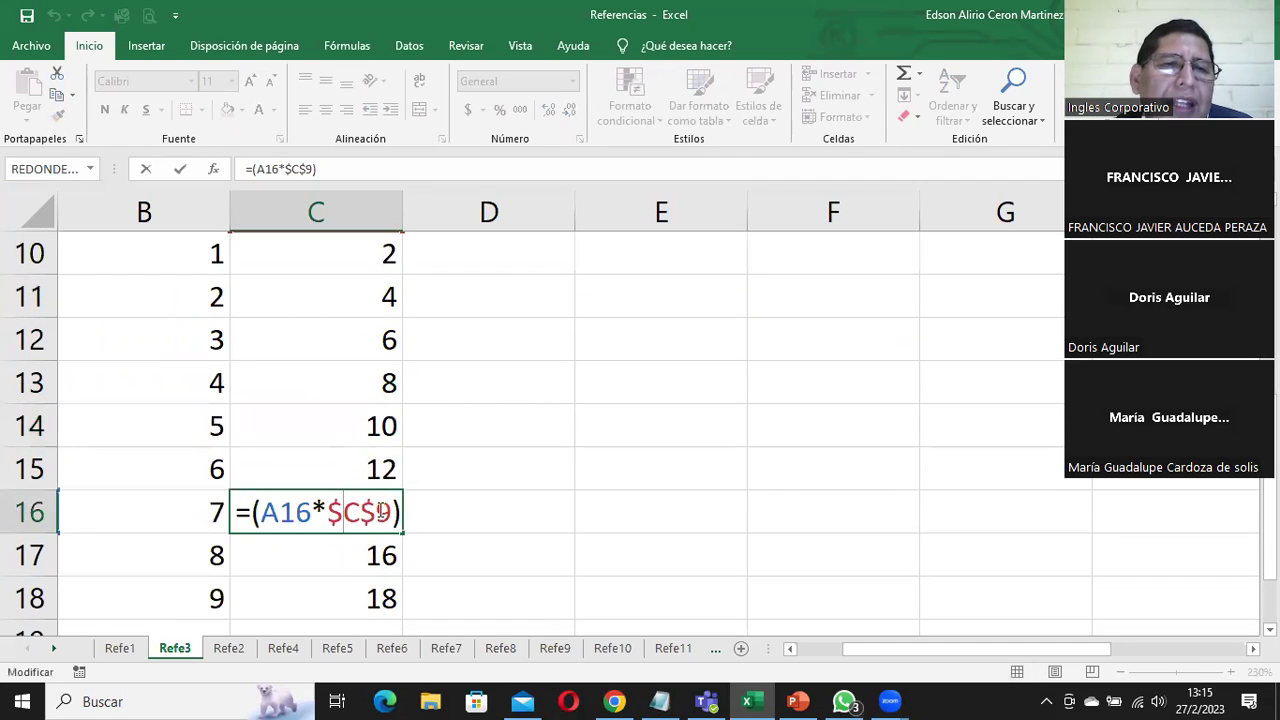
double_click(340, 557)
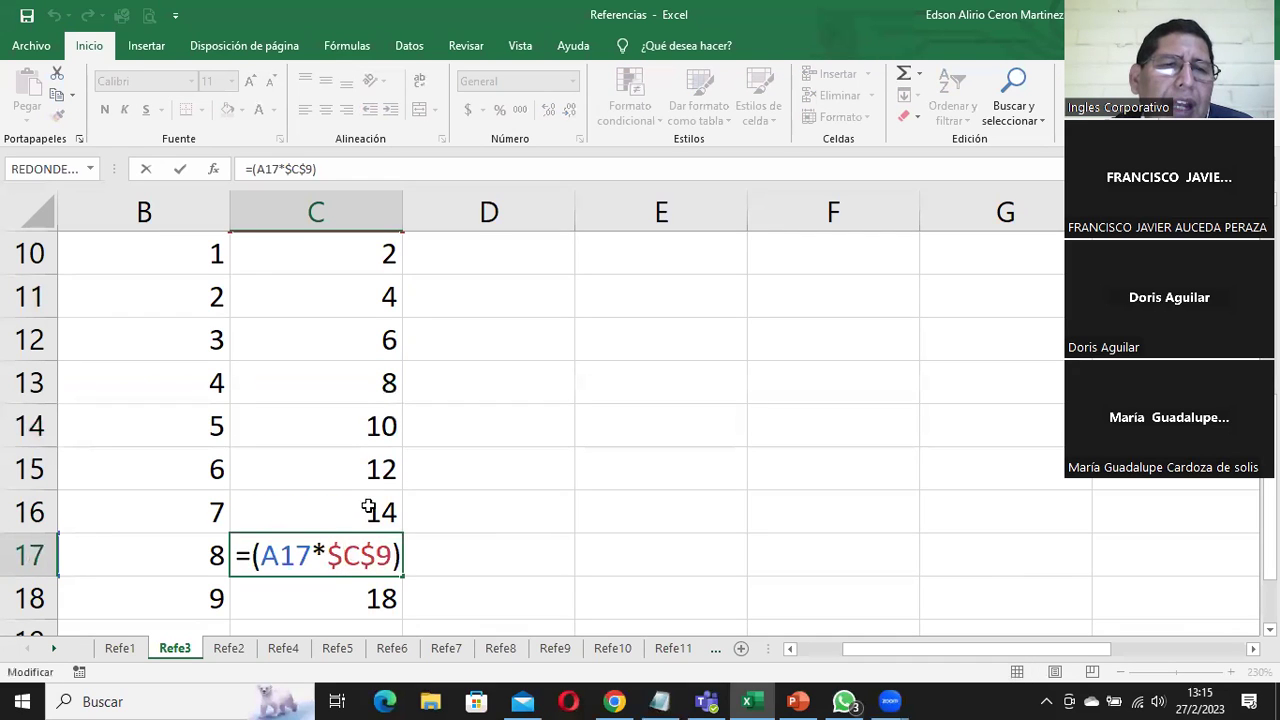
double_click(346, 596)
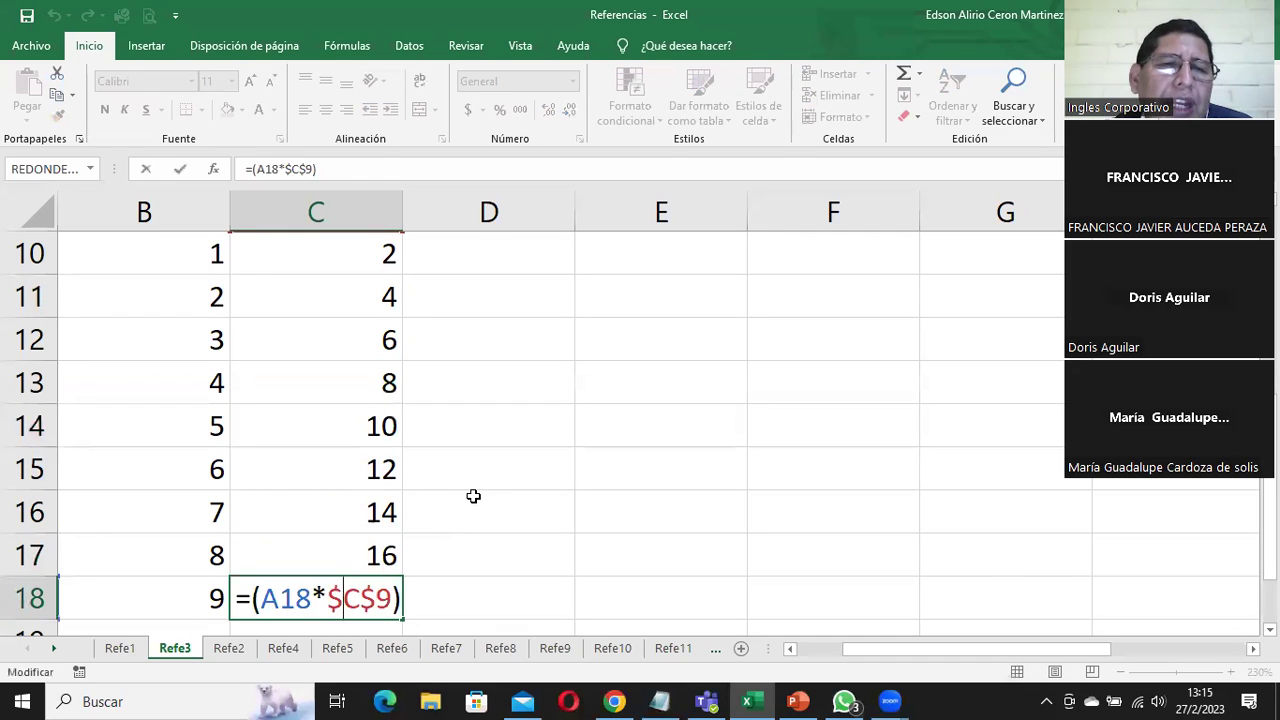
key("Escape")
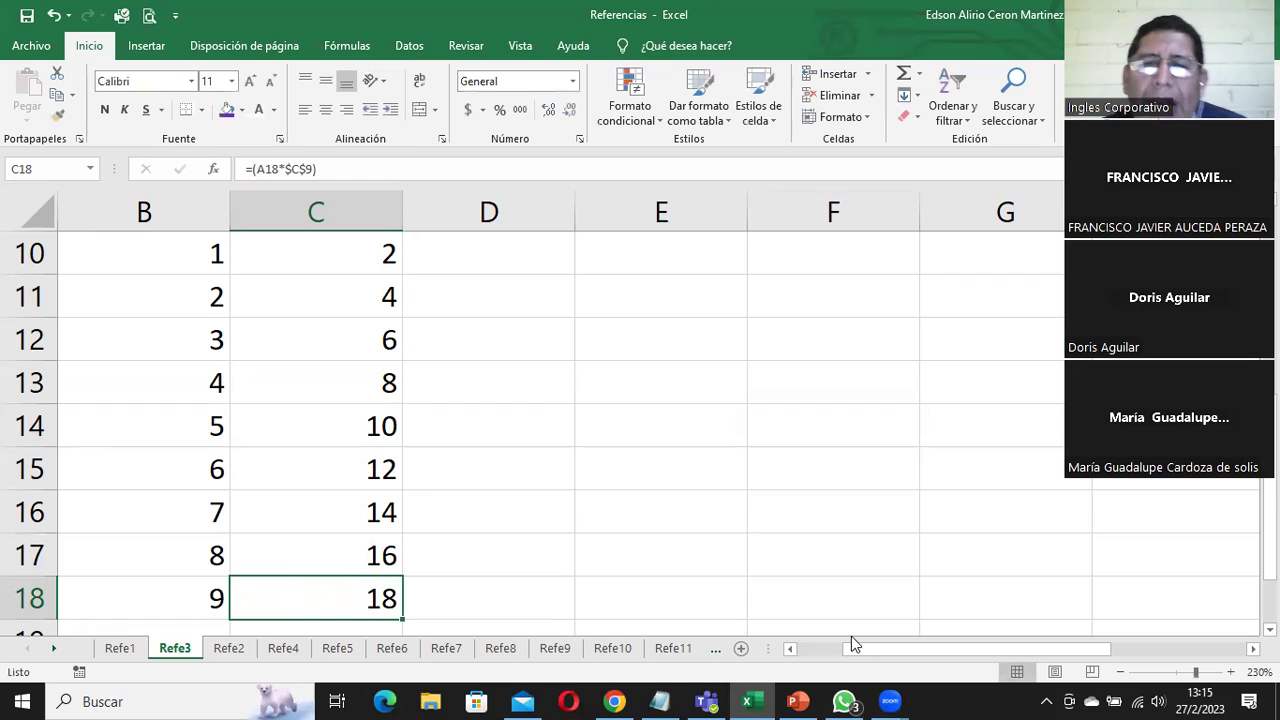
Review the factors in A10:A18 and the column D header in D9, and select the empty cell D10
left_click_drag(860, 651, 823, 651)
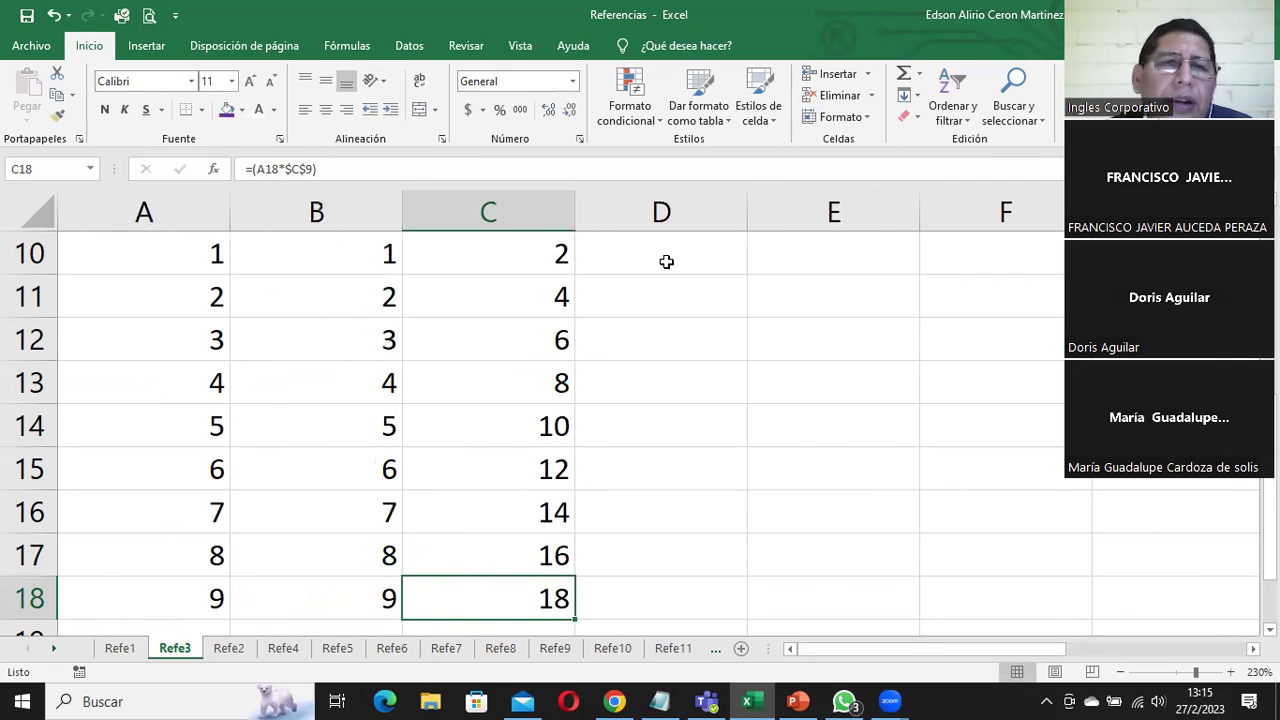
left_click_drag(197, 236, 217, 600)
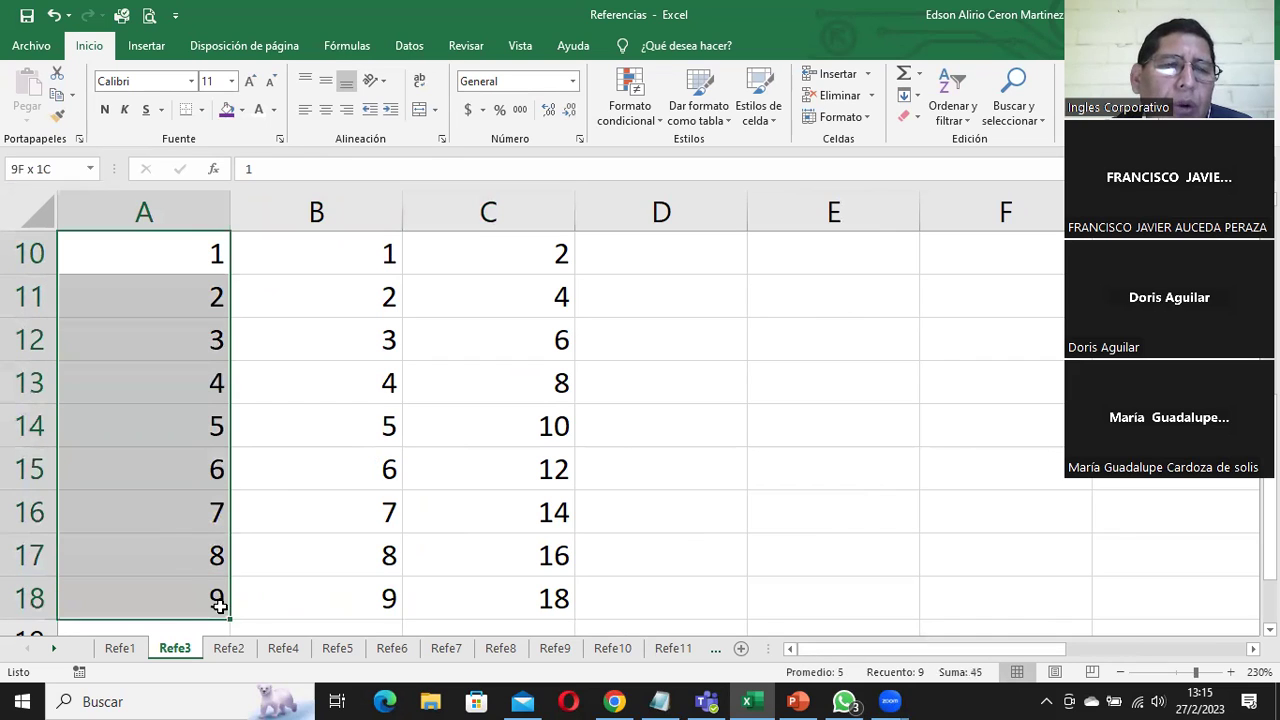
scroll(628, 418, "up", 1)
left_click(689, 346)
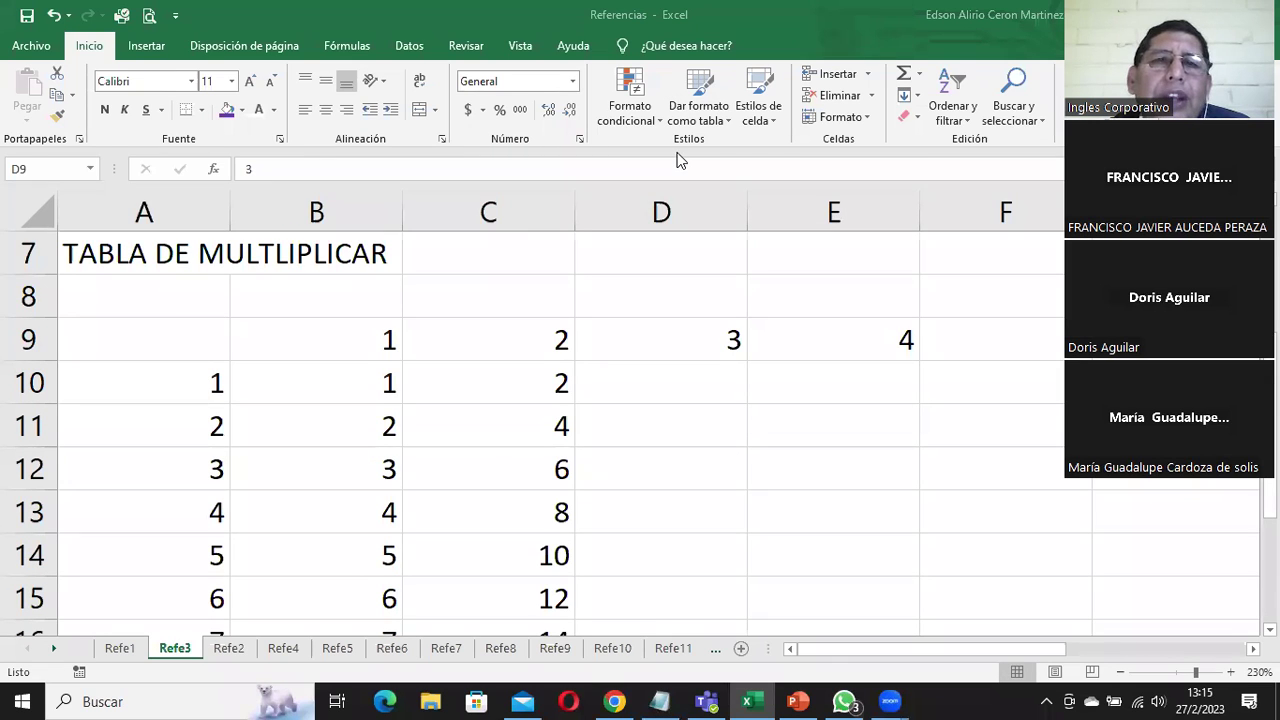
left_click(620, 385)
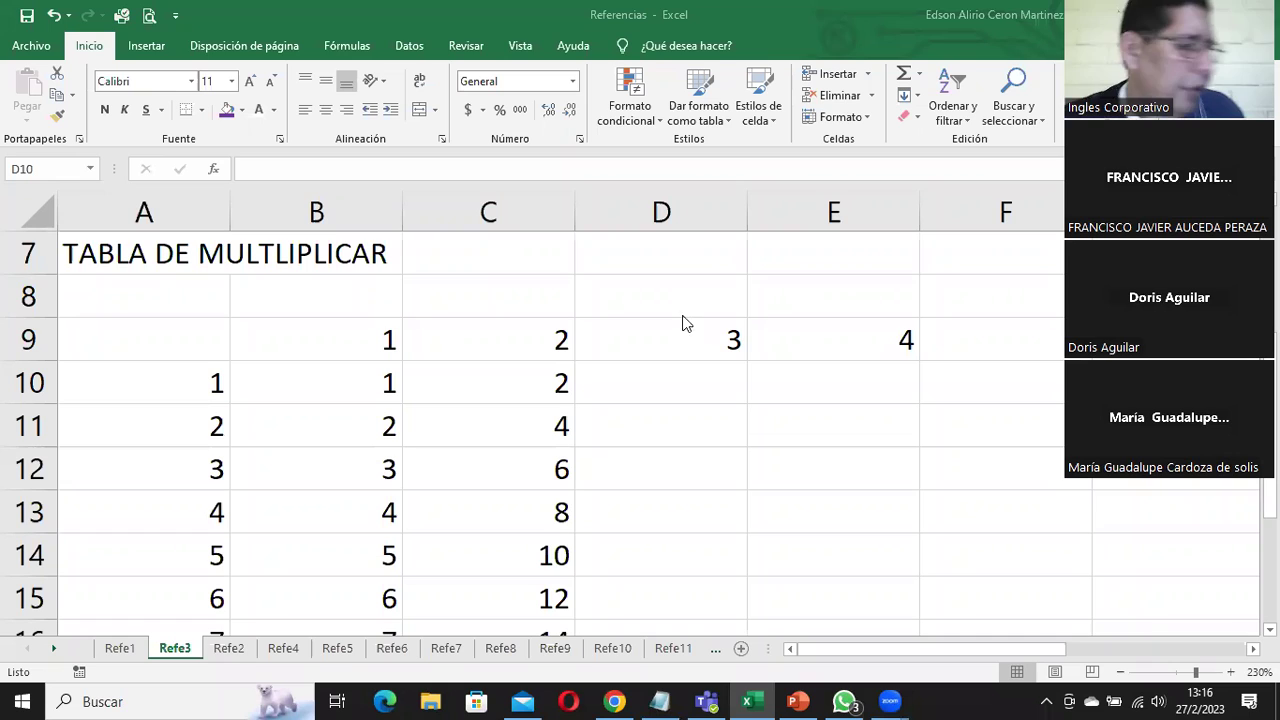
left_click(643, 382)
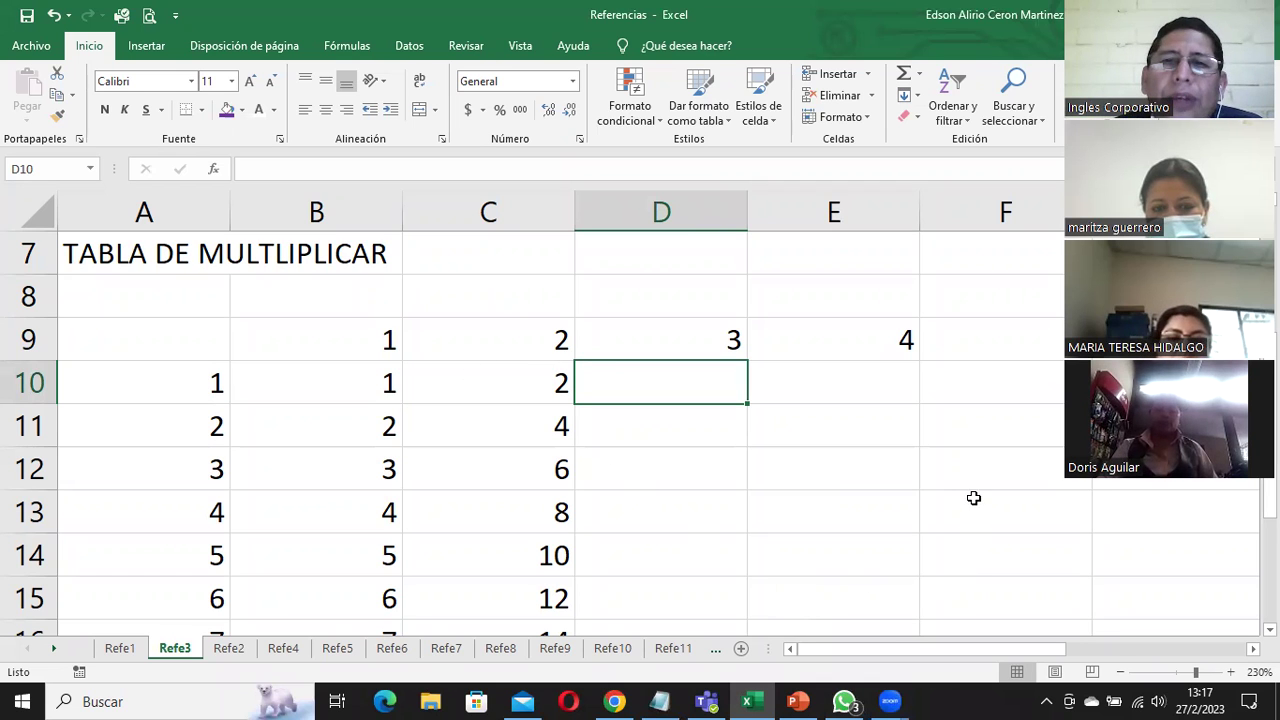
Switch to the PowerPoint slide and review its title Referencia Absoluta, the word “fijar” and the Referencia Relativa label
left_click(797, 701)
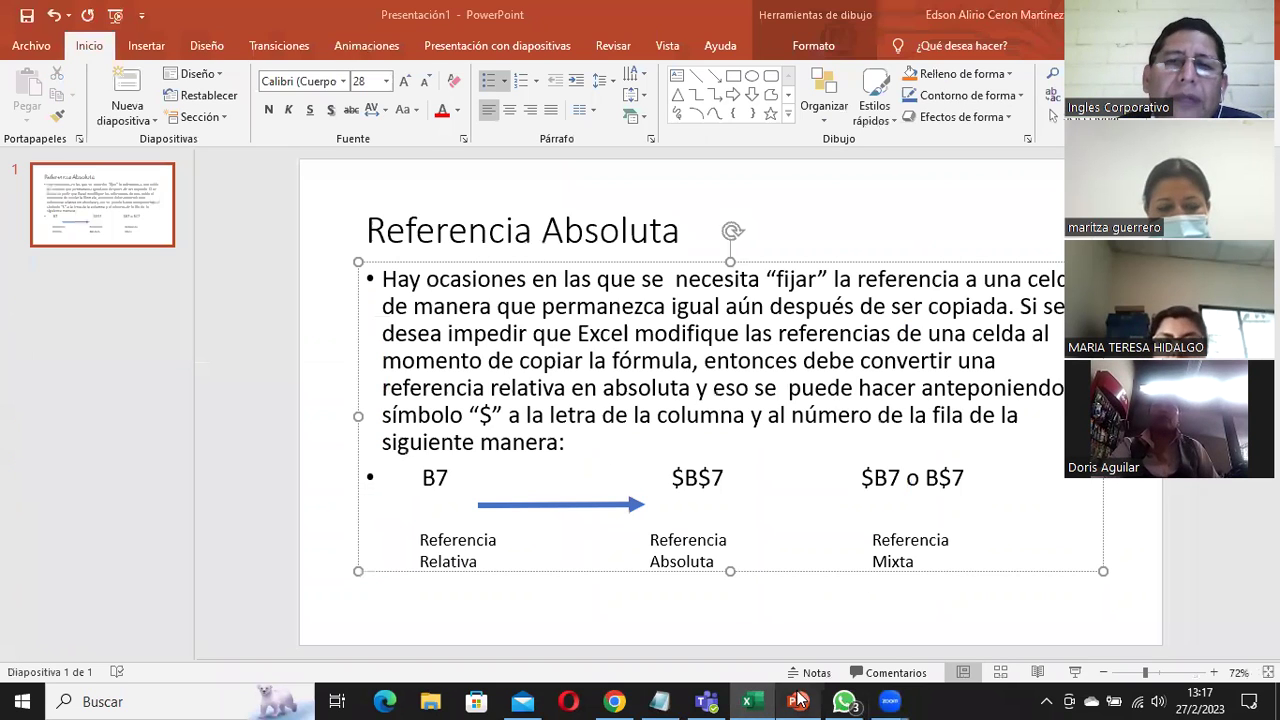
left_click(368, 232)
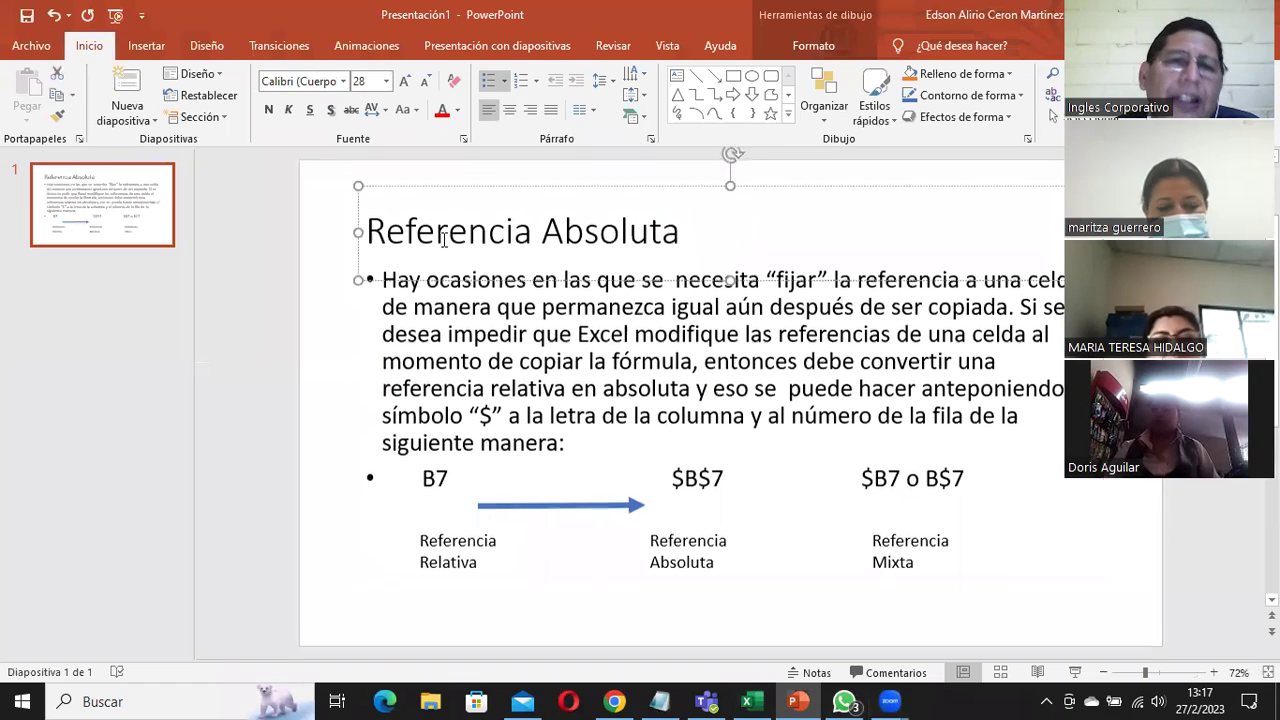
left_click_drag(368, 232, 687, 243)
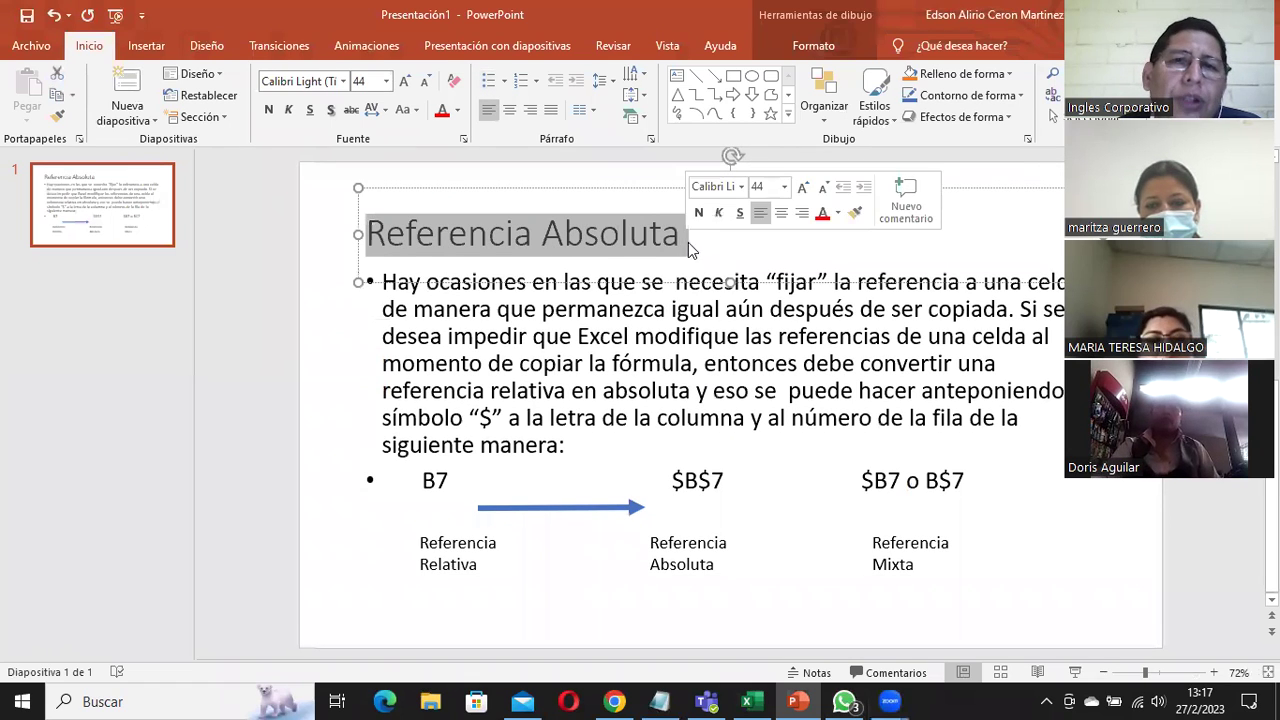
left_click(650, 240)
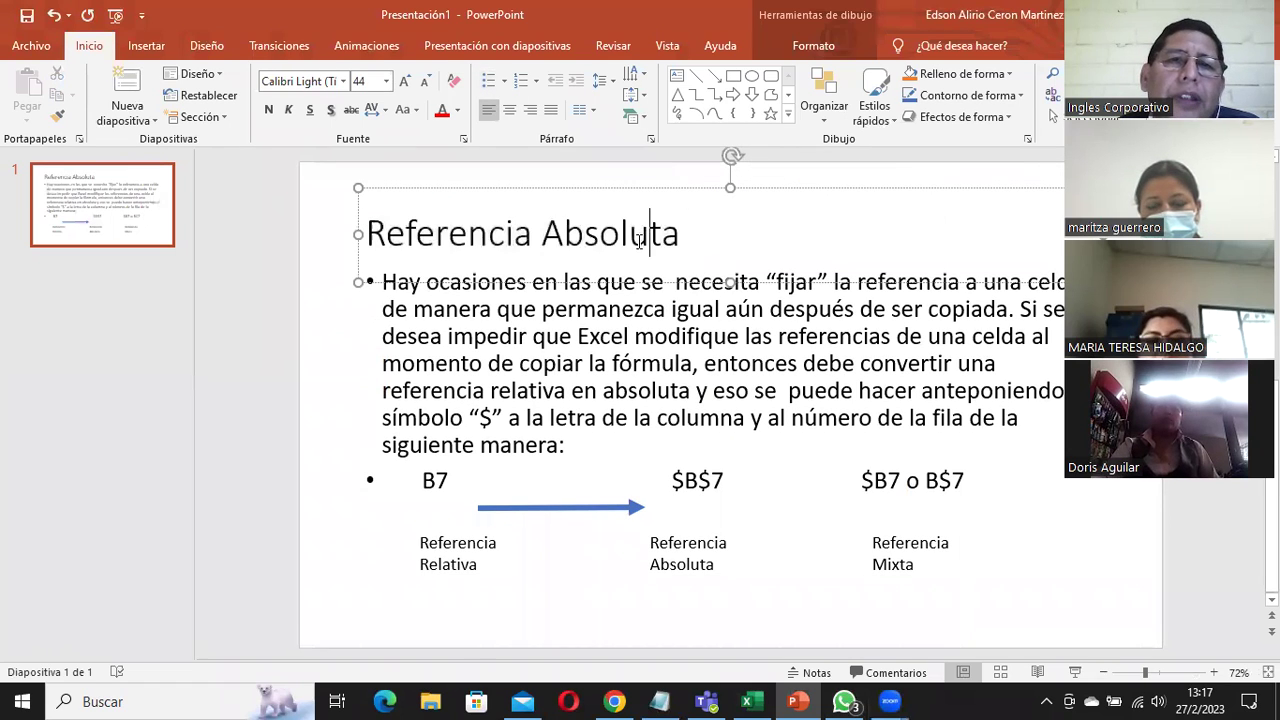
left_click(766, 281)
left_click_drag(766, 281, 830, 278)
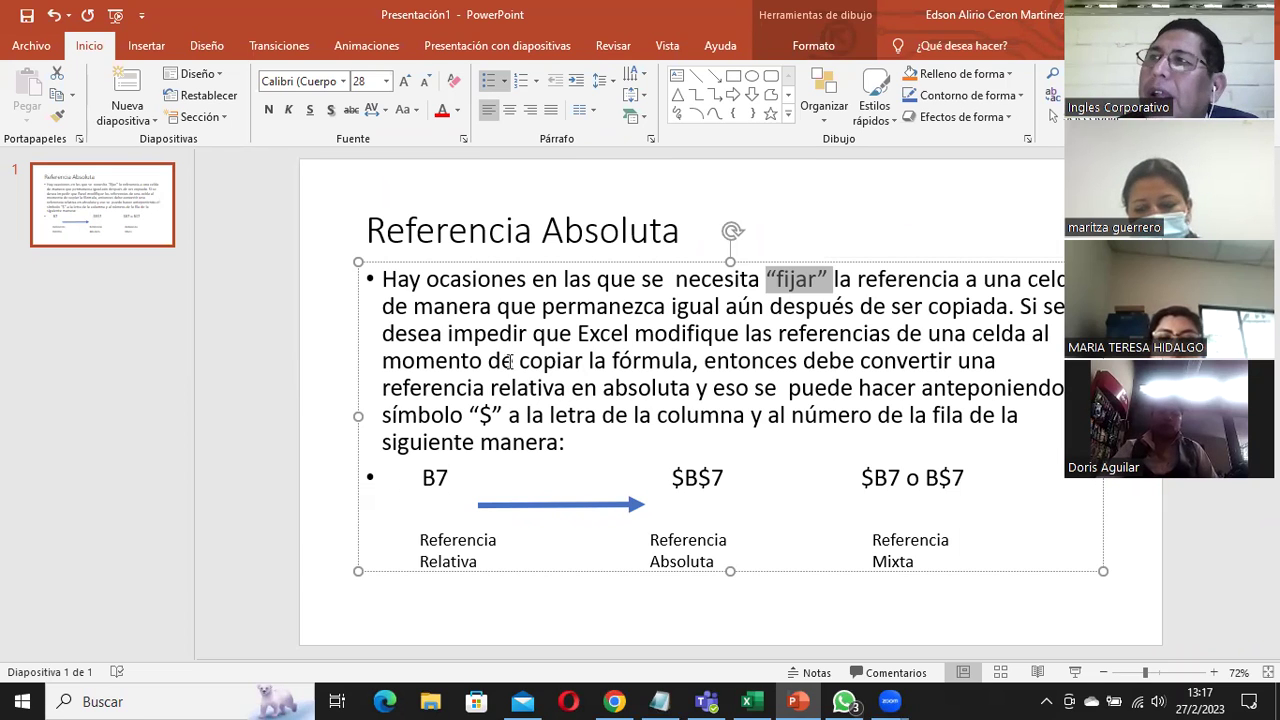
left_click(465, 542)
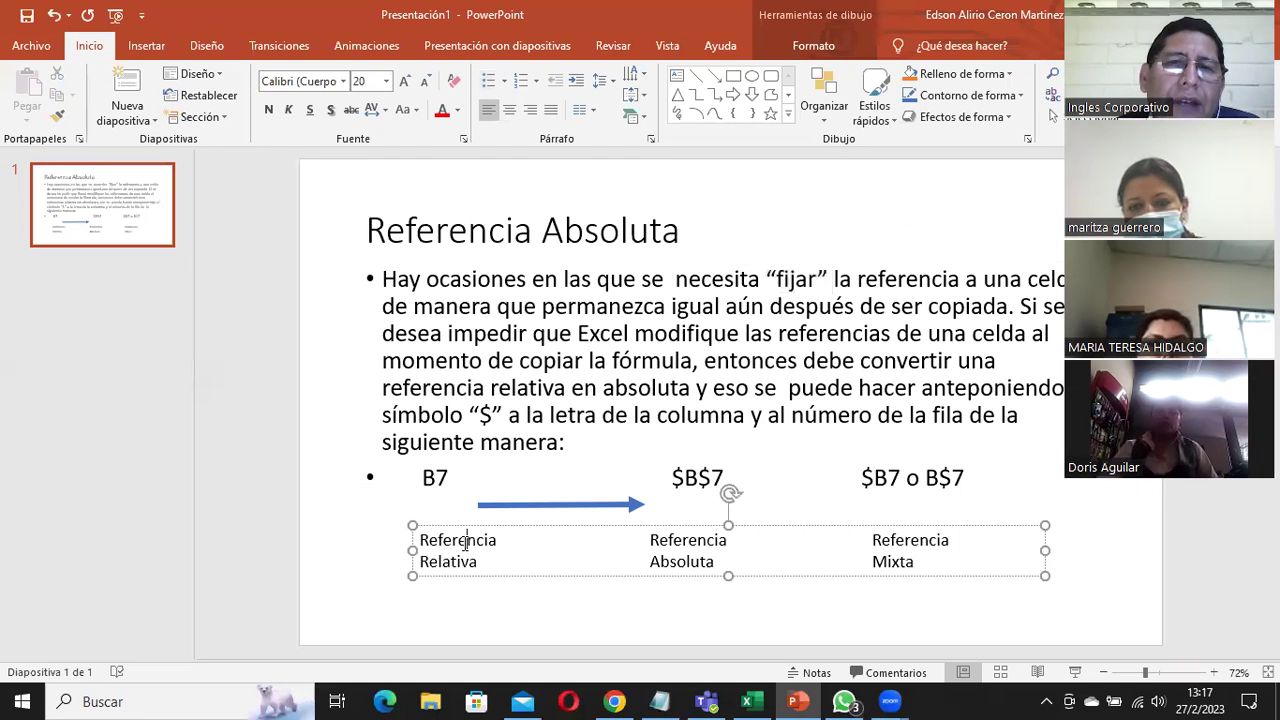
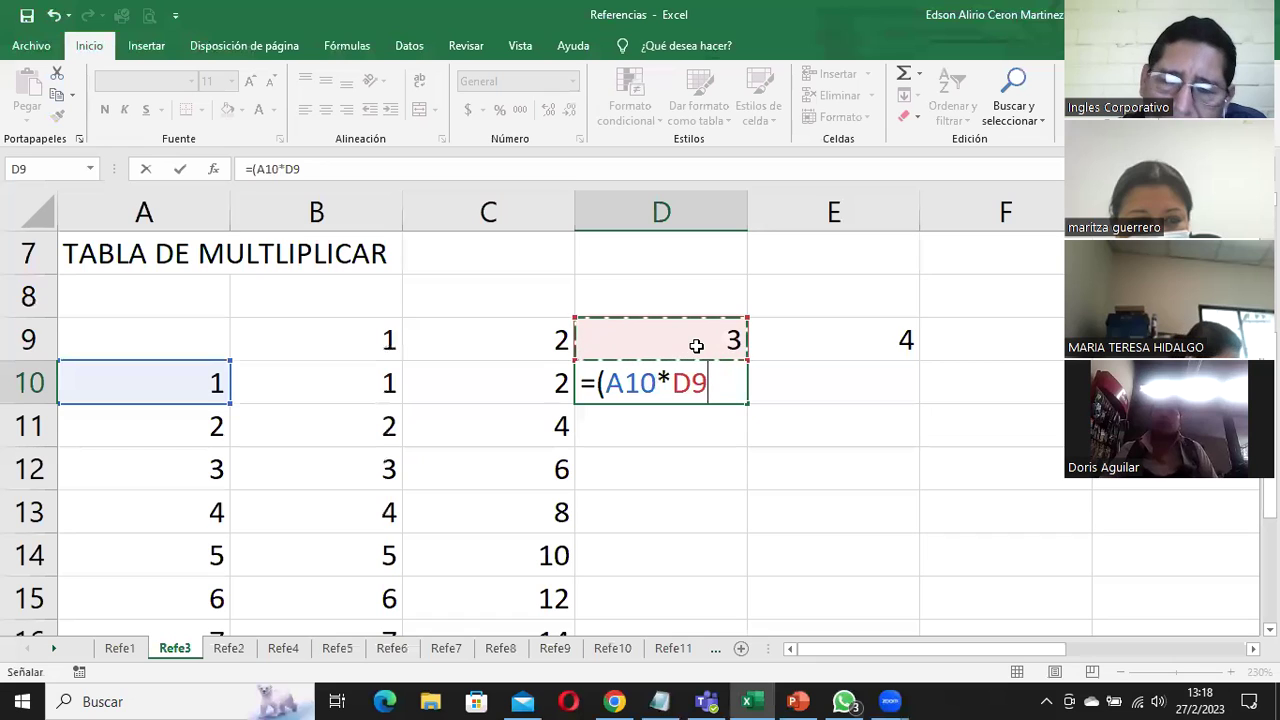
Complete the formula =(A10*D9) in D10 with relative references and fill it down to D18
type(")")
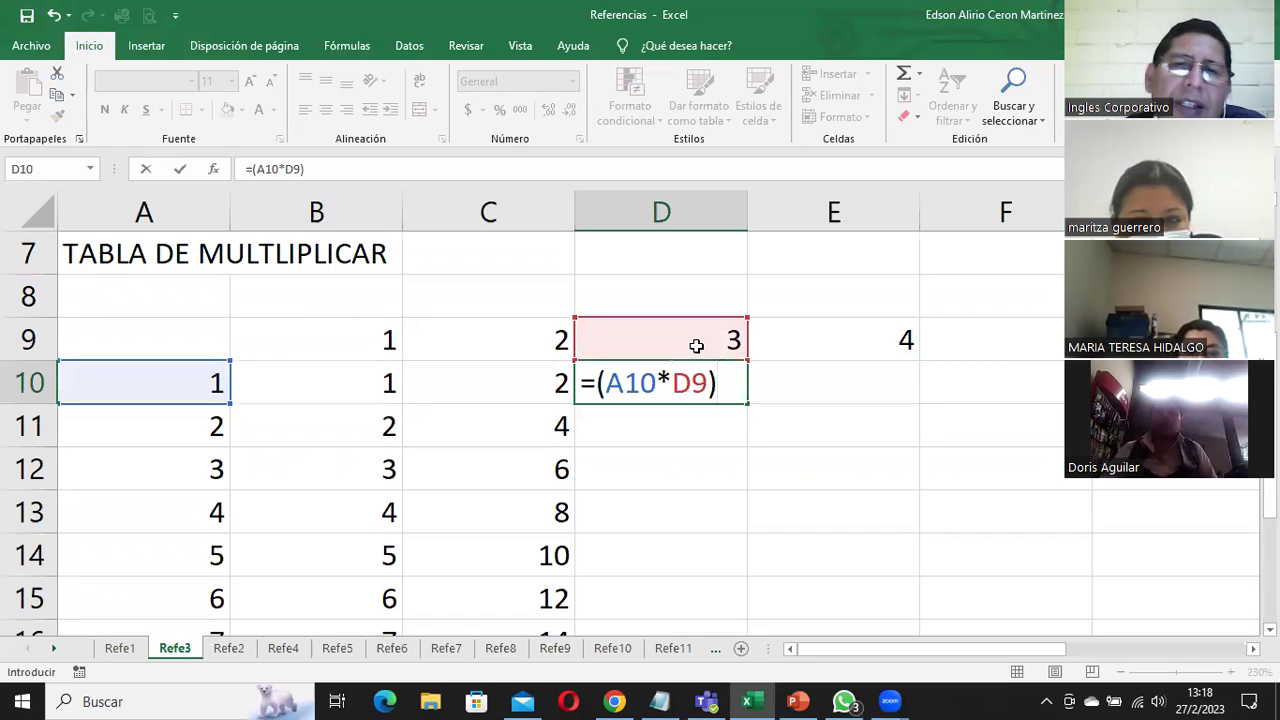
key("Return")
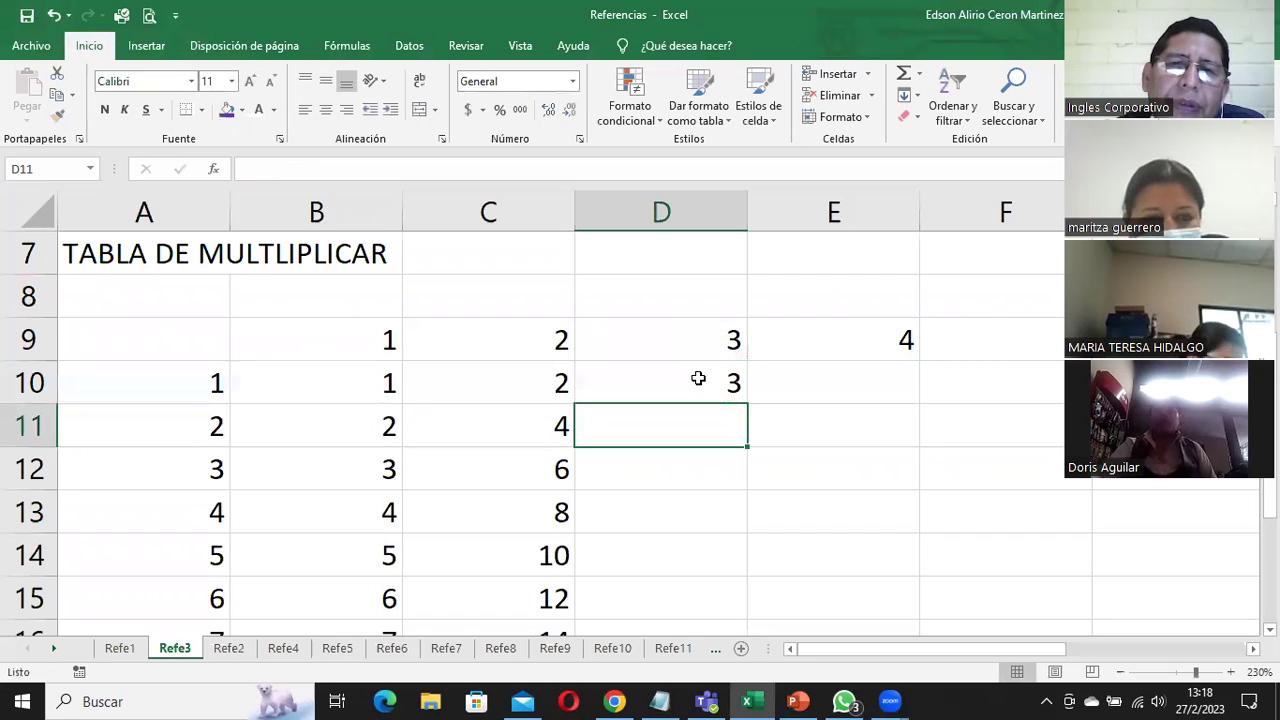
left_click(698, 379)
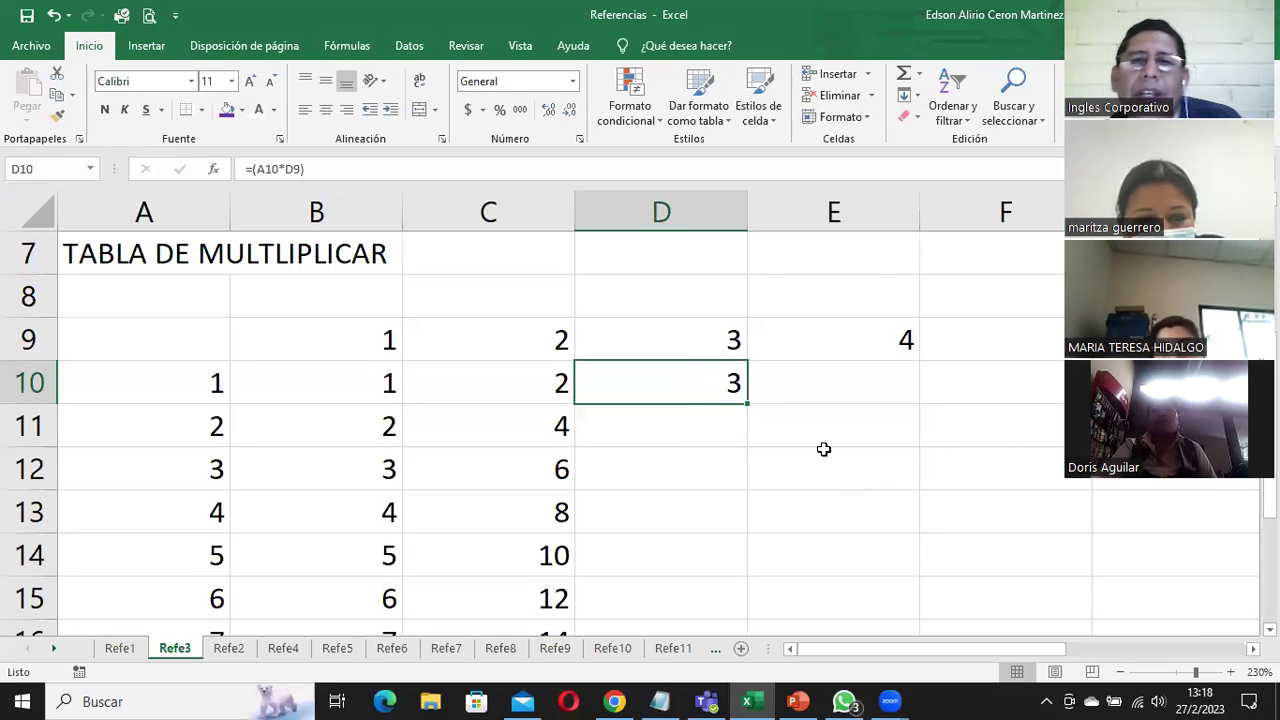
left_click_drag(746, 403, 724, 576)
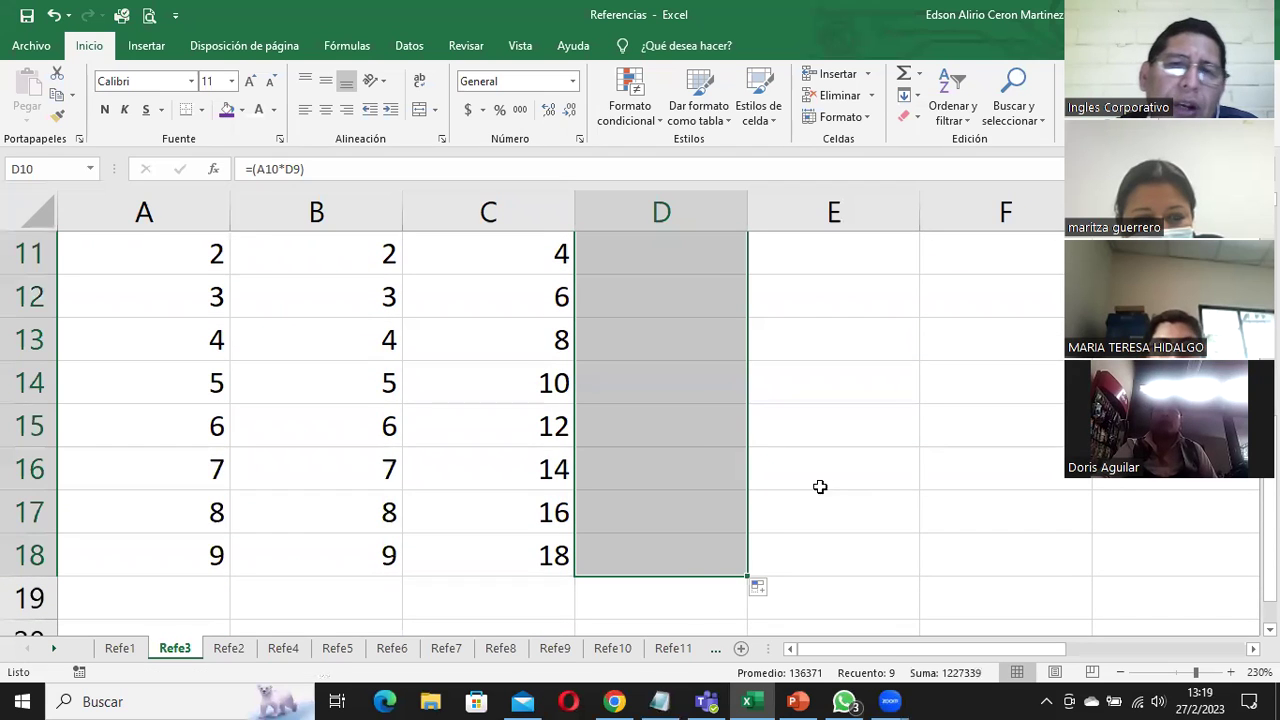
Review the column D results and check the formulas in D10, D11 and D12
scroll(831, 468, "up", 2)
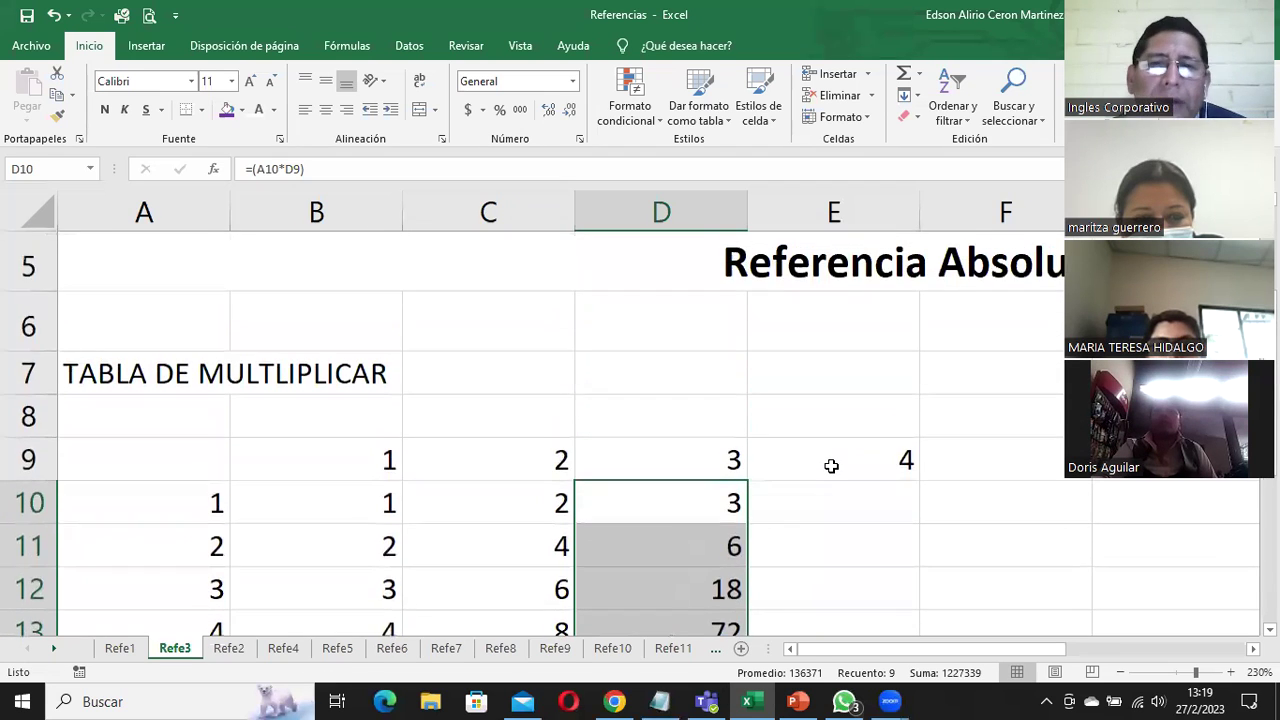
scroll(831, 466, "down", 1)
left_click(667, 334)
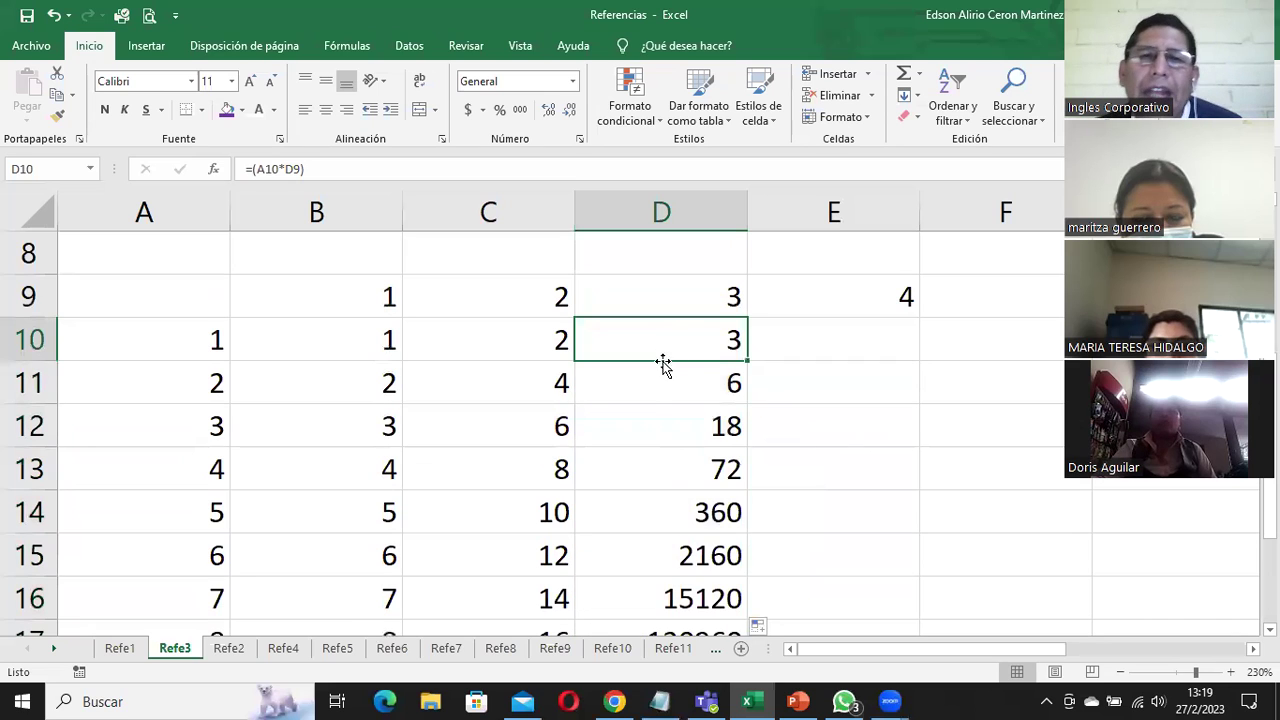
left_click(668, 395)
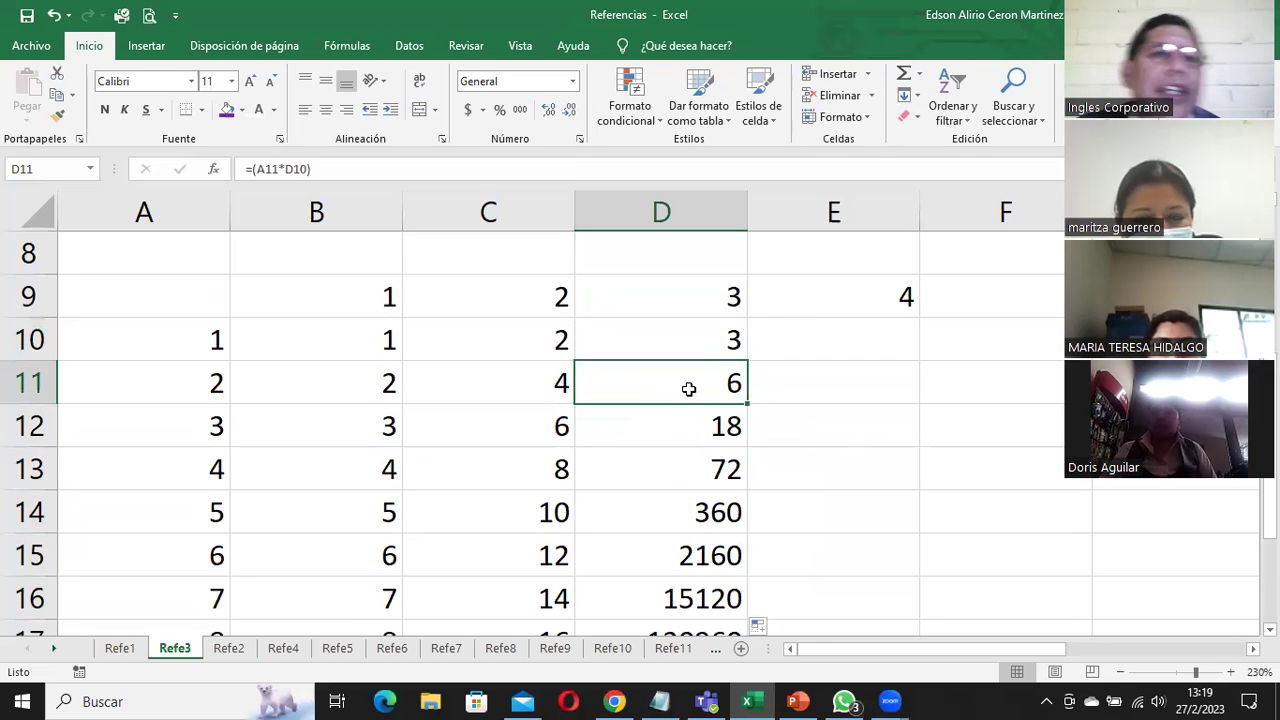
left_click(692, 420)
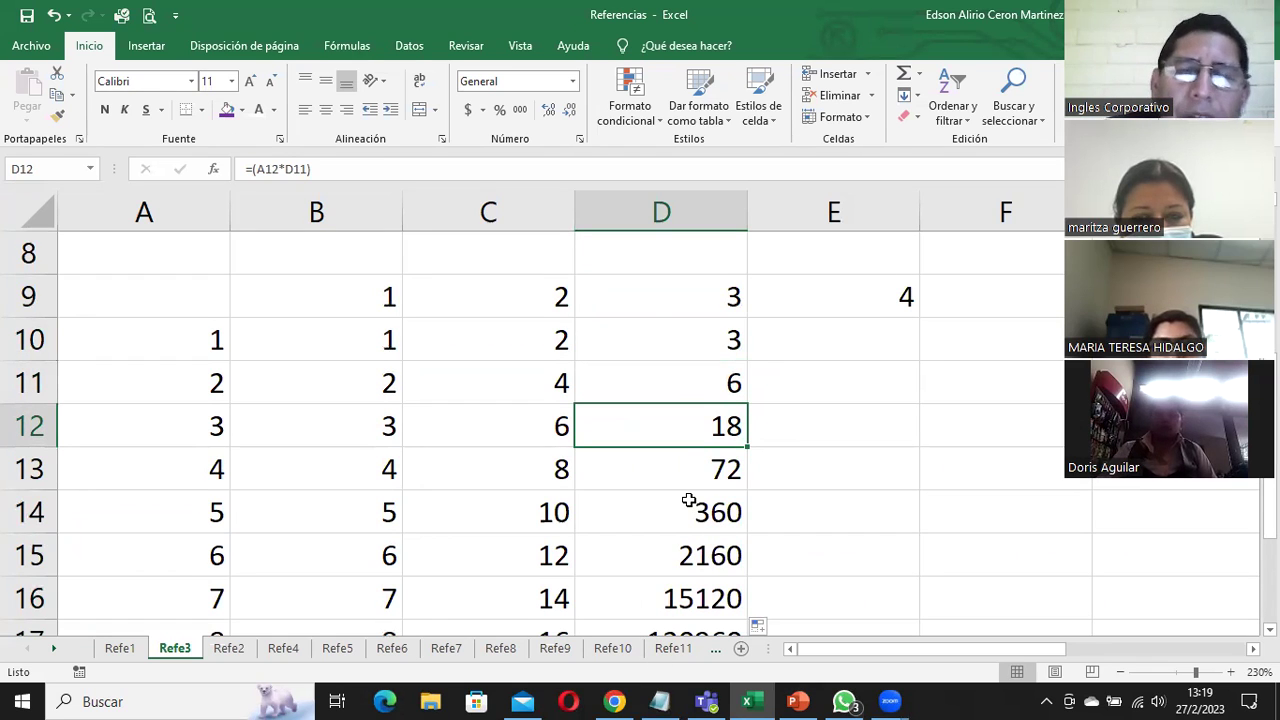
Inspect up close which cells the formulas in D10 and D11 refer to, leaving both formulas unedited
left_click(1229, 677)
left_click(1229, 677)
left_click(1229, 677)
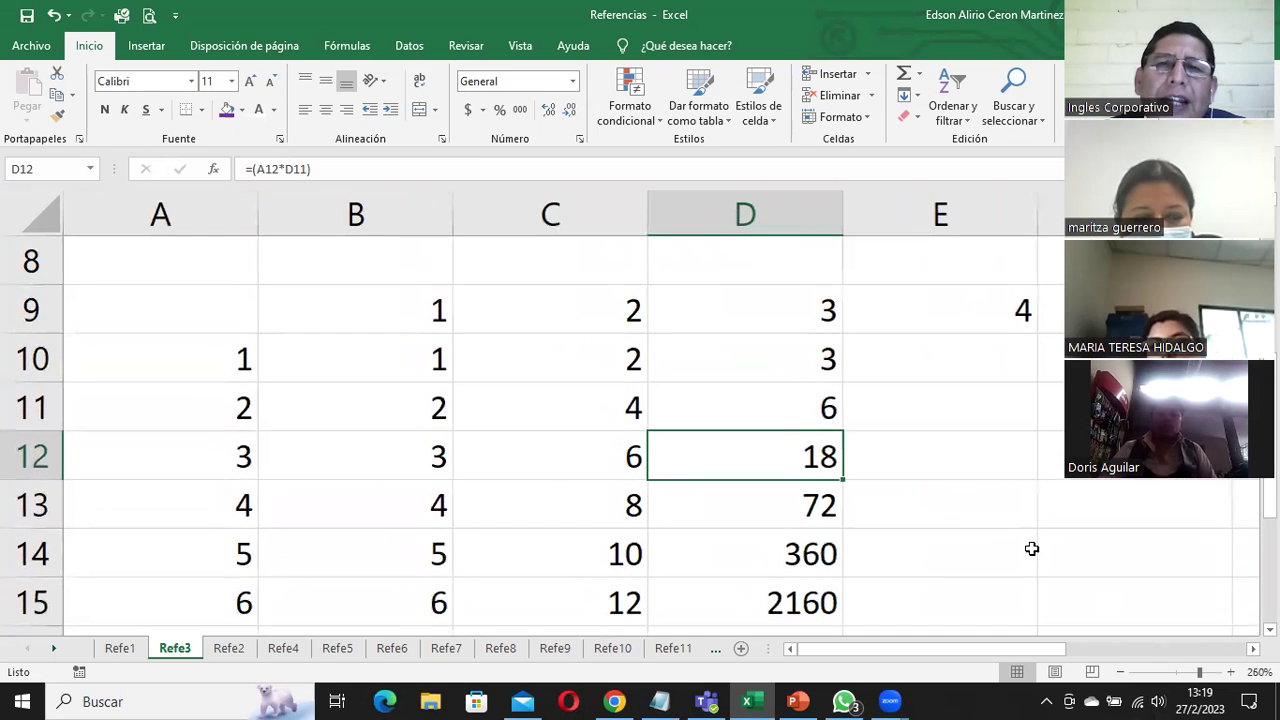
left_click(754, 367)
double_click(754, 367)
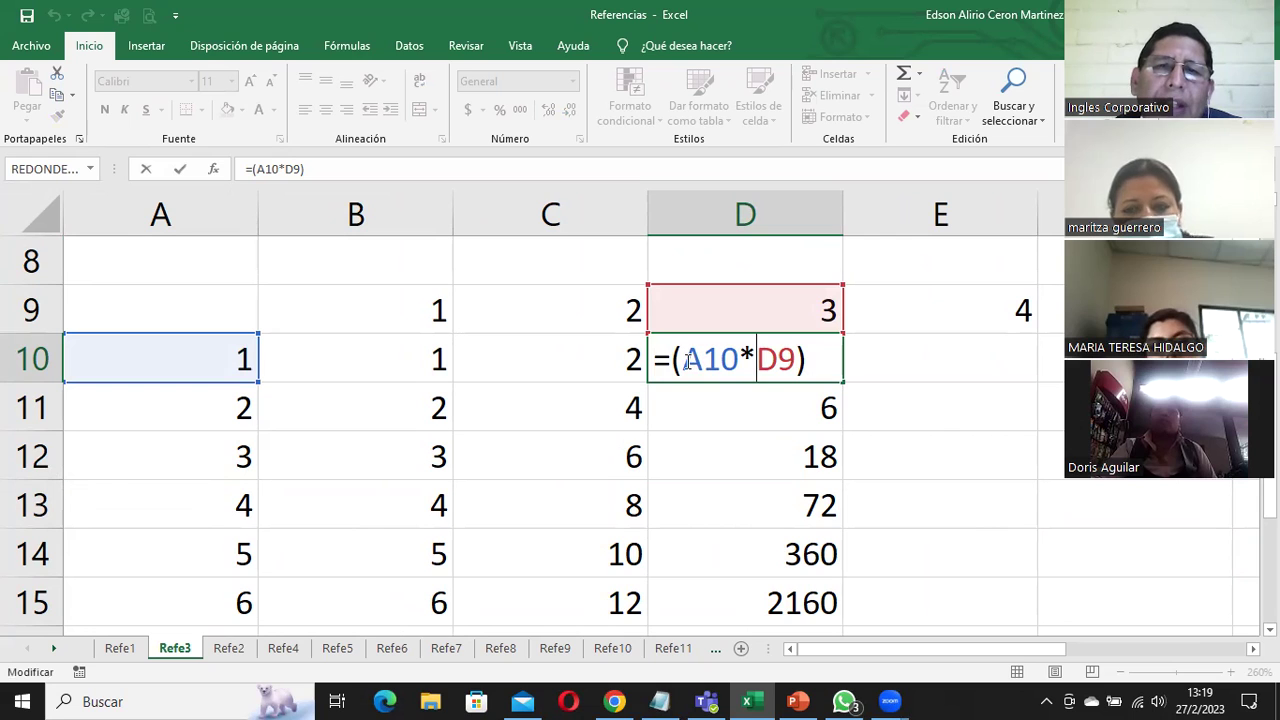
left_click(747, 417)
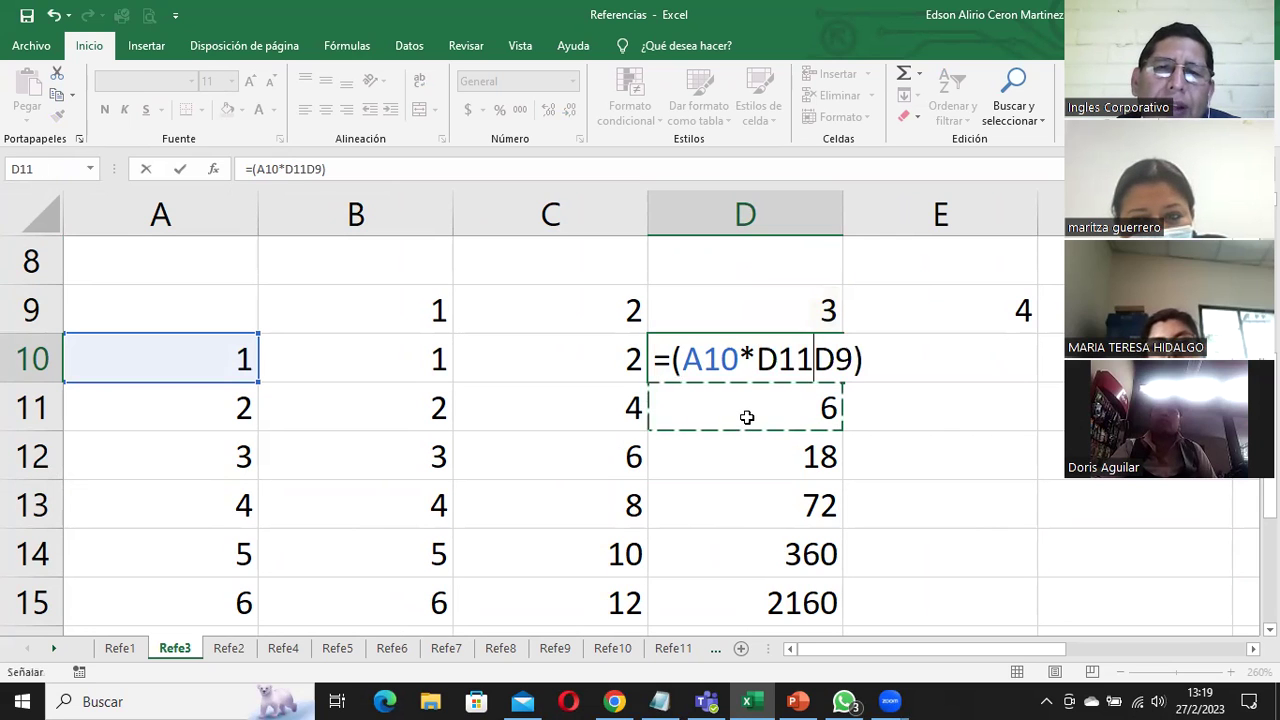
key("Escape")
double_click(765, 407)
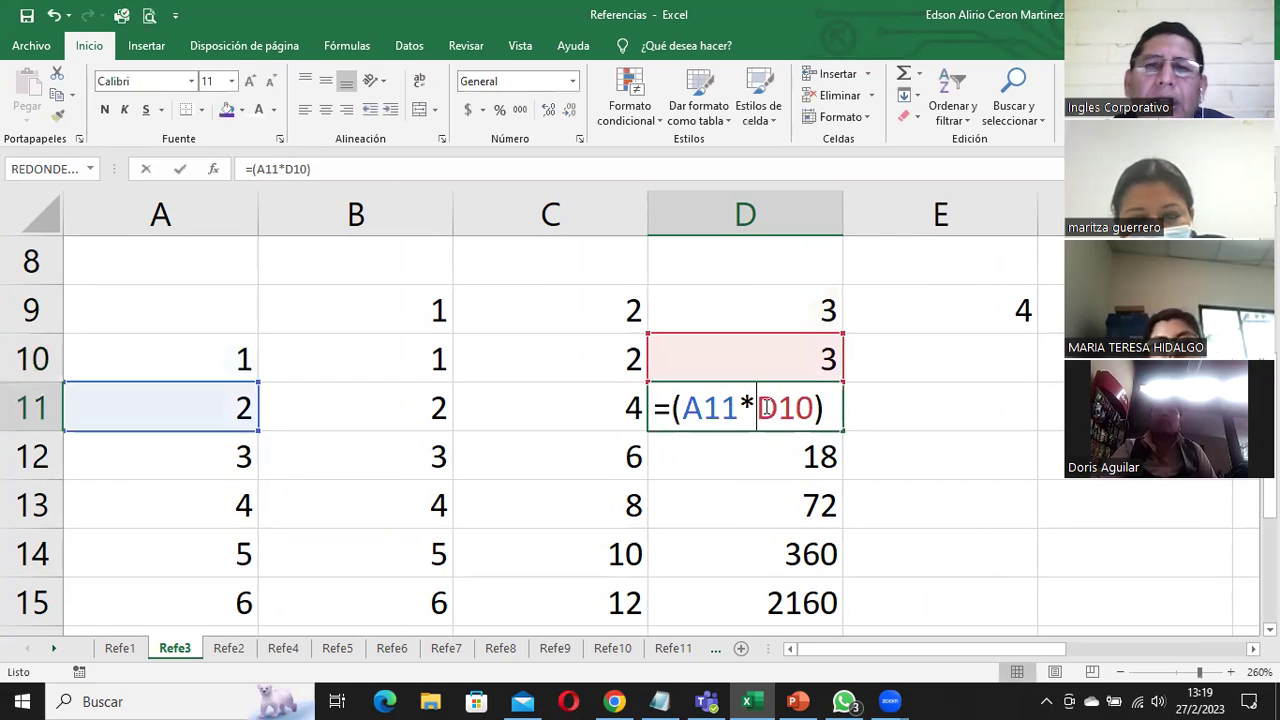
left_click(771, 444)
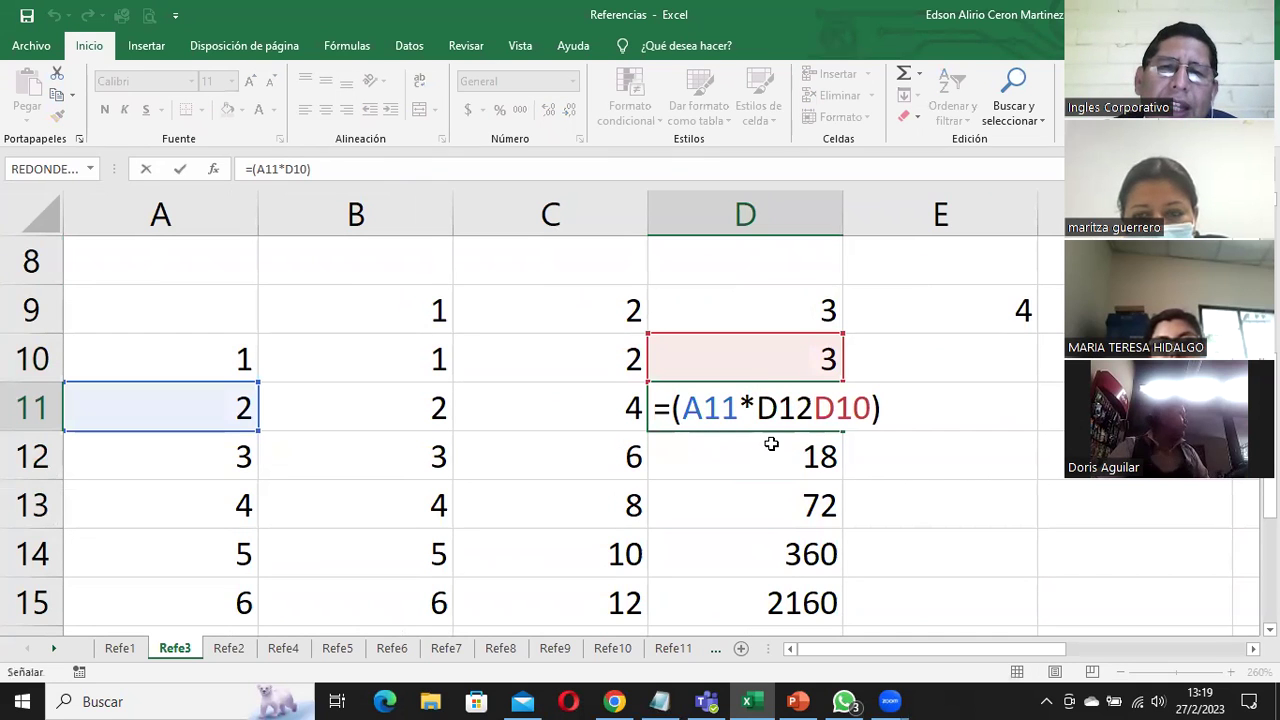
key("Escape")
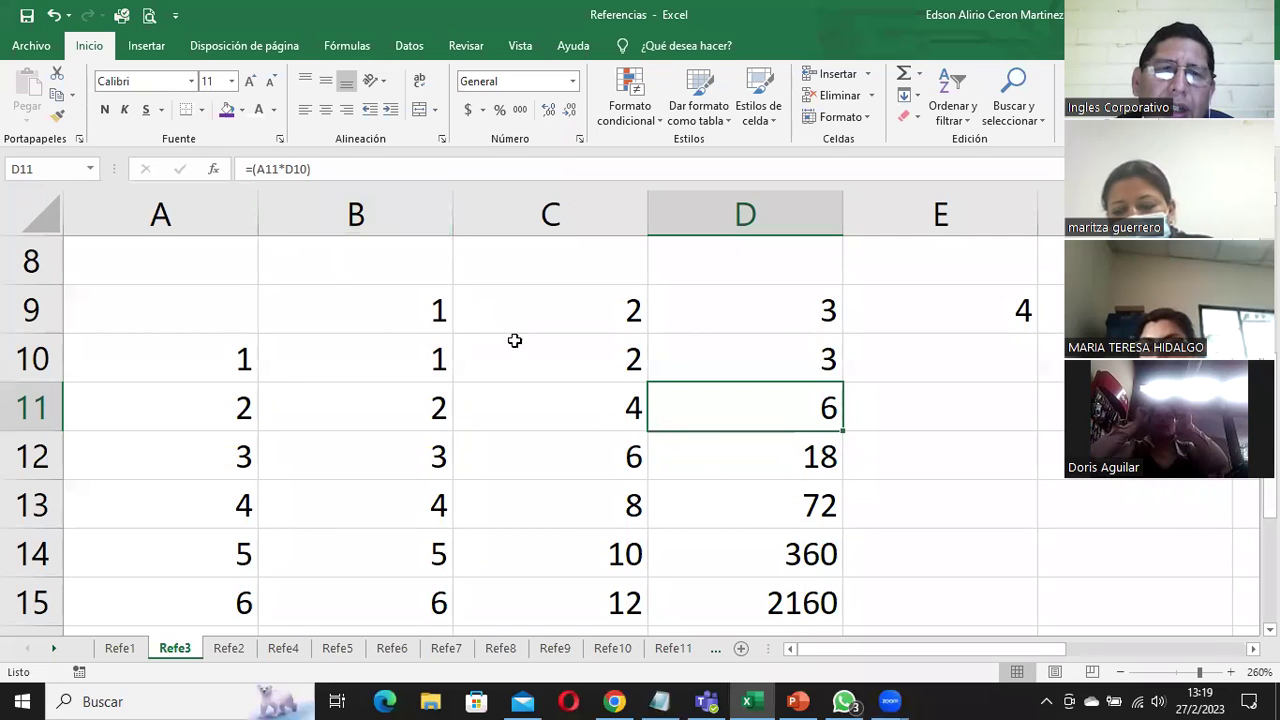
Inspect the cells referenced by the formulas in D12, D13 and D14, leaving the formulas unedited
double_click(708, 453)
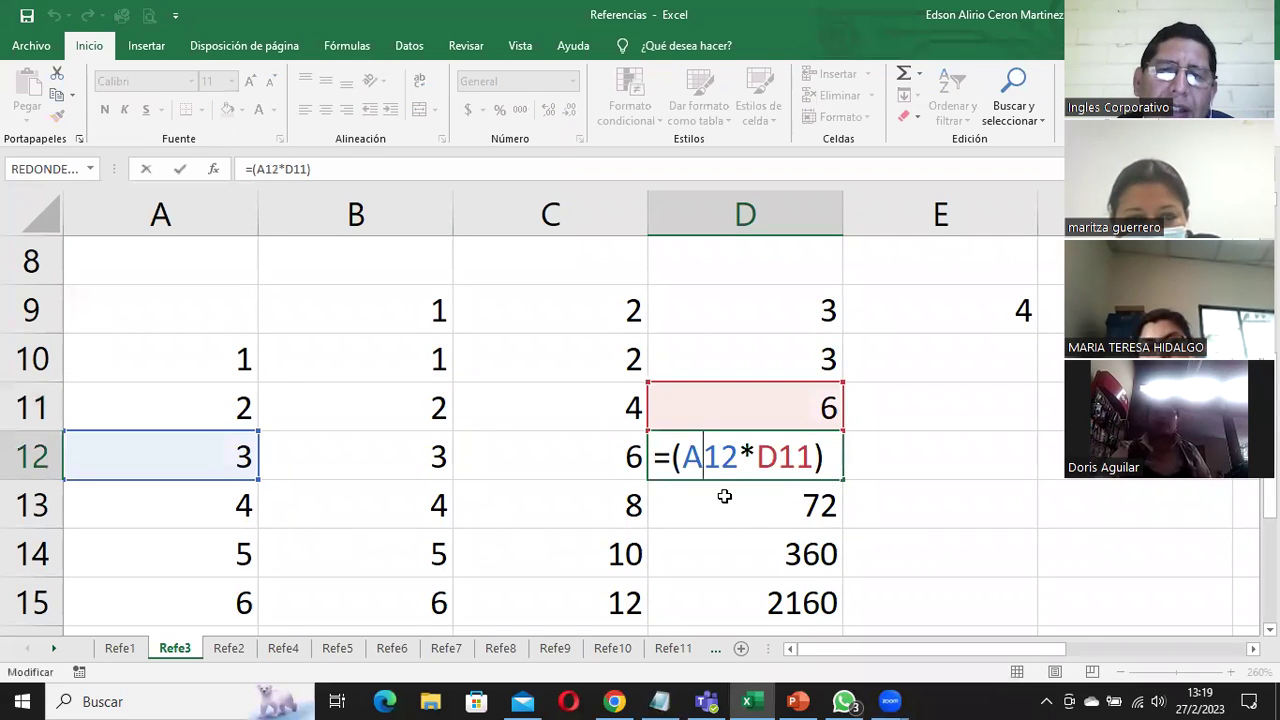
double_click(724, 496)
double_click(747, 556)
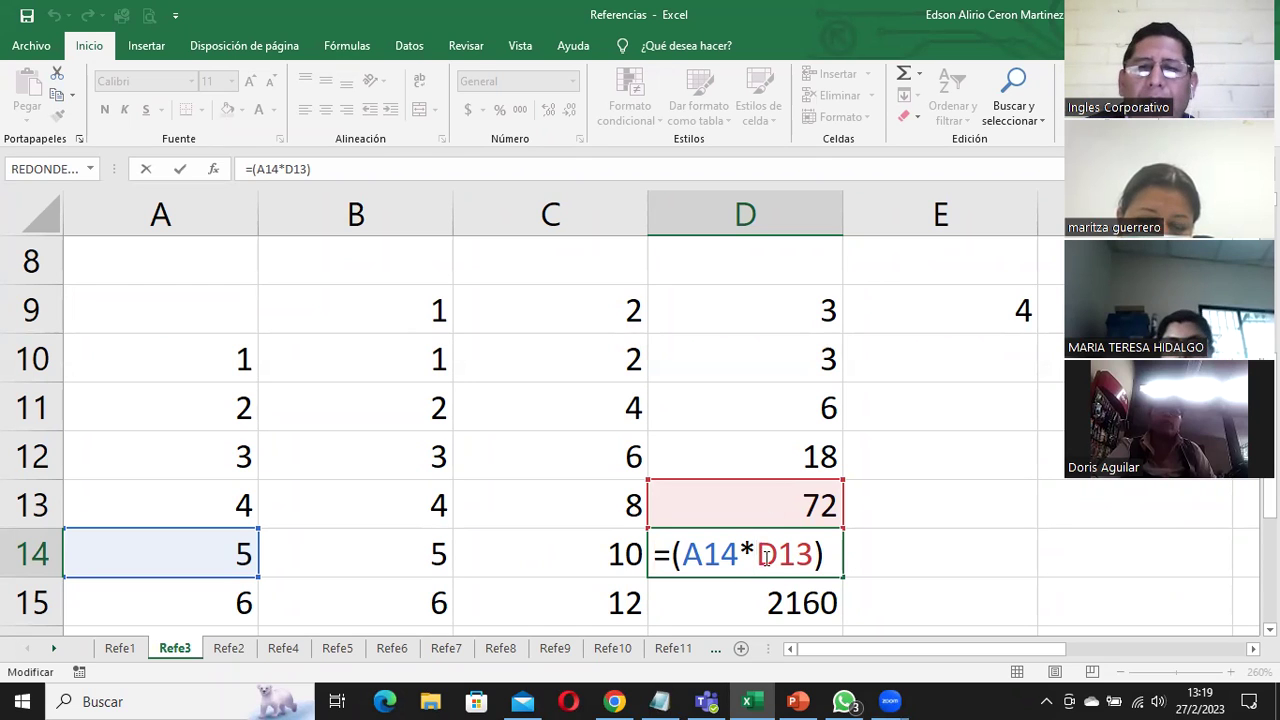
left_click(778, 362)
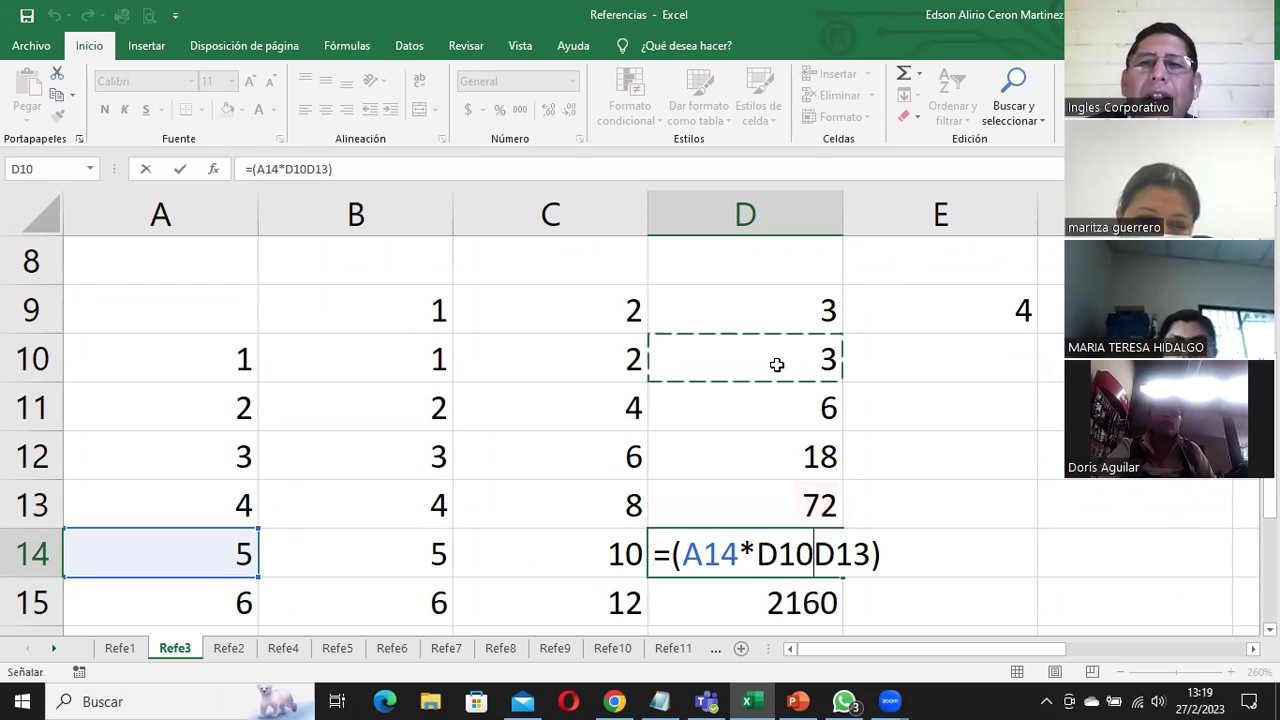
key("Escape")
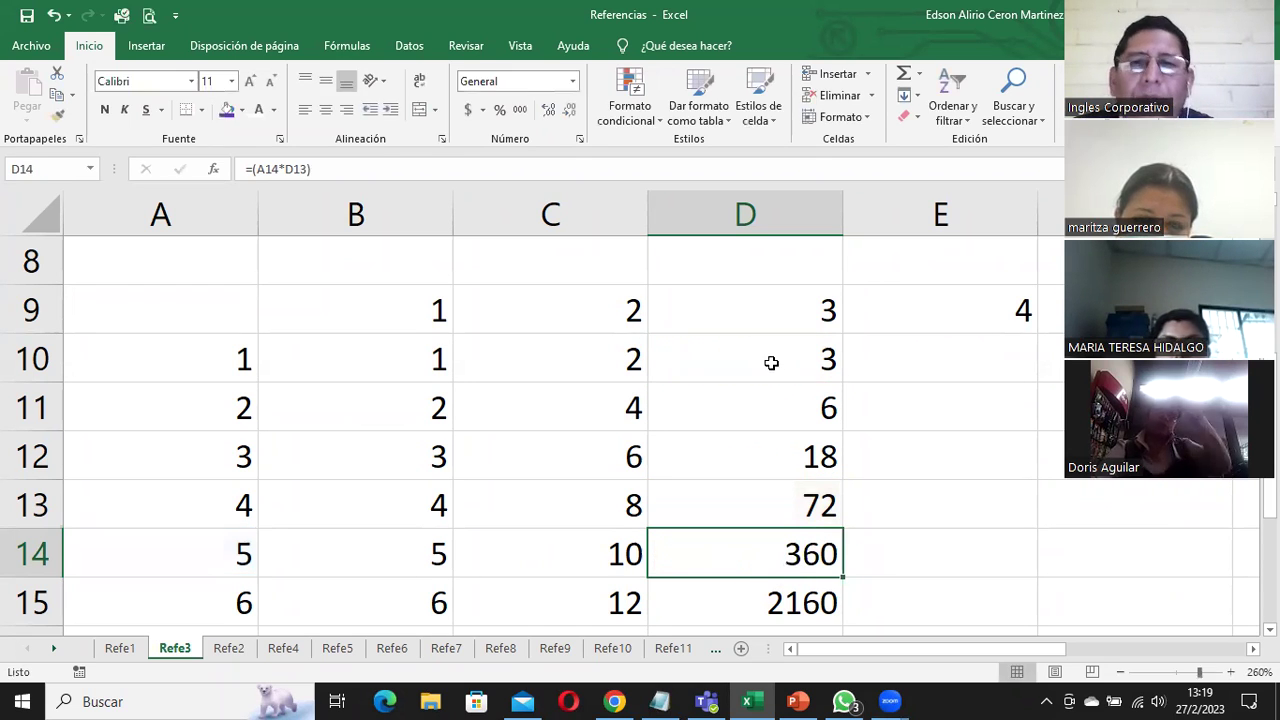
Make the header reference absolute so D10 holds =(A10*$D$9), and fill the formula down to D18
left_click(771, 362)
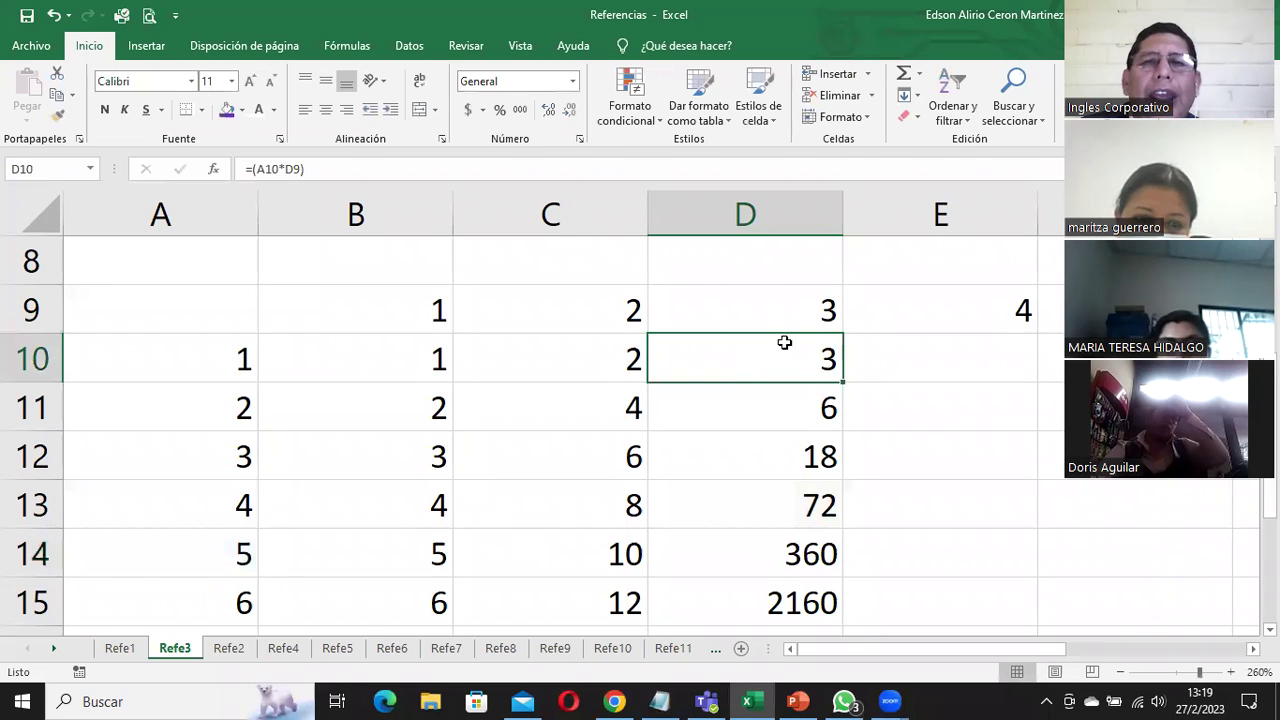
double_click(781, 350)
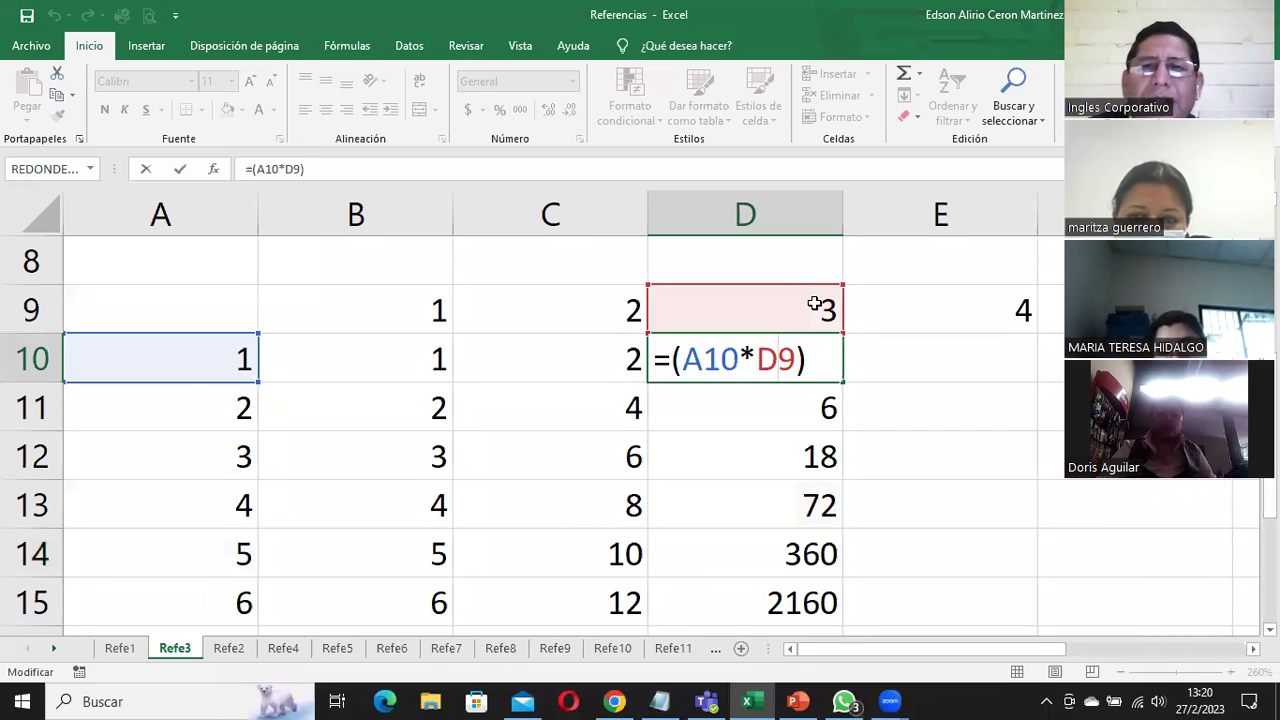
left_click(759, 352)
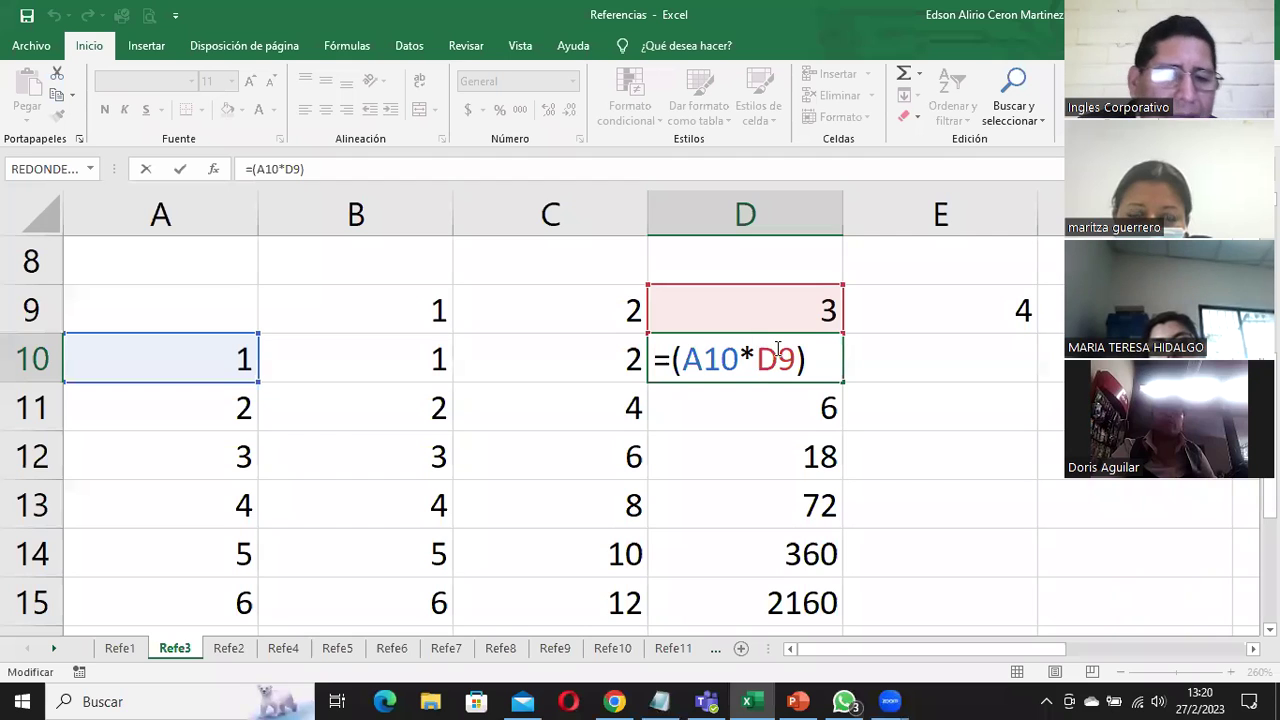
type("$D")
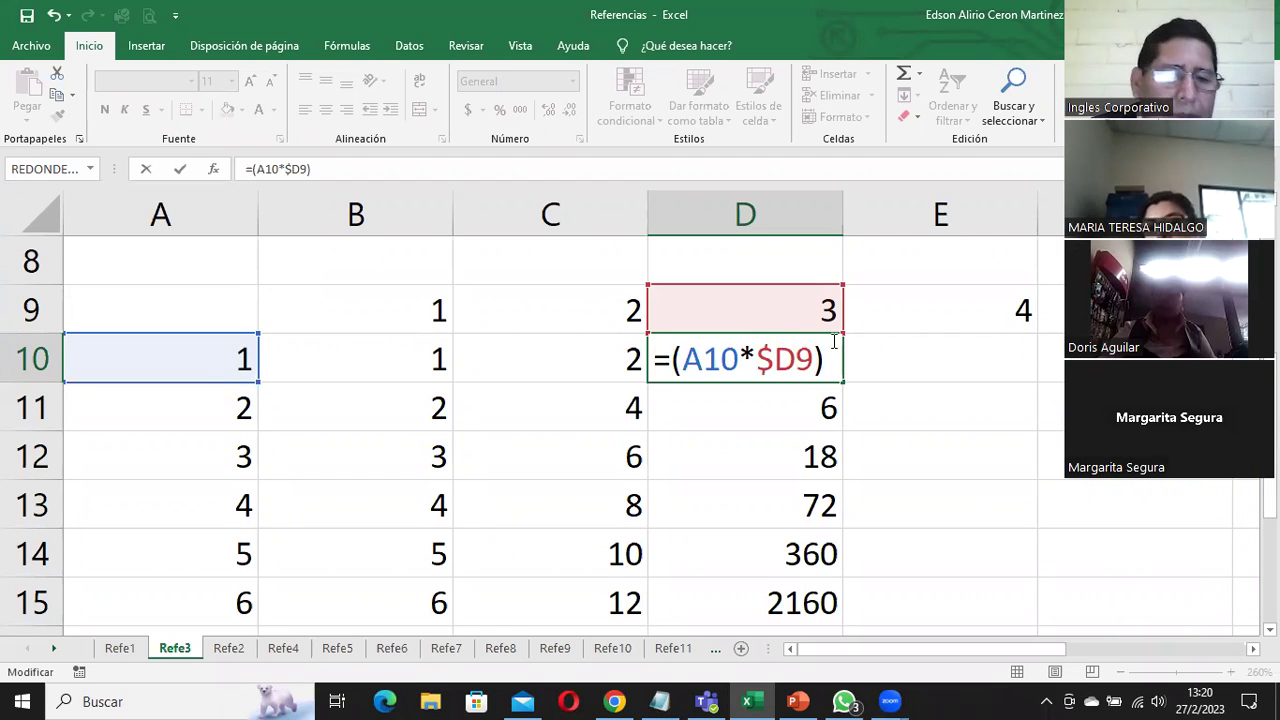
type("$")
key("Return")
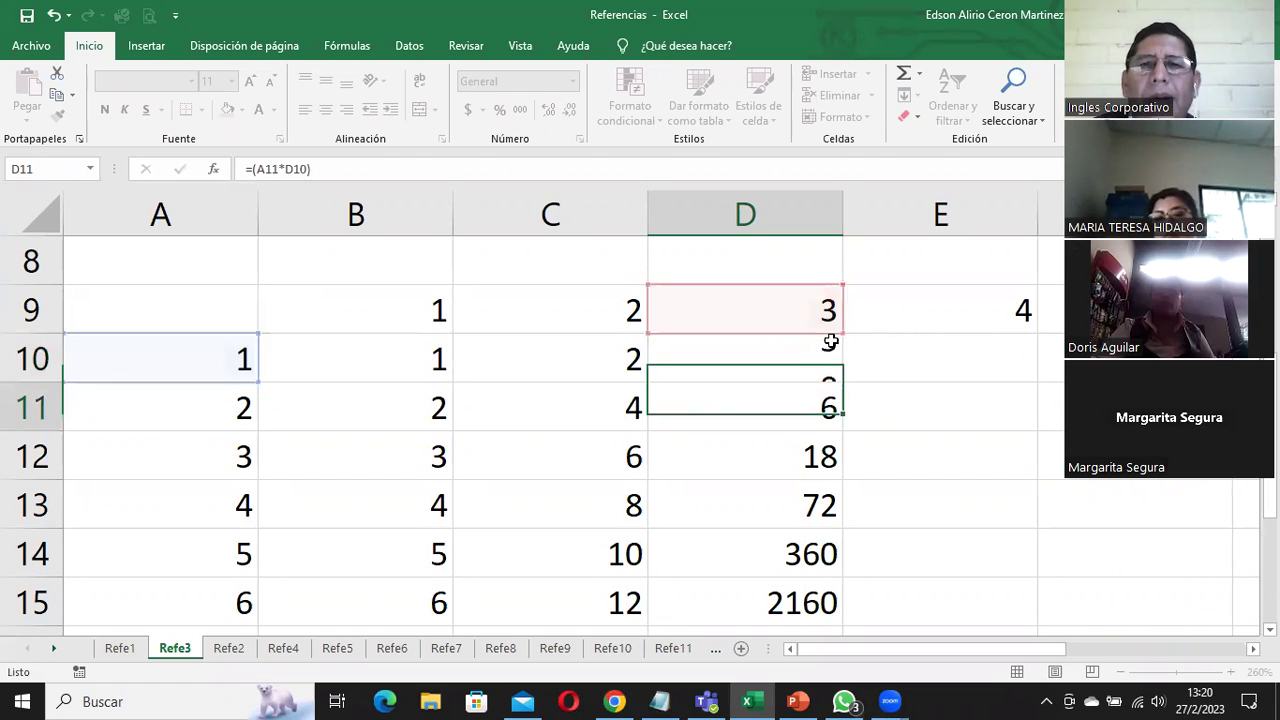
left_click(796, 342)
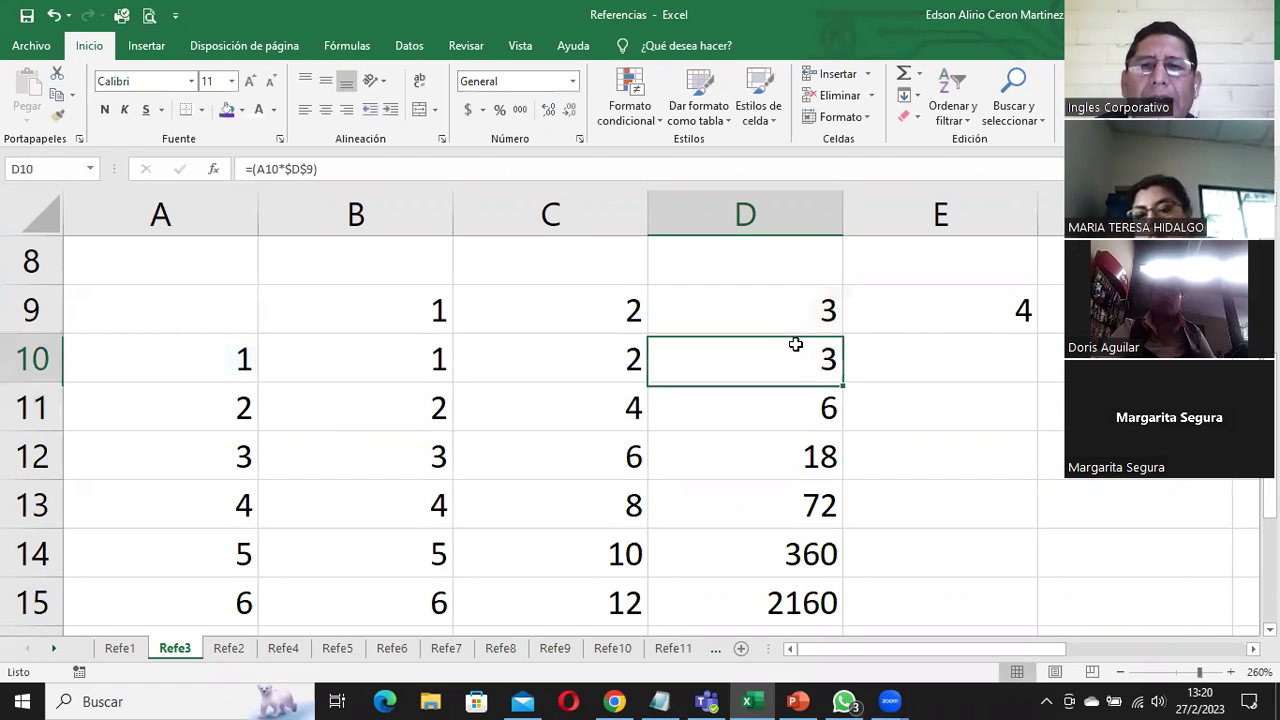
double_click(843, 381)
scroll(971, 471, "down", 1)
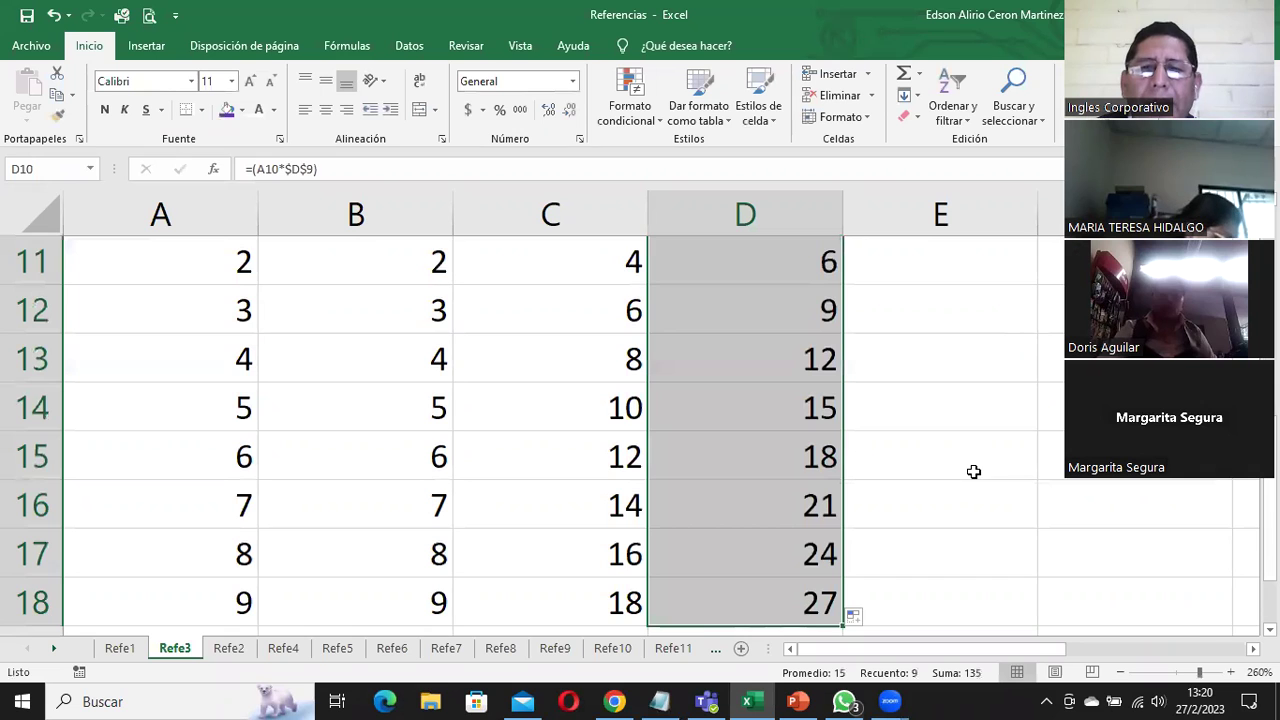
scroll(997, 306, "up", 1)
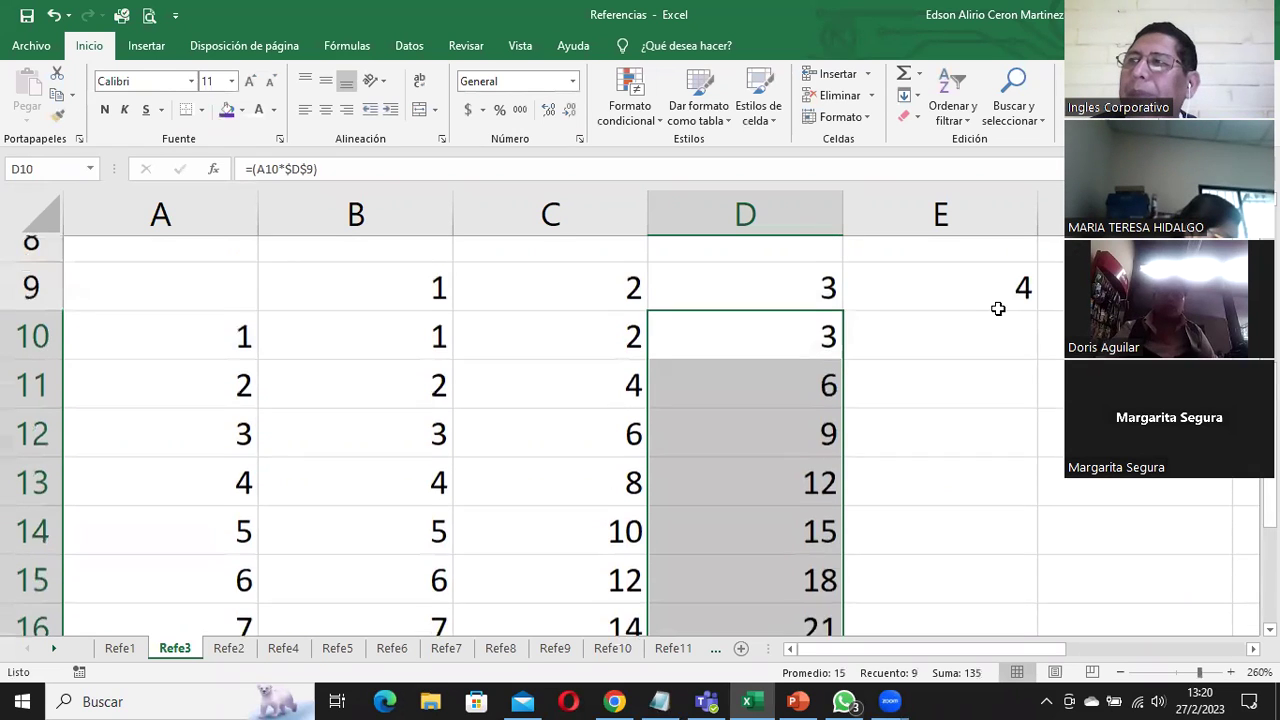
Inspect the cells referenced by the formulas in D11, D12 and D13, leaving the formulas unedited
left_click(743, 349)
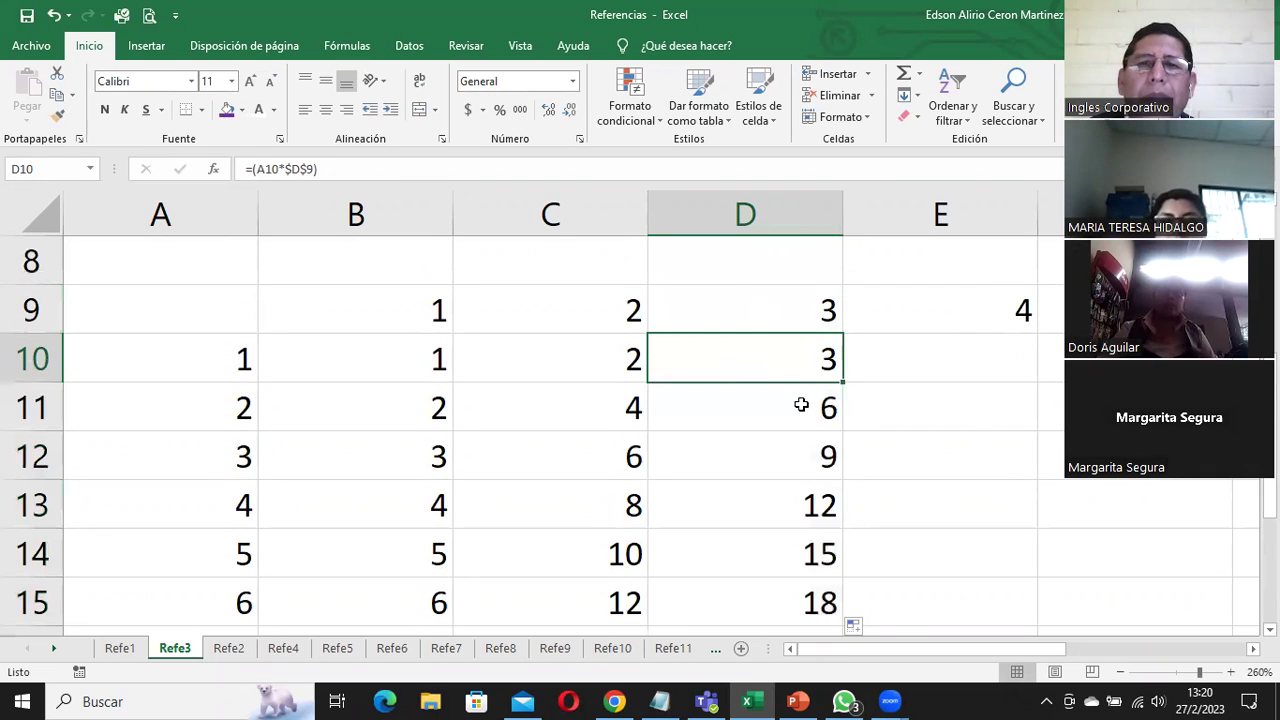
left_click(800, 405)
double_click(795, 408)
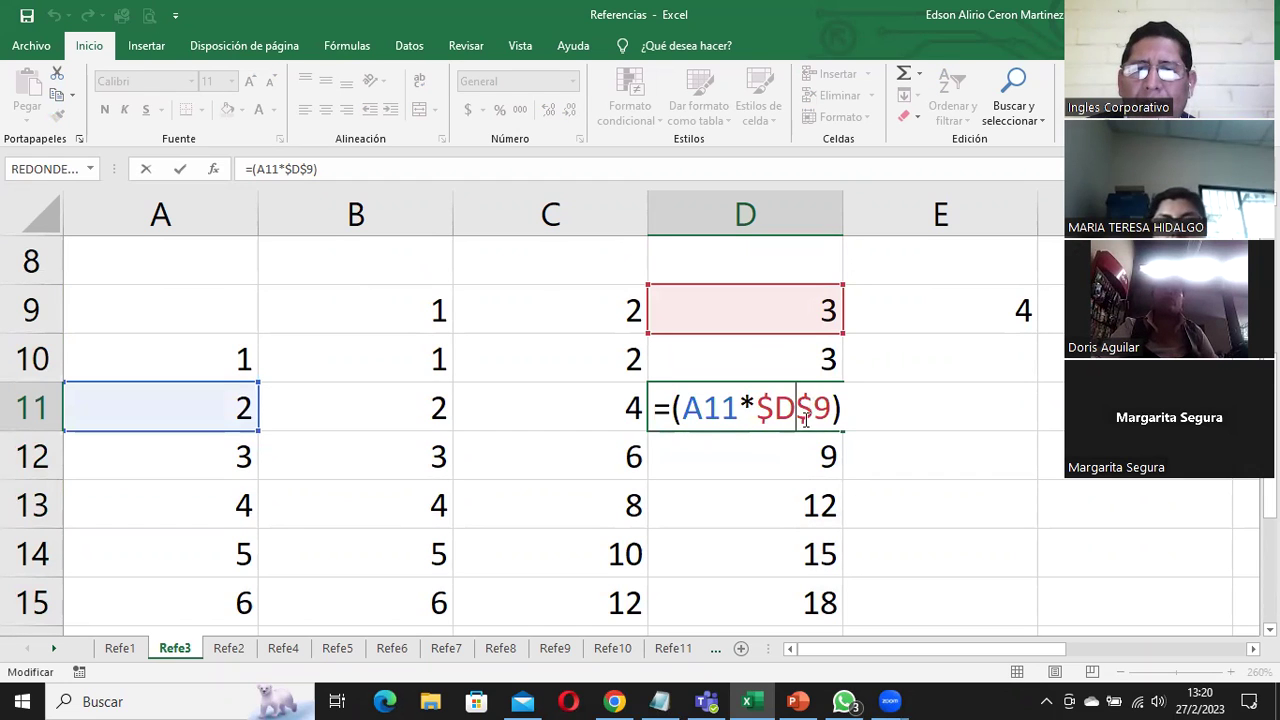
double_click(790, 450)
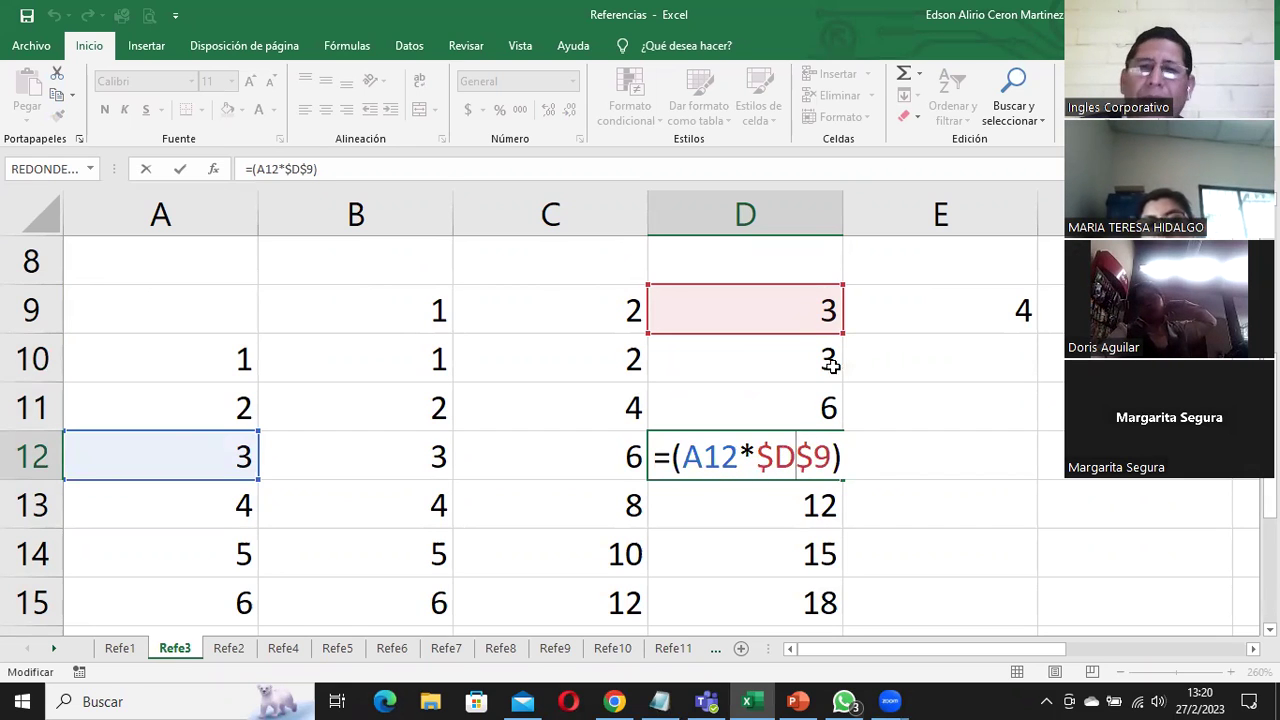
left_click(774, 511)
double_click(774, 511)
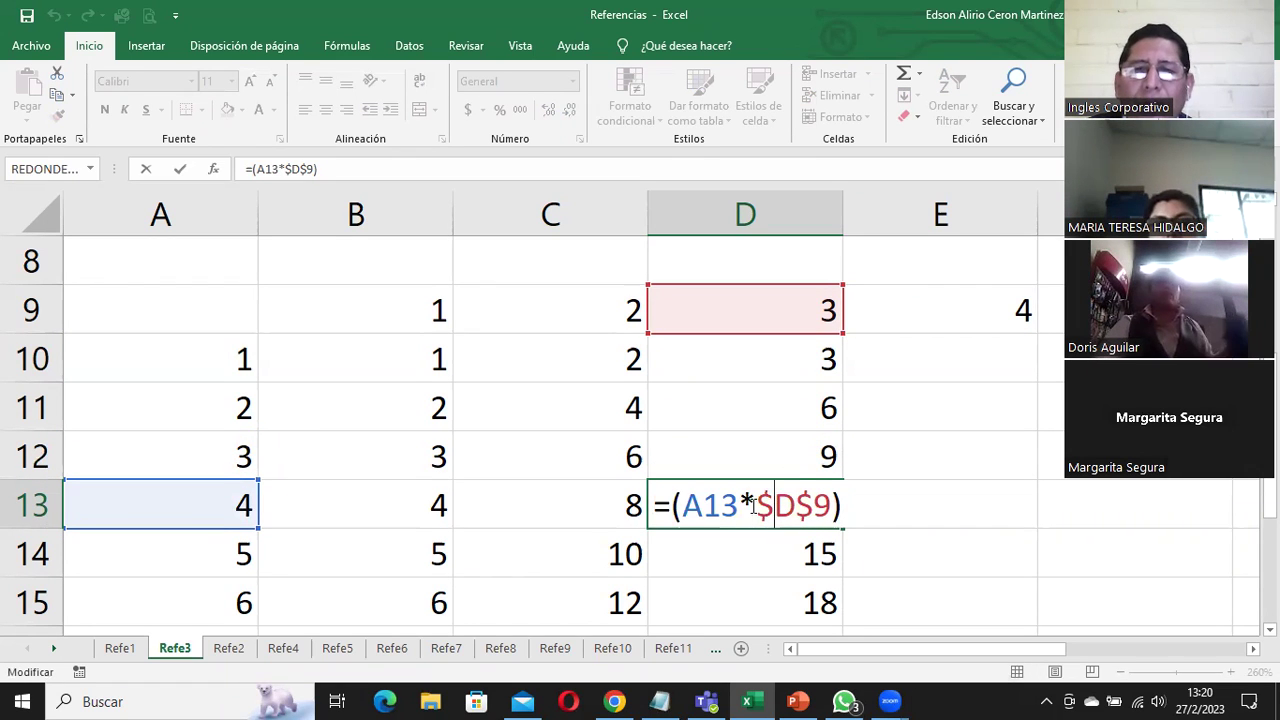
left_click_drag(756, 506, 836, 505)
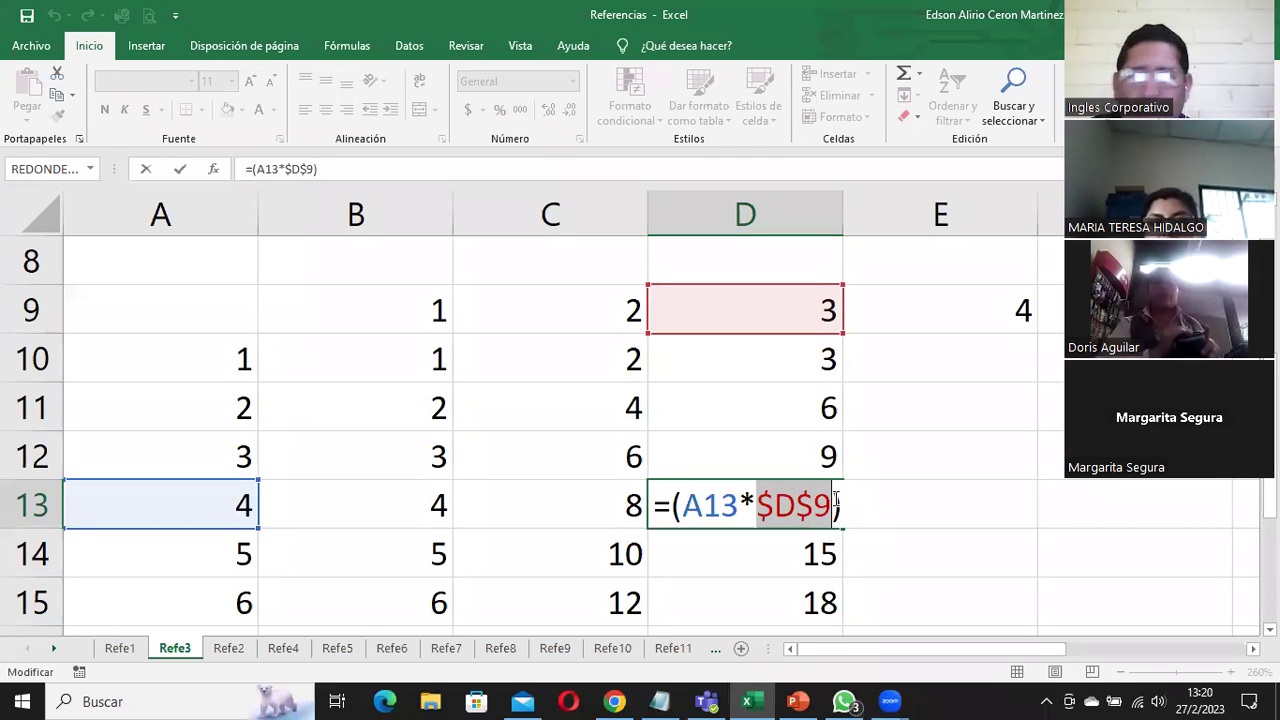
key("ctrl+Return")
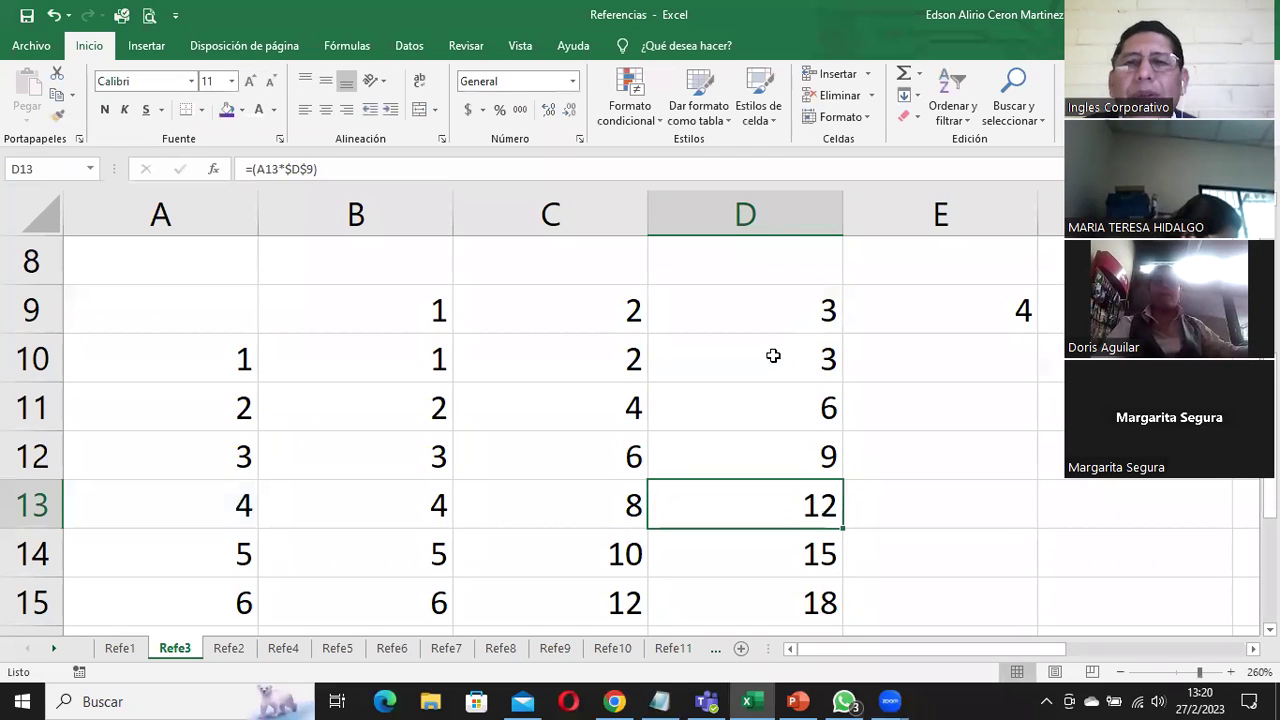
Change the header reference in D10 to a mixed one, giving =(A10*D$9), and fill the formula down column D
left_click(777, 318)
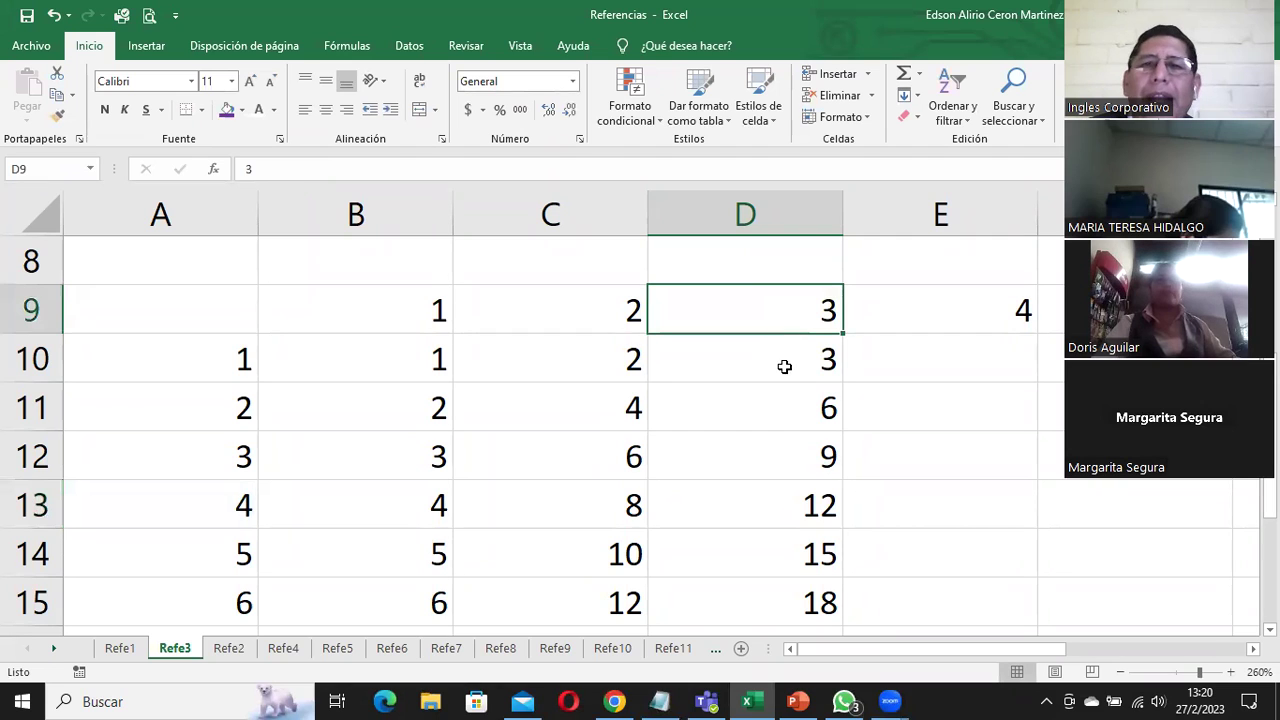
double_click(784, 367)
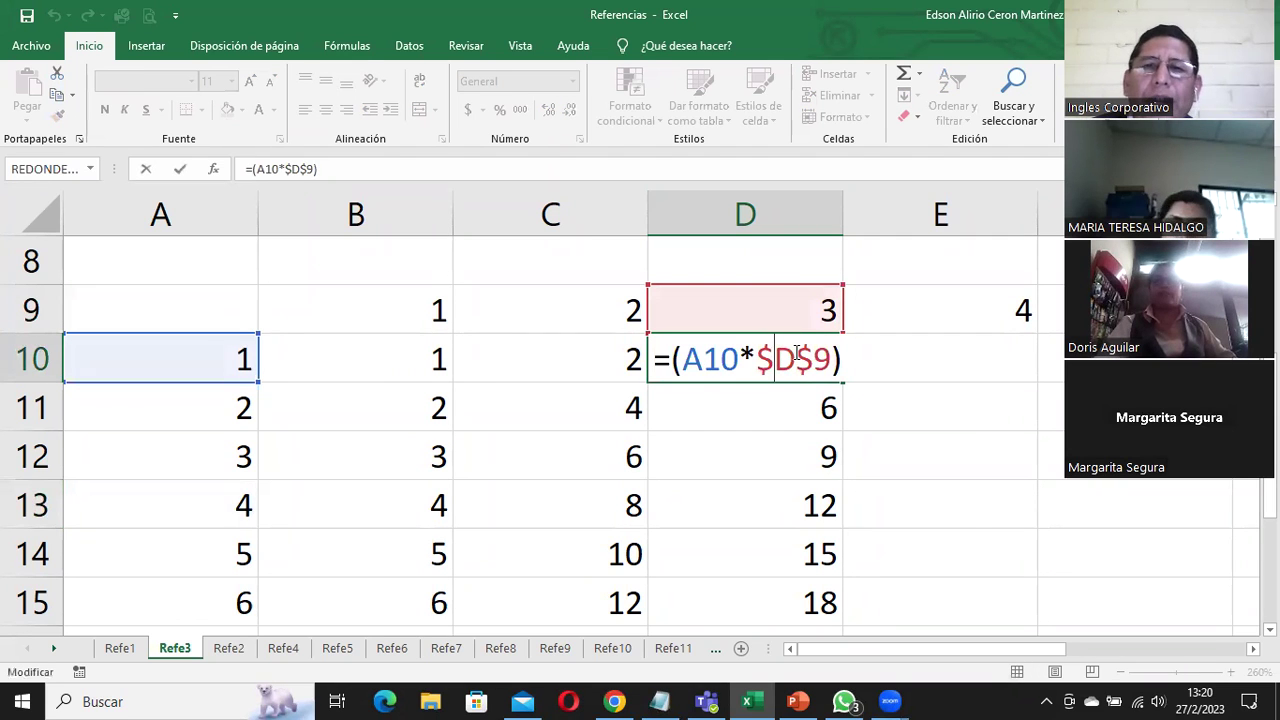
key("BackSpace")
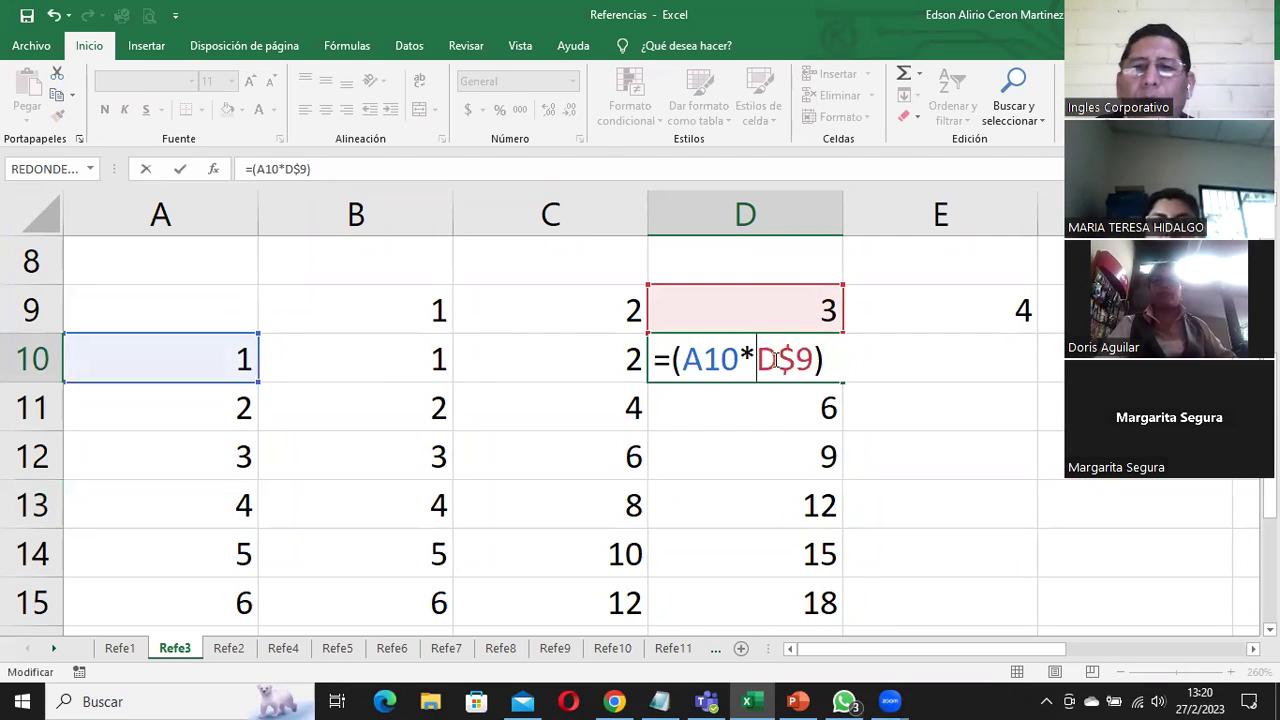
key("Return")
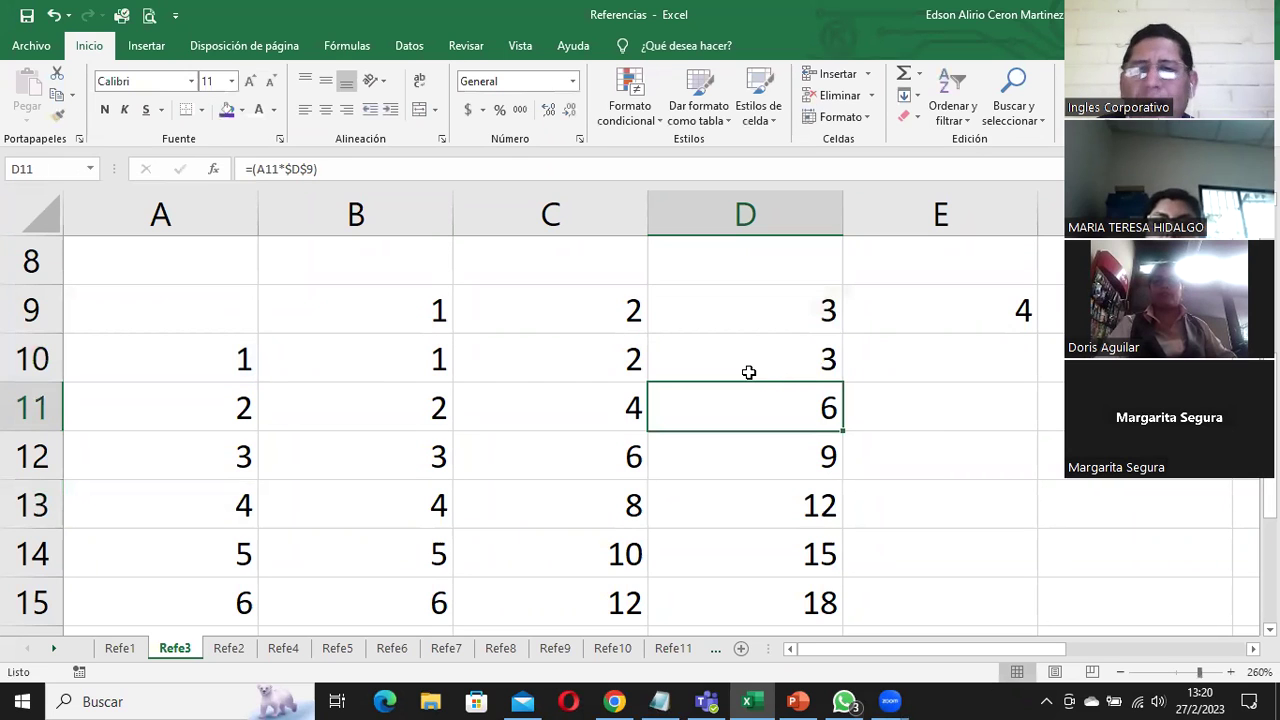
left_click(750, 372)
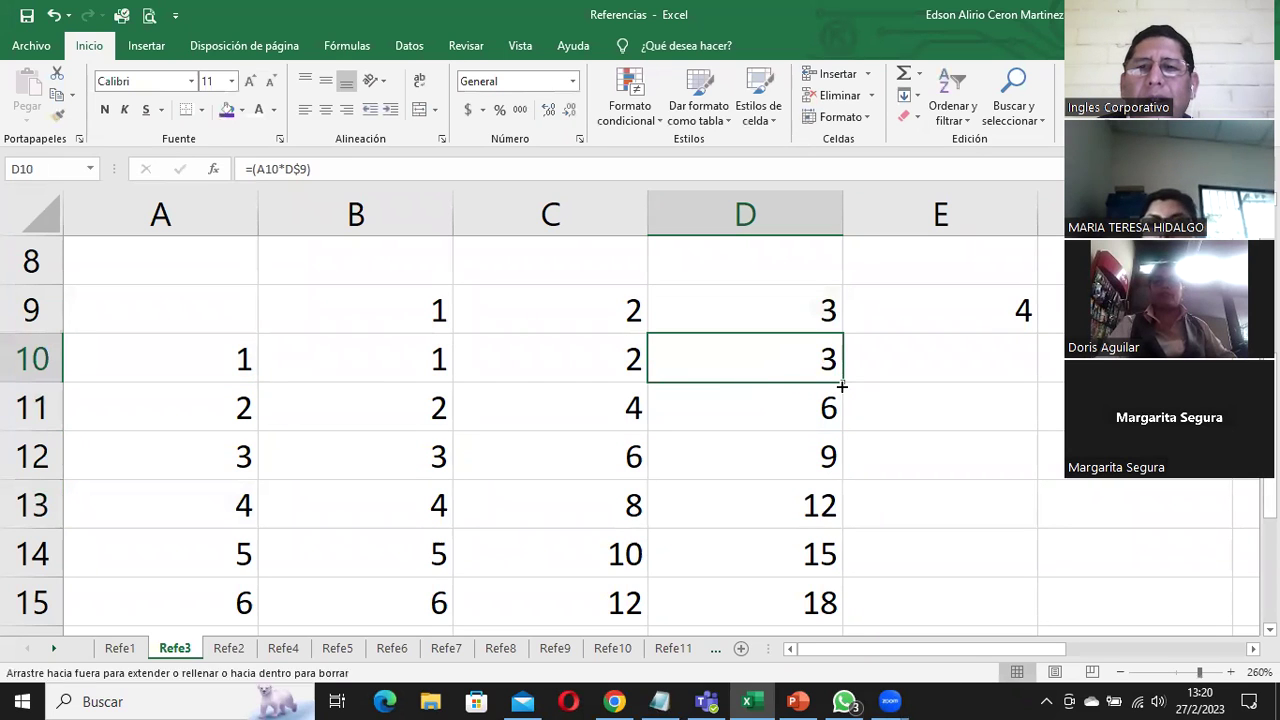
double_click(842, 386)
left_click(803, 359)
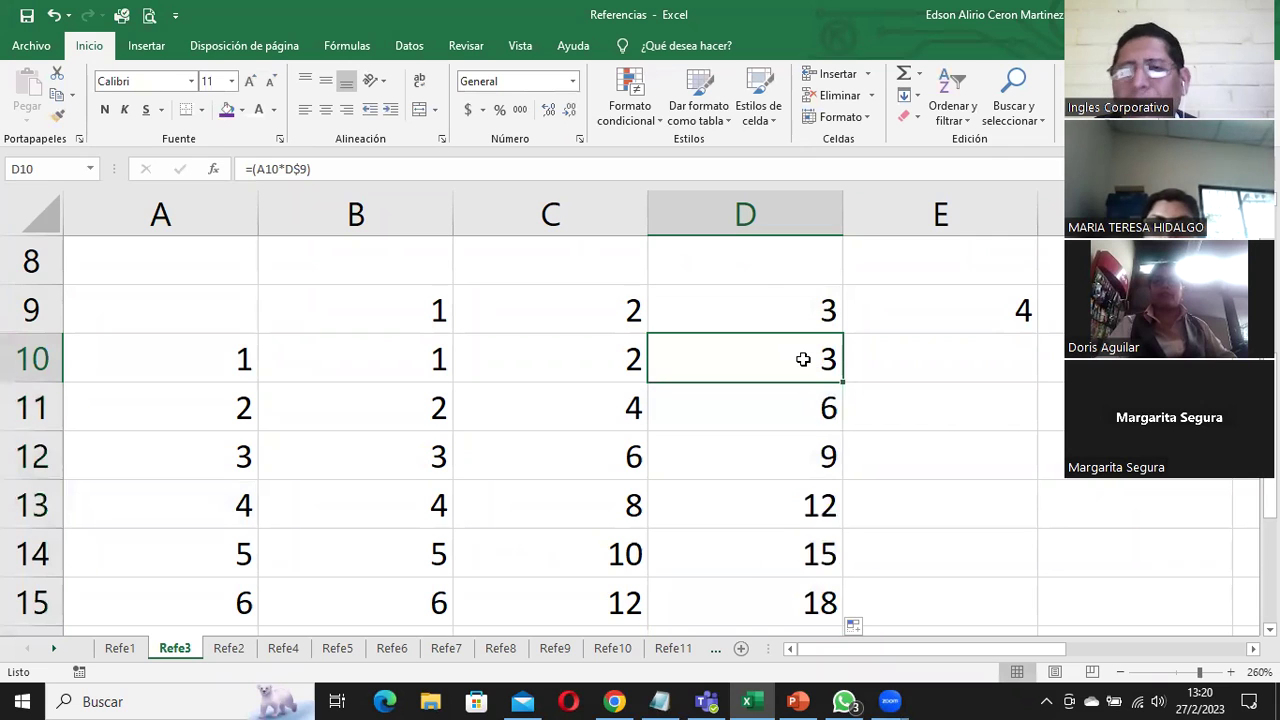
Examine the mixed reference D$9 in the D10 formula and the header cell it refers to
double_click(803, 359)
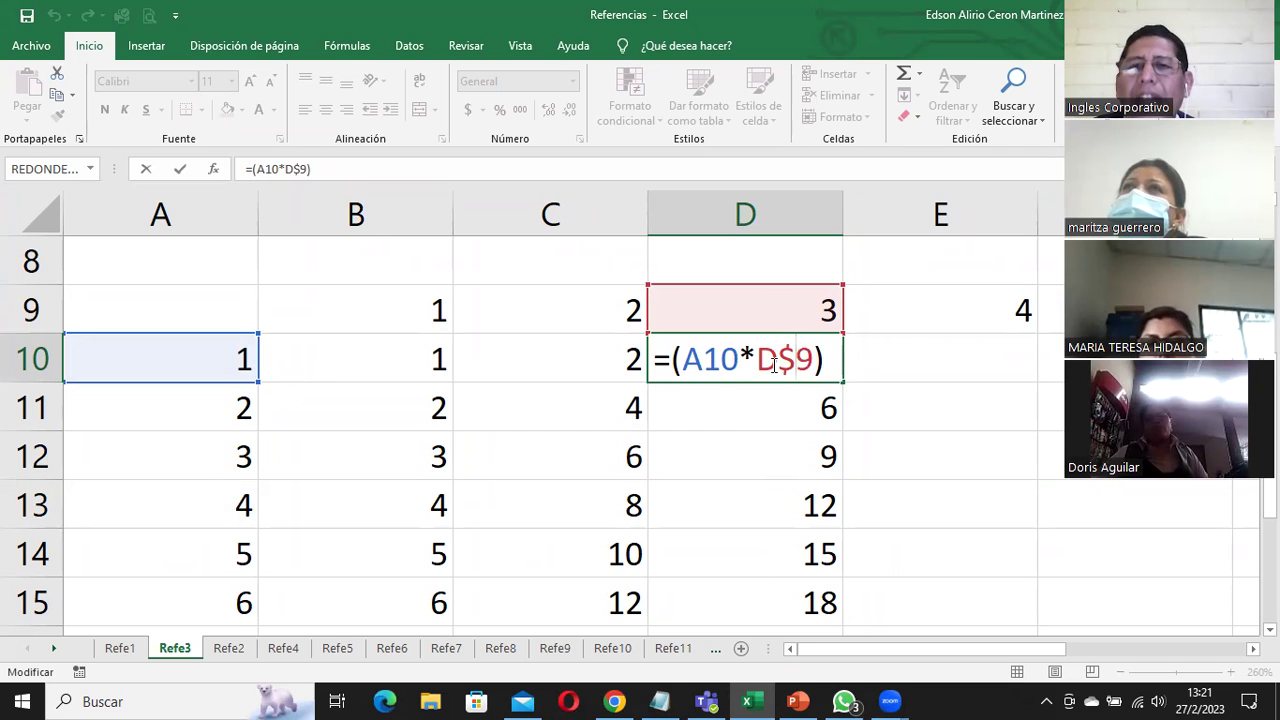
left_click_drag(755, 358, 815, 358)
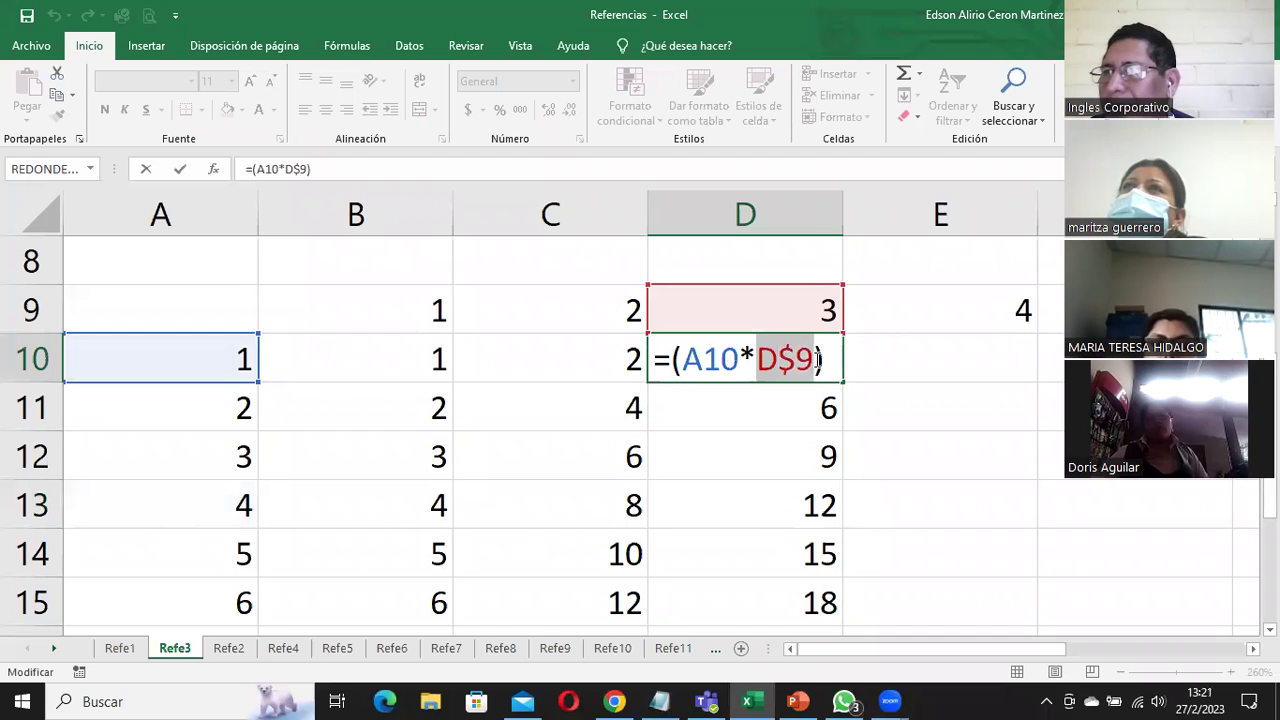
left_click(777, 362)
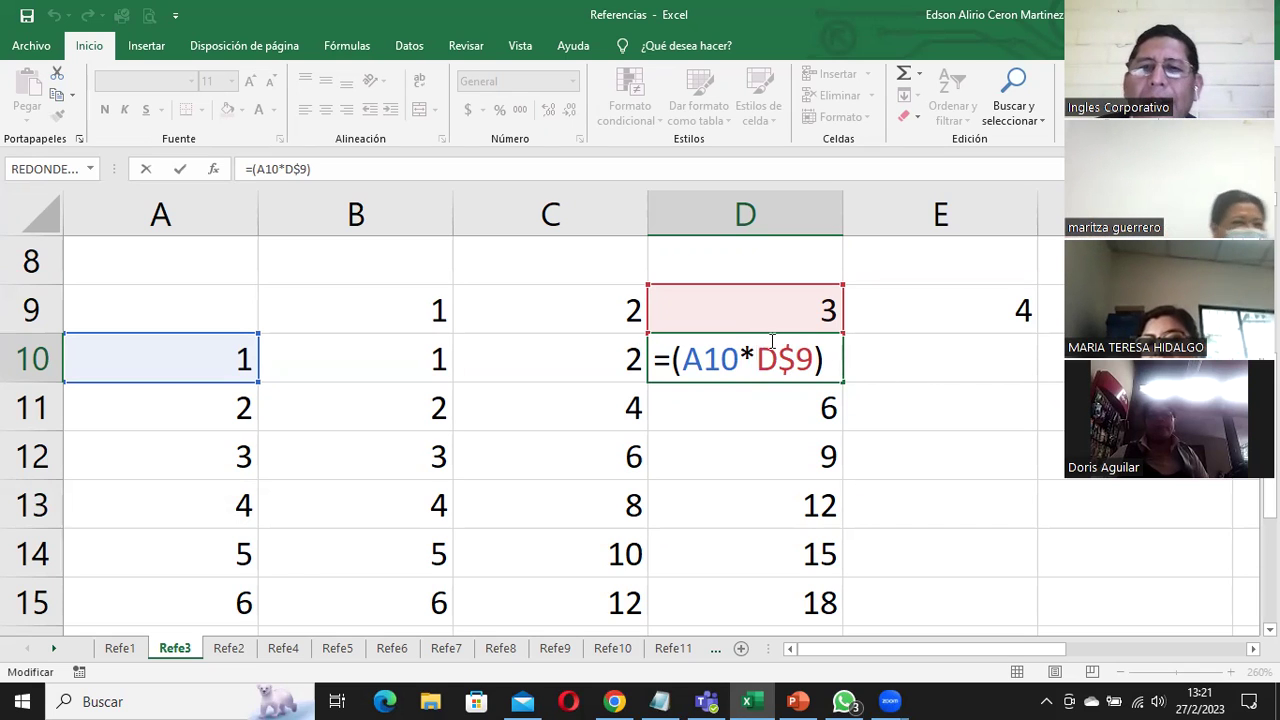
left_click_drag(766, 362, 806, 362)
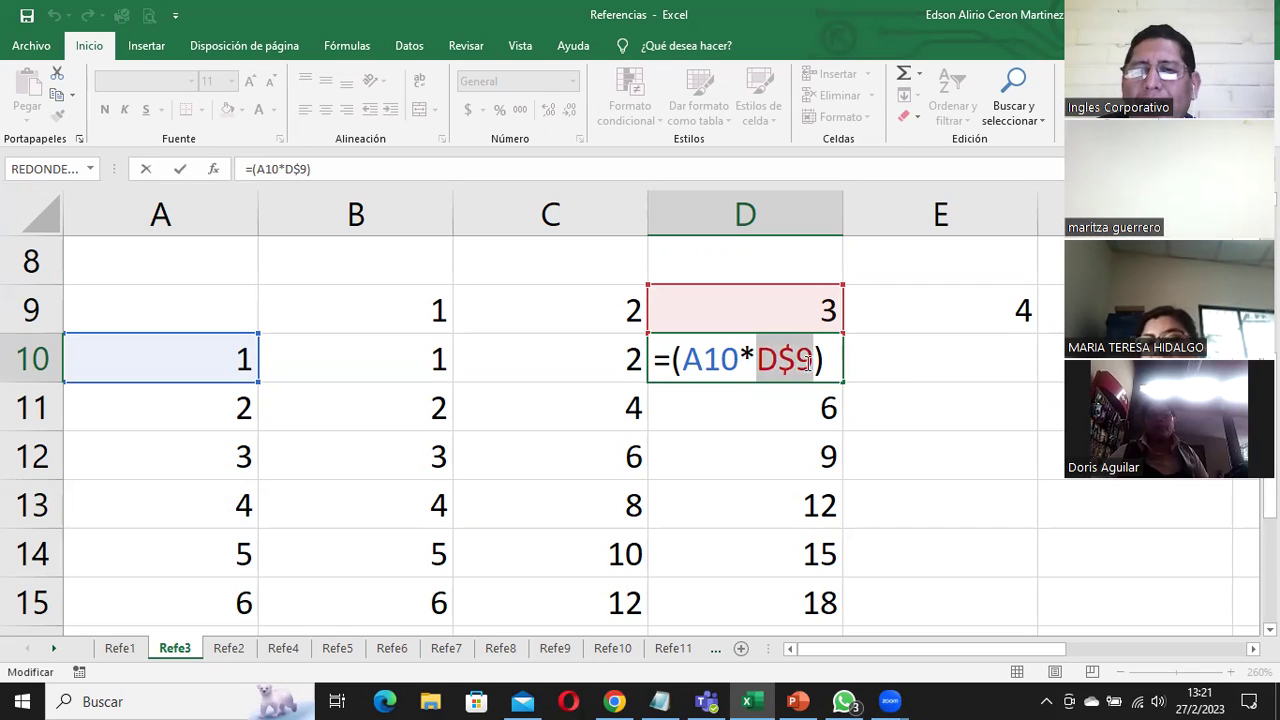
left_click(770, 360)
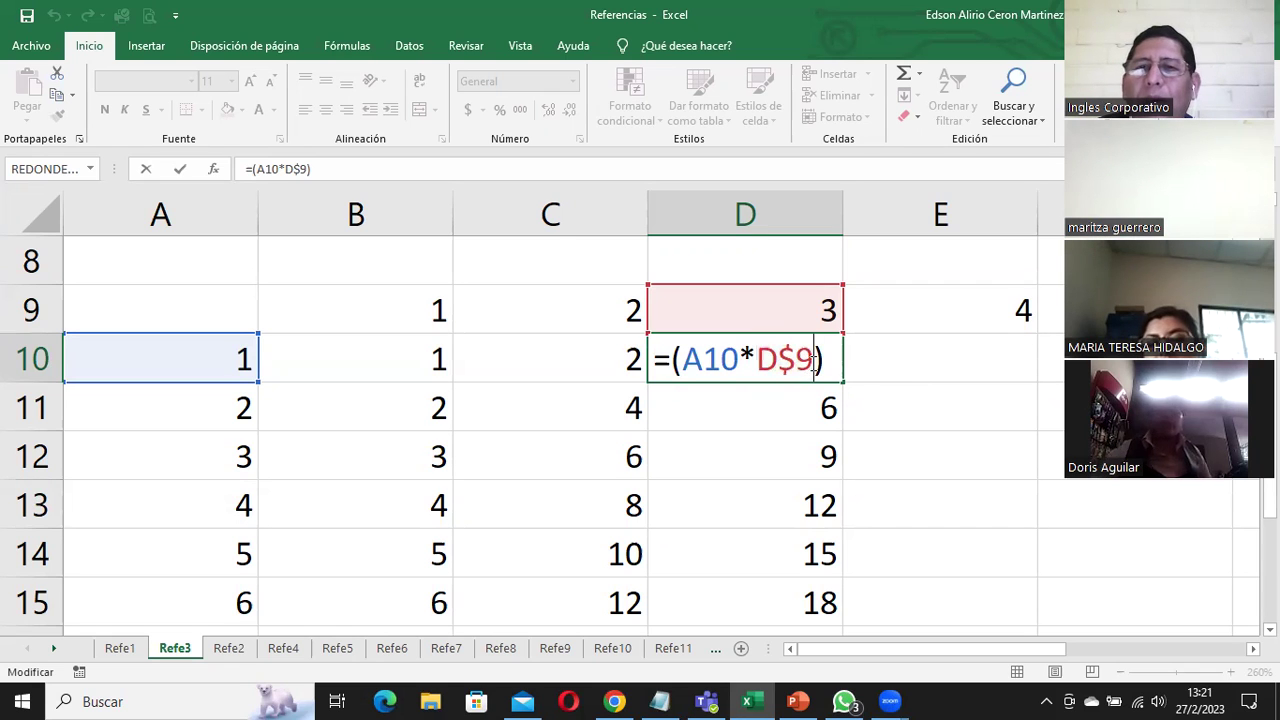
left_click_drag(760, 360, 813, 360)
left_click(789, 357)
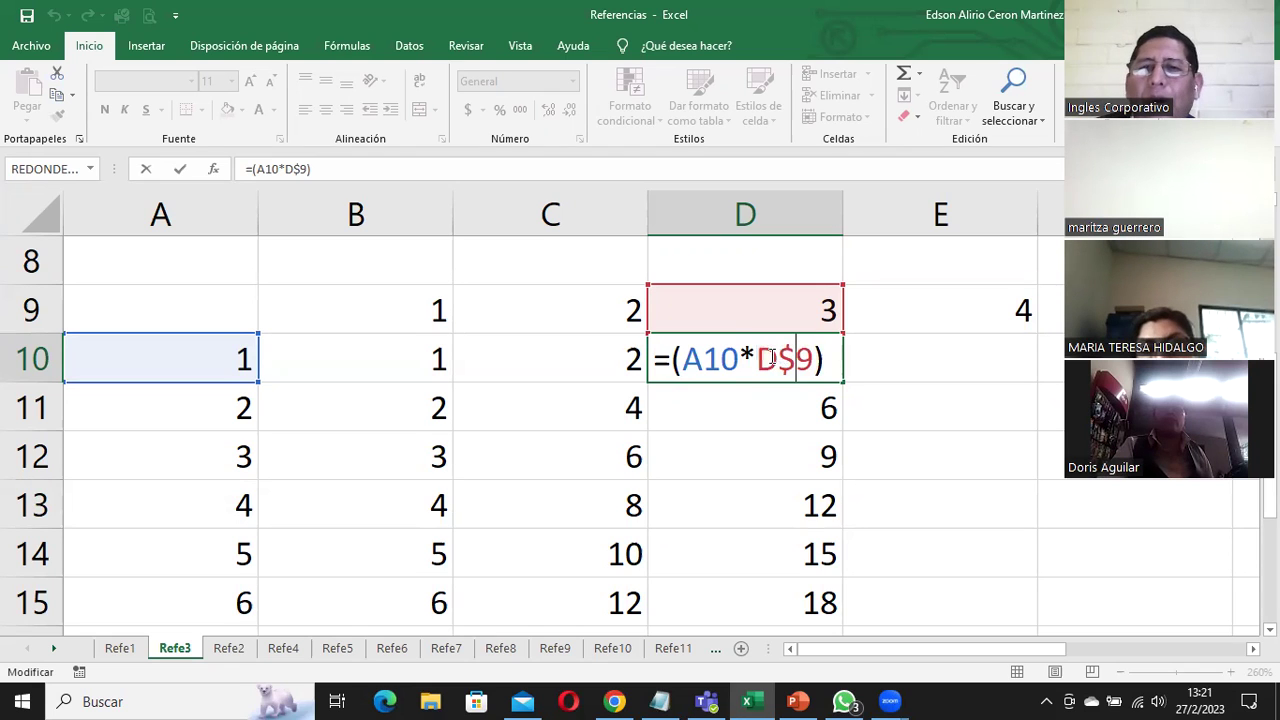
left_click_drag(757, 356, 816, 355)
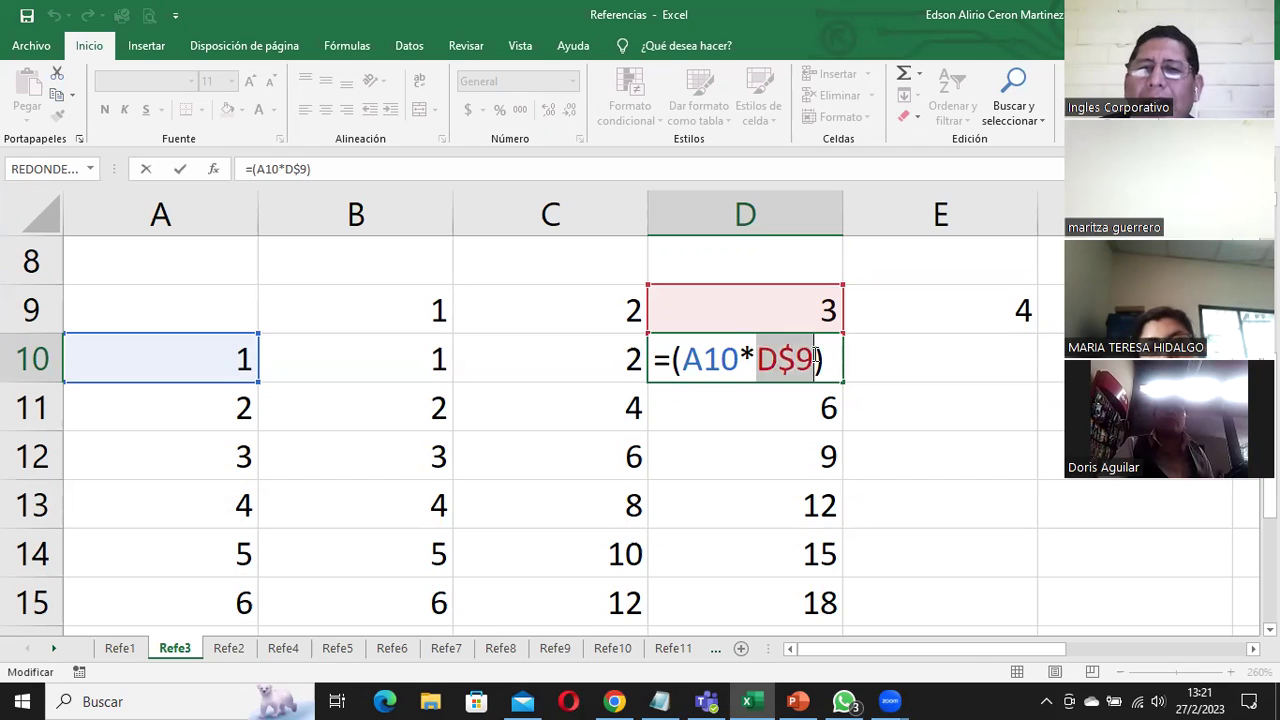
Make the header reference in D10 fully absolute so the formula reads =(A10*$D$9), and fill it down column D
left_click(803, 356)
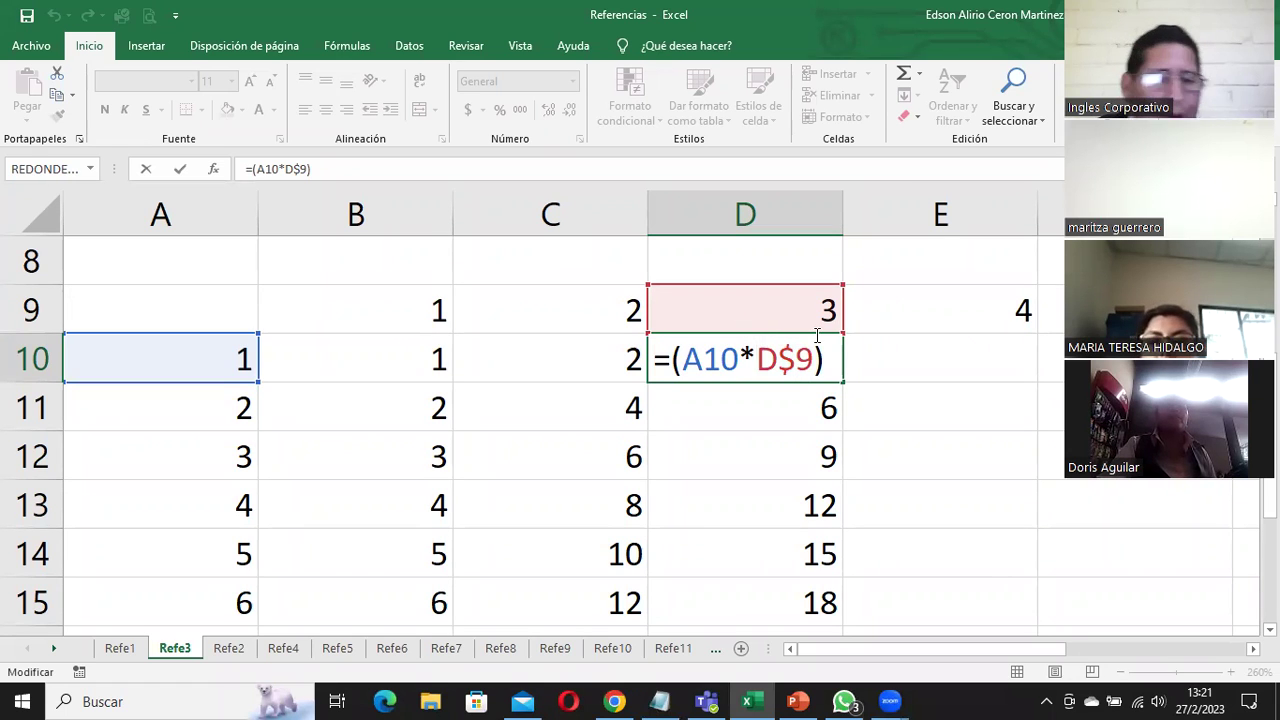
type("$")
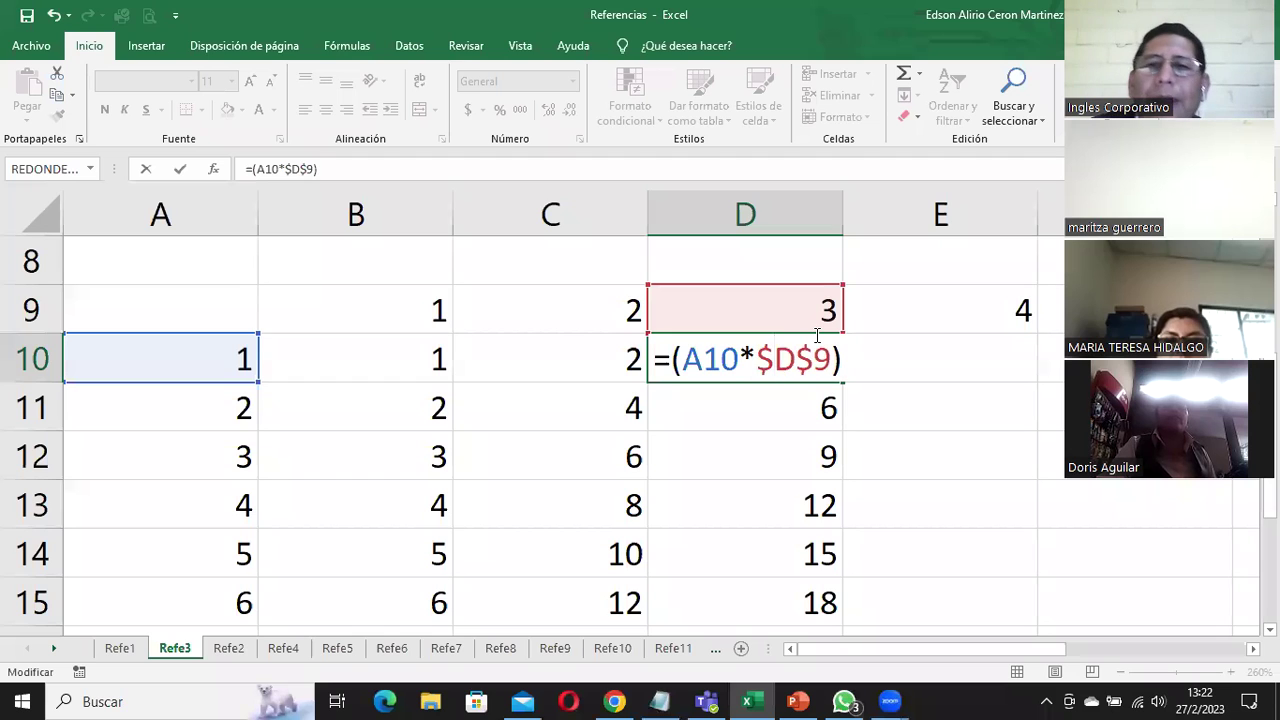
key("Return")
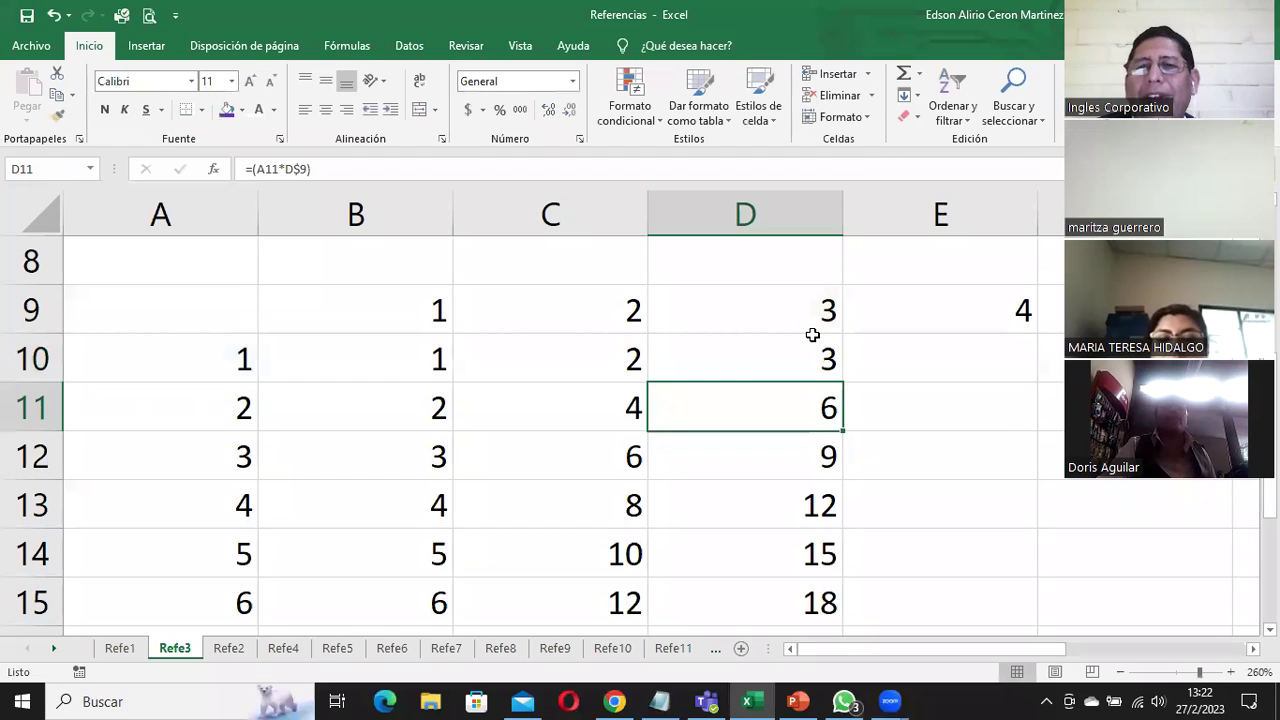
left_click(807, 358)
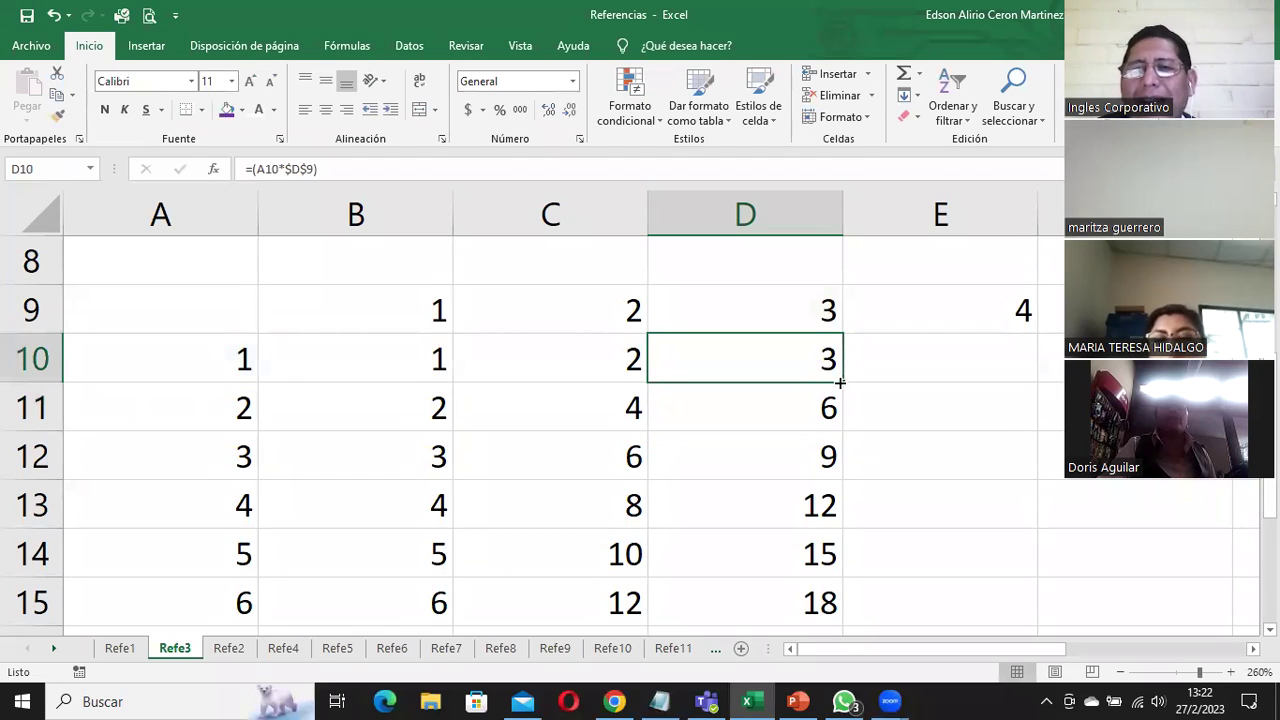
double_click(840, 382)
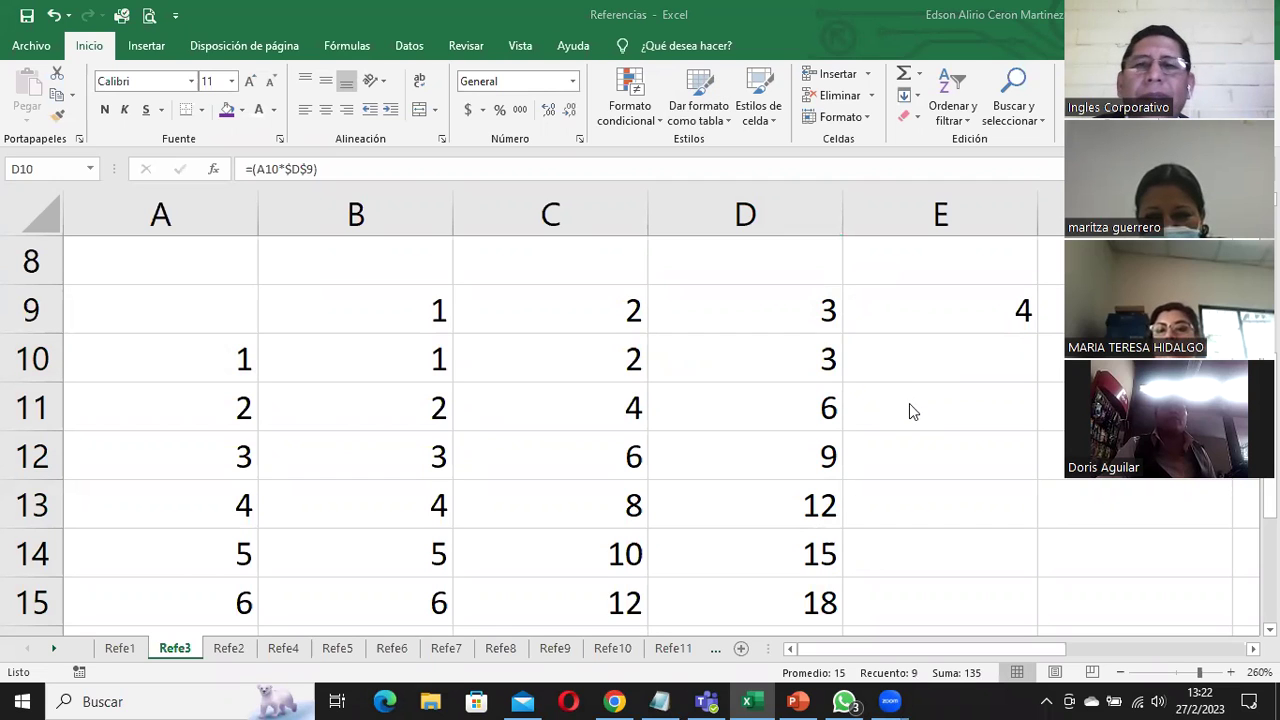
left_click(910, 352)
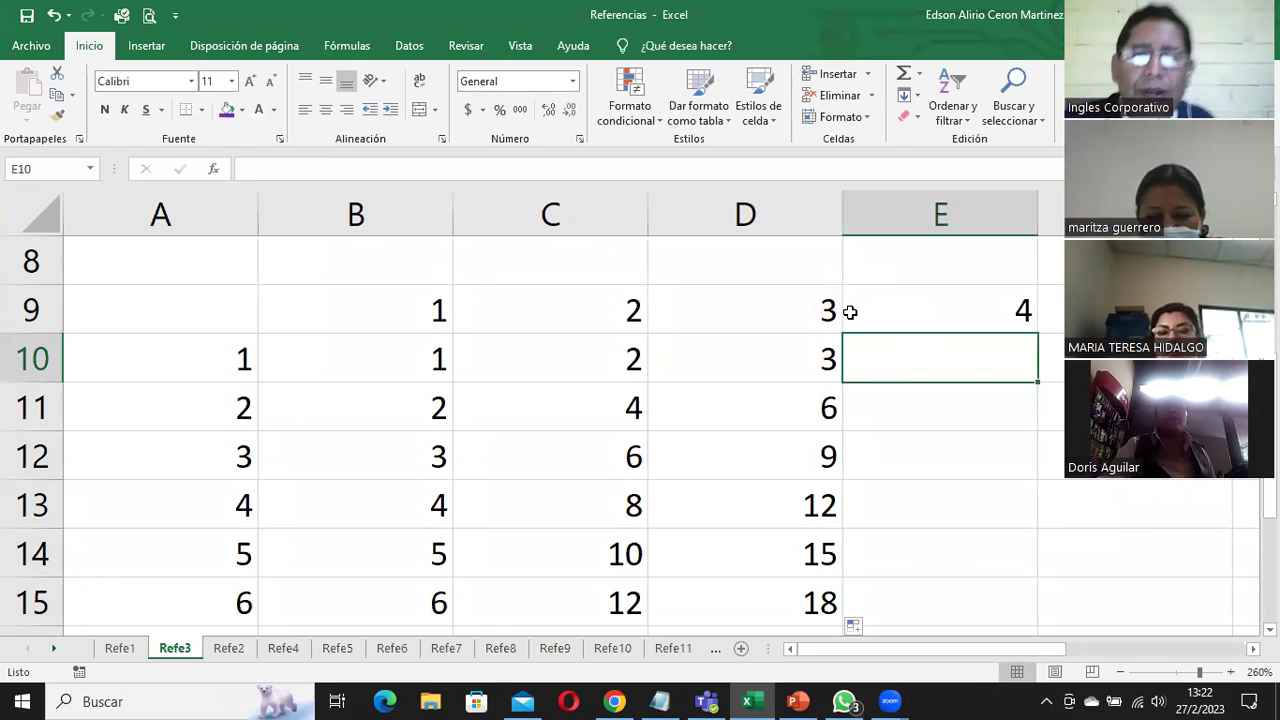
left_click_drag(969, 647, 1175, 647)
left_click_drag(967, 648, 872, 655)
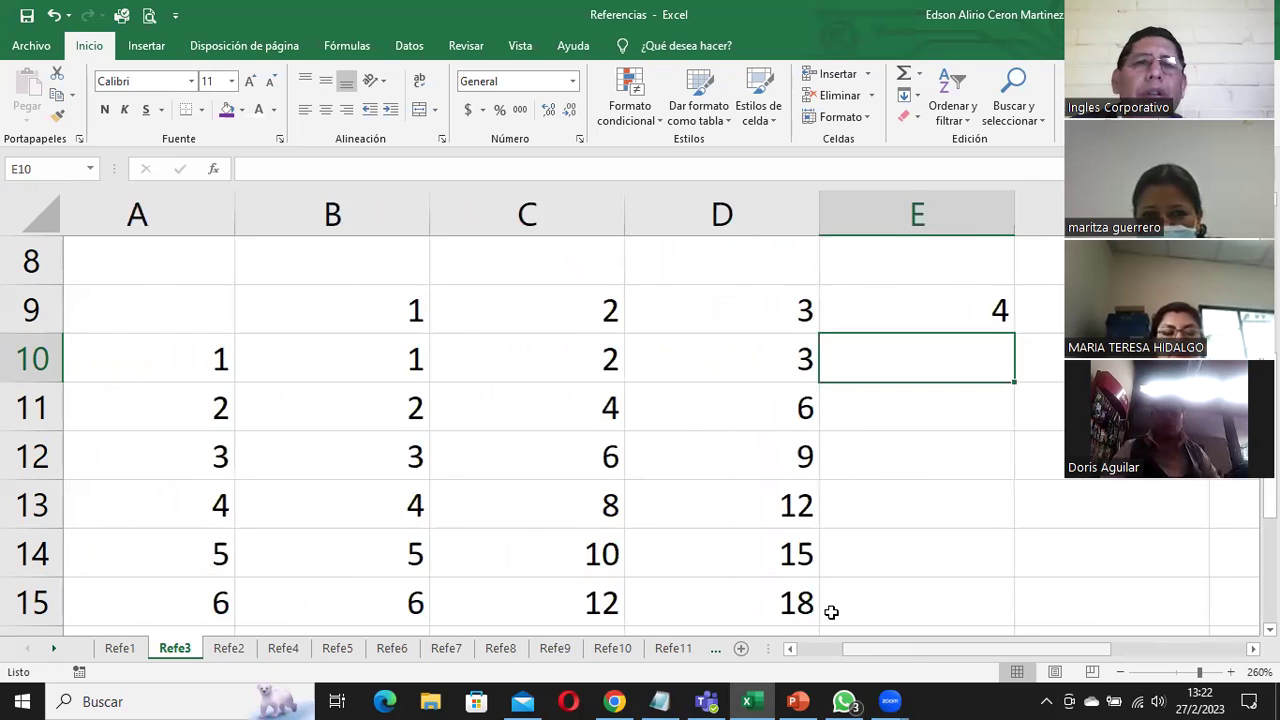
scroll(831, 612, "right", 1)
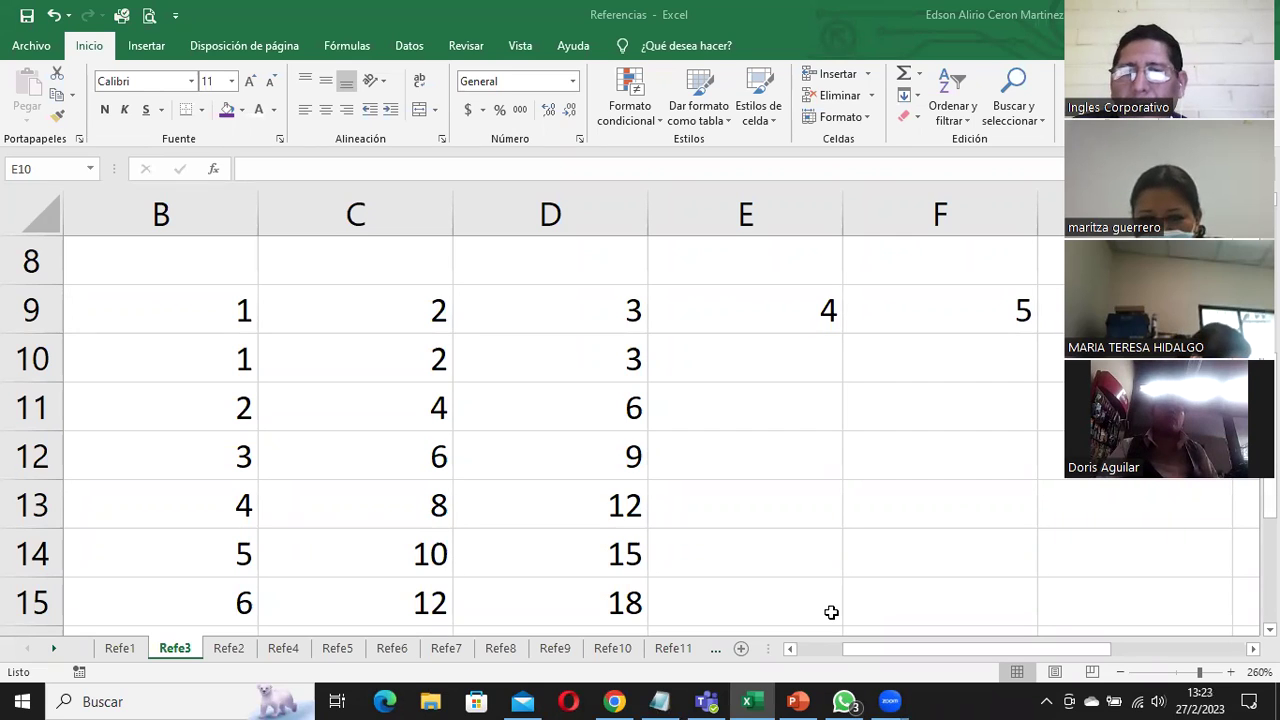
Switch to the PowerPoint slide and highlight the absolute example $B$7 and the mixed examples $B7 o B$7
left_click(797, 701)
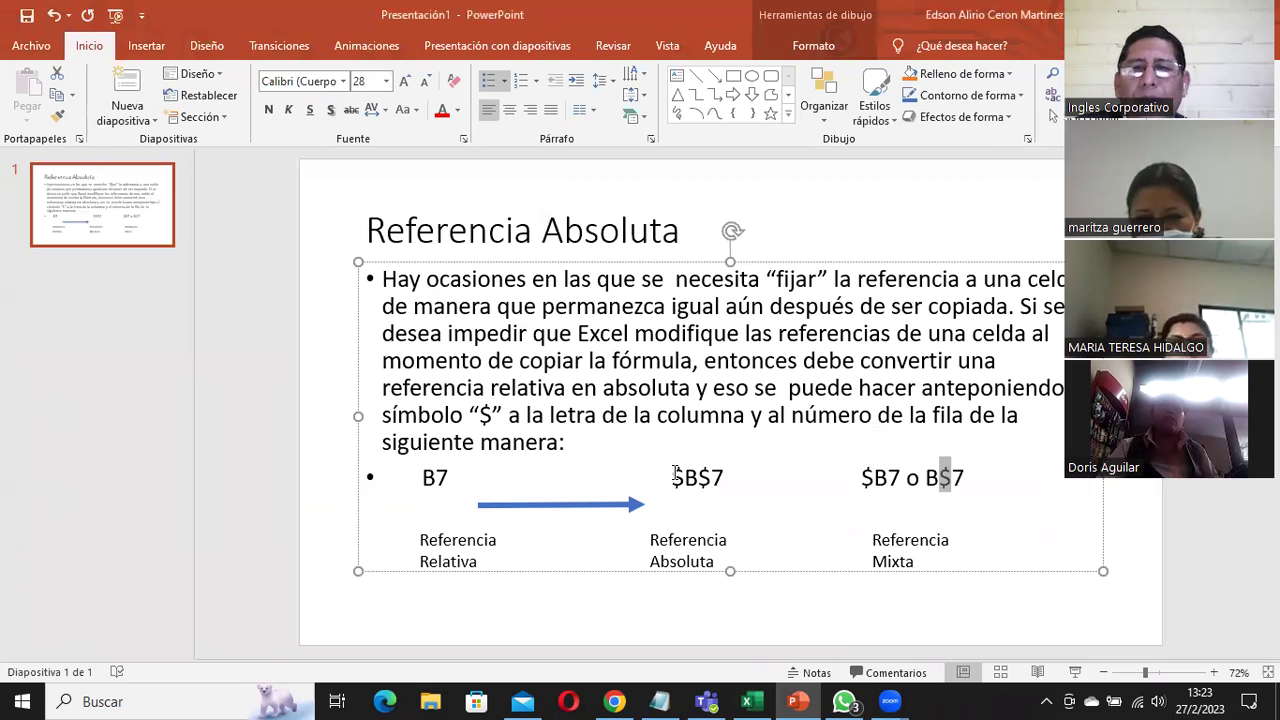
left_click_drag(673, 477, 709, 477)
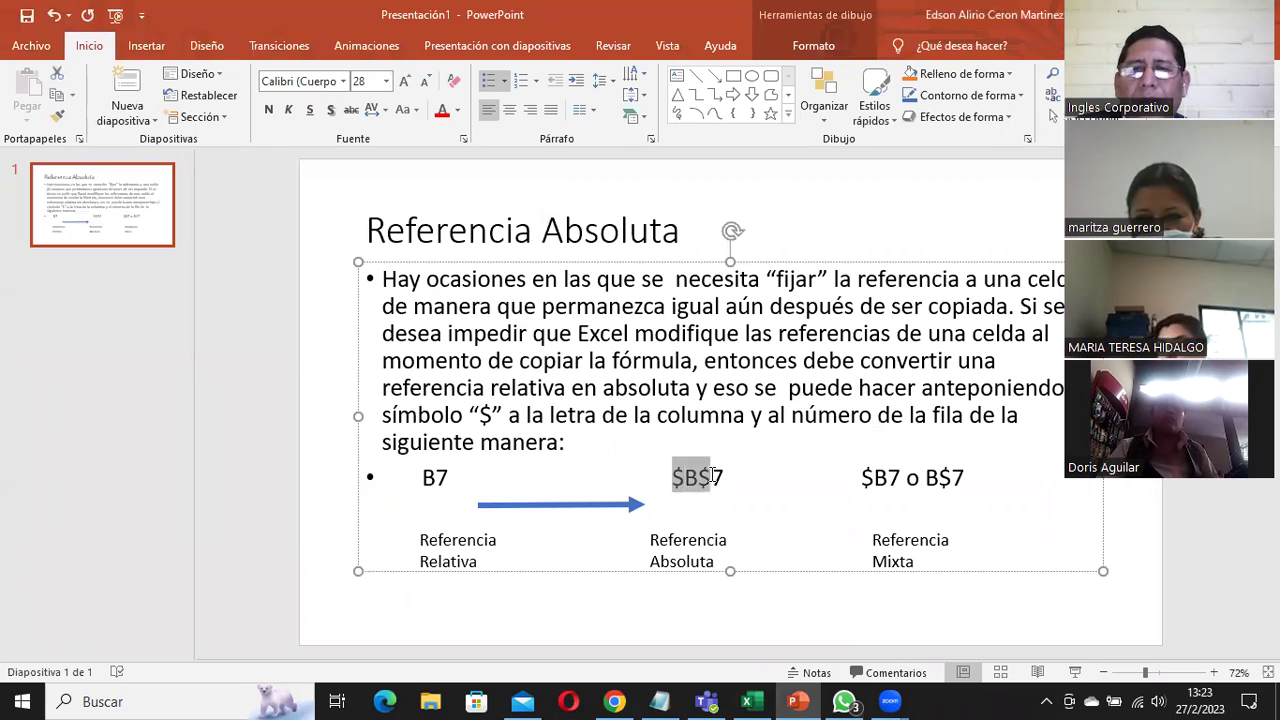
left_click_drag(856, 487, 970, 489)
left_click(859, 480)
left_click_drag(859, 480, 893, 477)
left_click(891, 477)
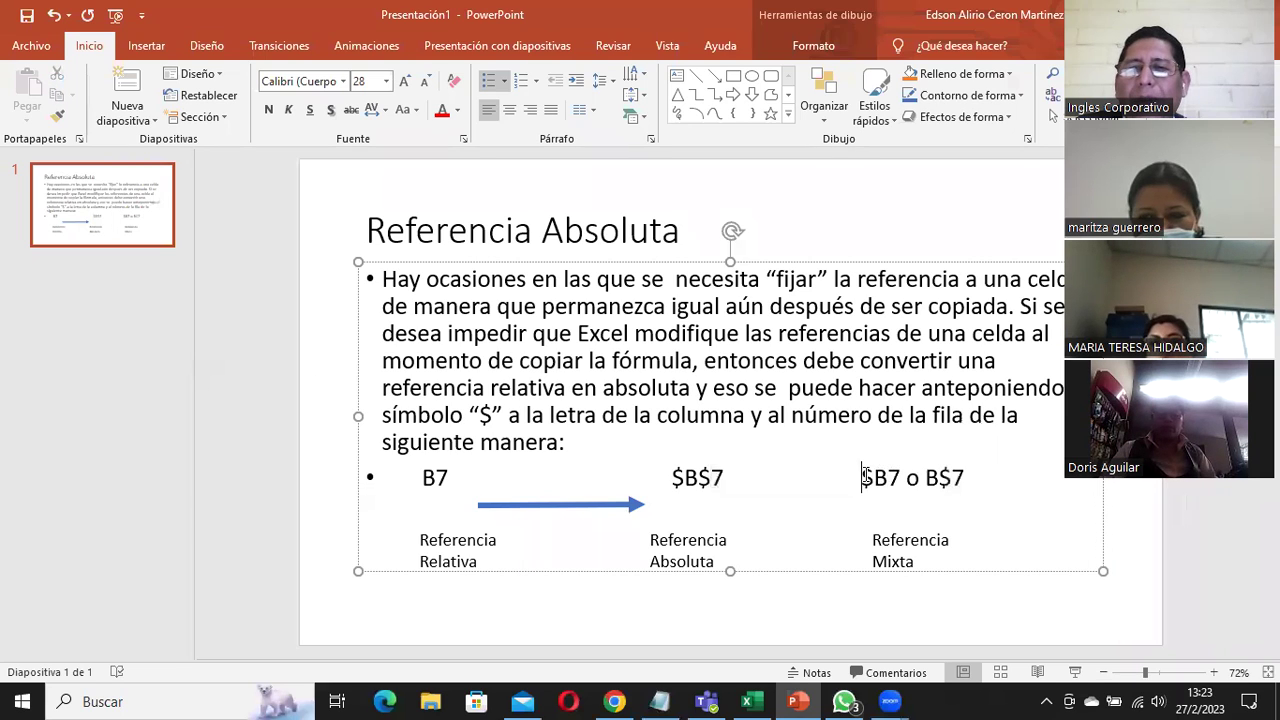
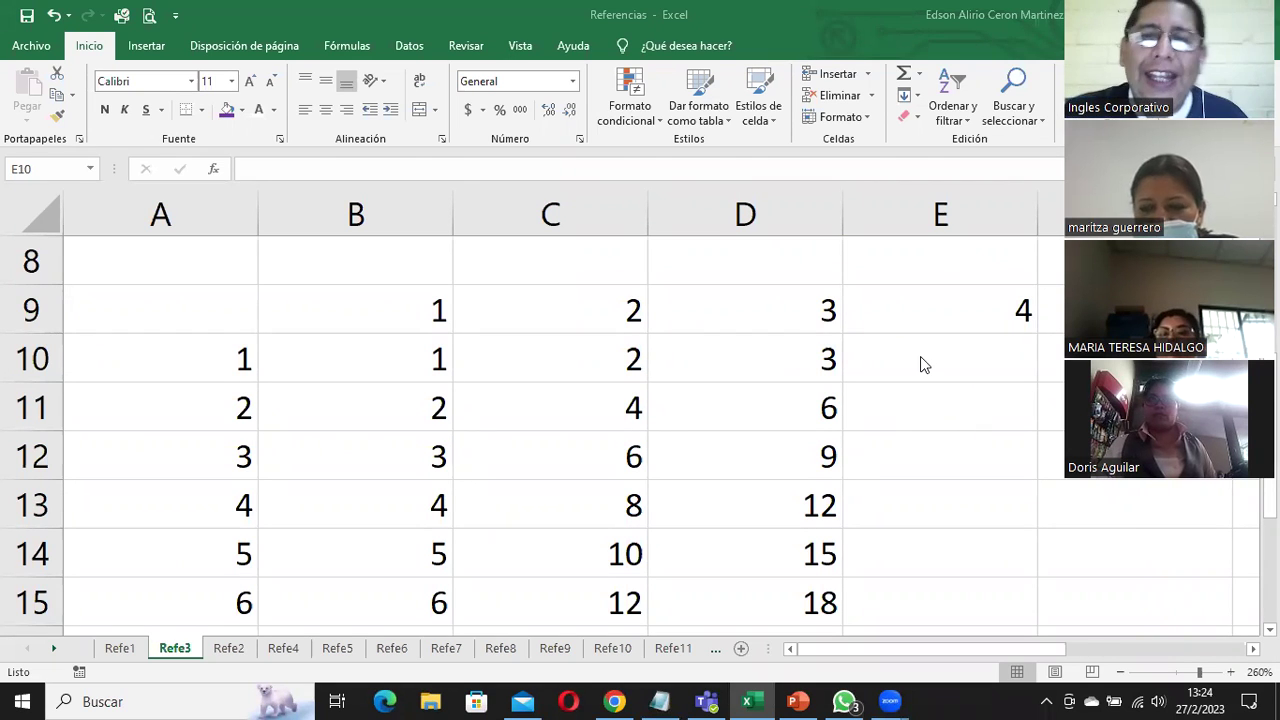
In the Refe3 workbook, narrow columns B to J, leaving C, D and F to J wide enough for two-digit numbers
mouse_move(442, 203)
left_mouse_down()
mouse_move(411, 200)
mouse_move(1045, 212)
mouse_move(1060, 242)
mouse_move(1011, 246)
mouse_move(1037, 209)
mouse_move(866, 229)
mouse_move(898, 245)
left_mouse_up()
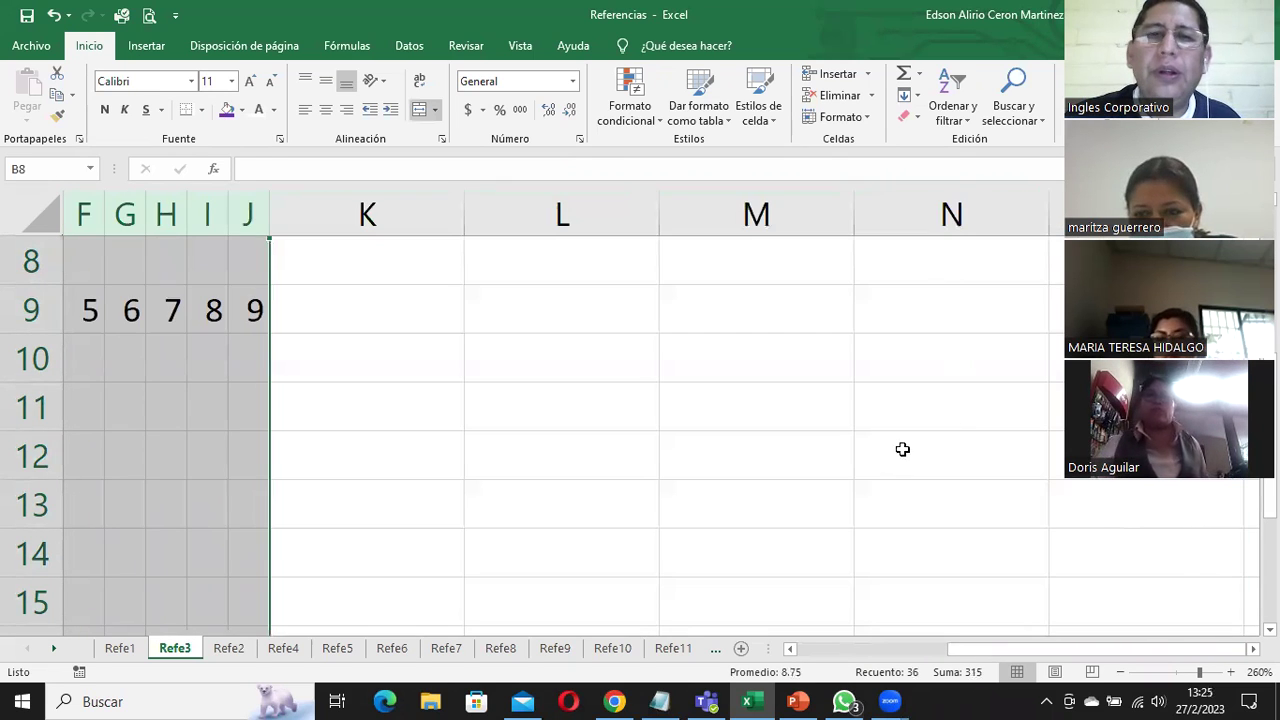
left_click_drag(977, 652, 797, 671)
left_click(396, 348)
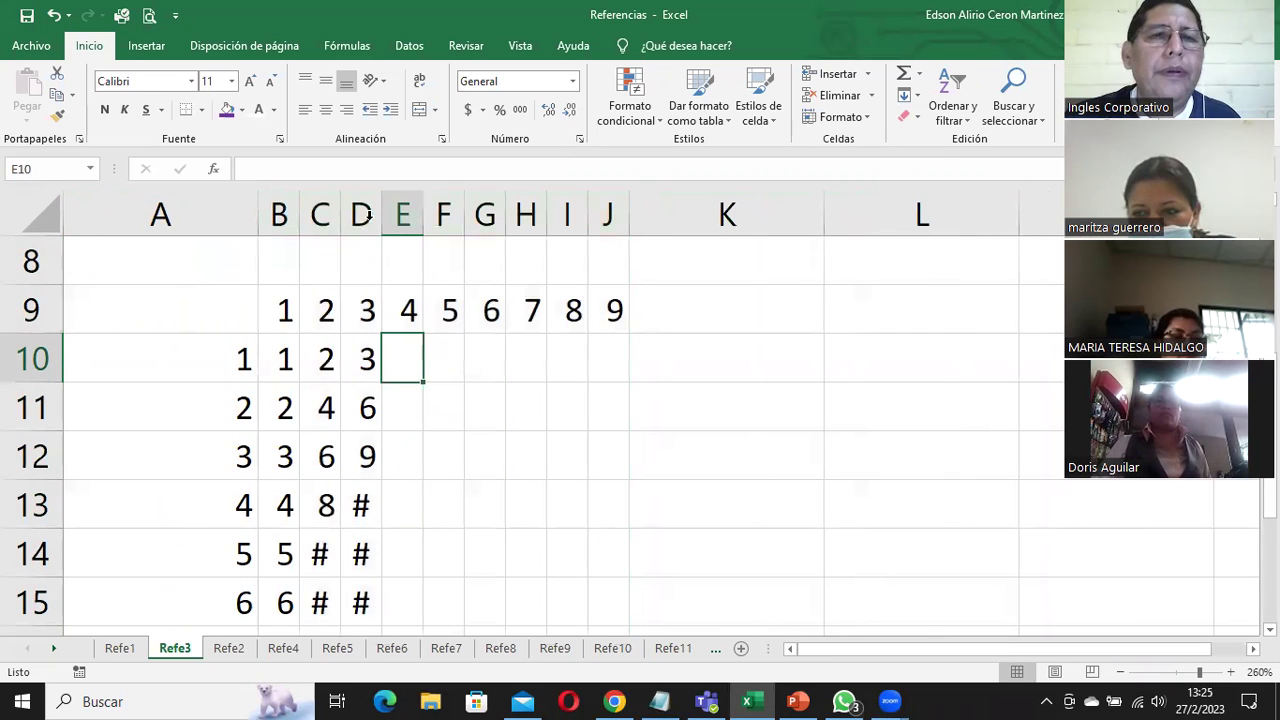
mouse_move(381, 214)
left_mouse_down()
mouse_move(406, 214)
mouse_move(364, 228)
left_mouse_up()
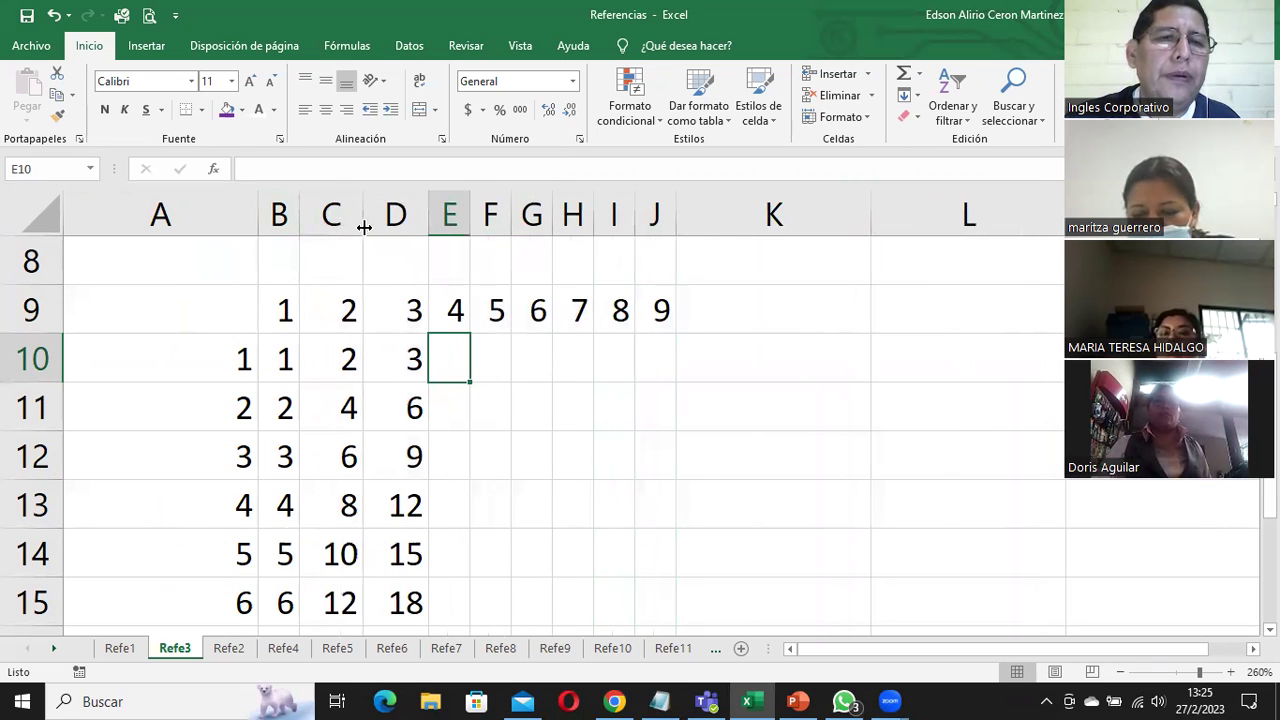
left_click_drag(512, 214, 781, 214)
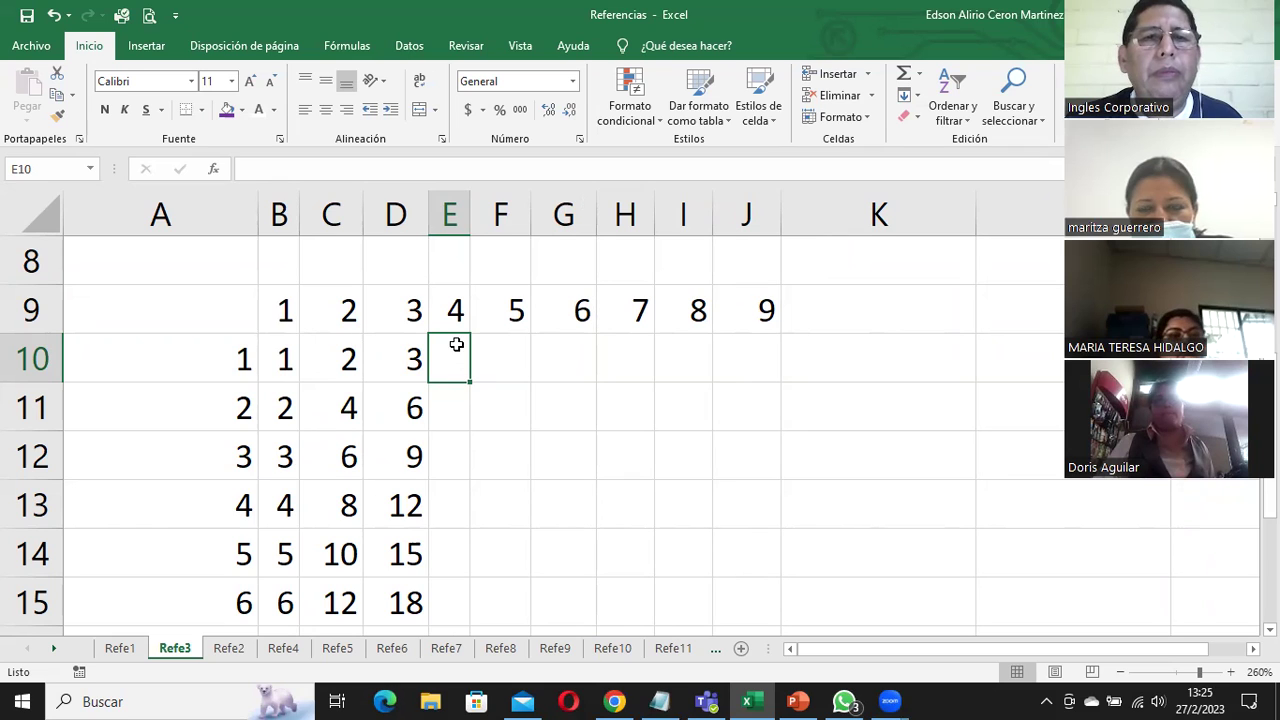
Enter =(A10*$E$9) in E10, multiplying the row header by an absolute reference to the column header 4
type("=(")
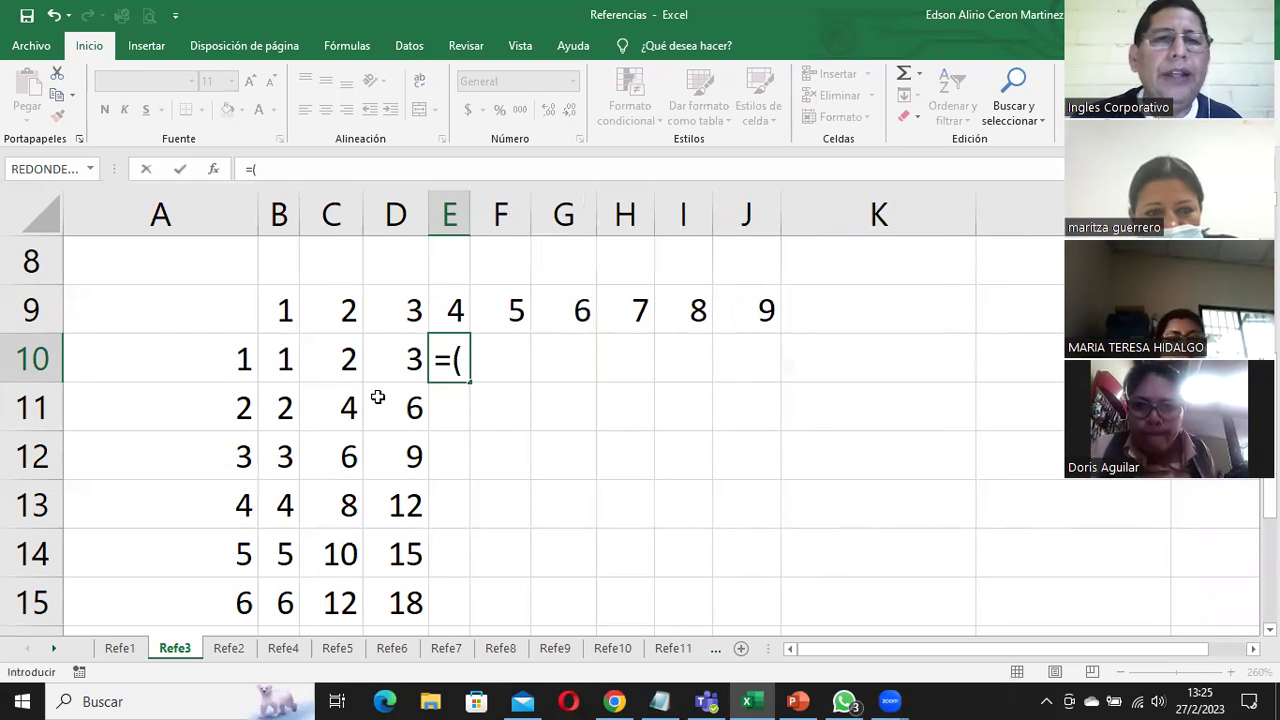
left_click(213, 350)
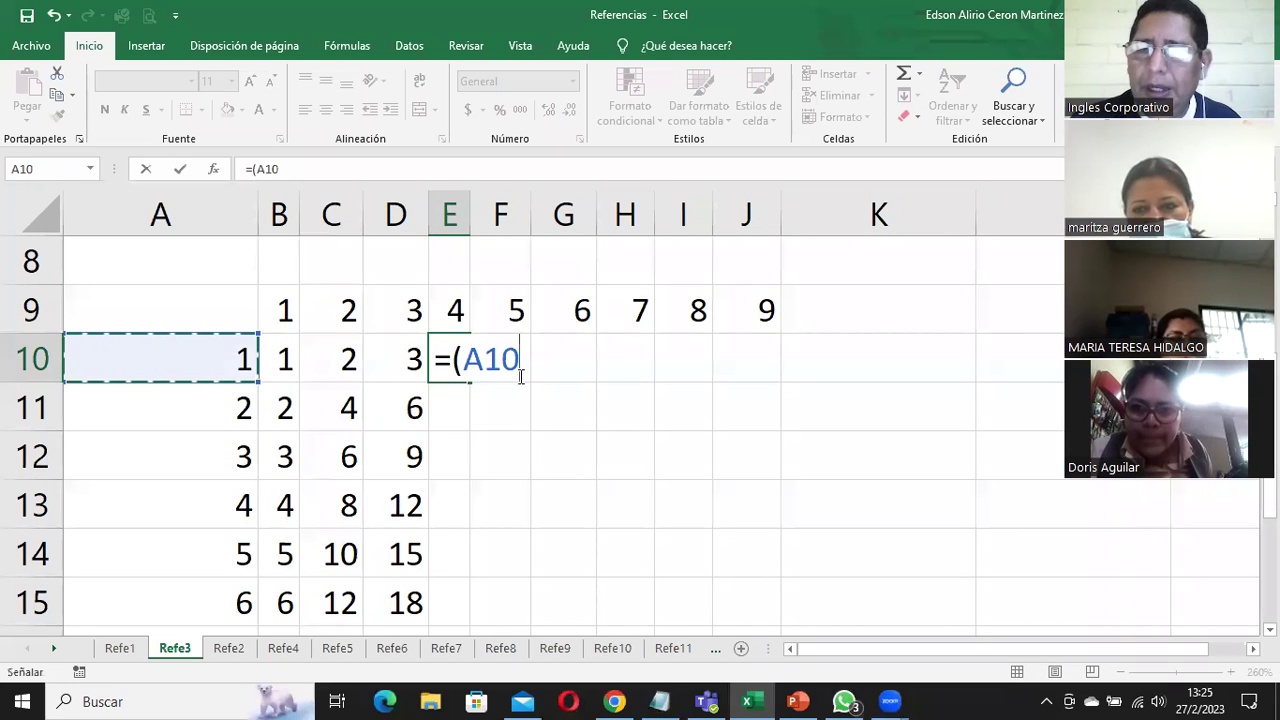
type("*")
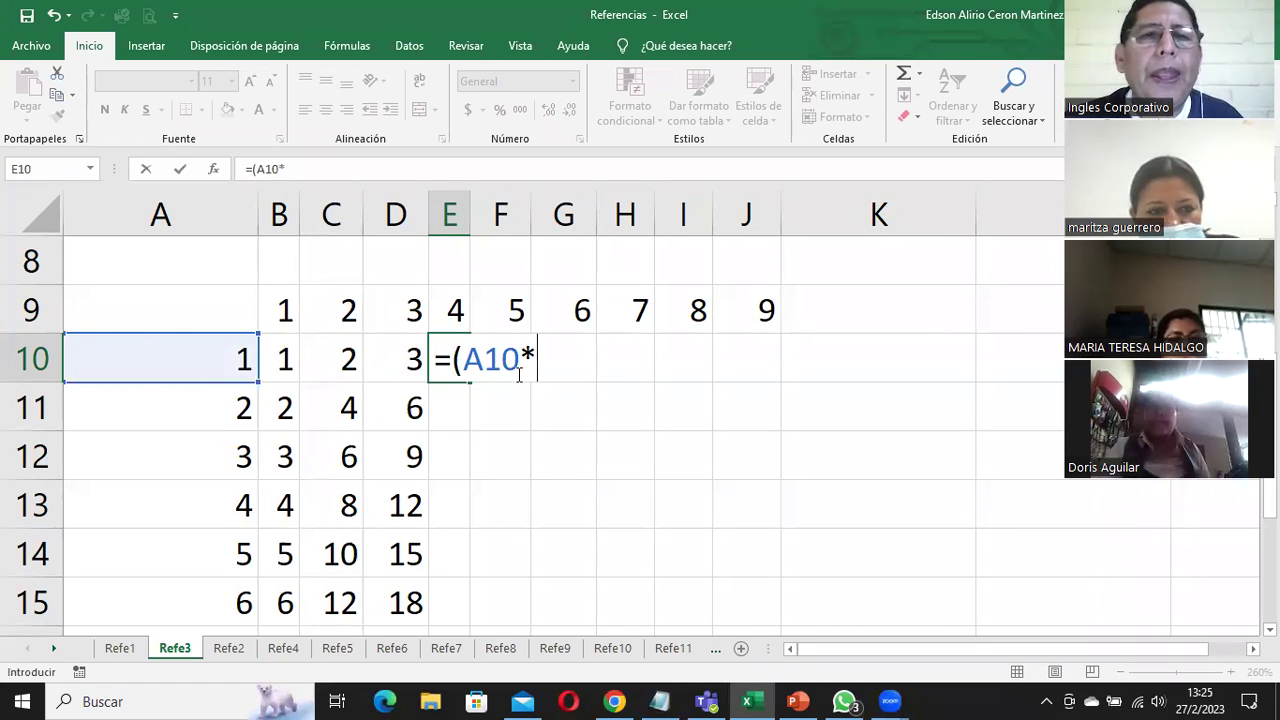
left_click(455, 312)
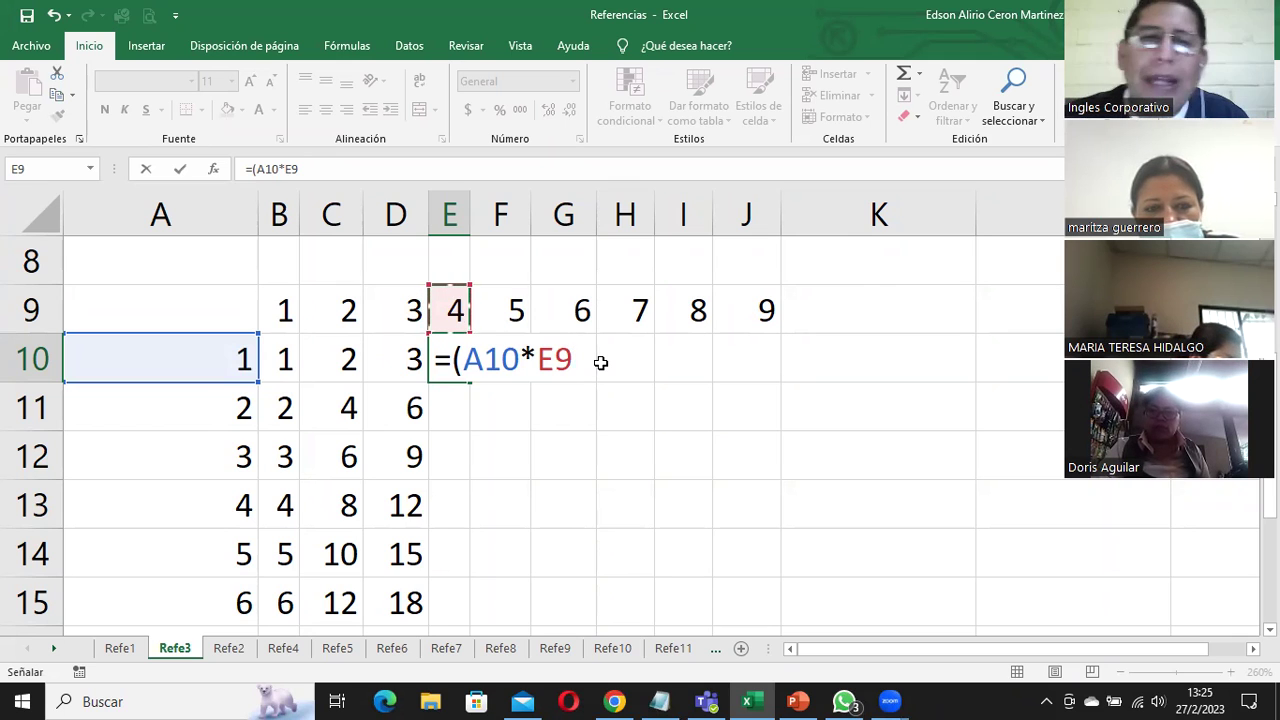
left_click(538, 357)
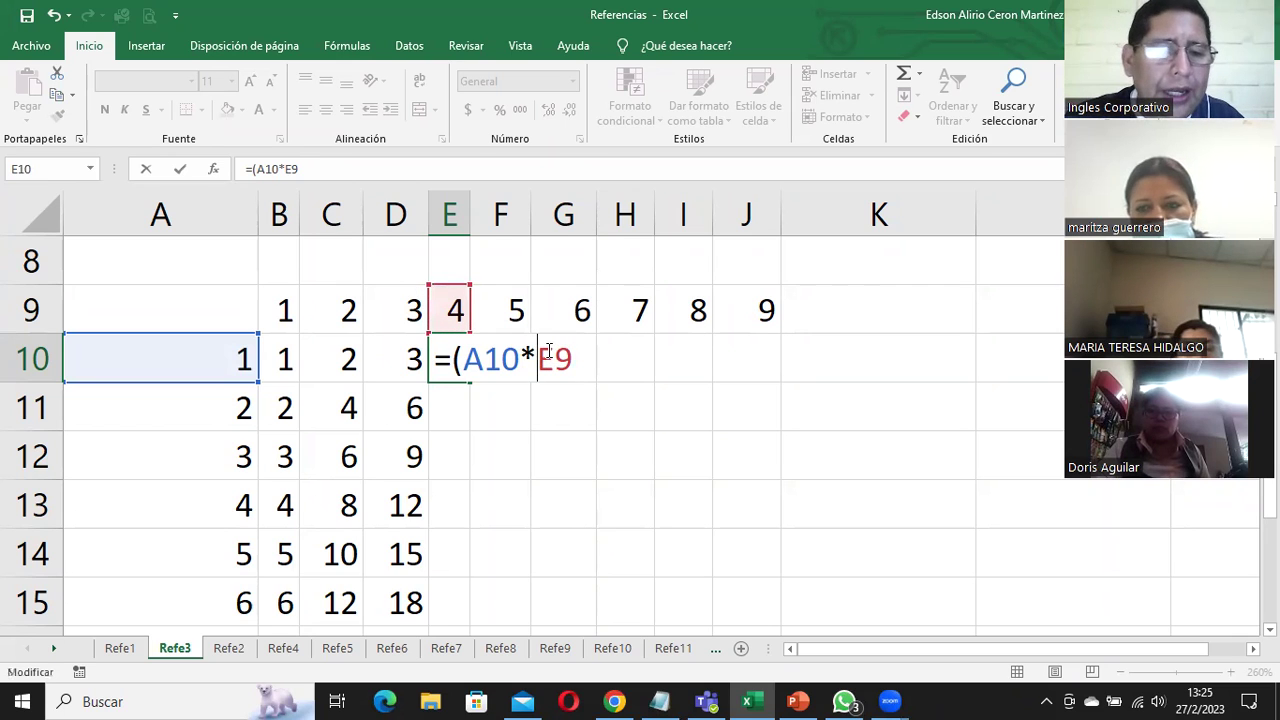
type("$")
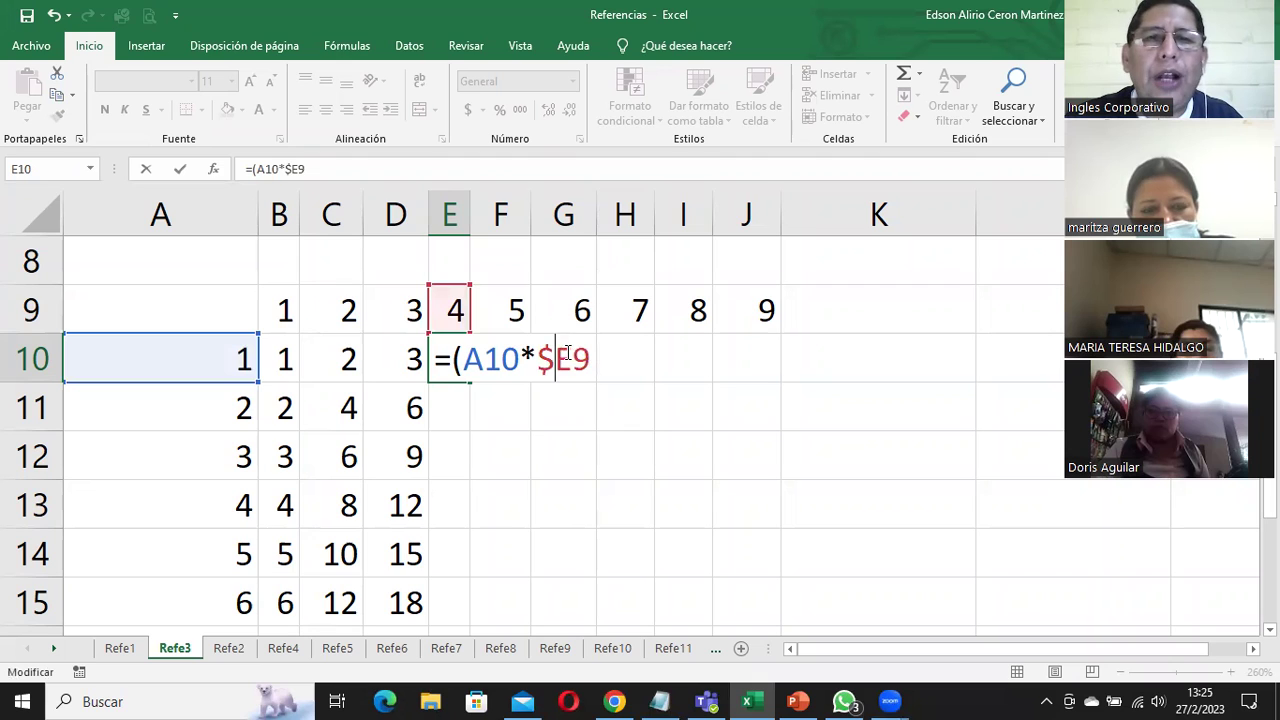
key("Right")
type("$")
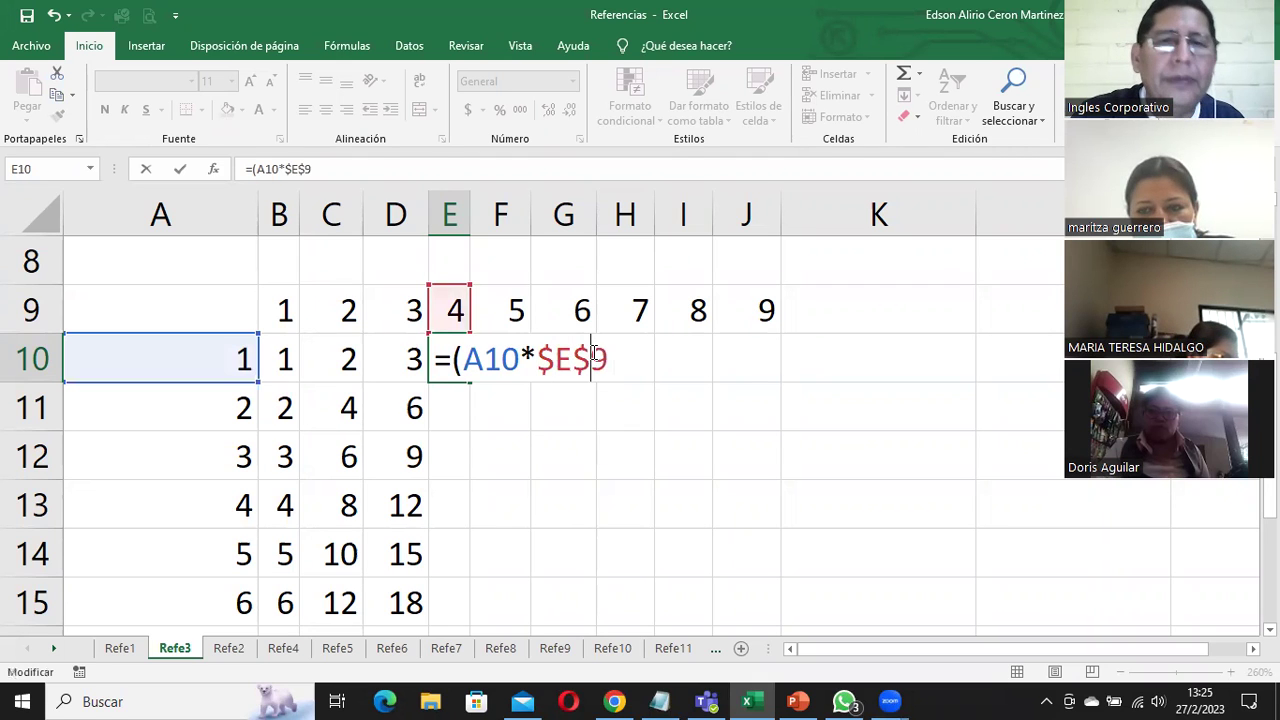
left_click(617, 352)
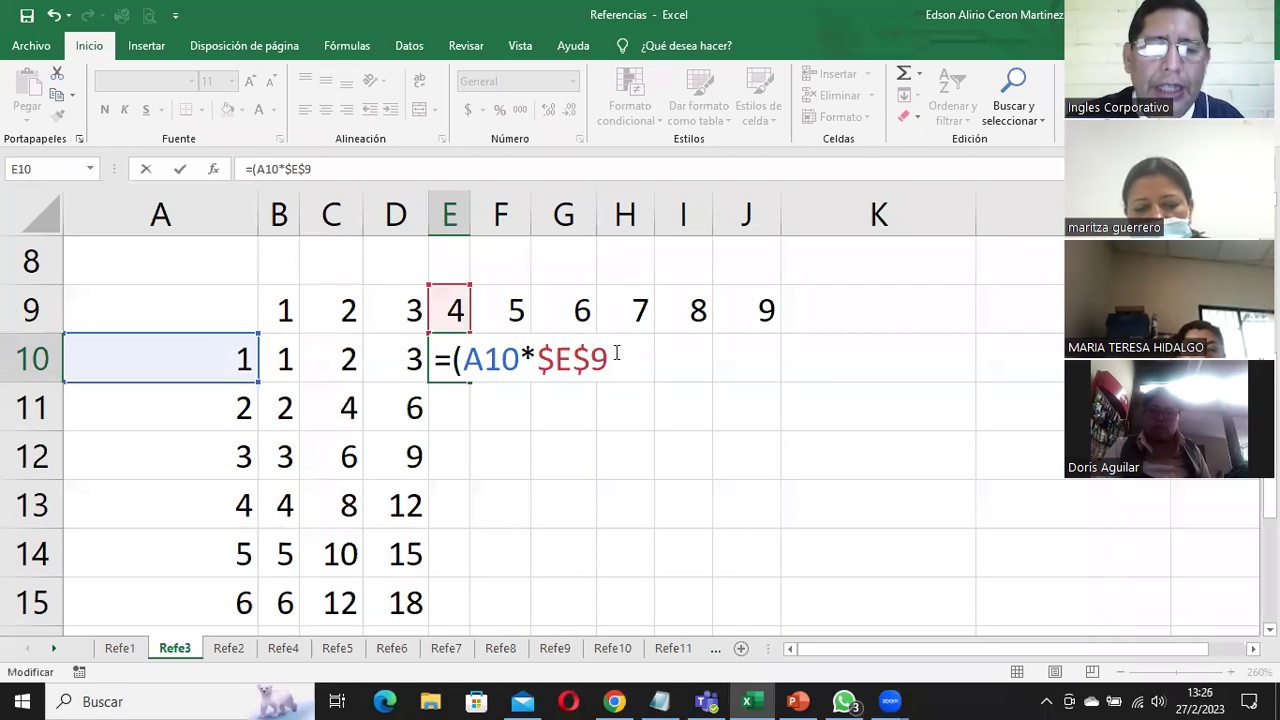
type(")")
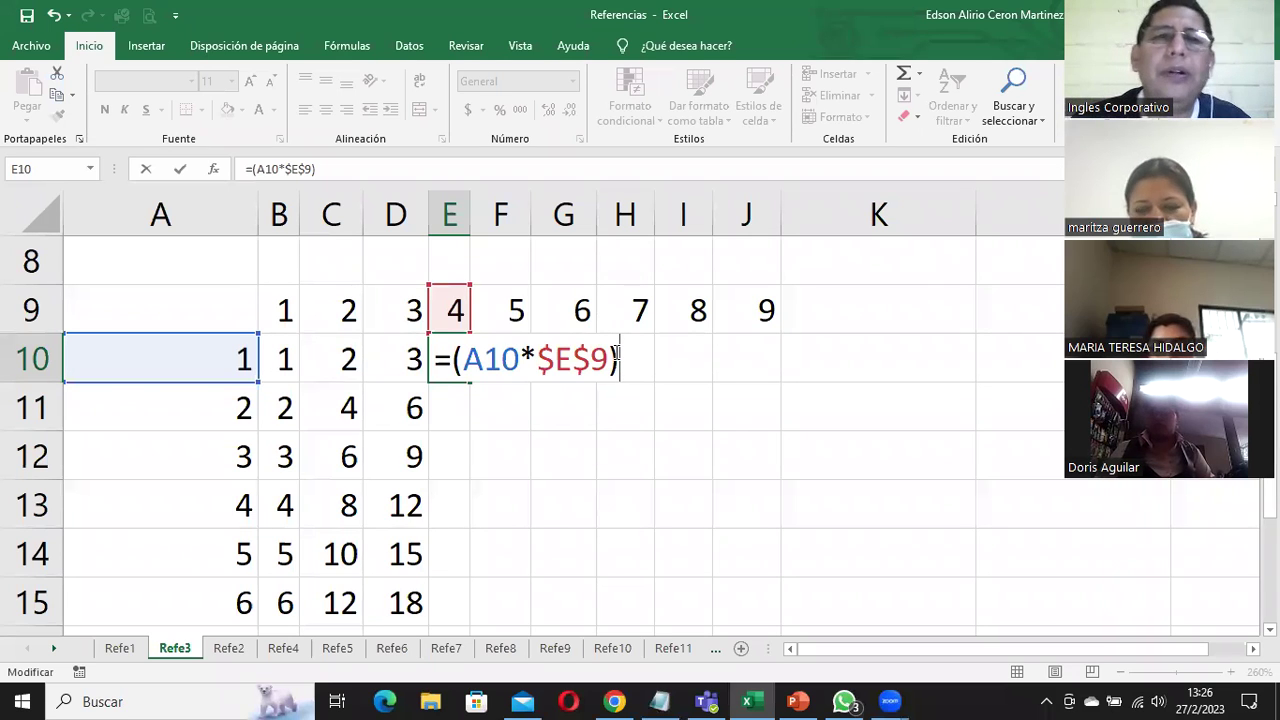
key("Return")
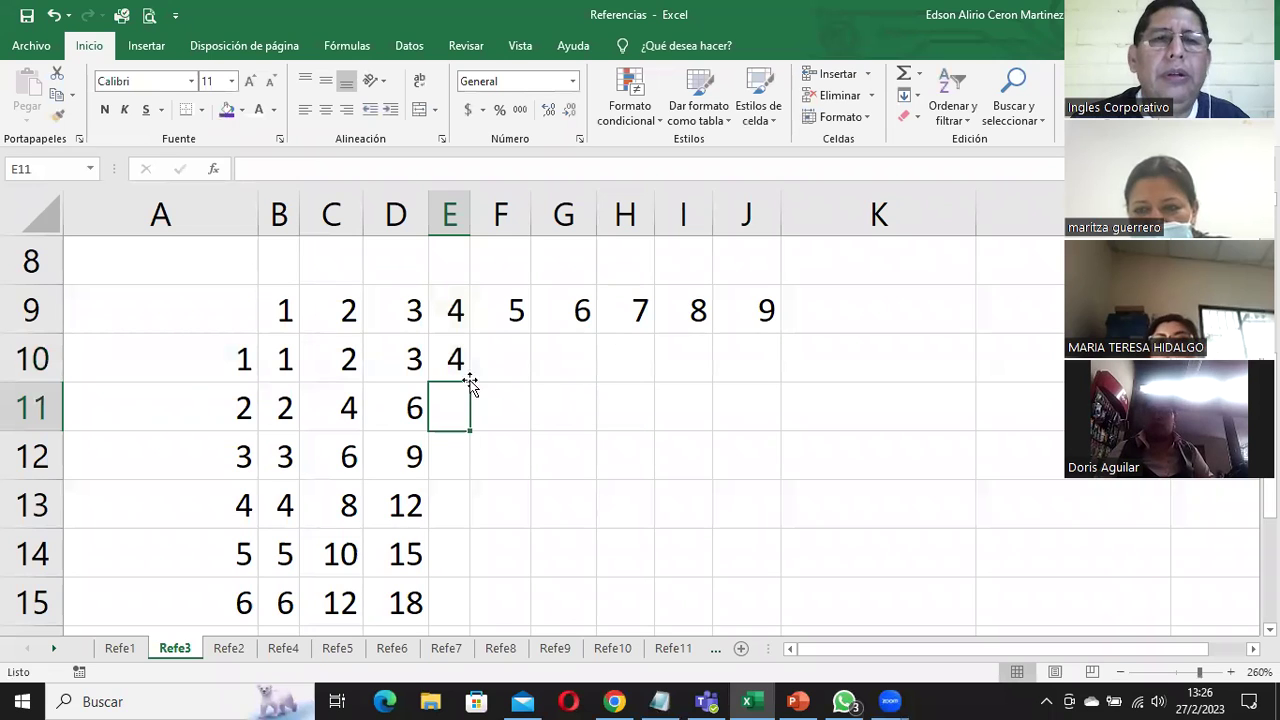
Fill the E10 formula down to E18 and widen columns E to J to fit two-digit numbers
left_click(449, 357)
left_click_drag(470, 381, 465, 619)
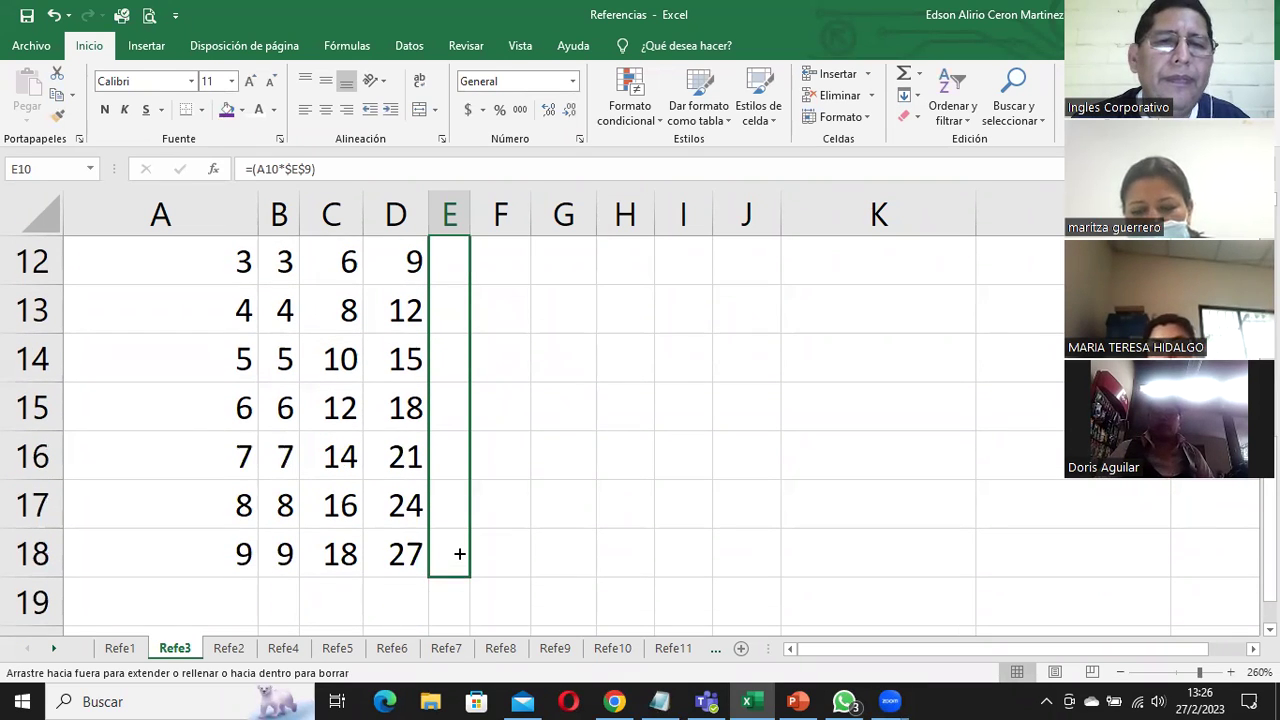
left_click_drag(459, 553, 459, 553)
left_click_drag(473, 207, 885, 209)
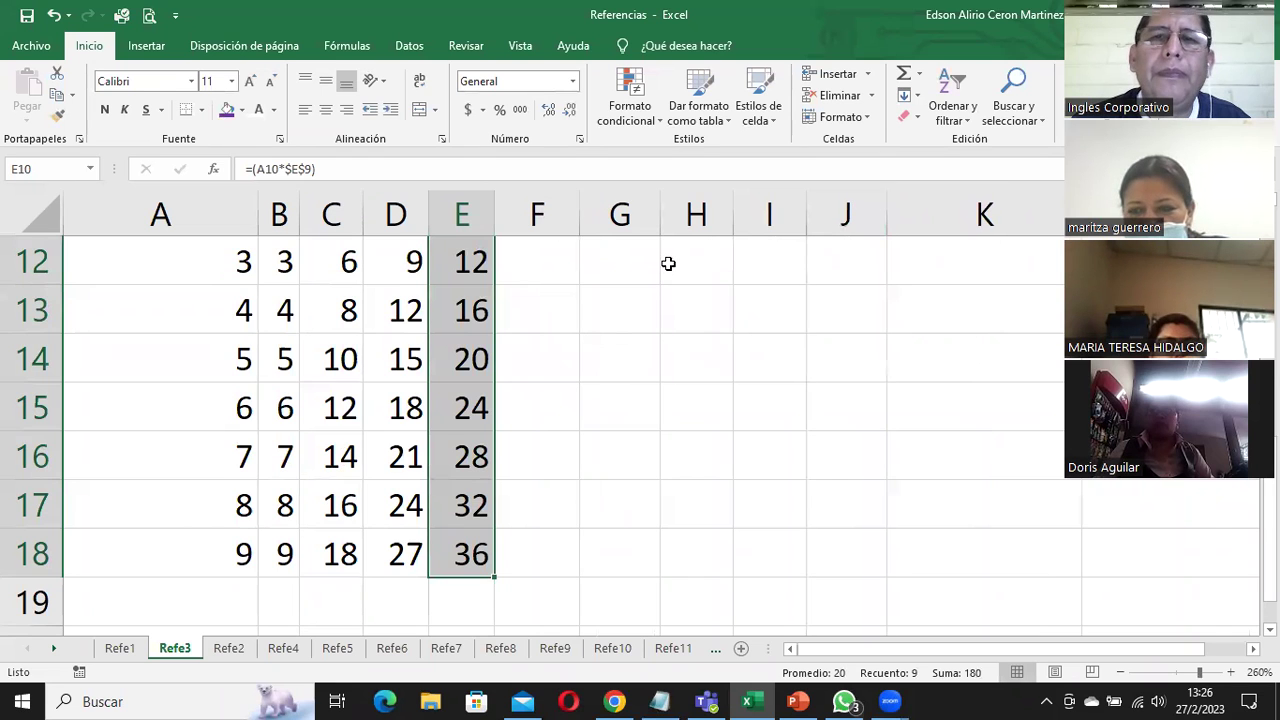
Enter =(A10*$F$9) in F10, with the column header reference fully absolute
scroll(557, 286, "up", 3)
scroll(538, 421, "down", 2)
scroll(538, 421, "down", 1)
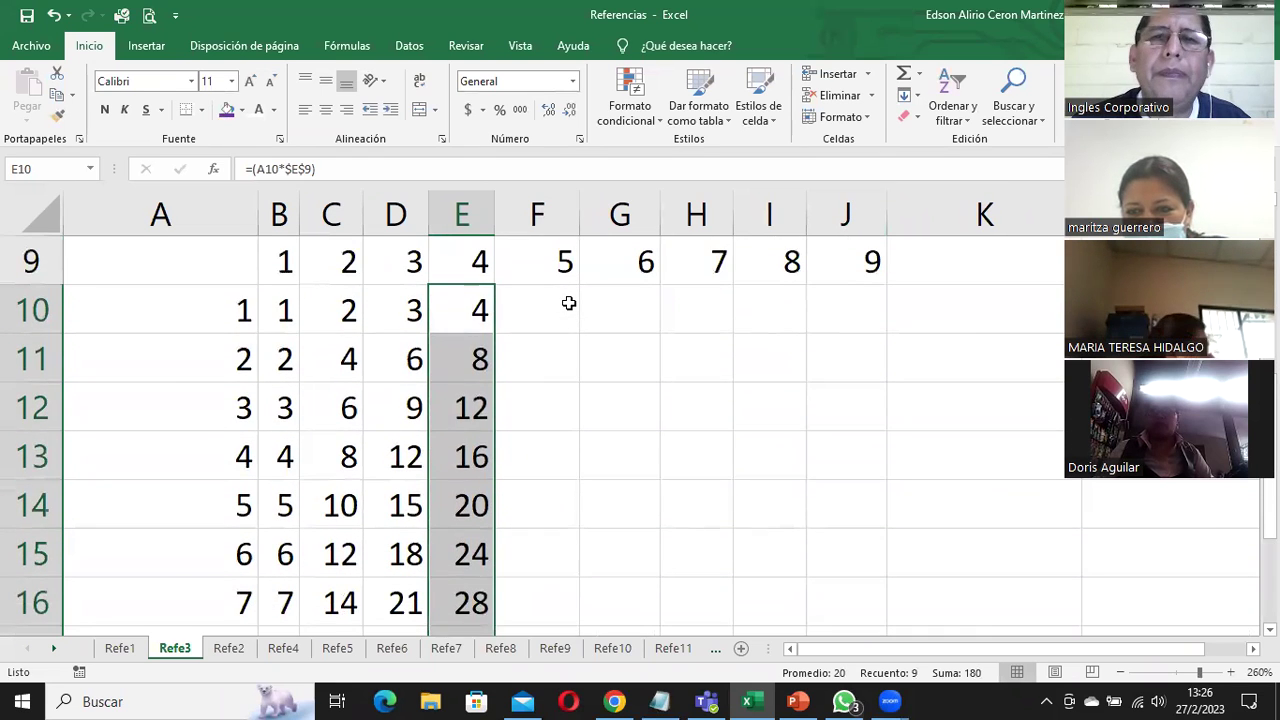
left_click(552, 301)
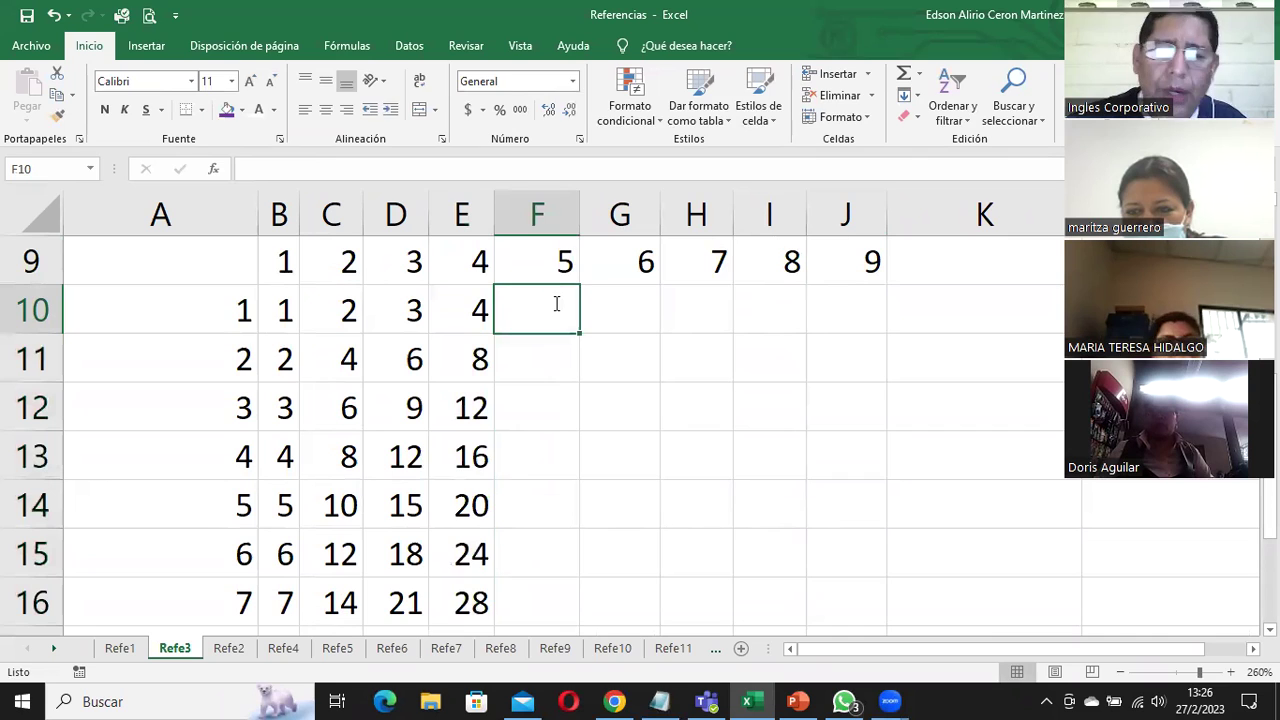
type("=(")
left_click(226, 308)
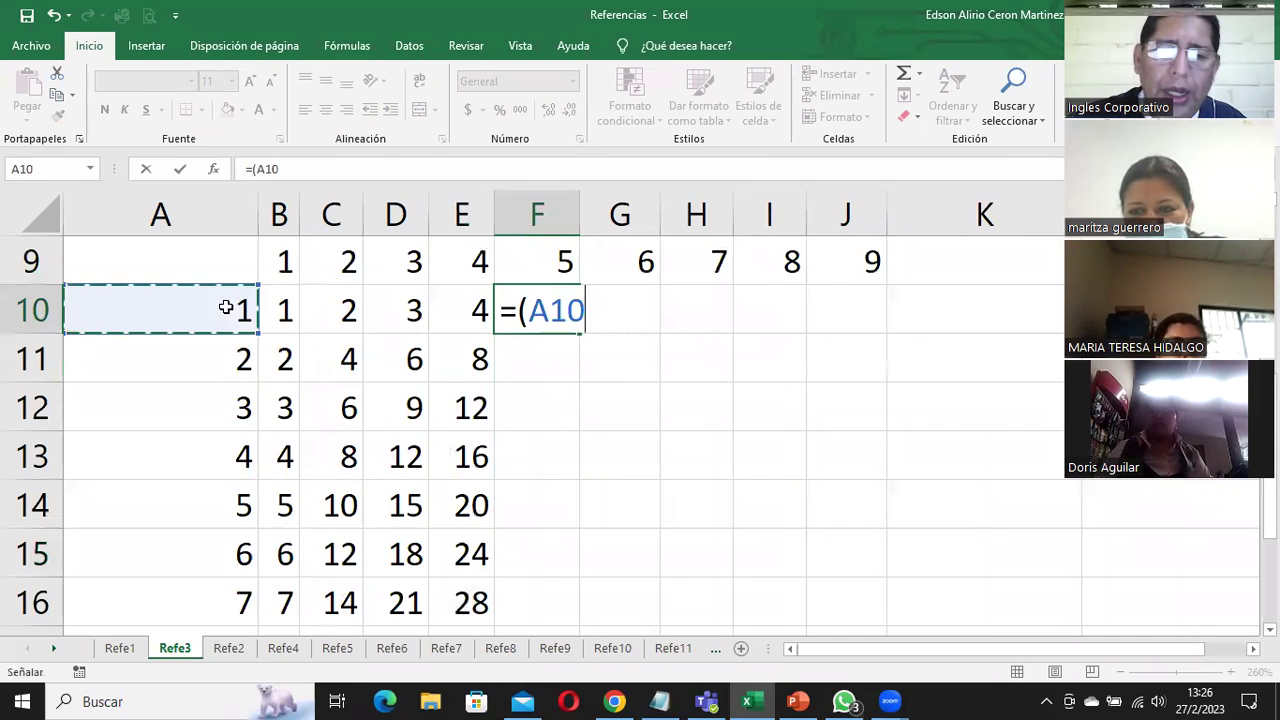
type("*")
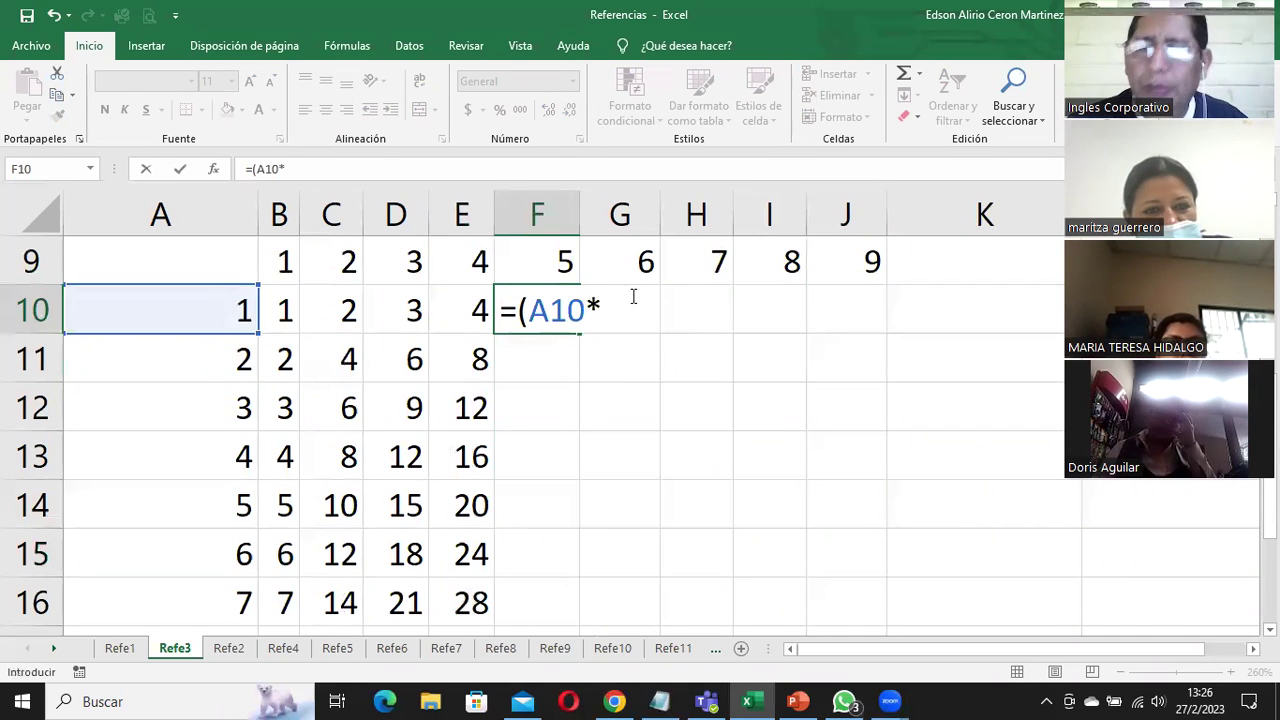
left_click(547, 265)
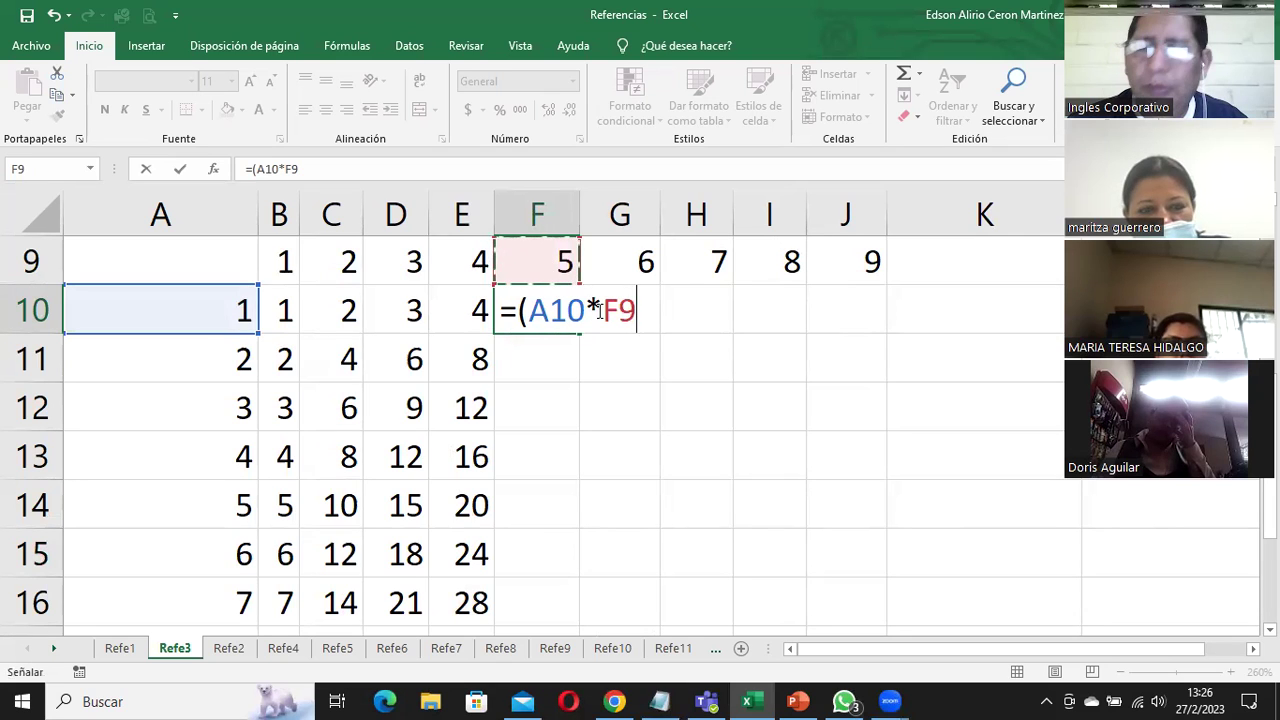
left_click(650, 307)
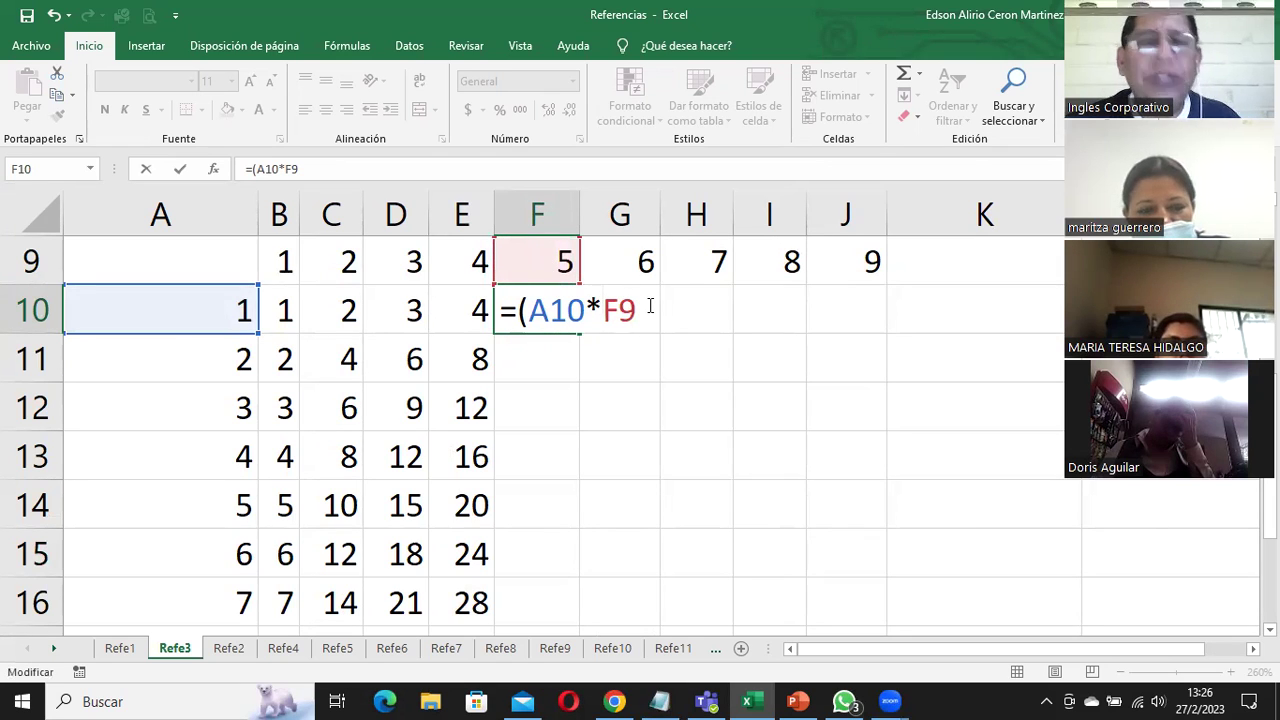
key("Left")
key("Left")
type("$F")
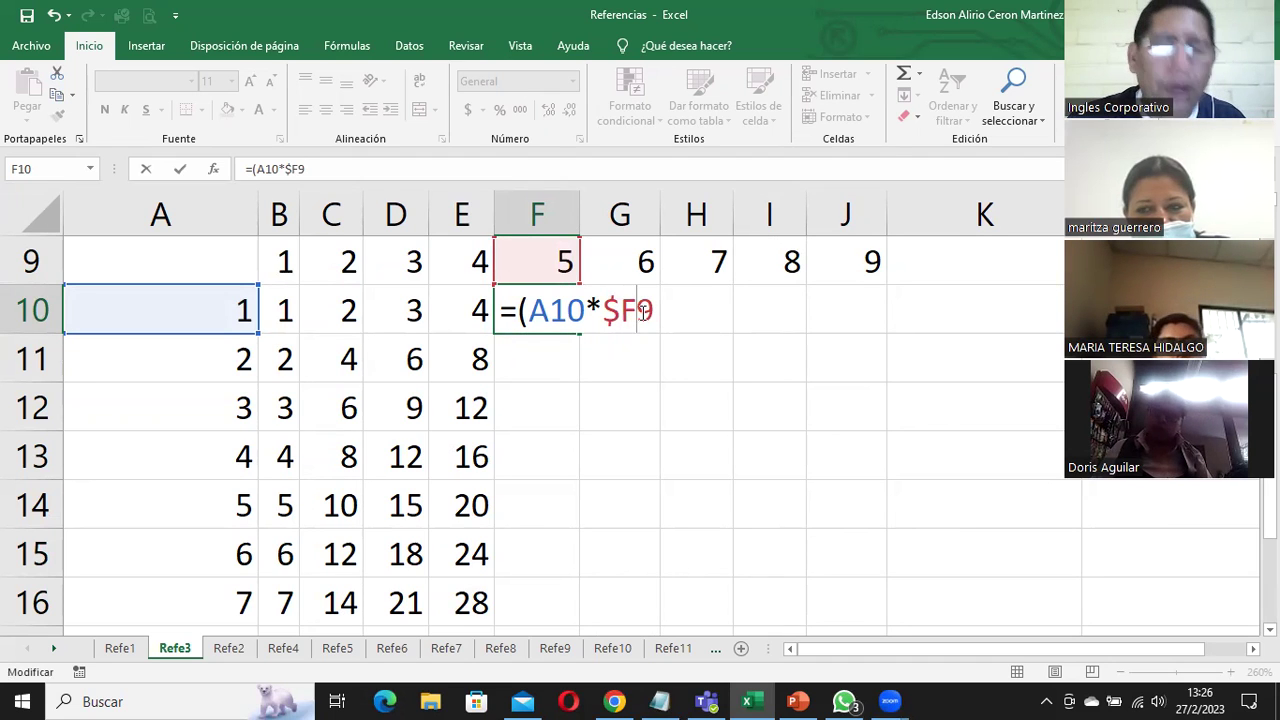
type("$9")
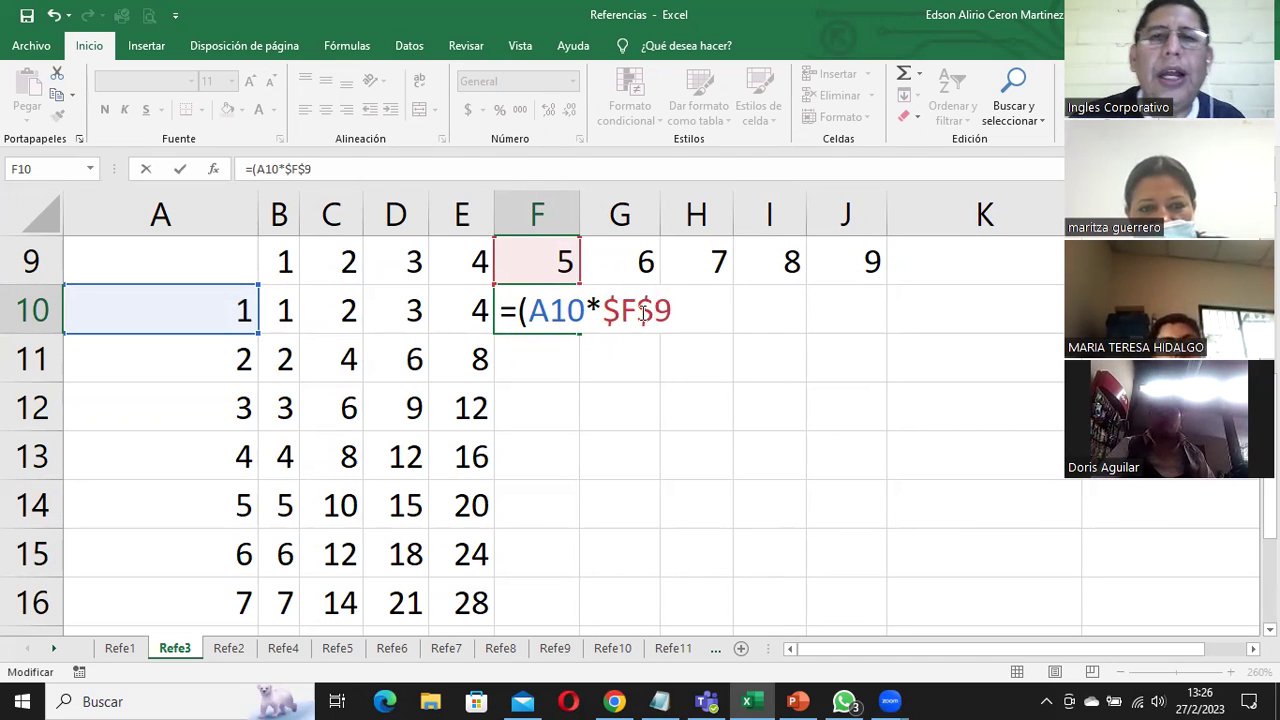
type(")")
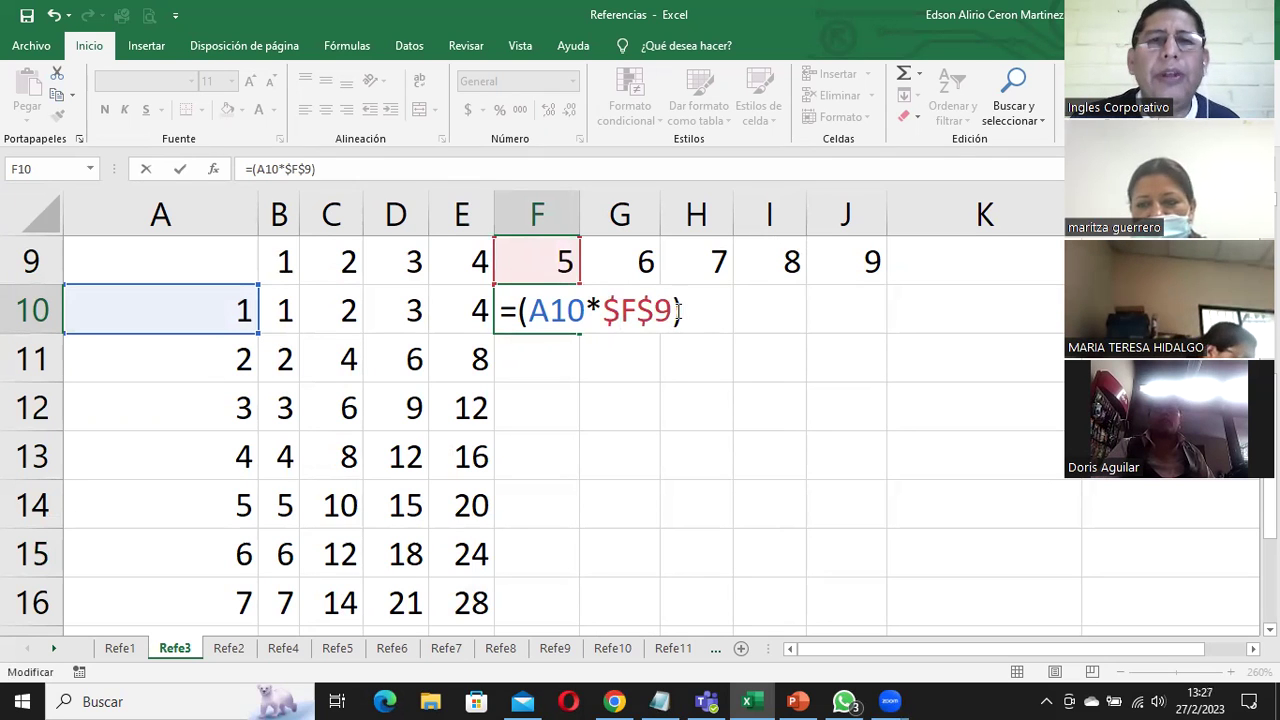
Enter =(A10*$F$9) in cell F10 and fill it down column F of the multiplication table
key("Return")
left_click(538, 308)
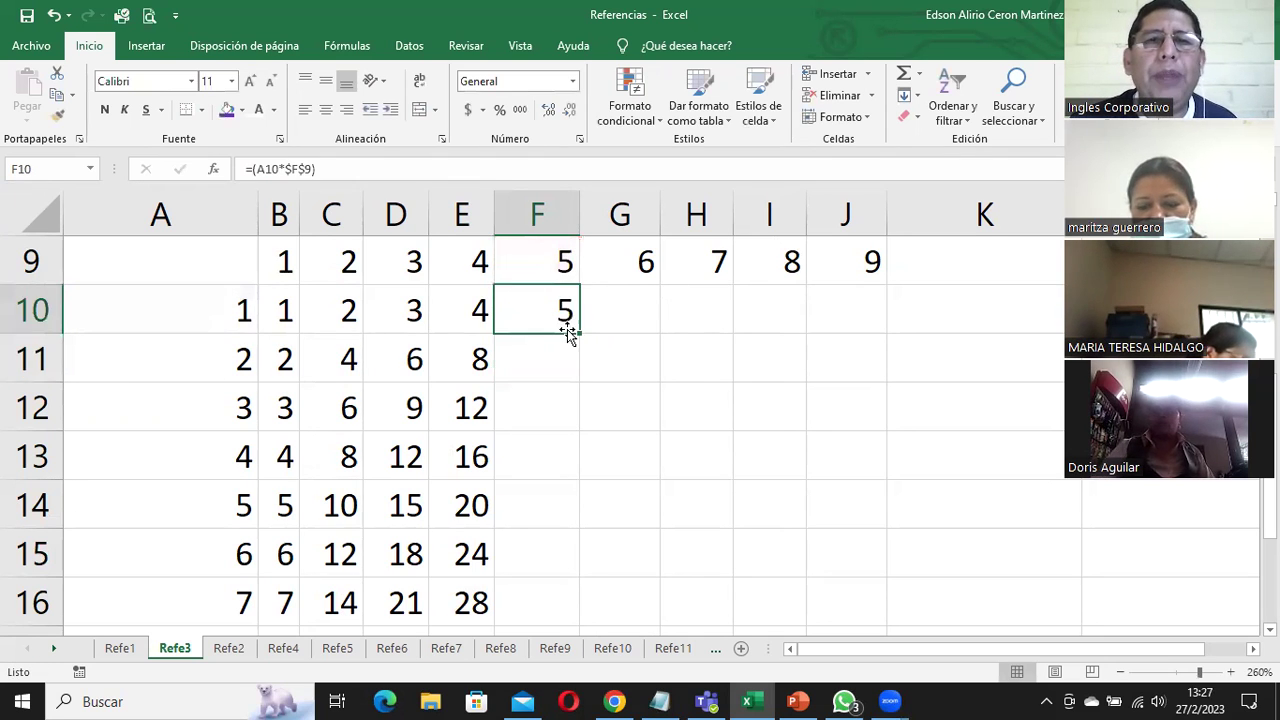
double_click(580, 332)
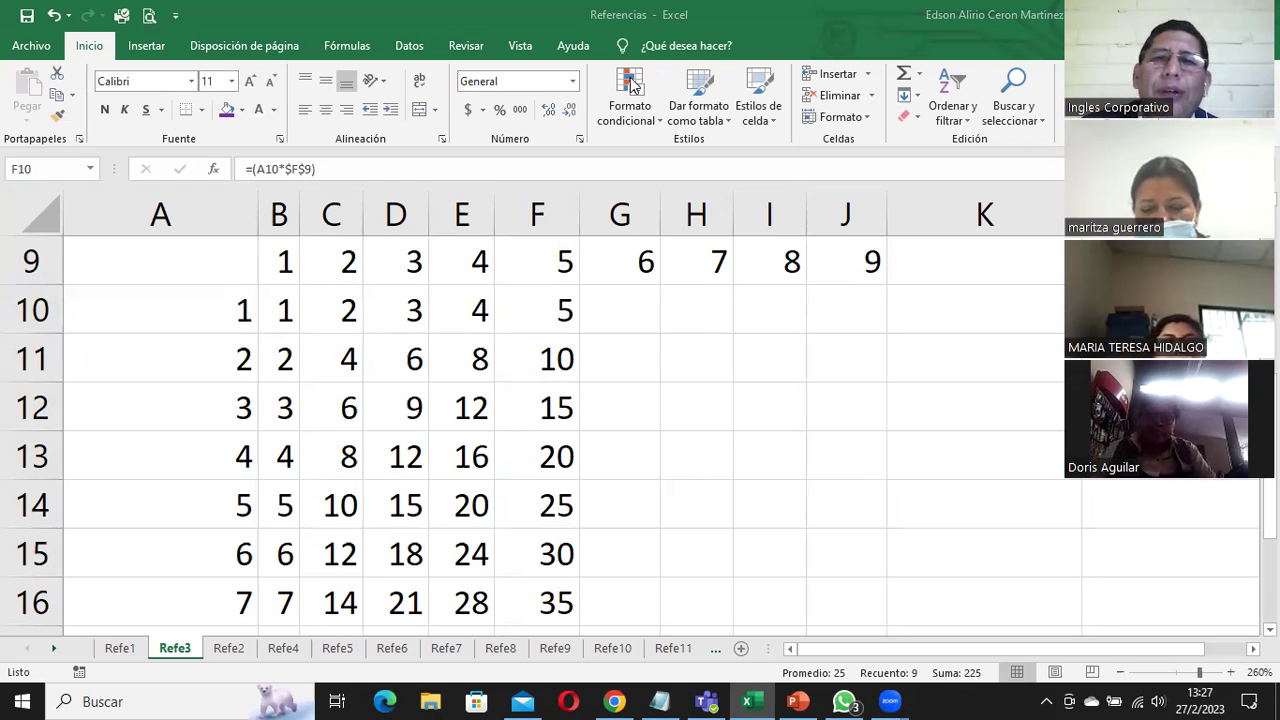
left_click(865, 327)
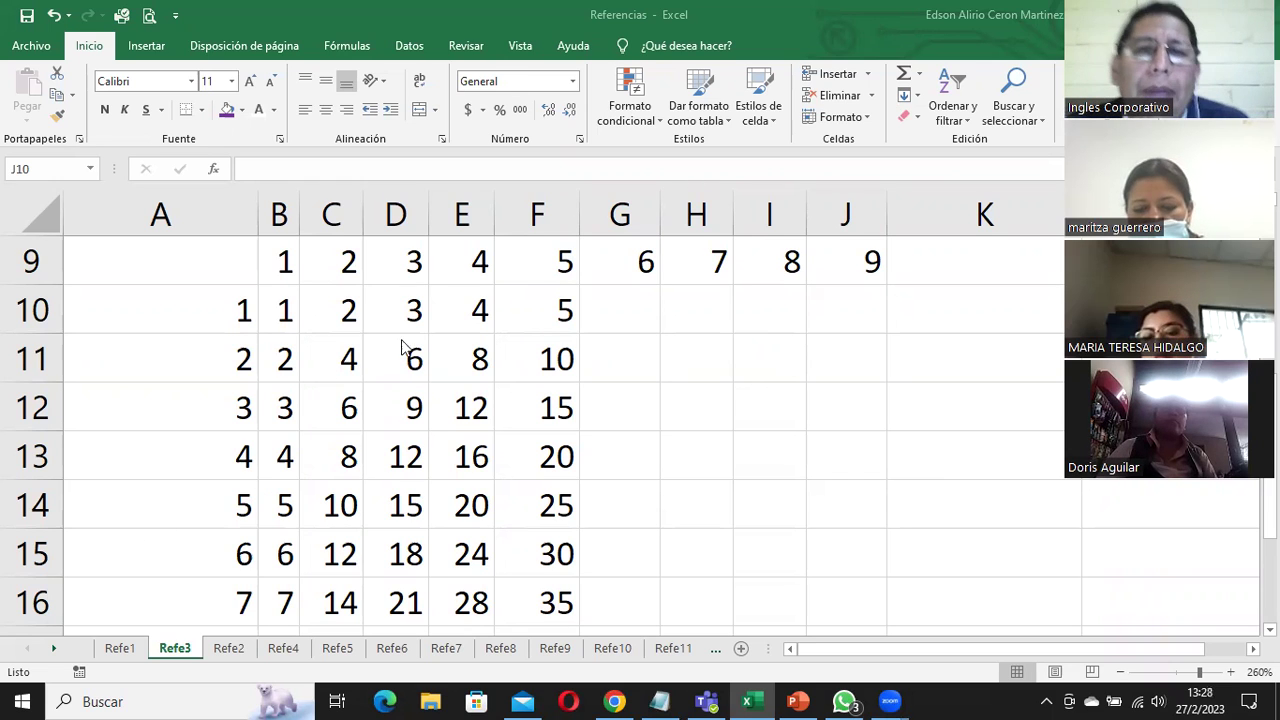
left_click(597, 305)
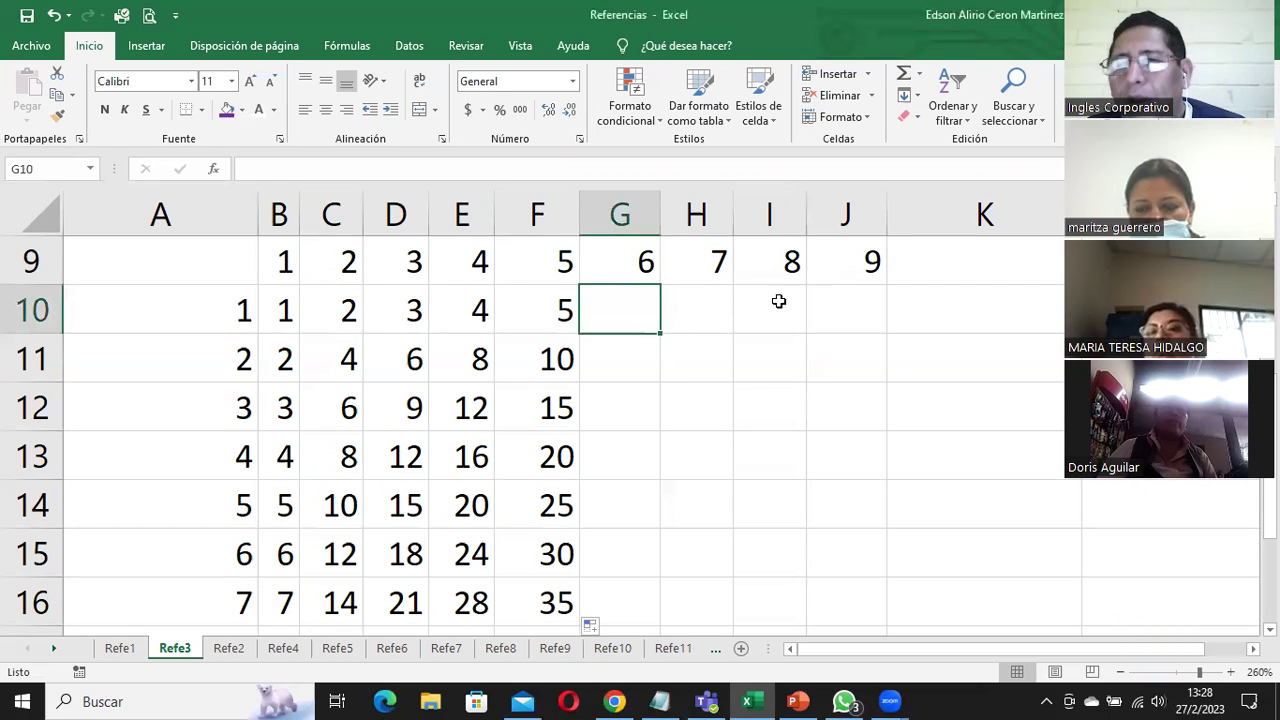
Open the Refe2 sheet and enlarge it to 190% around the weight conversion table
left_click(232, 651)
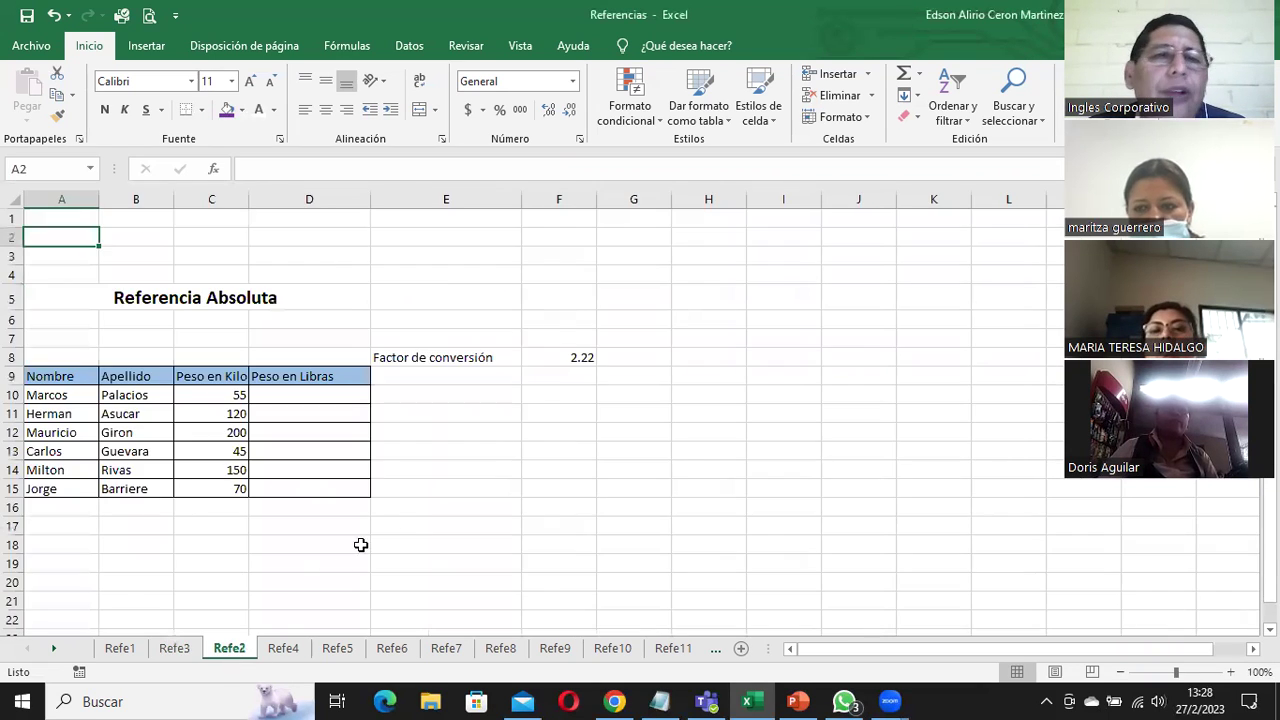
left_click(1230, 671)
left_click(1230, 671)
left_click(1230, 671)
left_click(1230, 671)
left_click(1230, 671)
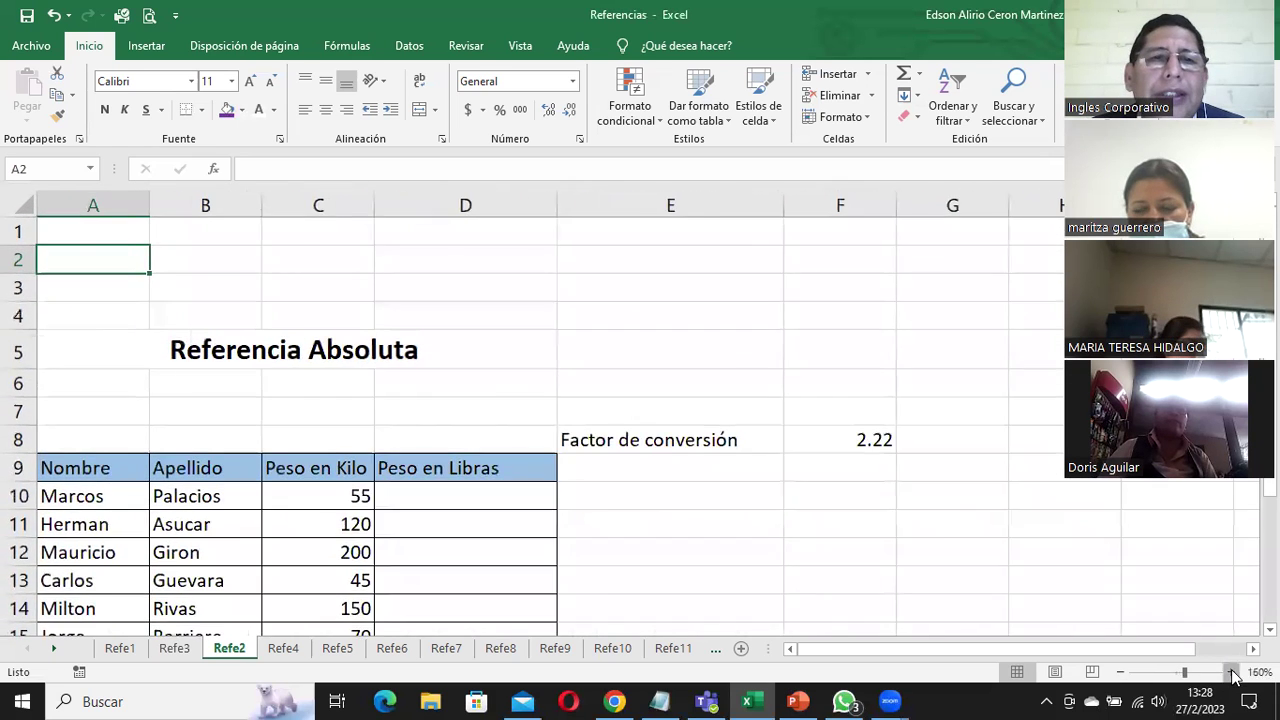
left_click(1230, 671)
left_click(1230, 671)
scroll(966, 505, "down", 3)
scroll(966, 505, "up", 1)
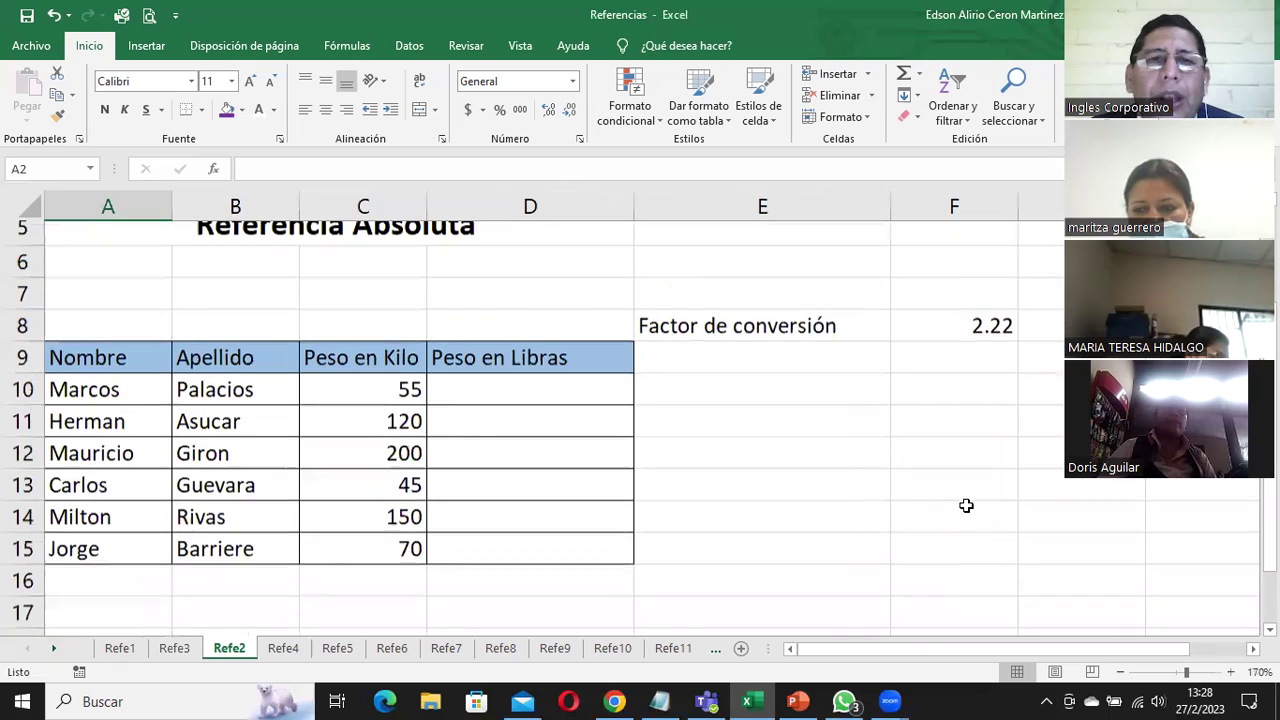
left_click(1230, 671)
left_click(1230, 671)
Examine the kilo weights in column C, the conversion factor in F8 and the first Peso en Libras cell
left_click_drag(405, 440, 409, 609)
left_click(554, 445)
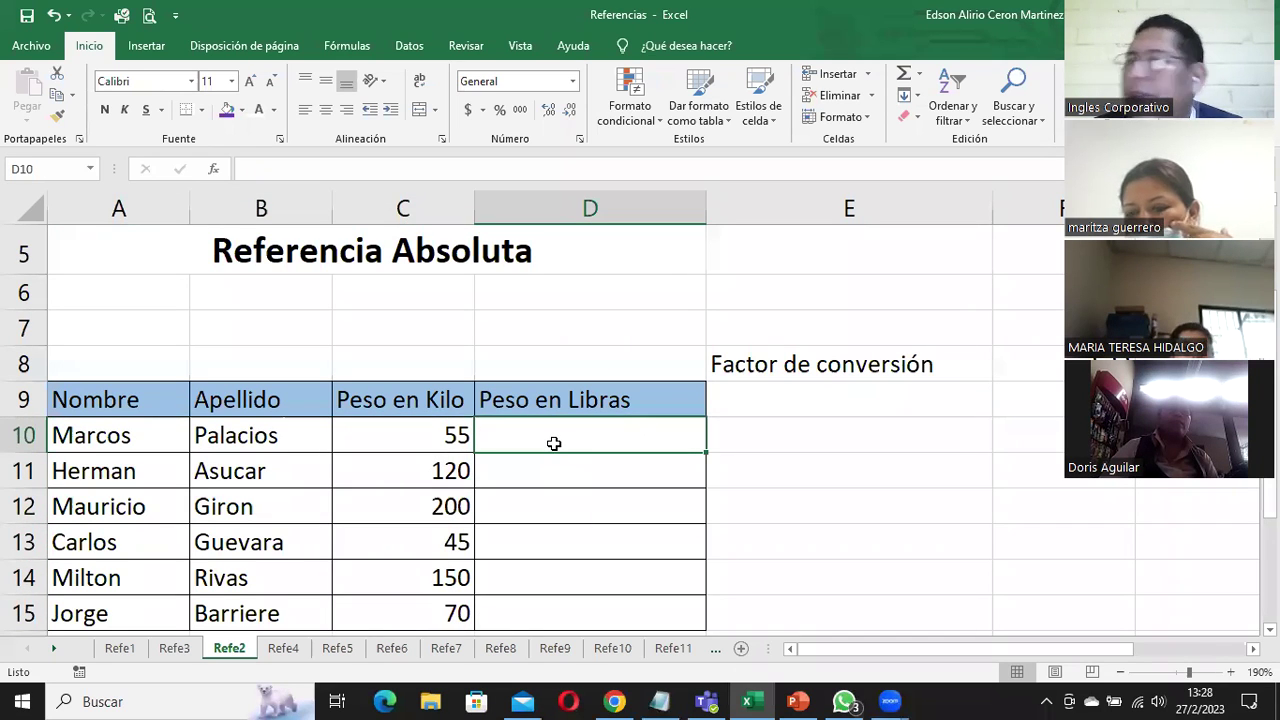
left_click(430, 434)
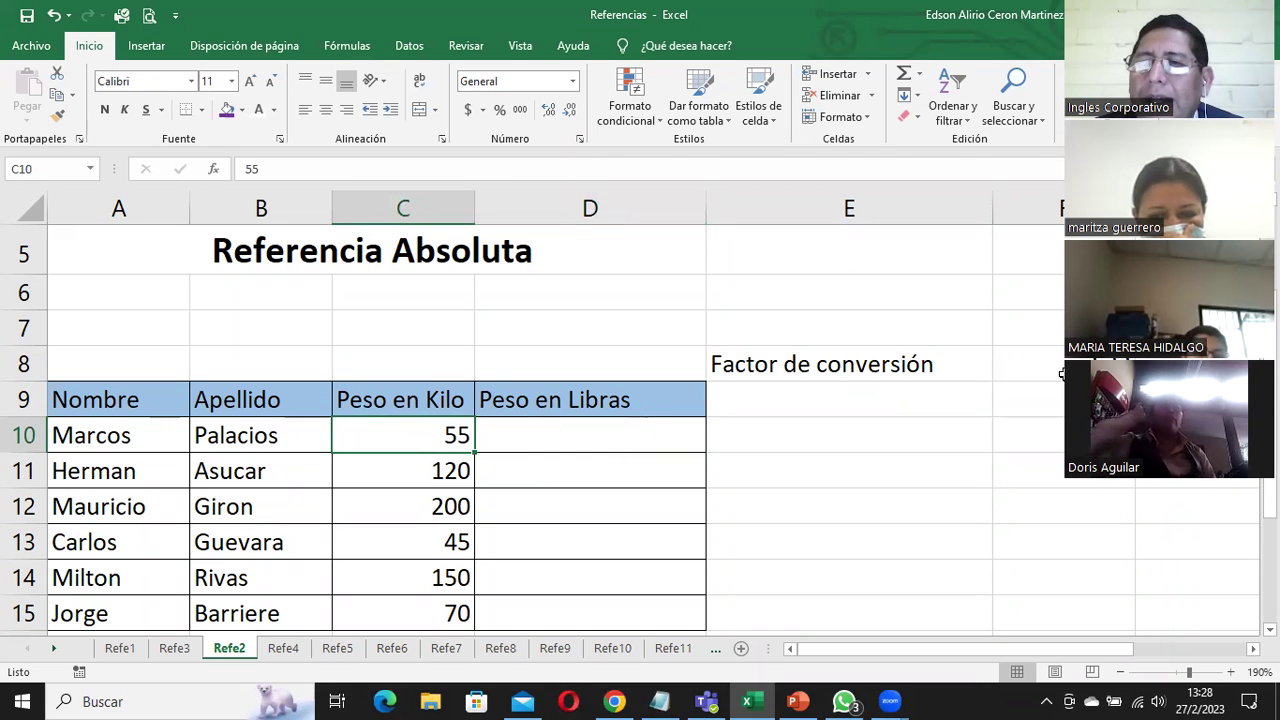
left_click(1028, 399)
left_click(1028, 364)
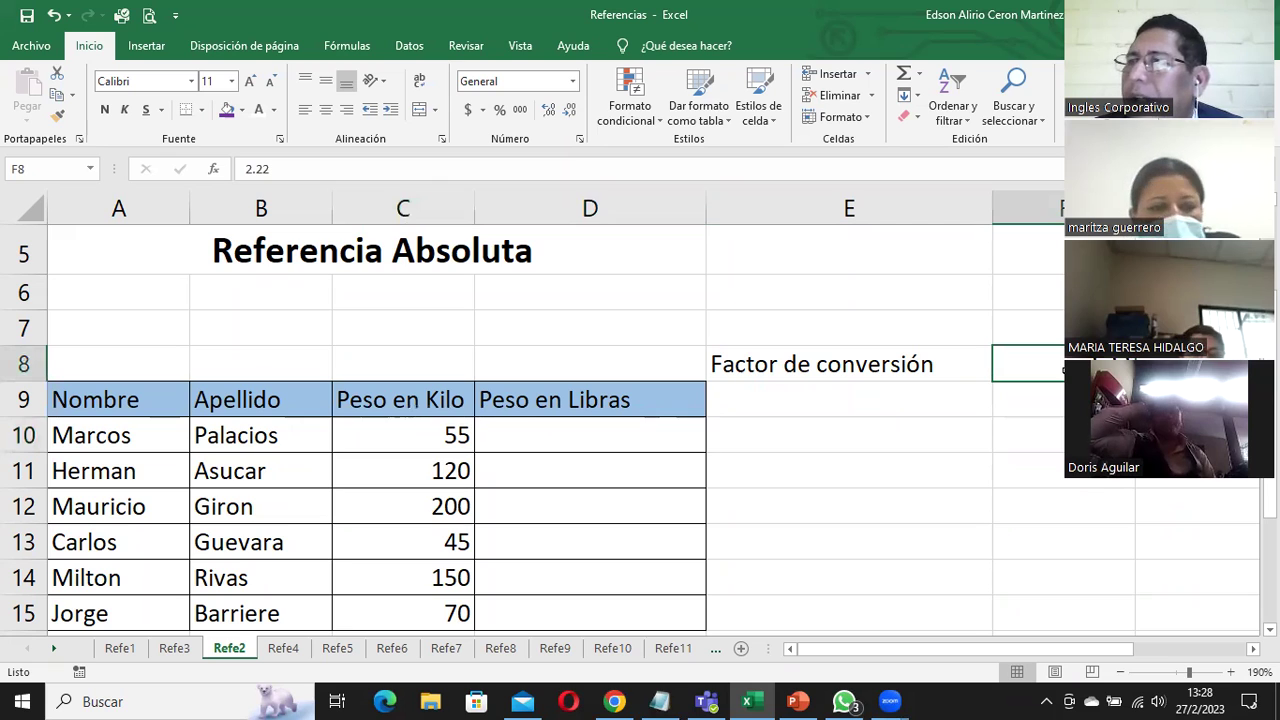
left_click(428, 440)
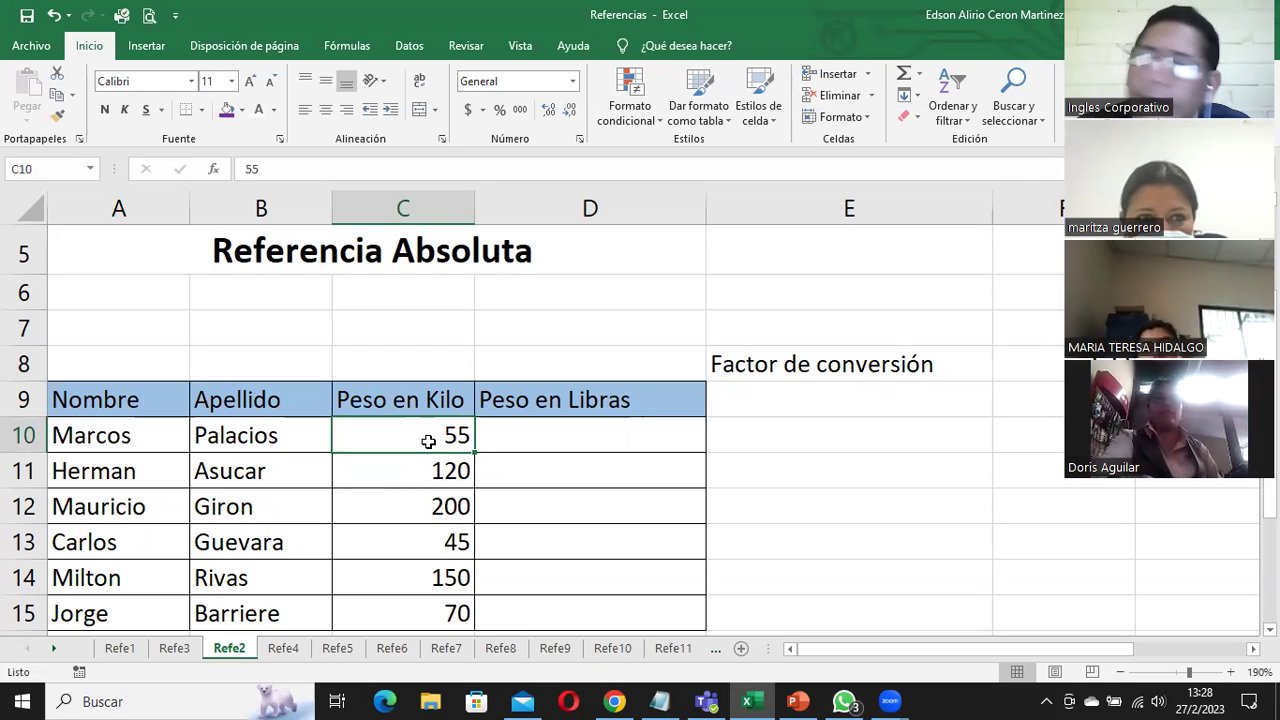
left_click(421, 463)
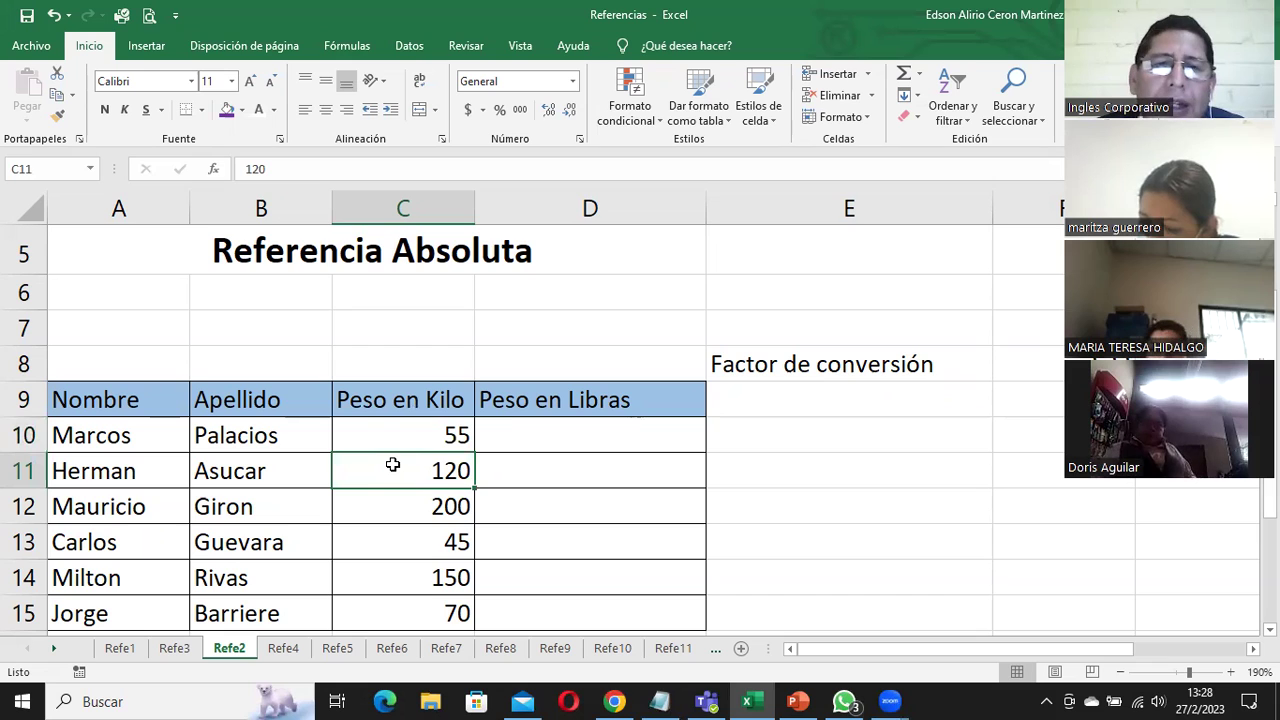
left_click(515, 442)
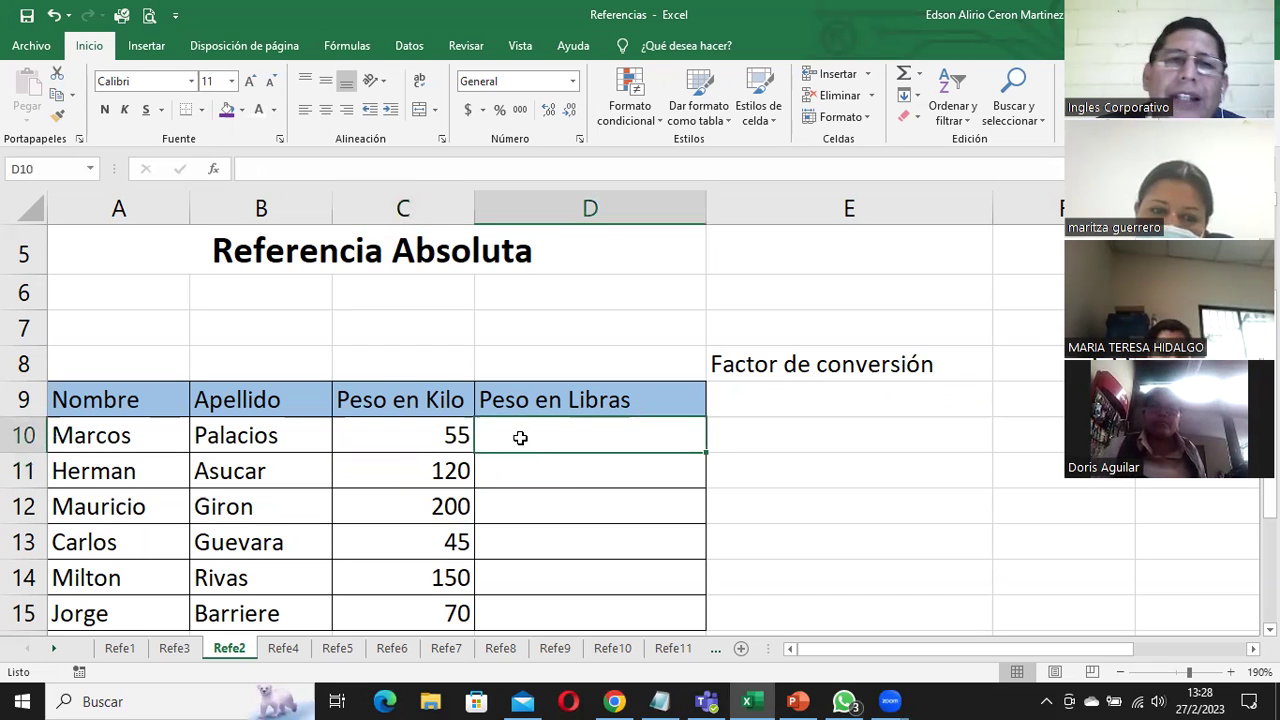
left_click(281, 252)
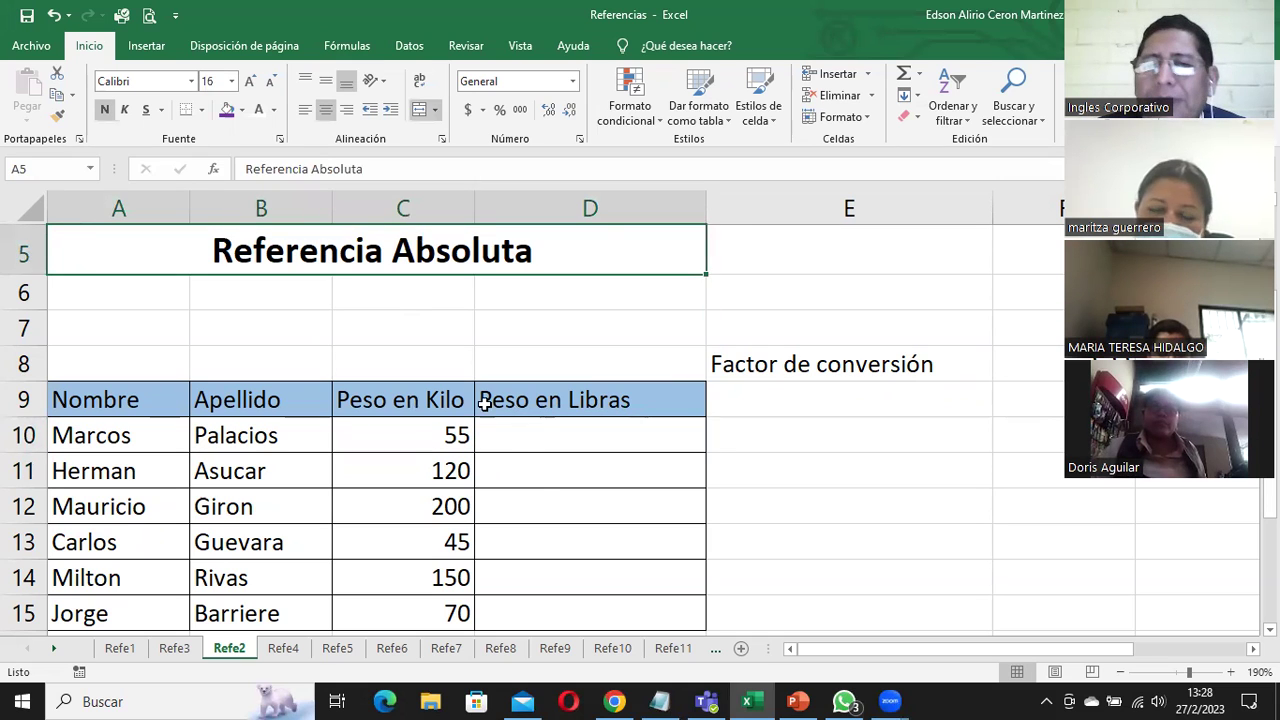
Enter the formula =(C10*F8) in D10 to convert the first kilo weight to pounds
left_click(545, 437)
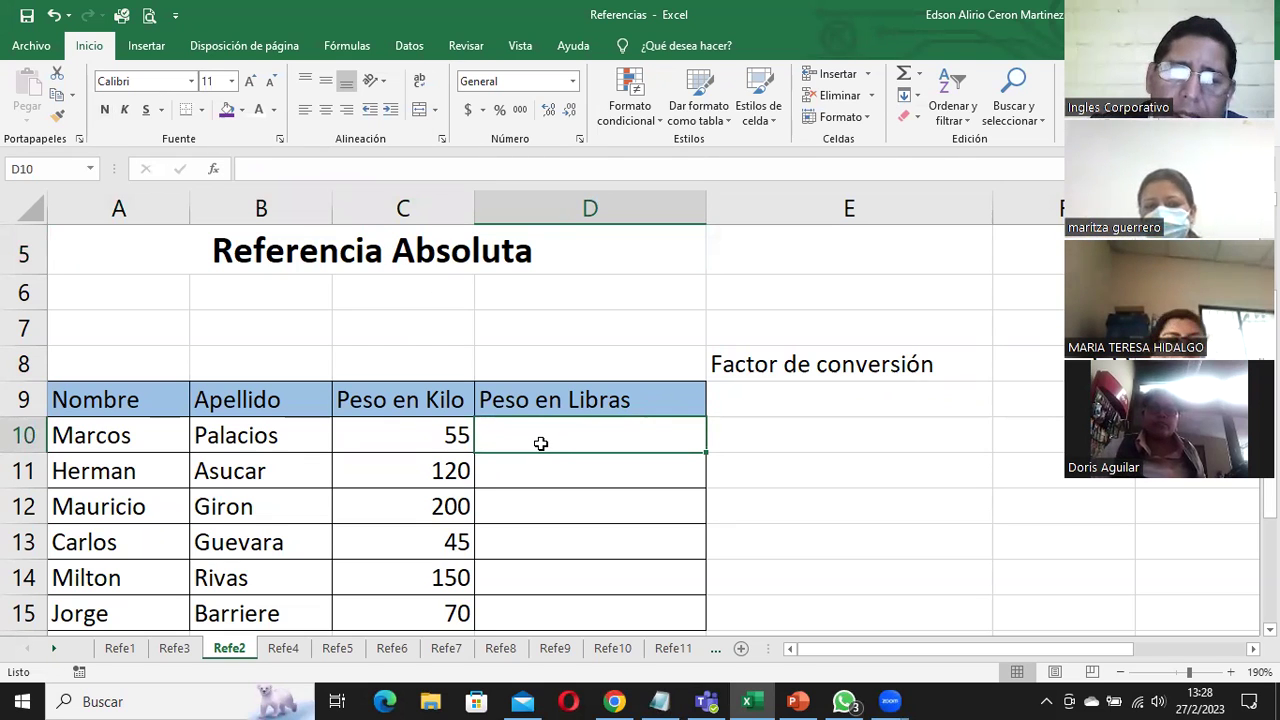
type("=(")
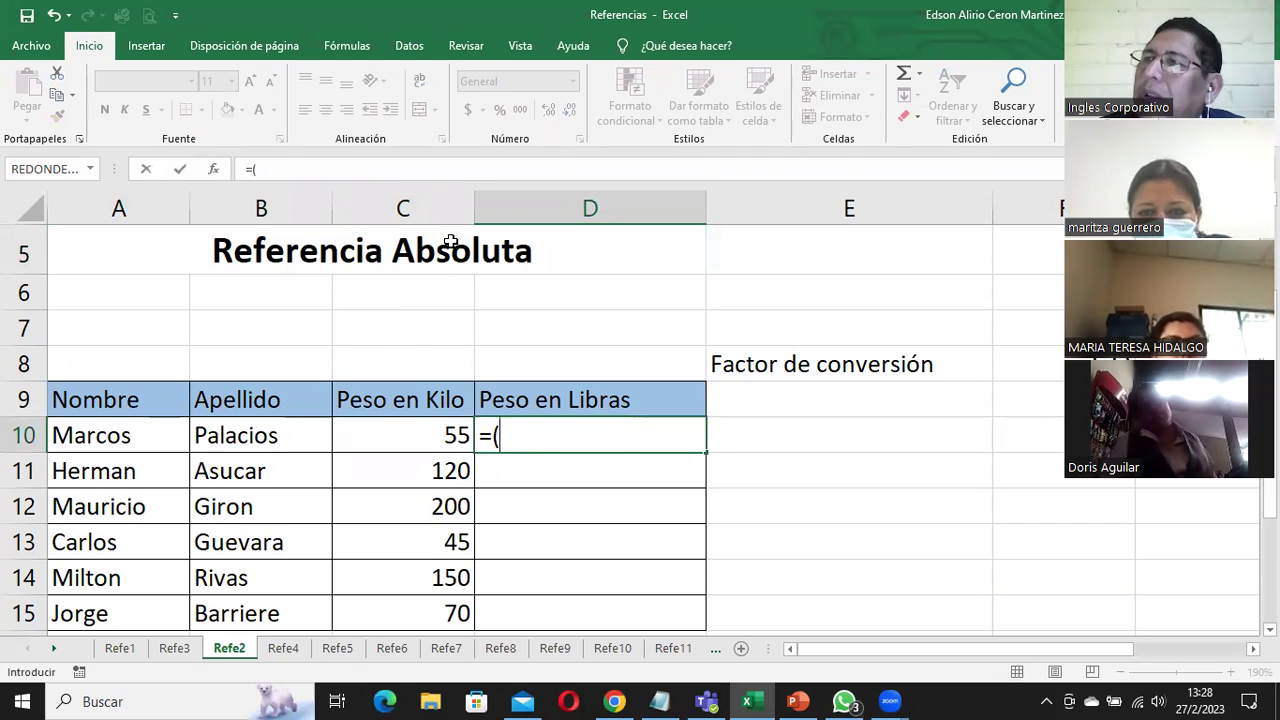
left_click(437, 434)
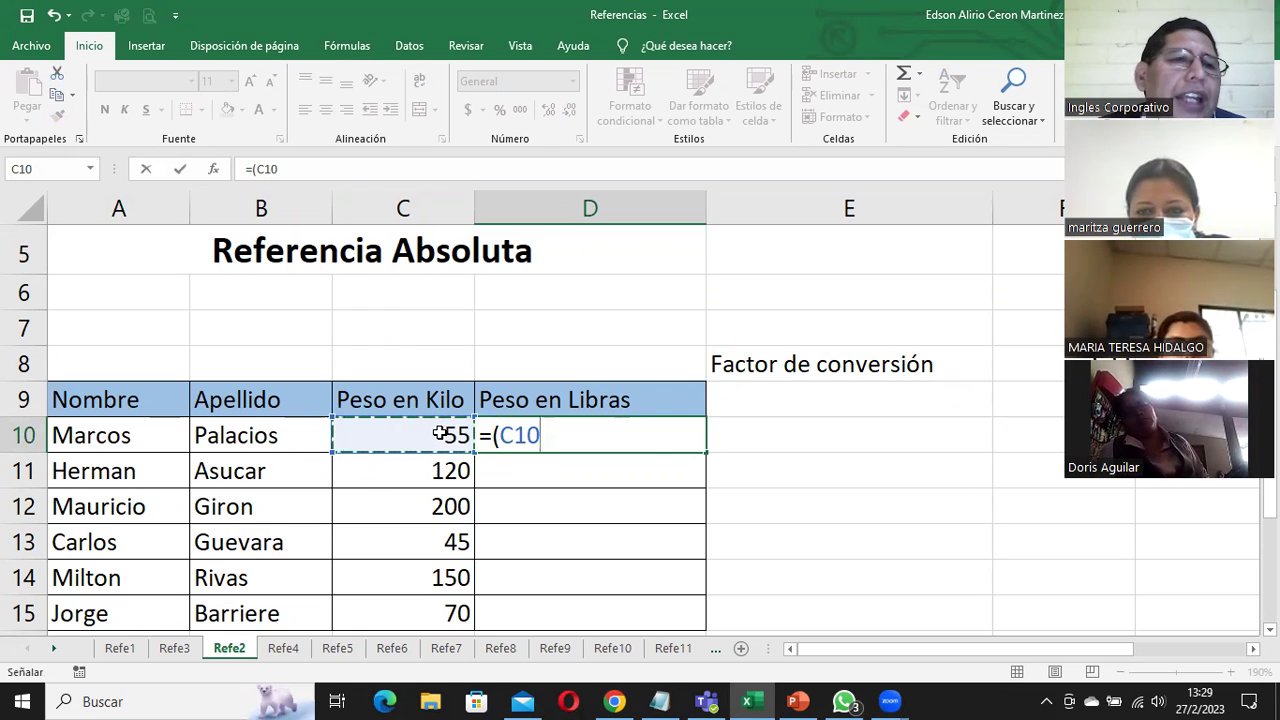
type("*")
left_click(1060, 368)
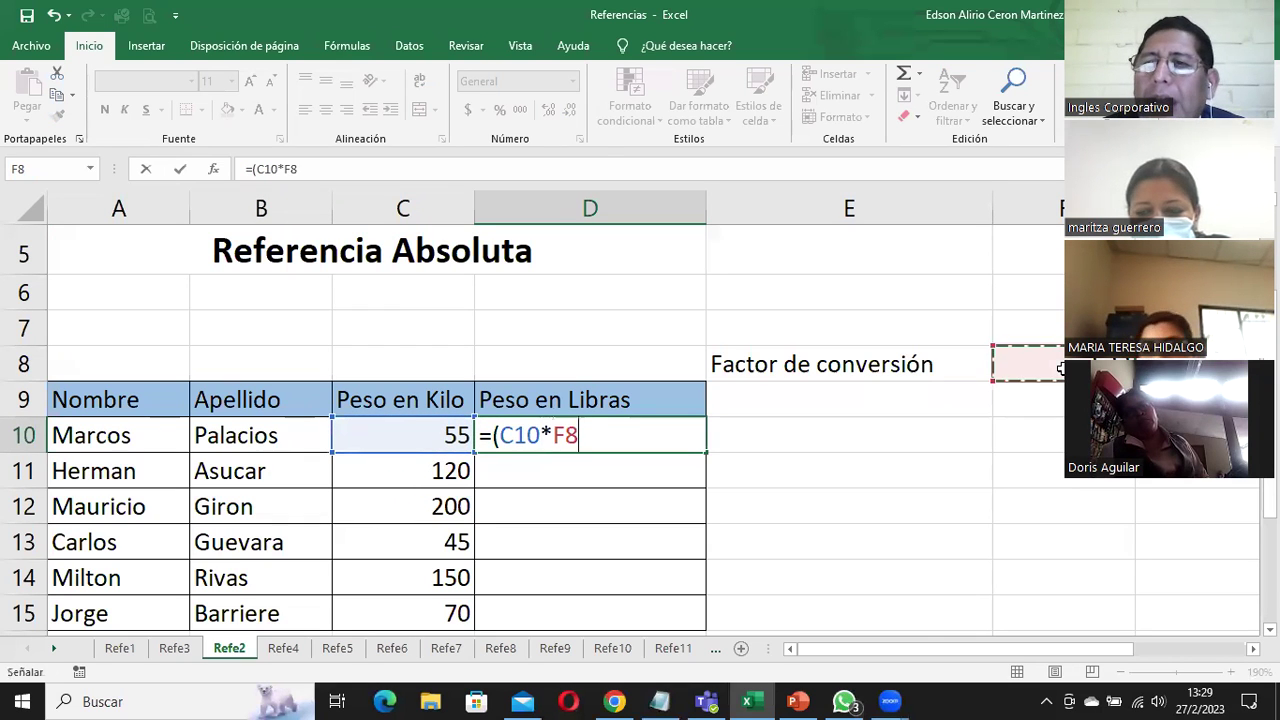
left_click(585, 437)
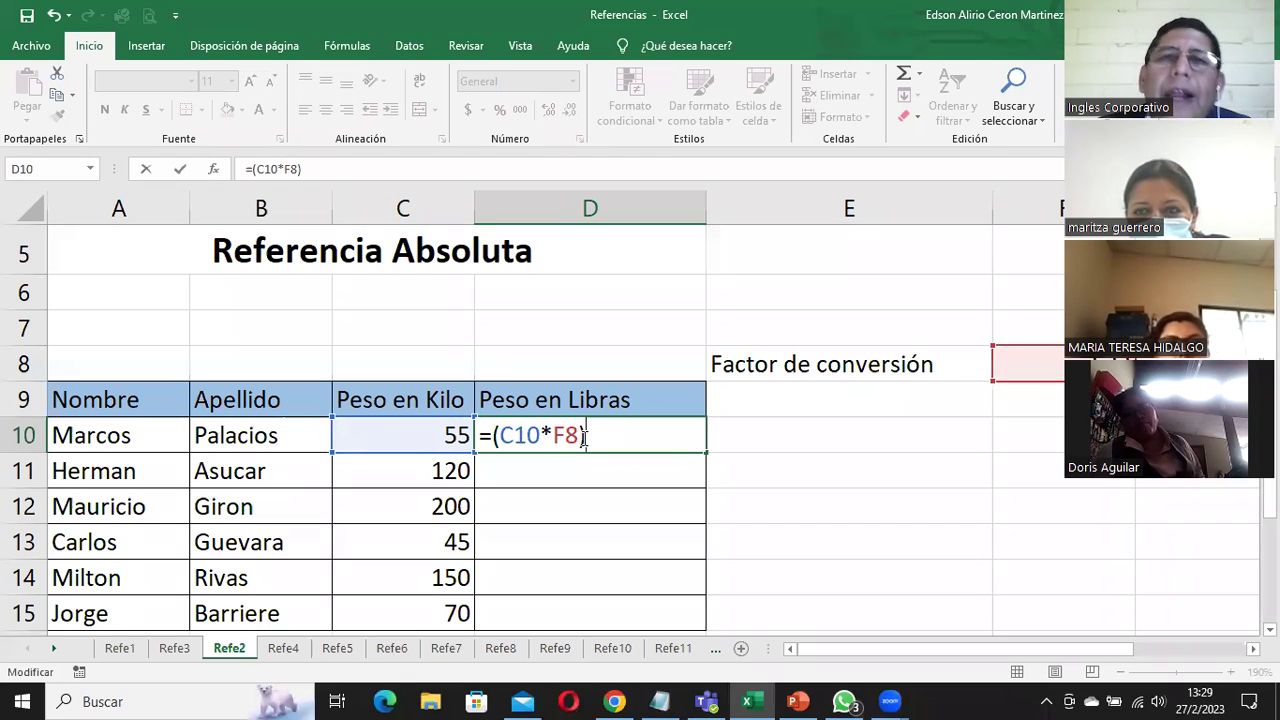
type(")")
key("Return")
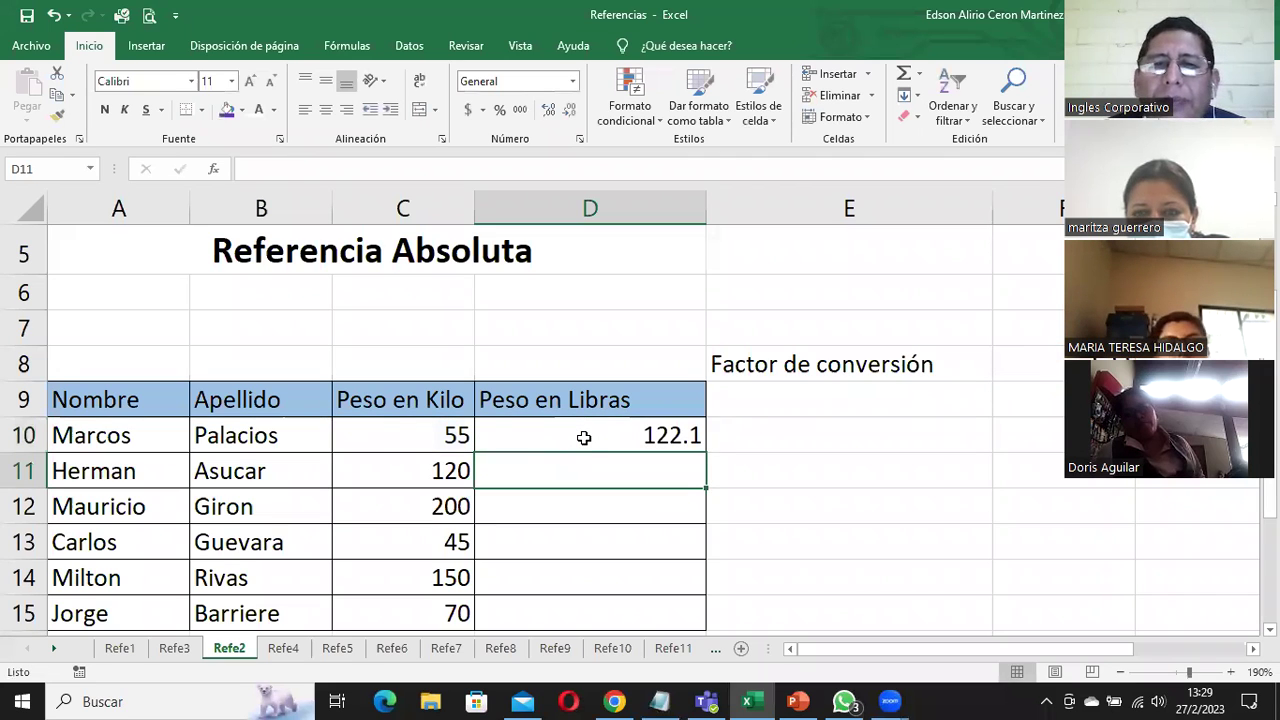
Try to fill the relative formula from D10 down to D15
left_click(587, 440)
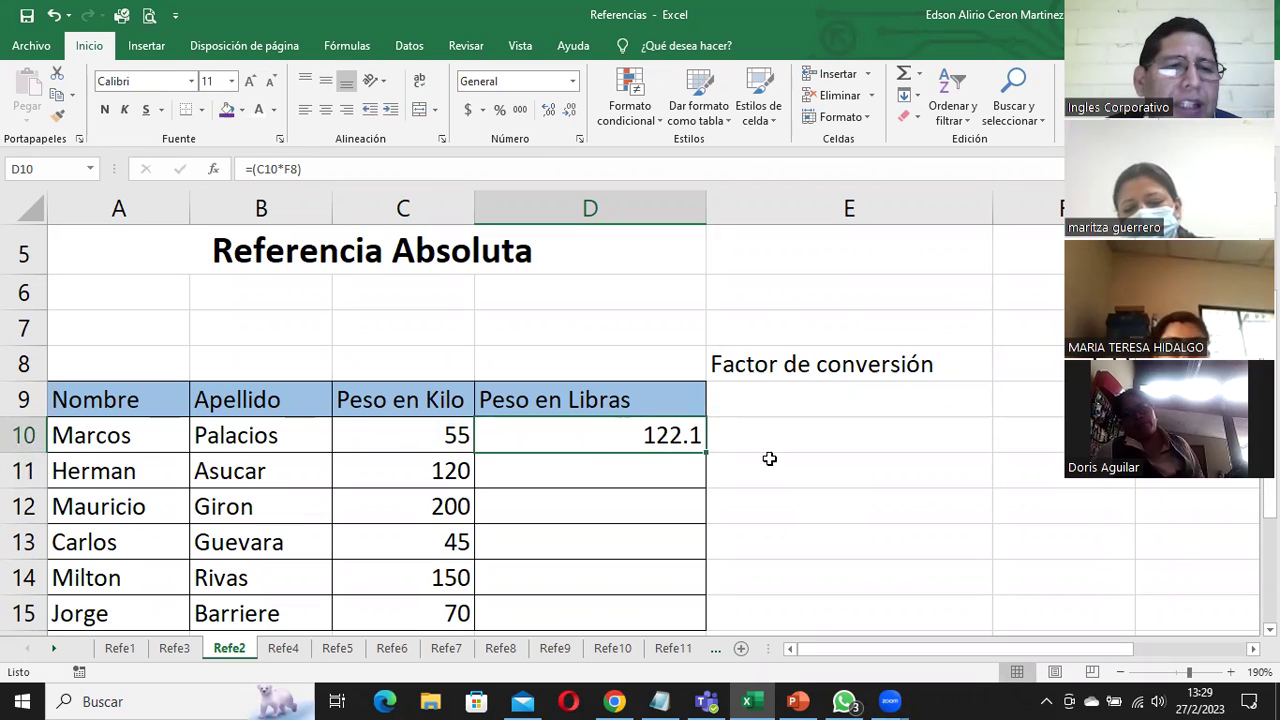
scroll(770, 460, "down", 1)
left_click_drag(707, 328, 690, 500)
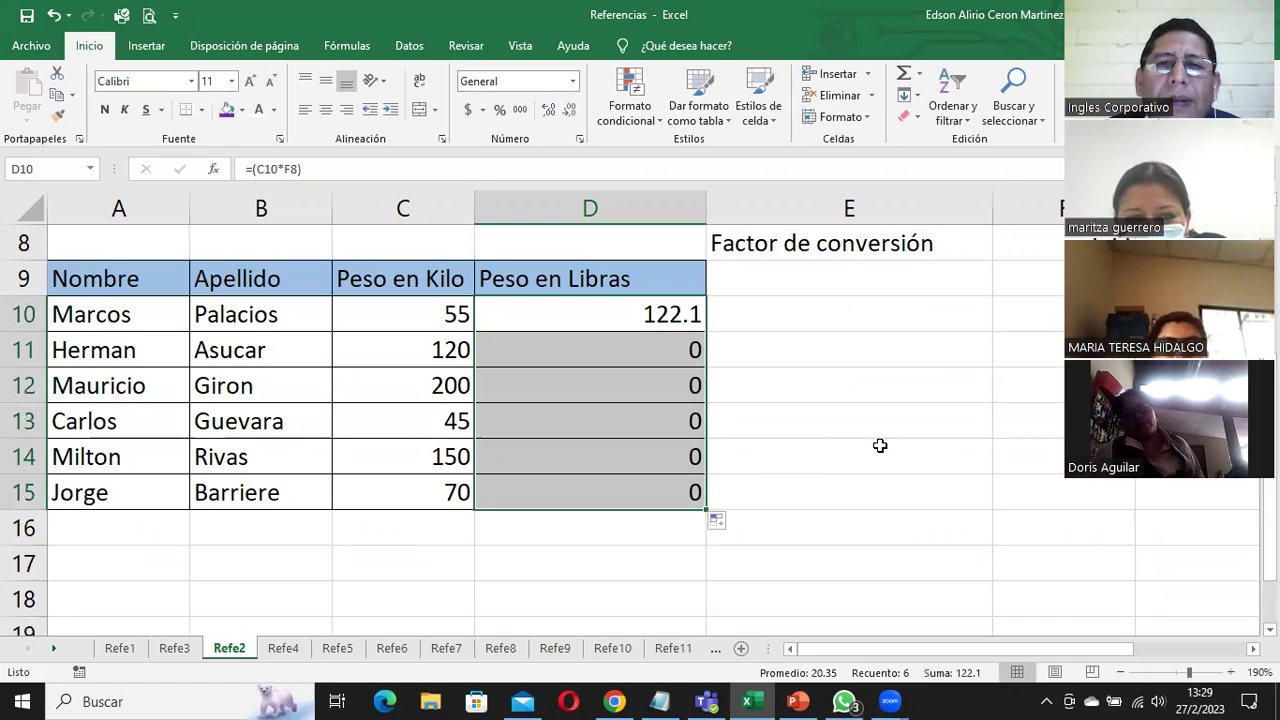
Inspect the copied formulas in D11 to D15, checking which factor cell D11 refers to
left_click(672, 356)
left_click(662, 388)
left_click(658, 418)
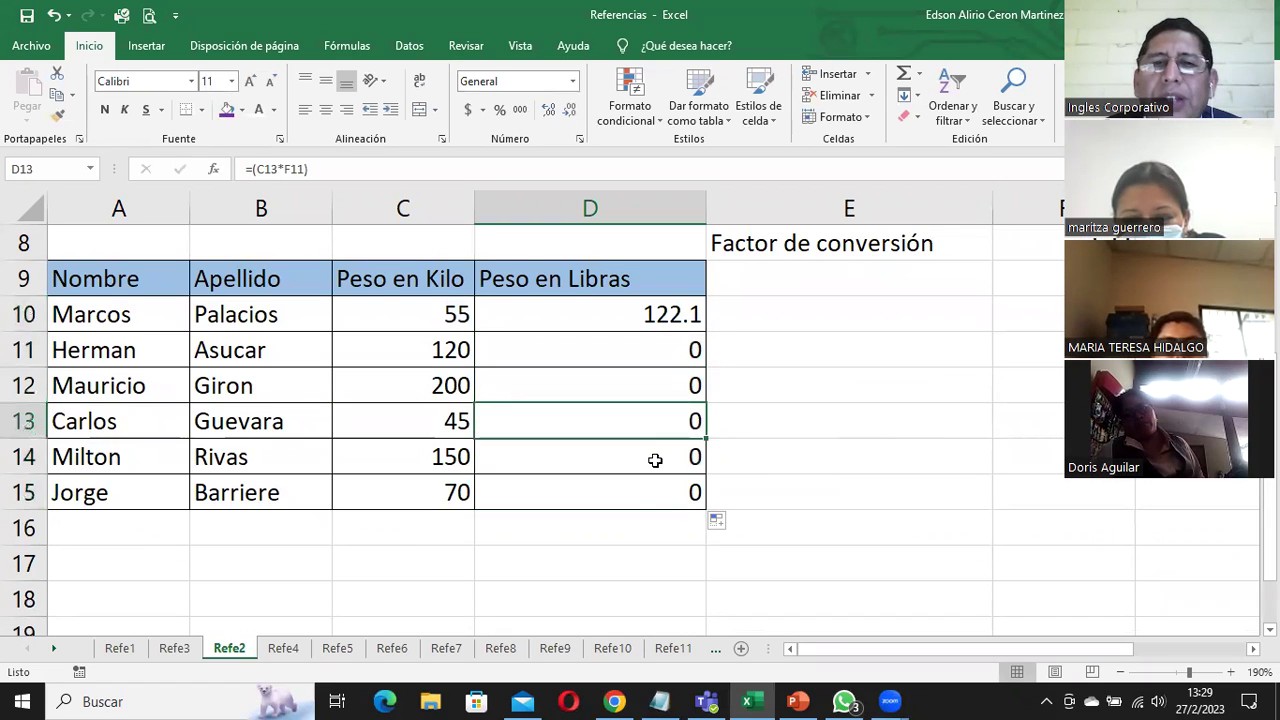
left_click(646, 494)
double_click(628, 352)
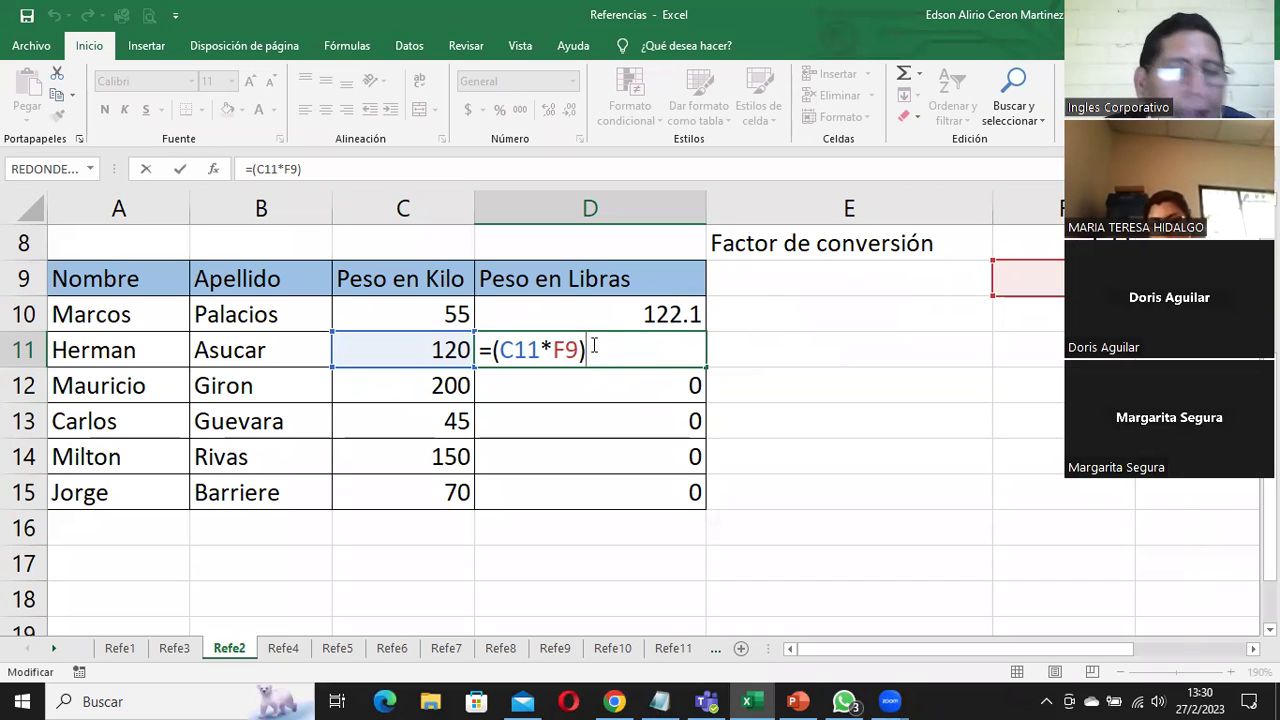
key("Return")
Fix the row of the conversion factor in D10 by changing its formula to =(C10*F$8)
left_click(626, 314)
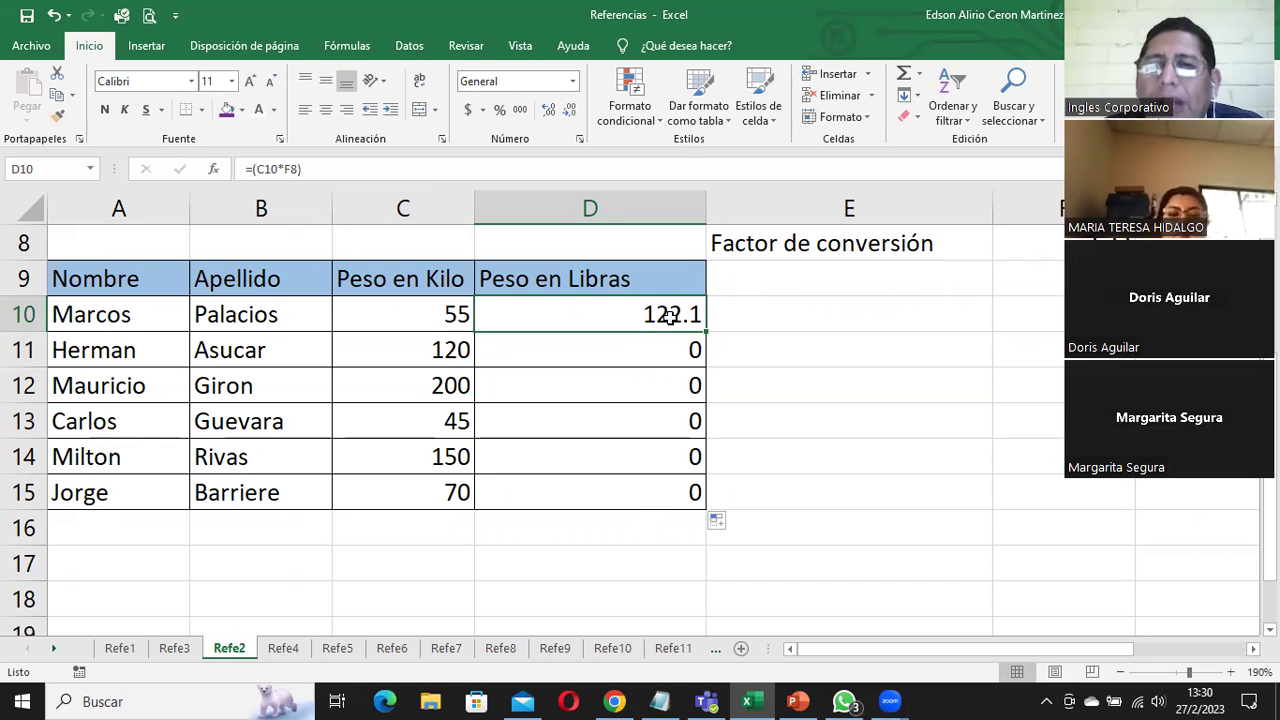
scroll(623, 293, "up", 2)
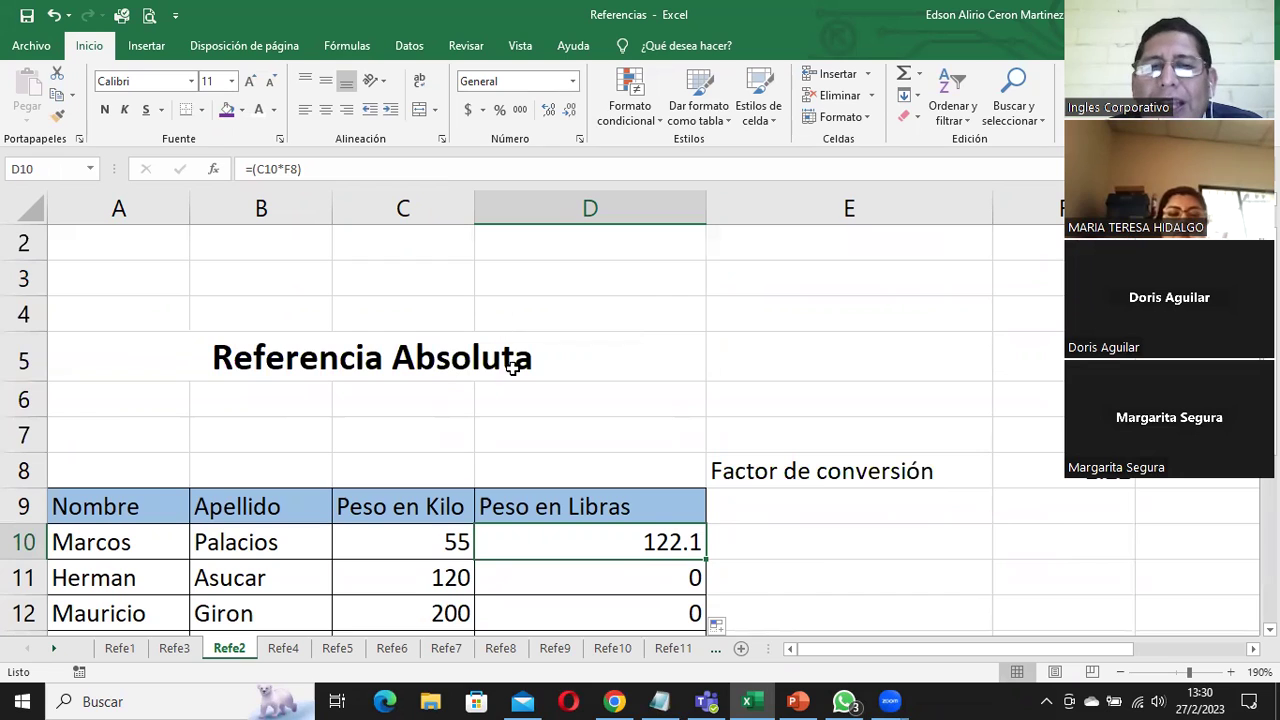
double_click(662, 542)
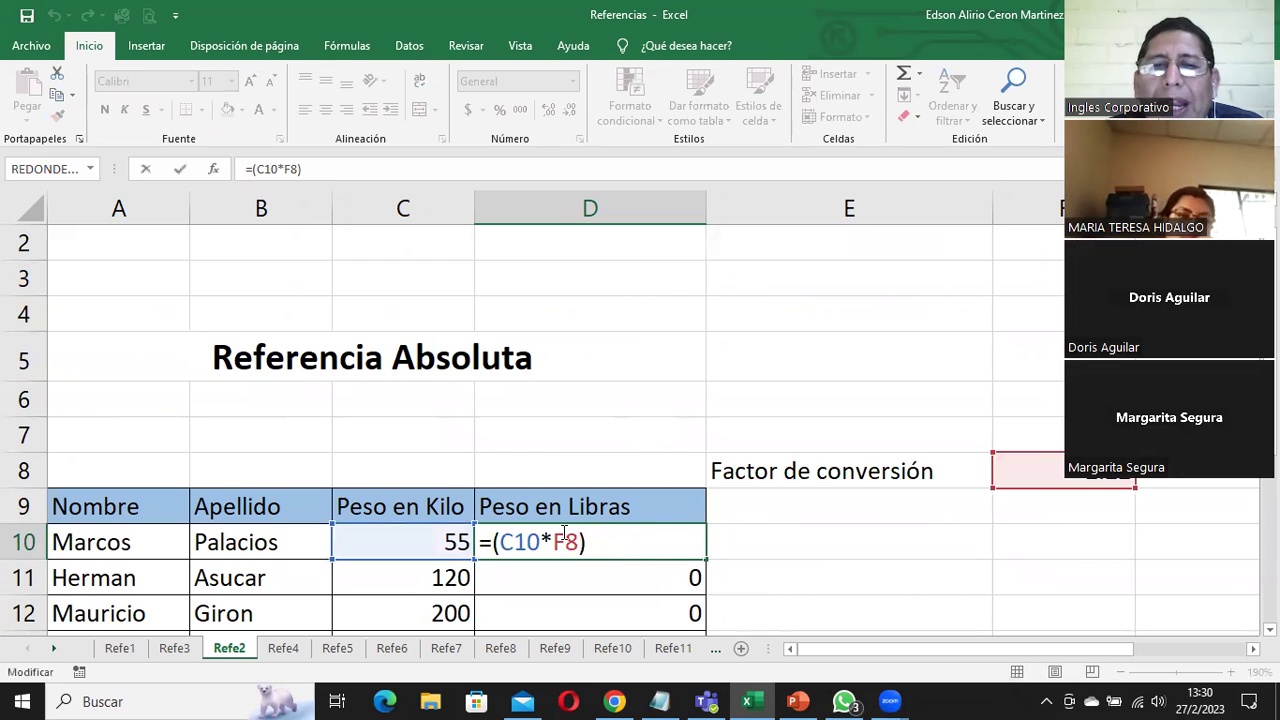
left_click(553, 540)
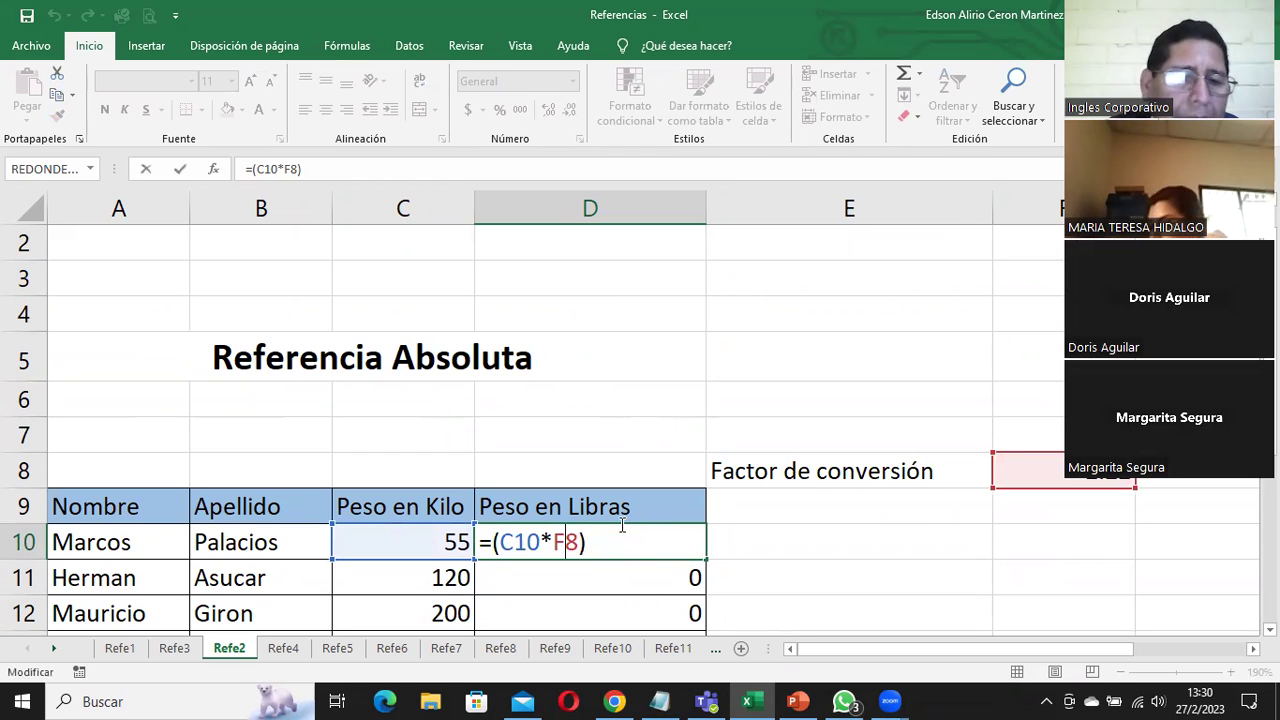
type("$")
key("Return")
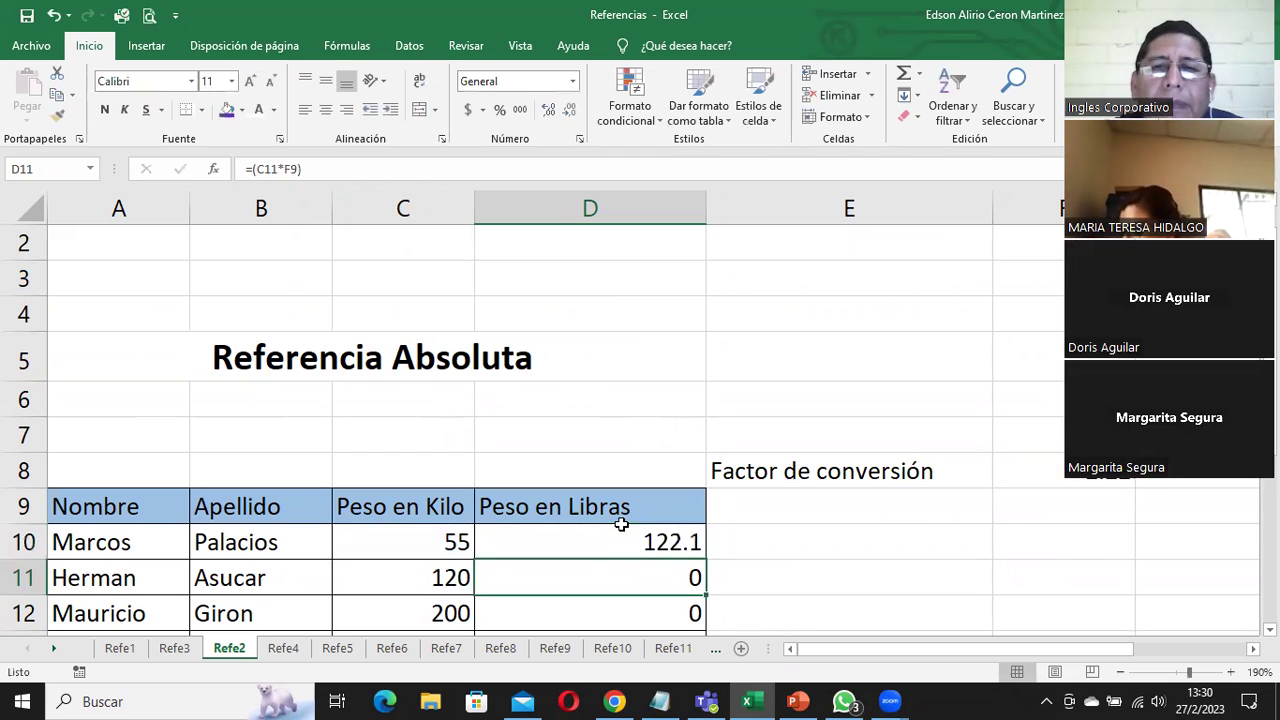
Fill the corrected D10 formula down the Peso en Libras column to D15
scroll(666, 520, "down", 1)
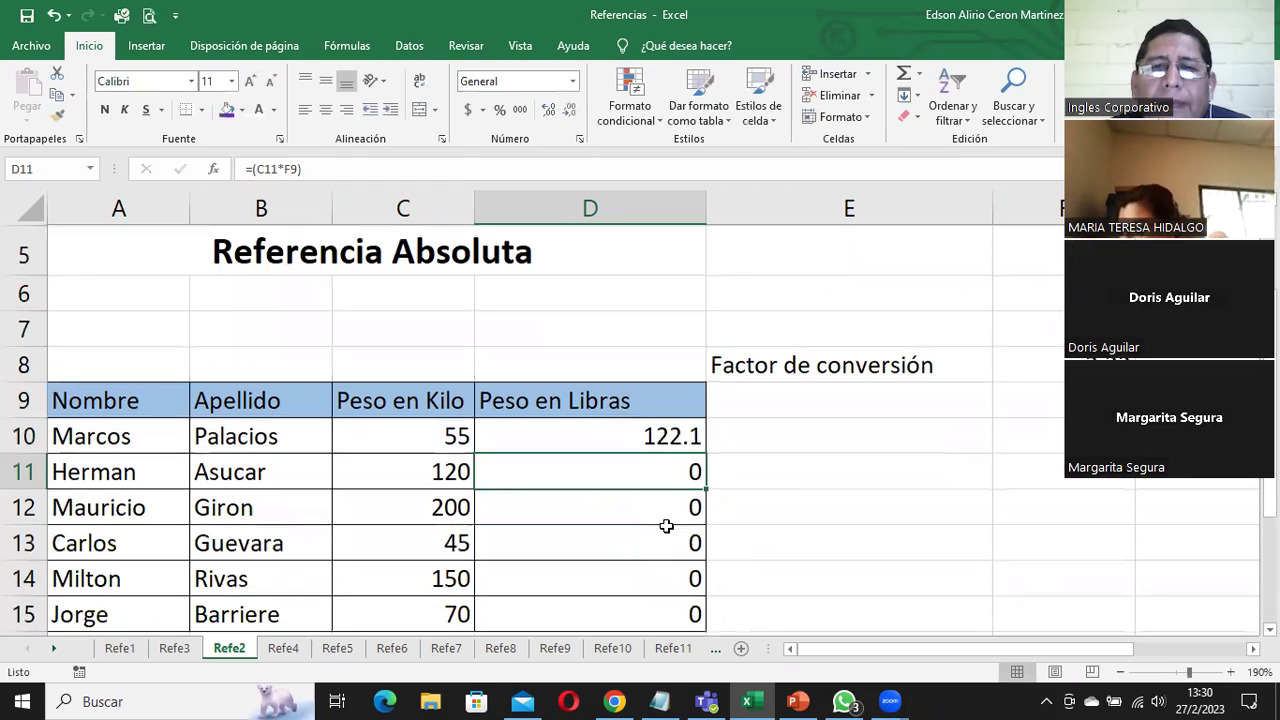
left_click(646, 435)
scroll(791, 449, "down", 1)
left_click_drag(706, 332, 705, 508)
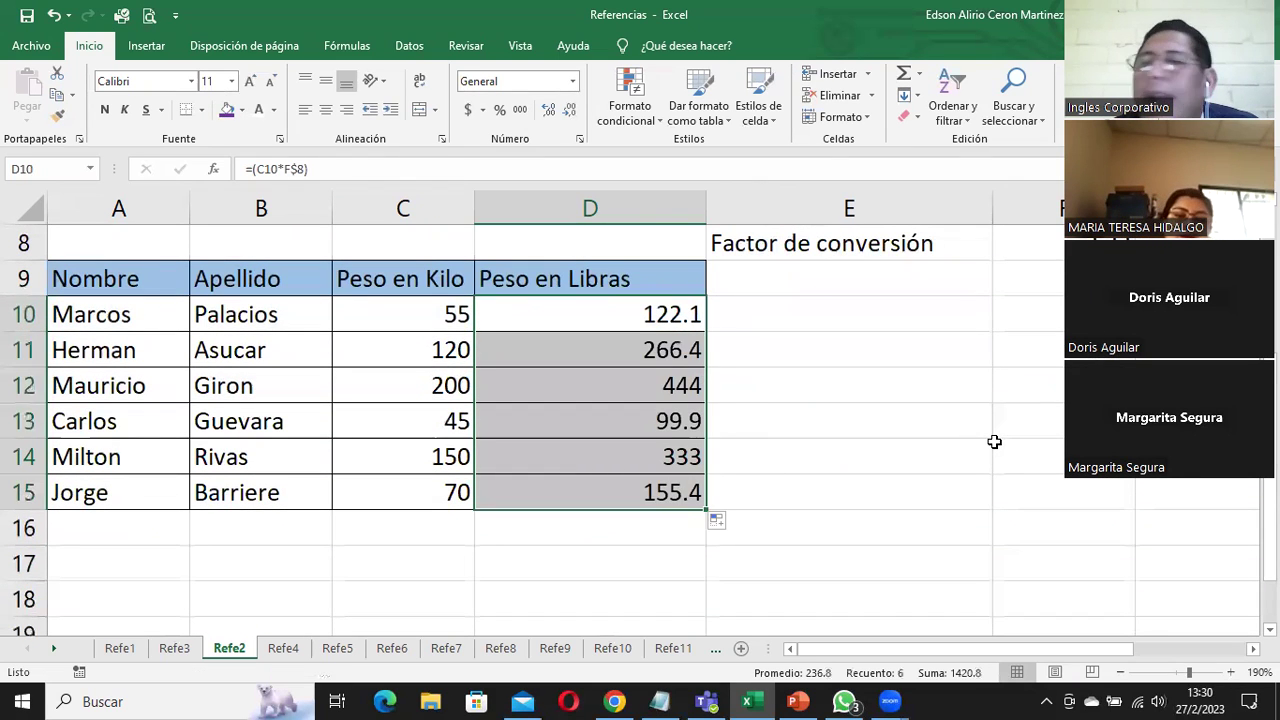
Inspect the formulas in D10 to D15, checking which weight cell and which conversion factor cell each one refers to
left_click(659, 314)
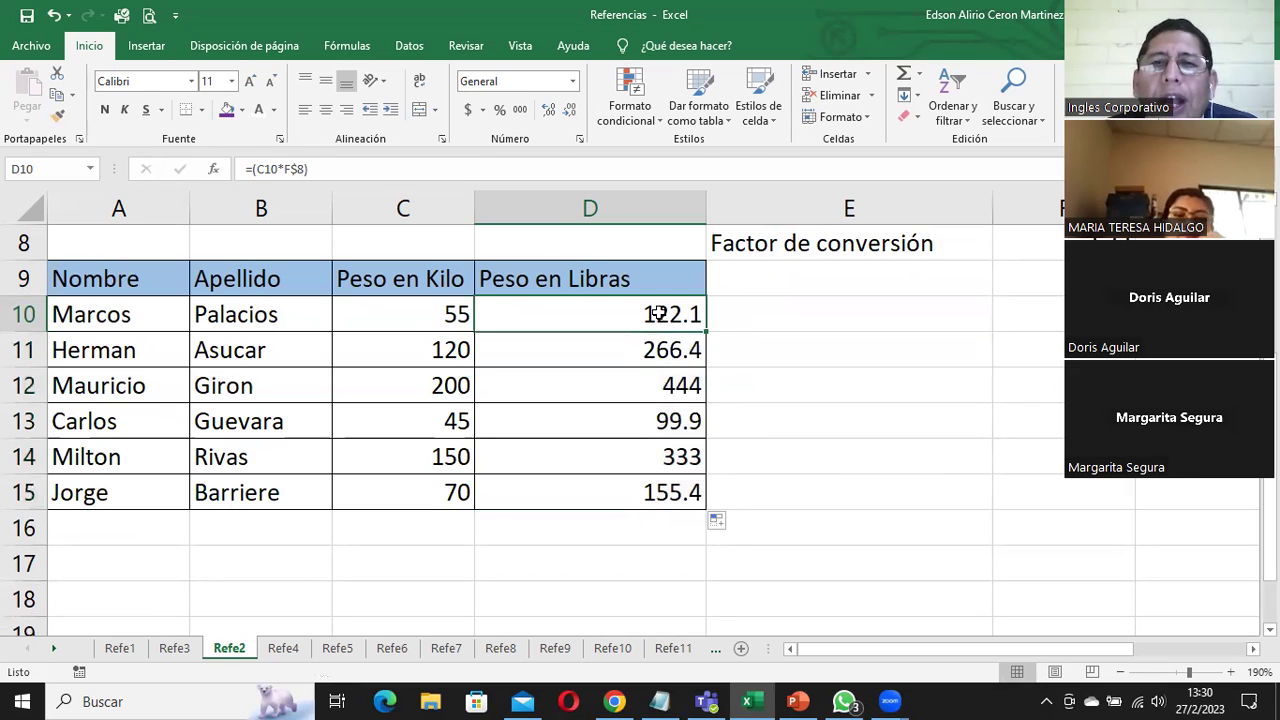
double_click(659, 314)
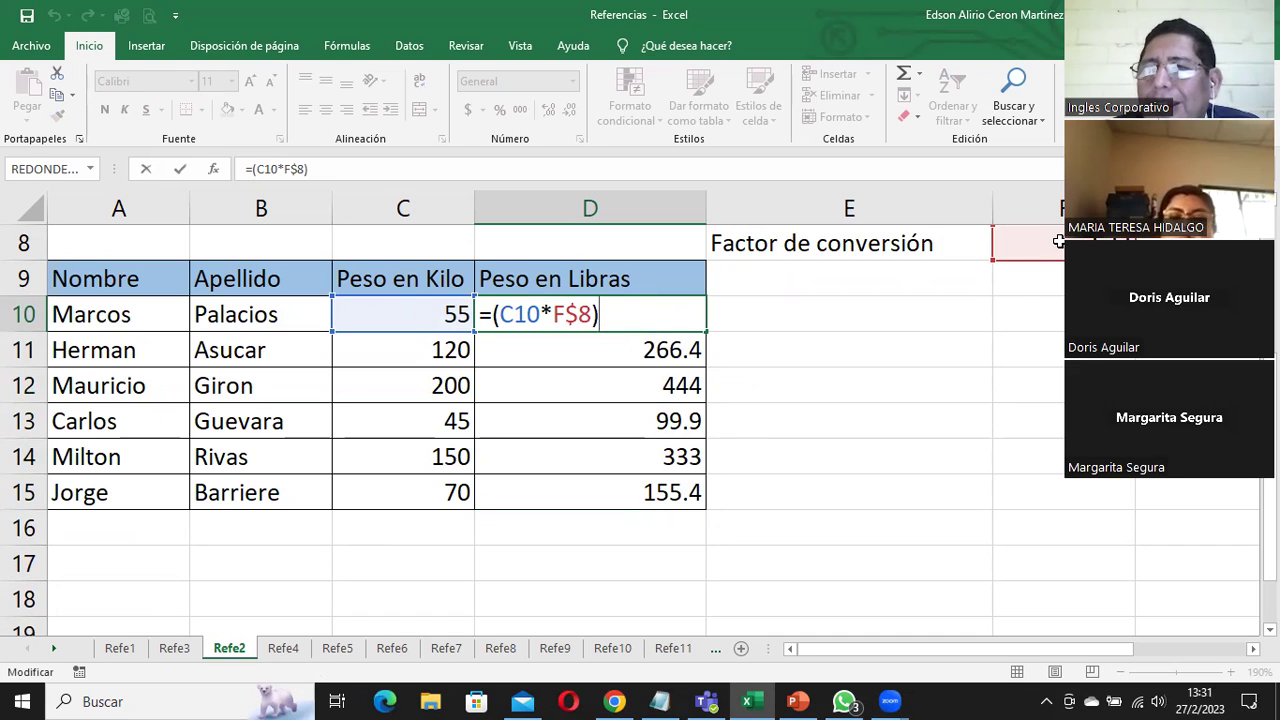
left_click(627, 355)
double_click(627, 355)
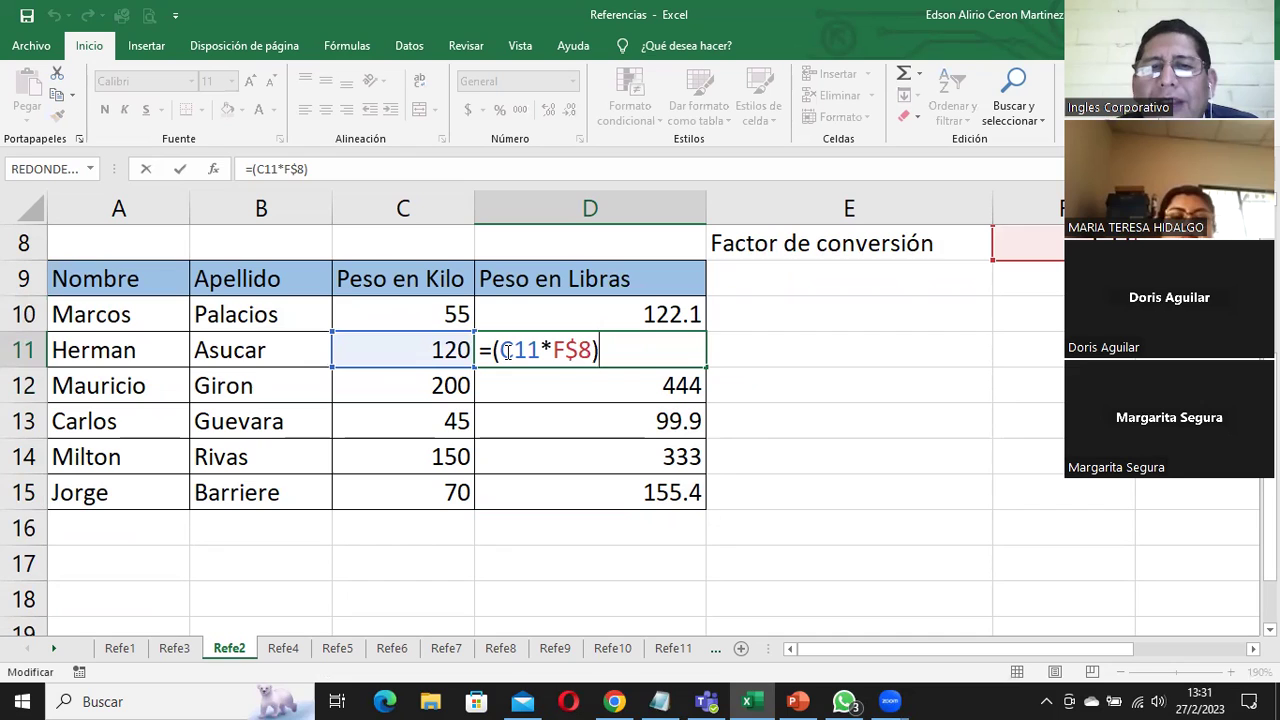
left_click(651, 383)
double_click(651, 383)
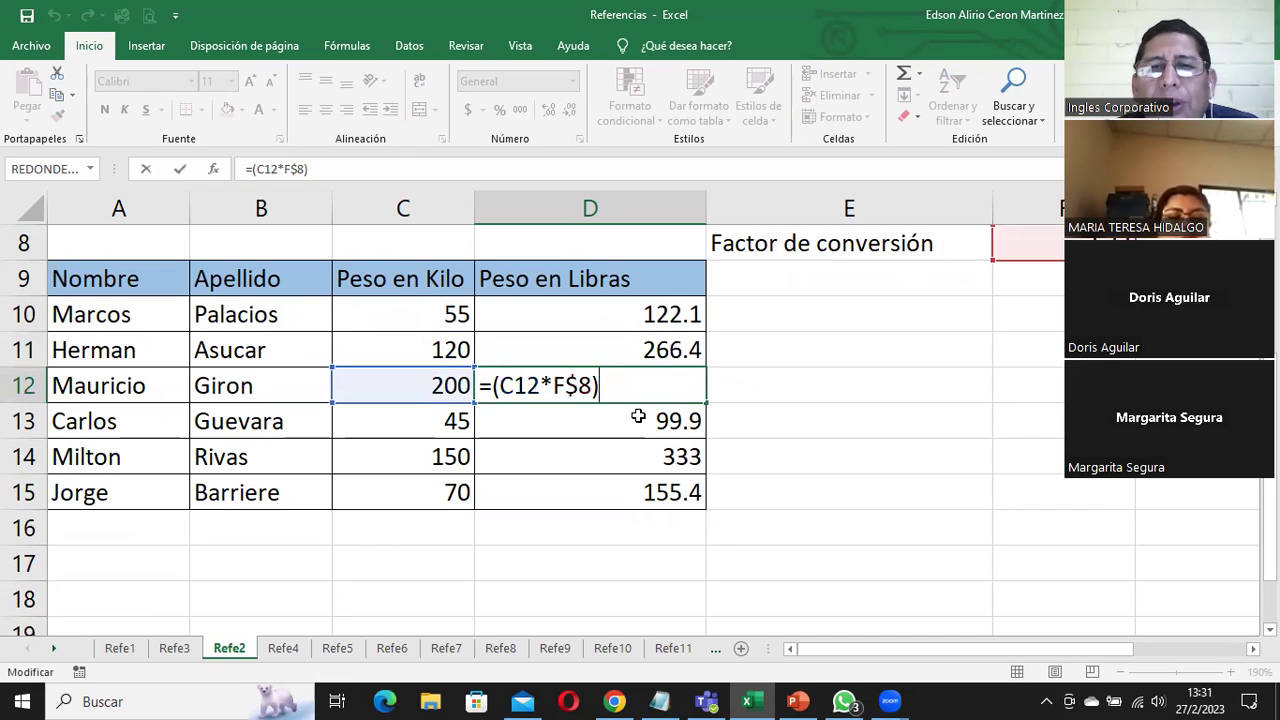
double_click(638, 416)
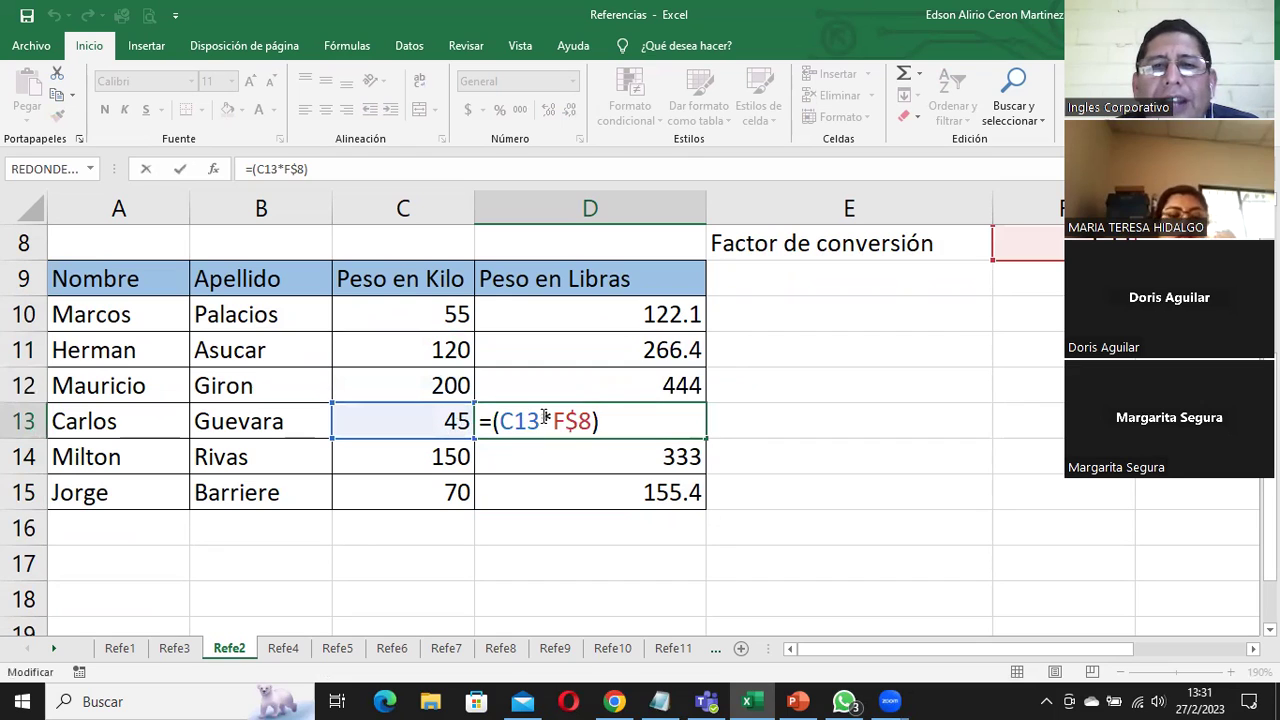
double_click(650, 460)
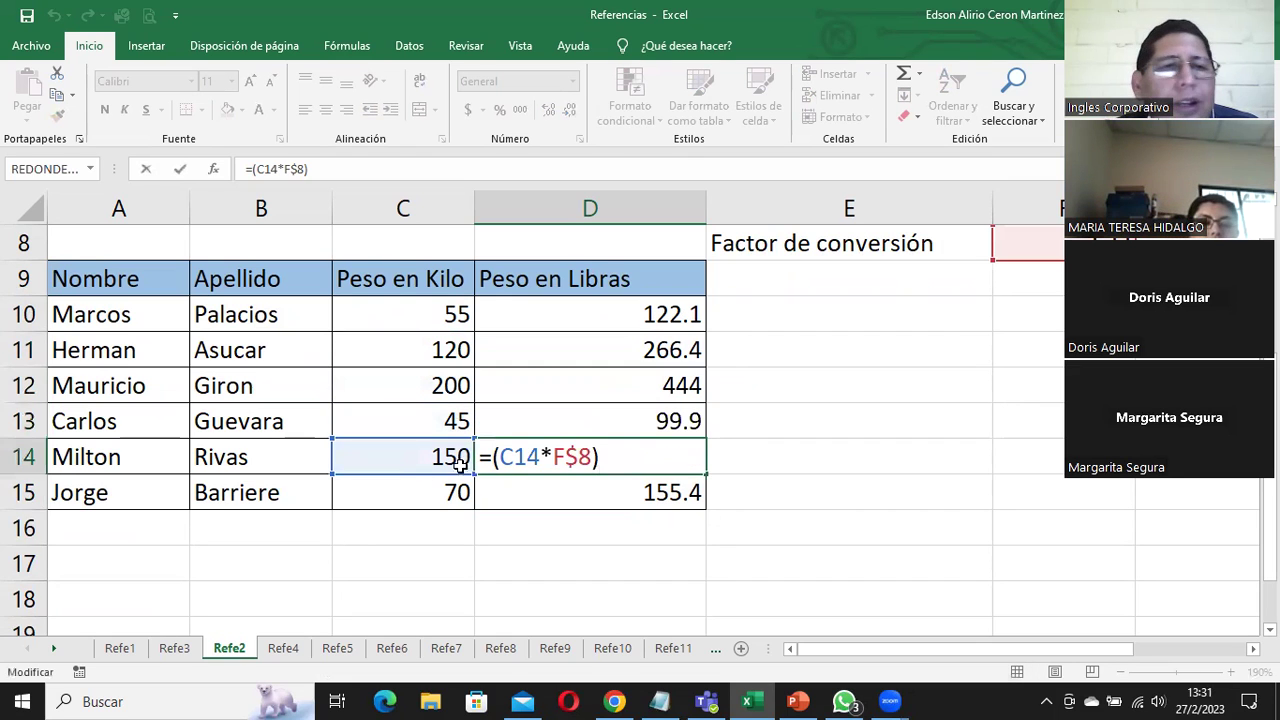
double_click(617, 490)
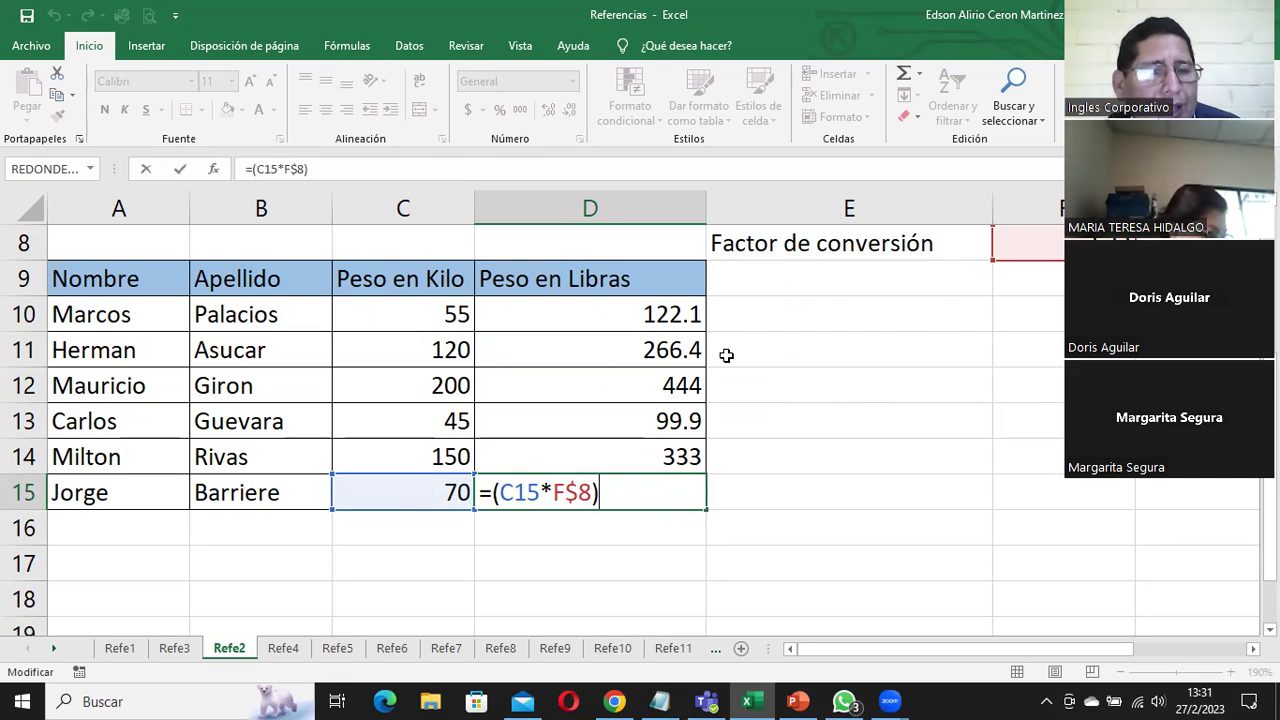
key("ctrl+Return")
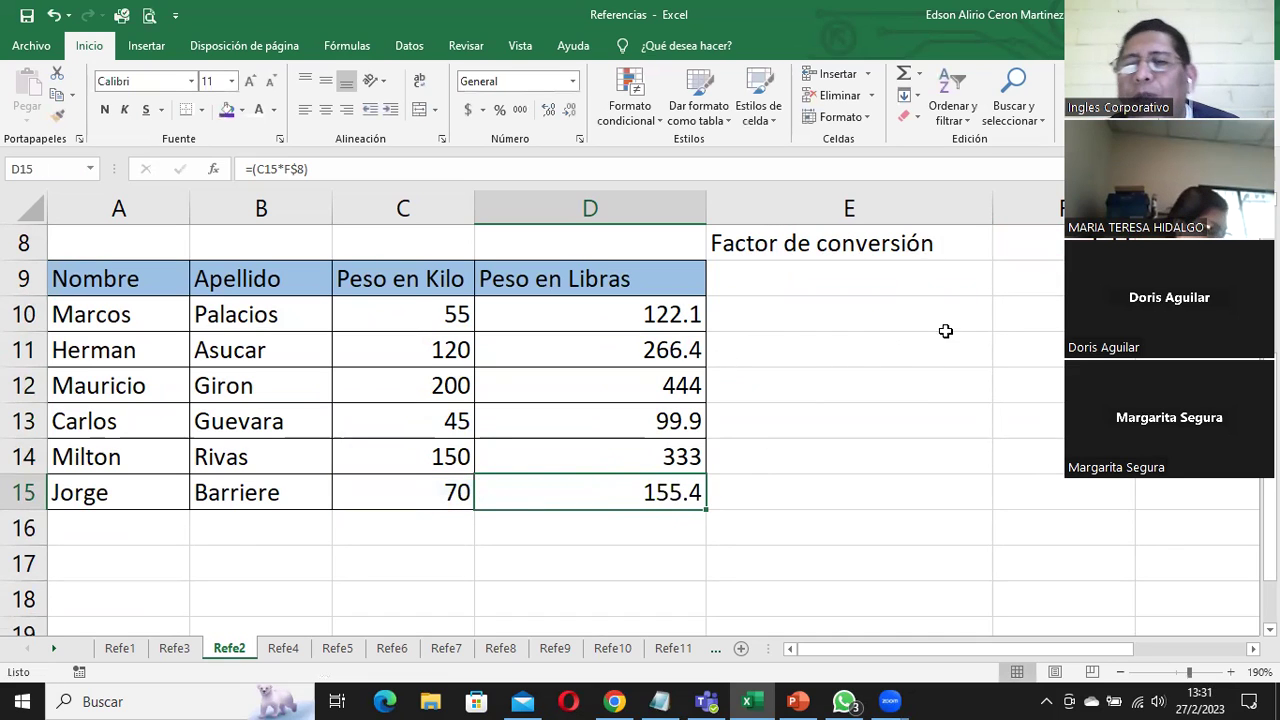
Make the conversion factor reference in D10 fully absolute by changing its formula to =(C10*$F$8)
left_click(662, 324)
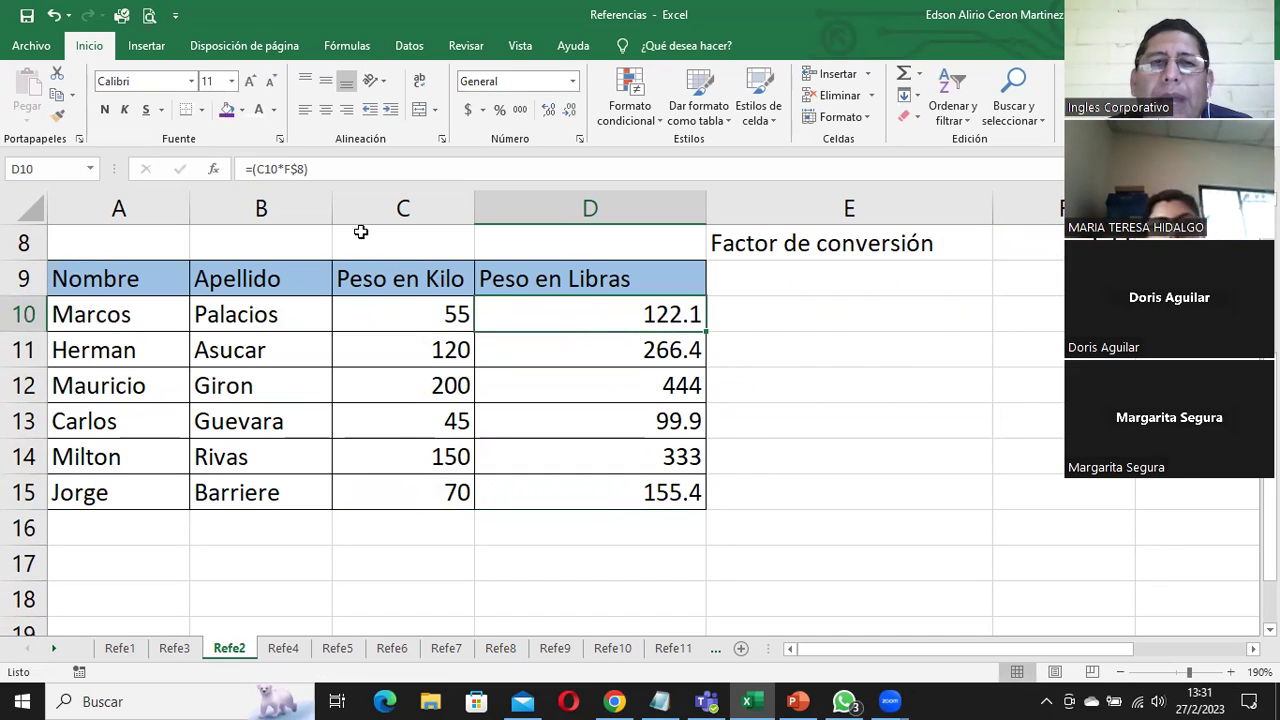
double_click(591, 305)
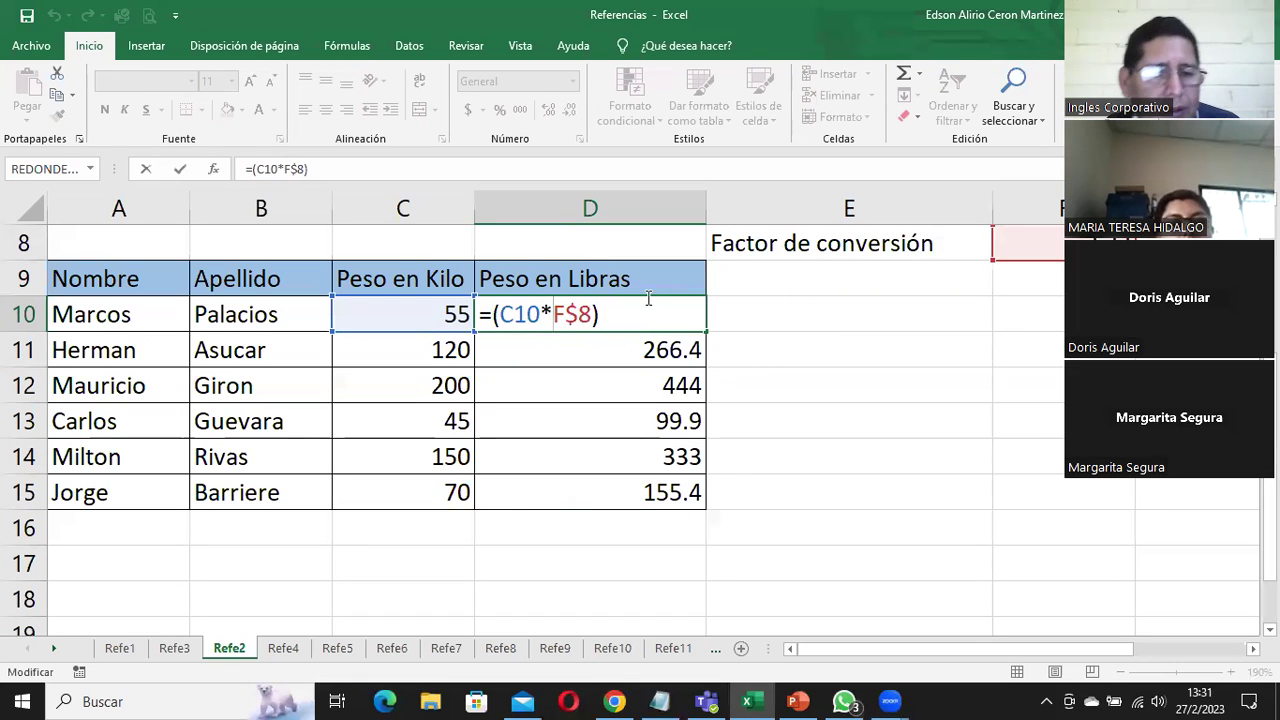
type("$")
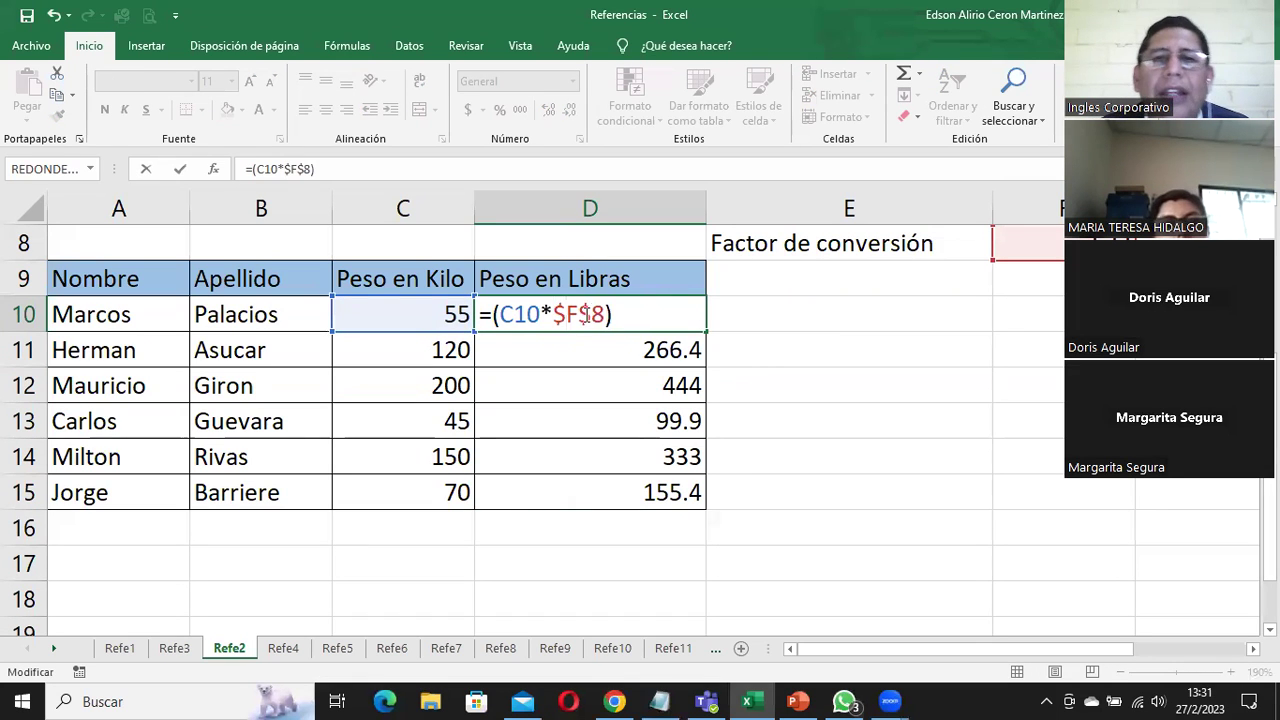
key("Return")
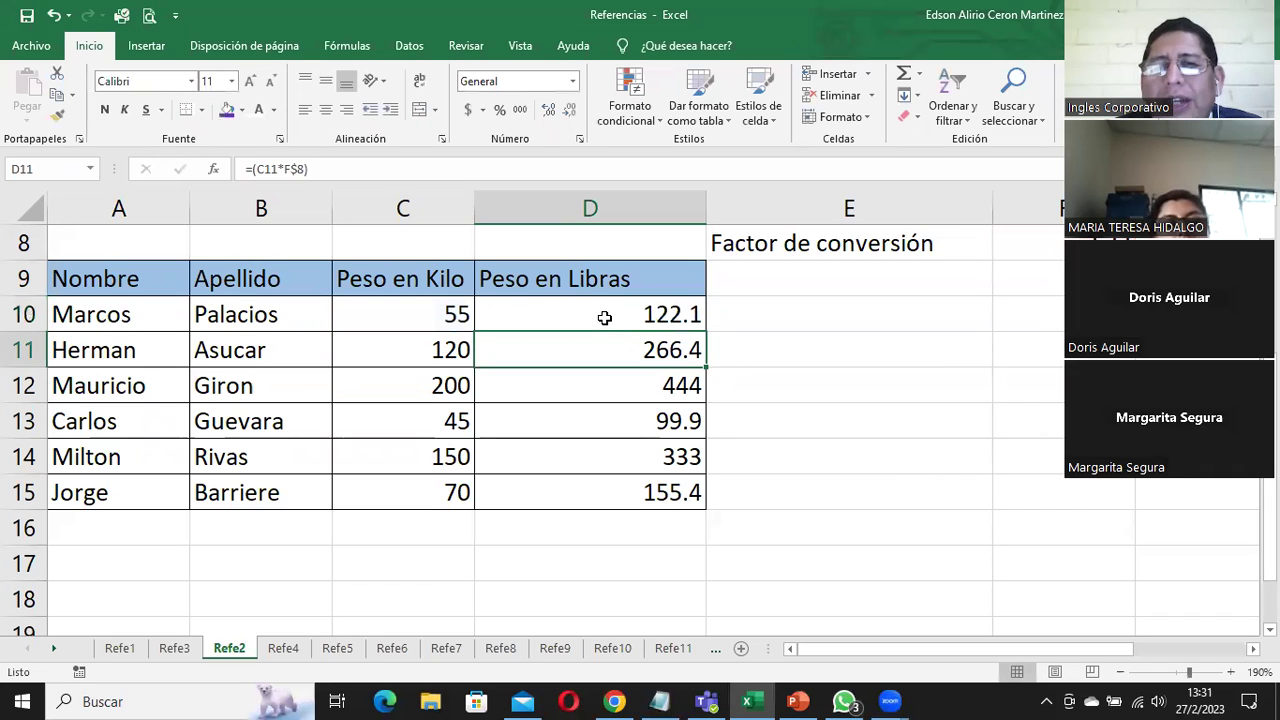
Fill the fully absolute D10 formula down the Peso en Libras column to D15
left_click(601, 312)
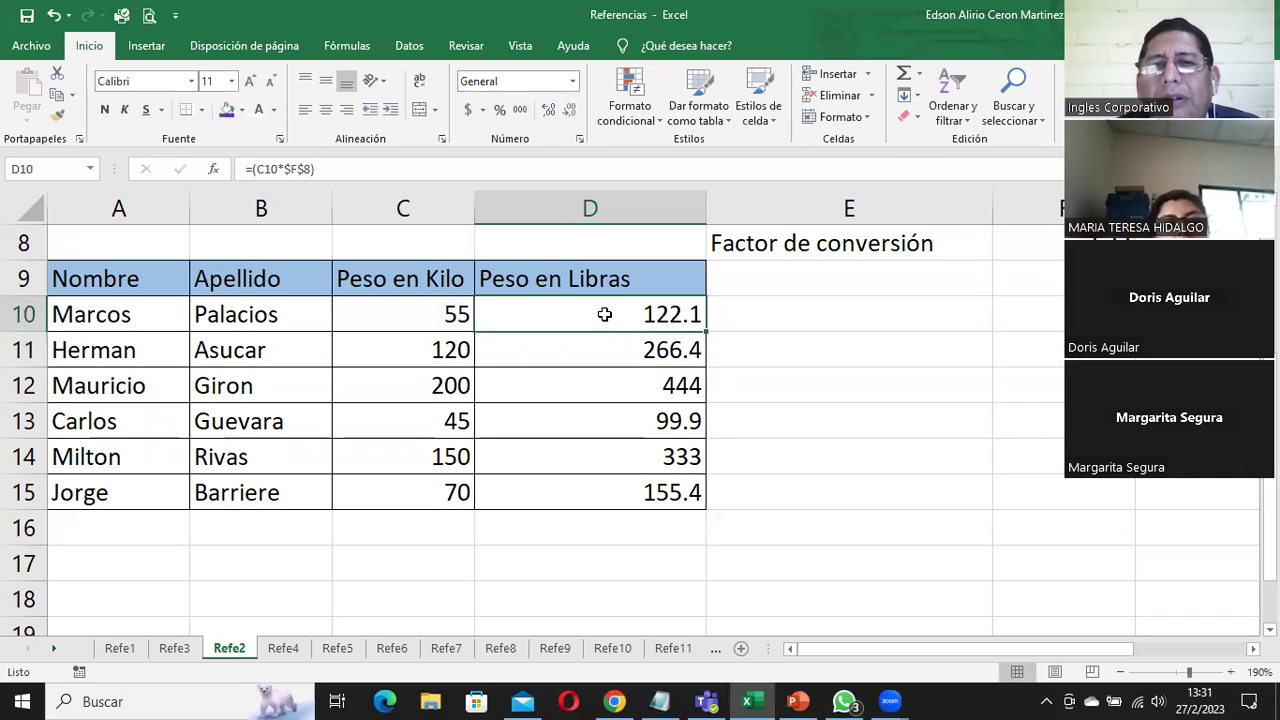
double_click(702, 326)
scroll(843, 445, "up", 2)
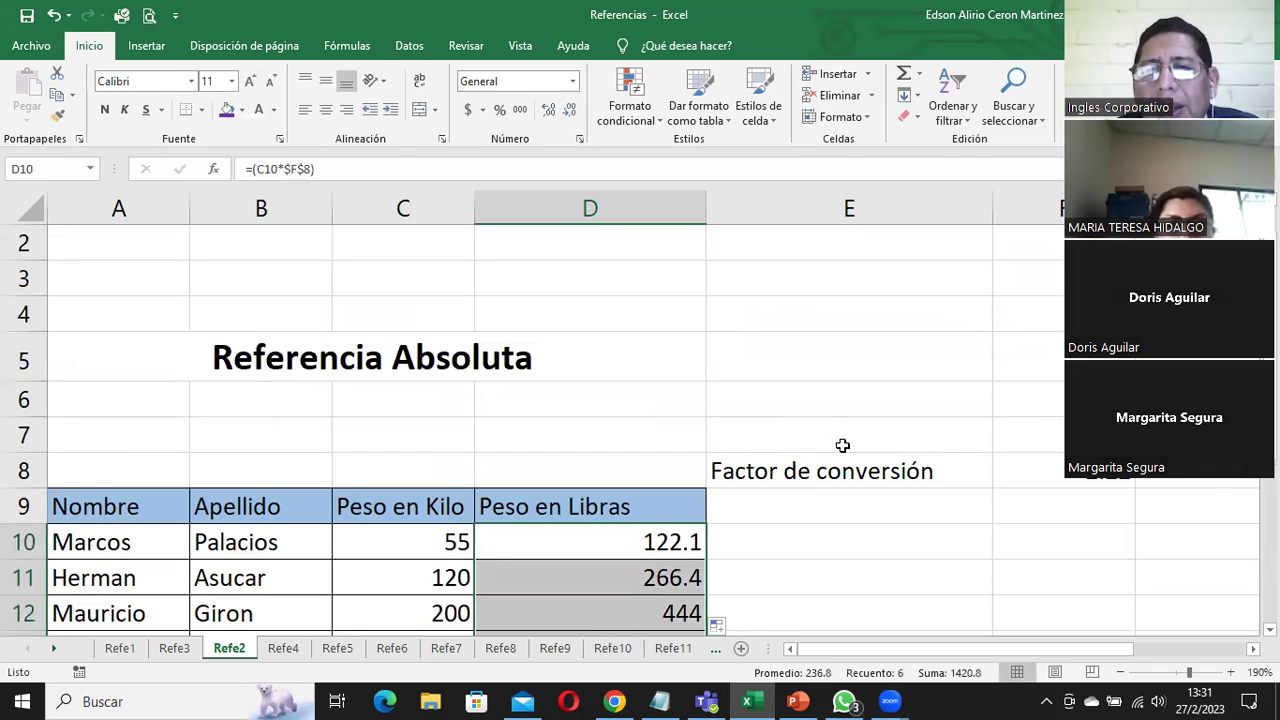
left_click(436, 352)
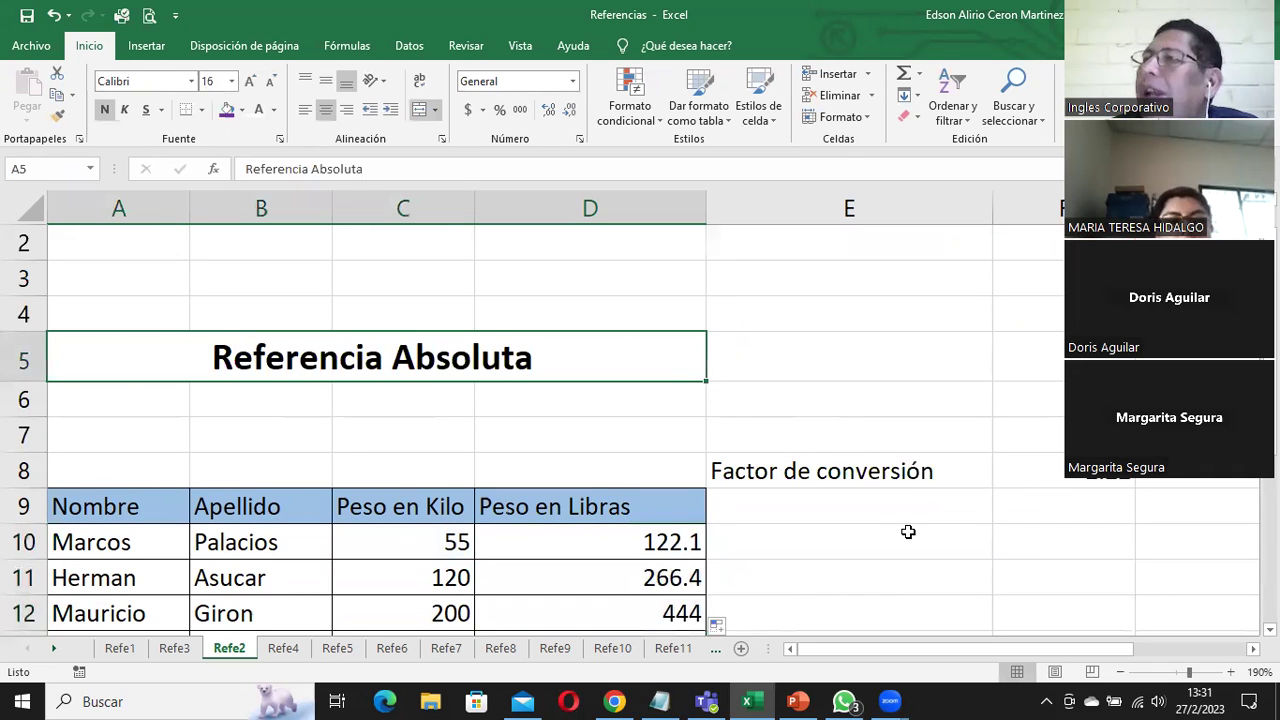
scroll(908, 532, "down", 2)
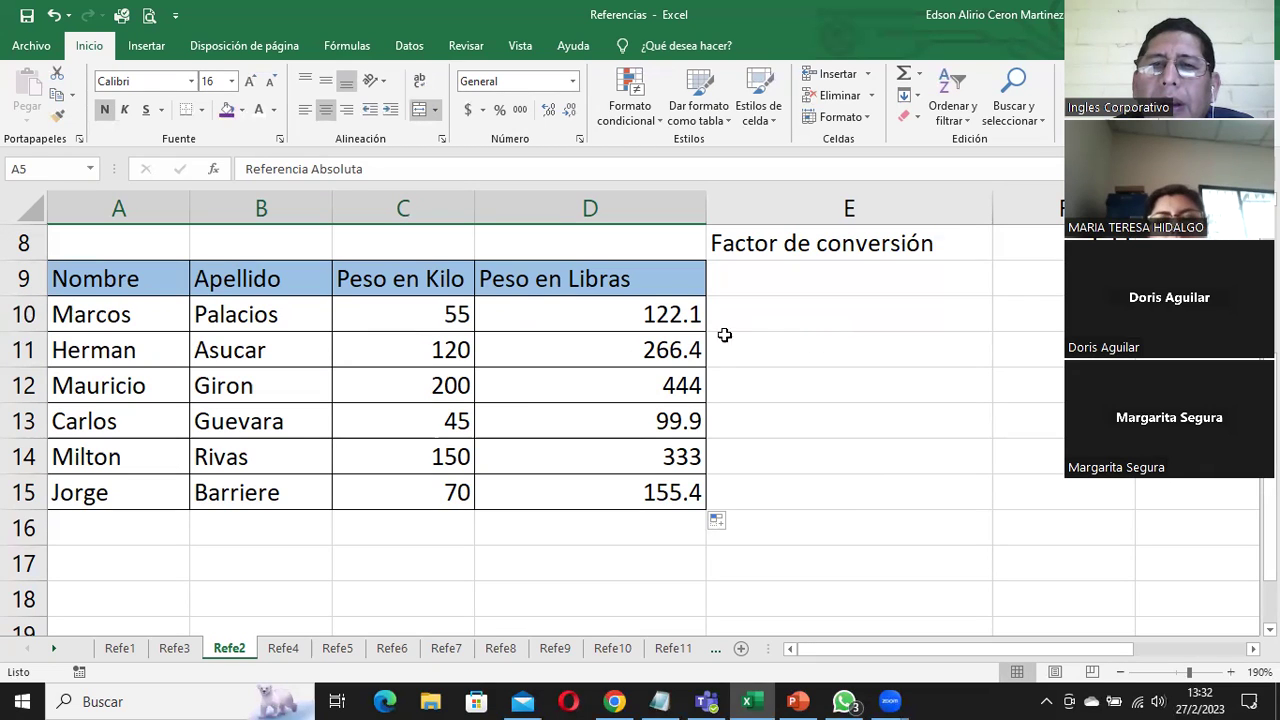
Remove the column lock from D10's factor reference, making it =(C10*F$8), and fill the formula down to D15
left_click(648, 310)
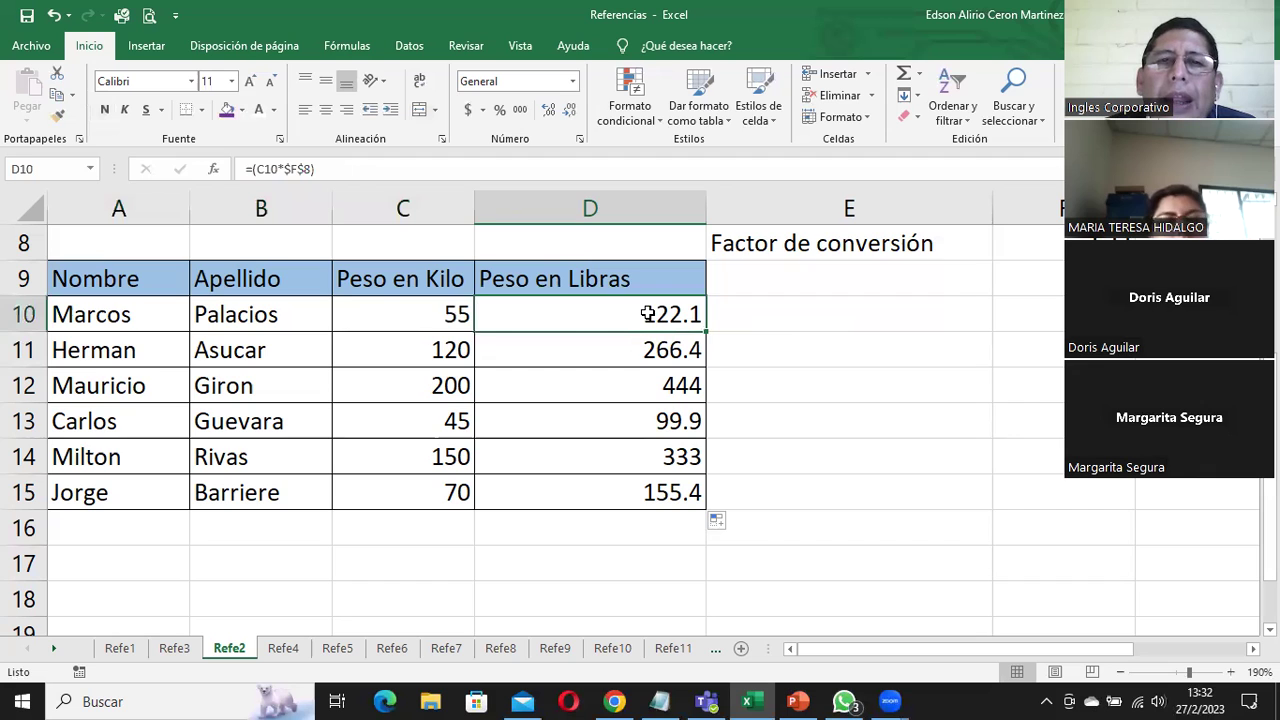
double_click(648, 314)
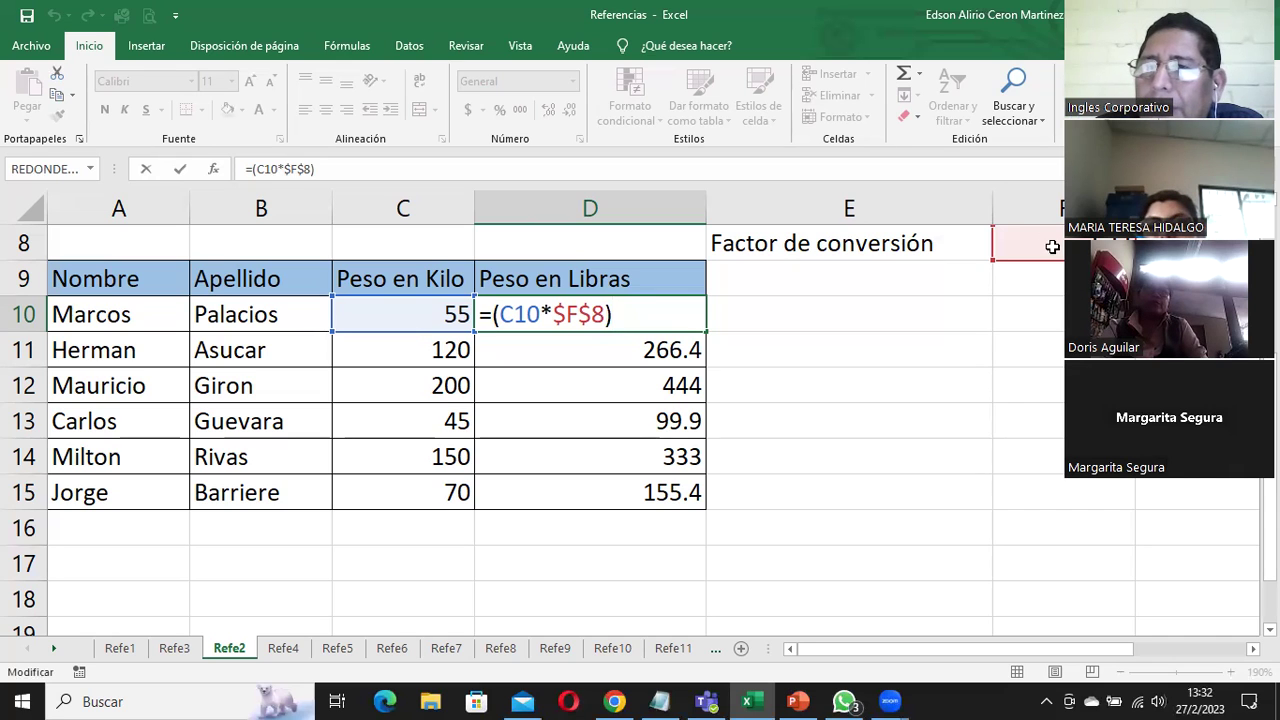
left_click(564, 313)
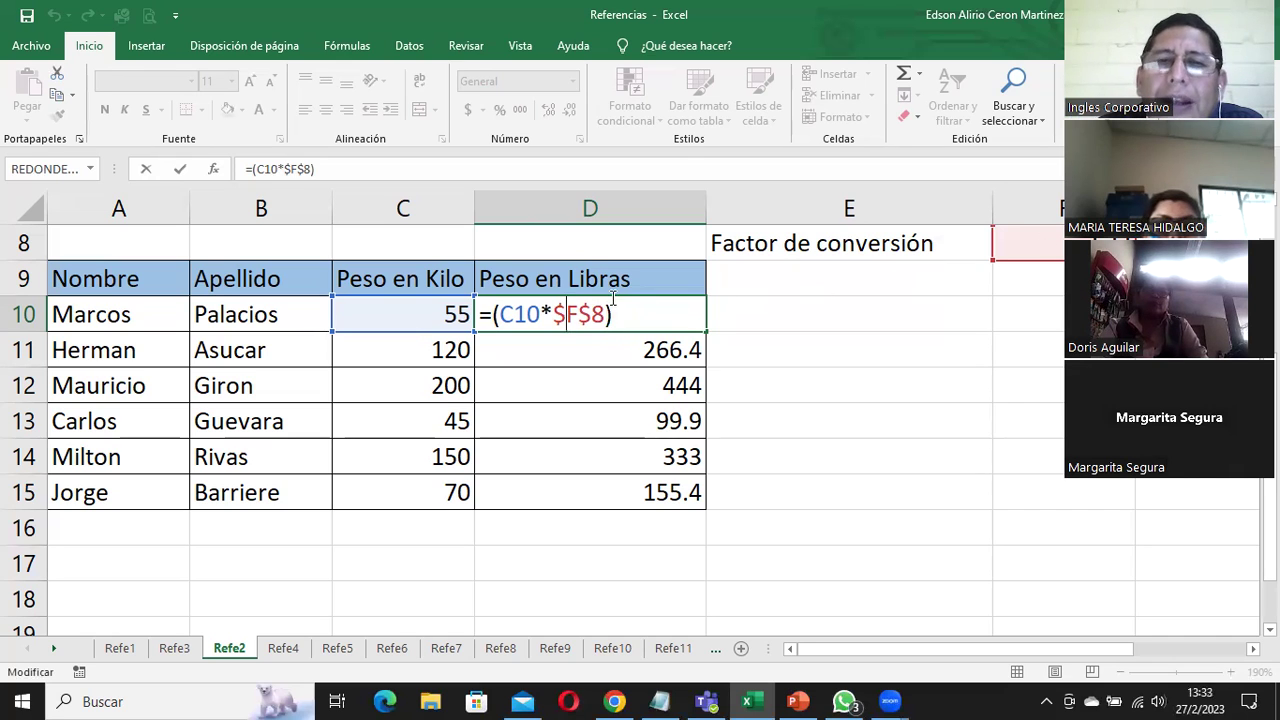
key("BackSpace")
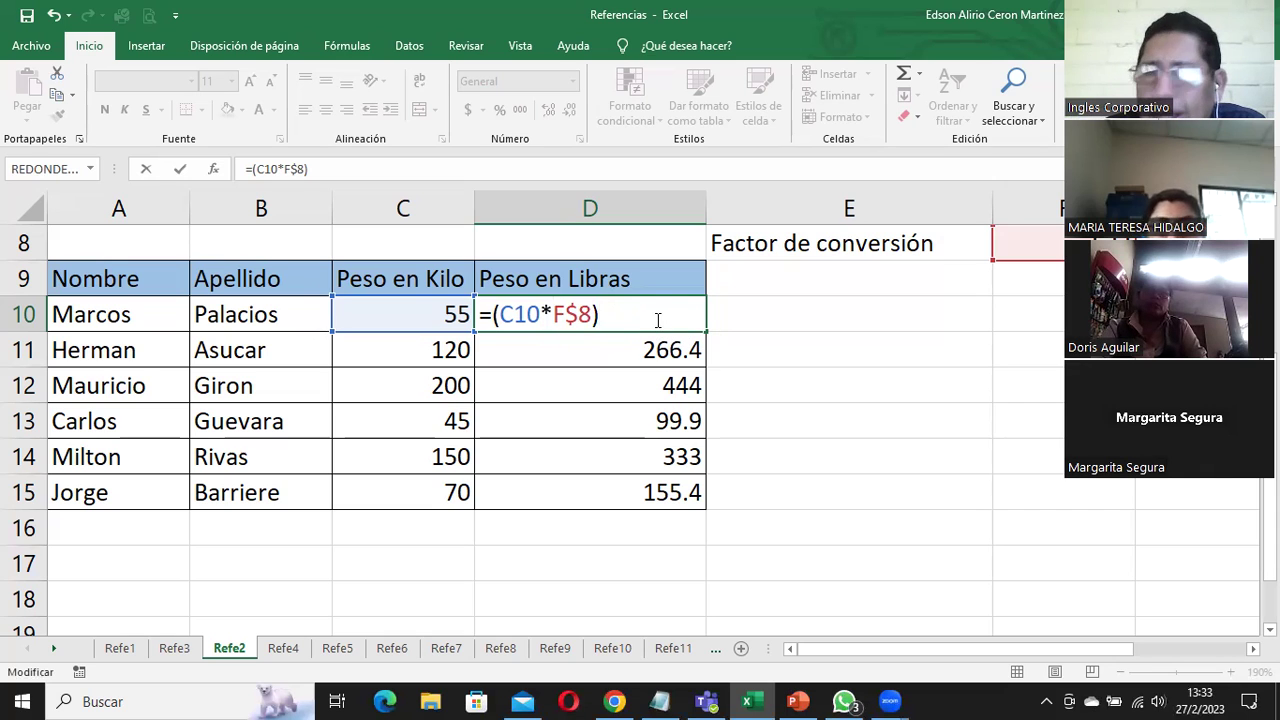
key("Return")
left_click(700, 320)
left_click_drag(705, 331, 704, 506)
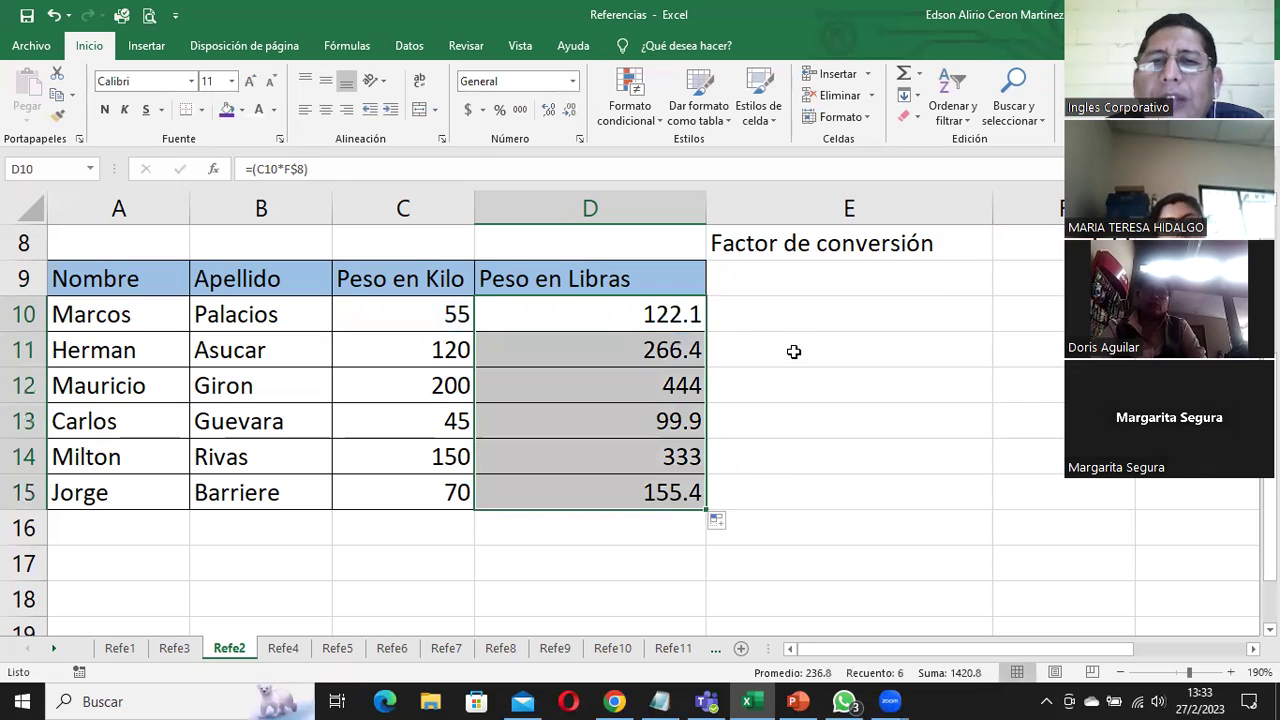
Lock the column of the factor reference in D10 again, making the formula =(C10*$F$8)
left_click(1080, 243)
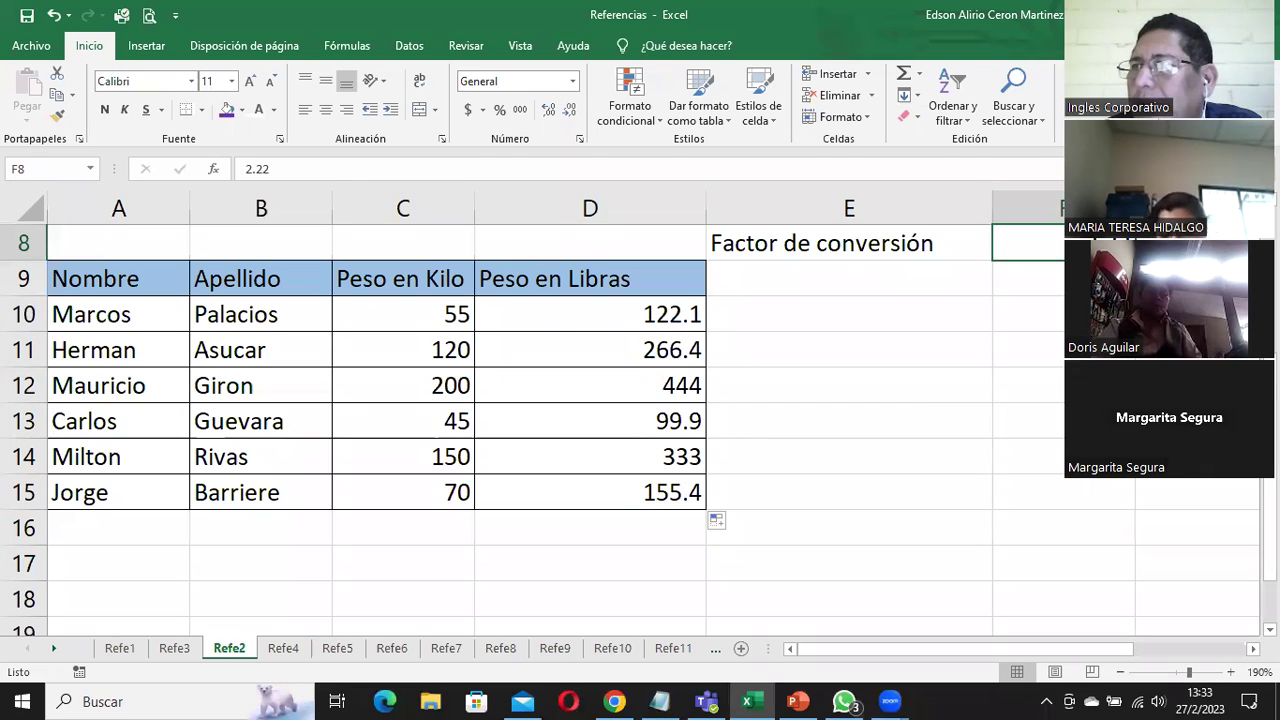
left_click(623, 317)
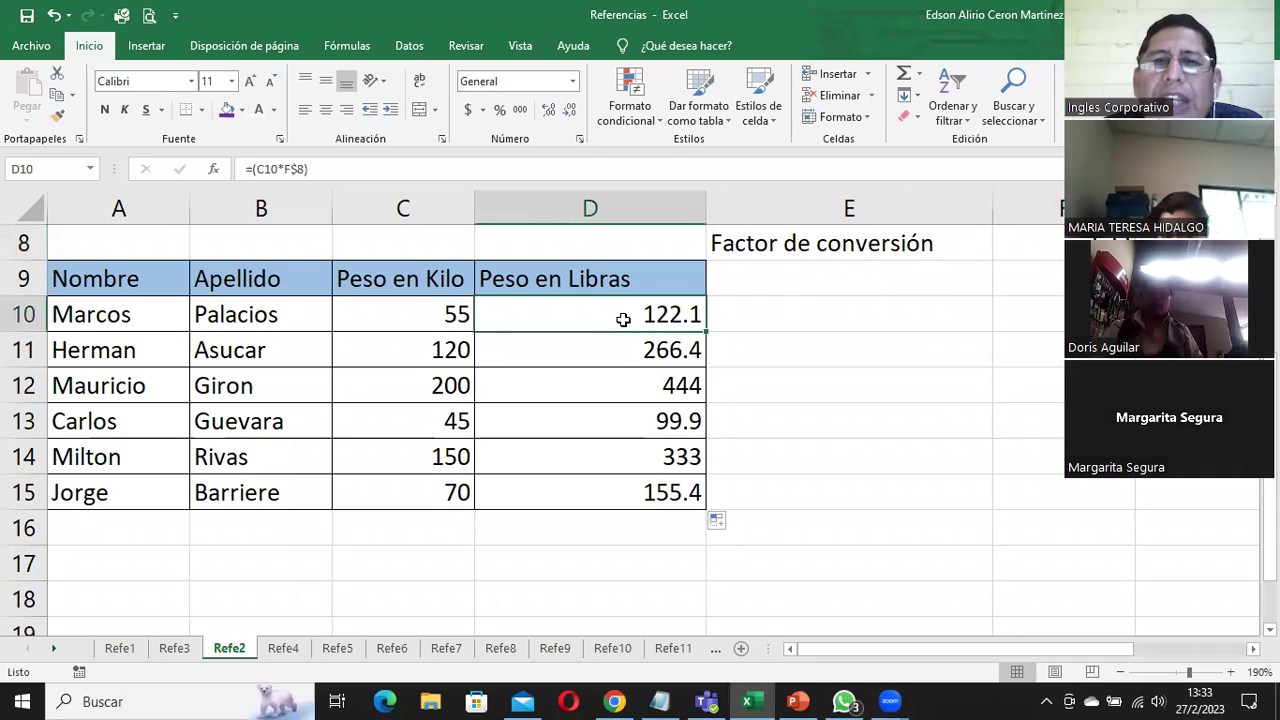
double_click(623, 317)
left_click(553, 313)
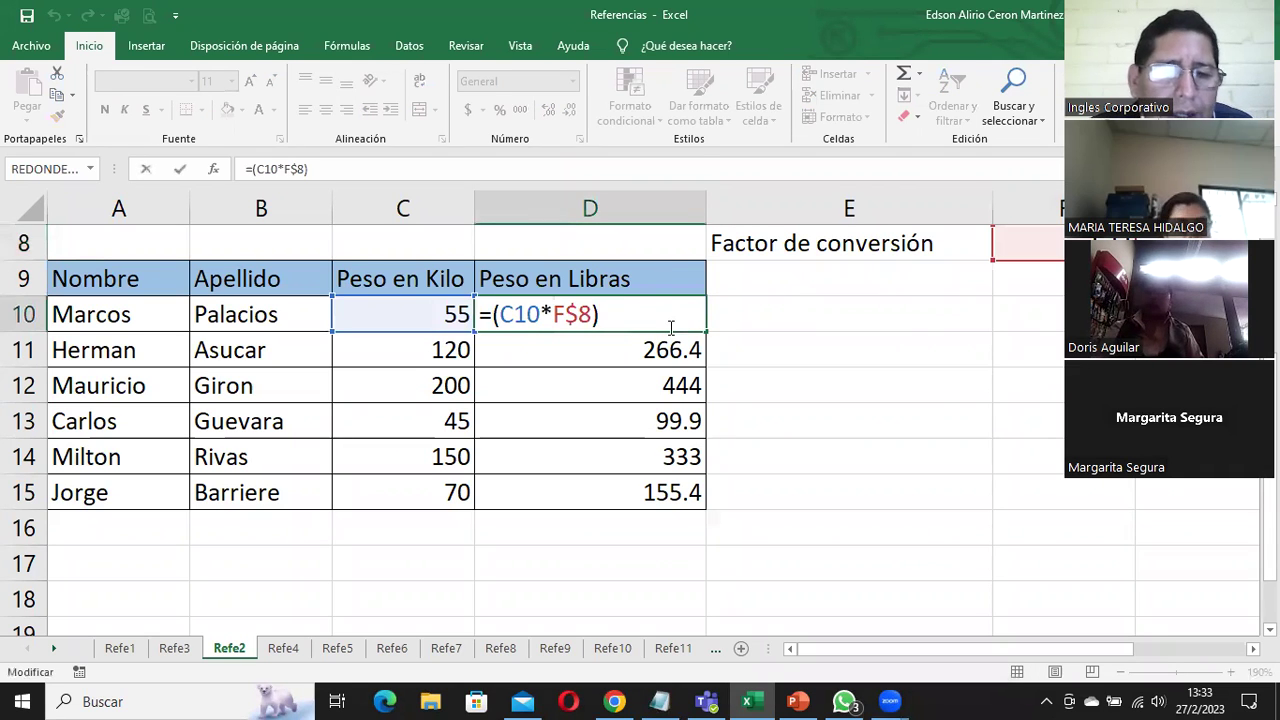
type("$")
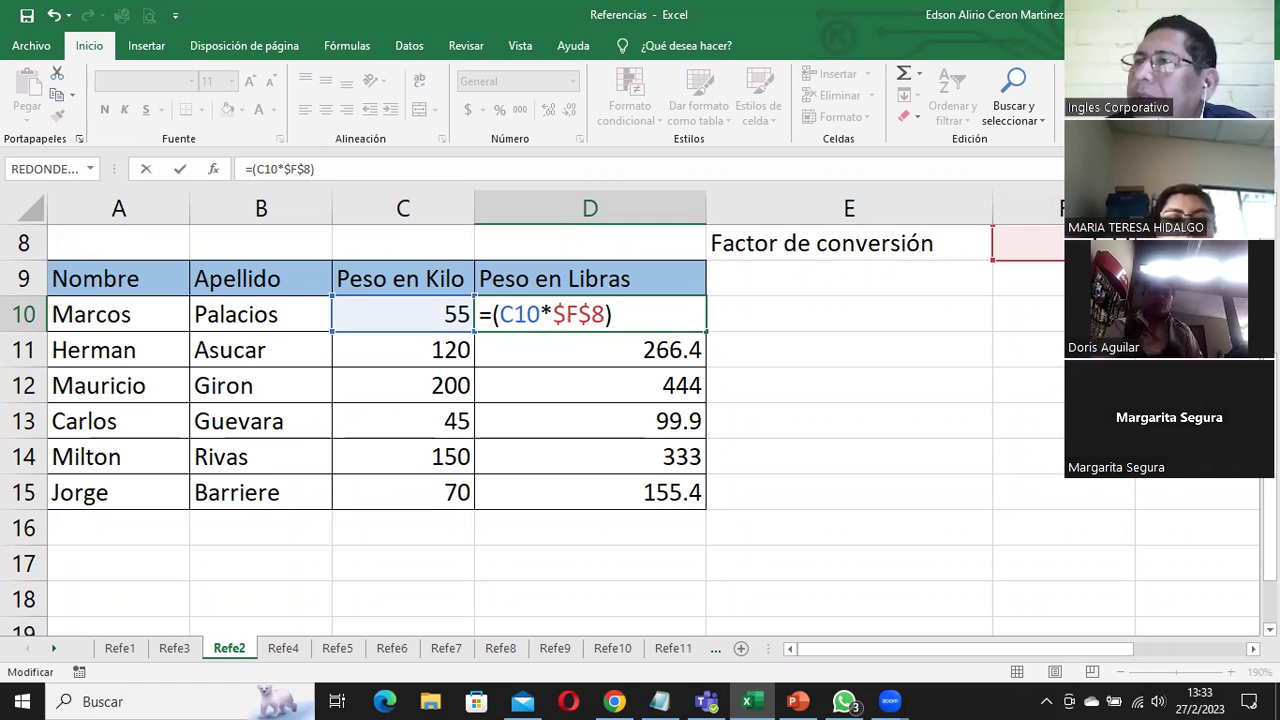
Switch D10's factor reference back to row-only locking, =(C10*F$8), and copy the formula down to D15
left_click(578, 314)
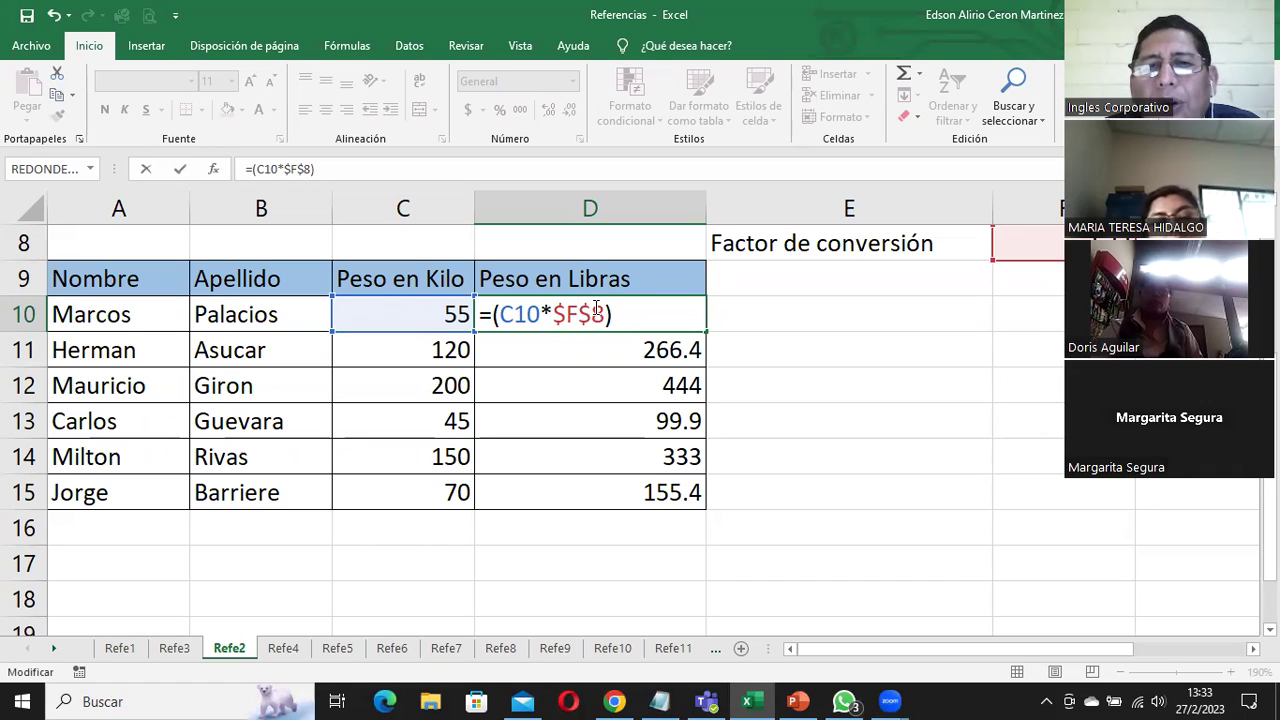
left_click_drag(596, 314, 566, 314)
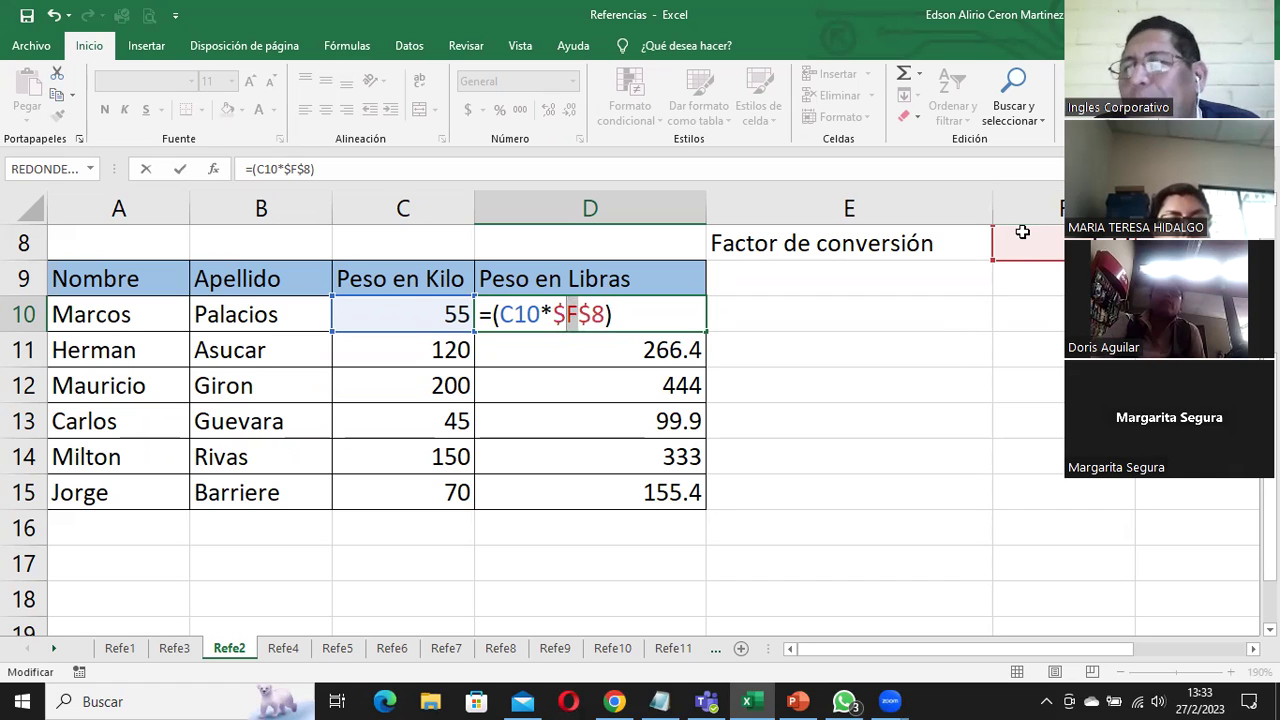
key("F4")
key("ctrl+Return")
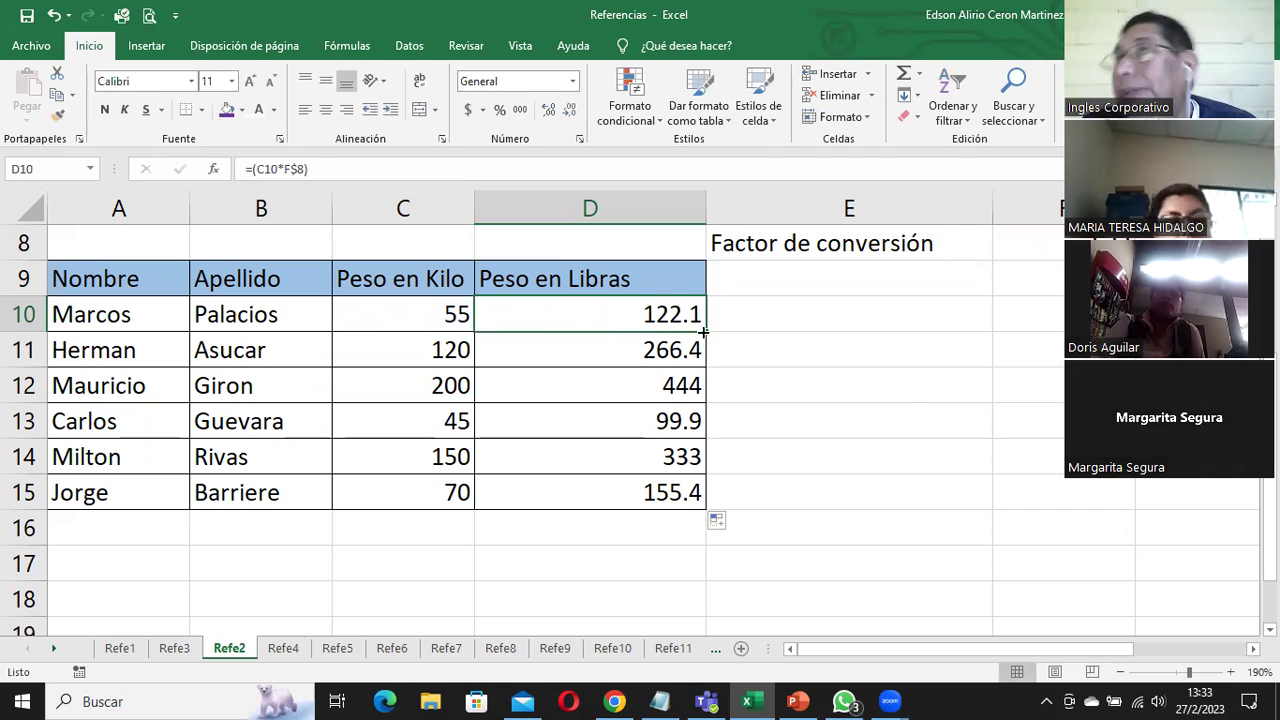
left_click_drag(704, 335, 709, 511)
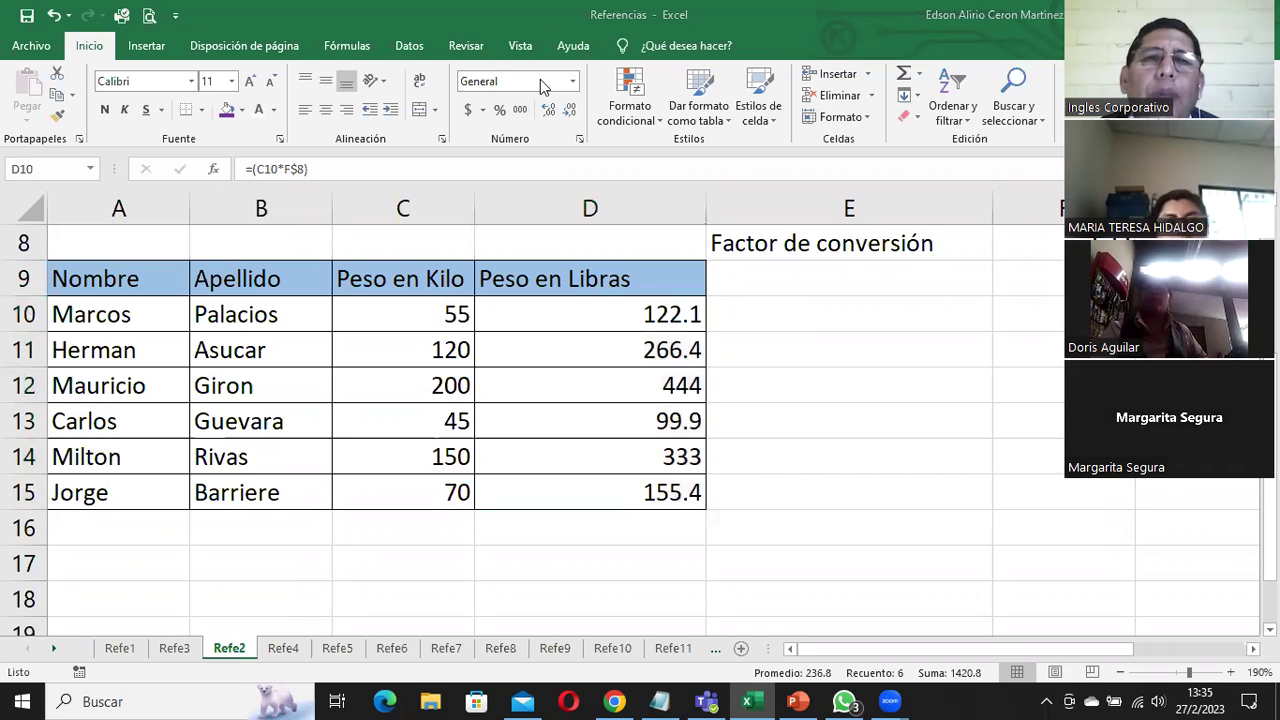
left_click(737, 318)
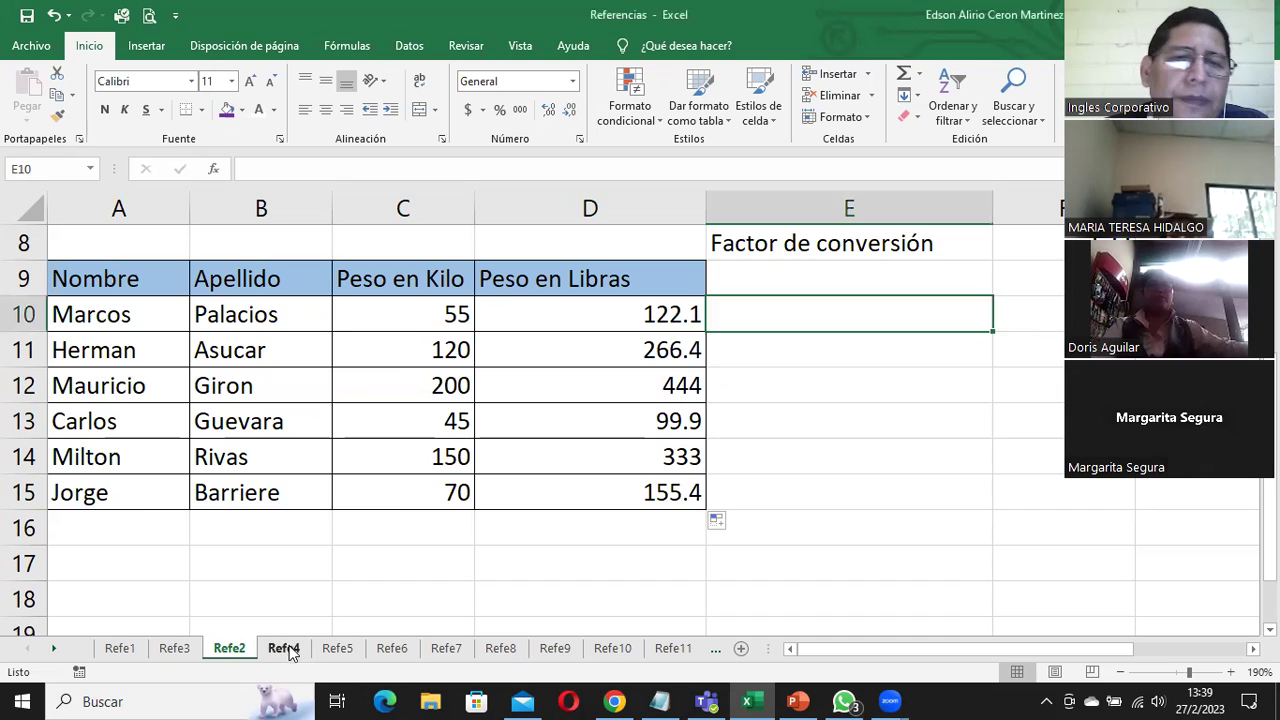
On sheet Refe4, check the formula in D10 and clear the results under the 3,500 fare in D10:D15
left_click(284, 648)
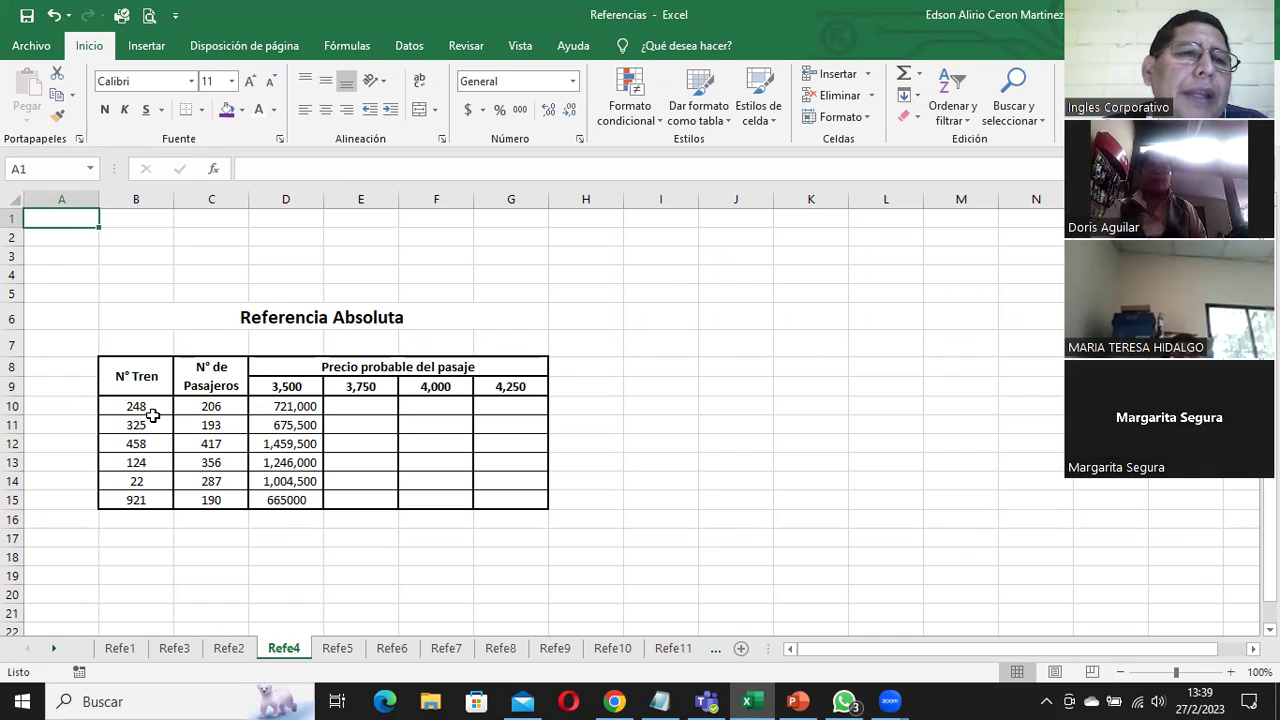
left_click_drag(289, 405, 282, 486)
left_click(300, 406)
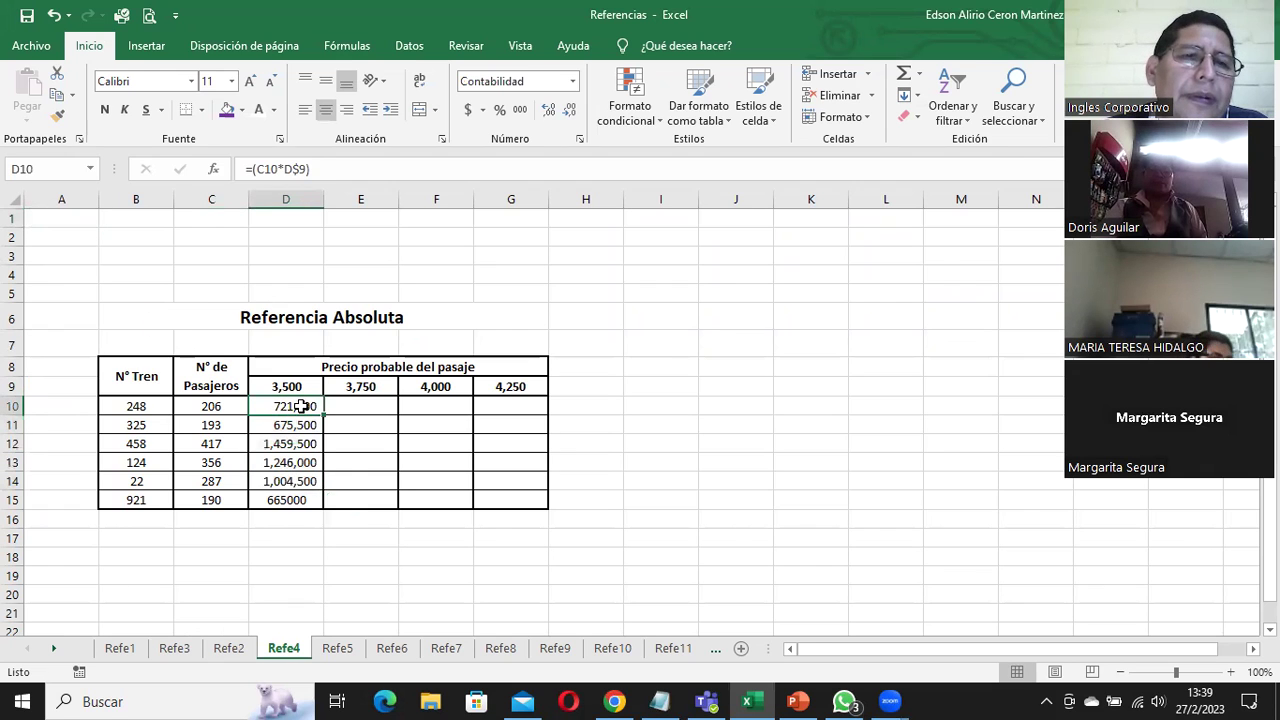
double_click(300, 406)
left_click(385, 423)
left_click_drag(294, 405, 294, 500)
key("Delete")
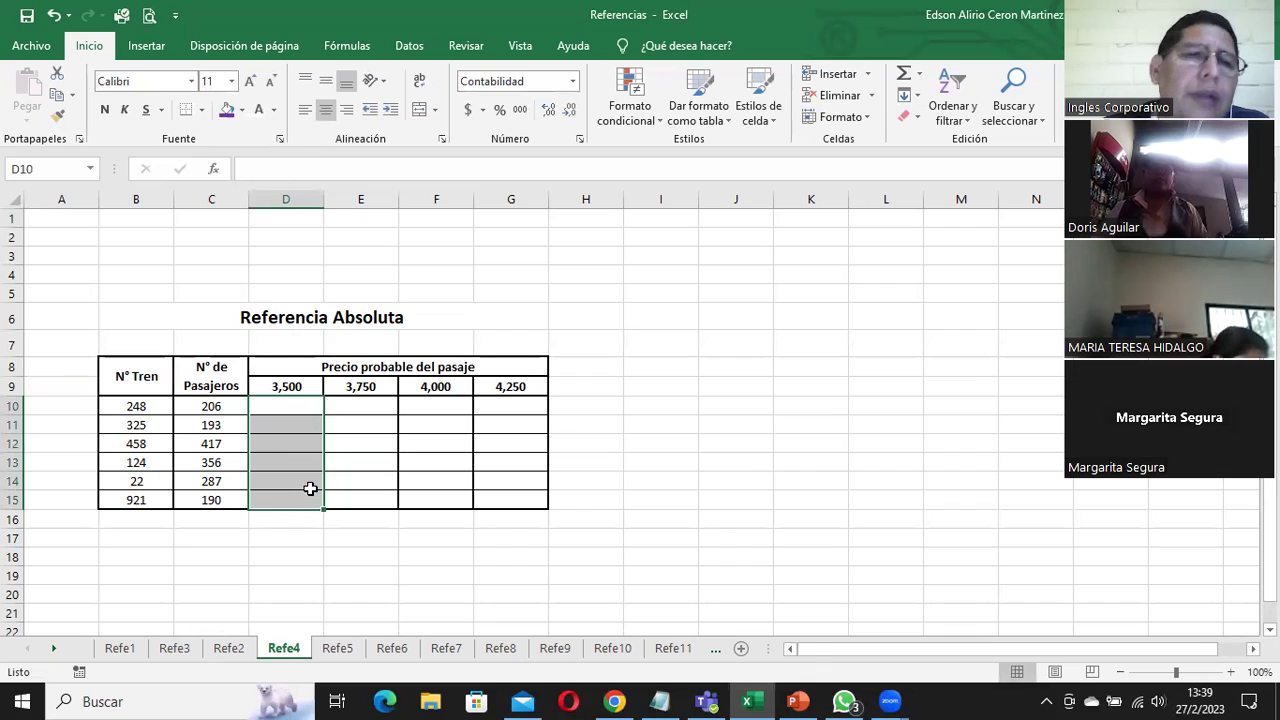
left_click(375, 440)
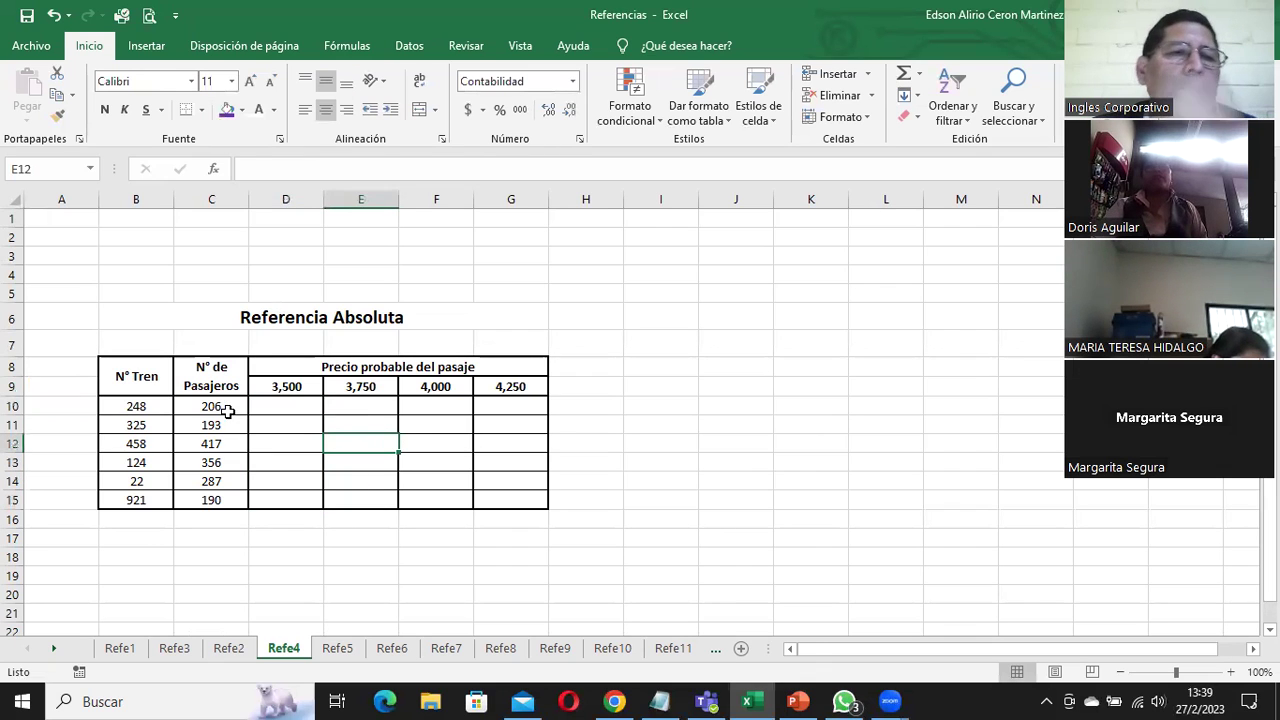
left_click(134, 402)
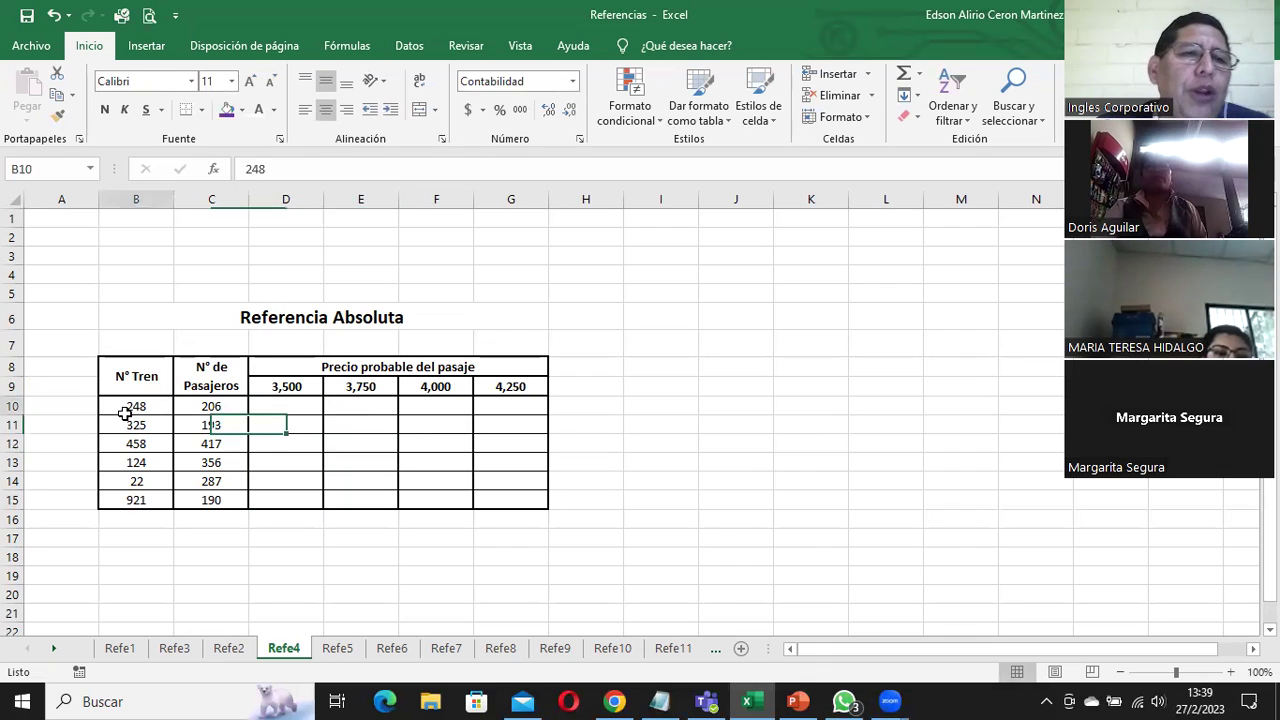
Review how train 248's passenger count in C10 pairs with each of the four fares in row 9
left_click(211, 405)
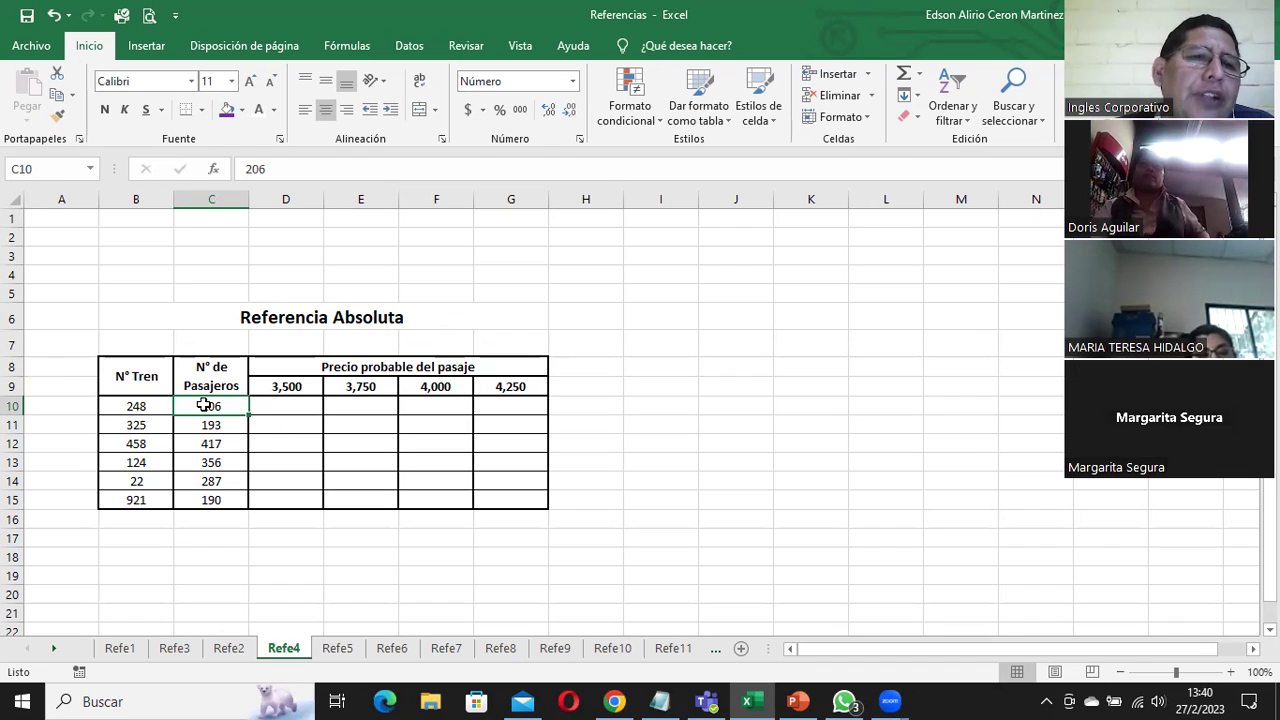
left_click(271, 392)
left_click(271, 404)
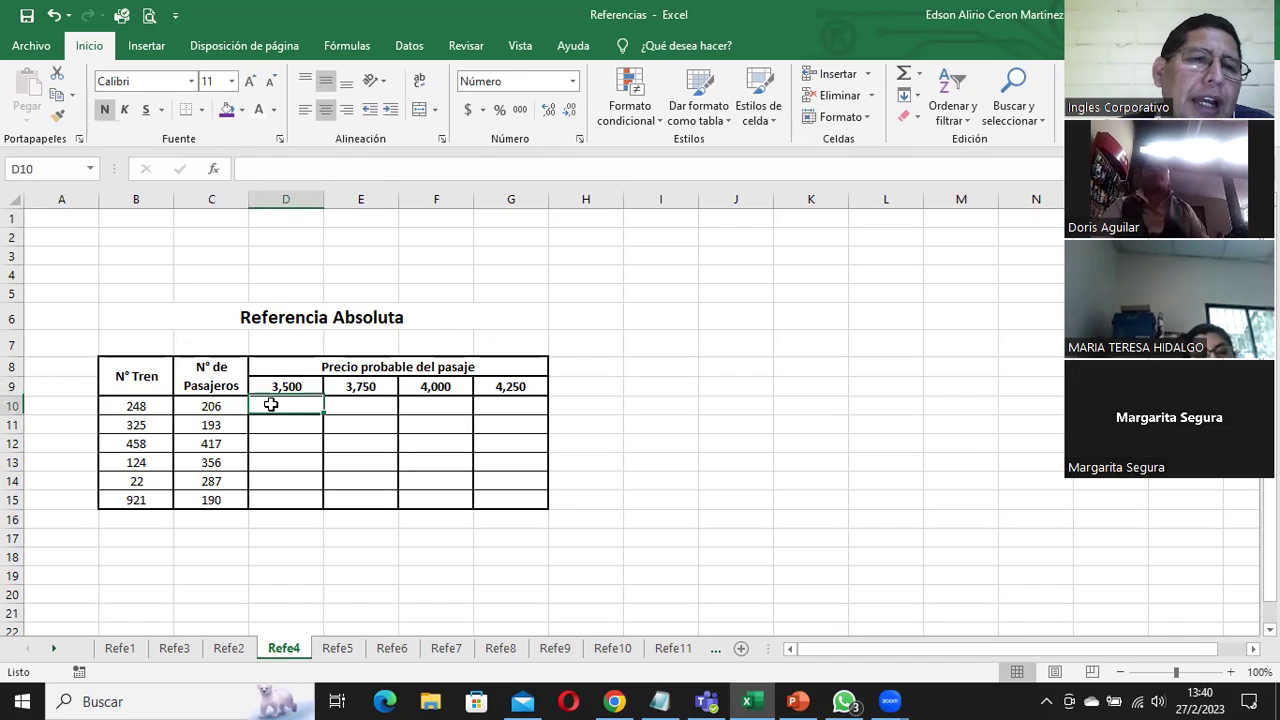
left_click(214, 406)
left_click(338, 390)
left_click(347, 406)
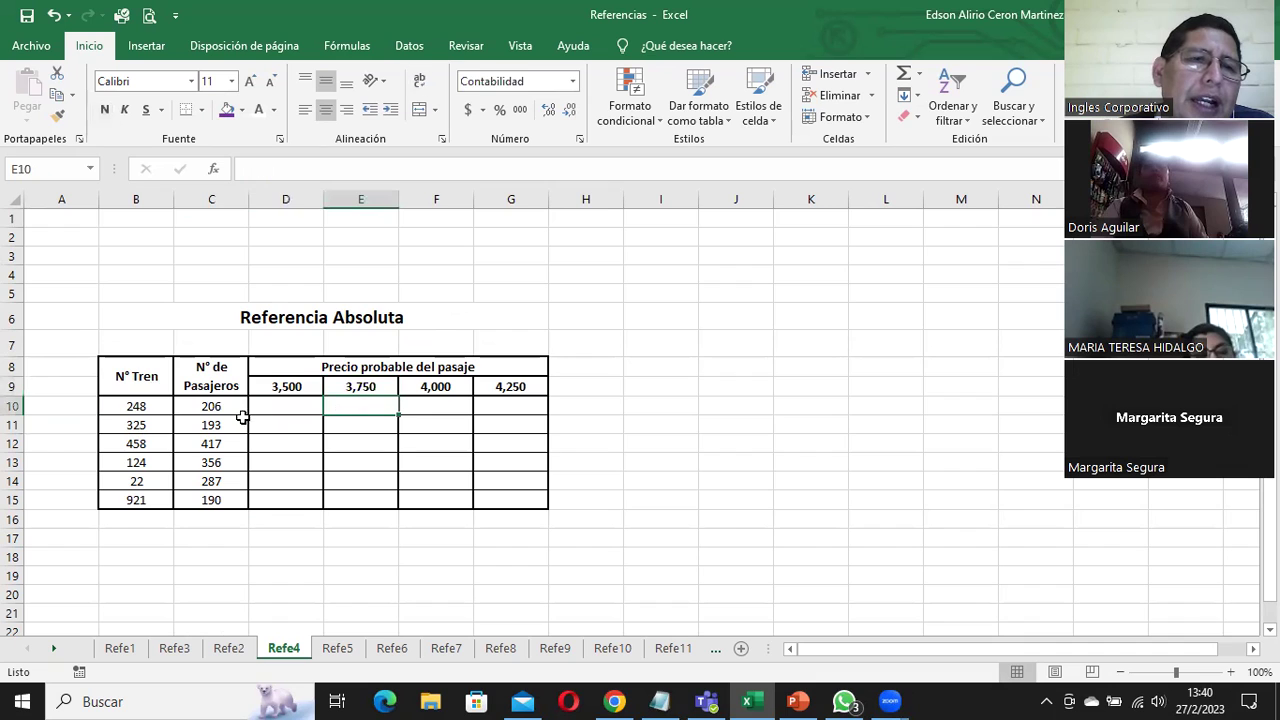
left_click(228, 407)
left_click(428, 390)
left_click(425, 410)
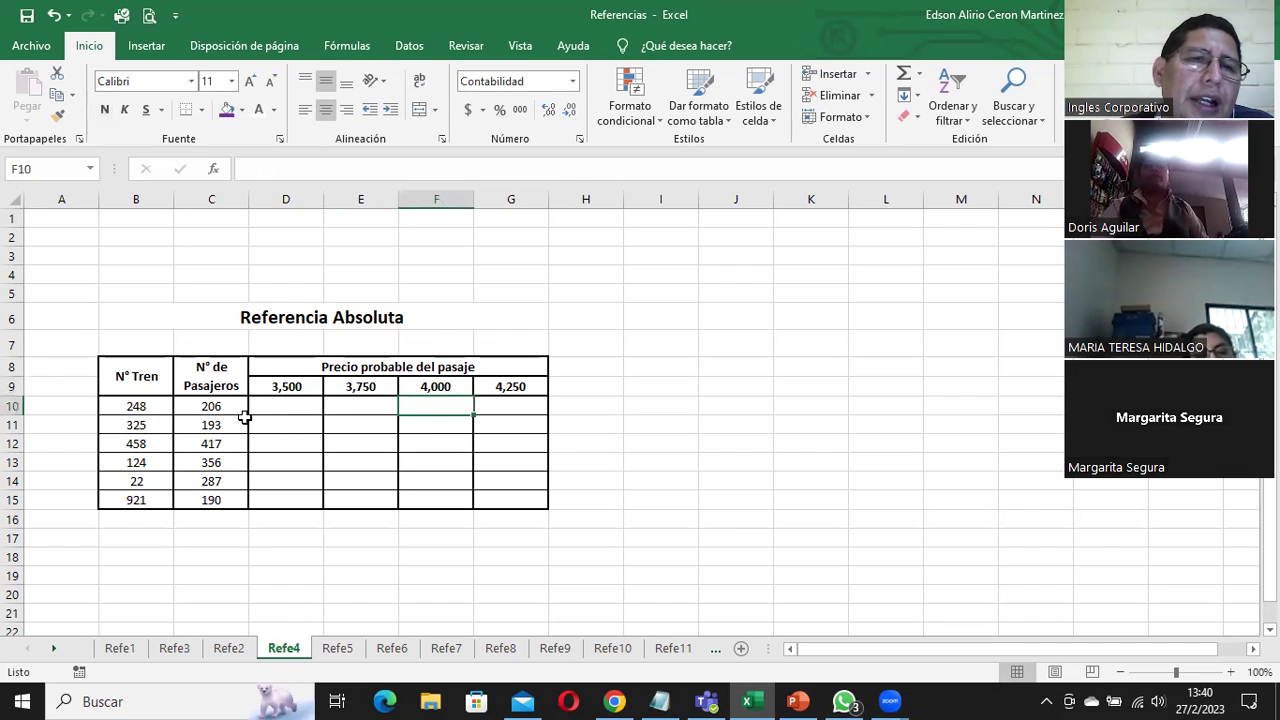
left_click(240, 412)
left_click(498, 390)
left_click(492, 408)
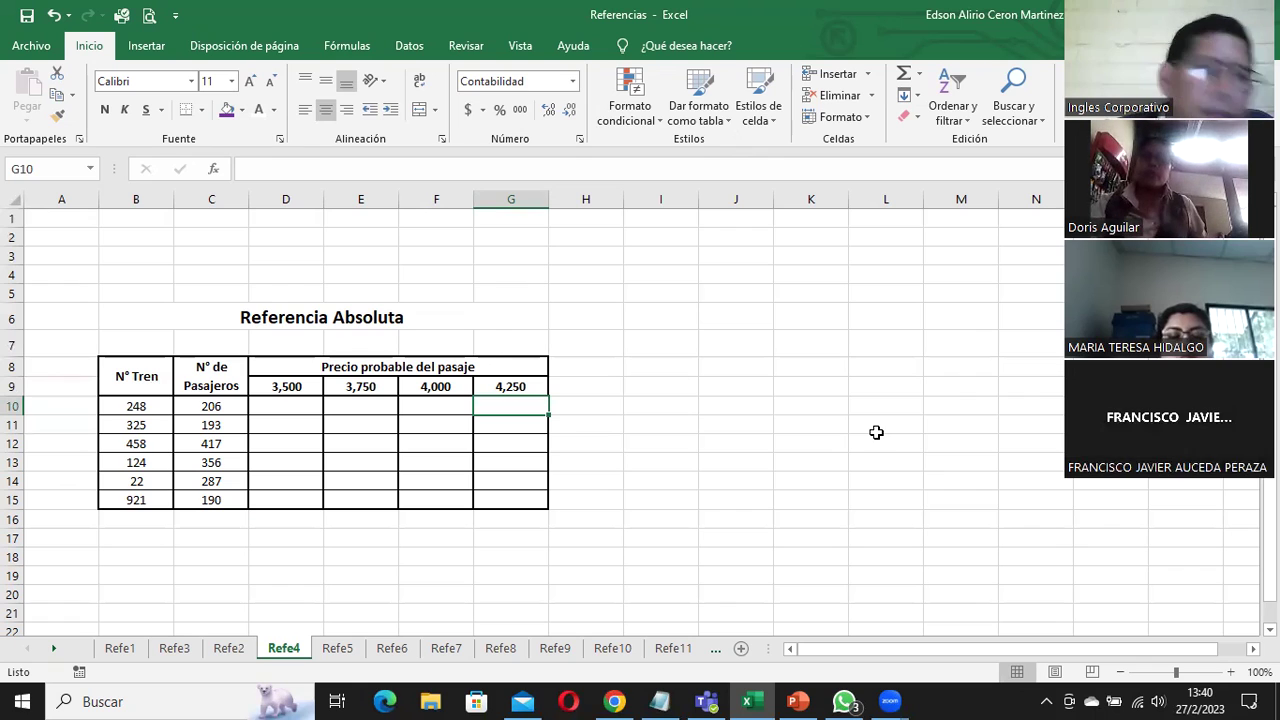
Enter =(C10*D$9) in D10 to multiply passengers by the 3,500 fare, and fill the formula down to D15
left_click(297, 403)
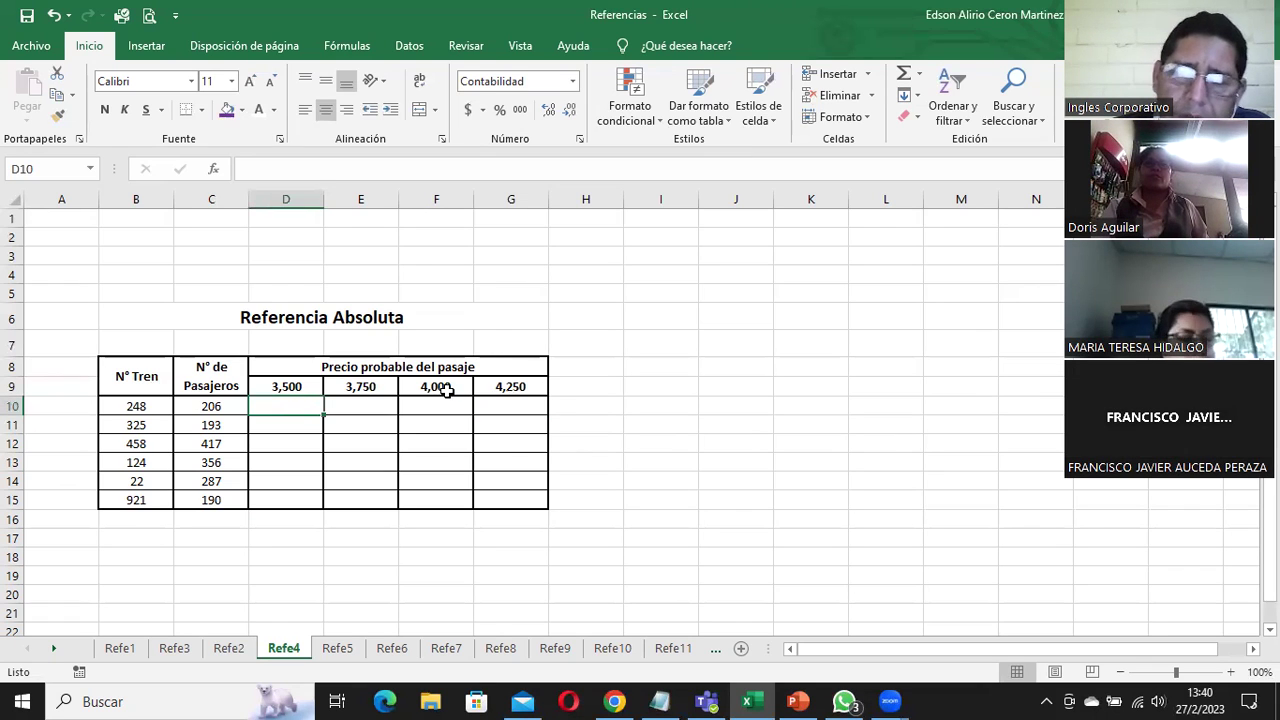
type("=(")
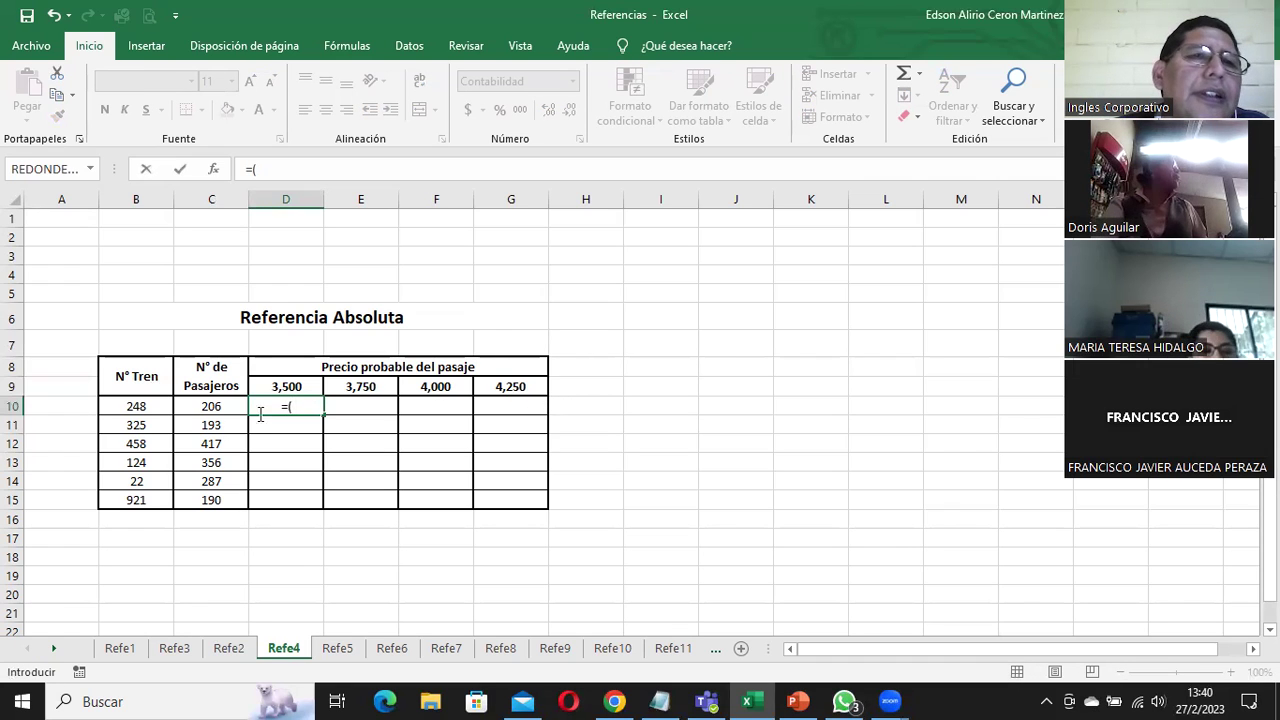
left_click(211, 406)
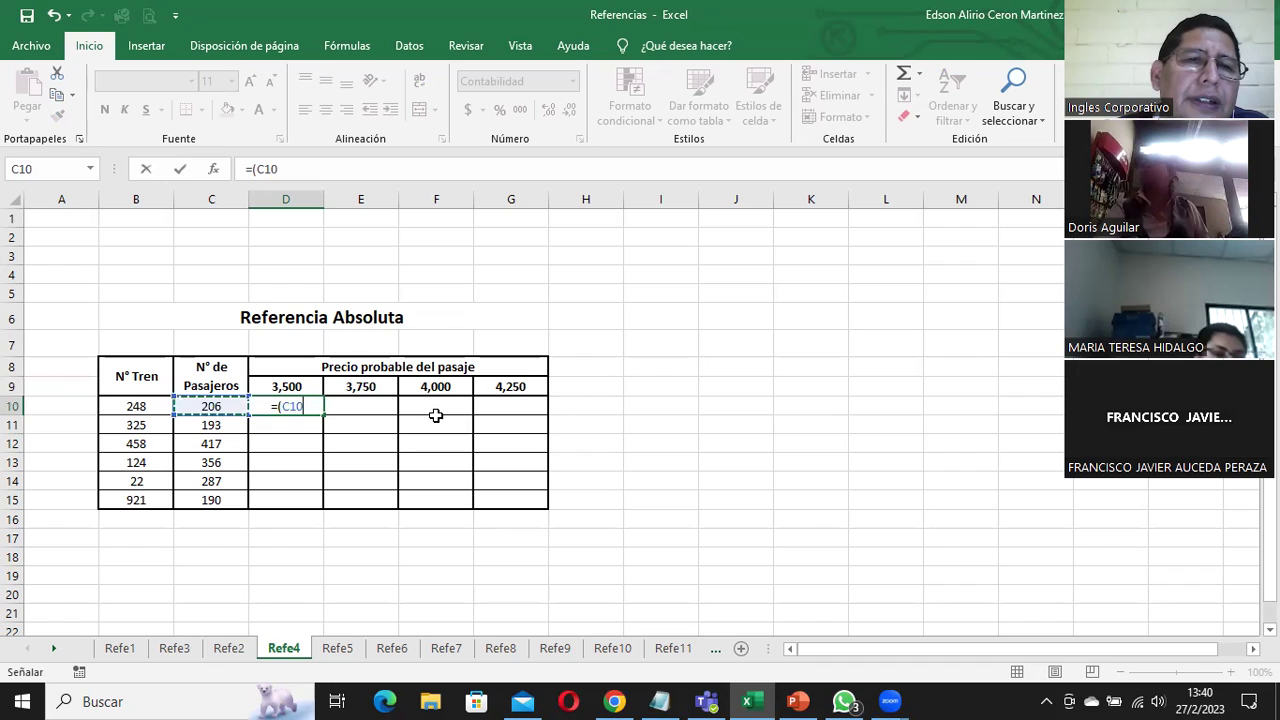
type("*")
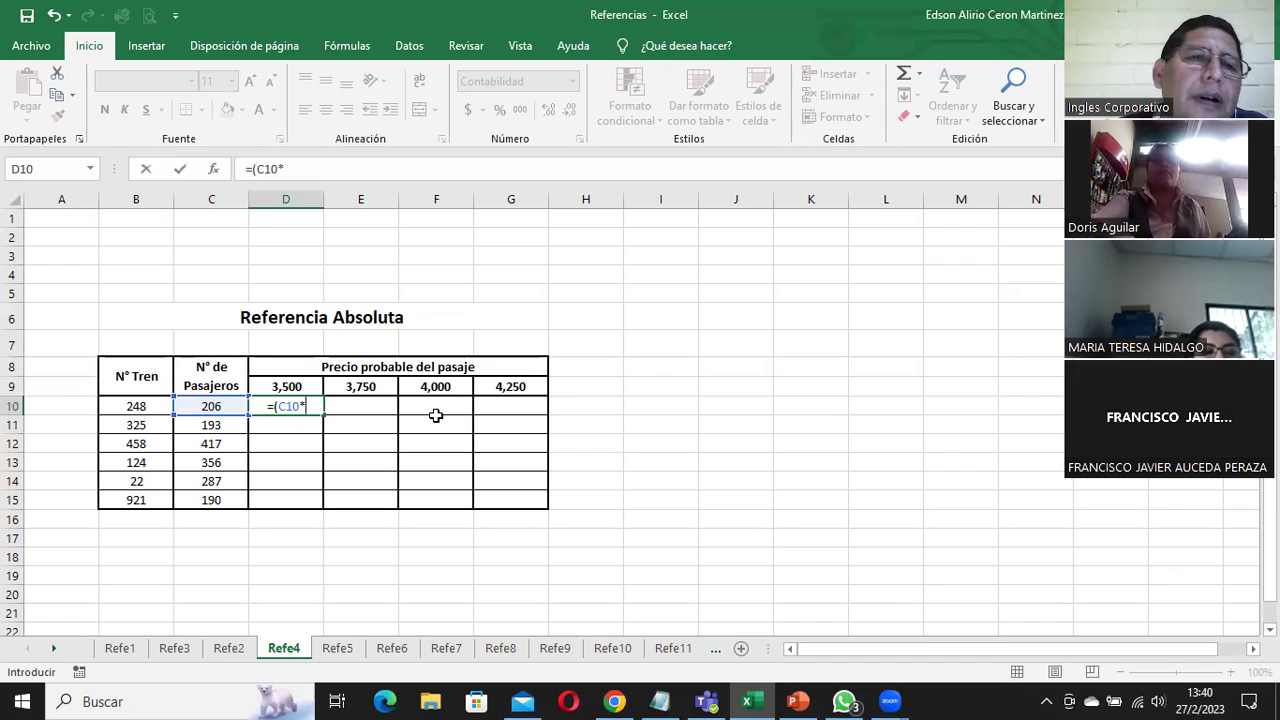
left_click(308, 386)
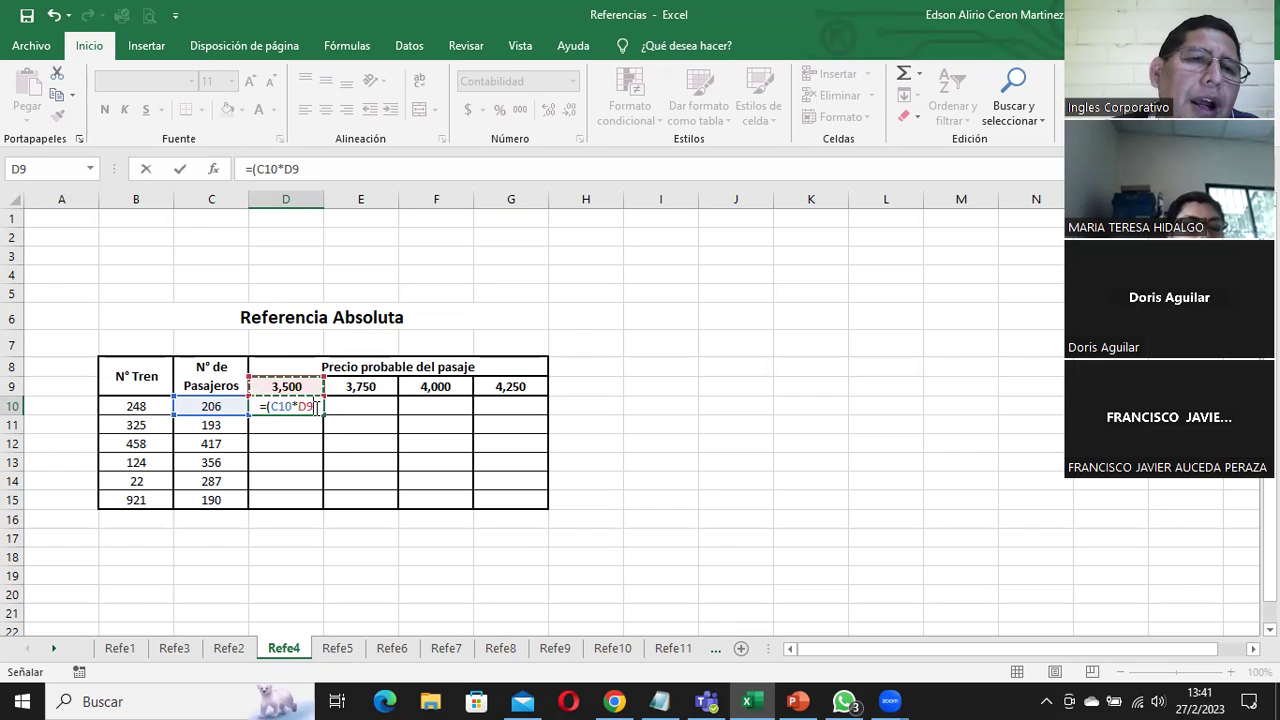
left_click(310, 406)
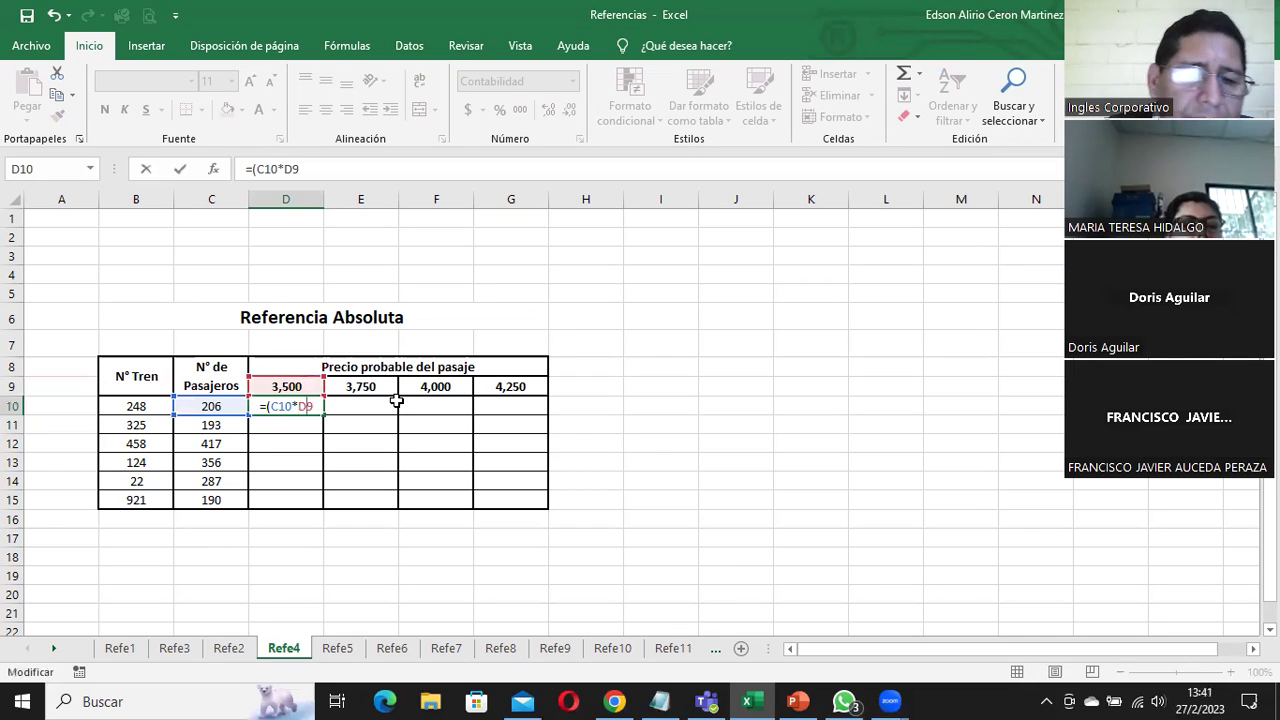
type("$9")
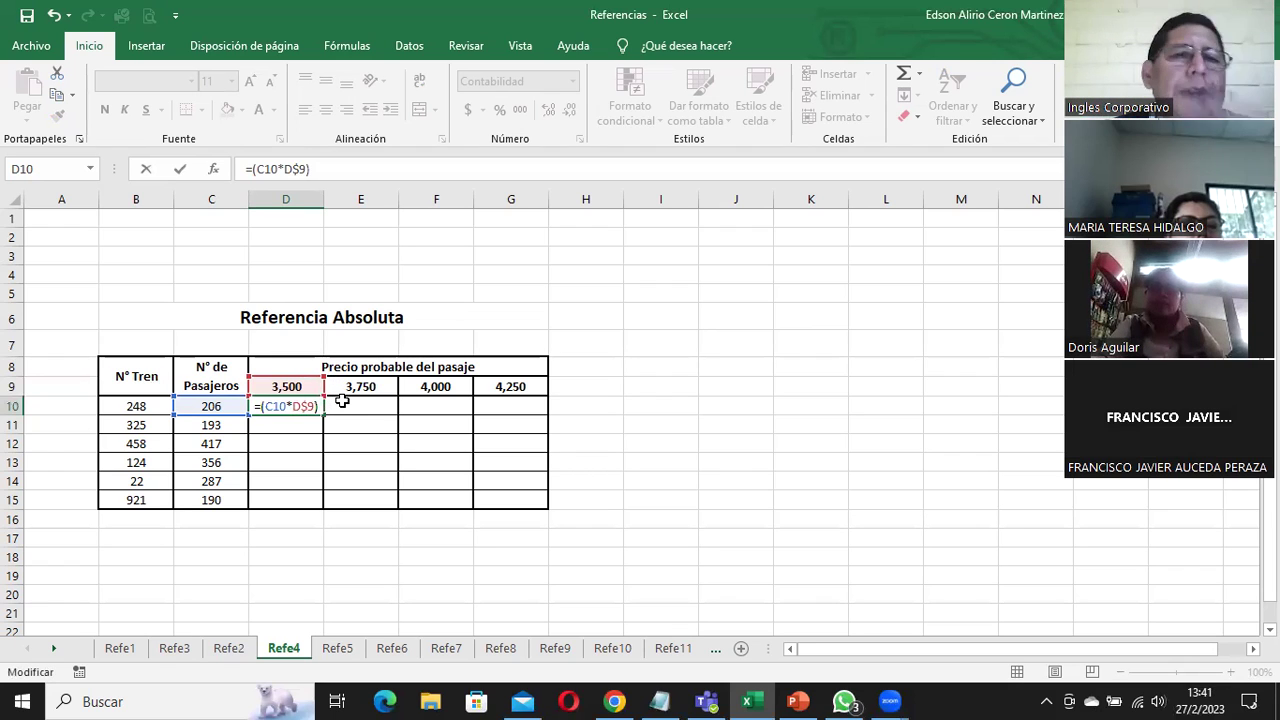
key("Return")
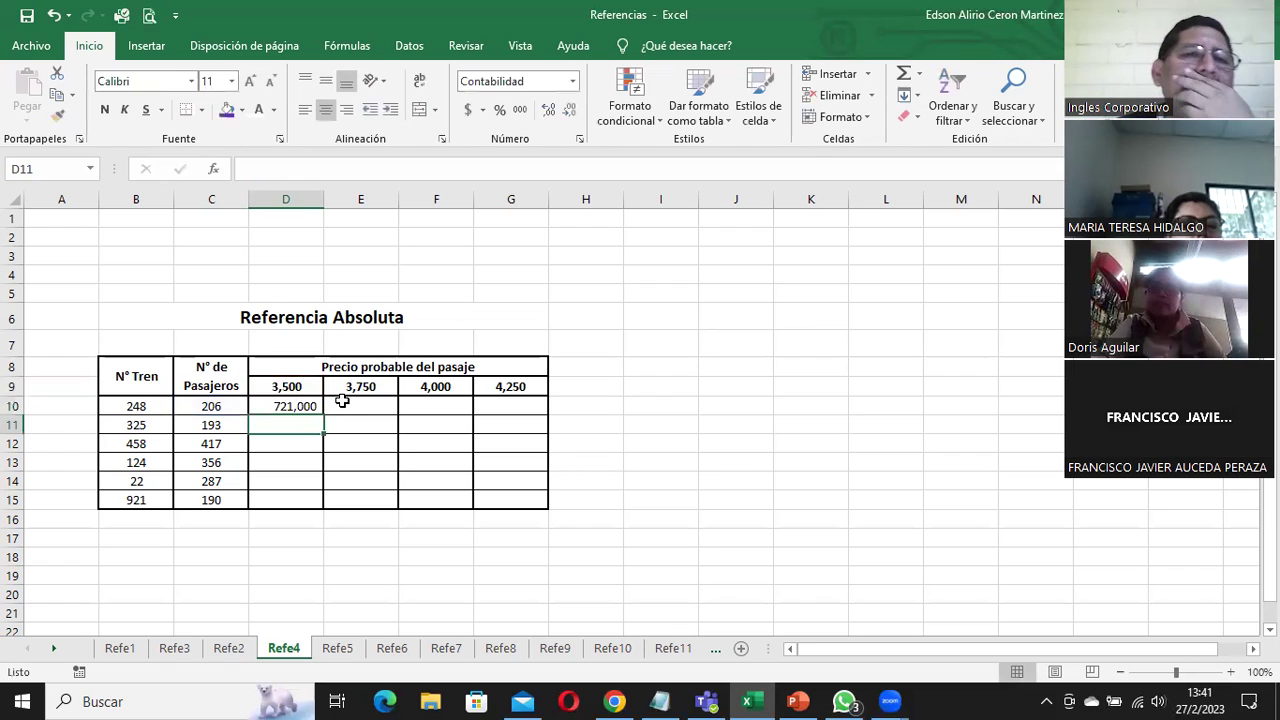
left_click(293, 407)
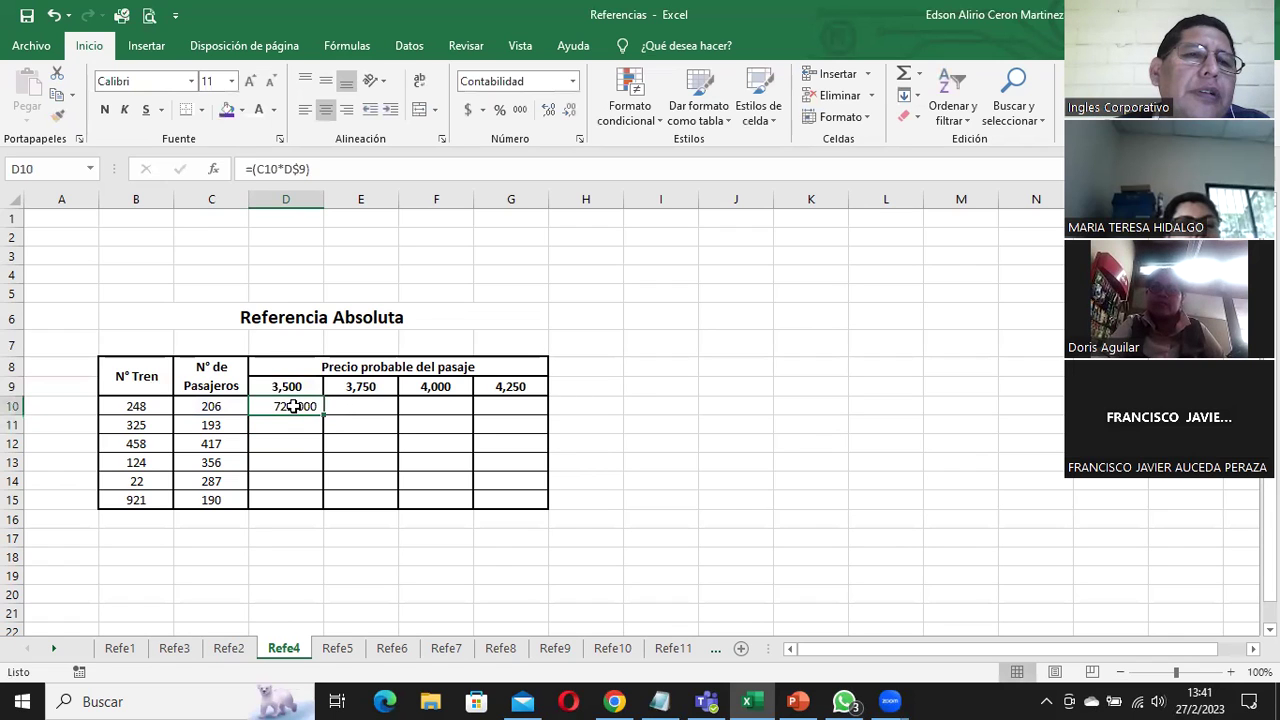
double_click(322, 416)
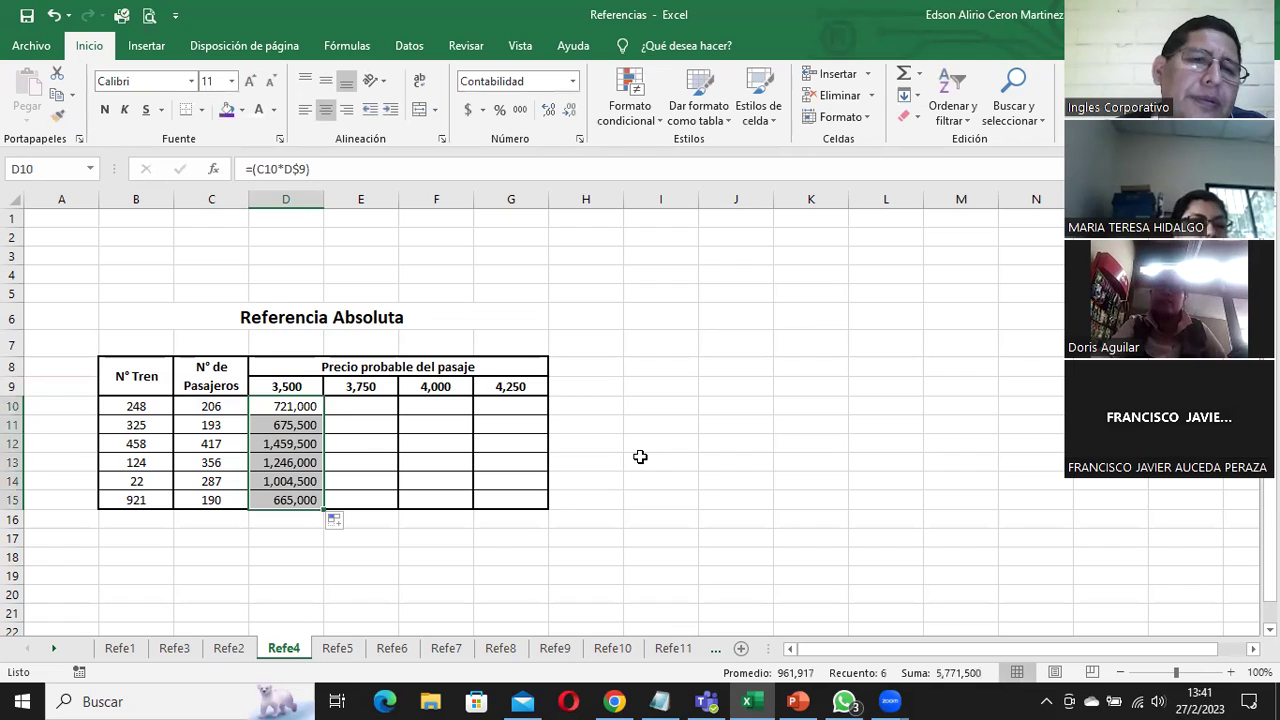
Inspect the formula in D10 and enlarge the sheet view to 180%
left_click(338, 406)
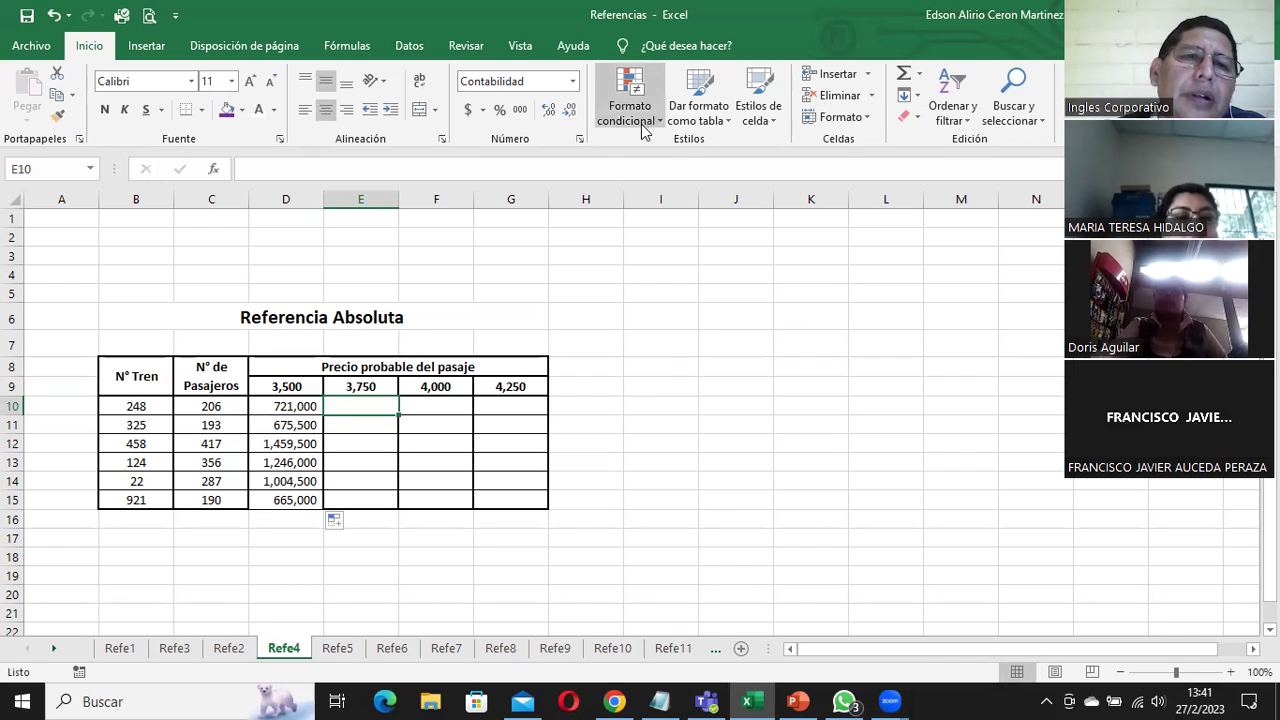
left_click(298, 407)
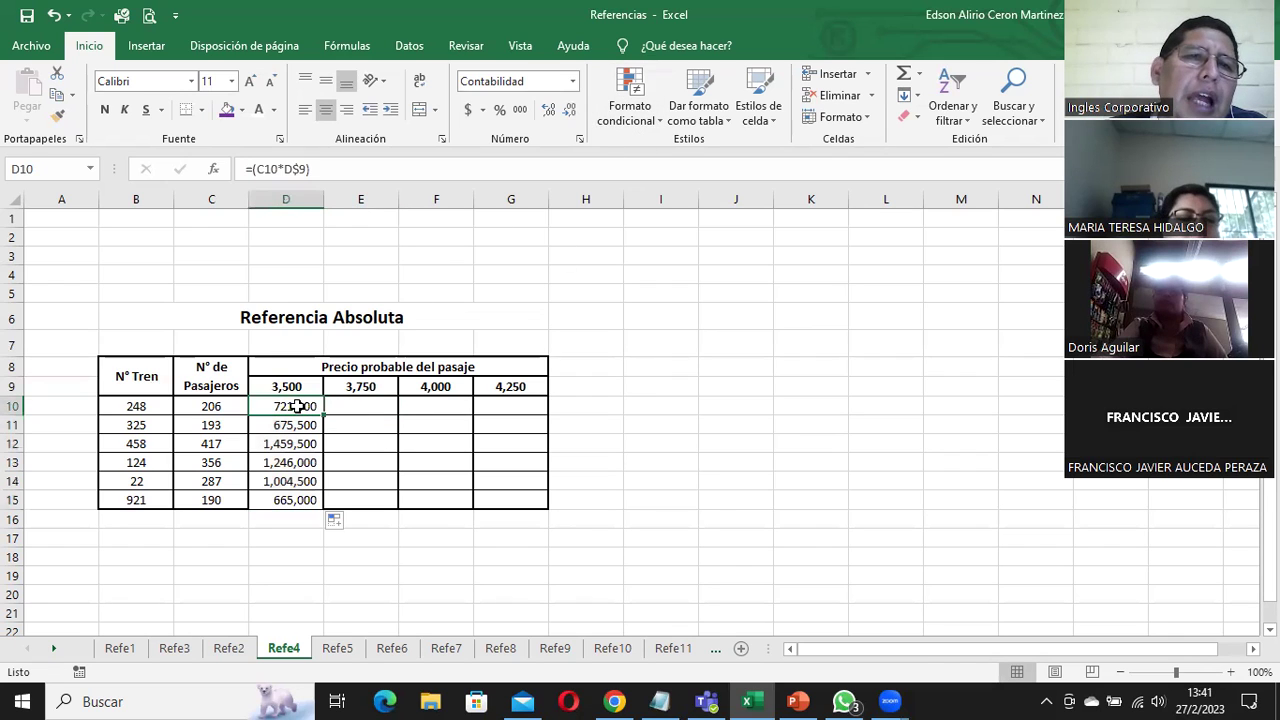
double_click(298, 407)
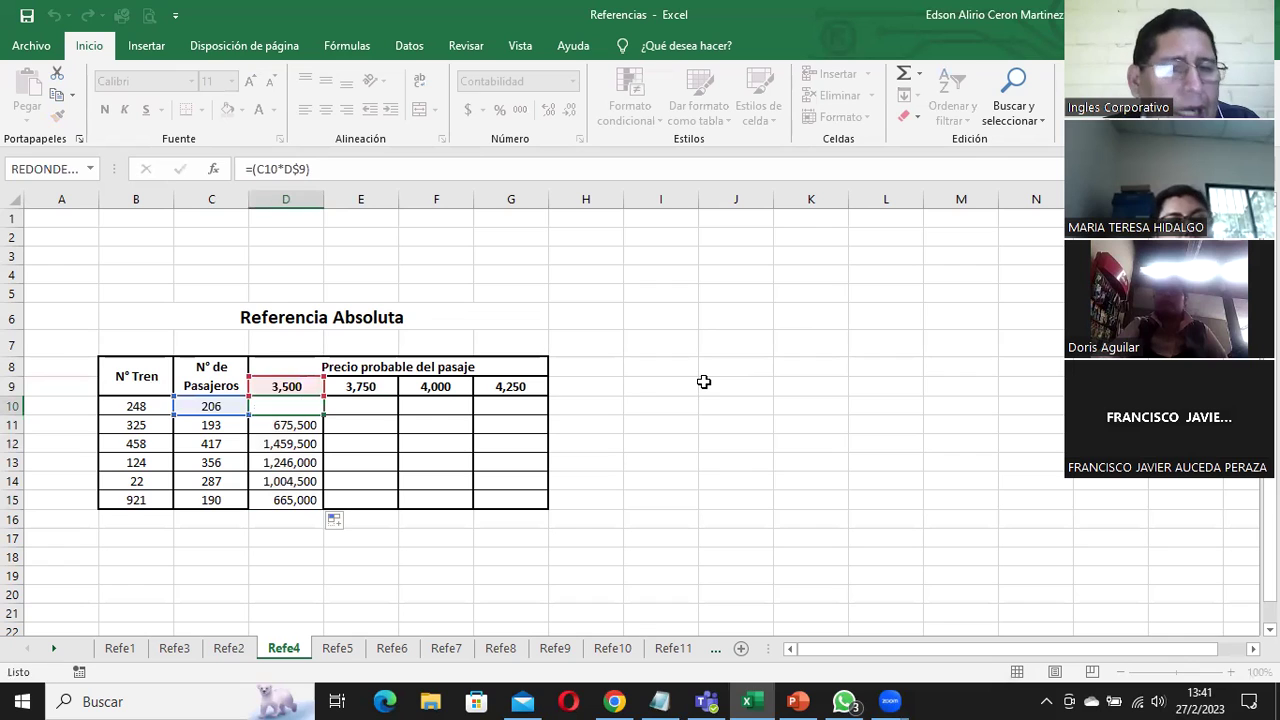
key("Escape")
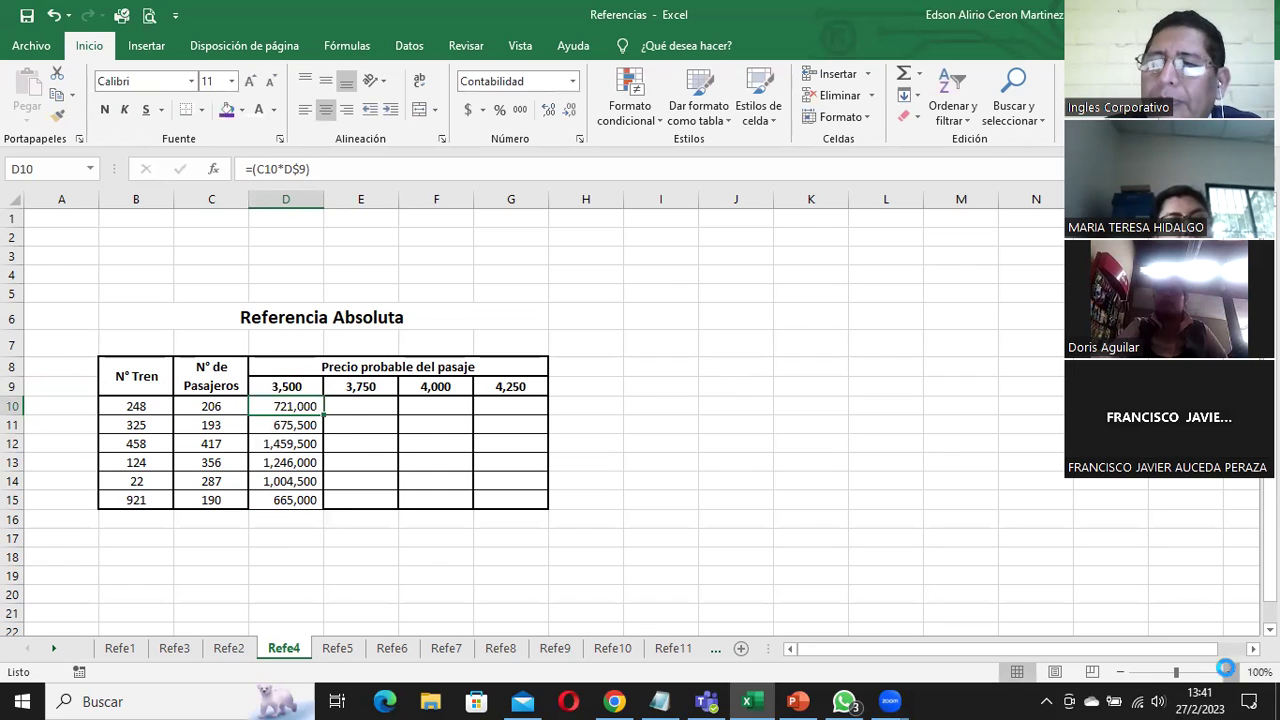
left_click(1231, 672)
left_click(1231, 672)
left_click(1231, 672)
left_click(1231, 672)
left_click(1231, 672)
left_click(1228, 670)
left_click(1228, 670)
left_click(1228, 670)
scroll(963, 457, "down", 1)
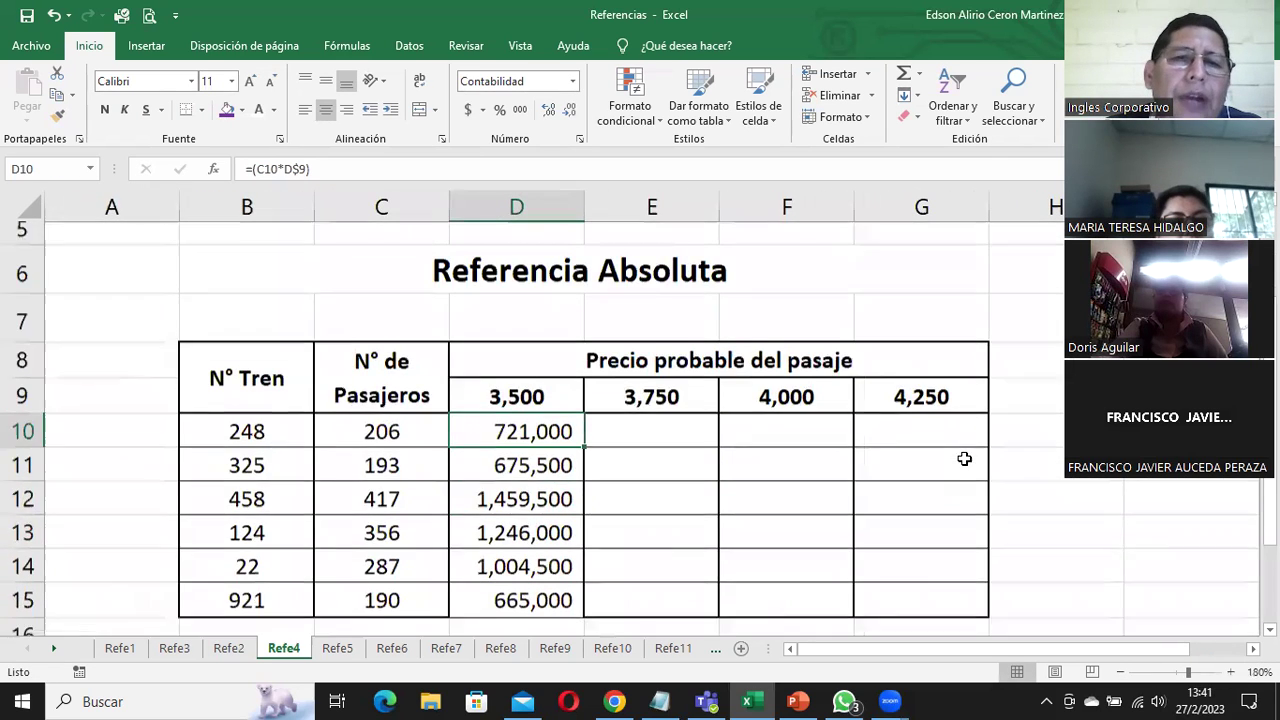
Lock the column of the fare reference in D10 as well, making the formula =(C10*$D$9)
double_click(522, 408)
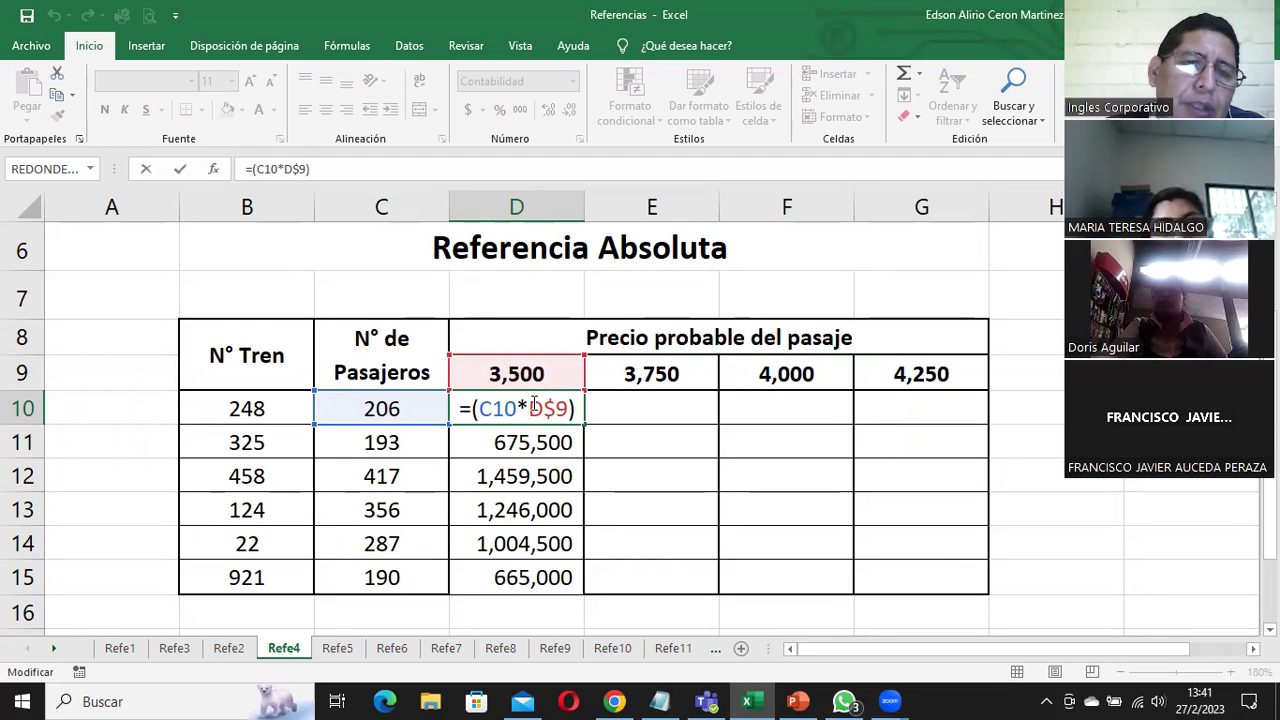
double_click(549, 404)
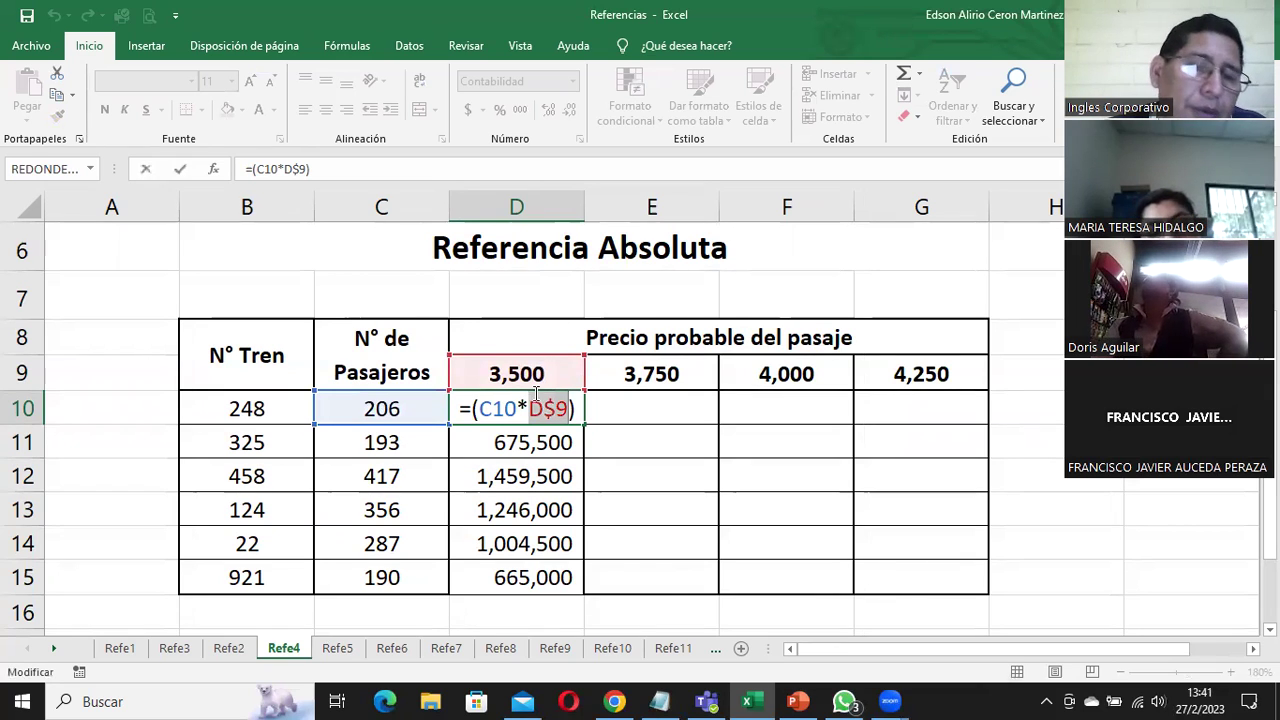
key("Right")
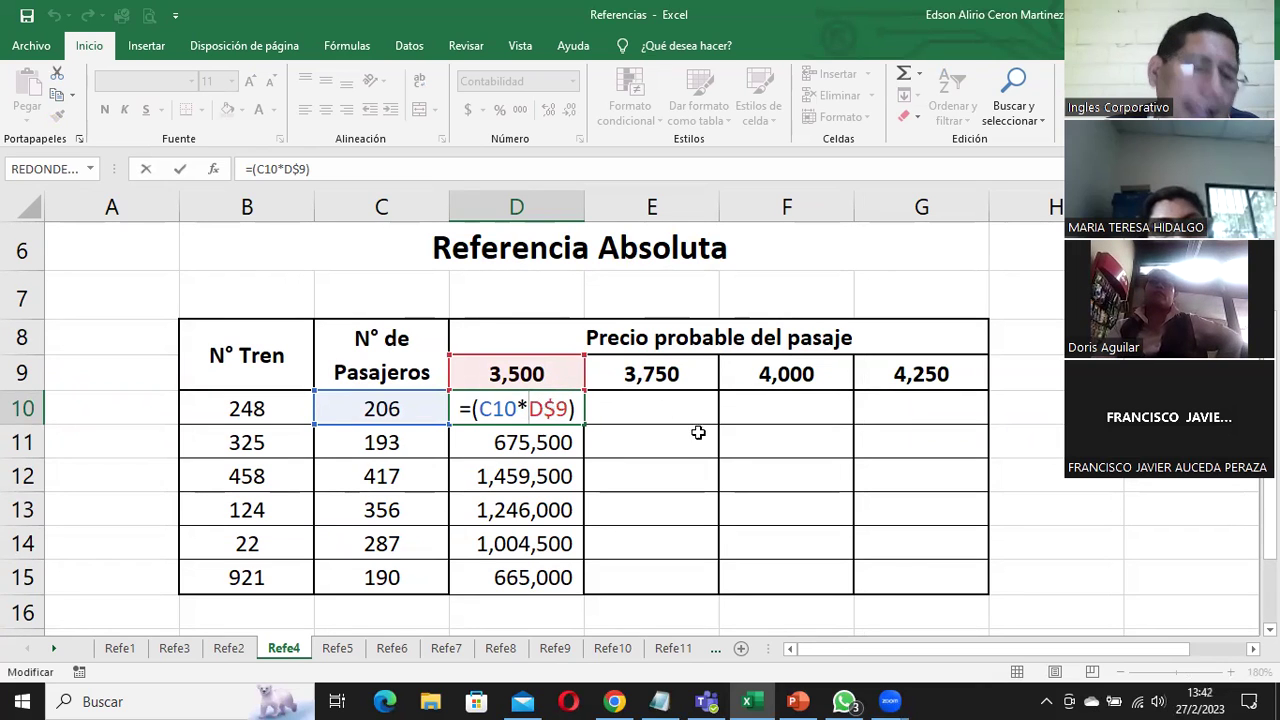
type("$")
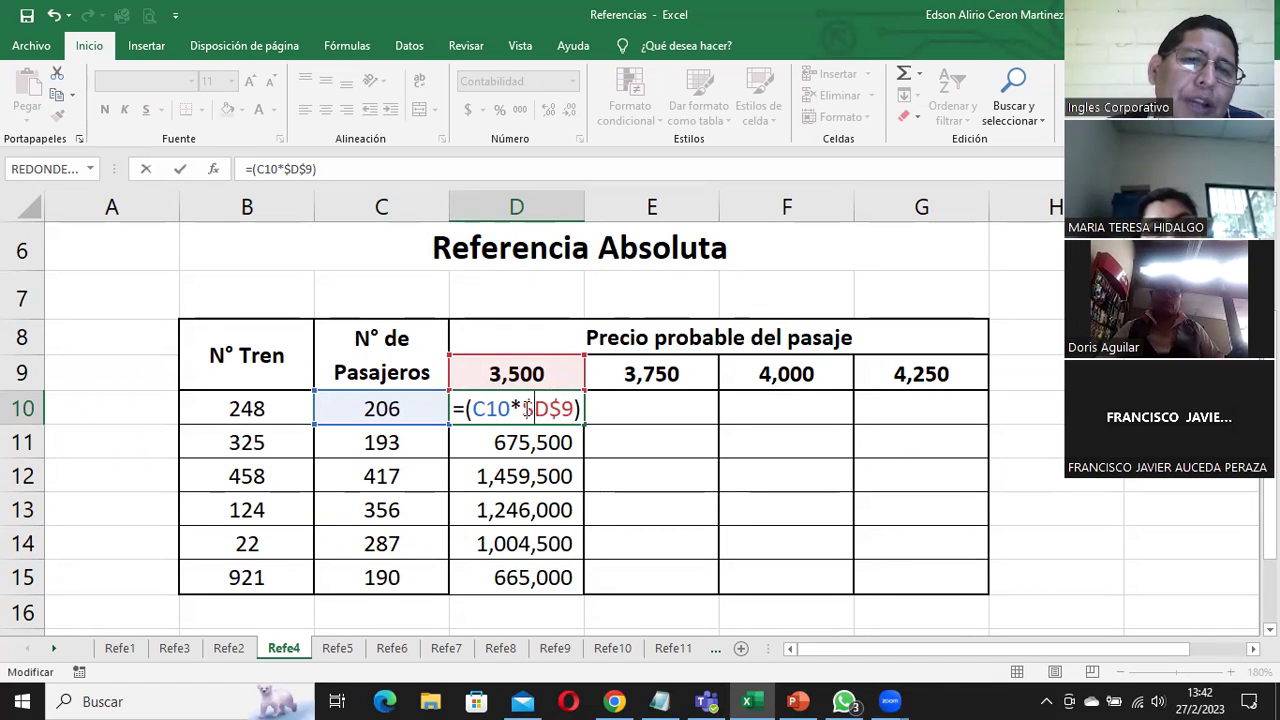
left_click_drag(523, 408, 576, 404)
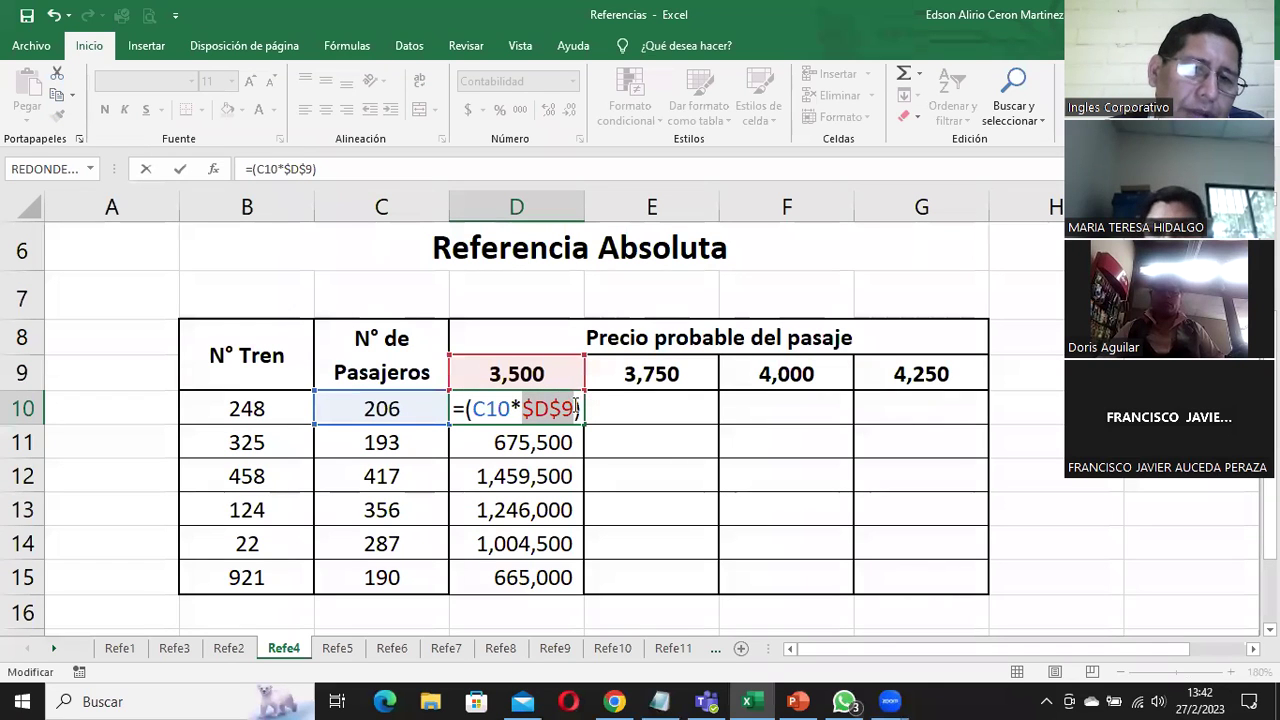
left_click(529, 410)
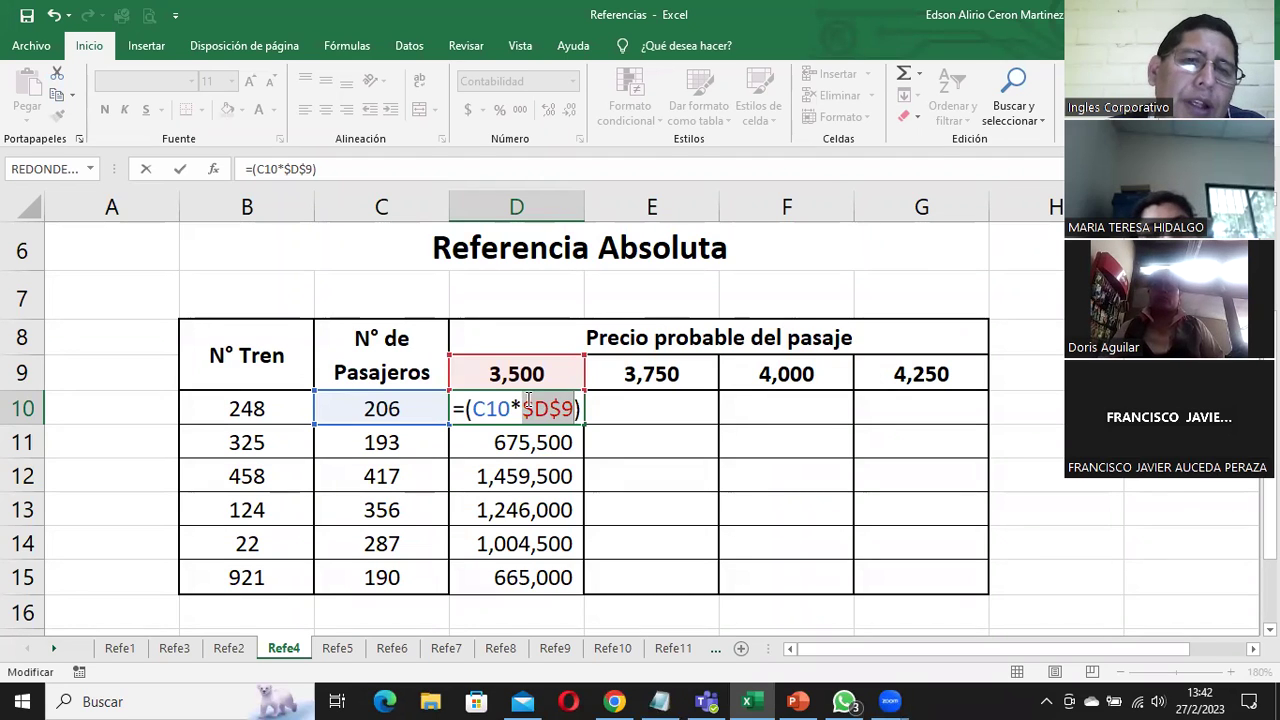
left_click(536, 406)
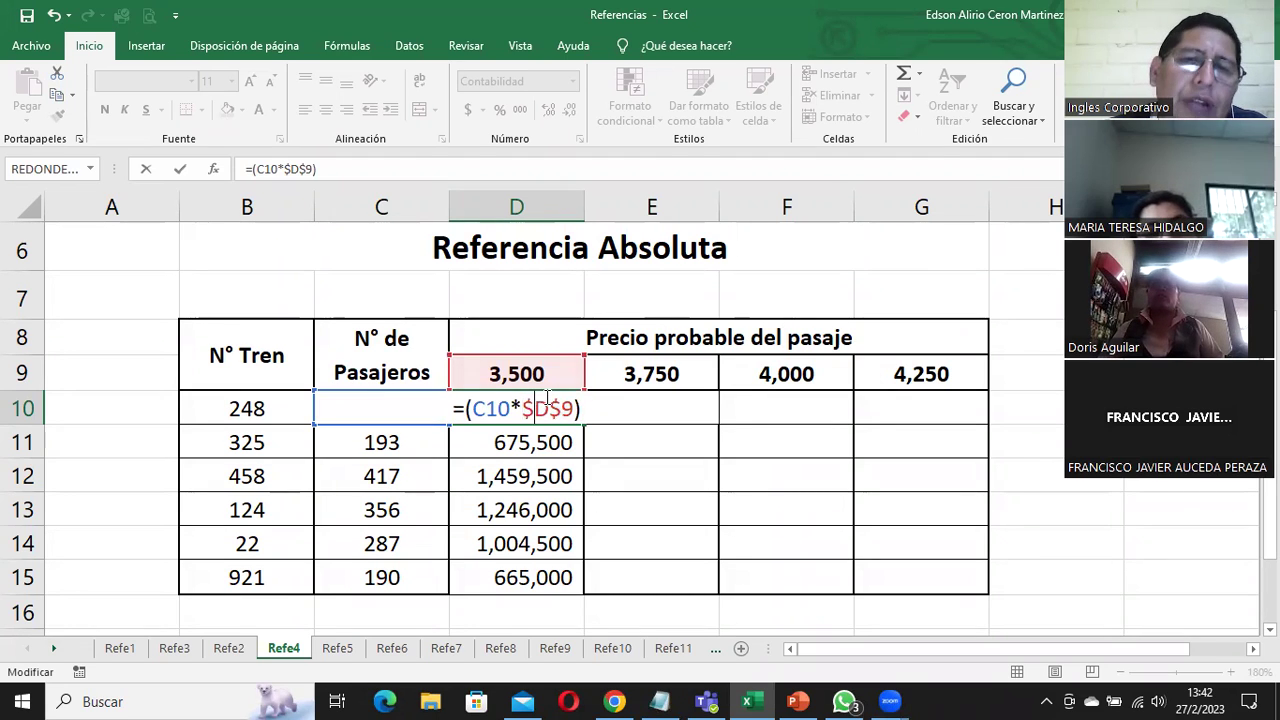
Remove the column lock from D10's fare reference, making the formula =(C10*D$9)
key("BackSpace")
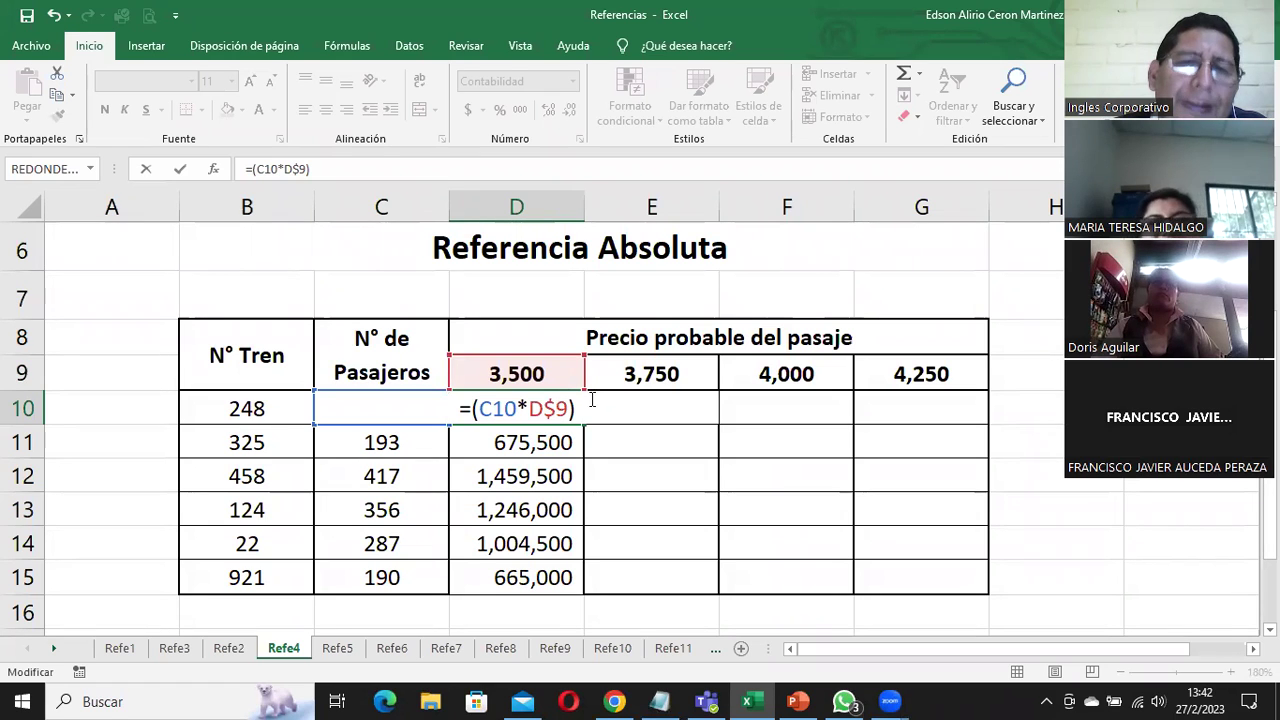
left_click(536, 405)
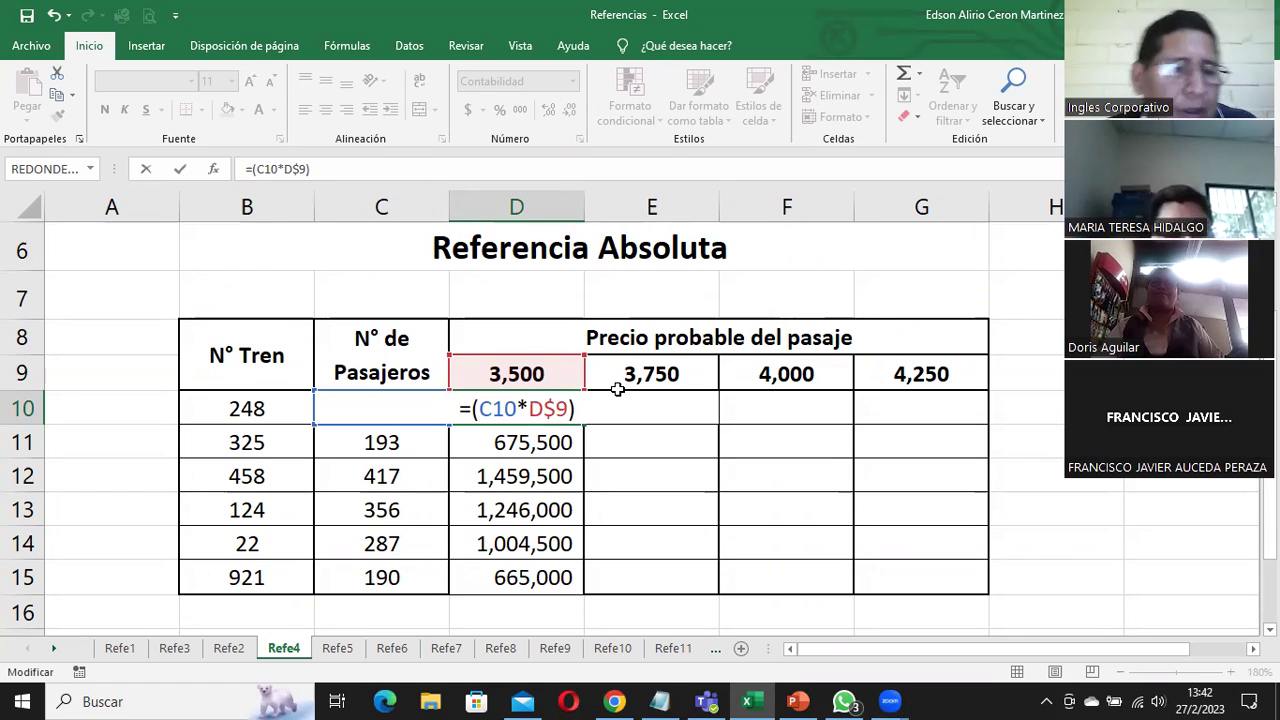
key("ctrl+Return")
Clear the results in D10:D15, review the passenger count in C10 and the fare in D9, and select D10
left_click_drag(555, 413, 555, 560)
key("Delete")
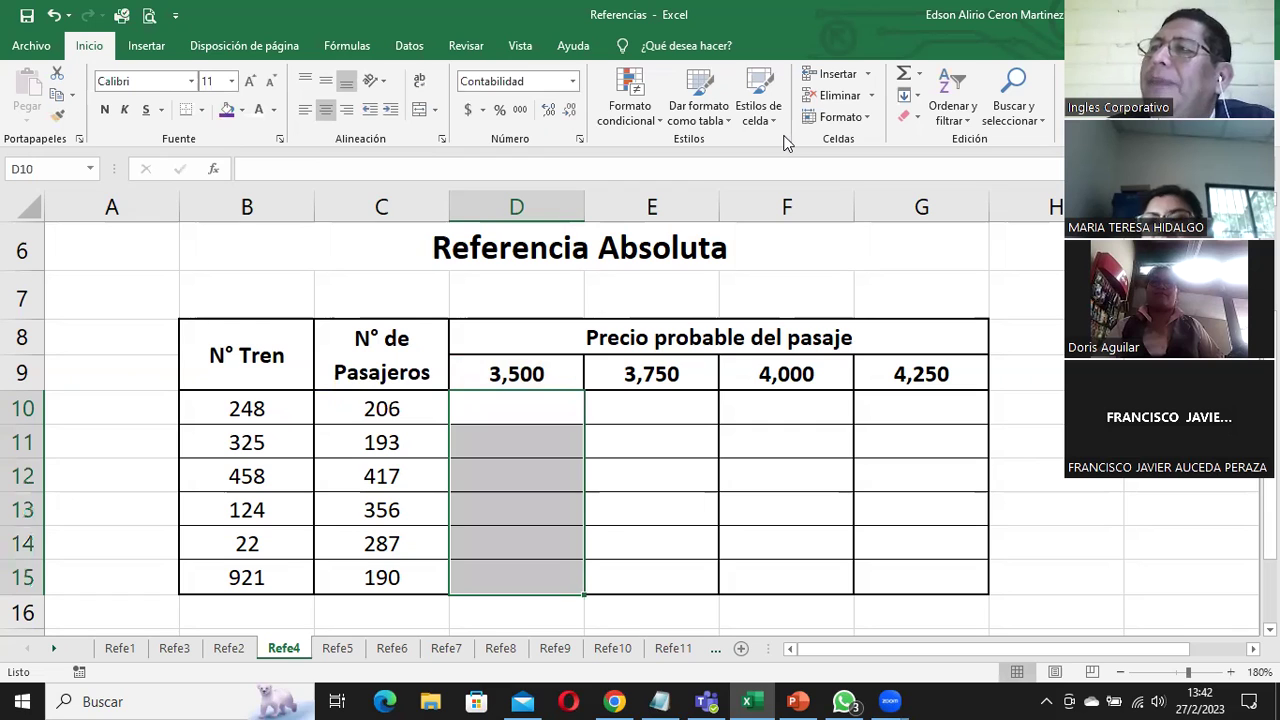
left_click(500, 402)
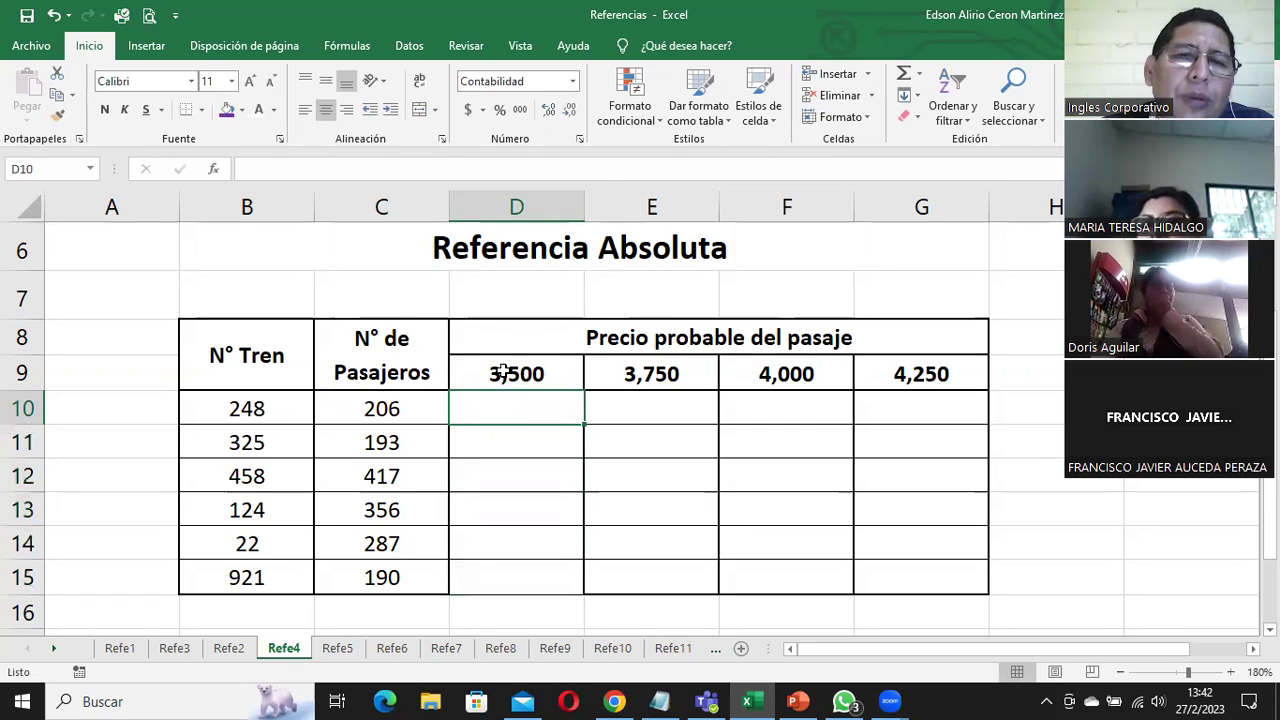
left_click(440, 405)
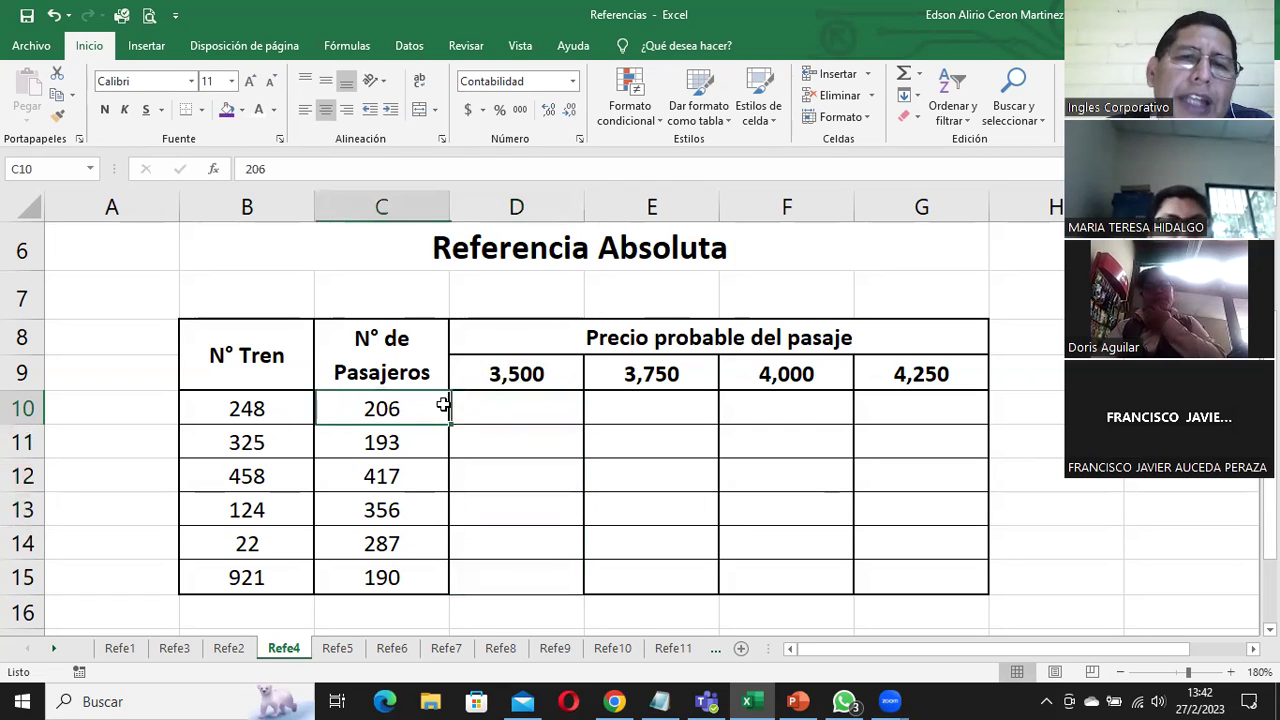
left_click(500, 405)
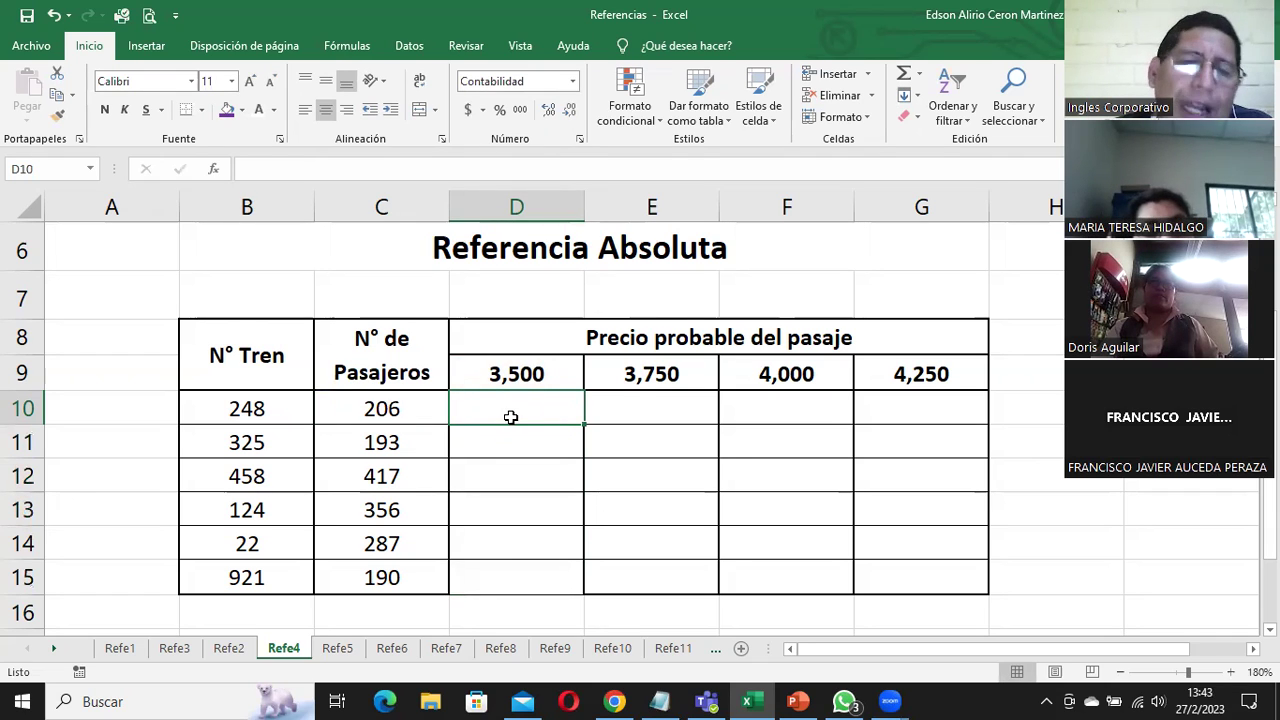
left_click(509, 366)
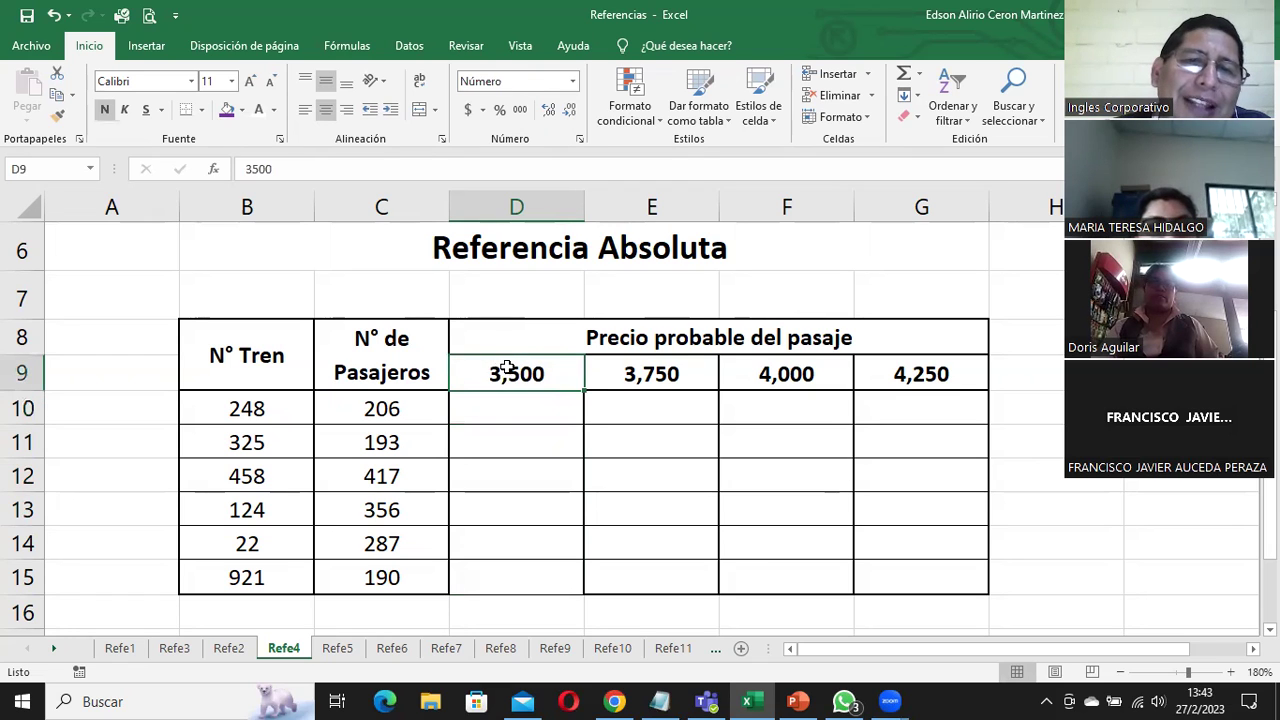
left_click(485, 410)
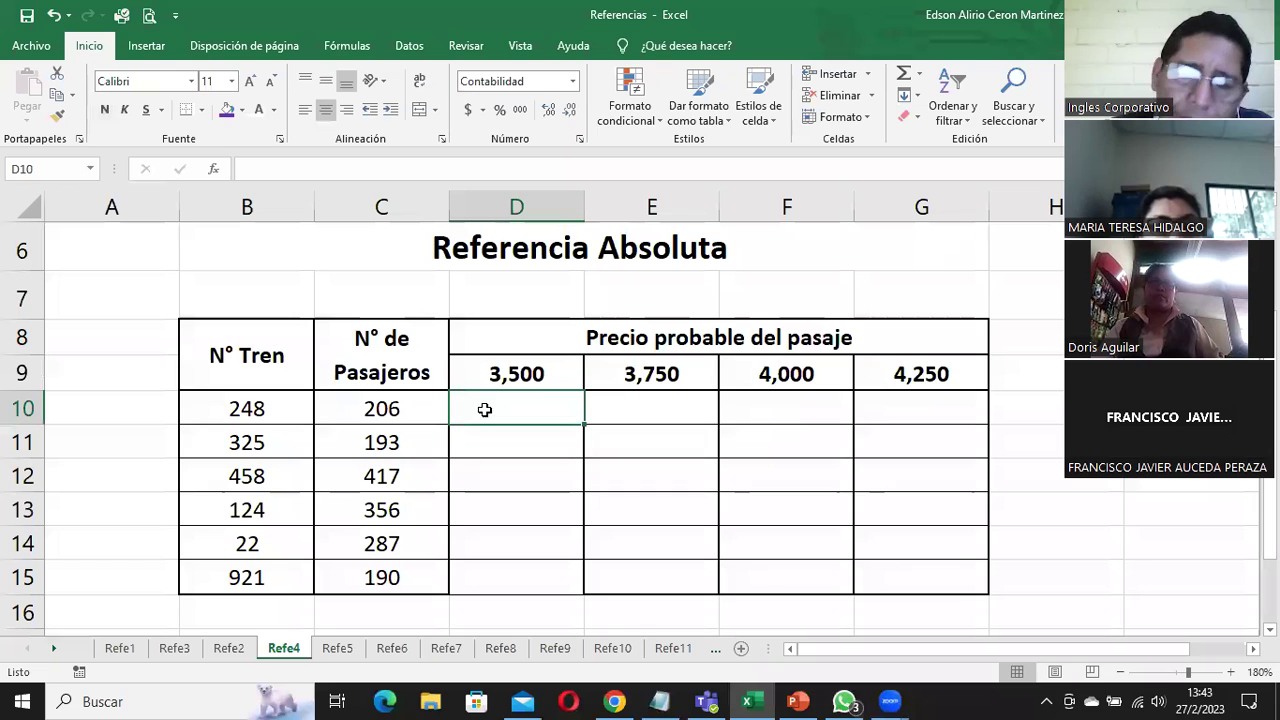
Enter the formula =(C10*$D$9) in D10 to multiply the passenger count by the fully locked fare
type("=(")
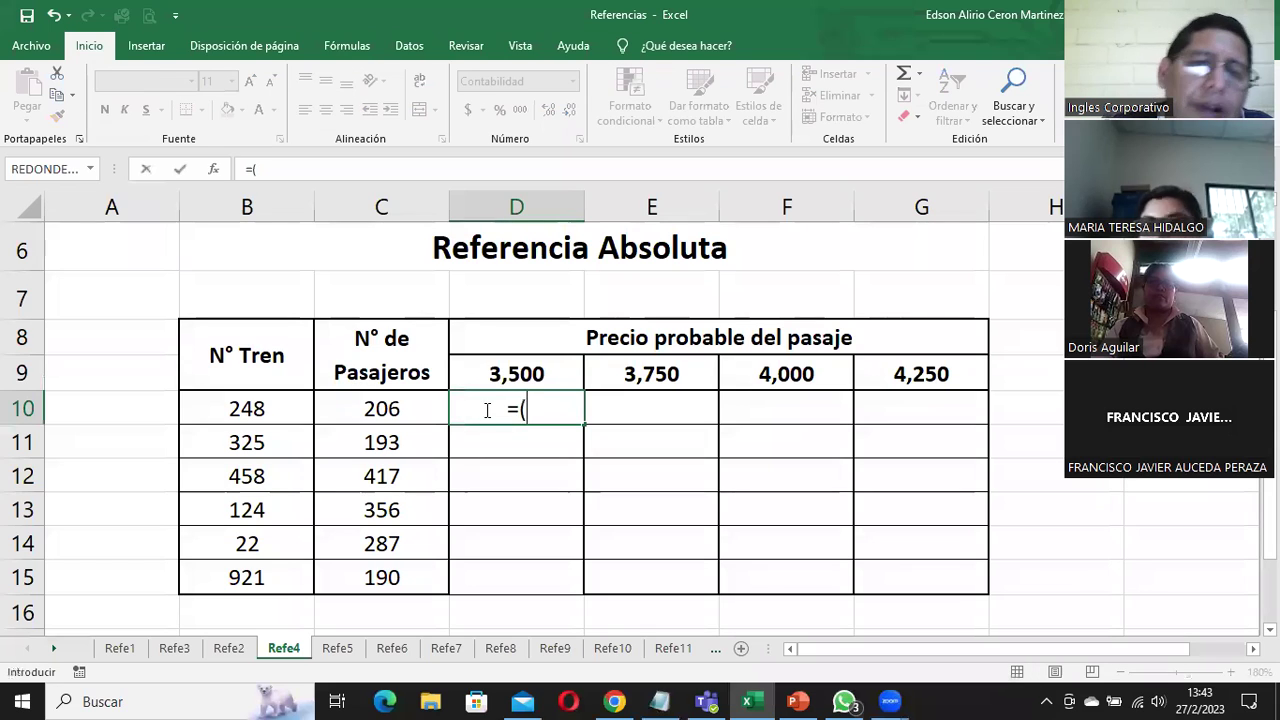
left_click(400, 408)
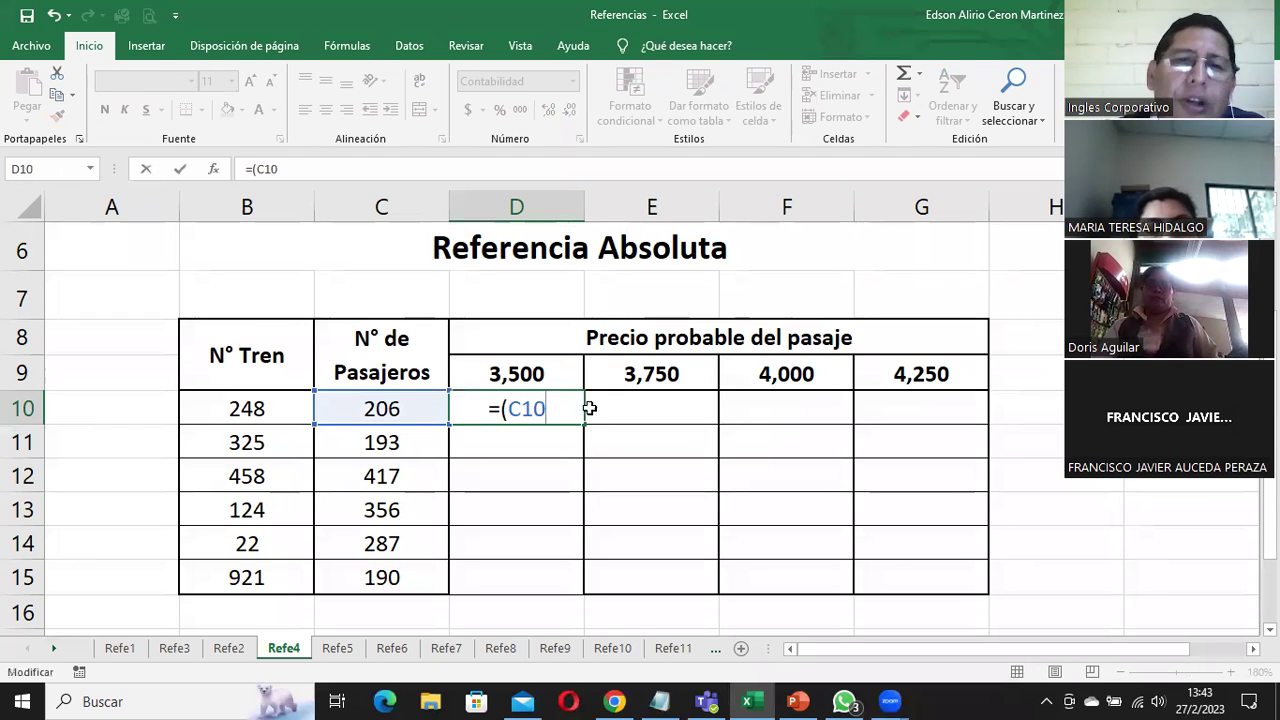
type("*")
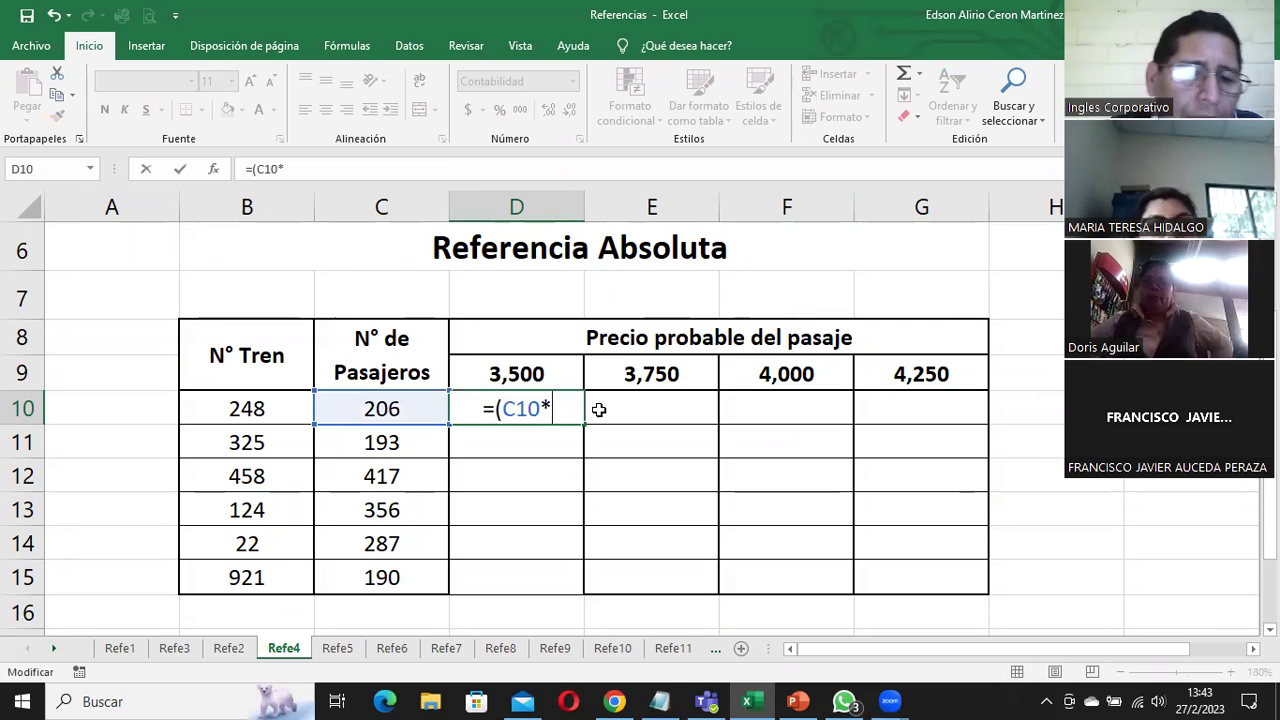
type("$")
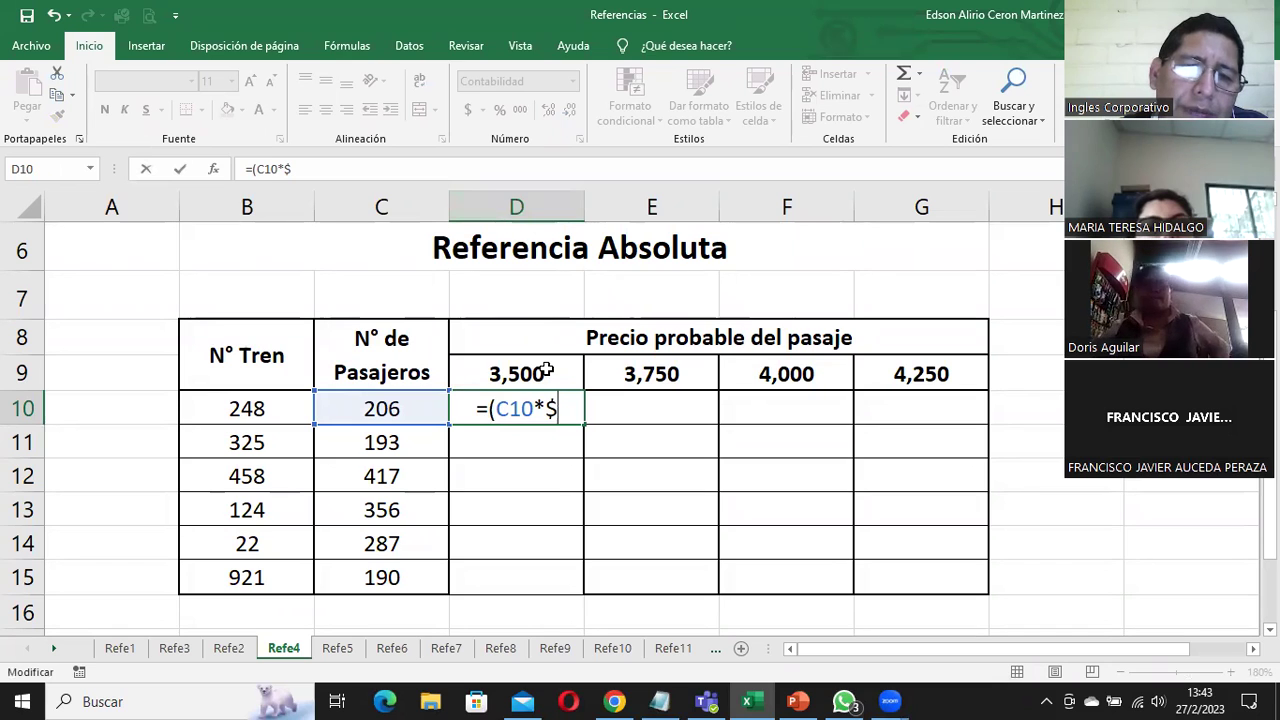
type("d")
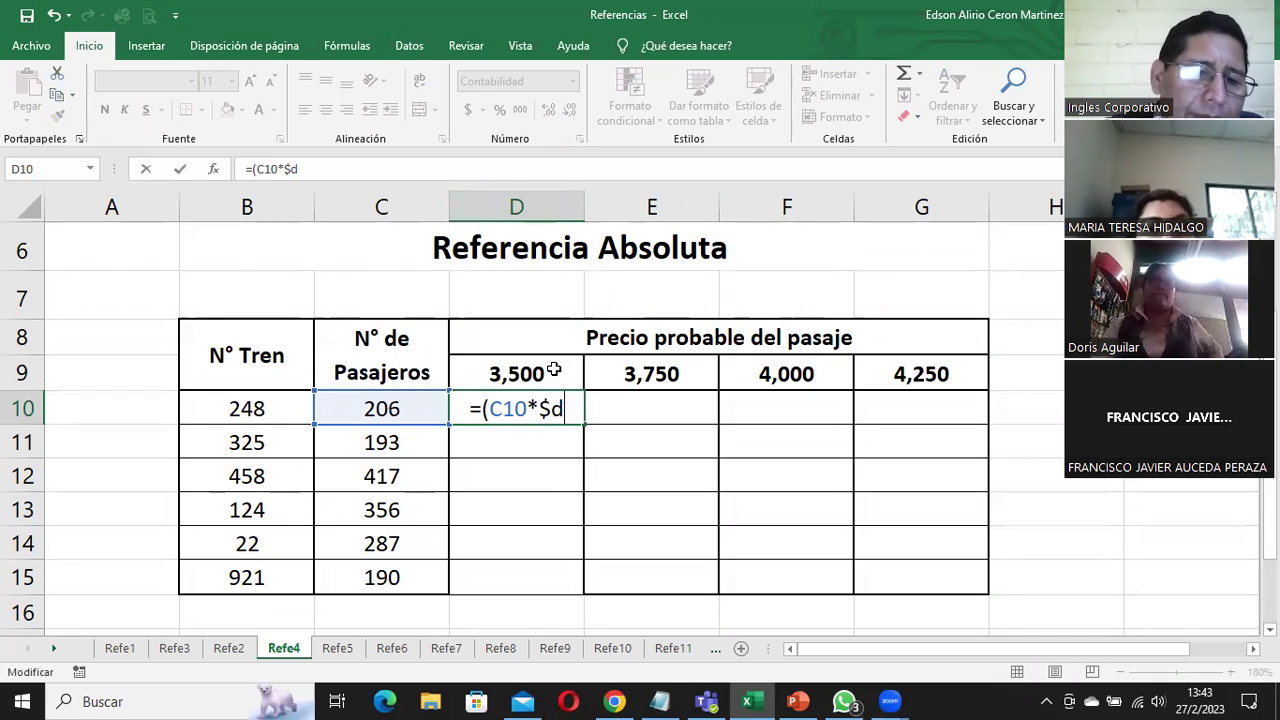
type("$")
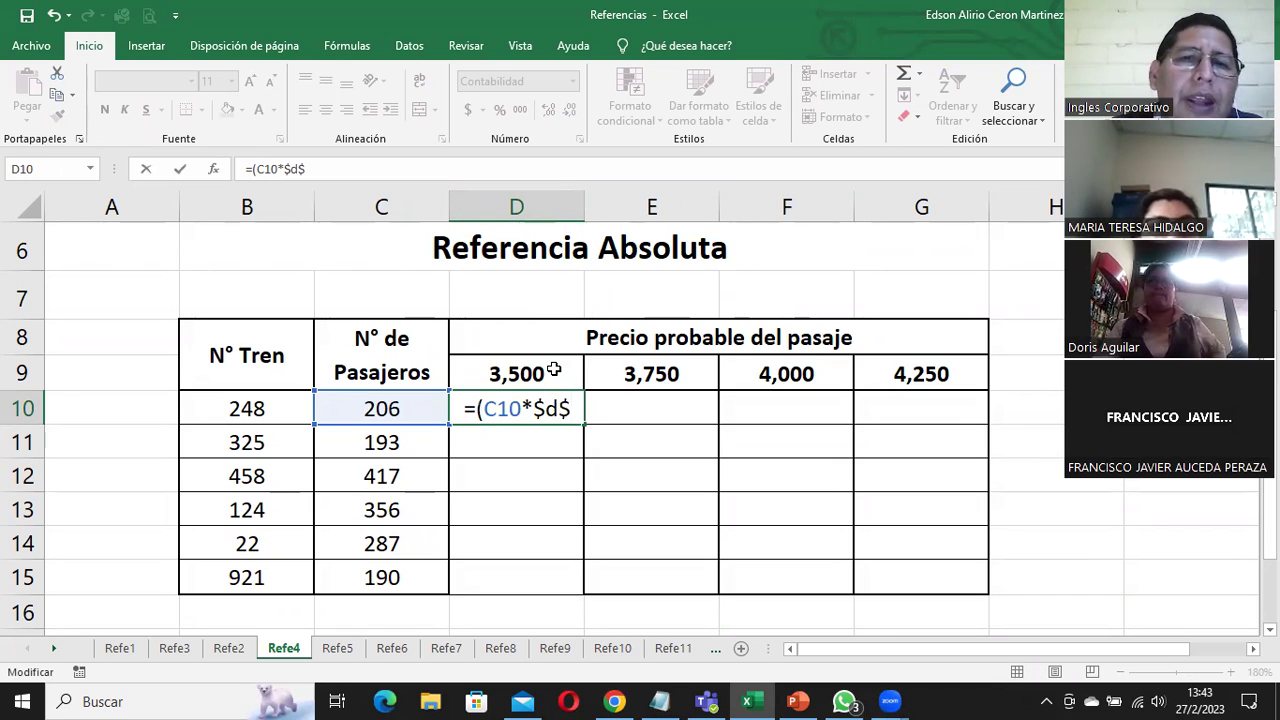
type("9")
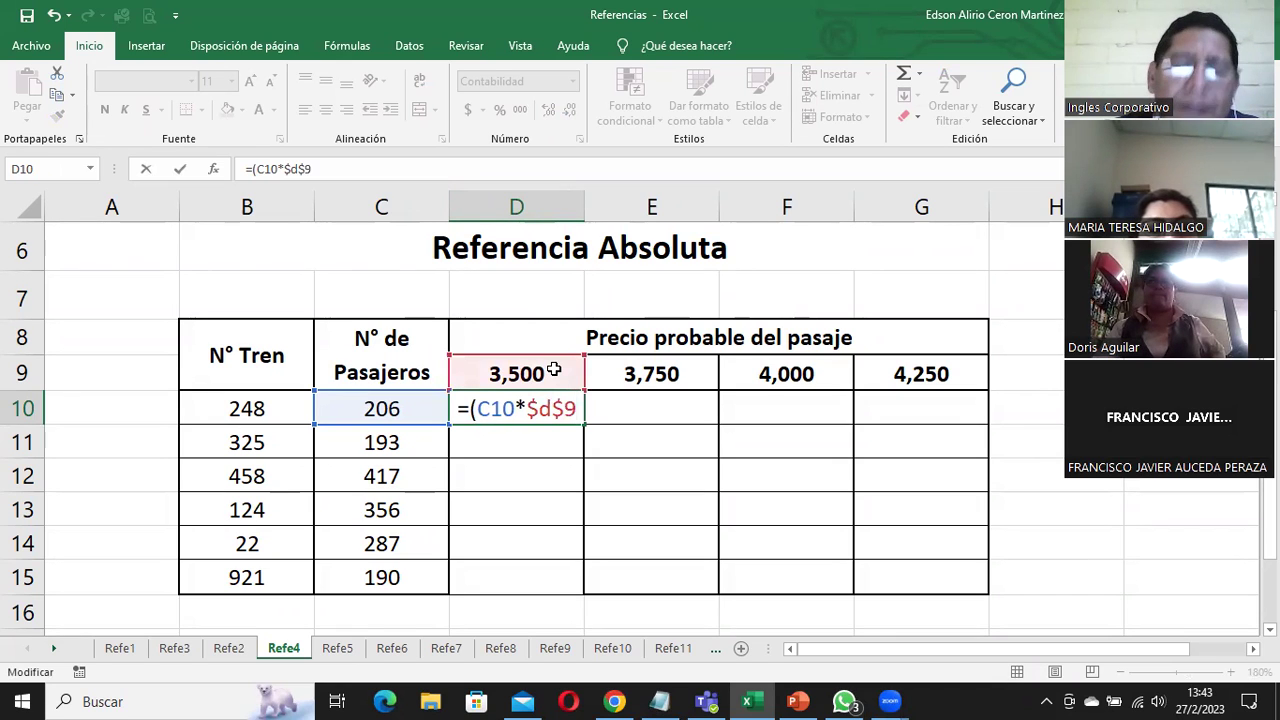
type(")")
key("Return")
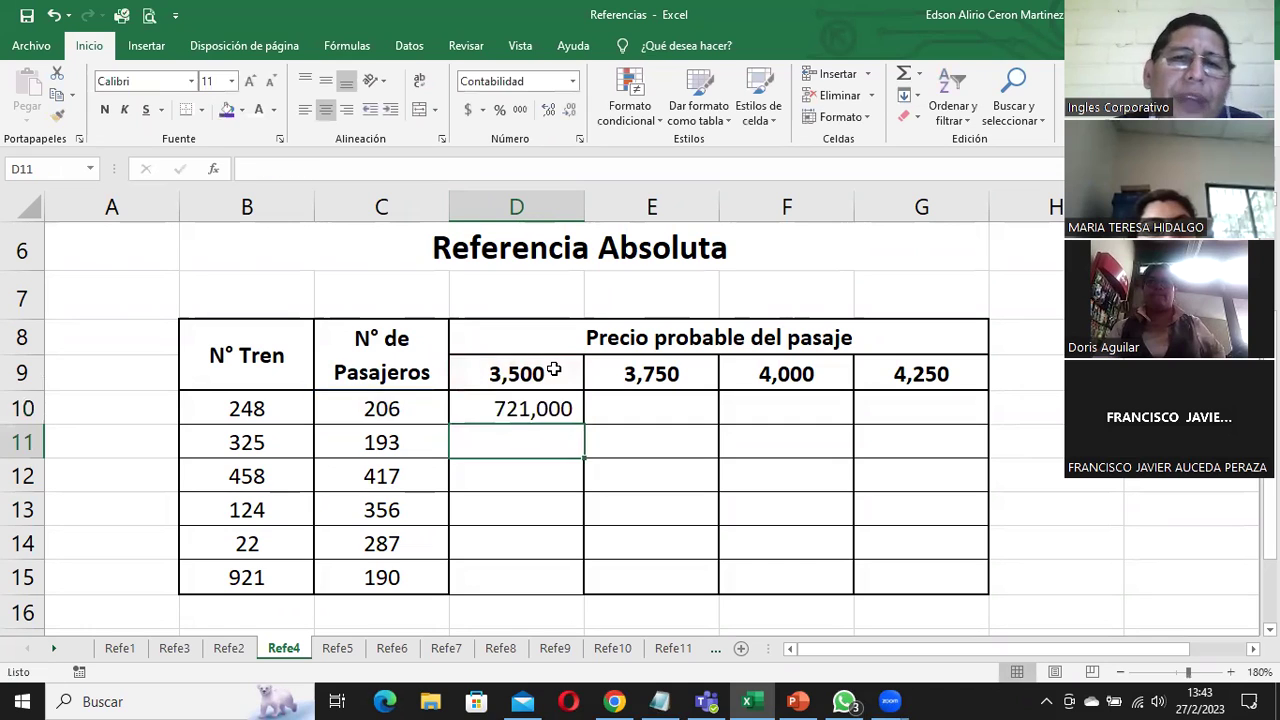
Fill D10's formula down to D15 and examine the locked fare reference in D11
left_click(521, 408)
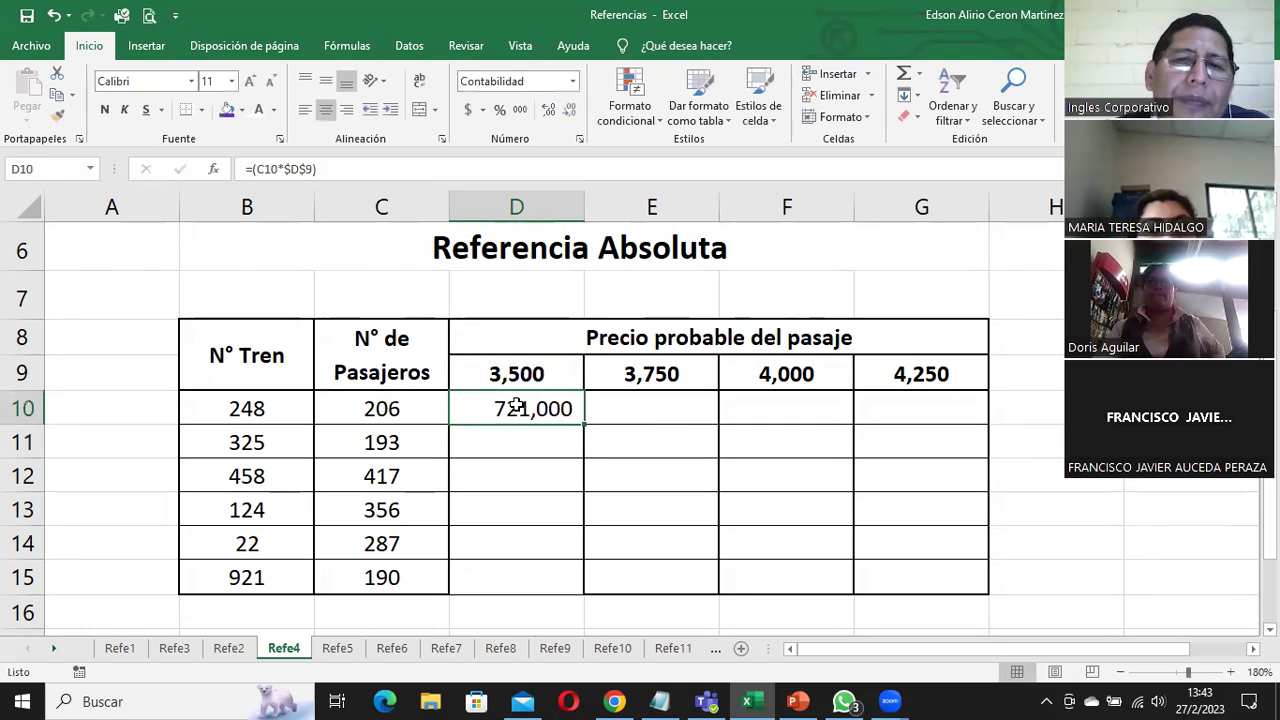
double_click(583, 425)
left_click(525, 430)
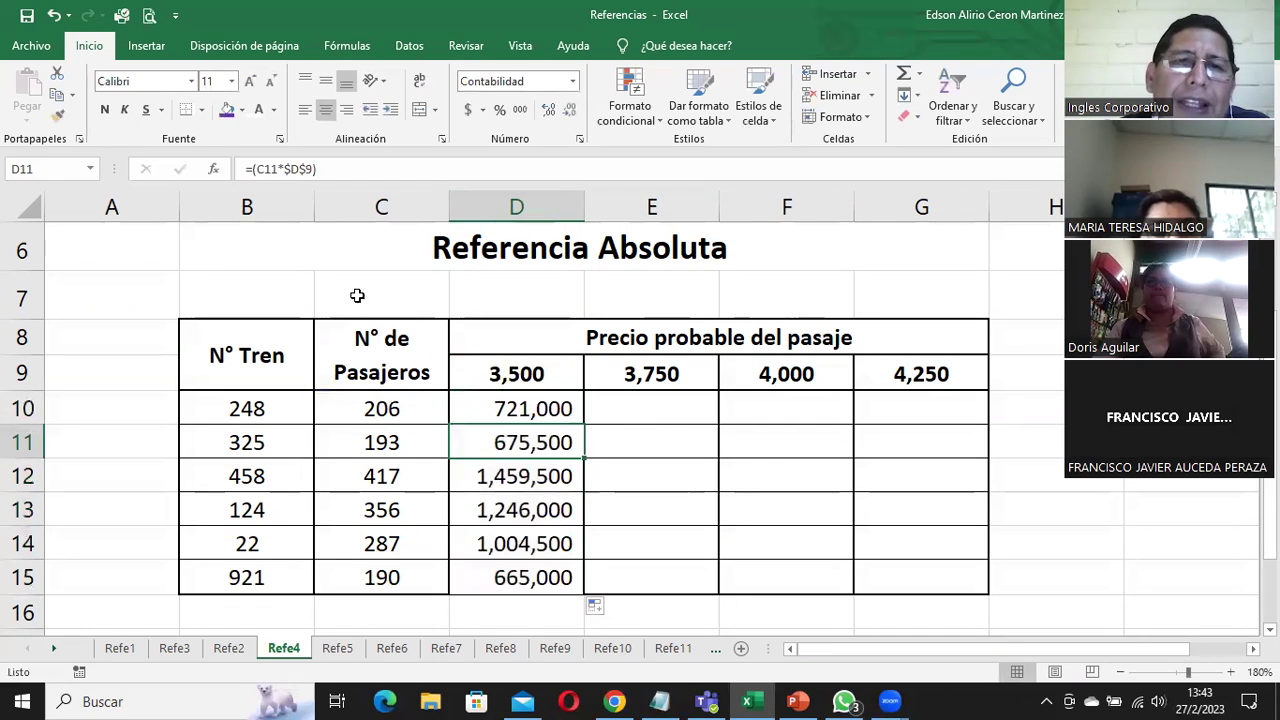
double_click(525, 442)
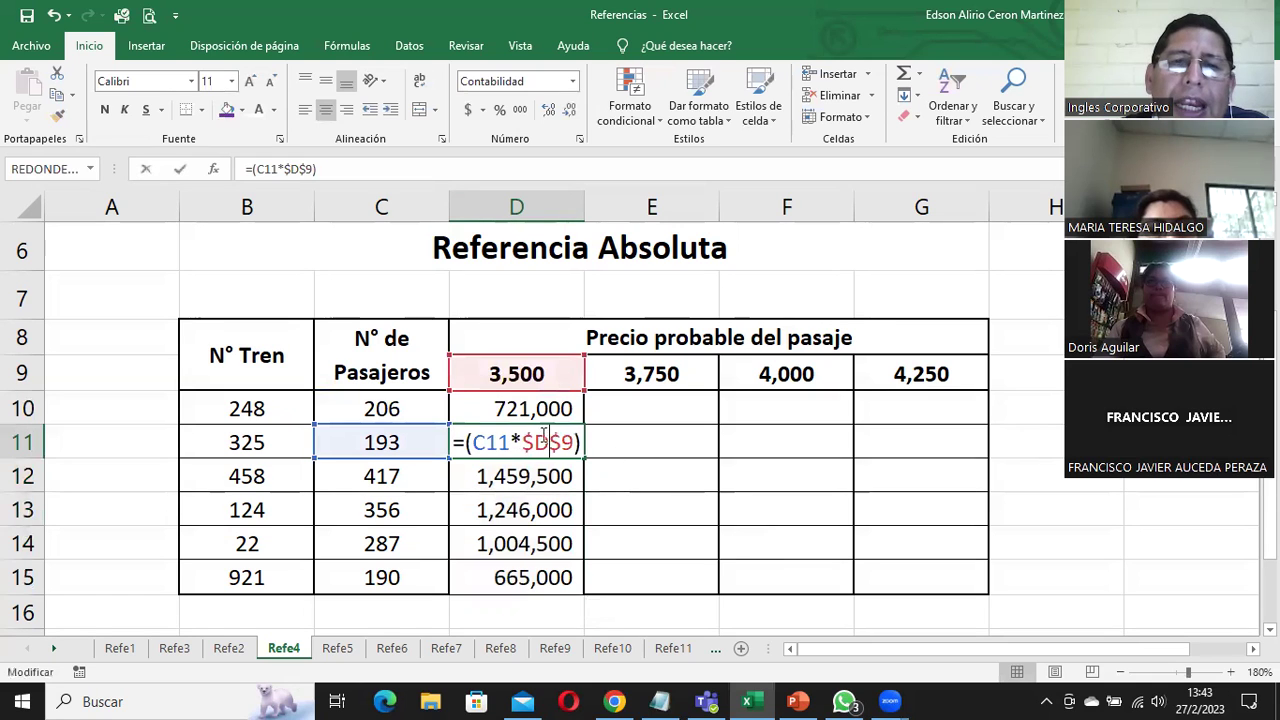
left_click_drag(525, 442, 574, 442)
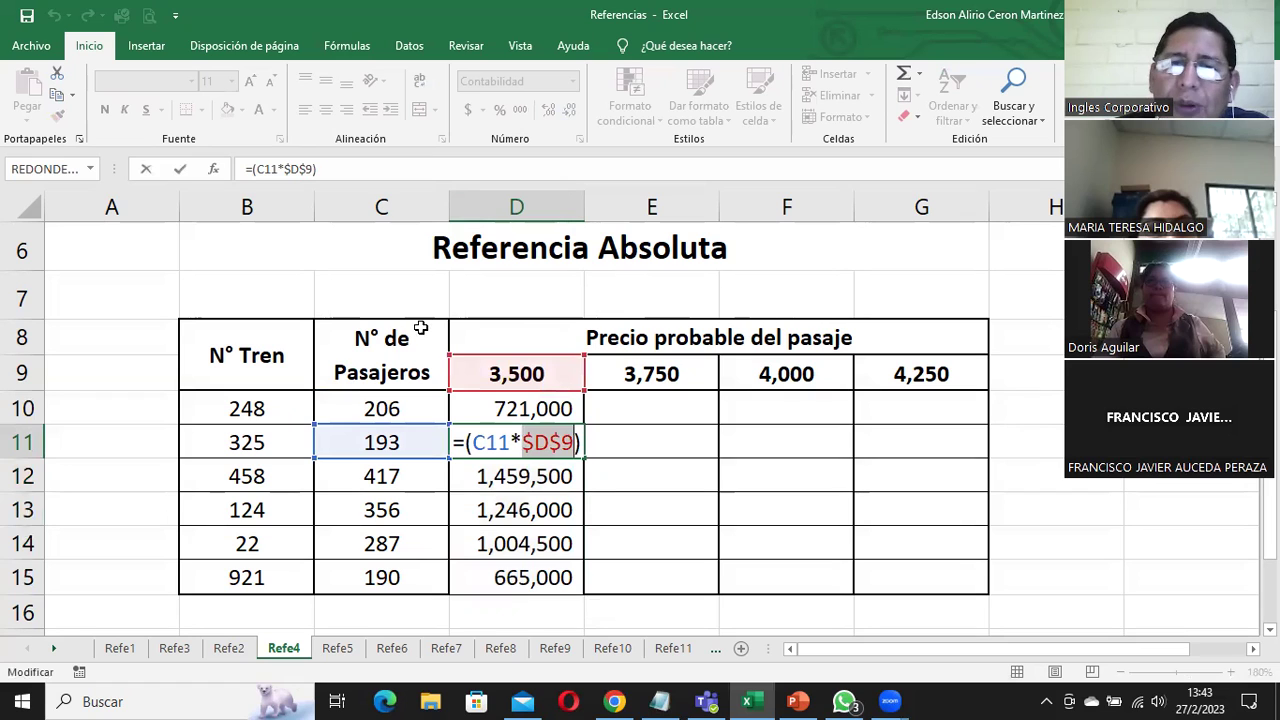
left_click(536, 442)
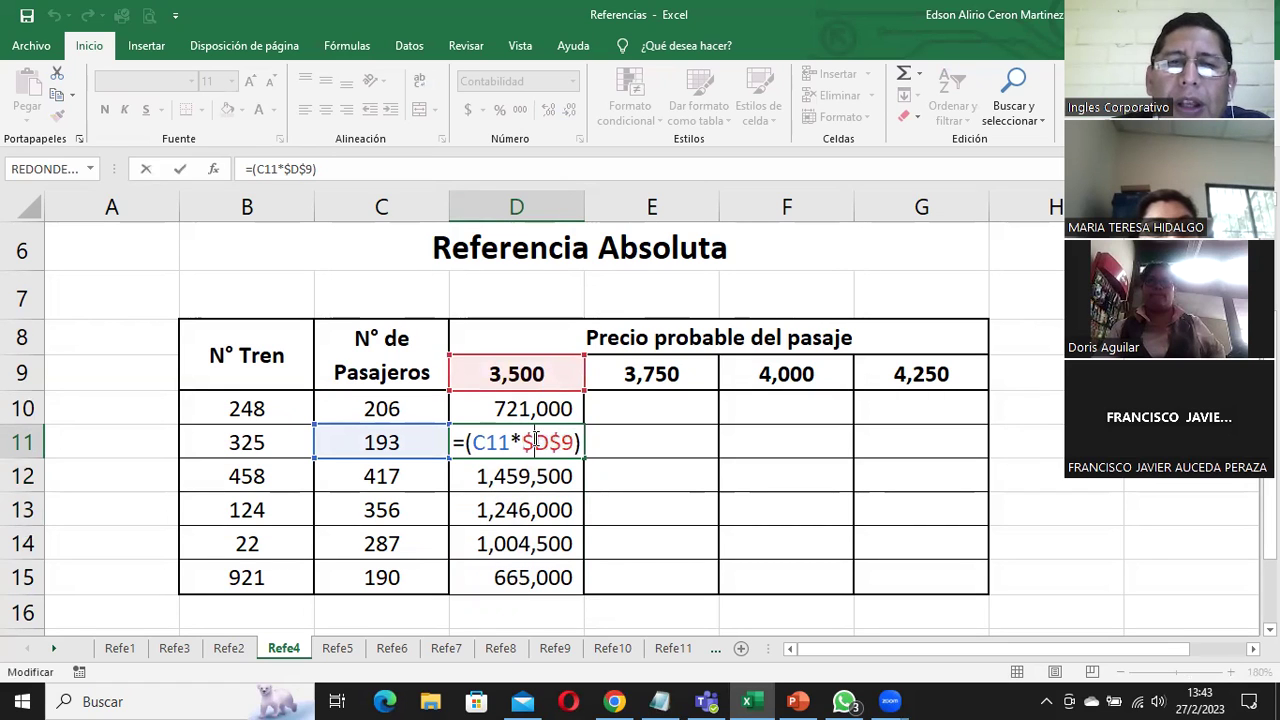
left_click(568, 418)
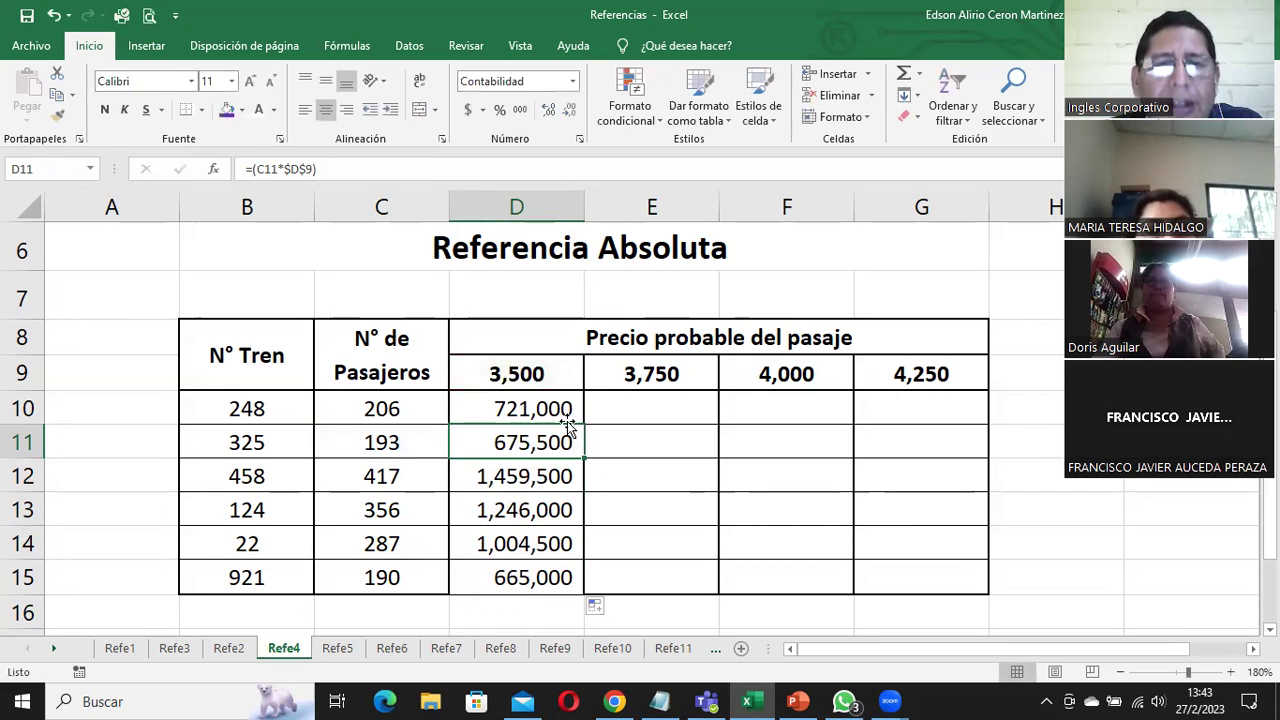
Remove the column lock from the fare reference in D10, making the formula =(C10*D$9)
double_click(548, 409)
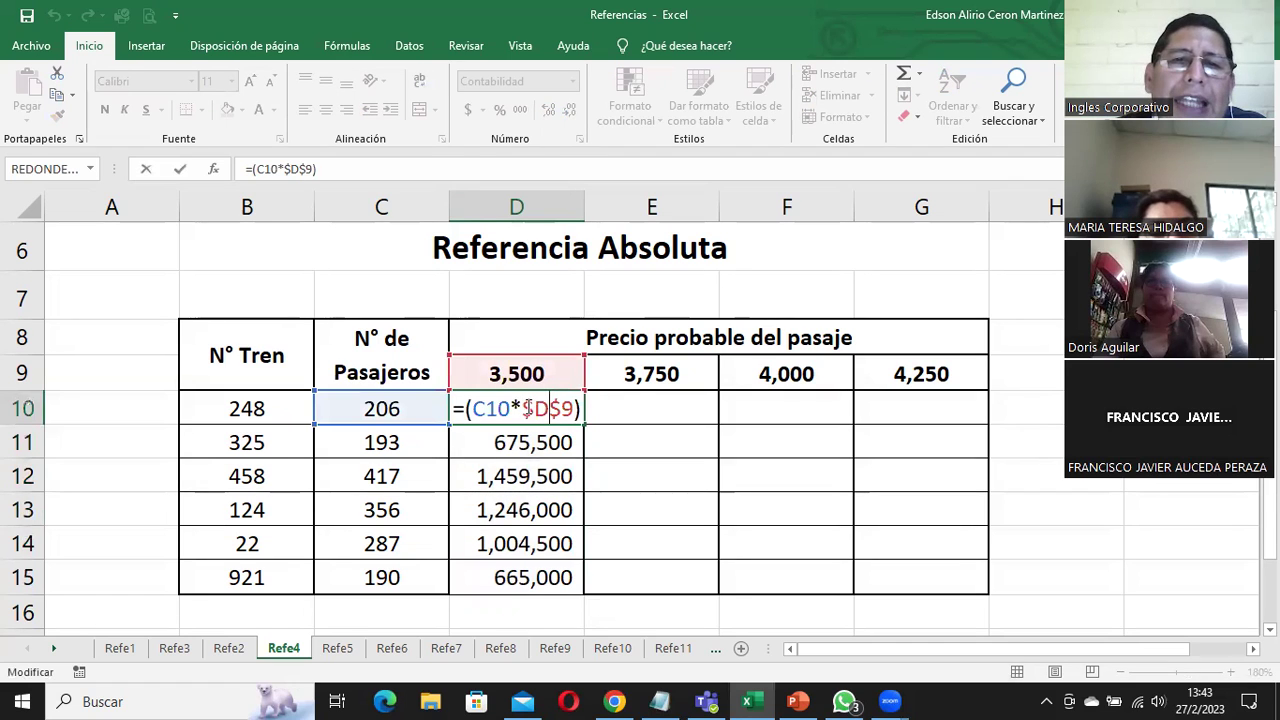
key("Delete")
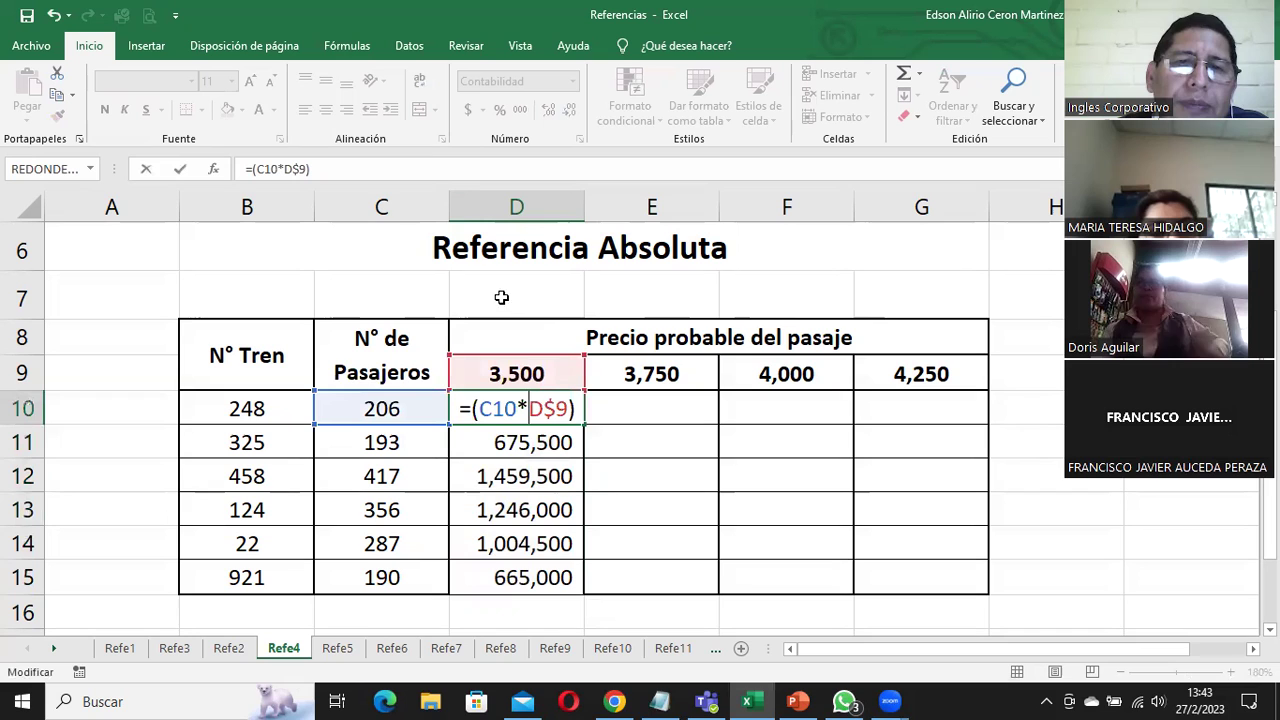
key("Return")
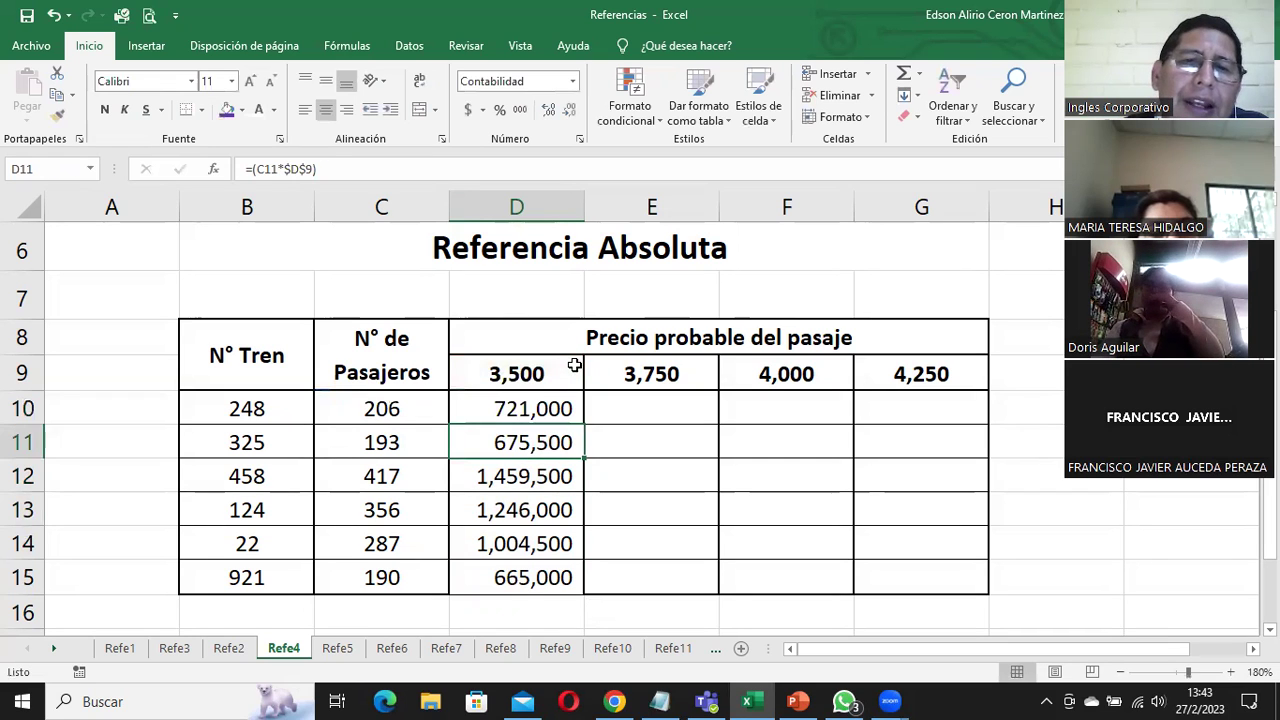
Fill the mixed-reference formula from D10 down to D15 and check the copied formula in D11
left_click(575, 408)
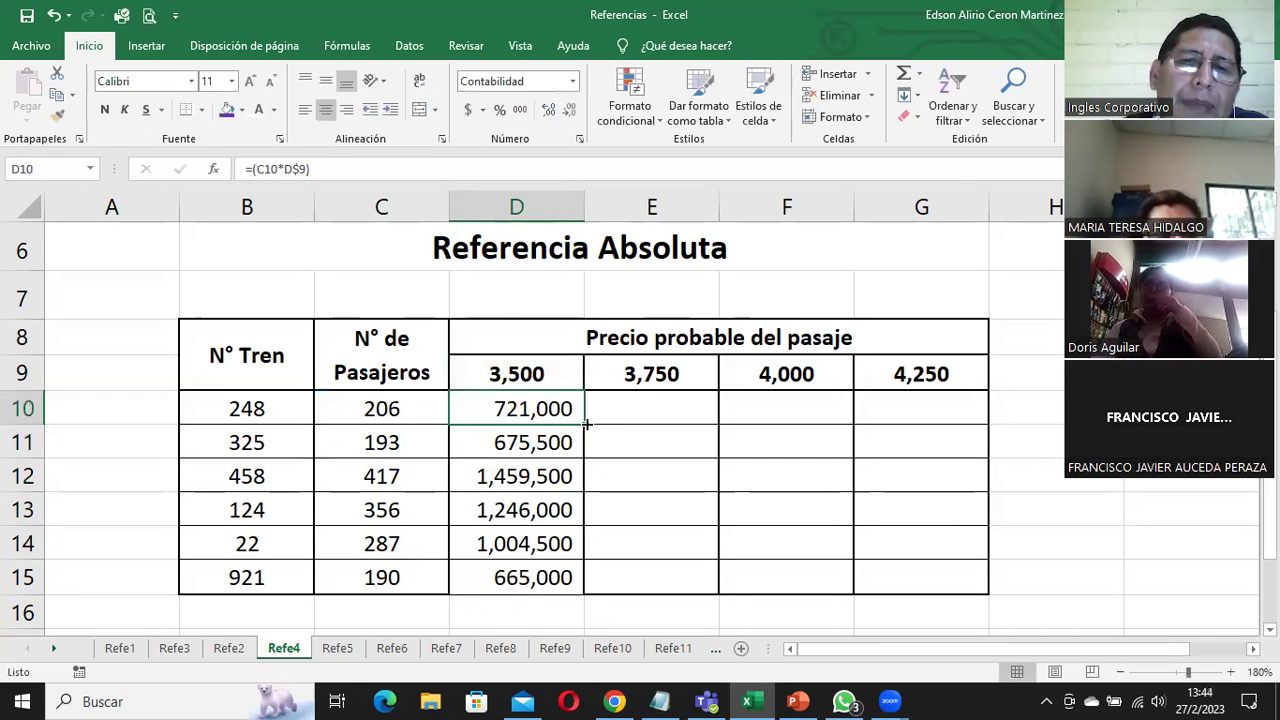
double_click(584, 425)
left_click(572, 442)
double_click(545, 449)
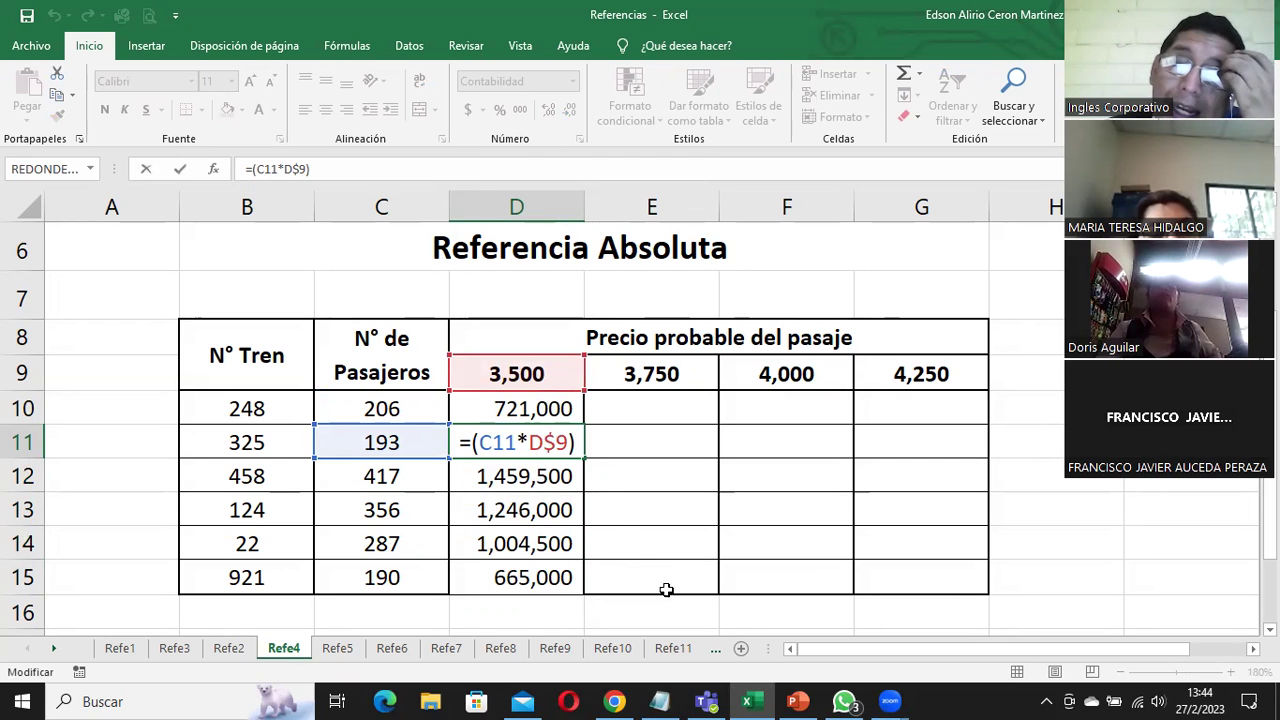
key("Return")
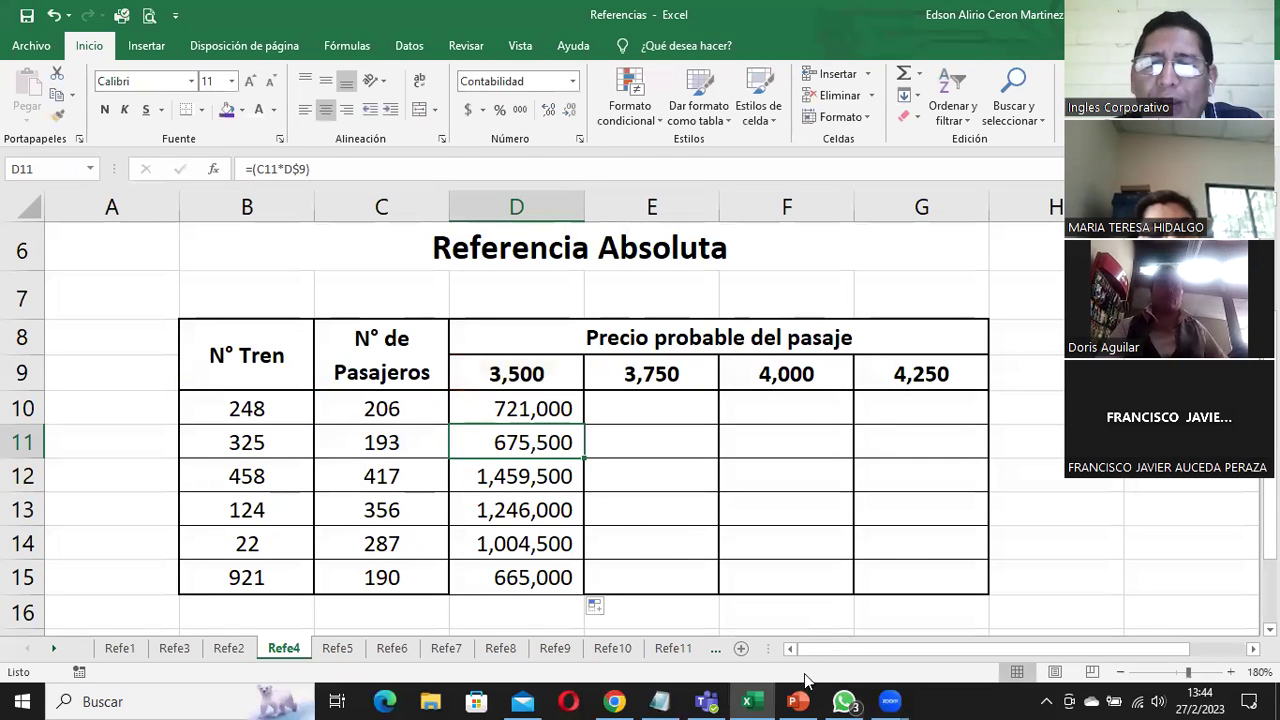
Switch to PowerPoint, review the mixed reference examples $B7 and B$7 on the slide, and return to Excel
left_click(797, 701)
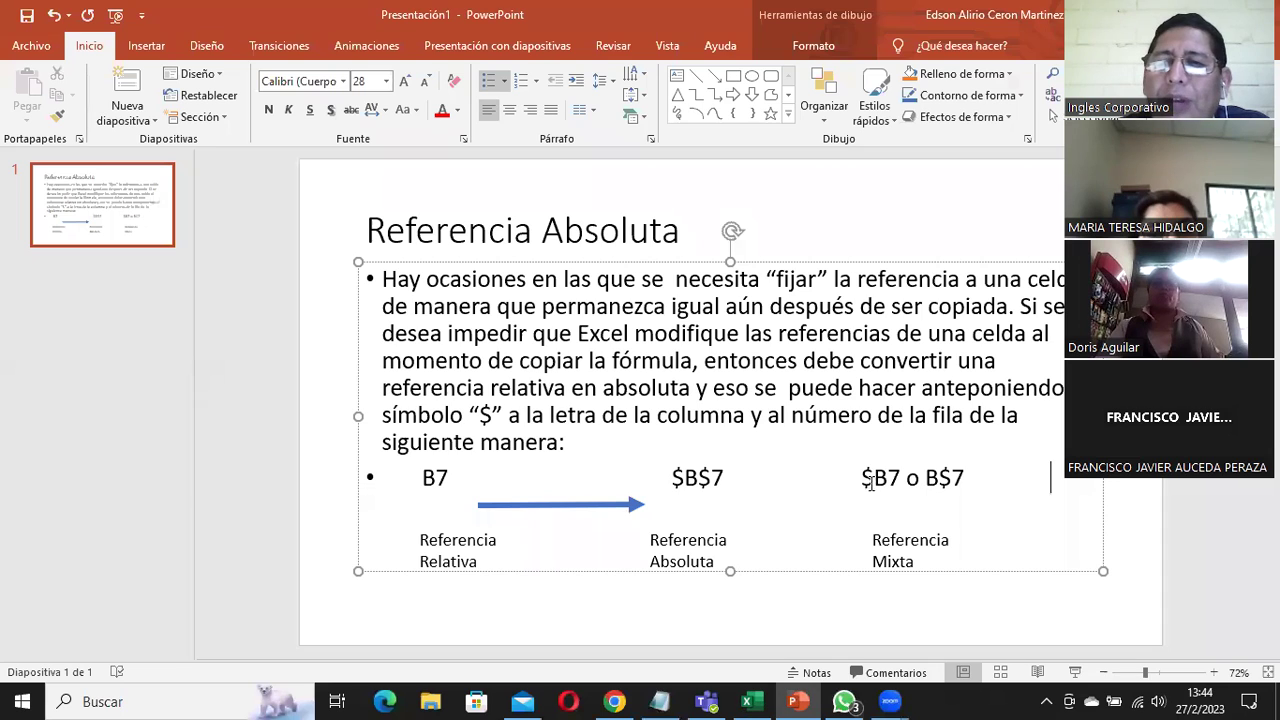
left_click_drag(863, 480, 972, 476)
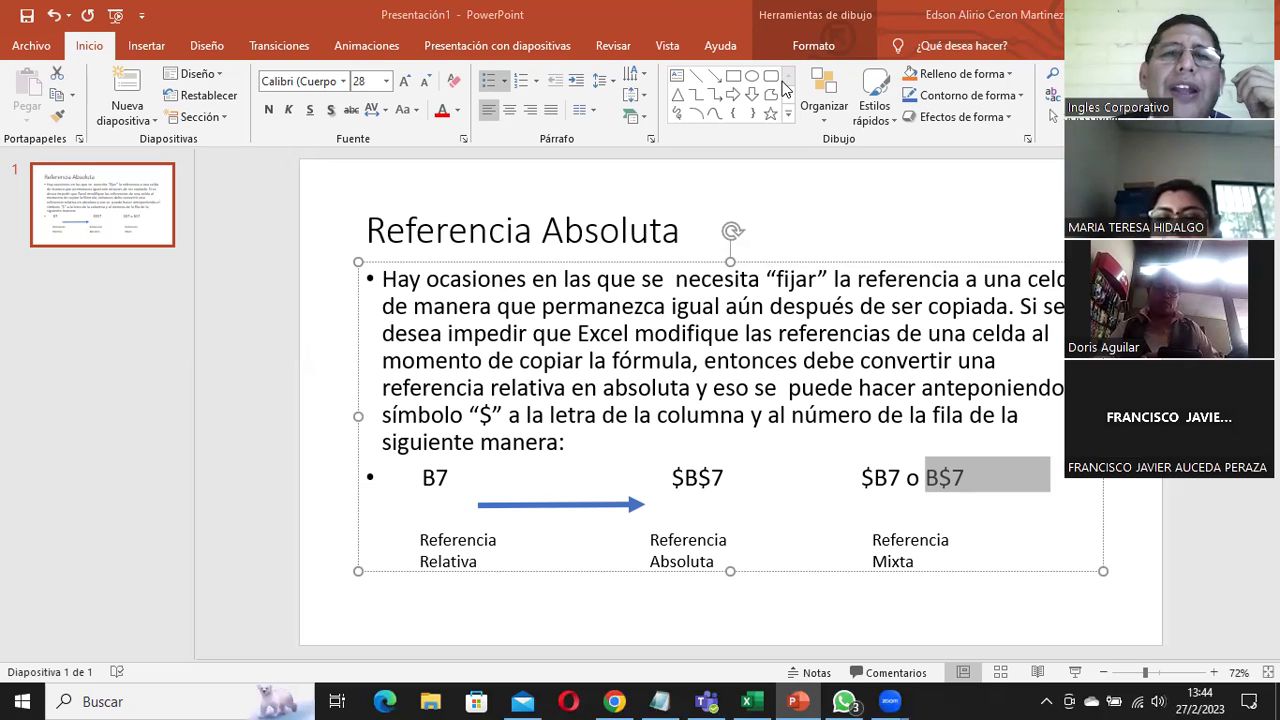
left_click(748, 700)
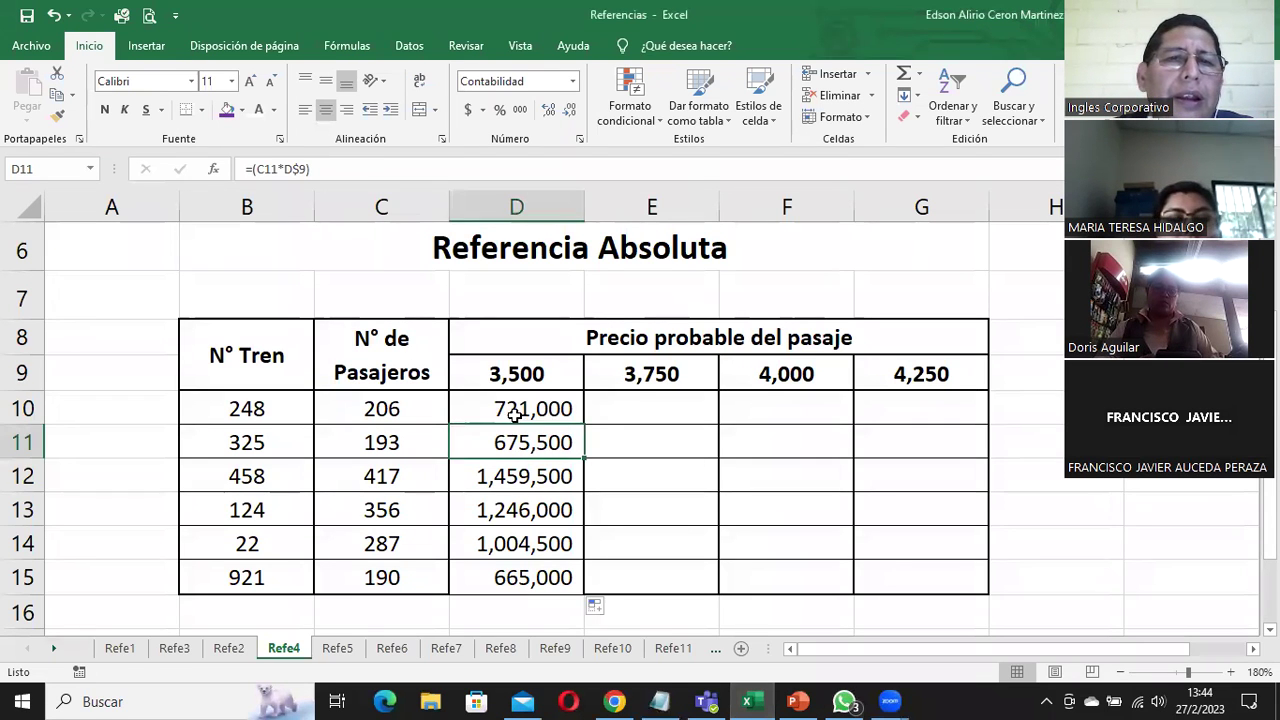
Review the train number in B10, the passenger counts in C10:C15, the fare in D9 and the formula in D10
left_click(251, 418)
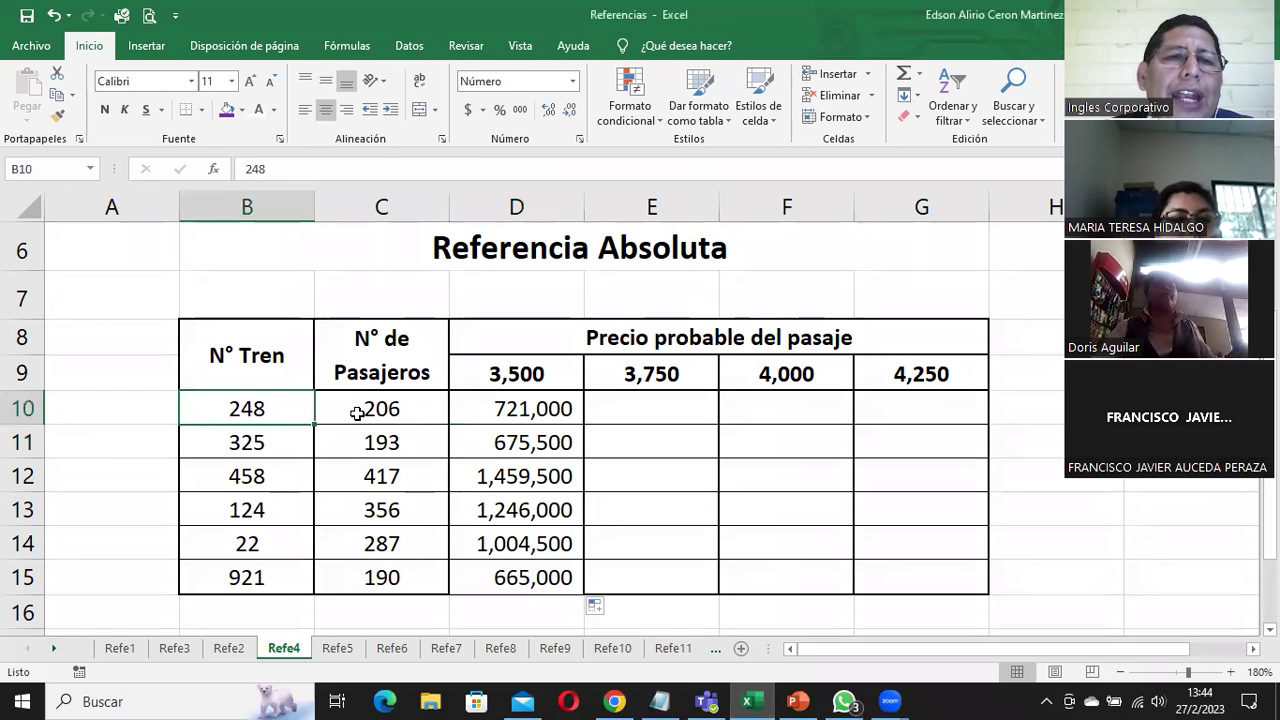
left_click(358, 411)
left_click_drag(358, 411, 378, 578)
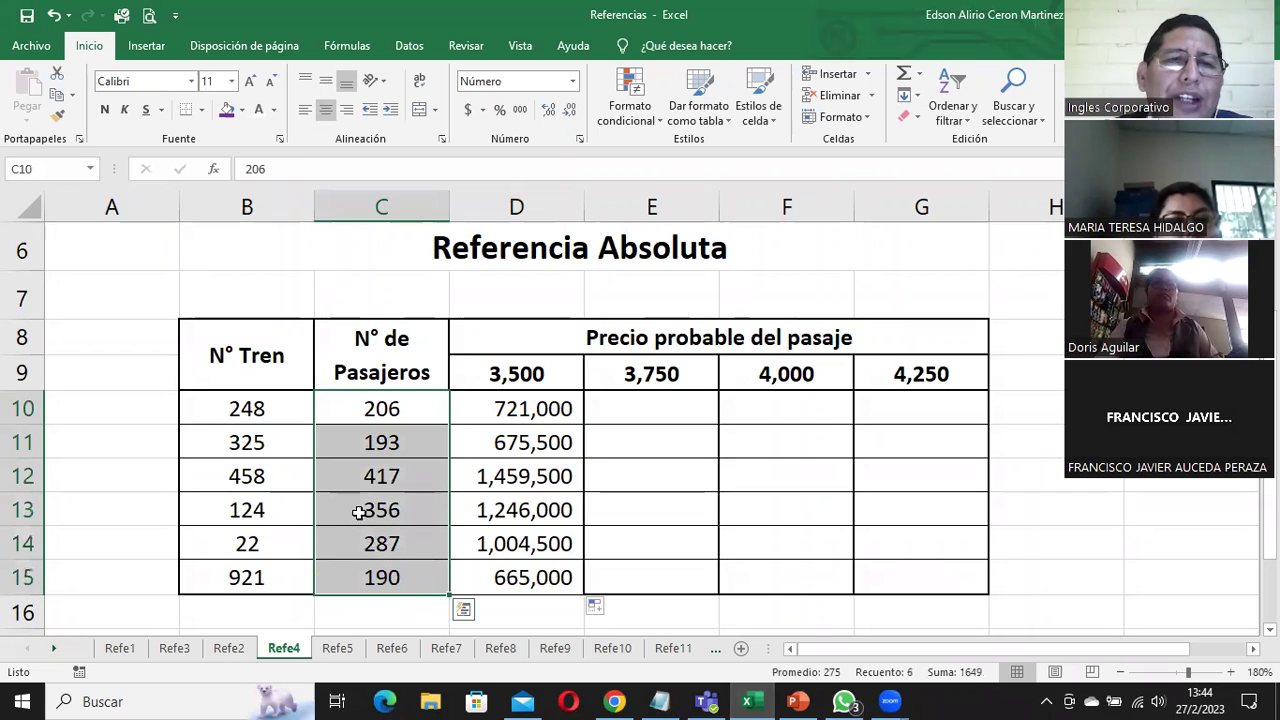
left_click(284, 404)
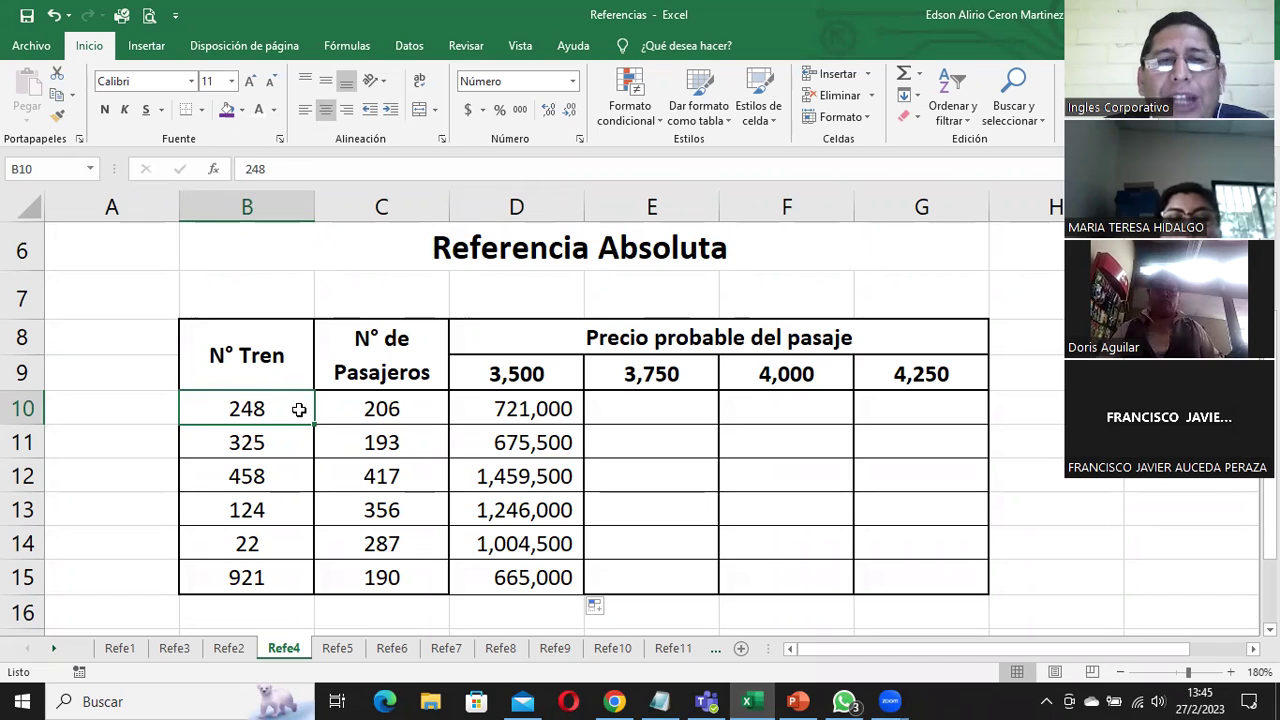
left_click(368, 409)
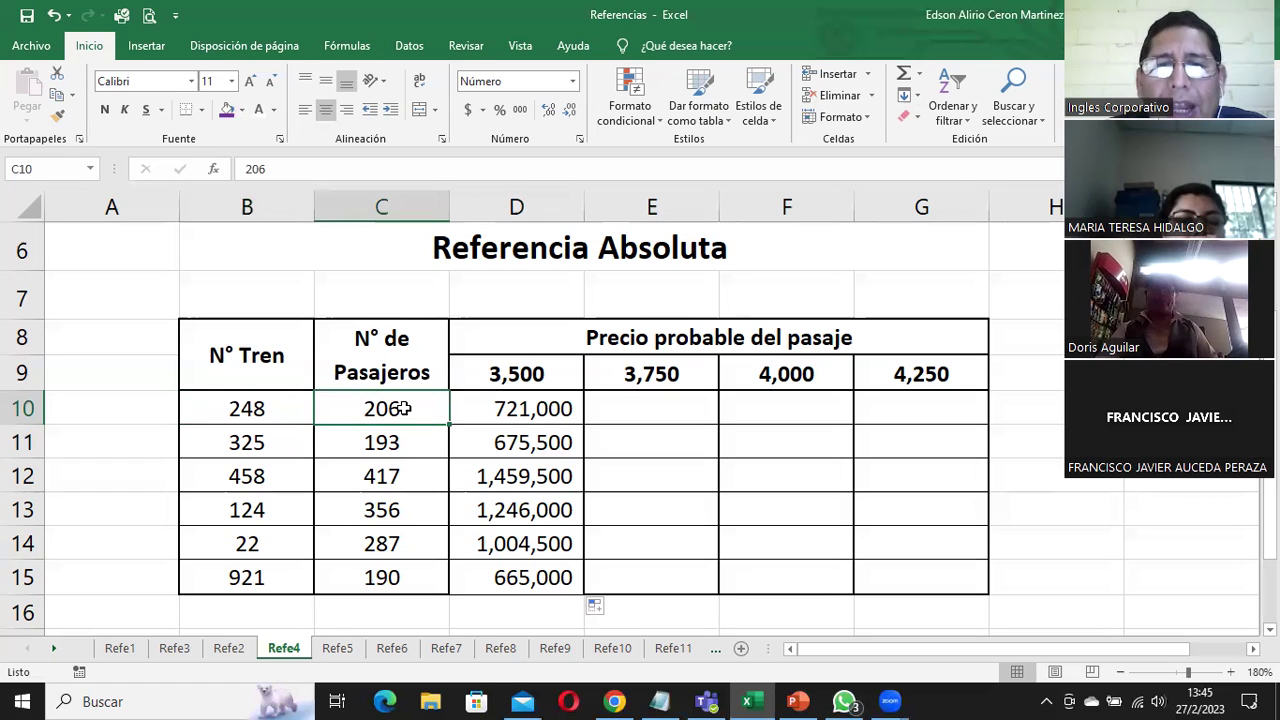
left_click(515, 374)
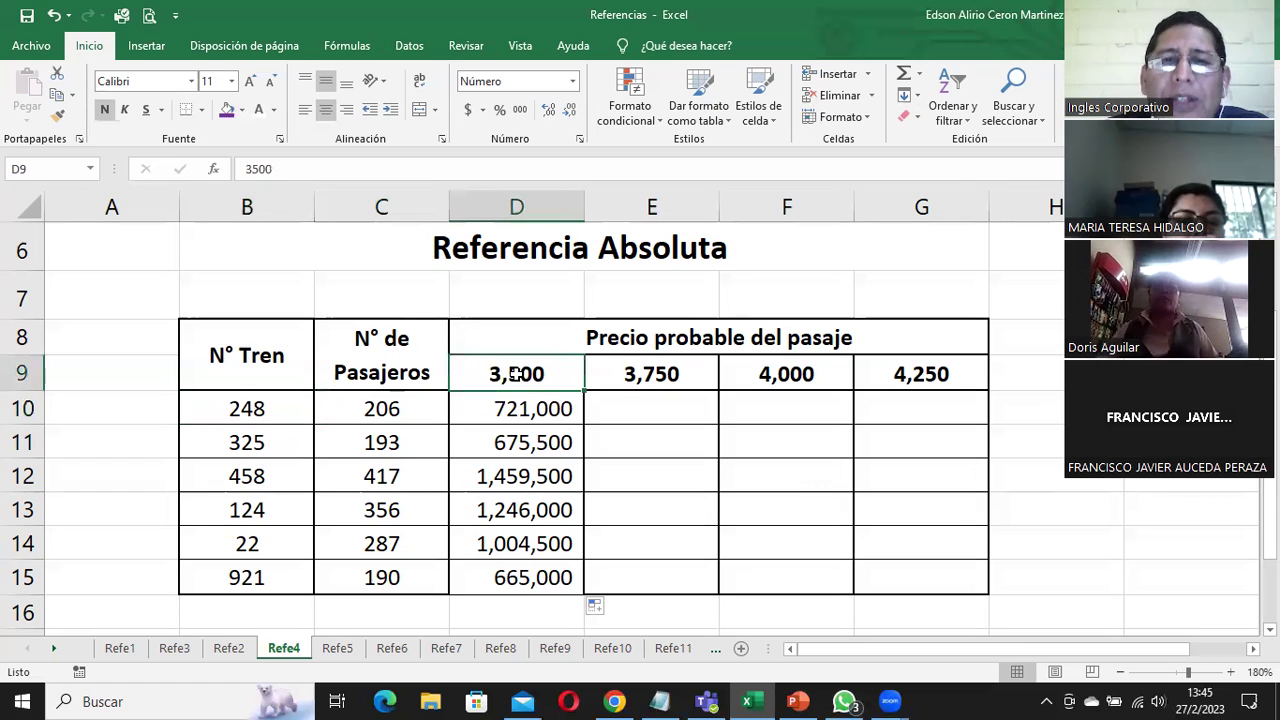
left_click(522, 409)
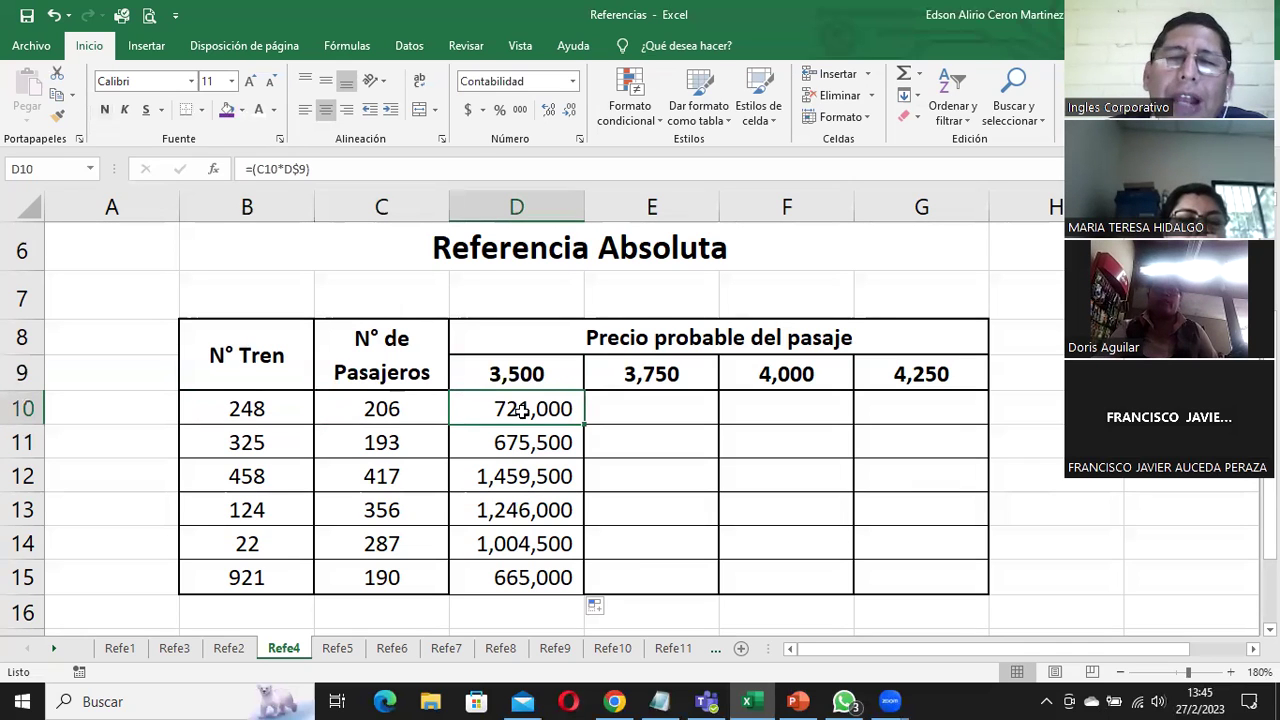
left_click(392, 411)
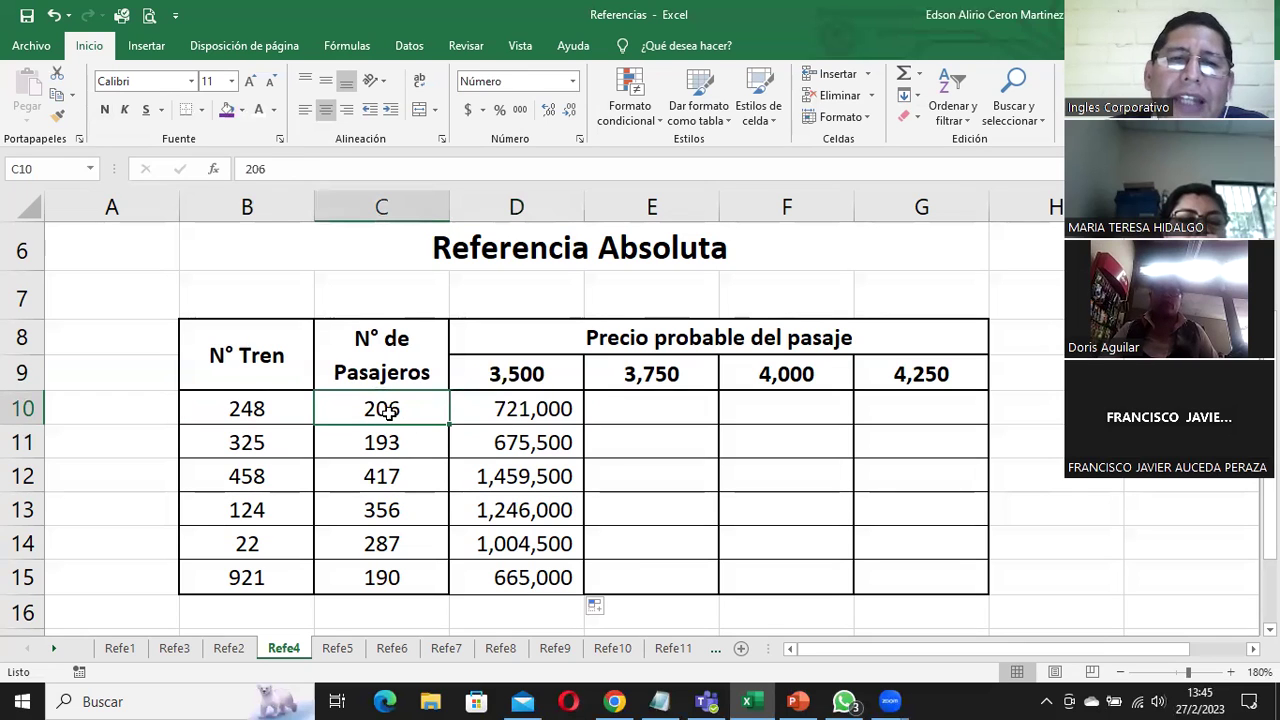
left_click(518, 378)
left_click(529, 413)
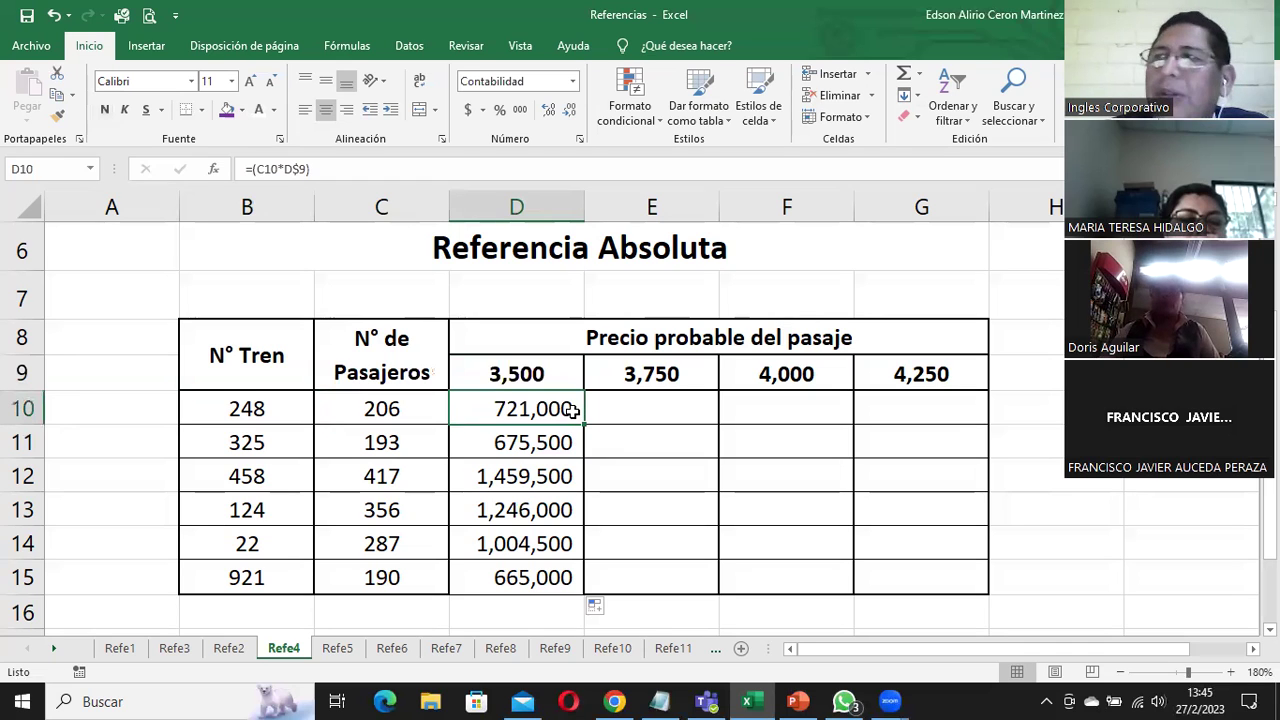
left_click(300, 410)
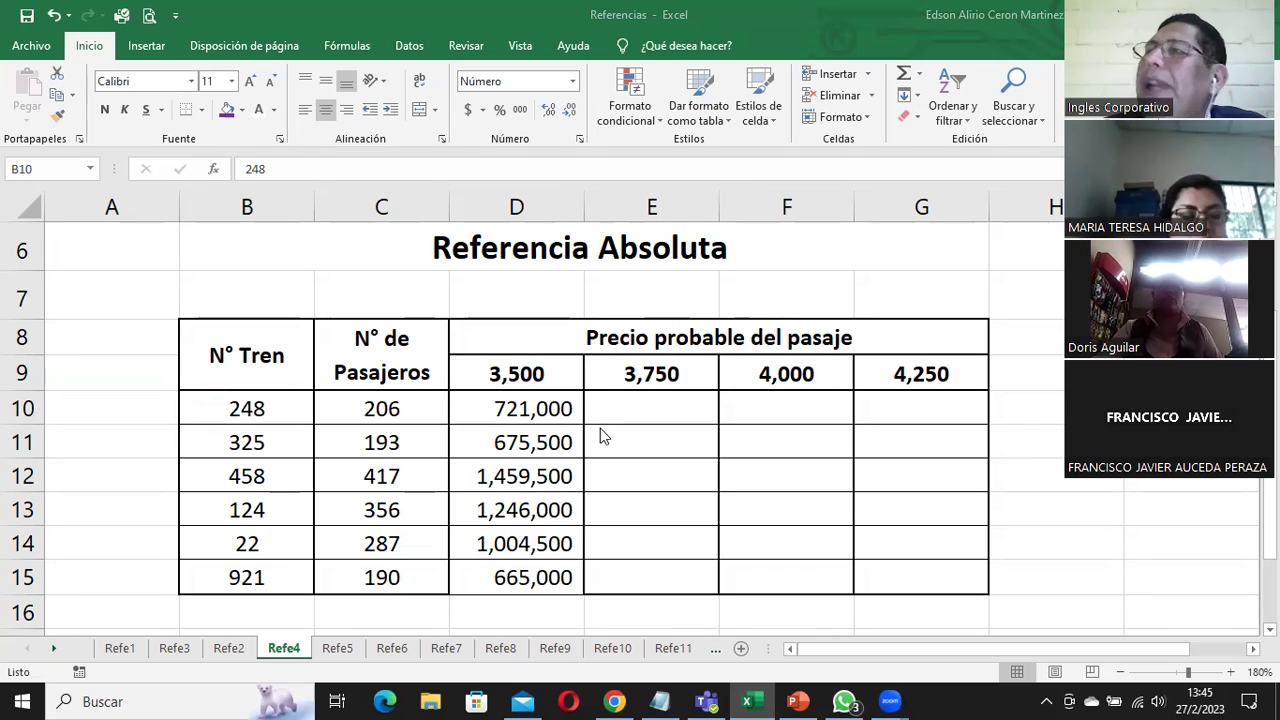
left_click(558, 409)
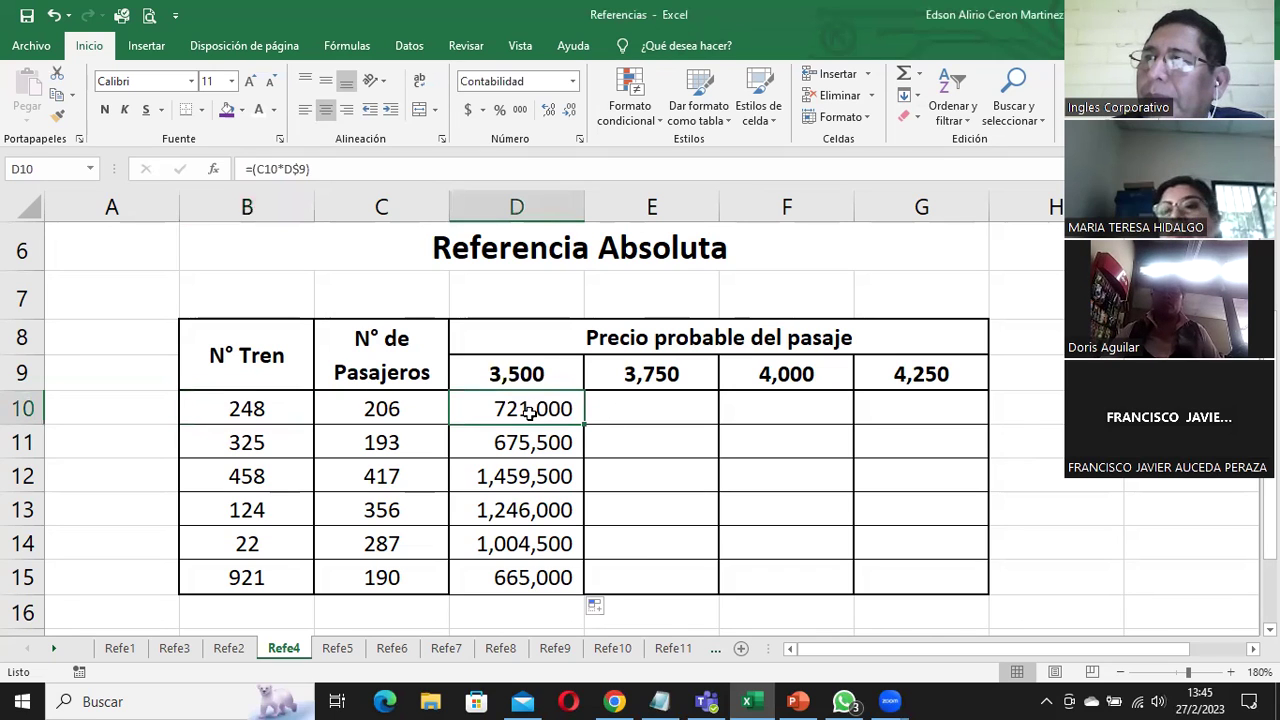
Calculate the 3,750 fare revenue in E10 with =(C10*$E$9) and fill the formula down to E15
left_click(664, 406)
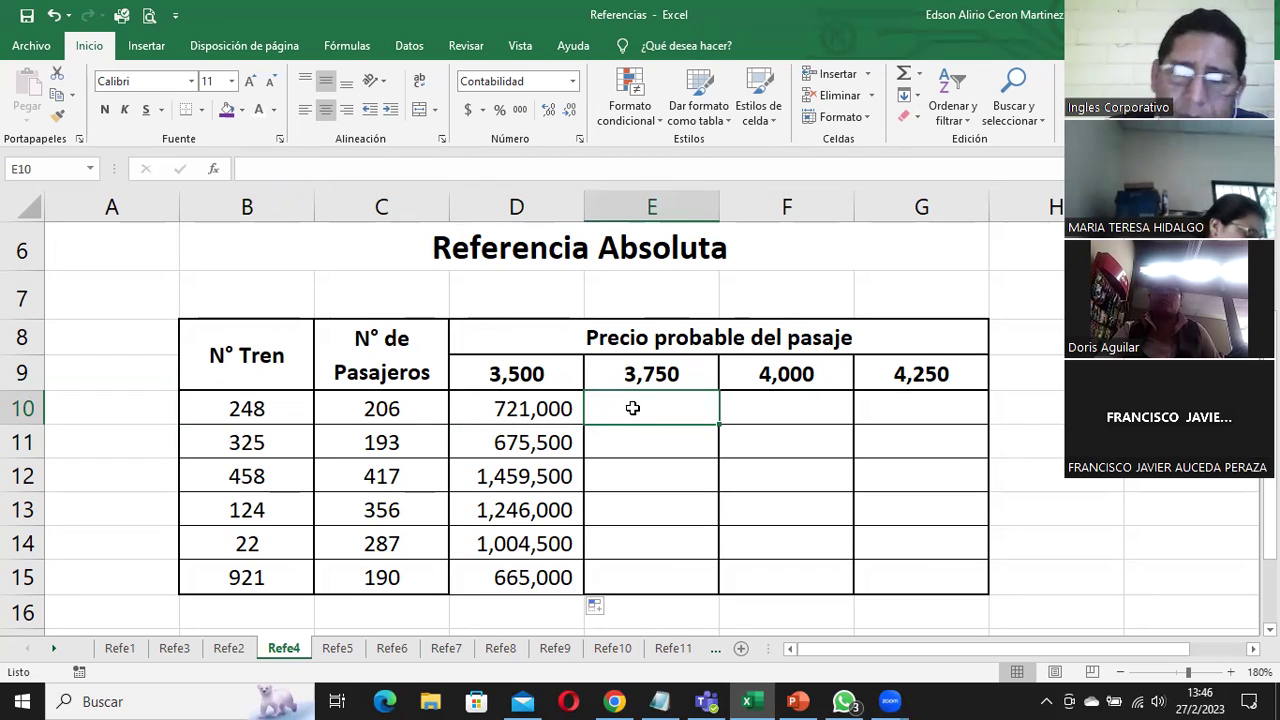
type("=(")
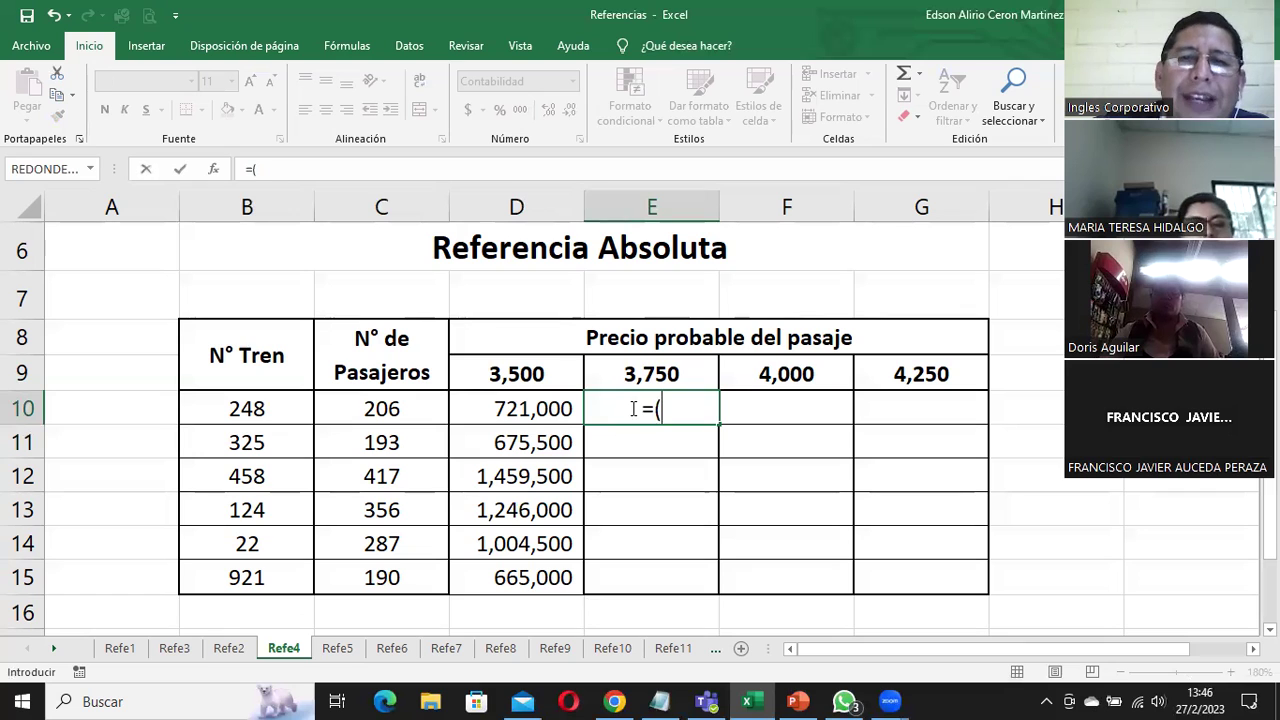
left_click(400, 407)
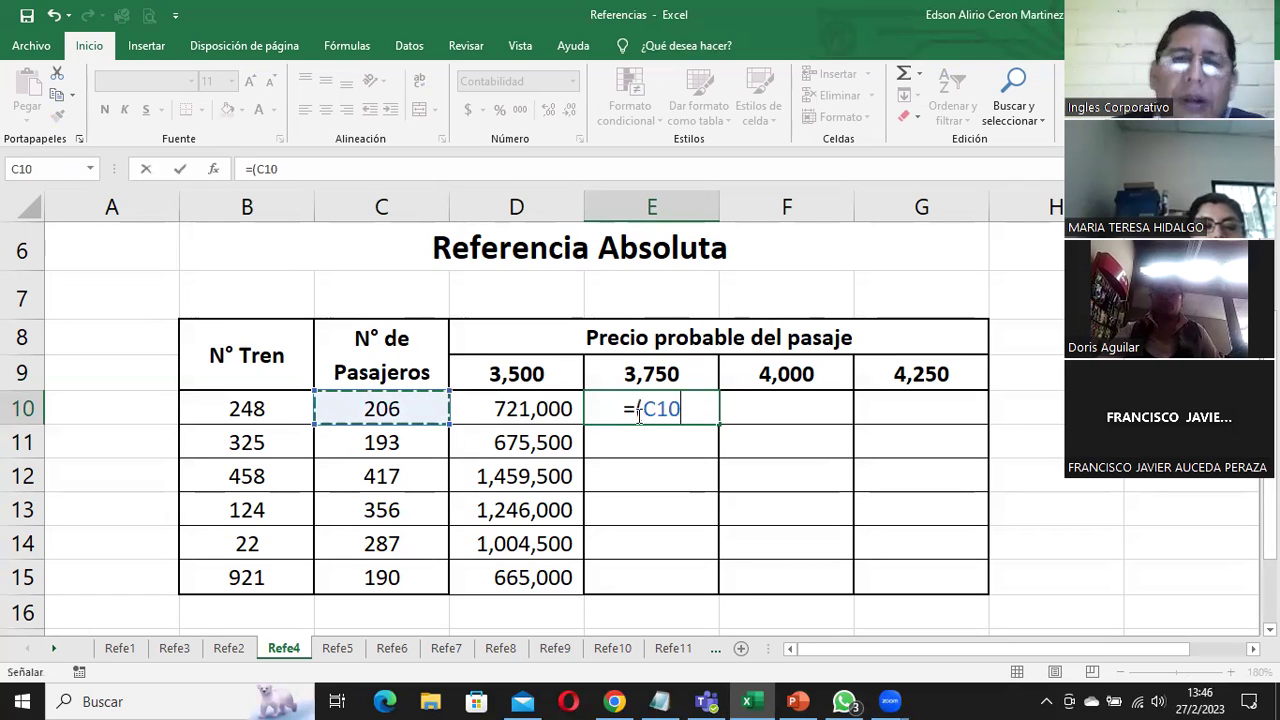
type("*$")
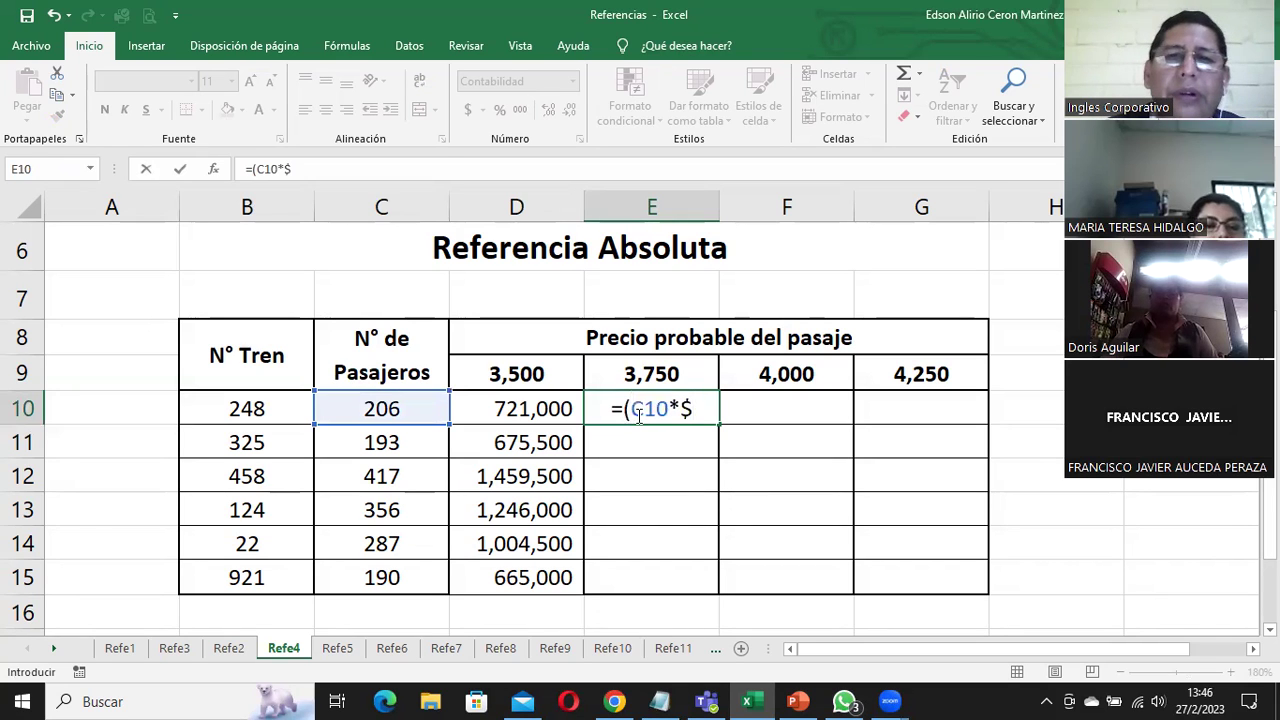
type("e$")
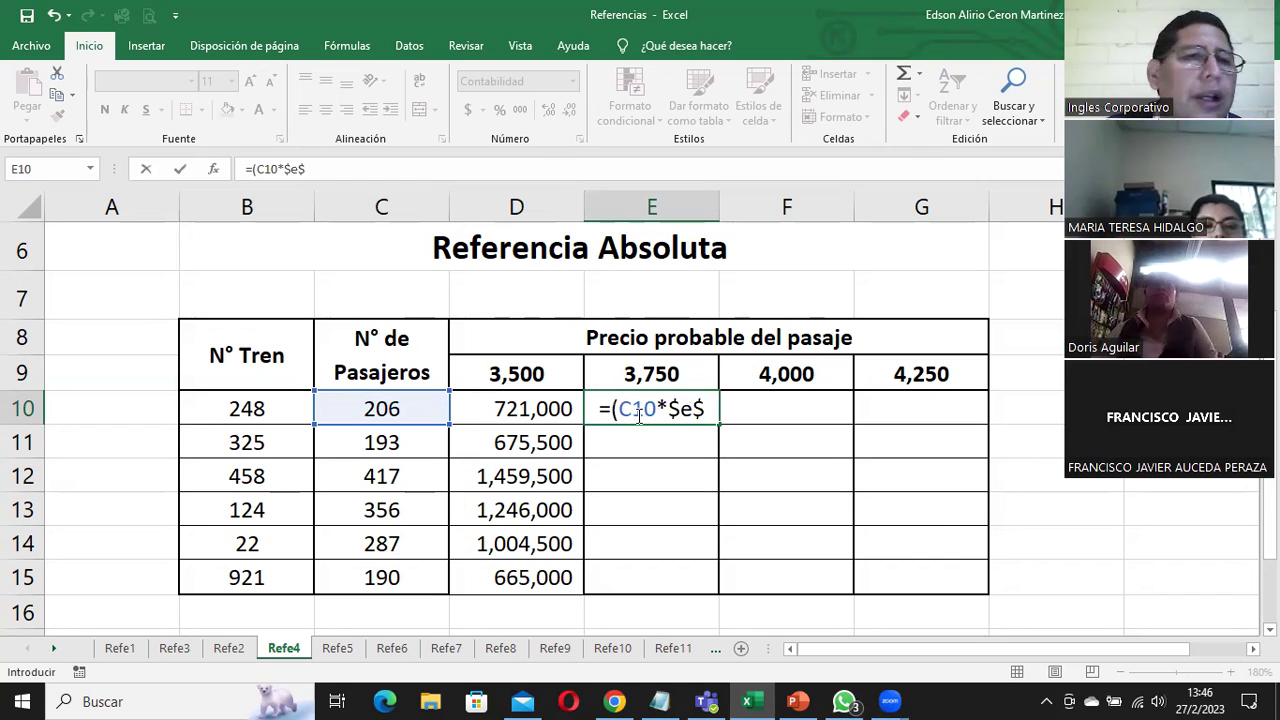
type("9")
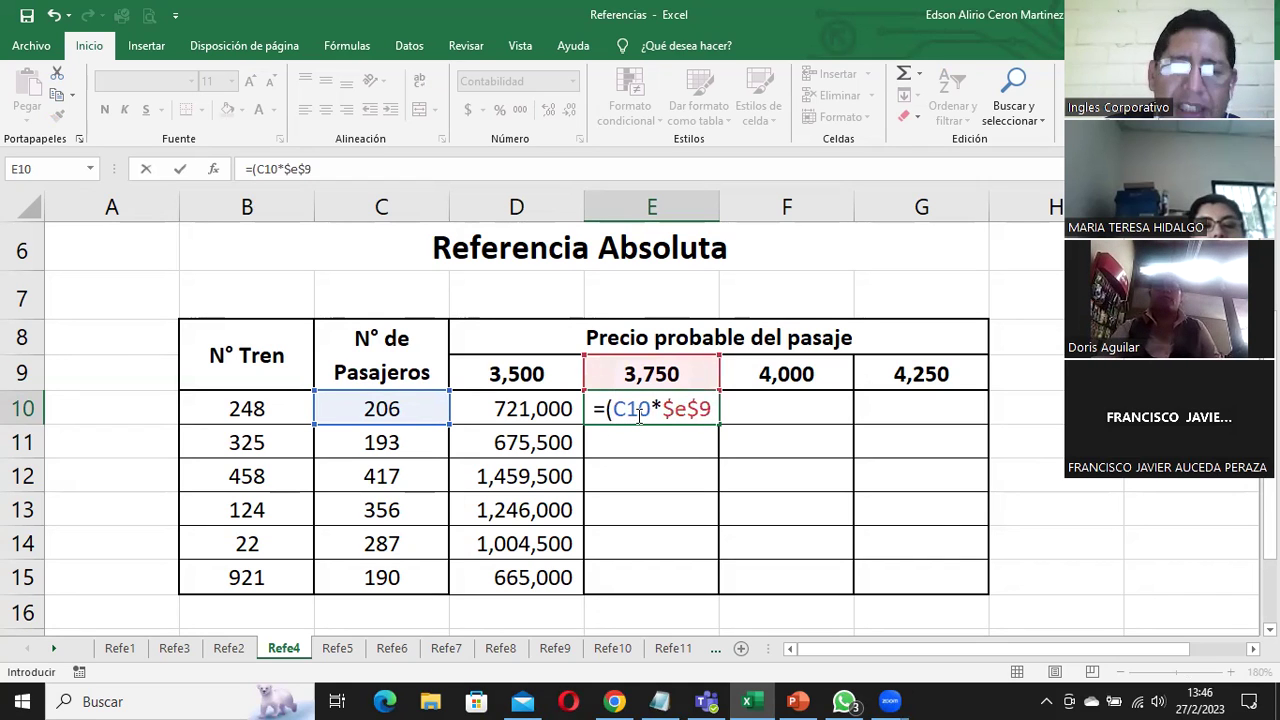
type(")")
key("Return")
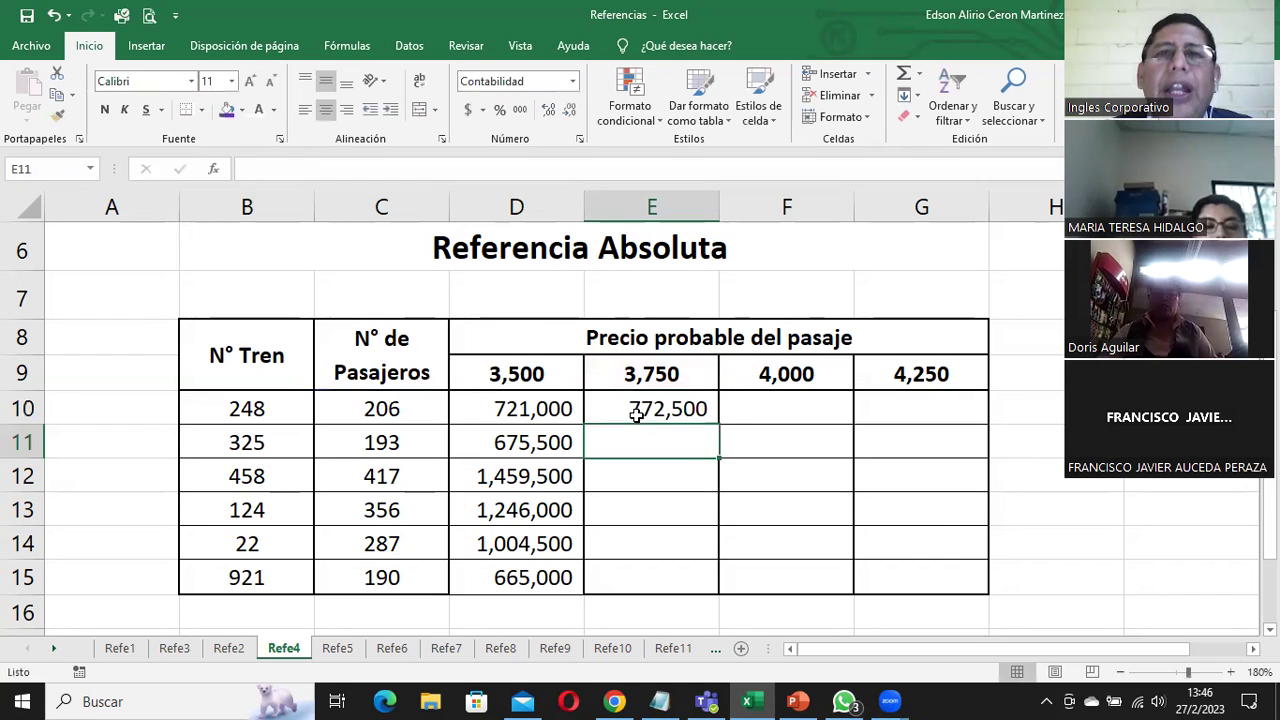
left_click(680, 407)
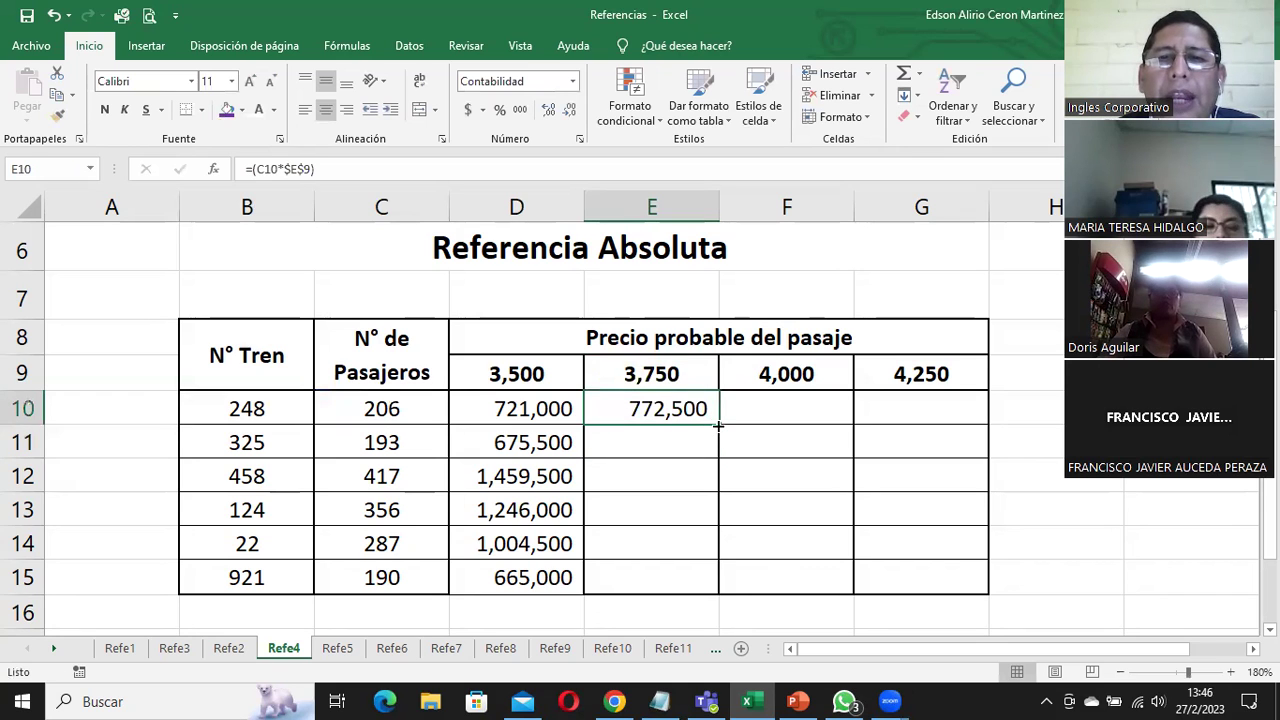
double_click(717, 426)
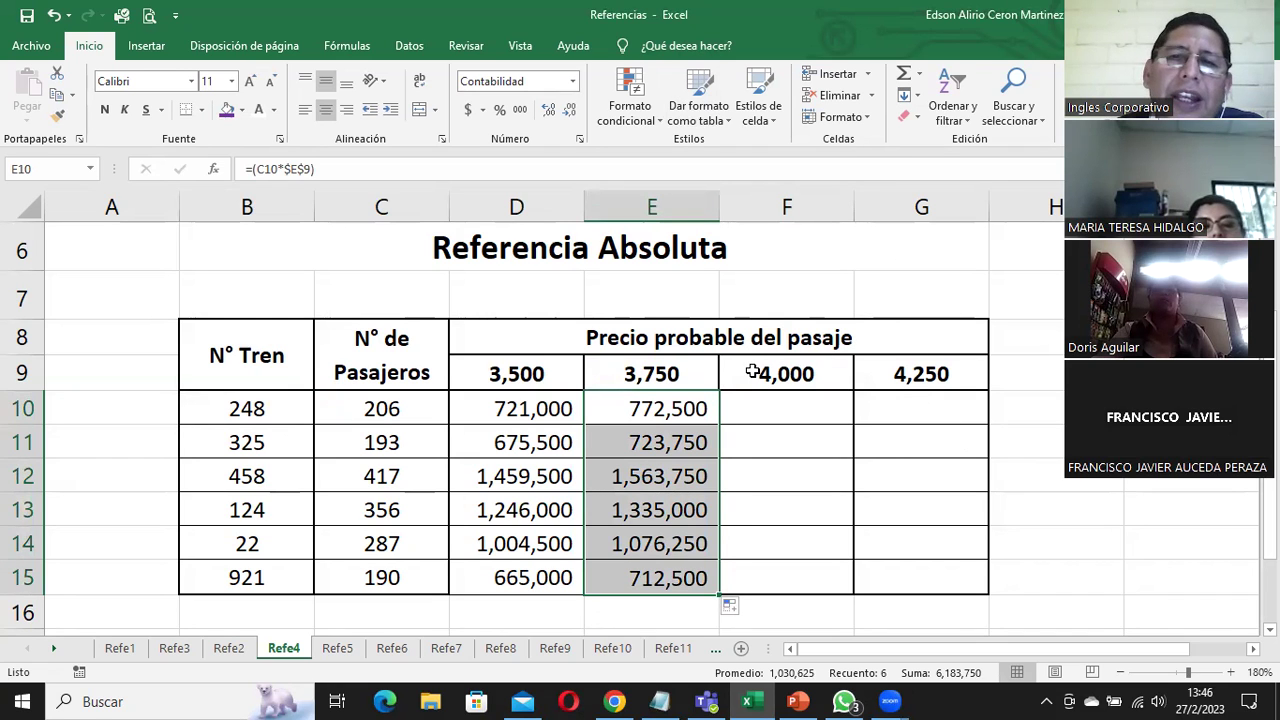
Enter =(C10*F$9) in F10, using a mixed reference that locks only the row of the 4,000 fare
left_click(752, 371)
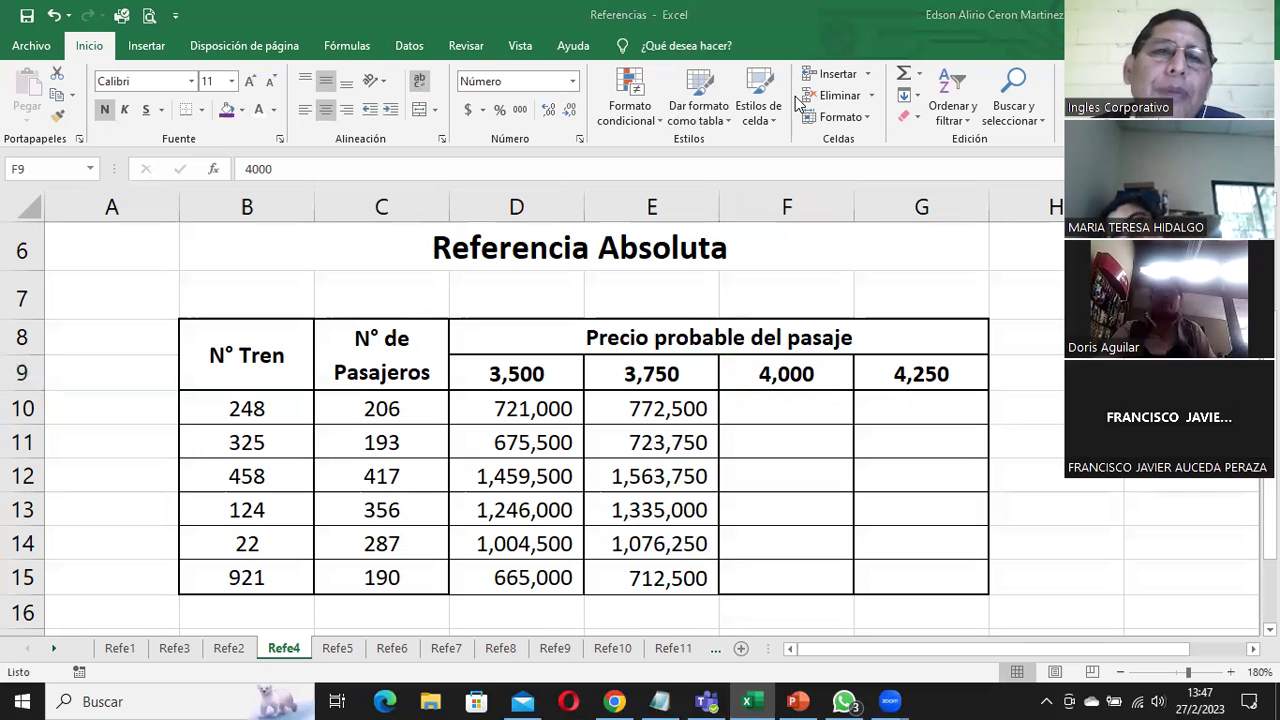
left_click(747, 410)
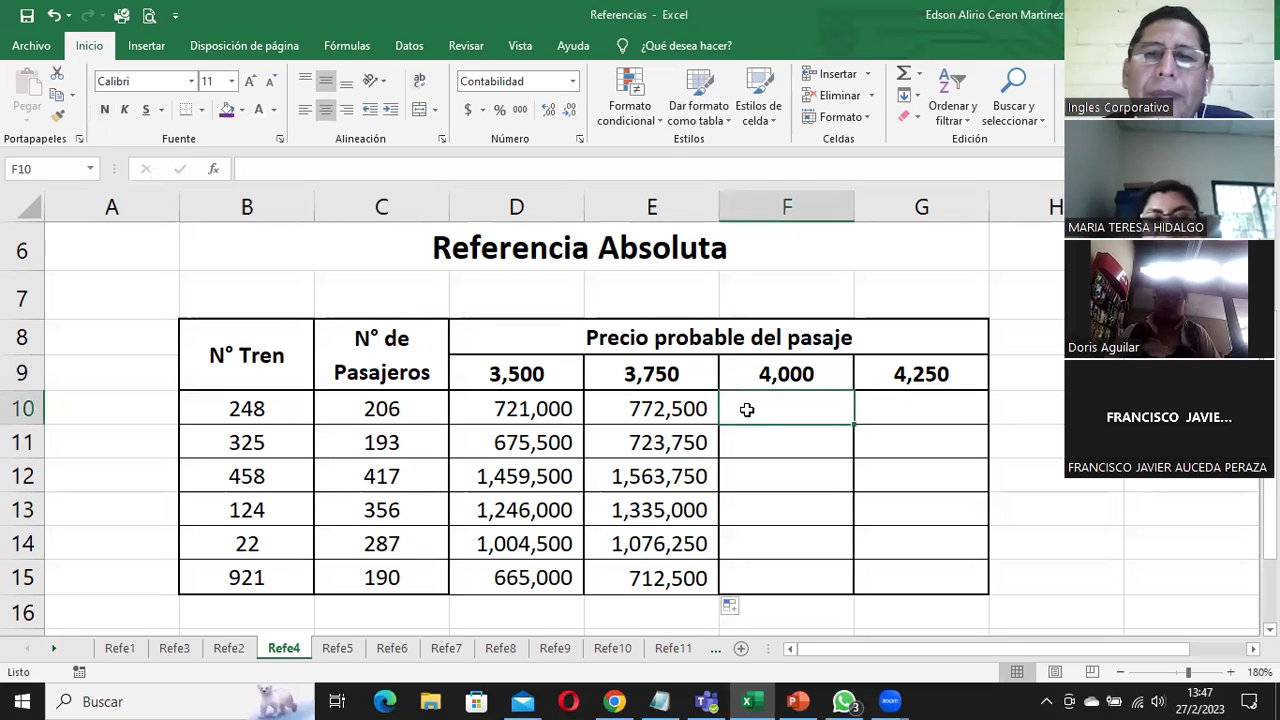
double_click(750, 410)
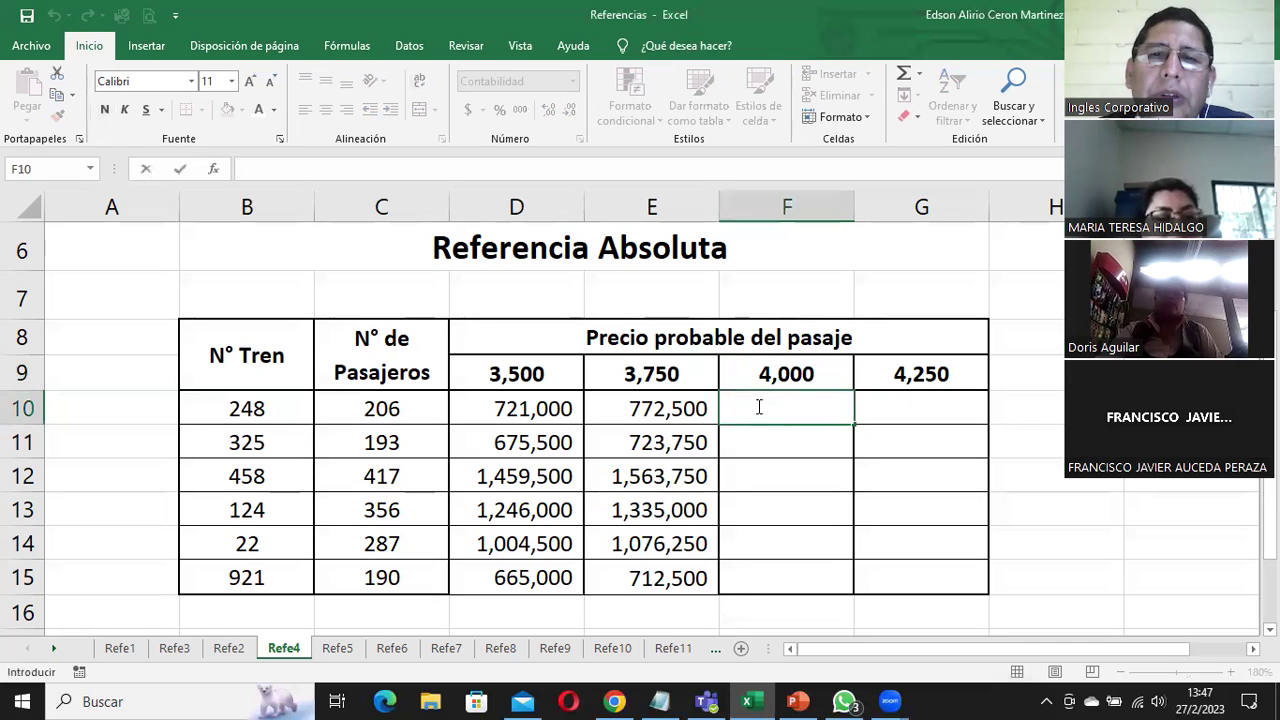
type("=(")
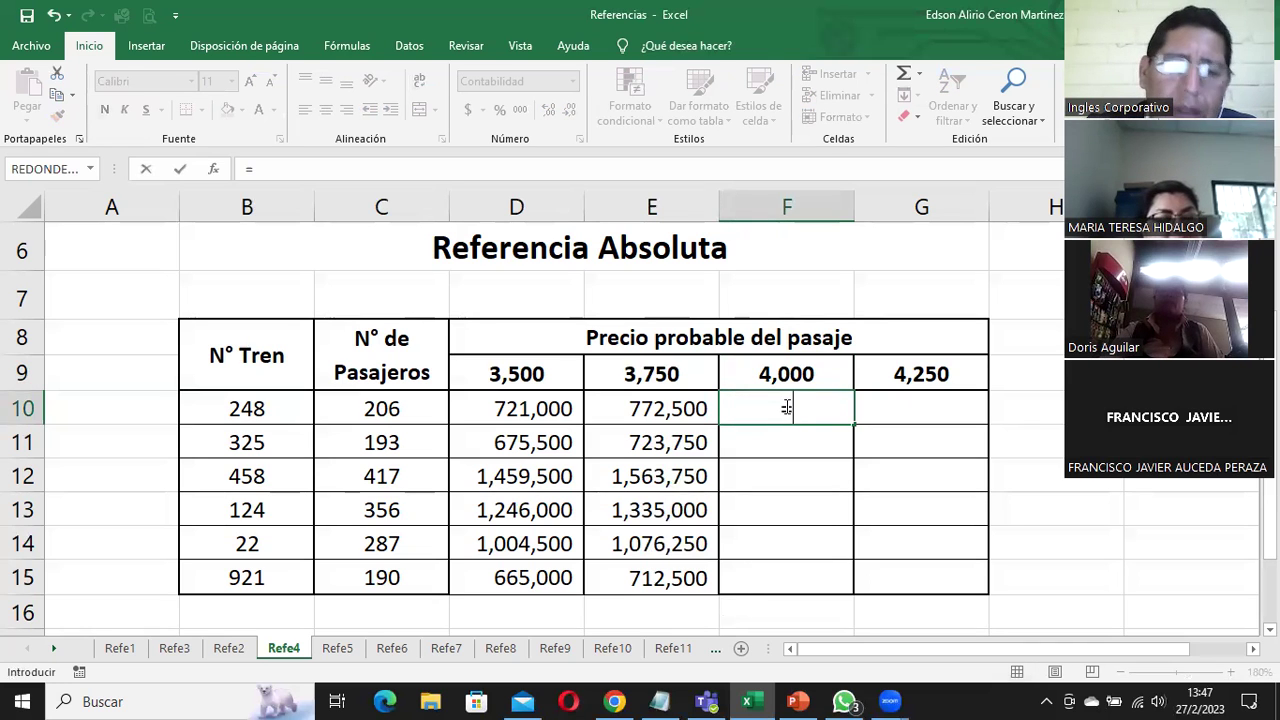
left_click(390, 412)
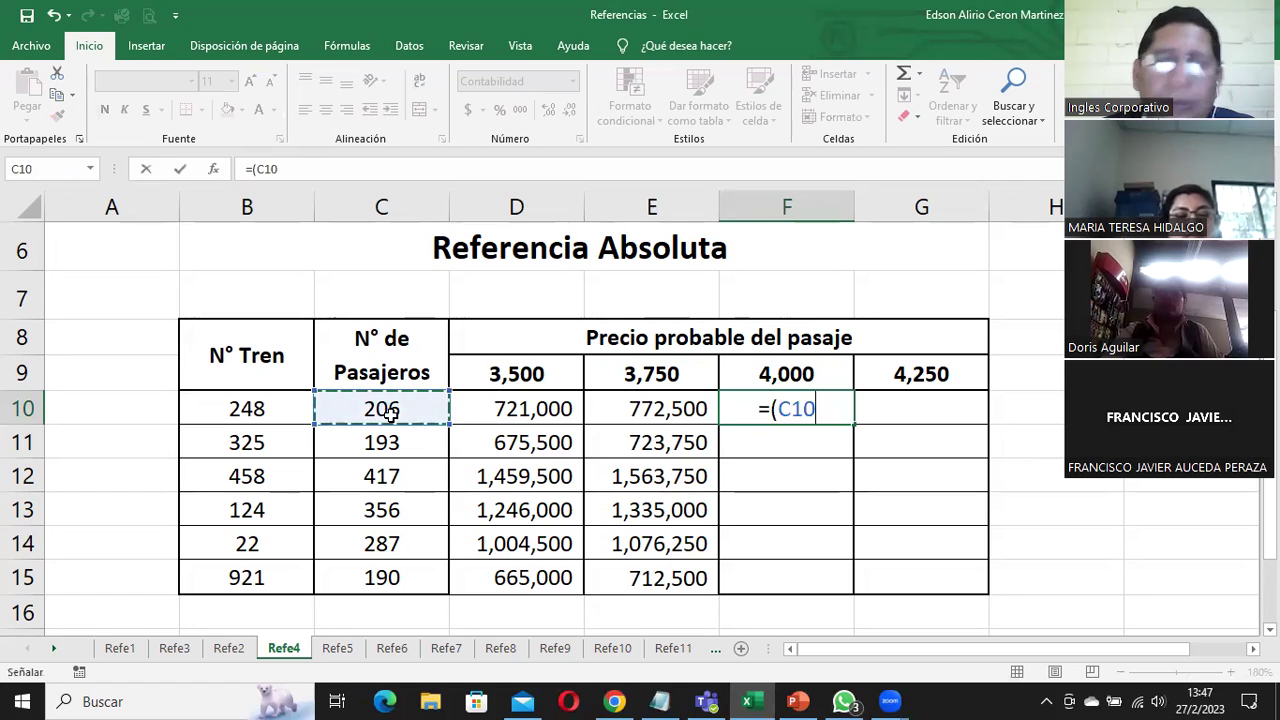
type("*")
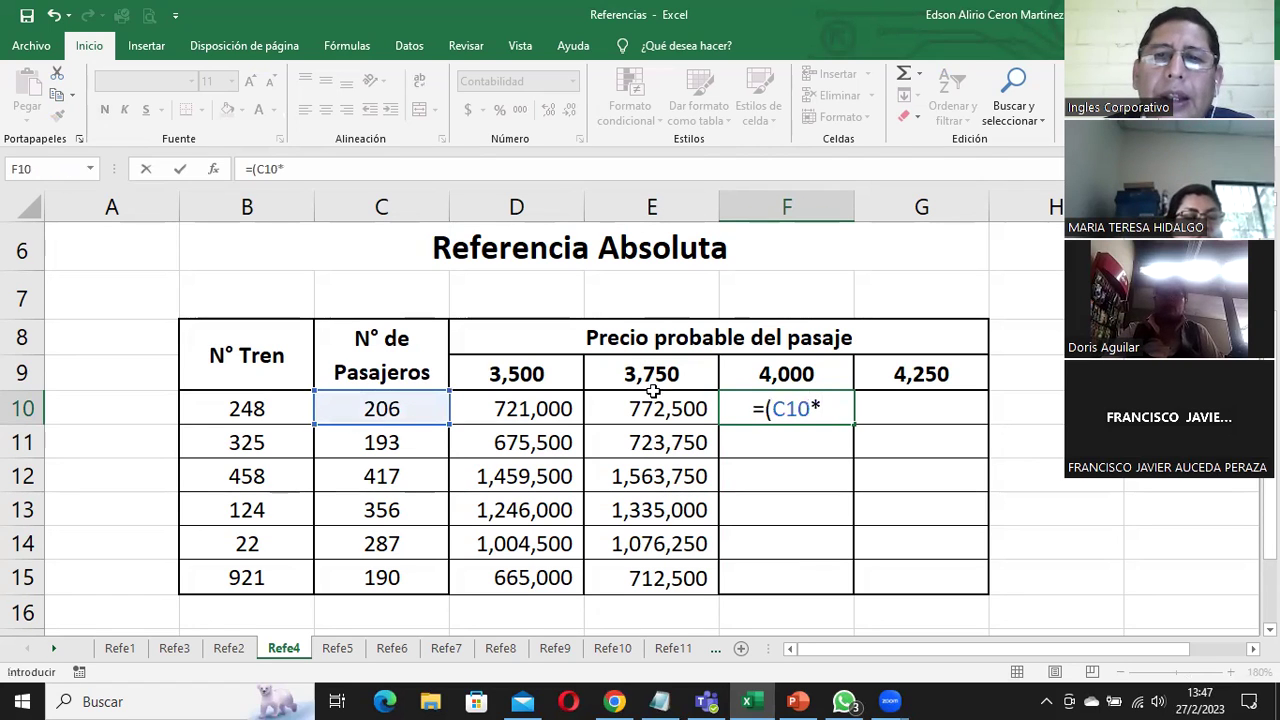
left_click(776, 367)
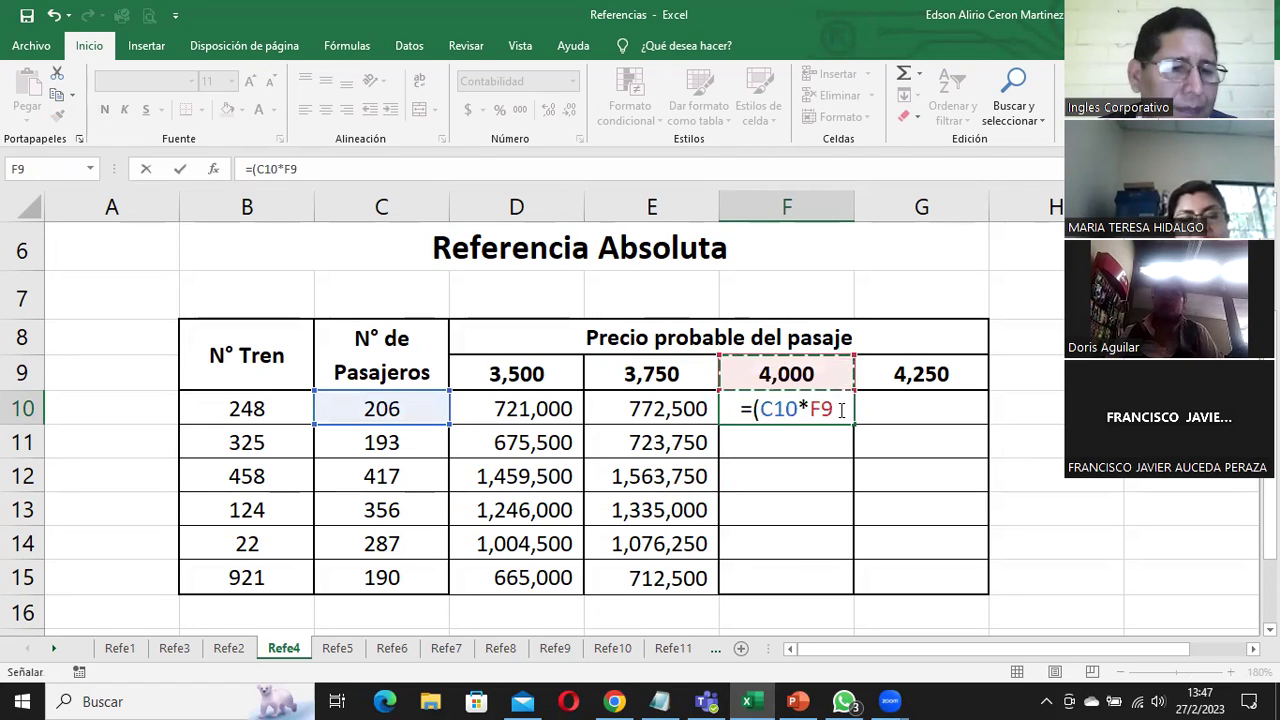
left_click(814, 410)
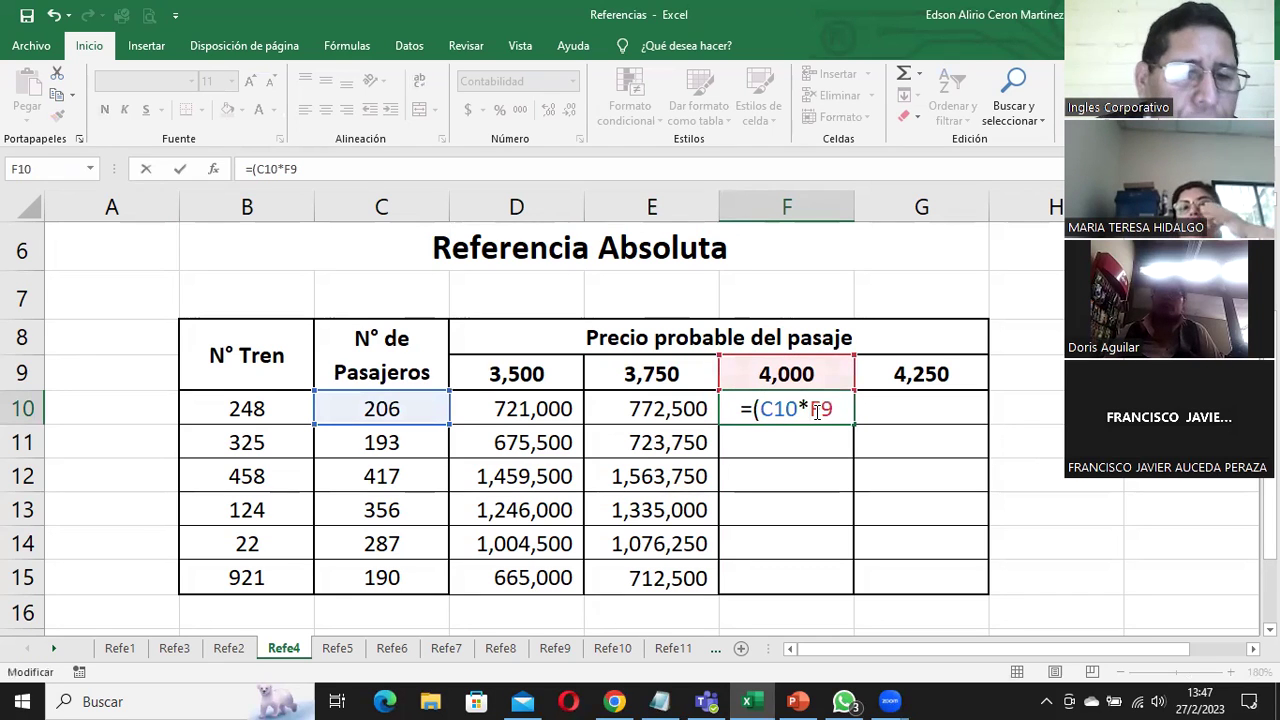
key("F4")
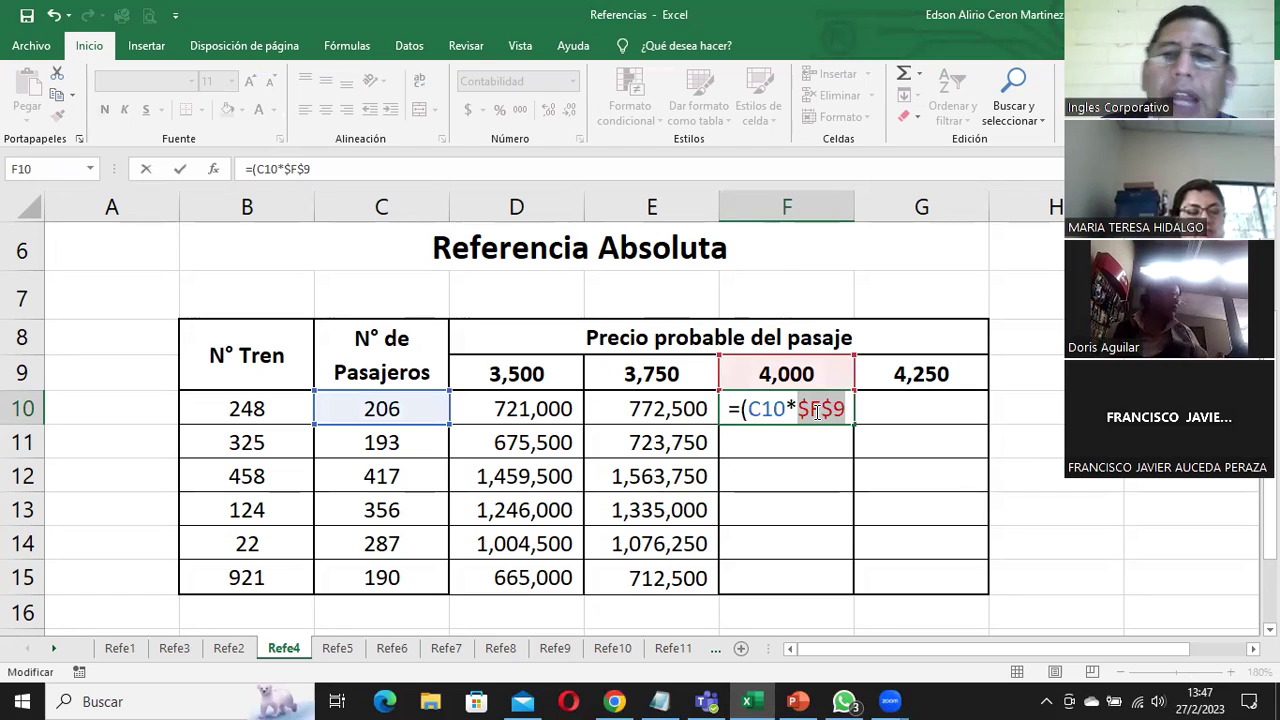
left_click(847, 409)
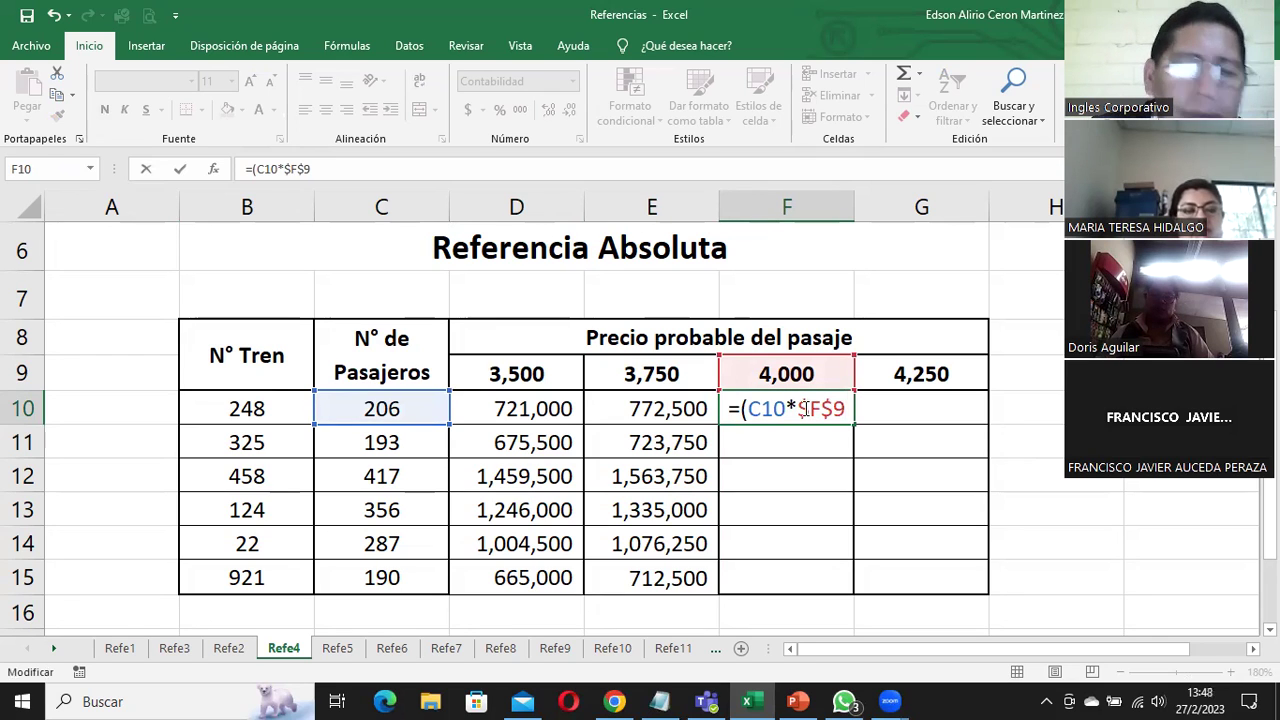
key("F4")
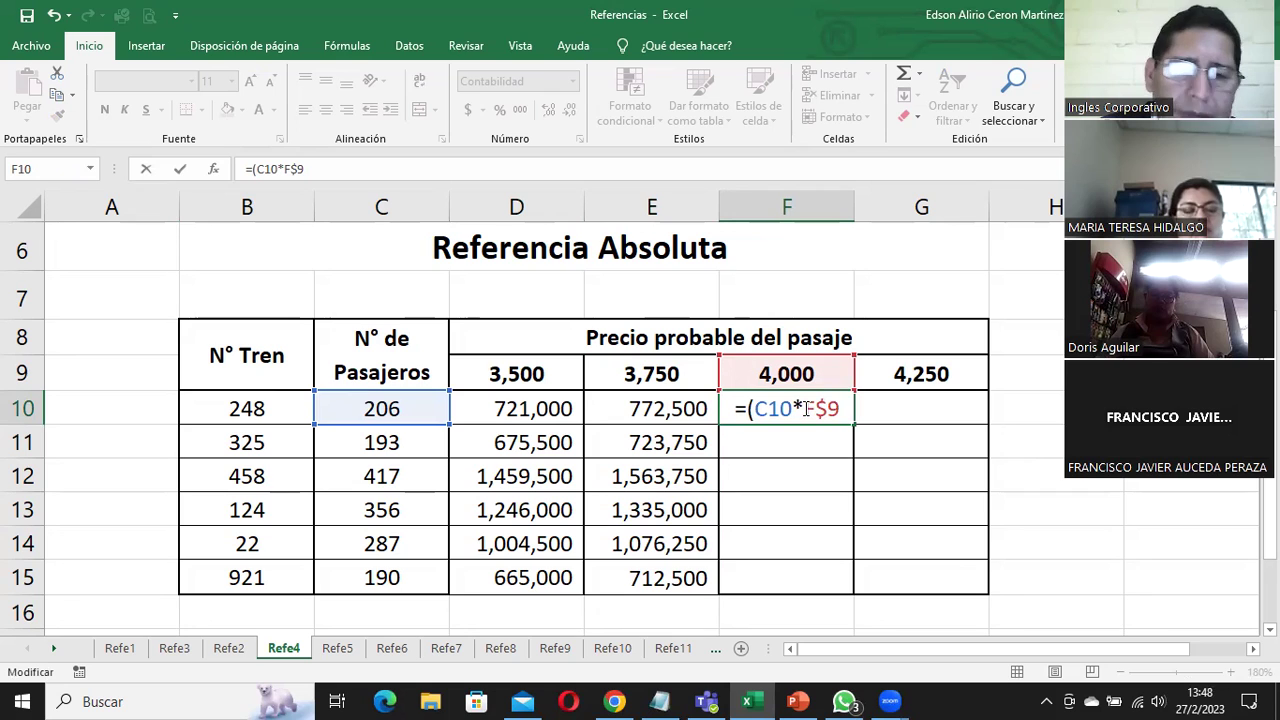
type(")")
key("Return")
Fill the 4,000 fare formula from F10 down to F15
left_click(806, 407)
key("Right")
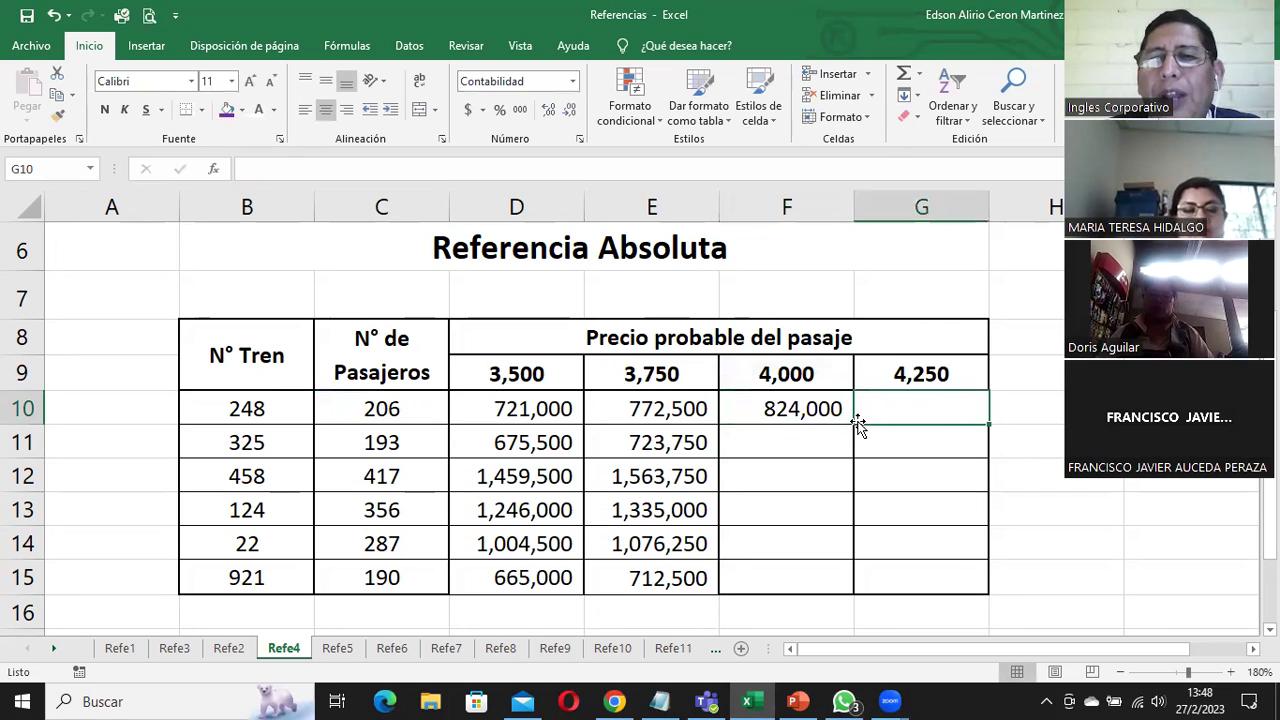
left_click(832, 414)
double_click(854, 425)
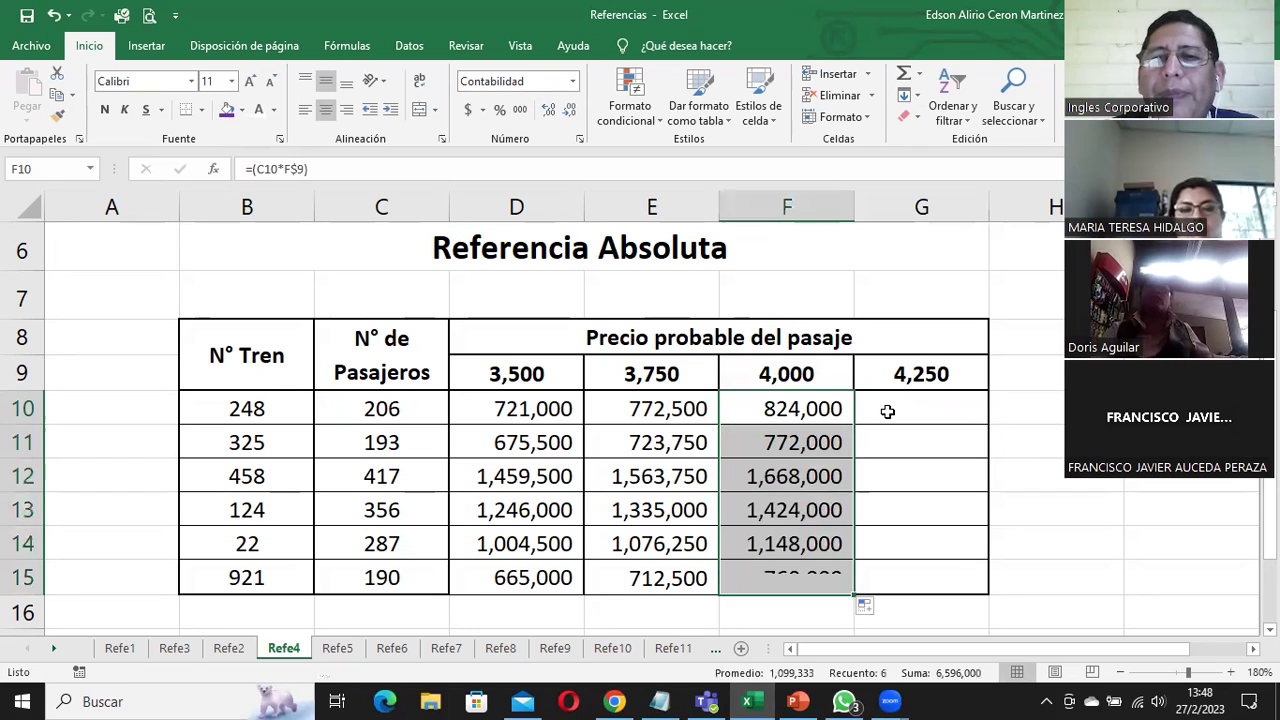
Calculate the 4,250 fare revenue in G10 with =(C10*G$9) and fill the formula down to G15
left_click(887, 411)
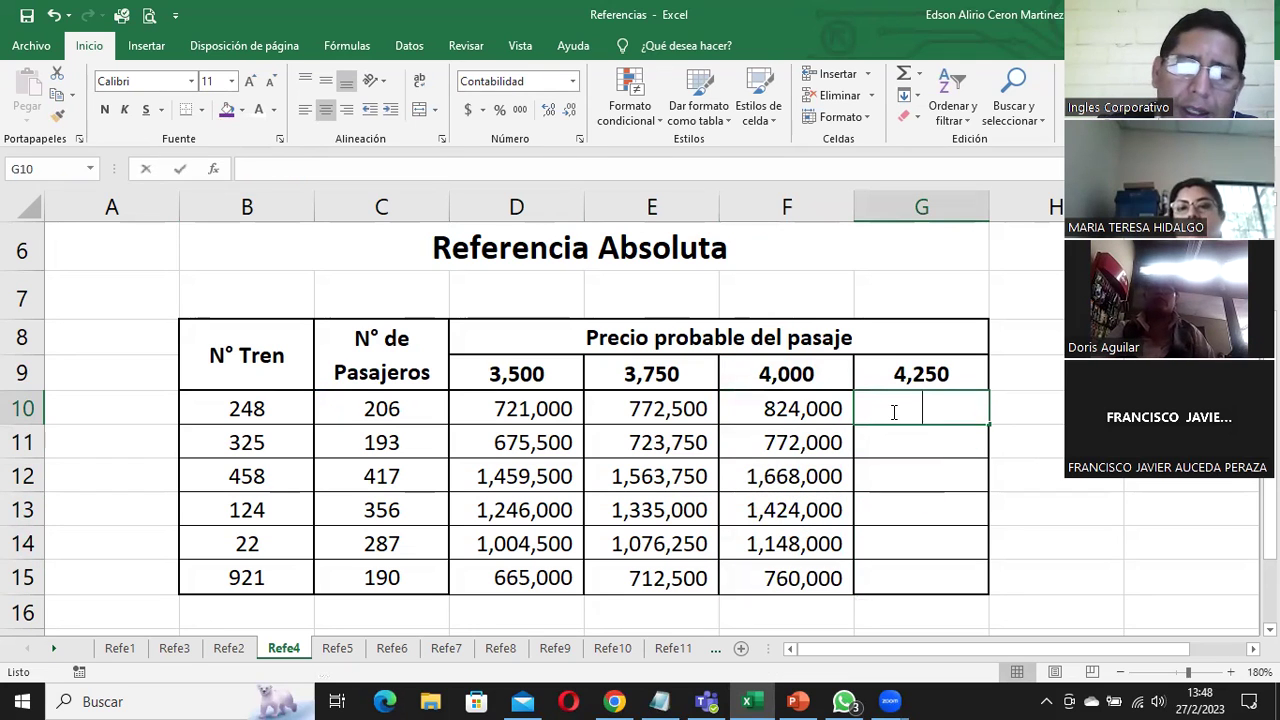
type("=(")
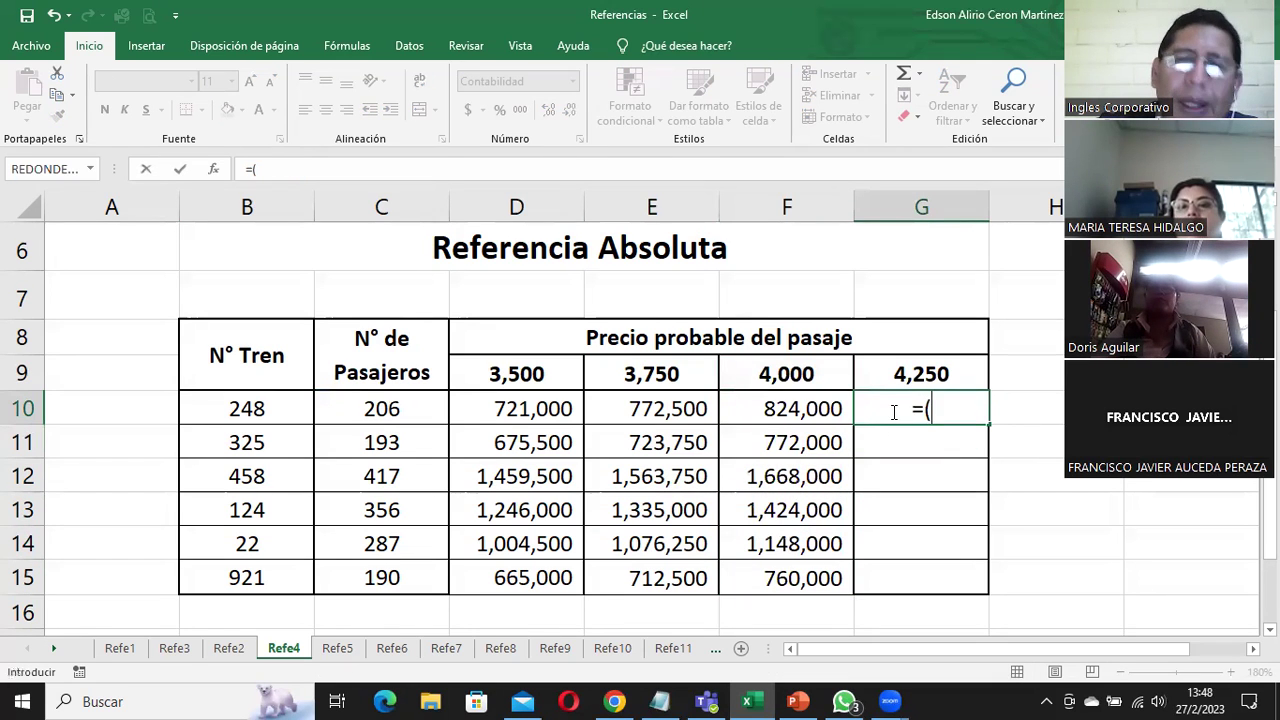
left_click(392, 410)
type("*")
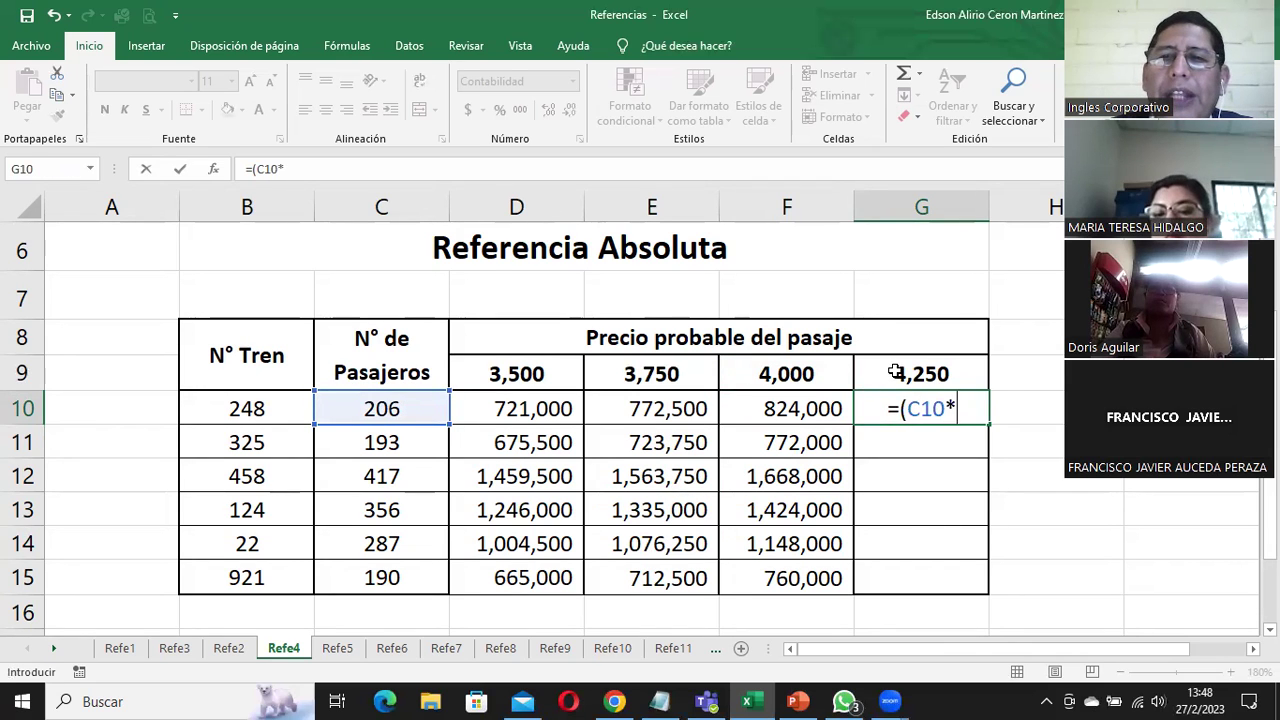
left_click(894, 373)
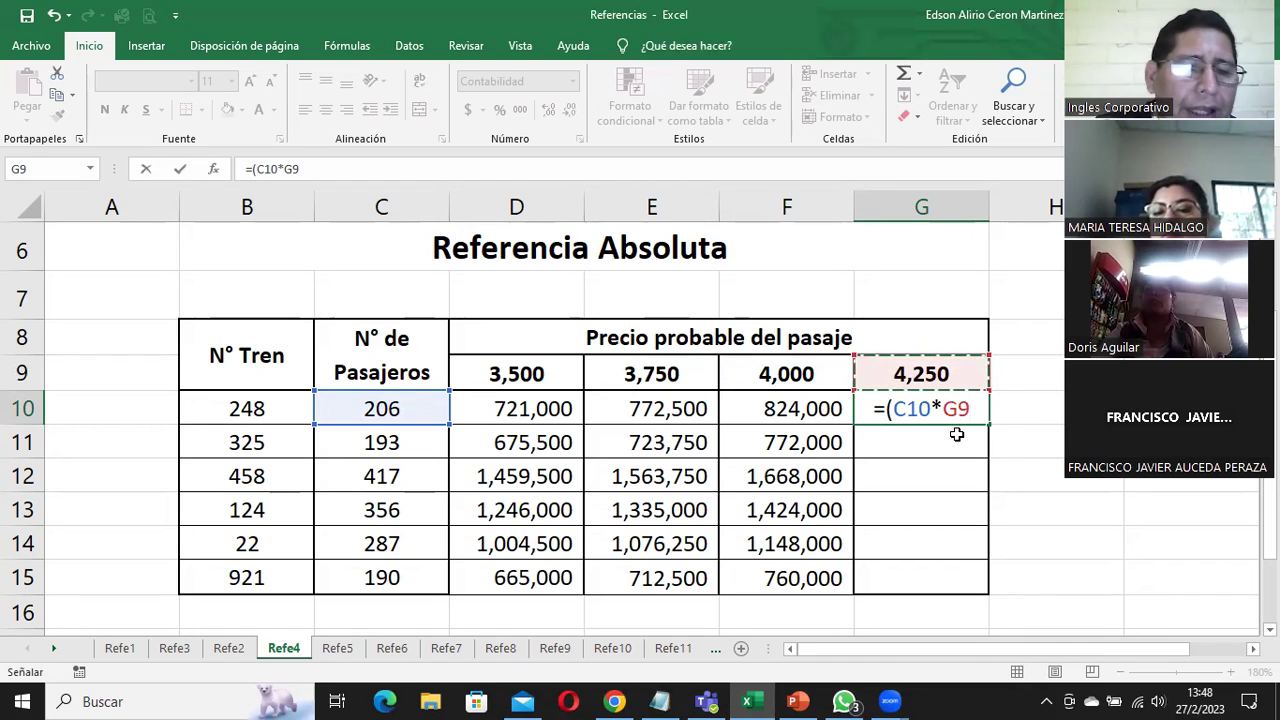
key("F4")
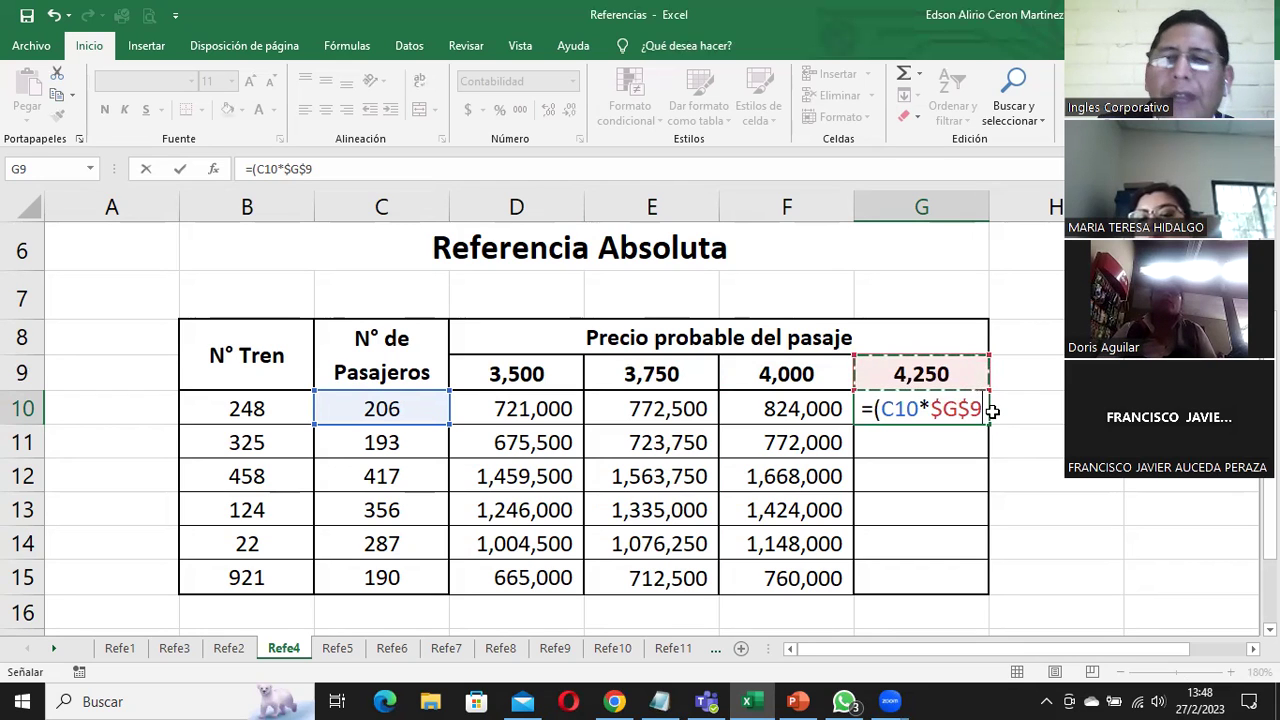
key("F4")
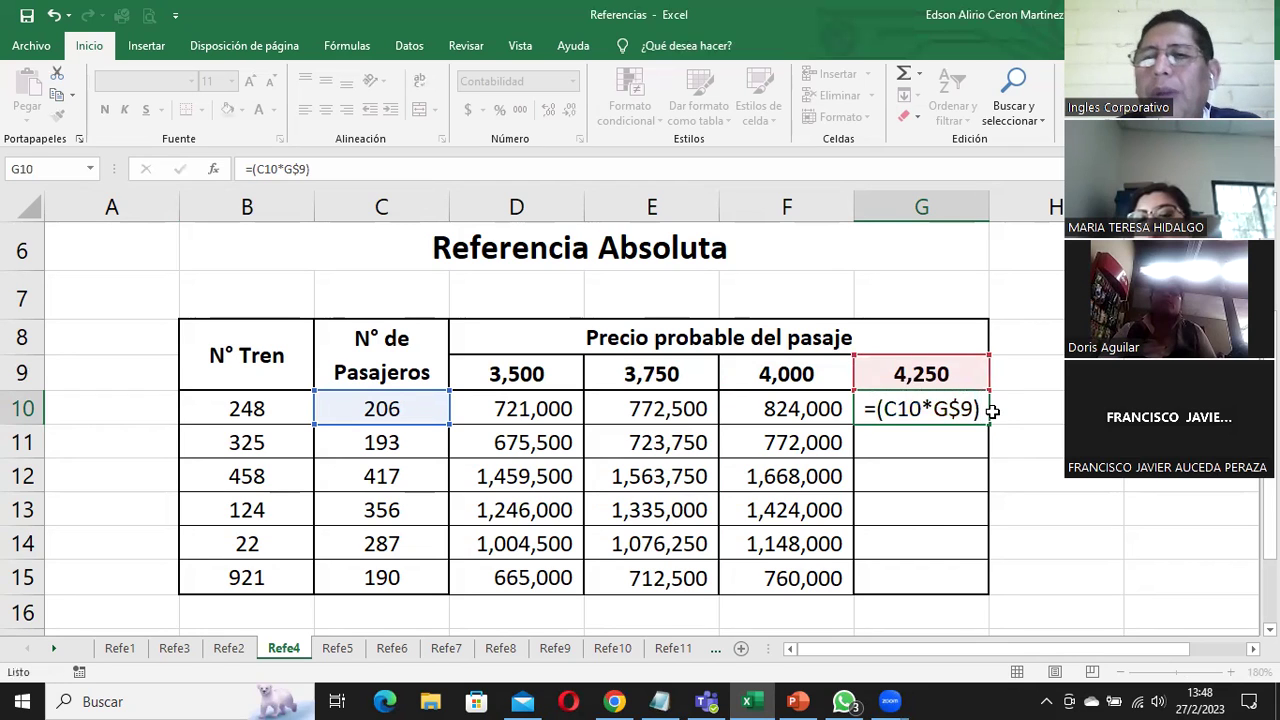
key("ctrl+Return")
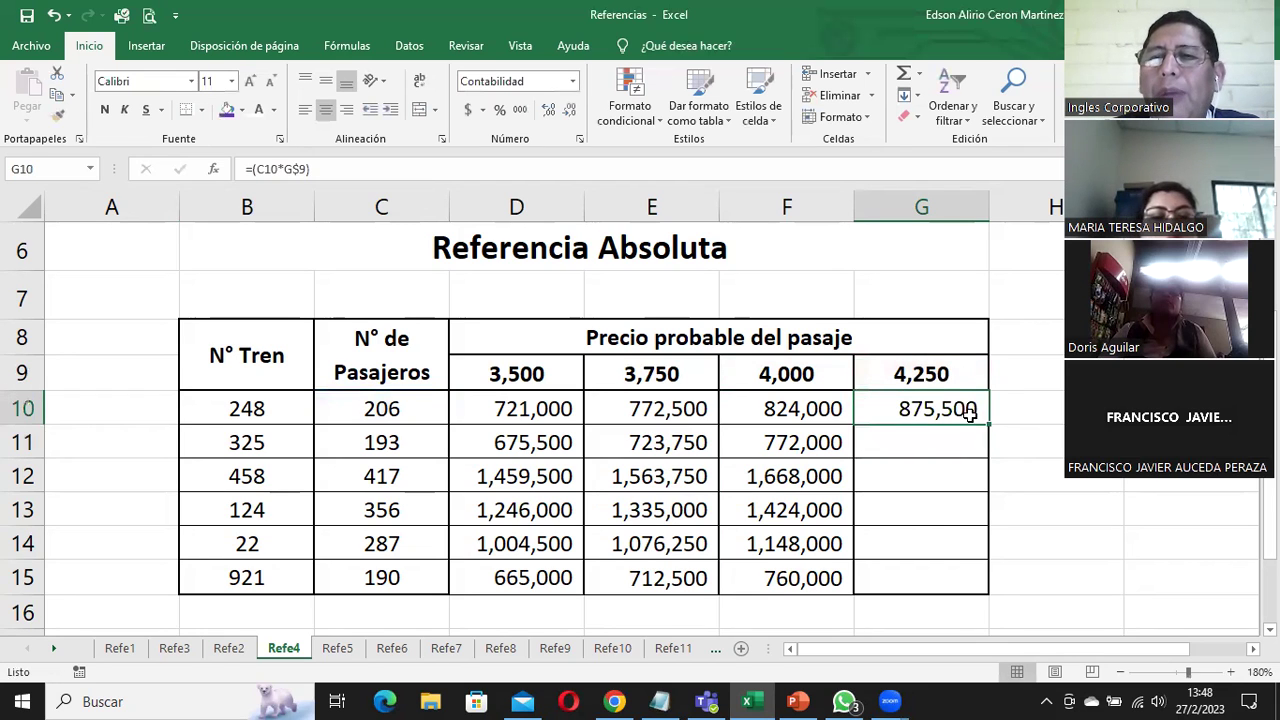
double_click(989, 434)
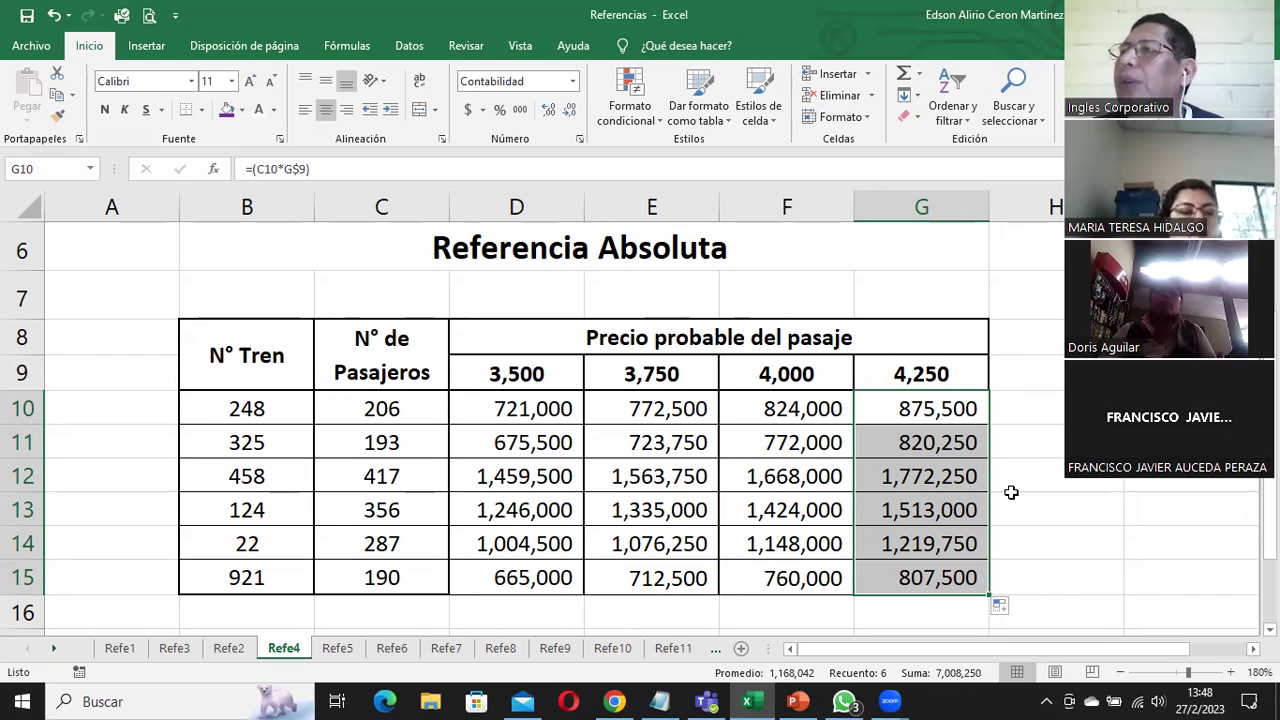
Open the Refe5 worksheet and select D11, the first employee's Salud discount cell
left_click(347, 648)
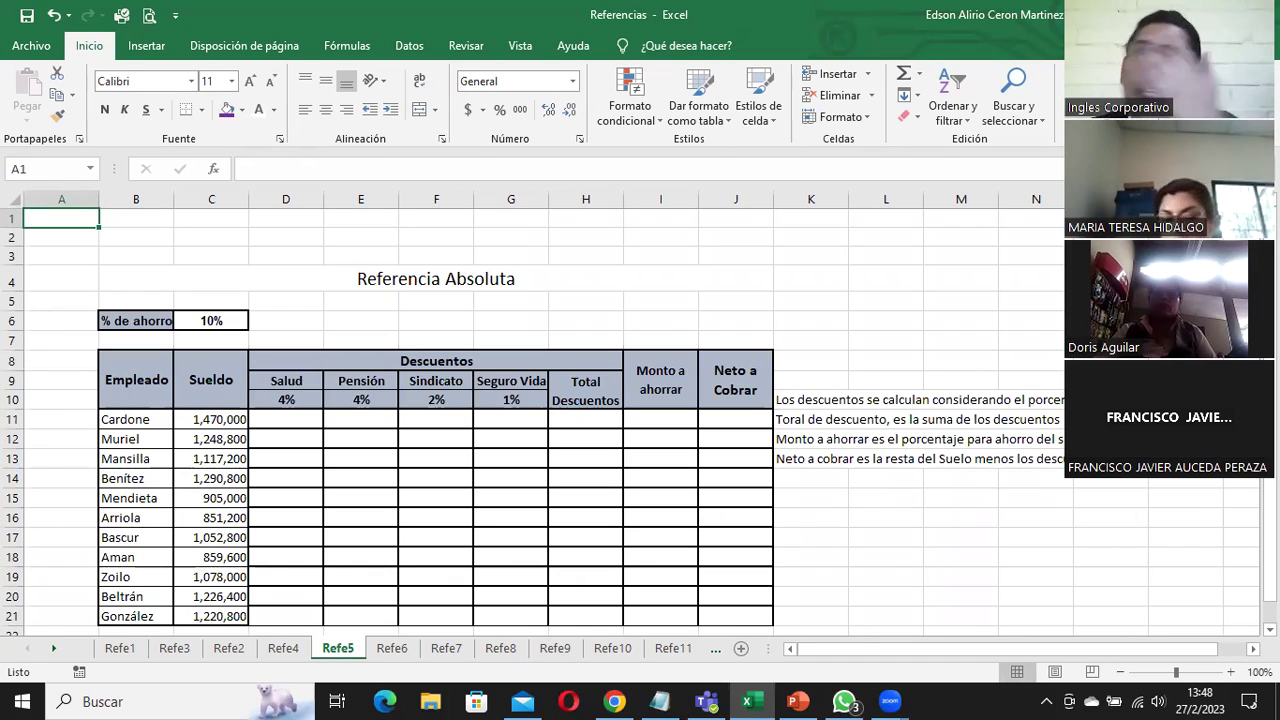
key("alt+Tab")
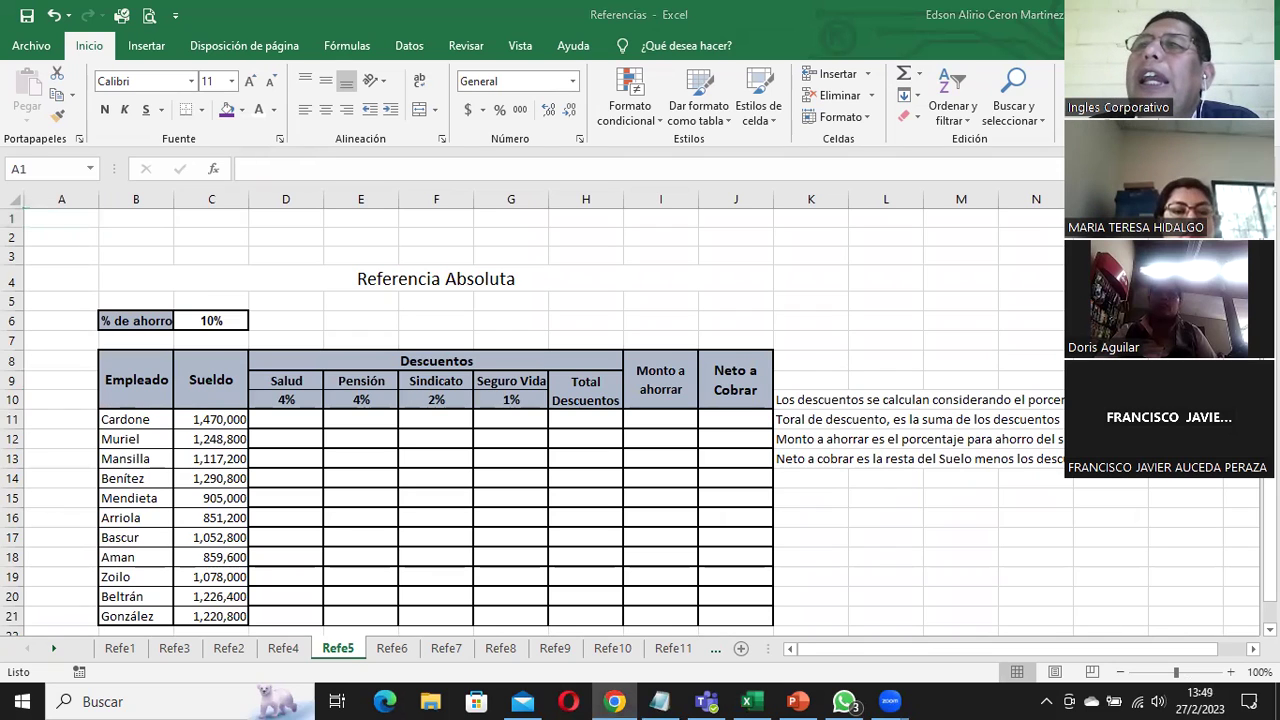
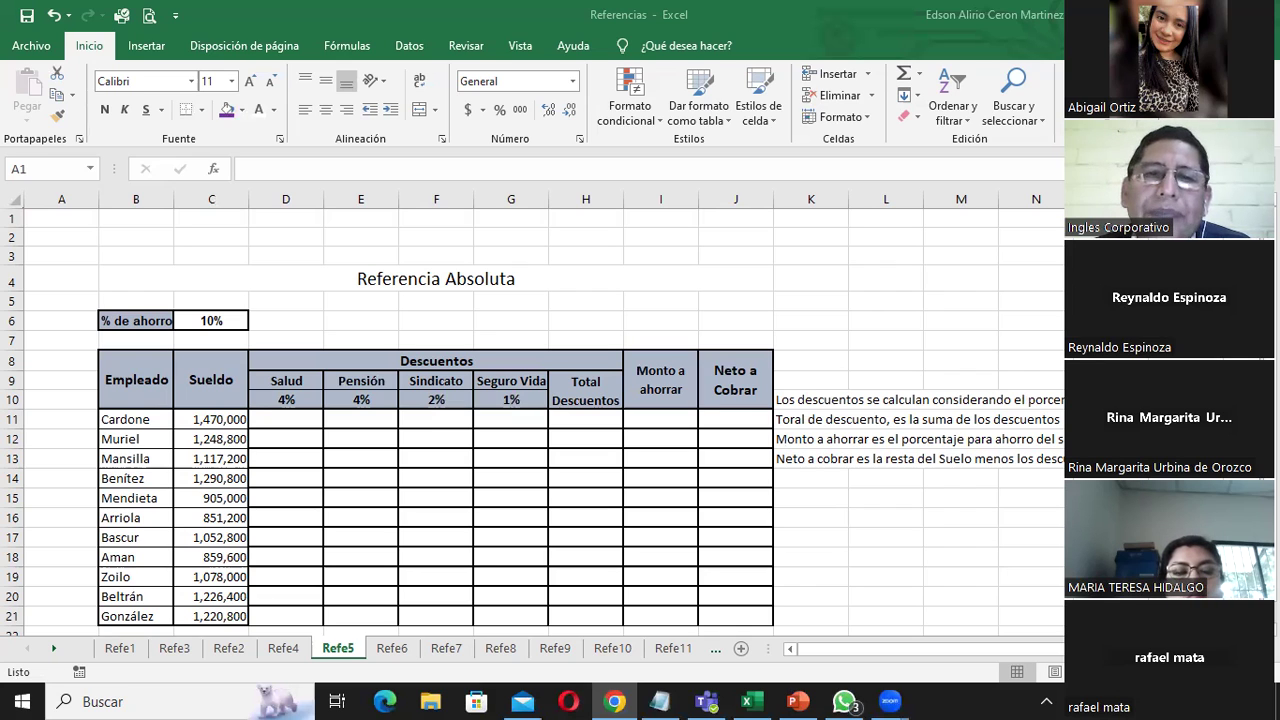
key("alt+Tab")
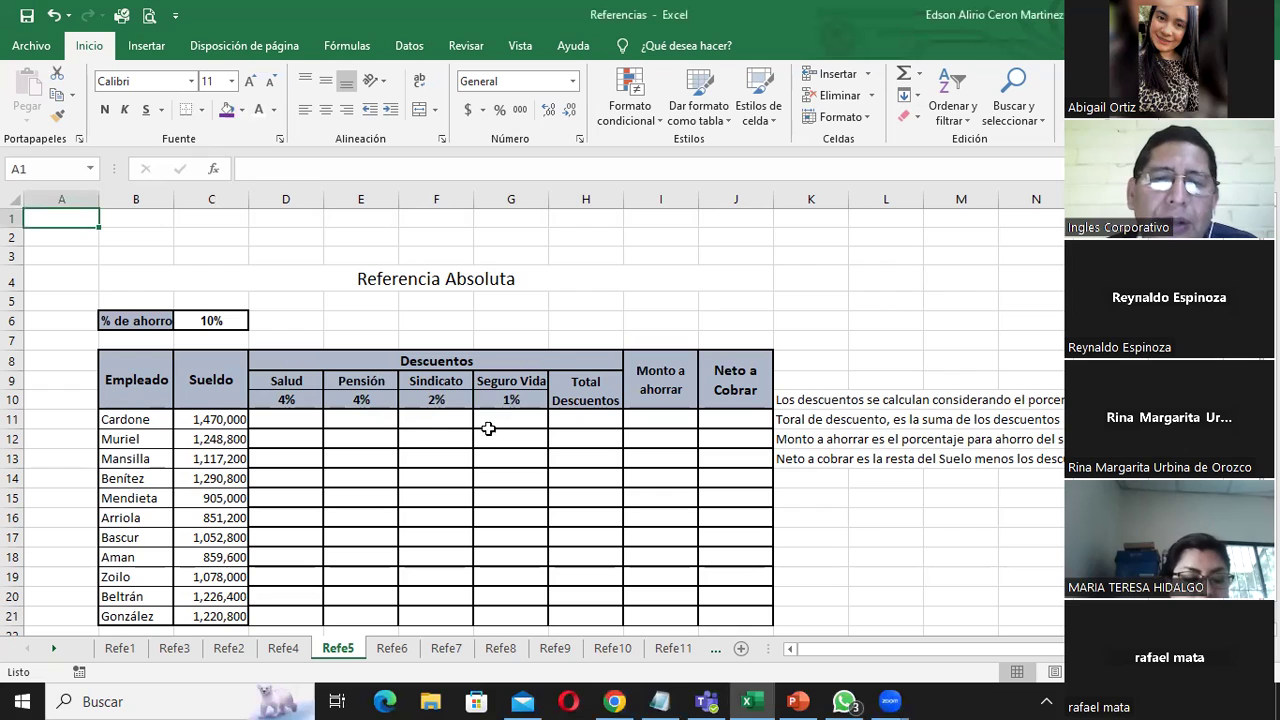
left_click(302, 422)
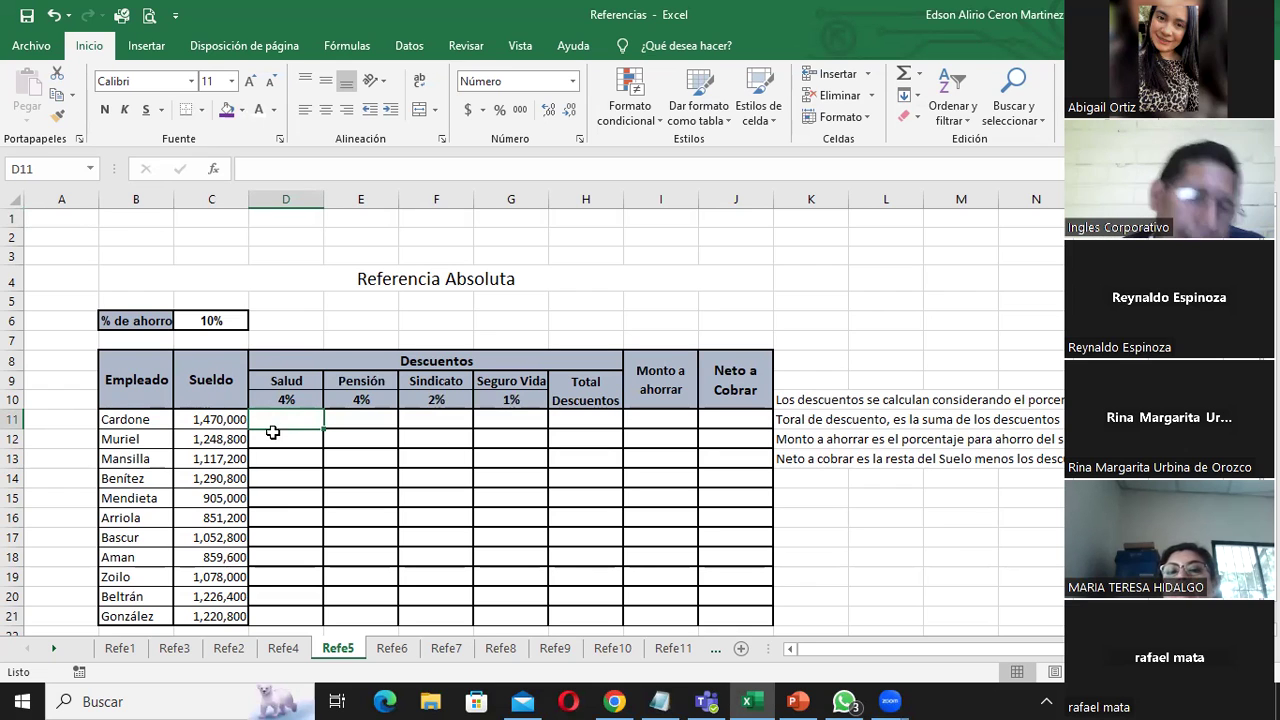
Review the first employee's salary in C11 and the discount cells D11 through H11 against their percentage headings
left_click(223, 418)
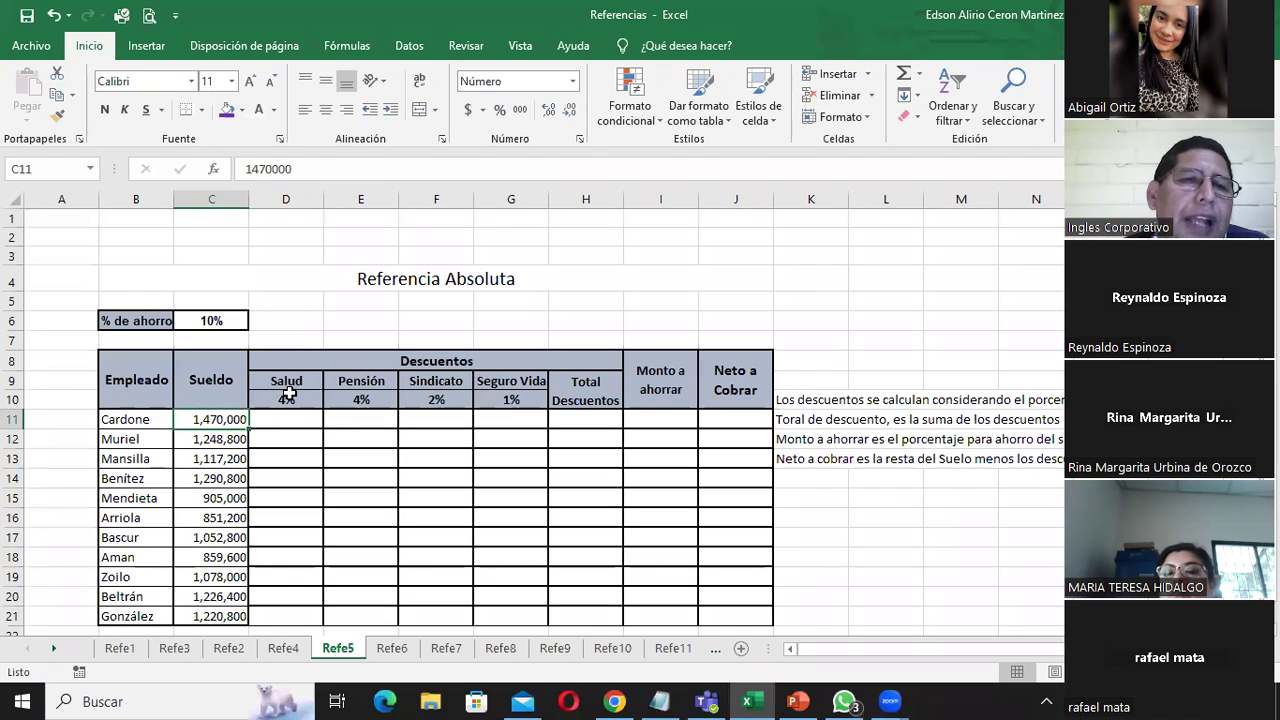
left_click(364, 423)
left_click(432, 422)
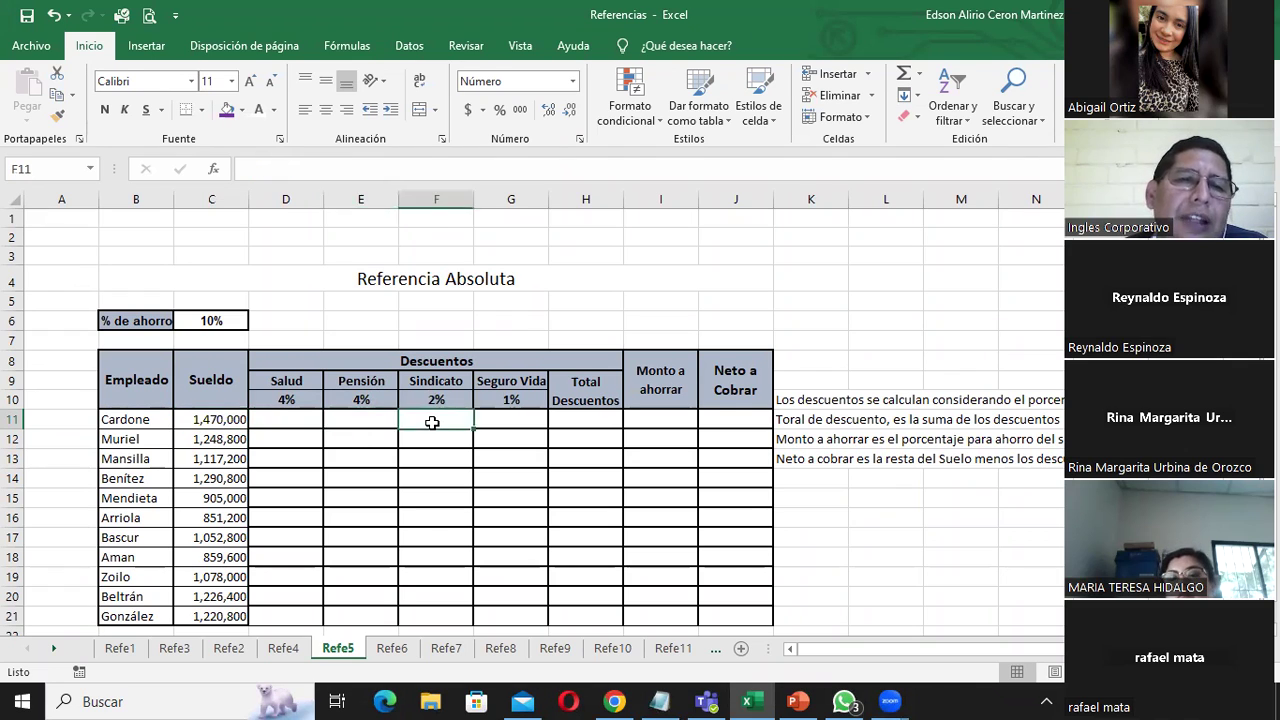
left_click(512, 420)
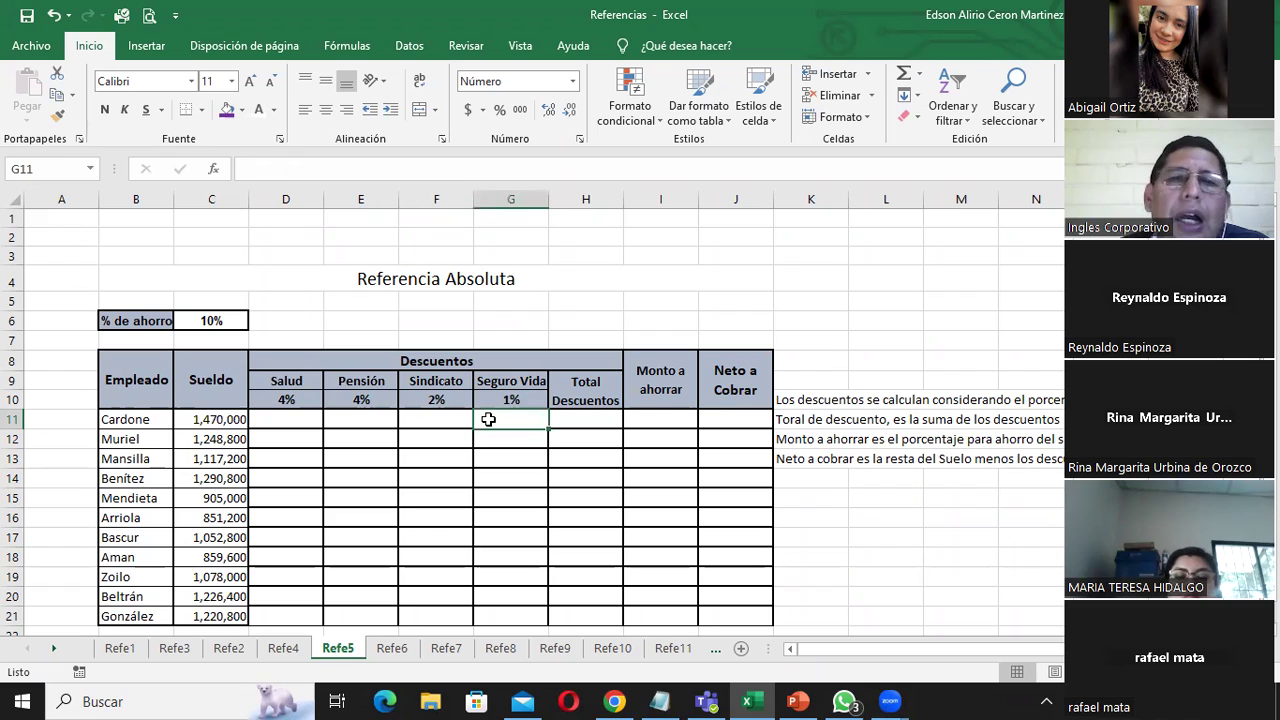
left_click(573, 418)
left_click(292, 420)
left_click_drag(344, 421, 648, 421)
Examine the savings percentage in C6 and how salary and total discounts relate to the Monto a ahorrar and Neto a Cobrar cells in row 11
left_click(648, 420)
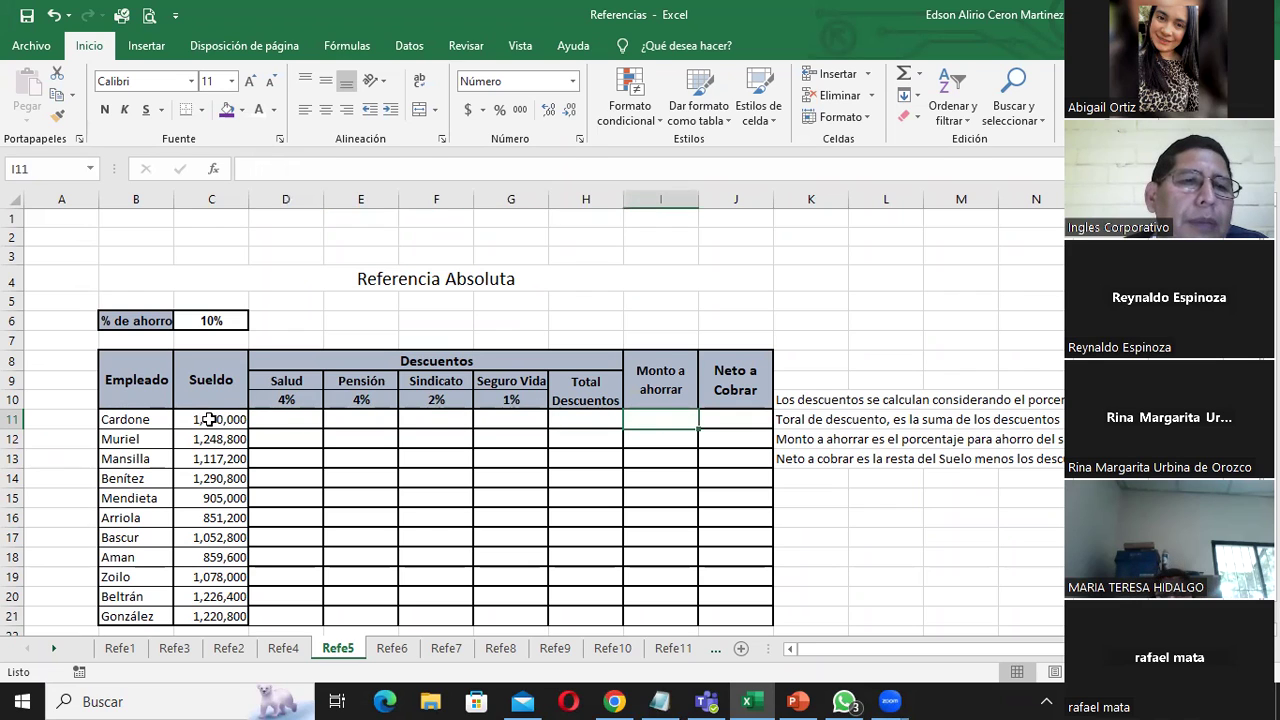
left_click(205, 418)
left_click(211, 324)
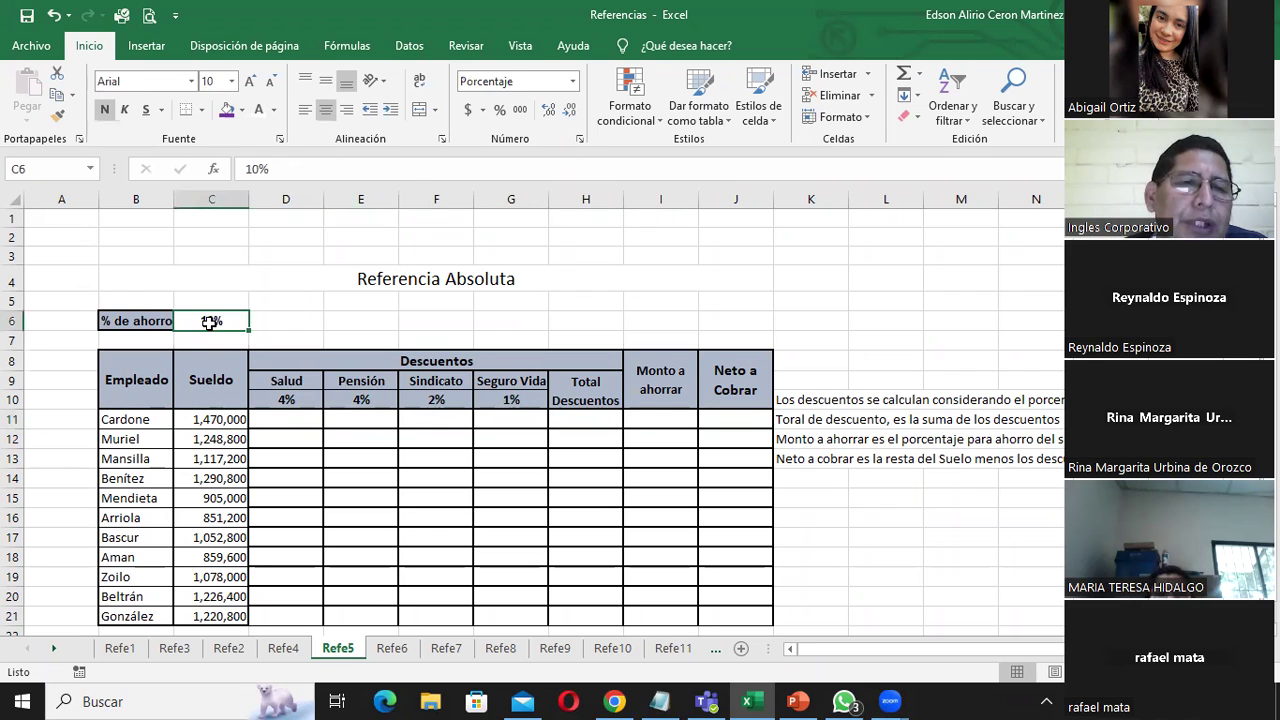
left_click(662, 413)
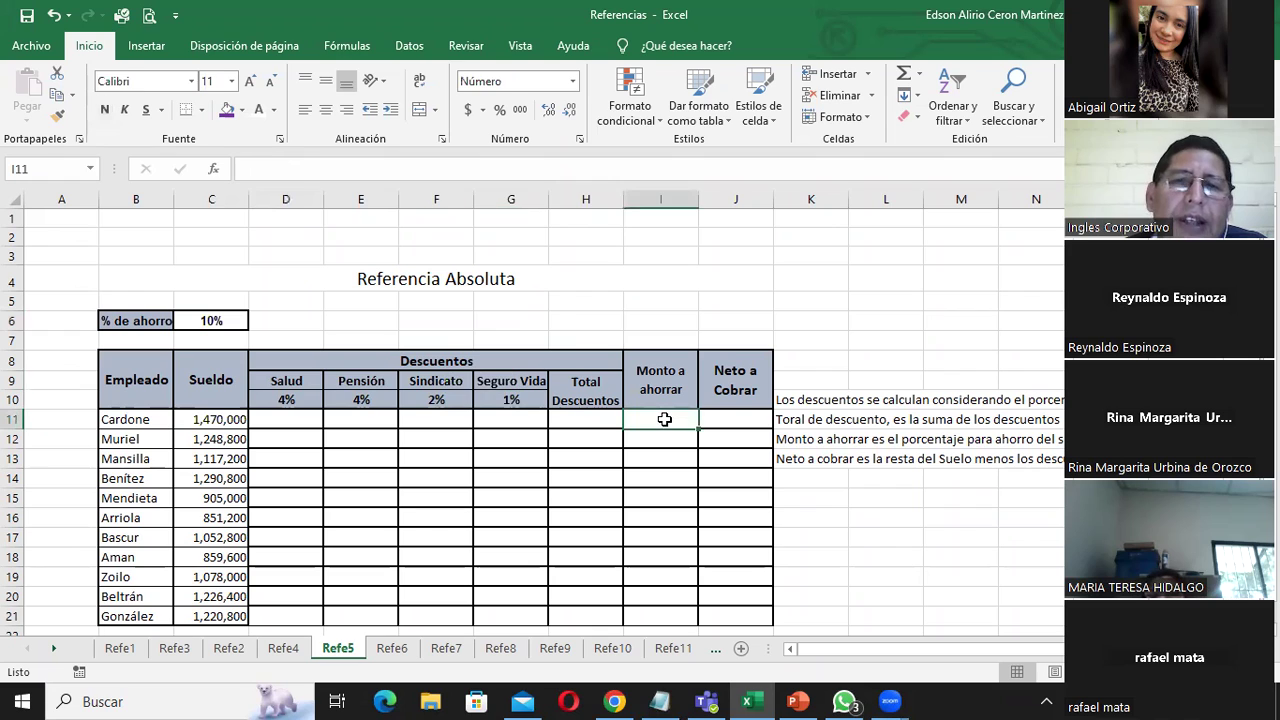
left_click(730, 418)
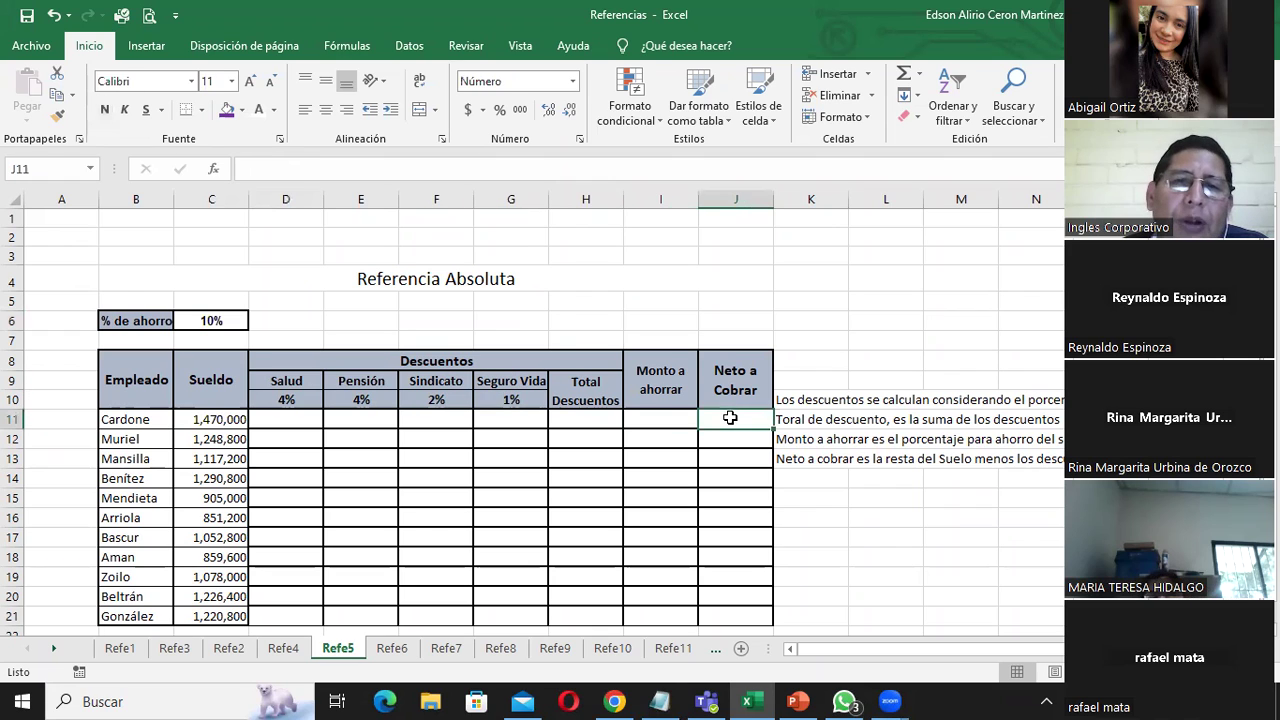
left_click(568, 423)
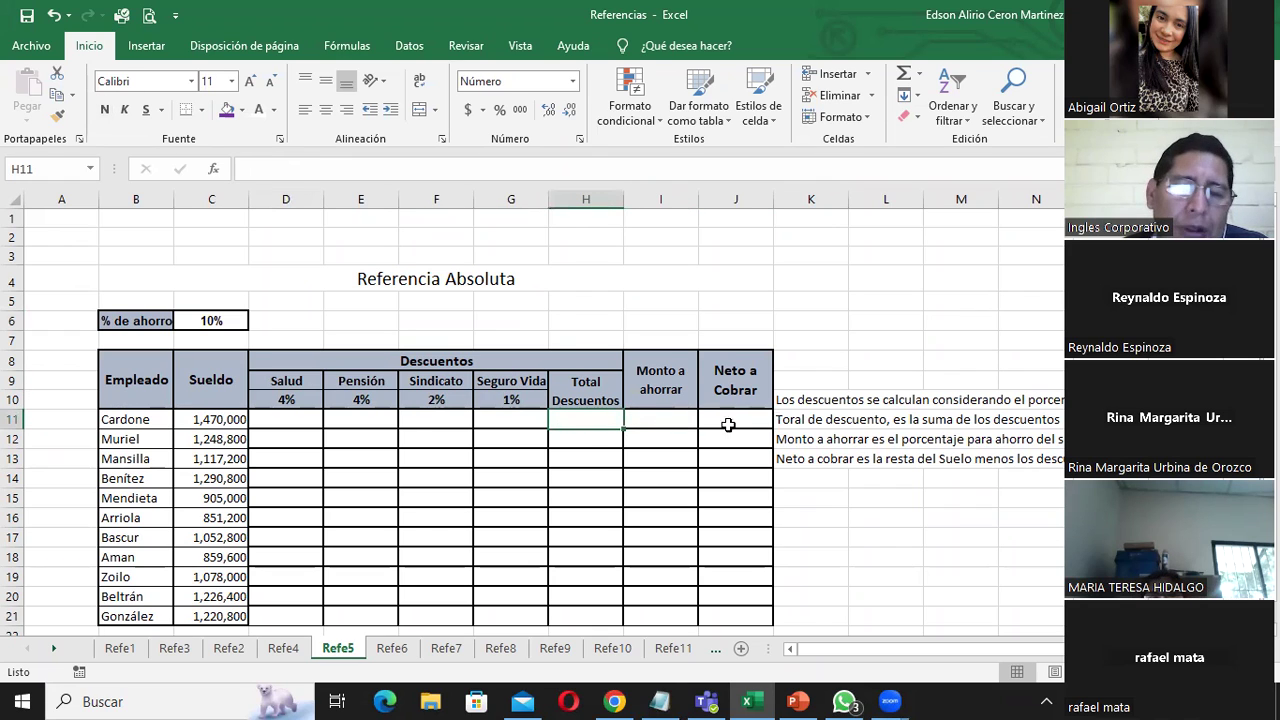
left_click(203, 424)
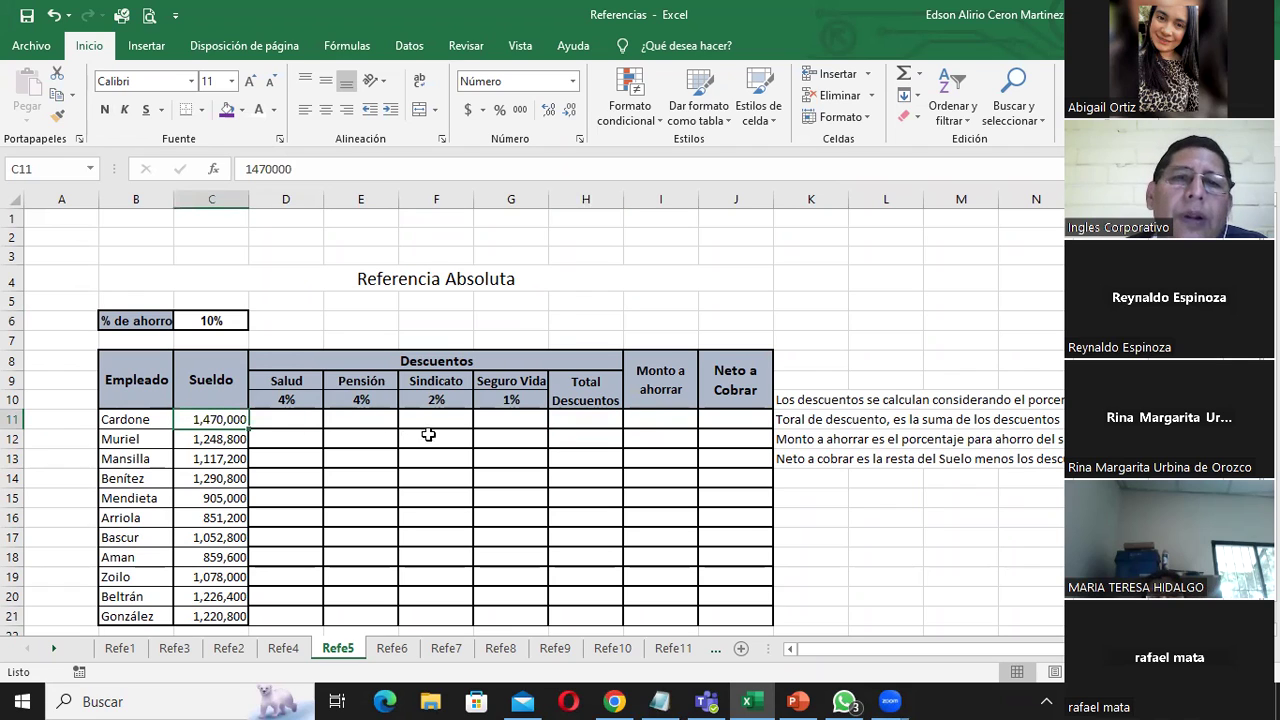
left_click(575, 420)
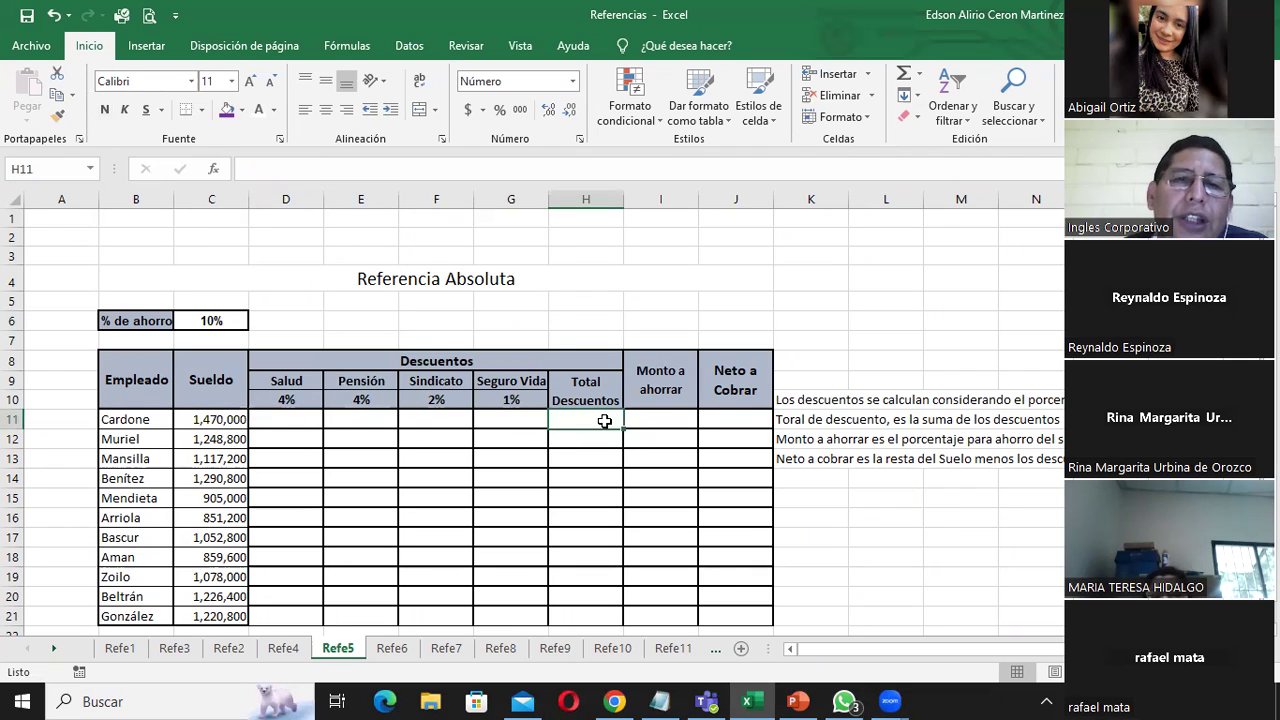
left_click(657, 428)
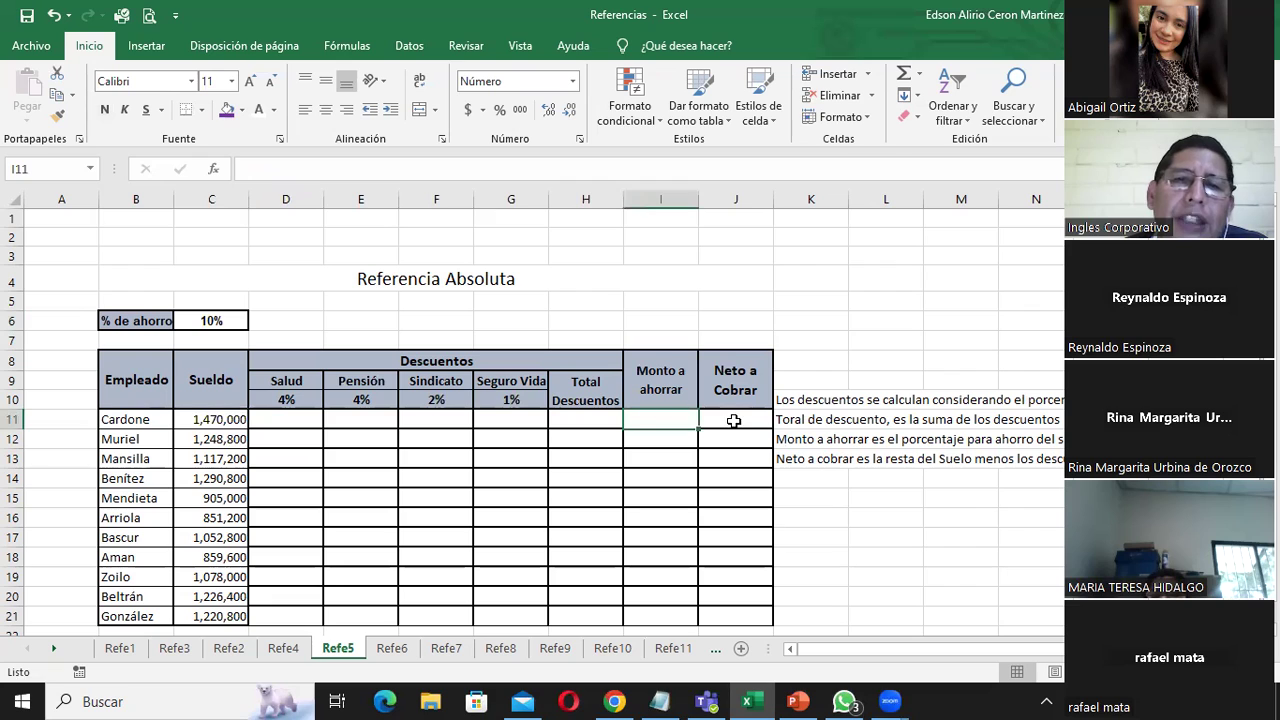
left_click(733, 422)
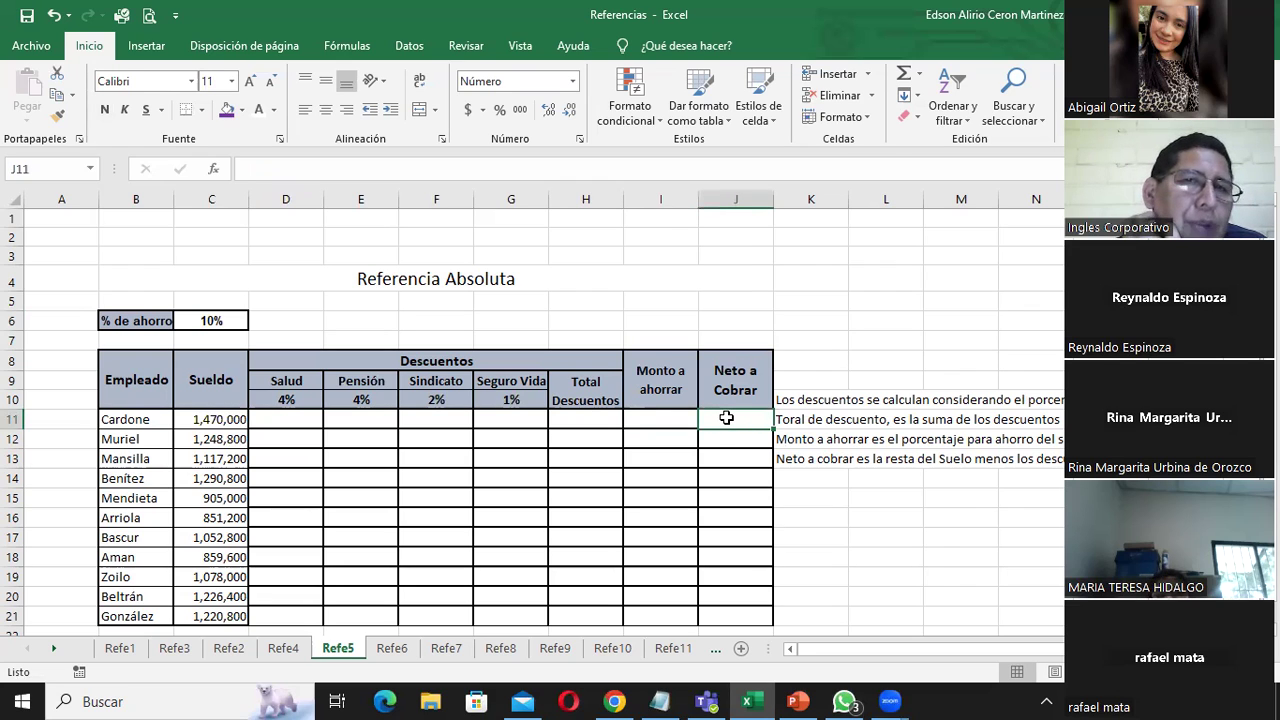
Calculate the first employee's Salud discount in D11 with =(C11*$D$10), locking the percentage cell as an absolute reference
left_click(289, 421)
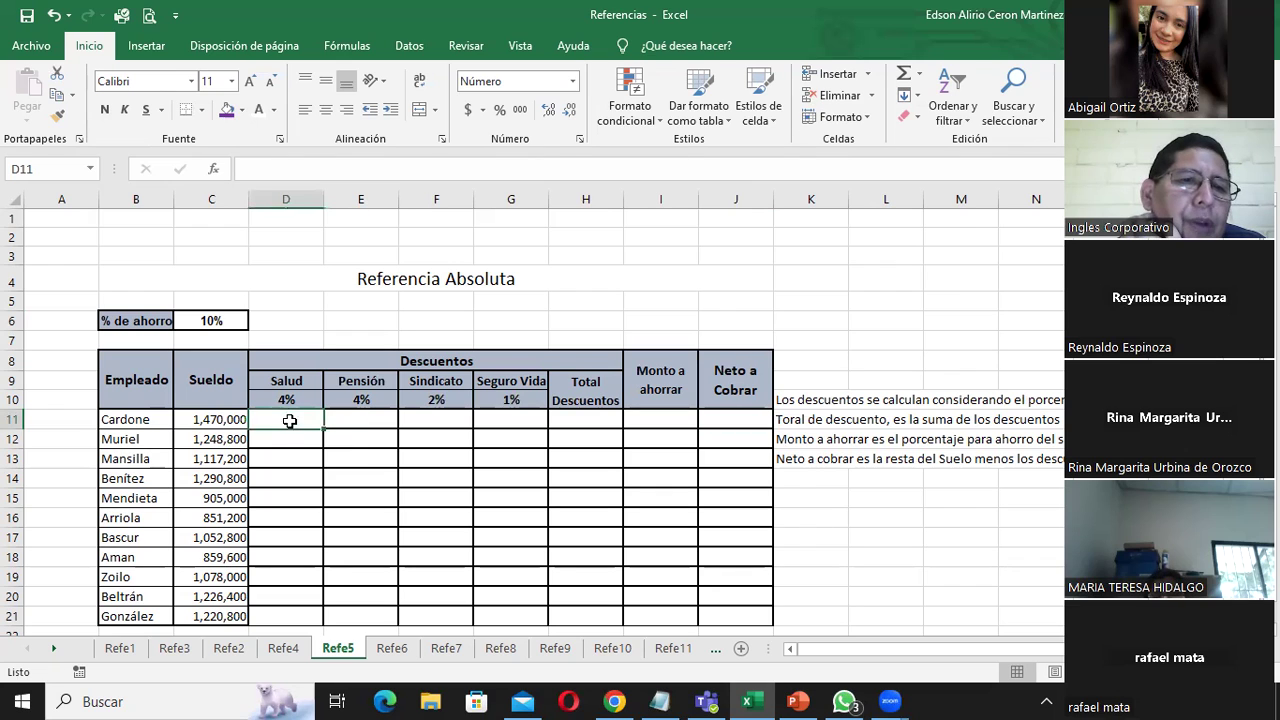
double_click(289, 421)
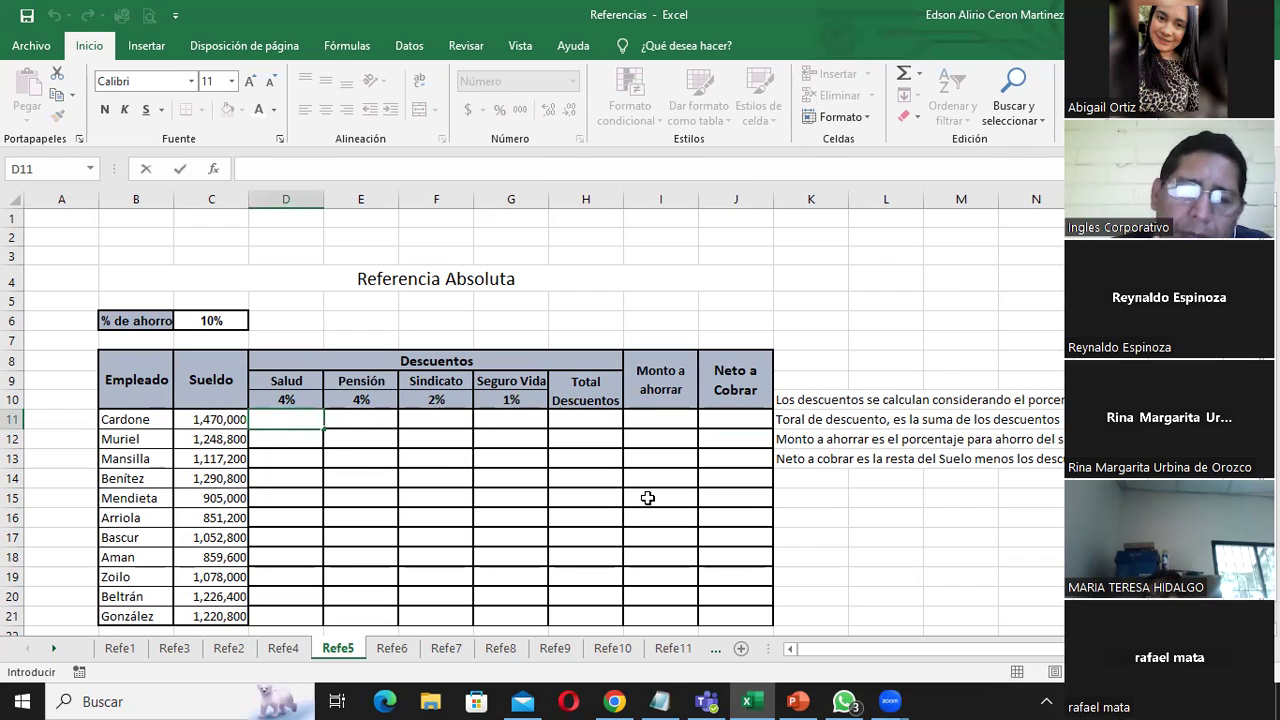
type("=(")
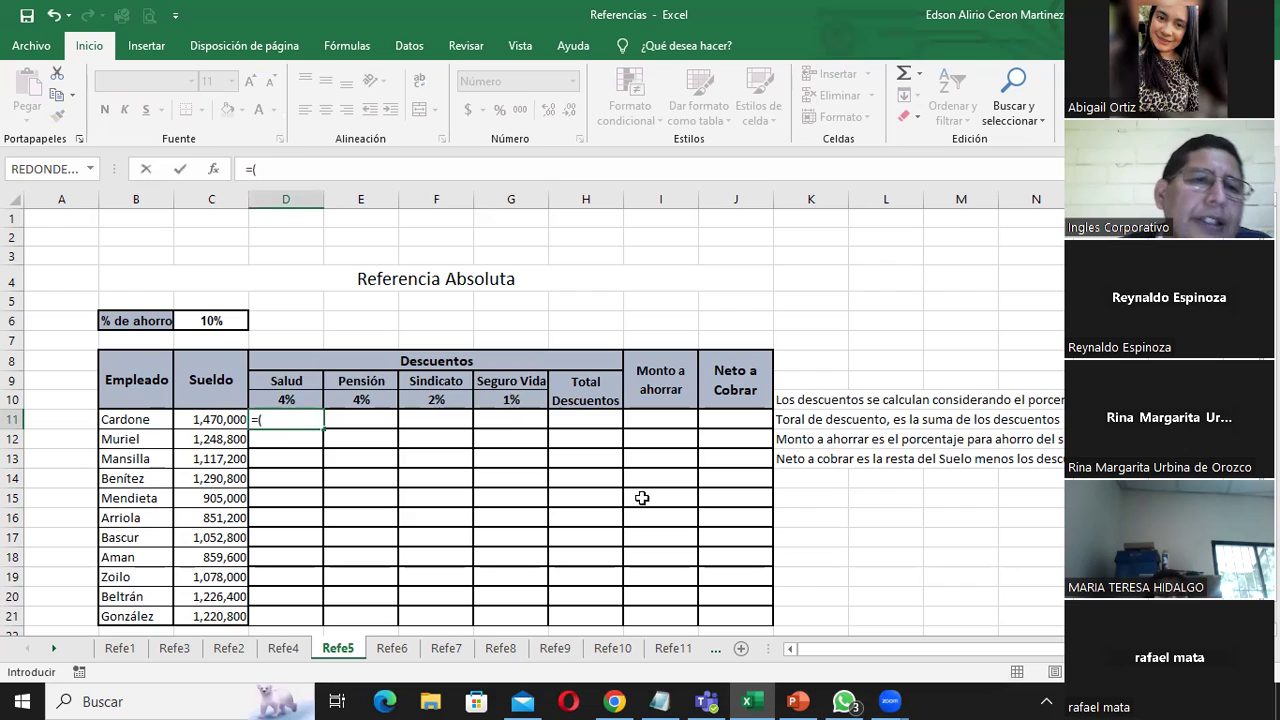
left_click(220, 420)
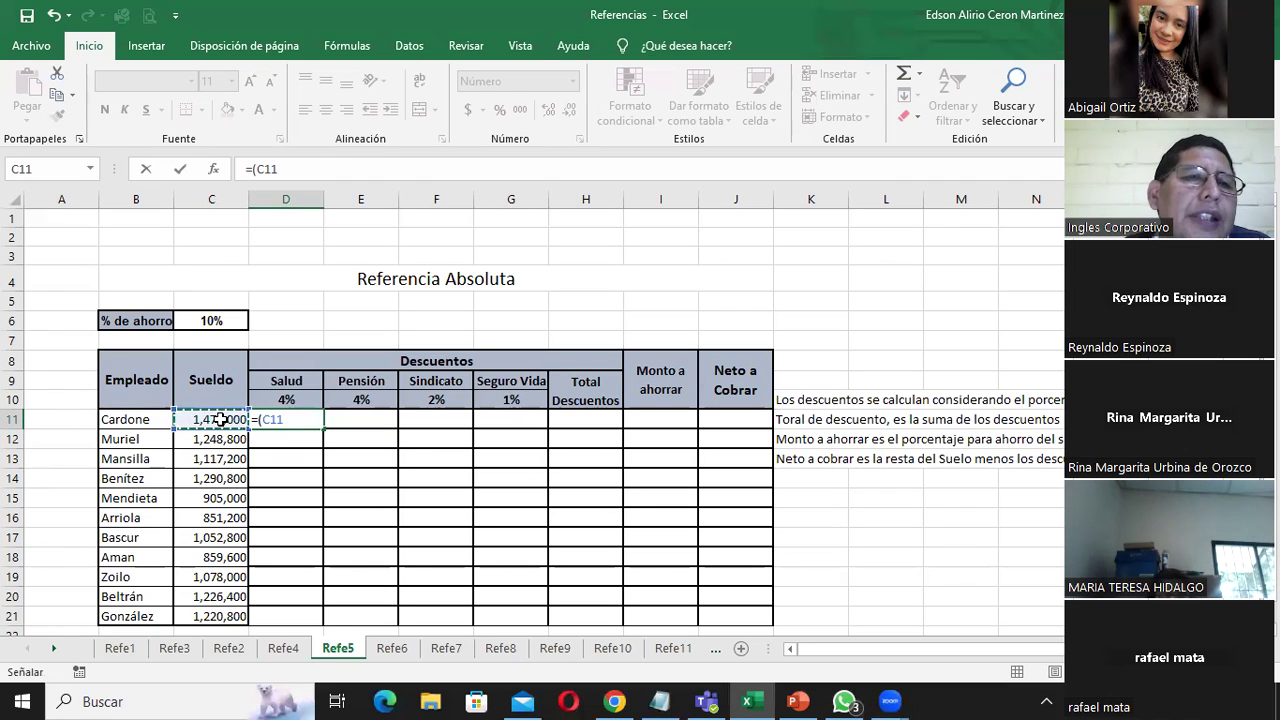
type("*")
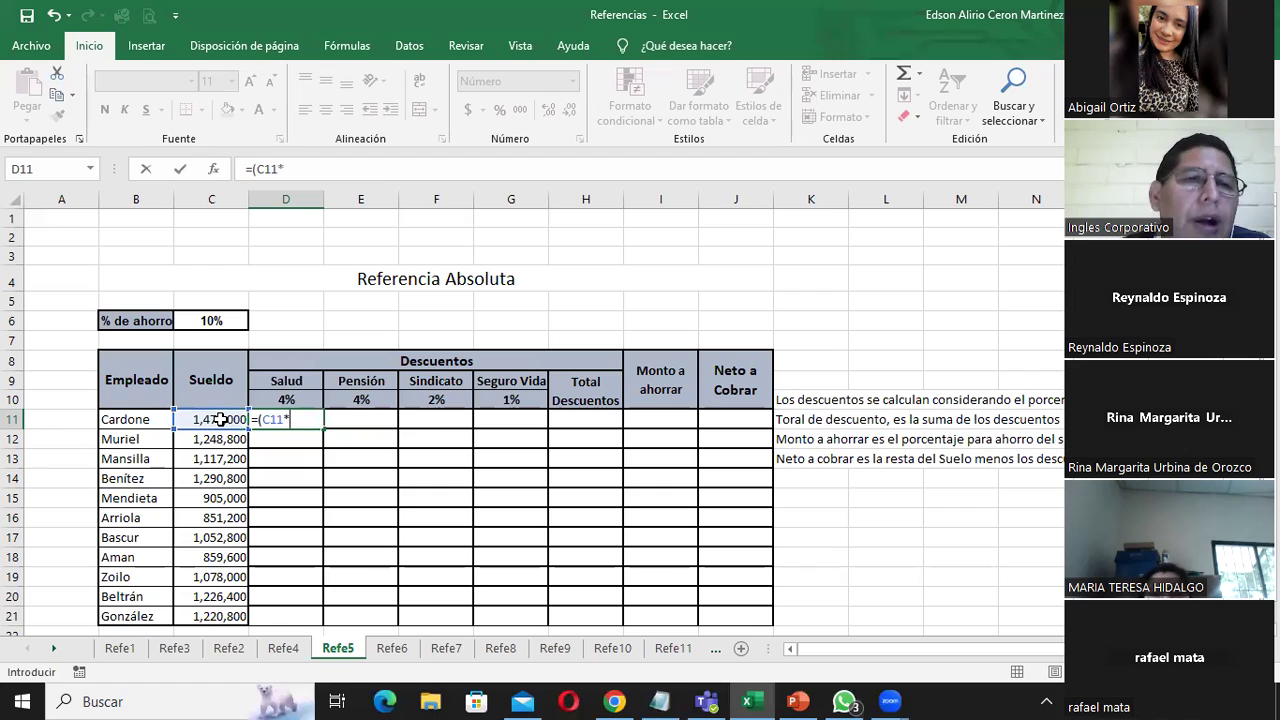
left_click(288, 400)
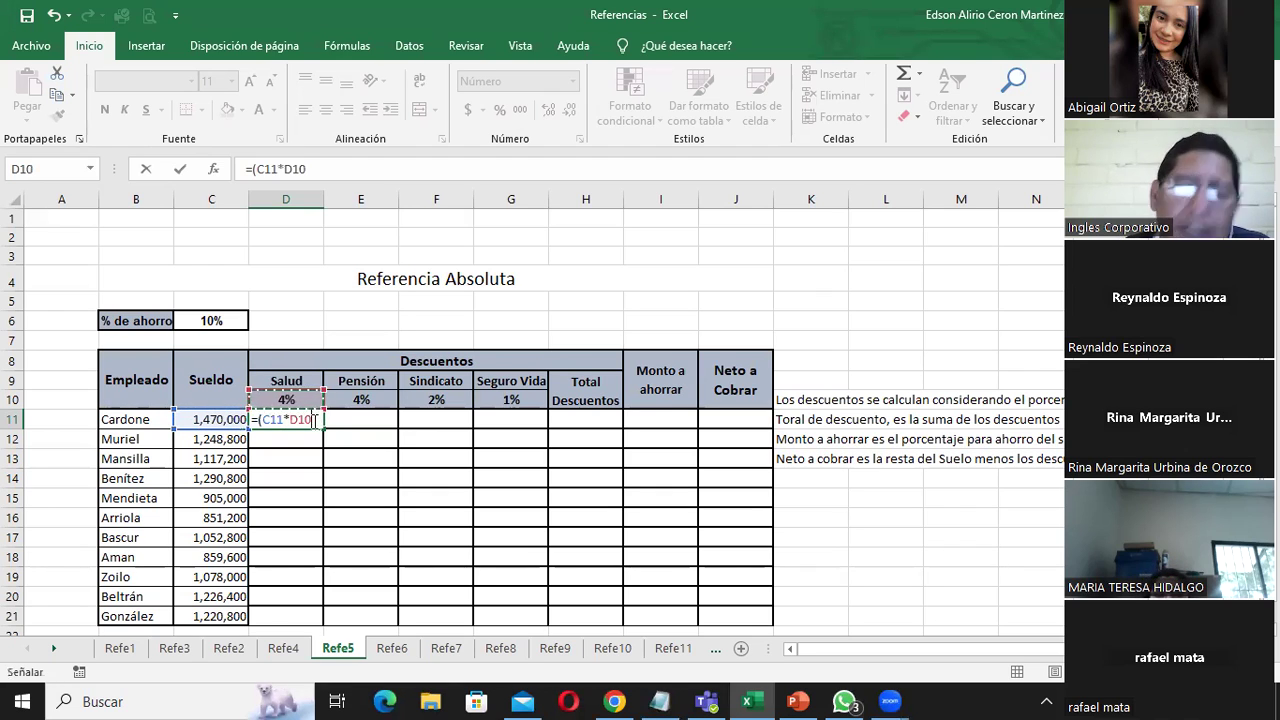
type(")")
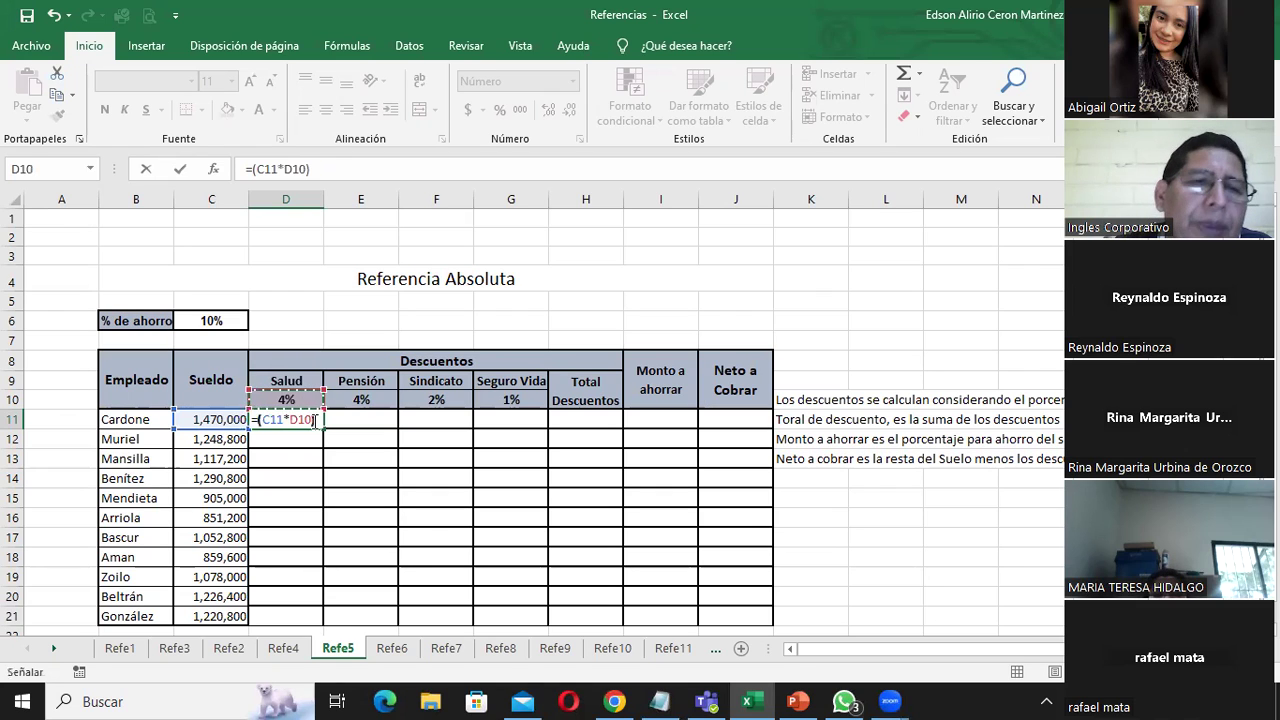
left_click(297, 421)
type("$")
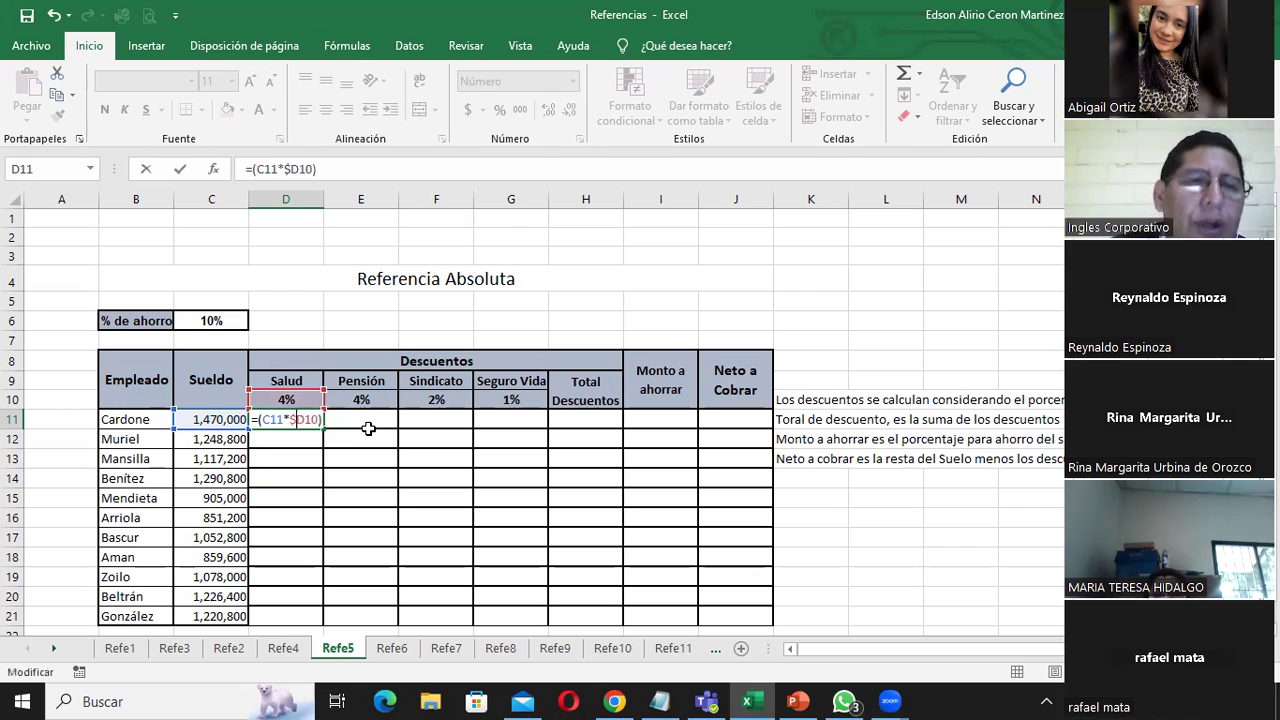
key("Right")
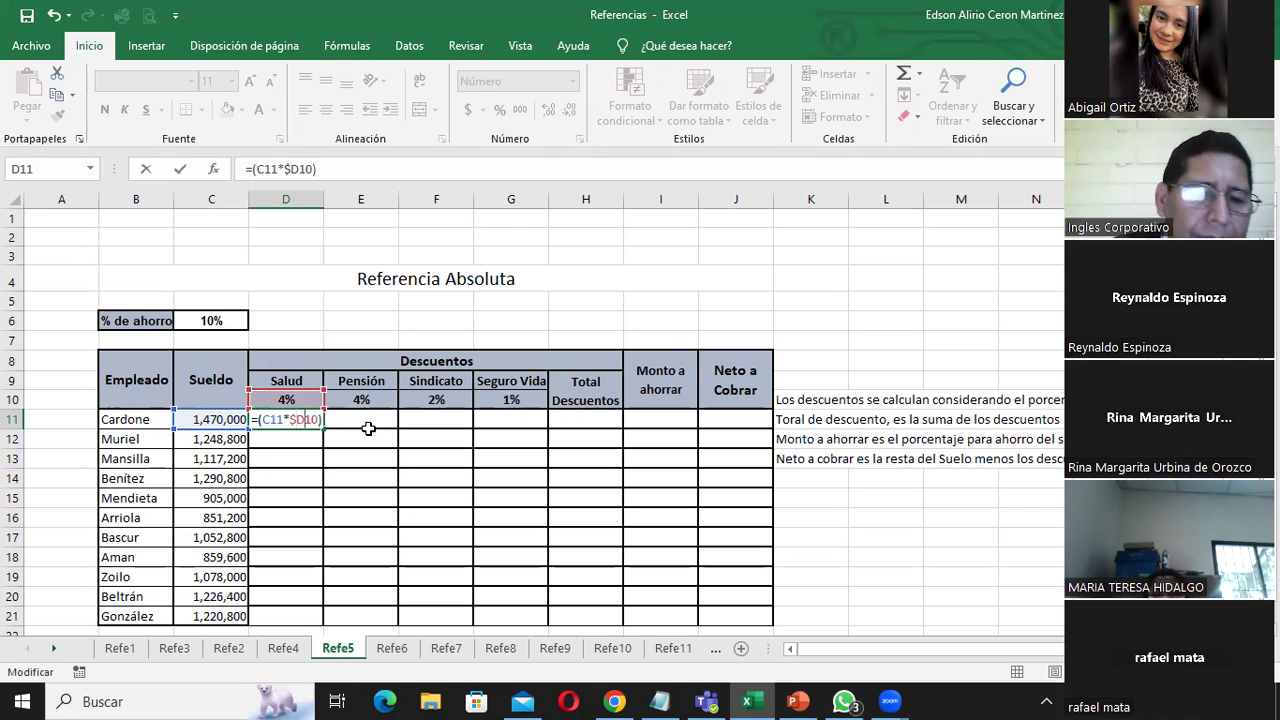
type("$")
key("Return")
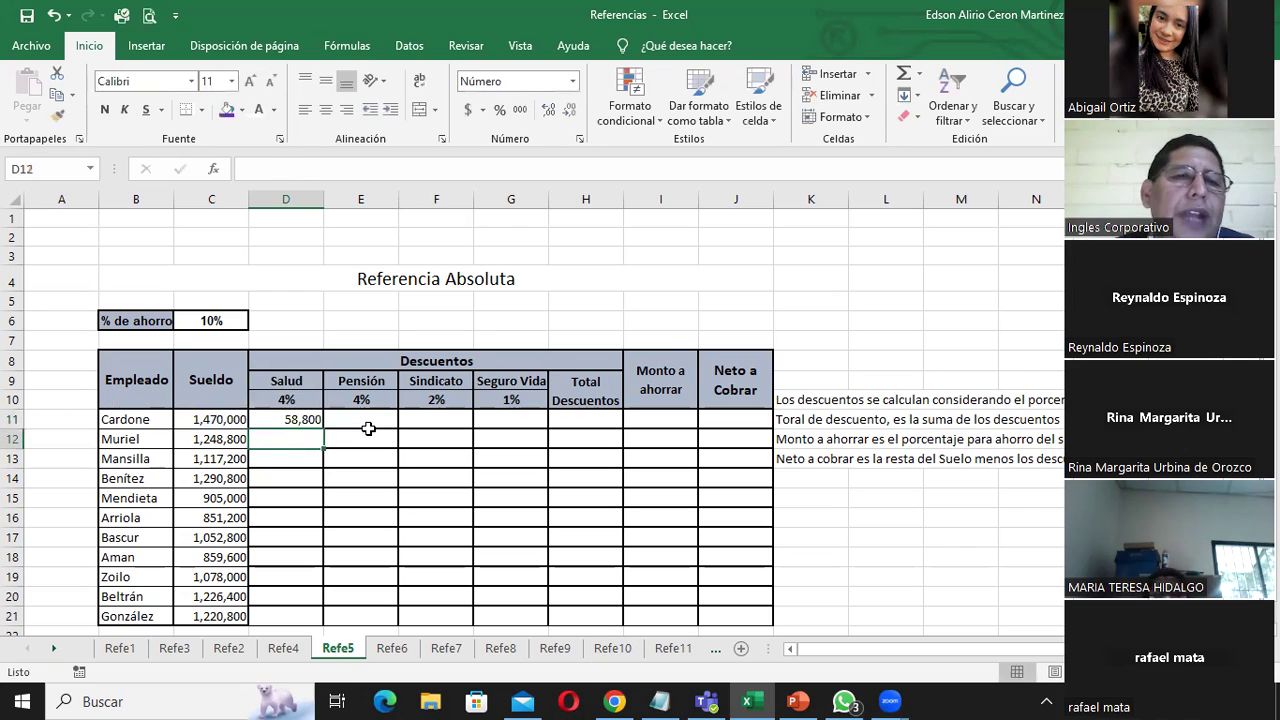
Try filling the Salud formula from D11 down to D21, and clear the copies in D12:D21
left_click(297, 420)
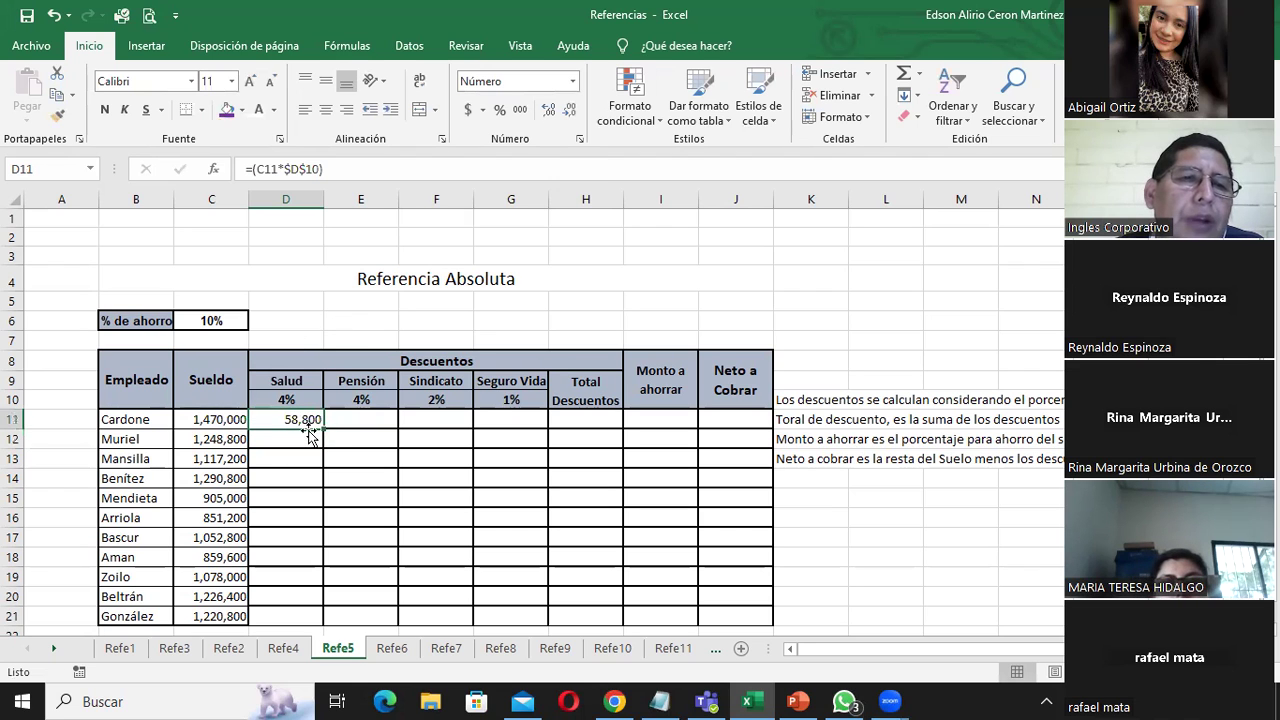
double_click(323, 438)
scroll(445, 455, "down", 1)
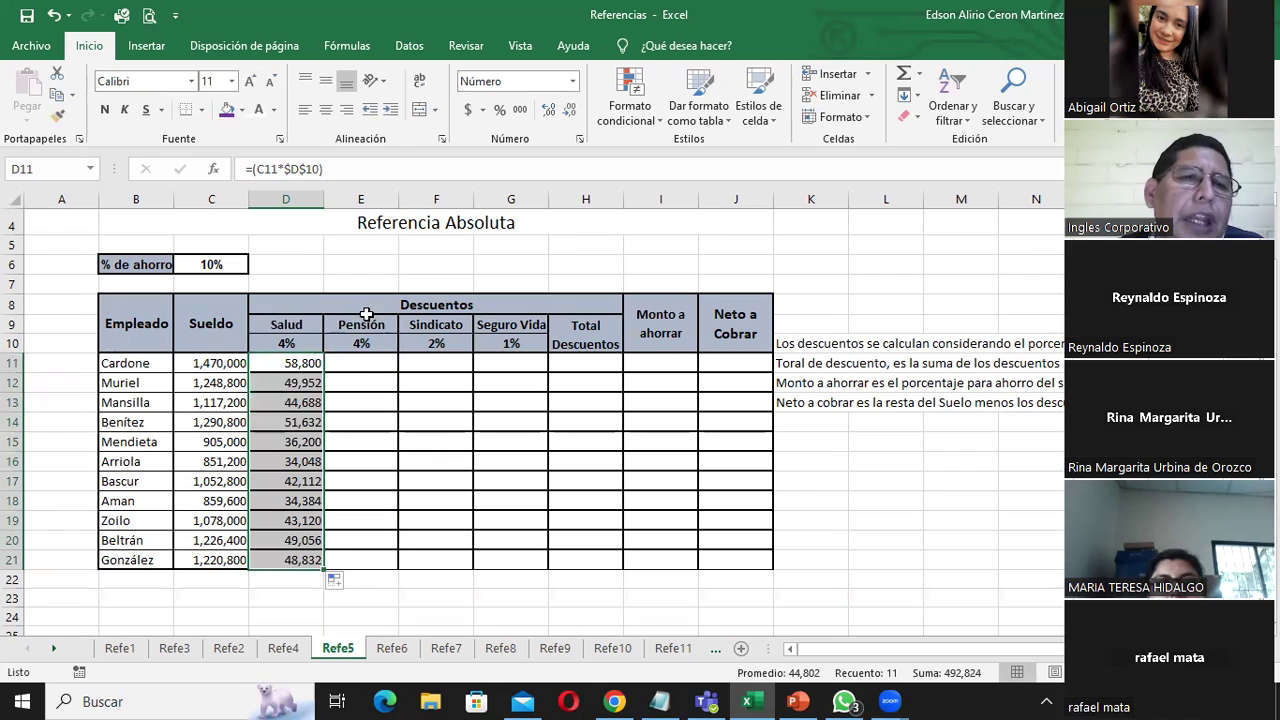
left_click_drag(305, 384, 311, 552)
key("Delete")
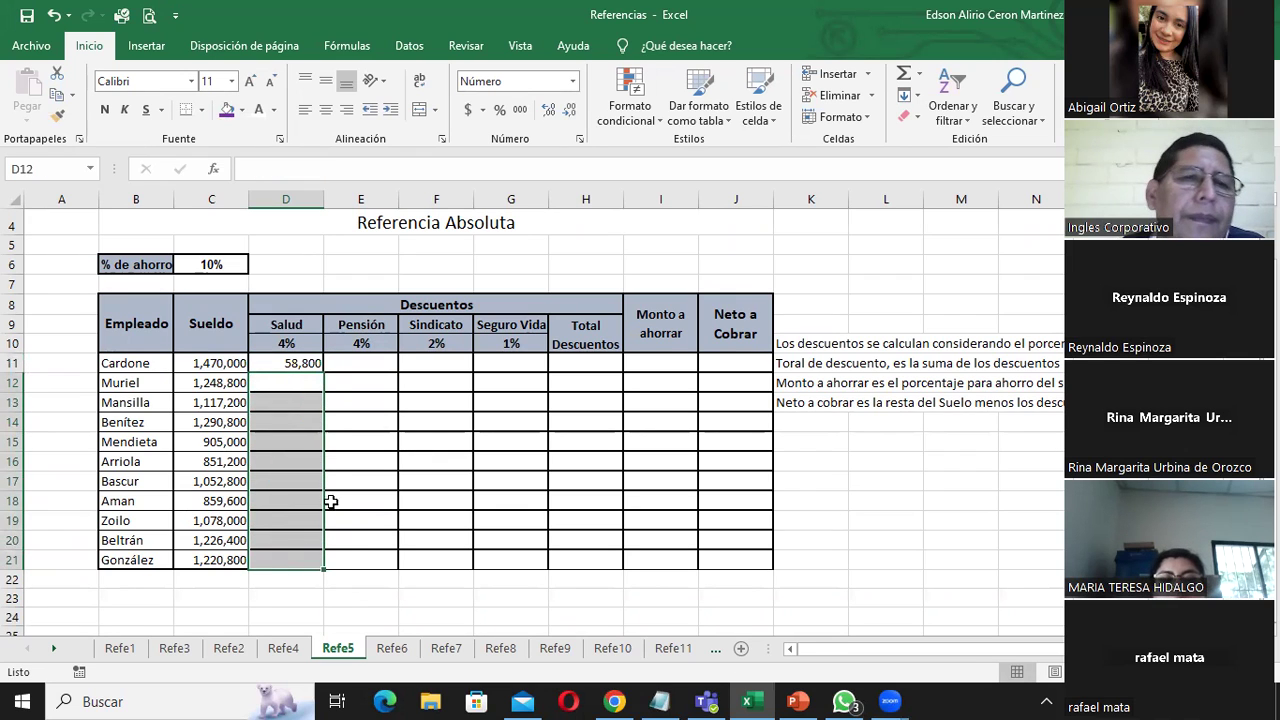
Calculate the first employee's Pensión discount in E11 with =(C11*$E$10), locking the percentage cell as an absolute reference
left_click(355, 365)
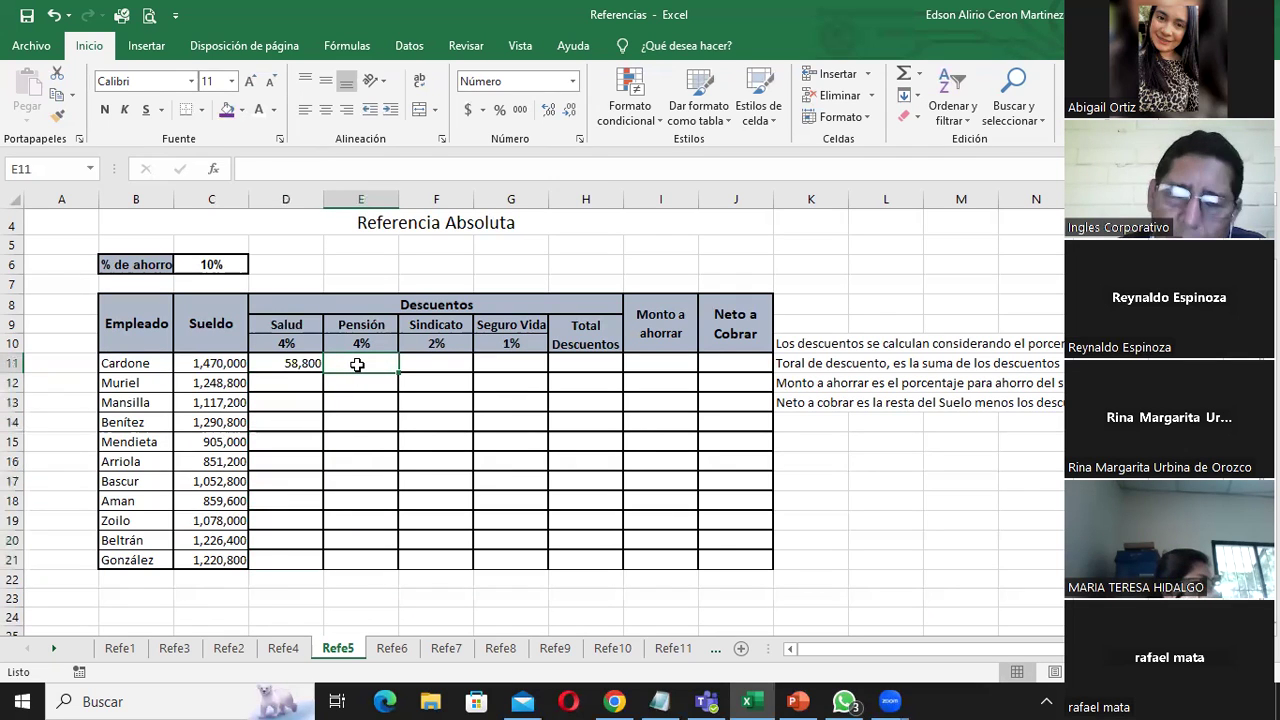
type("=(")
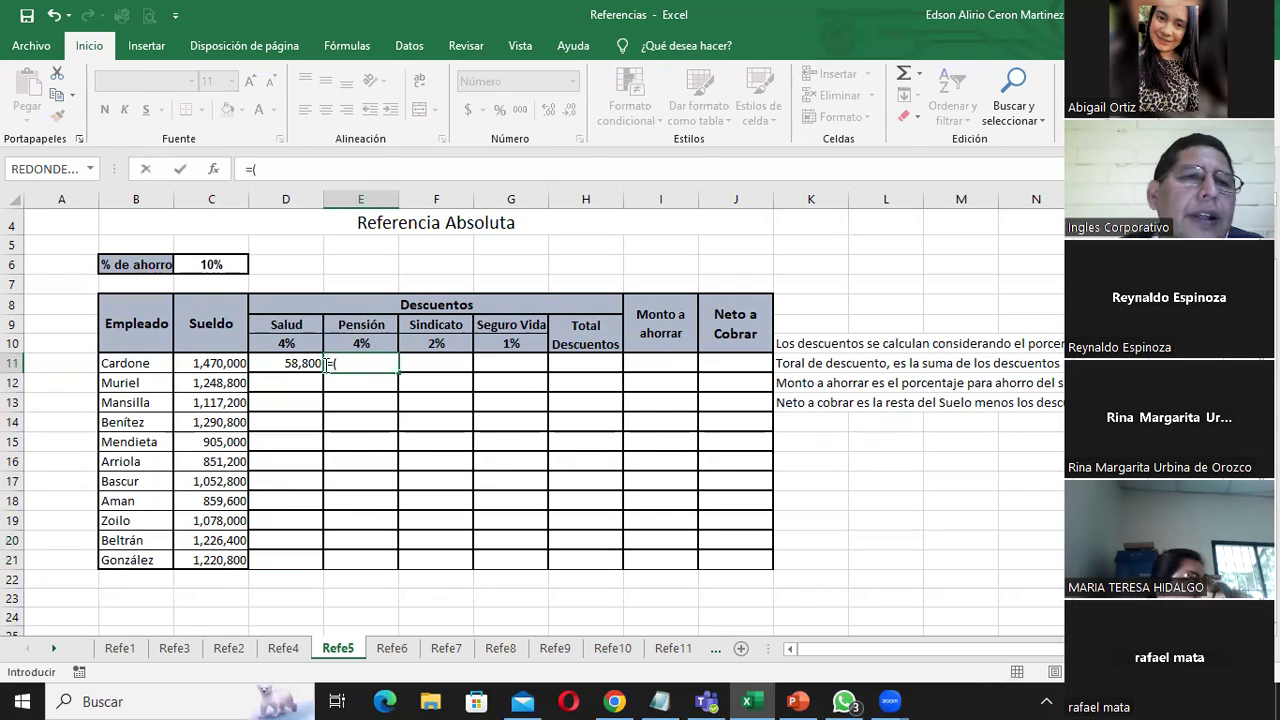
left_click(200, 364)
type("*")
left_click(356, 341)
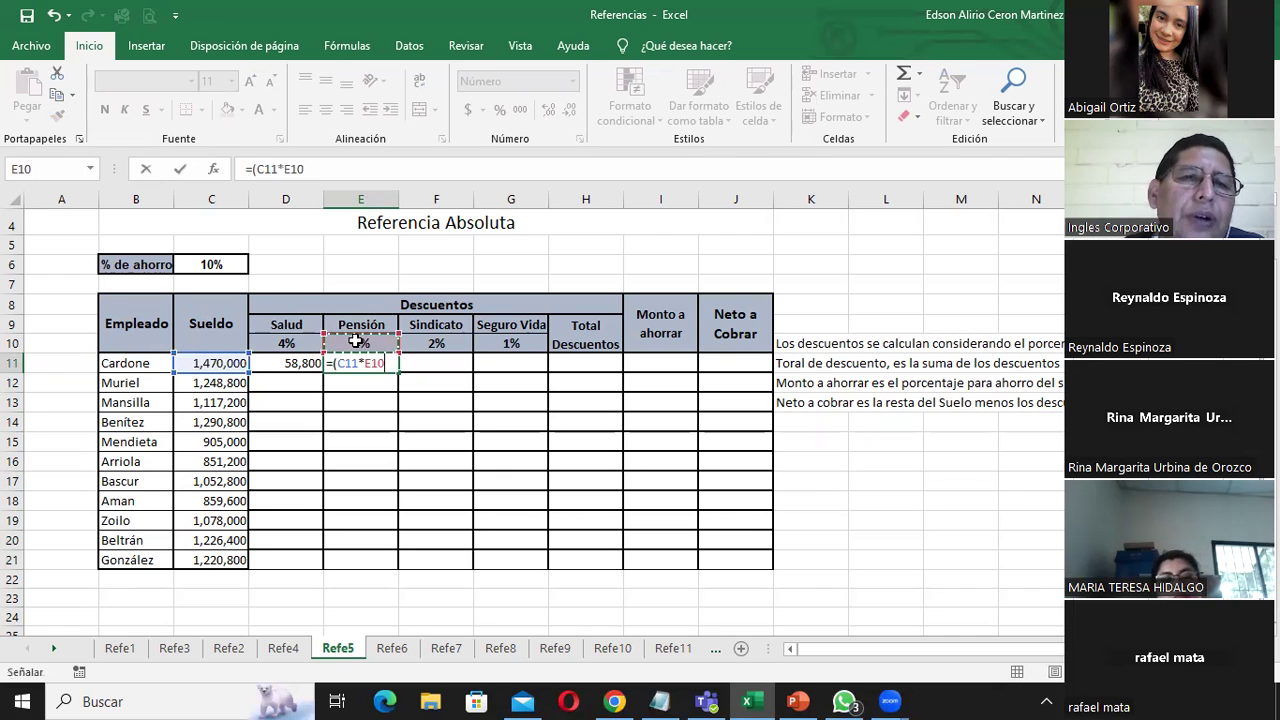
type(")")
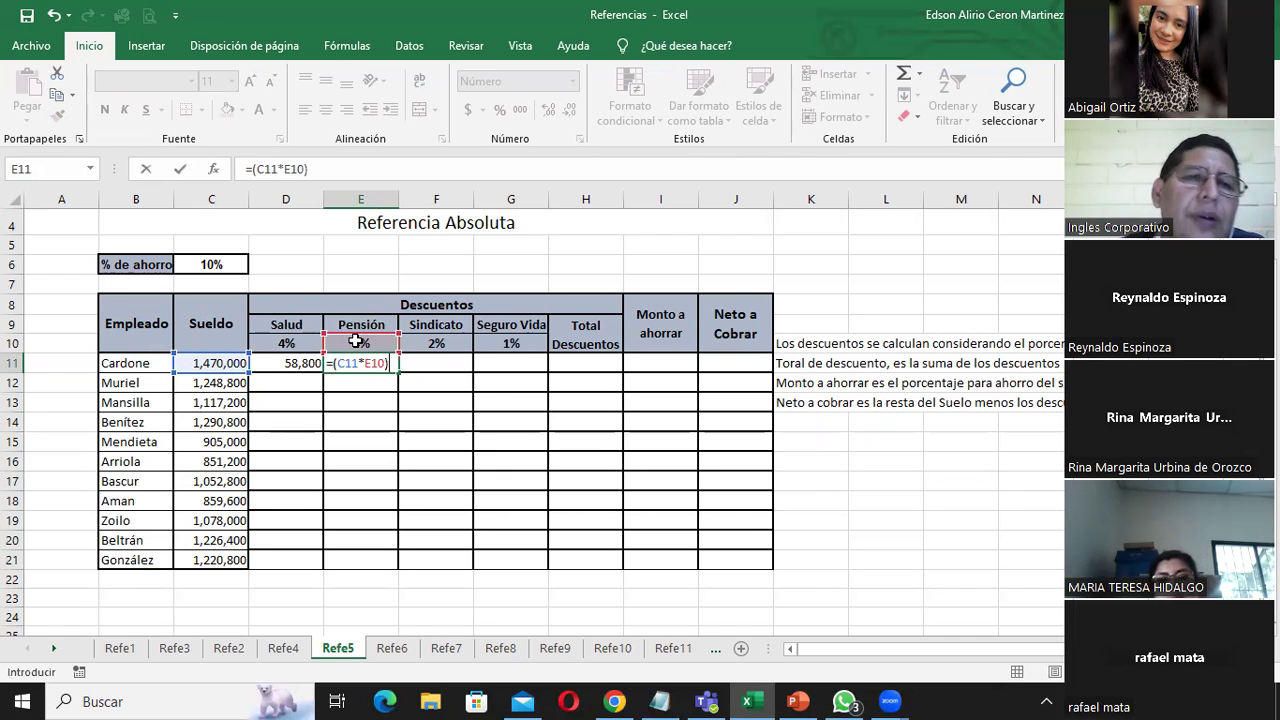
left_click(365, 362)
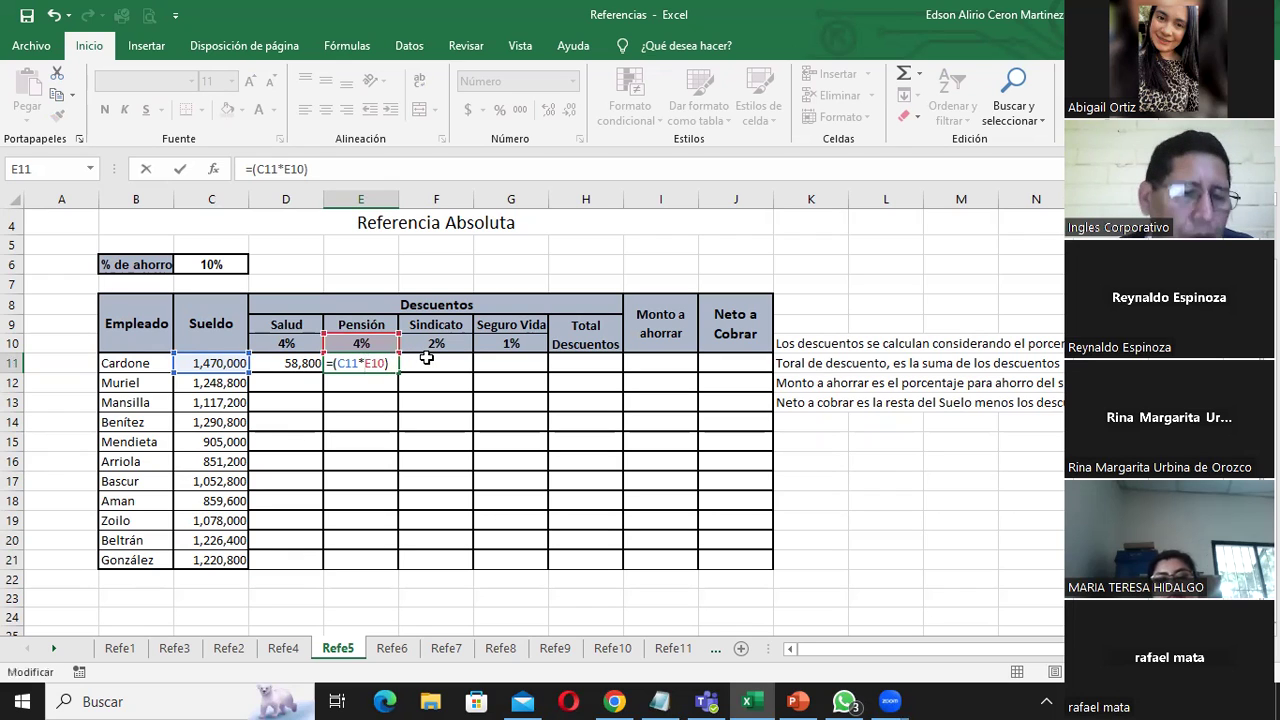
type("$")
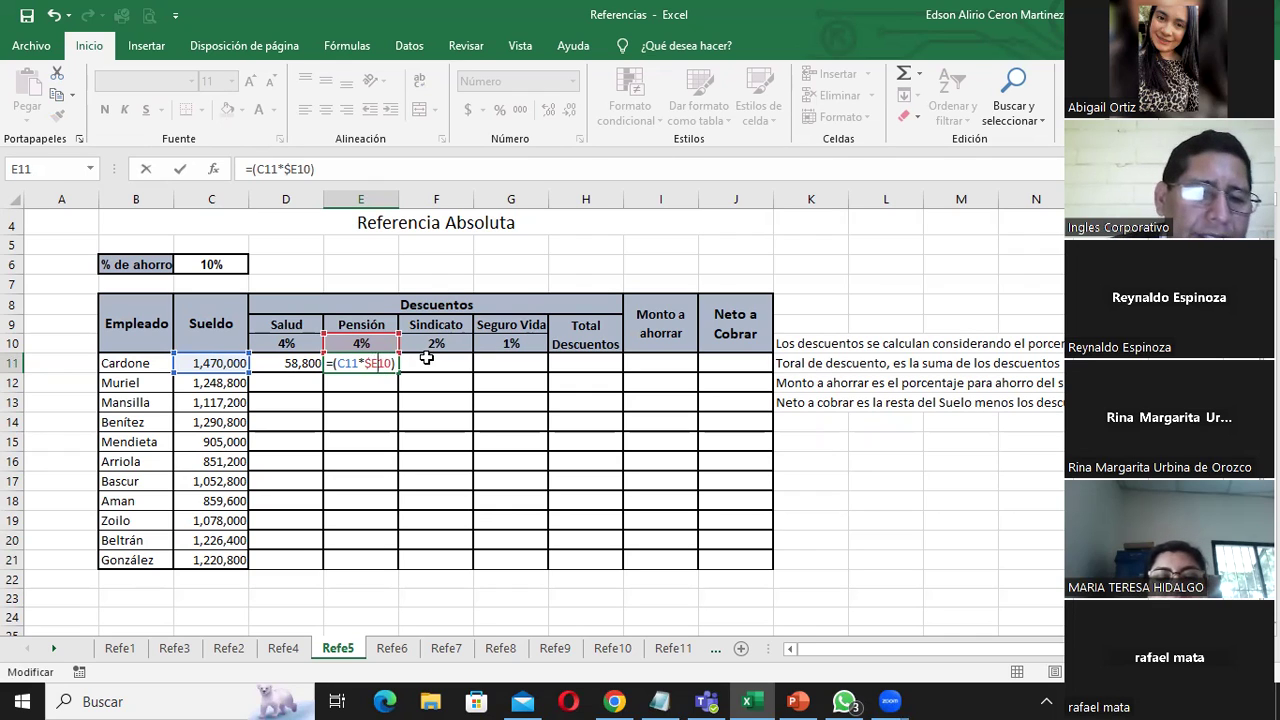
type("$")
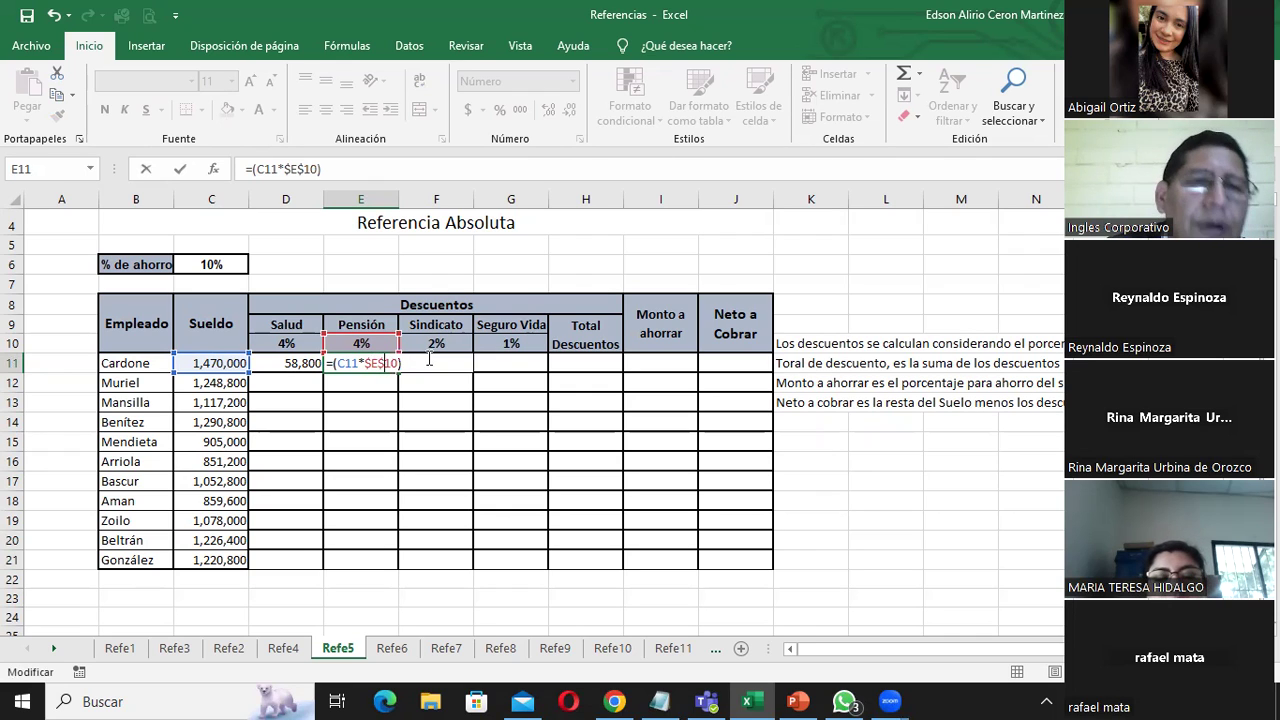
key("Return")
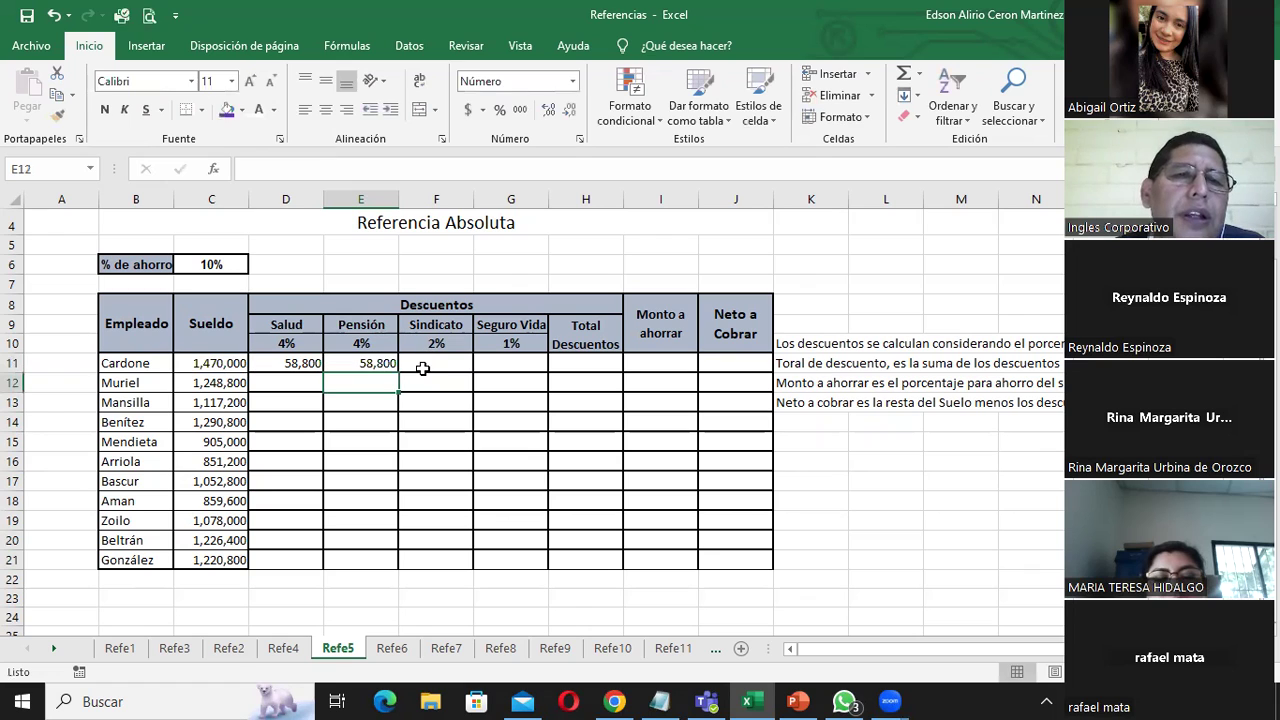
Calculate the first employee's Sindicato discount in F11 with =(C11*$F$10), locking the percentage cell as an absolute reference
left_click(432, 358)
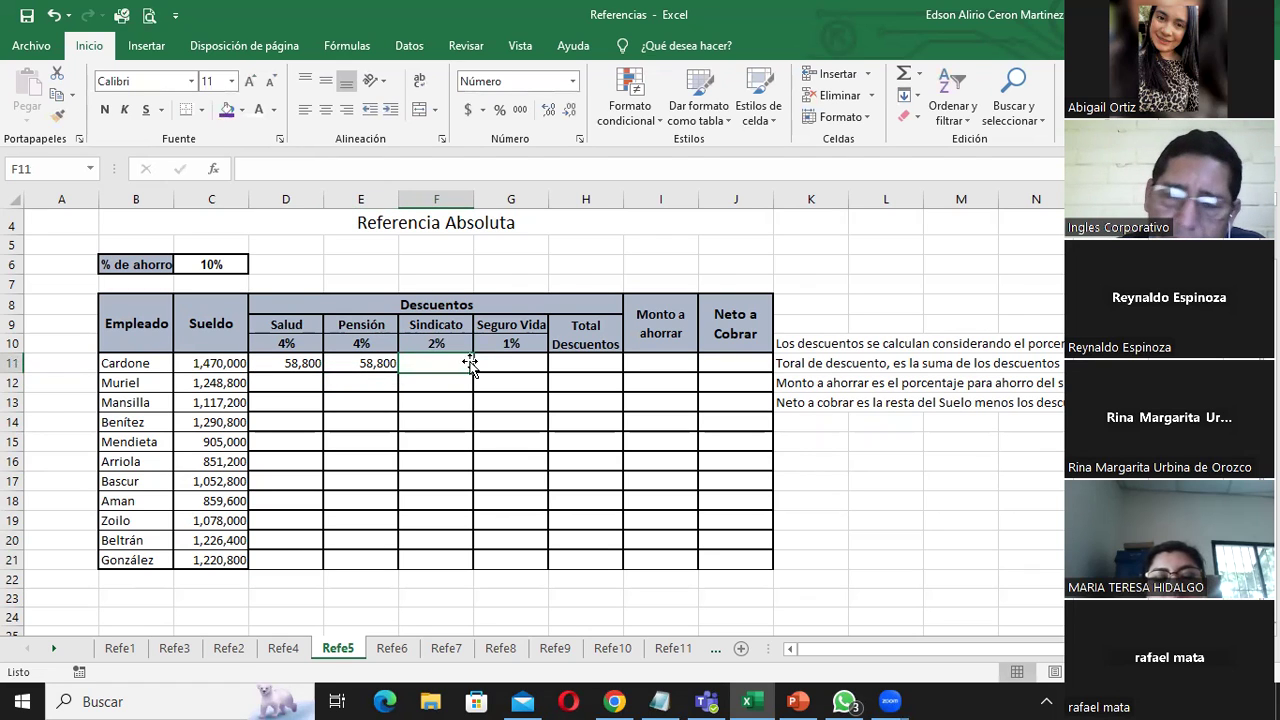
type("=")
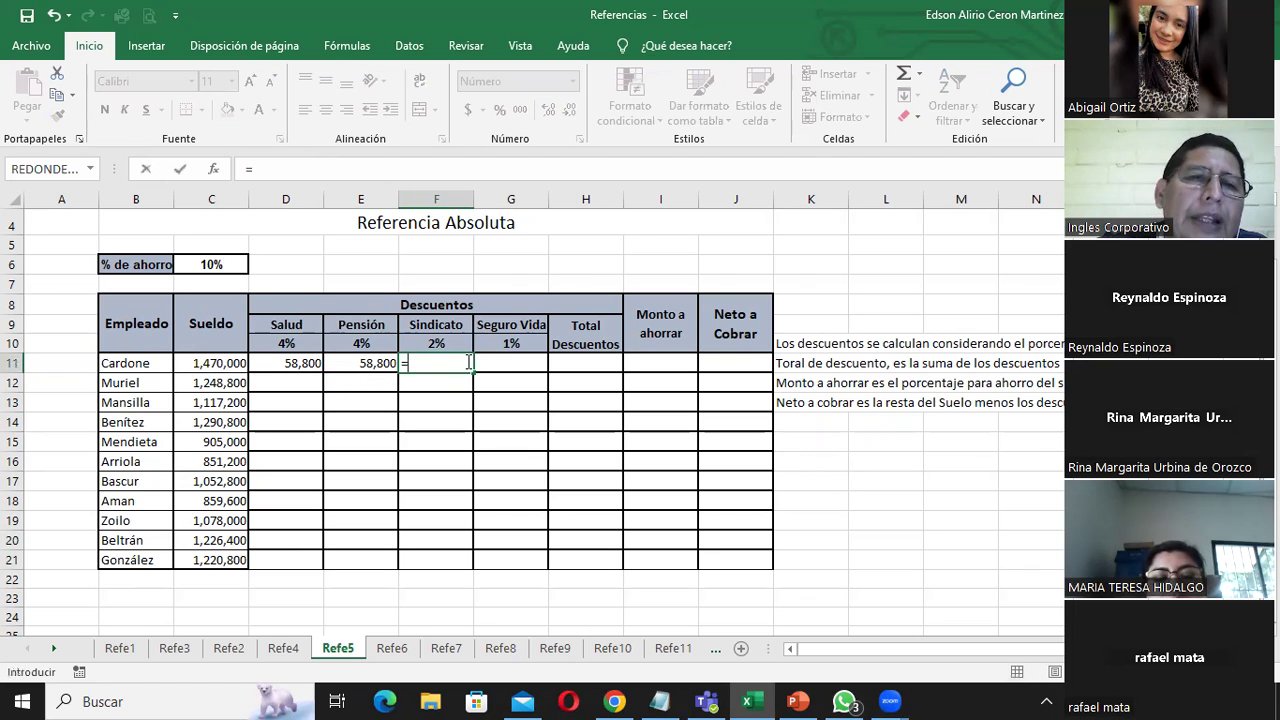
type("(")
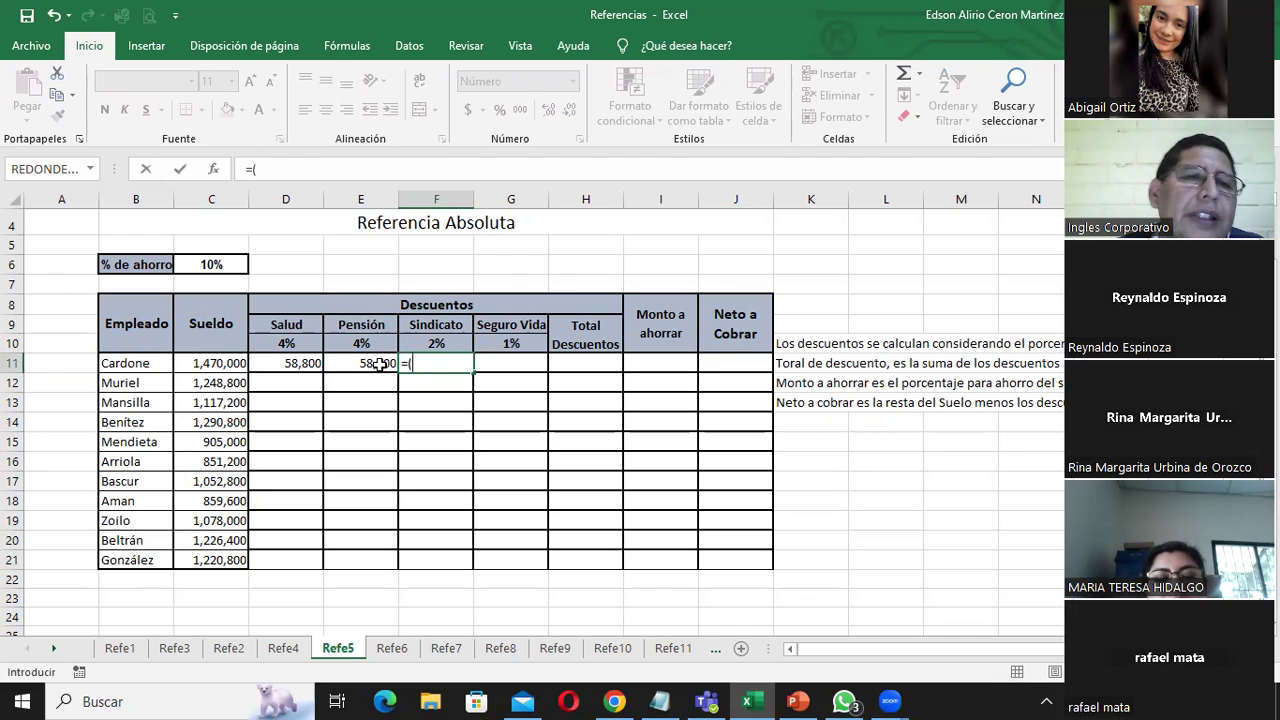
left_click(214, 362)
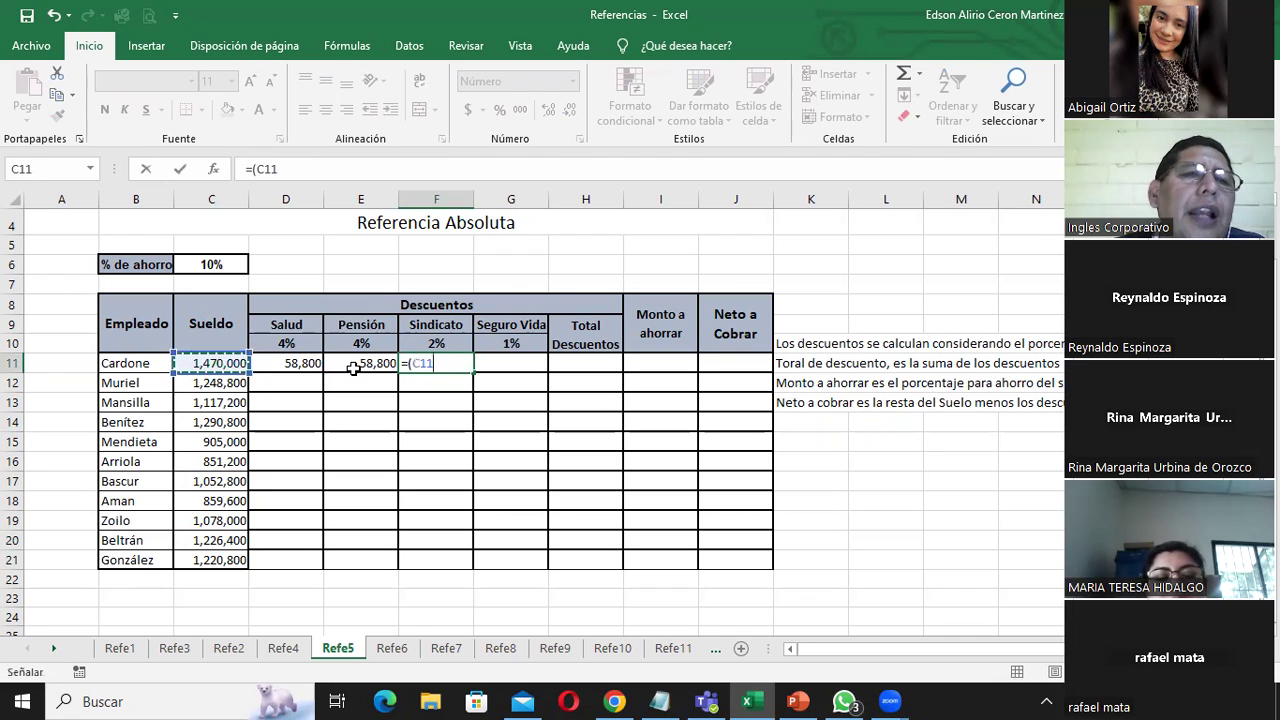
type("*")
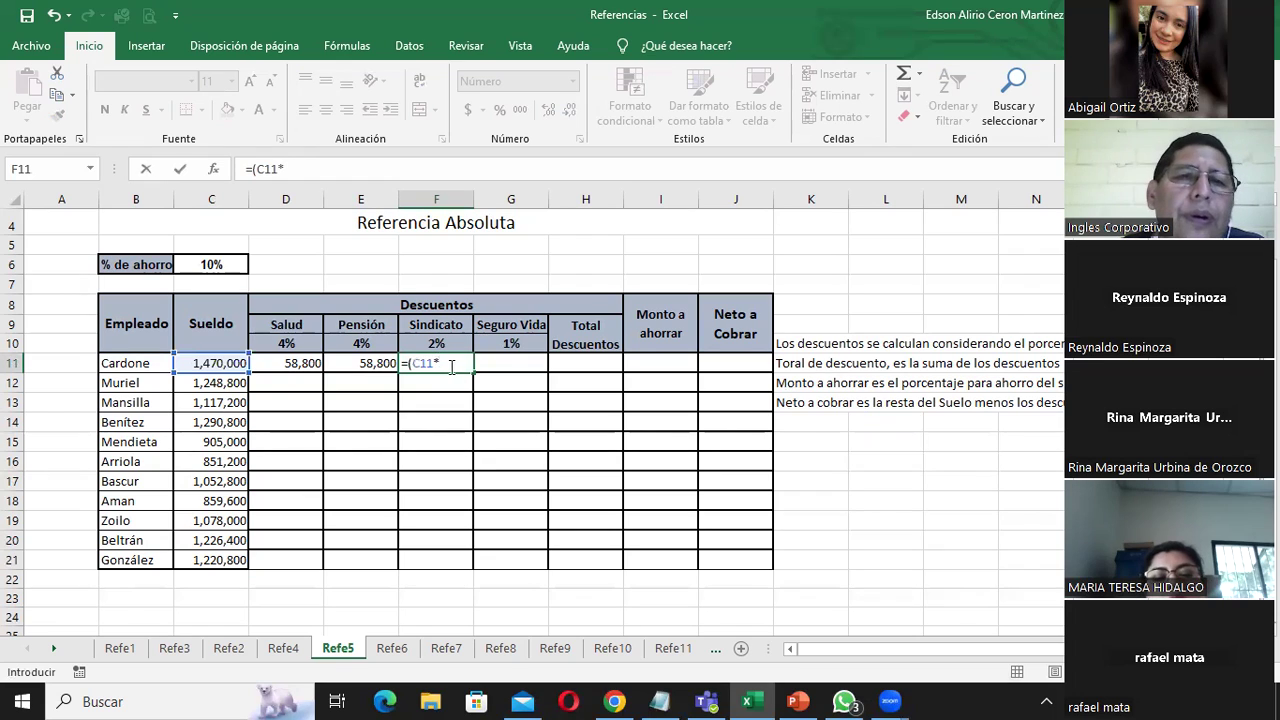
left_click(449, 345)
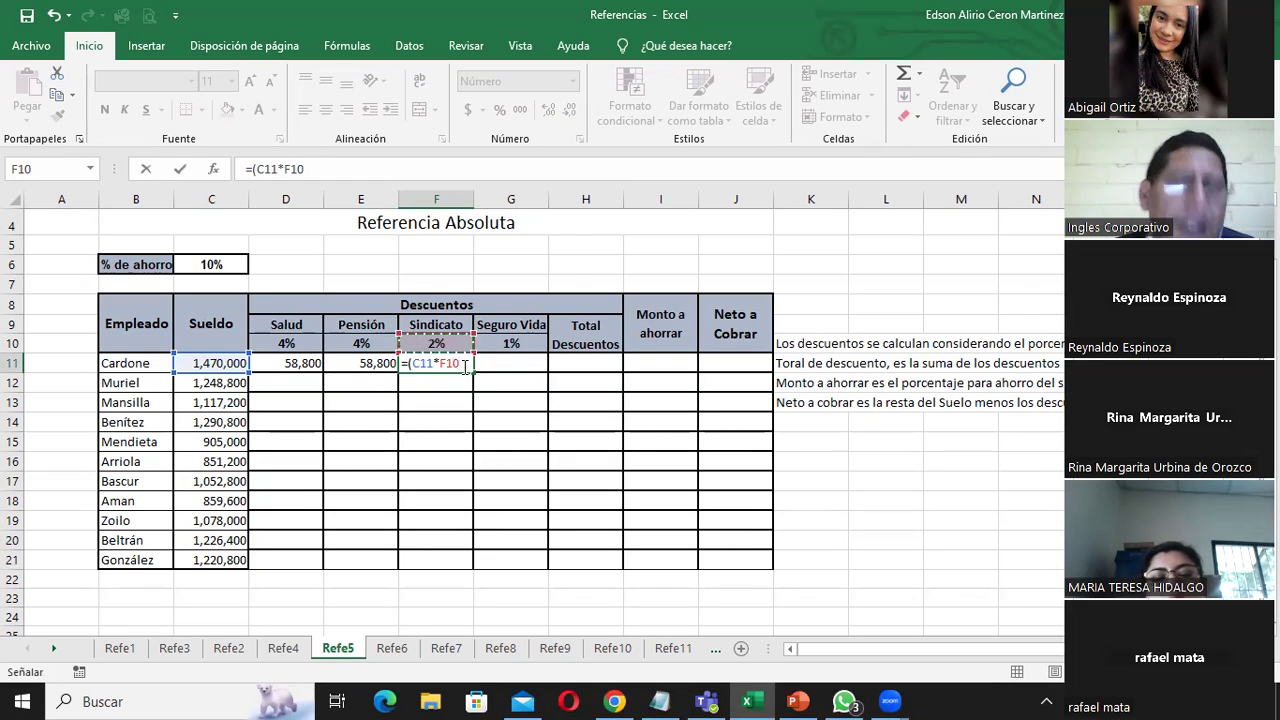
key("F4")
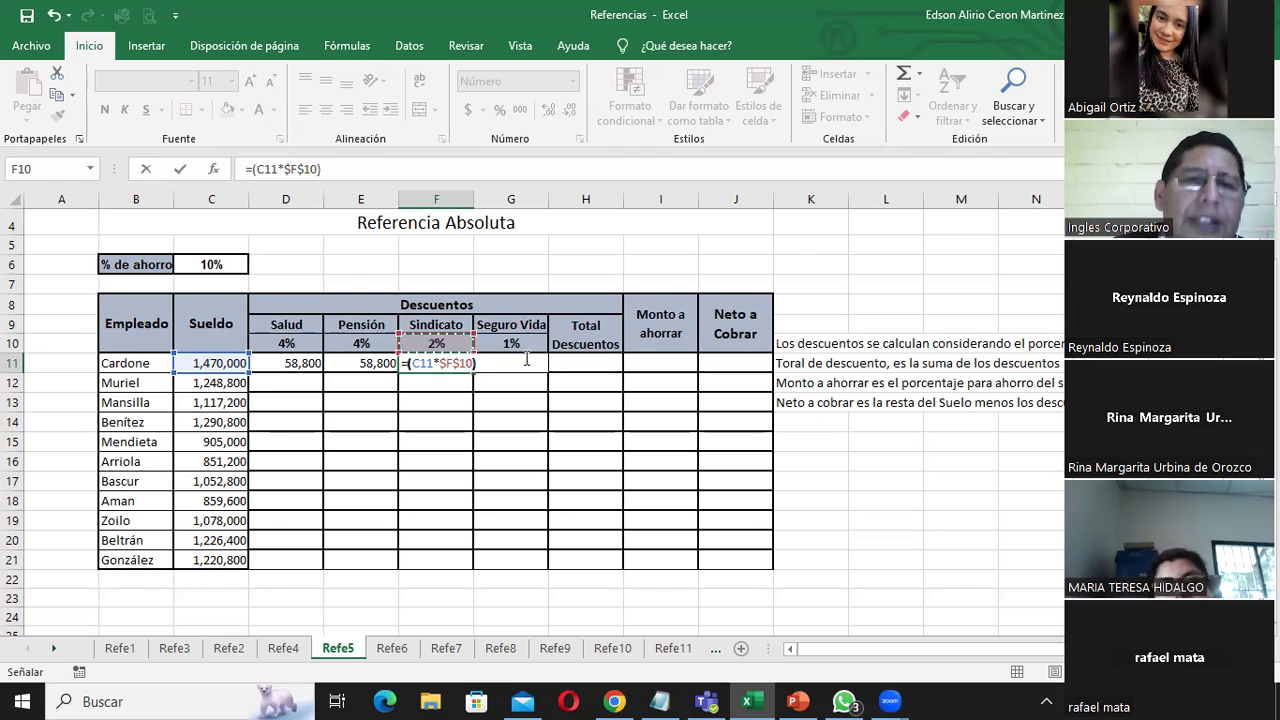
key("Return")
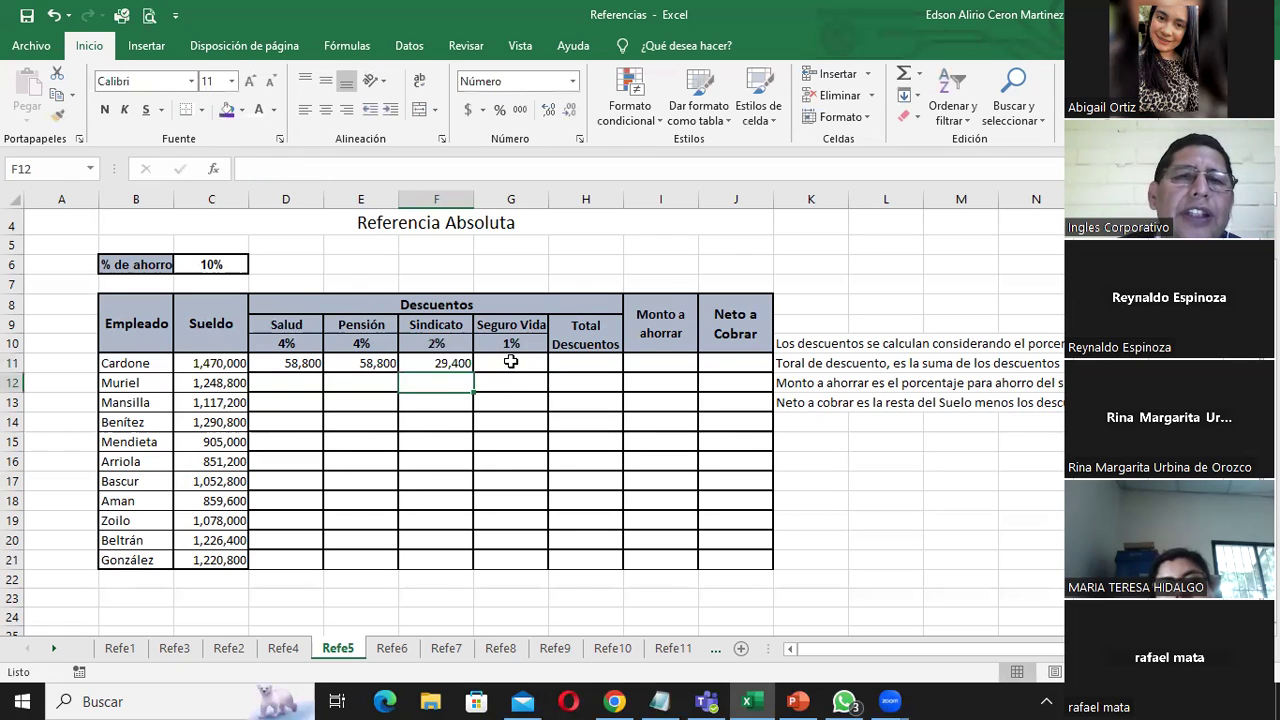
Calculate the first employee's Seguro Vida discount in G11 with =(C11*$G$10), locking the percentage cell as an absolute reference
left_click(511, 361)
type("=")
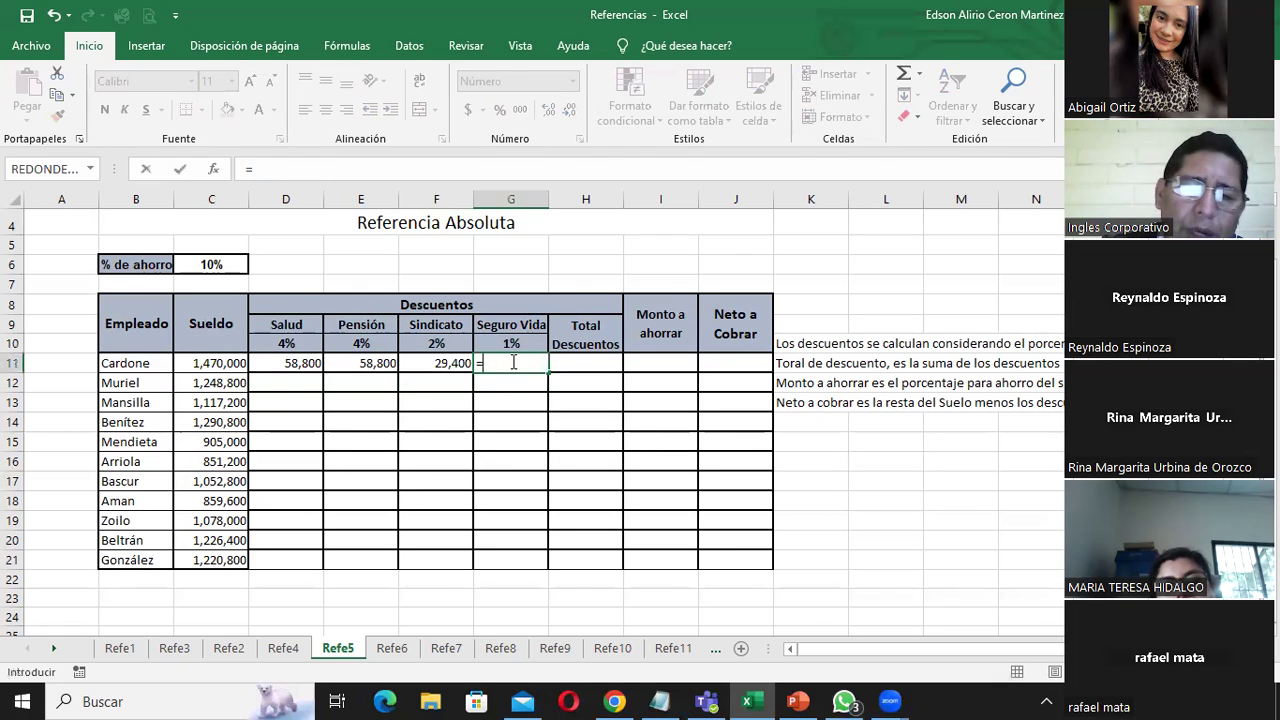
type("(")
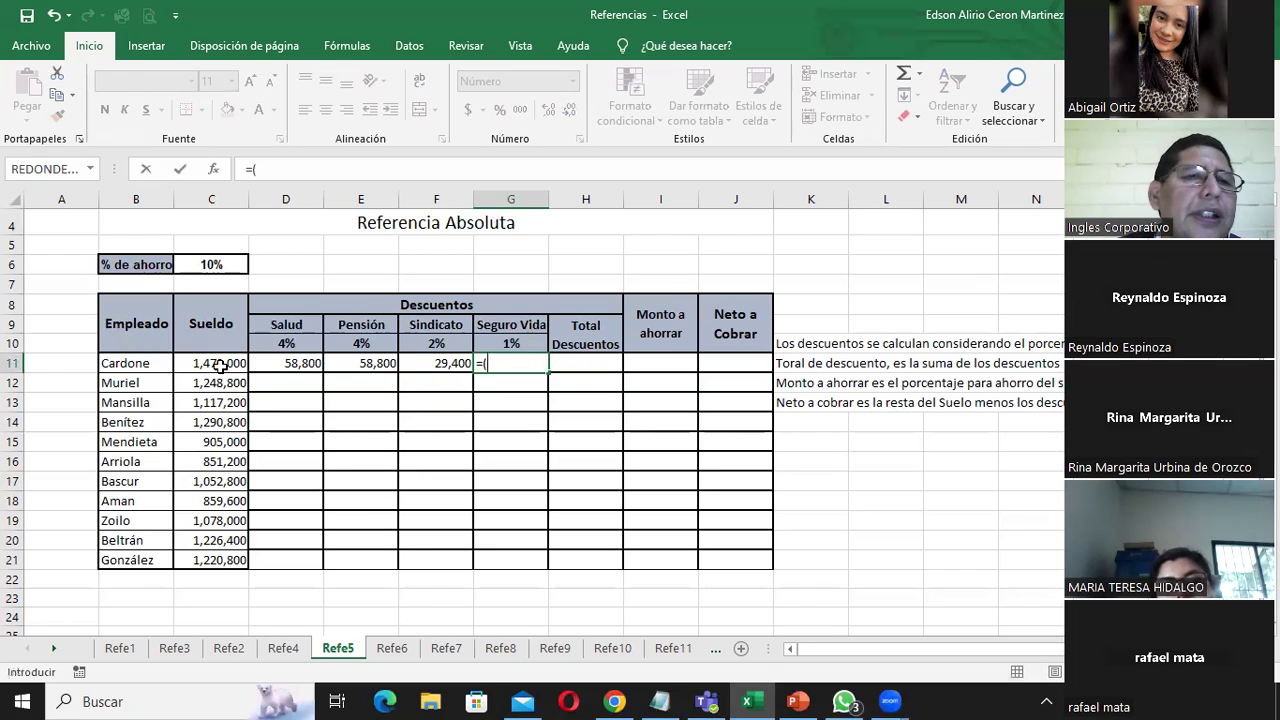
left_click(219, 366)
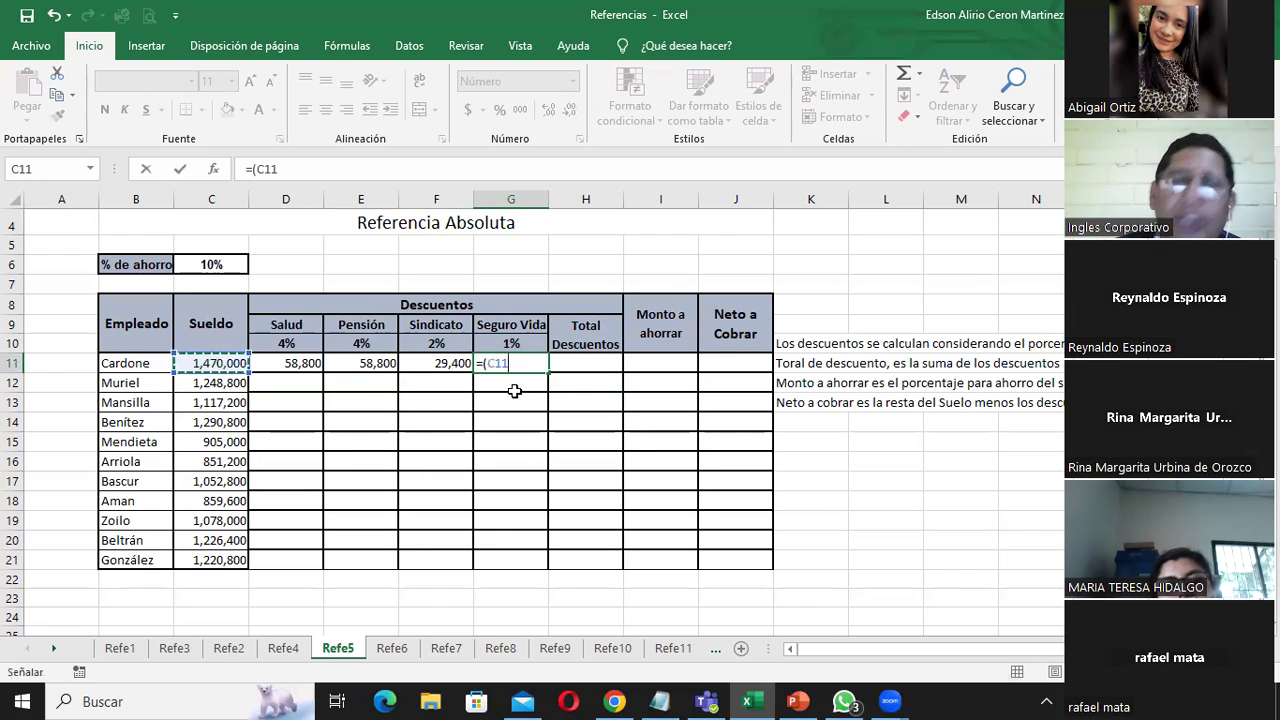
type("*")
left_click(511, 344)
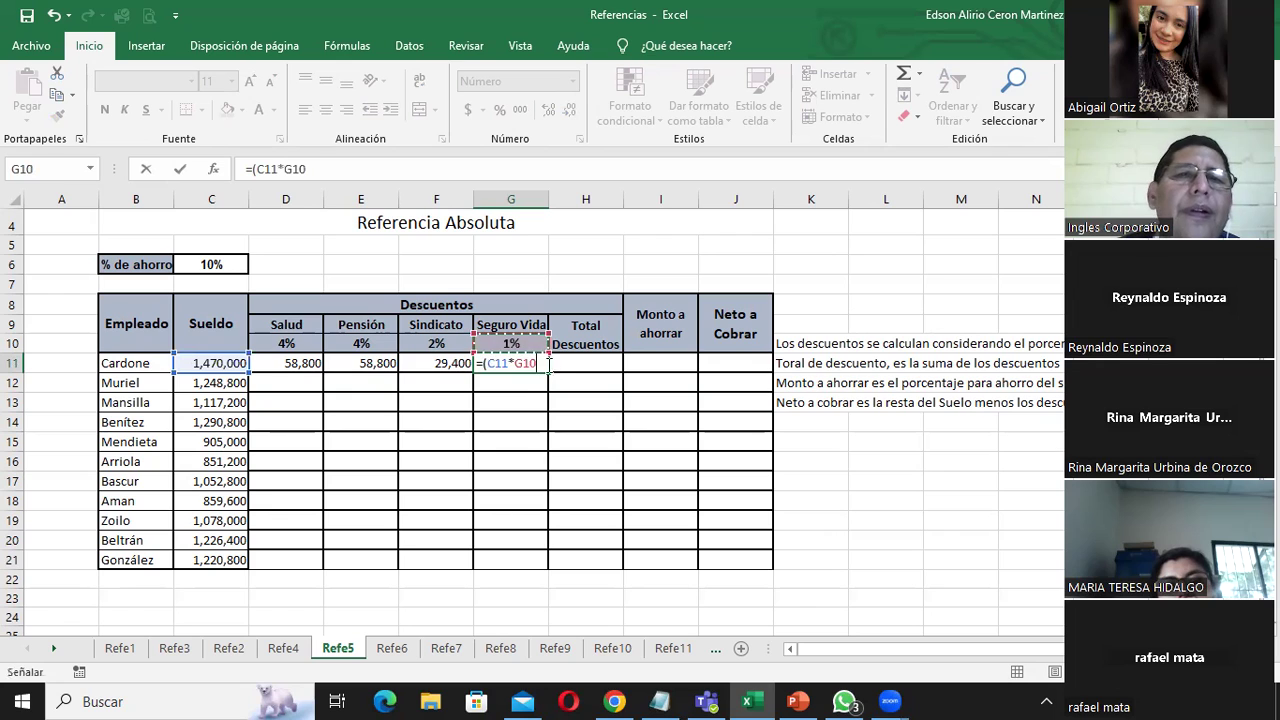
left_click(535, 363)
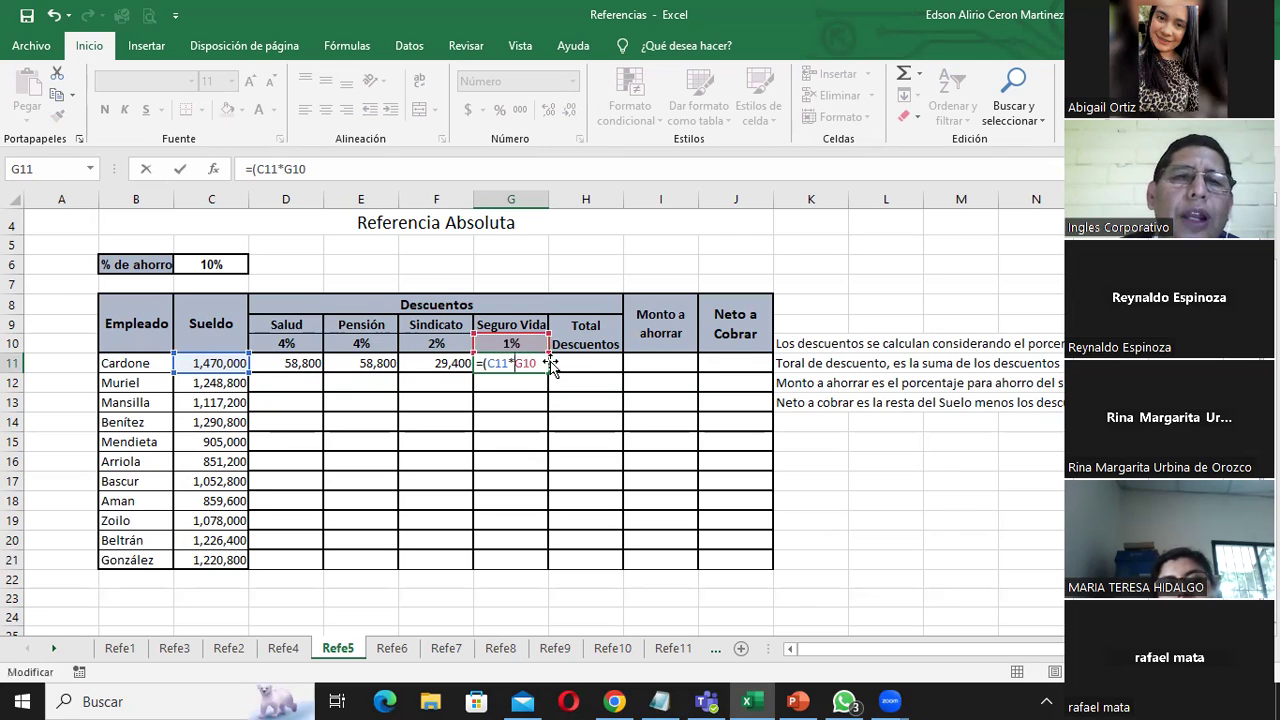
type("$G")
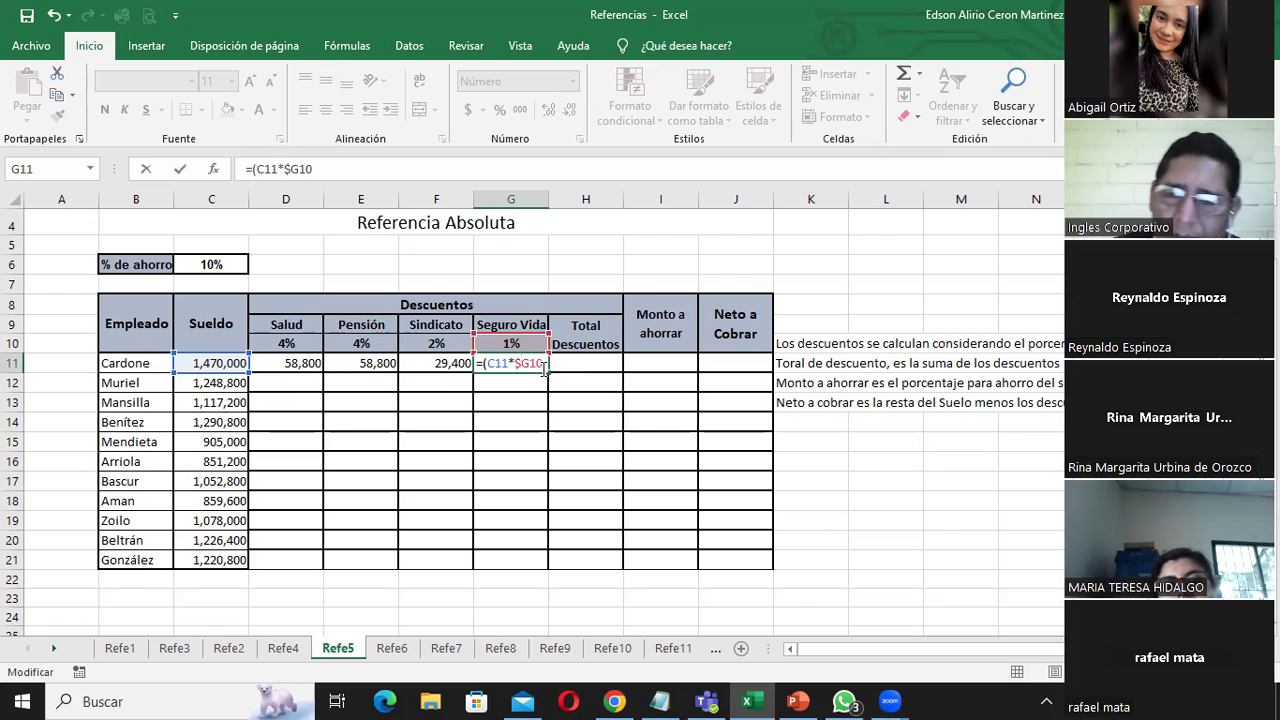
type("$10")
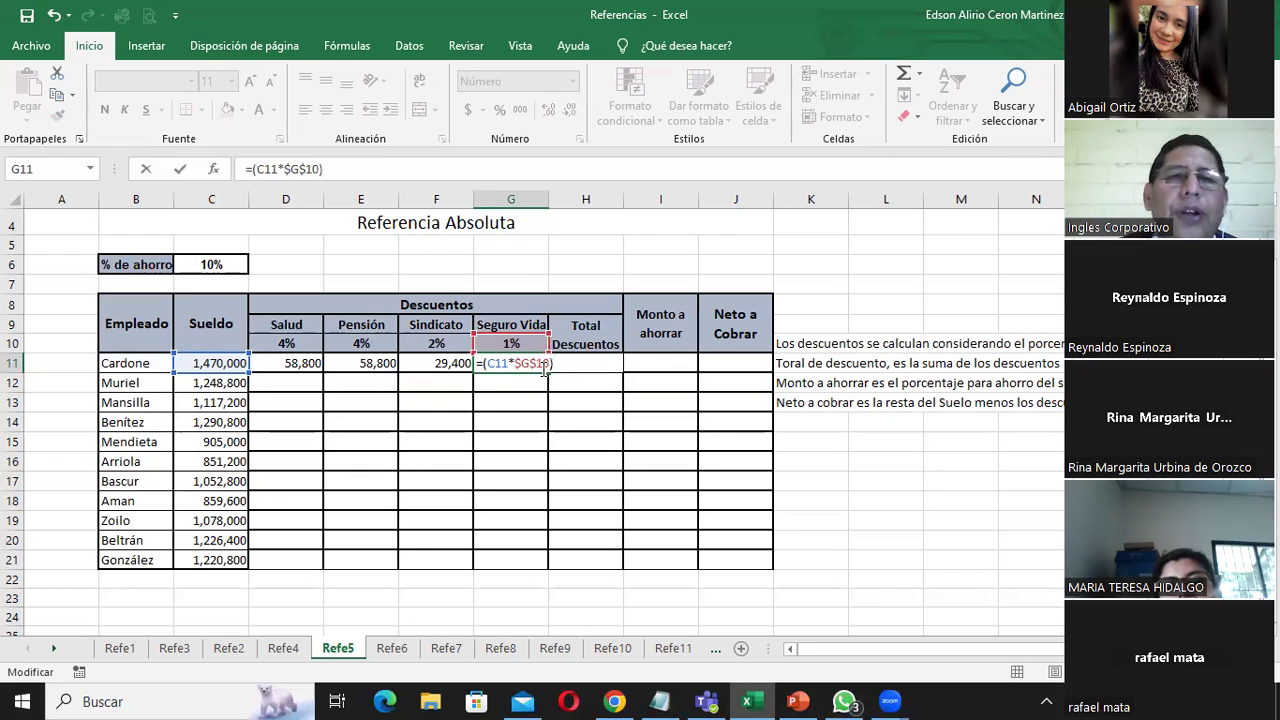
key("Return")
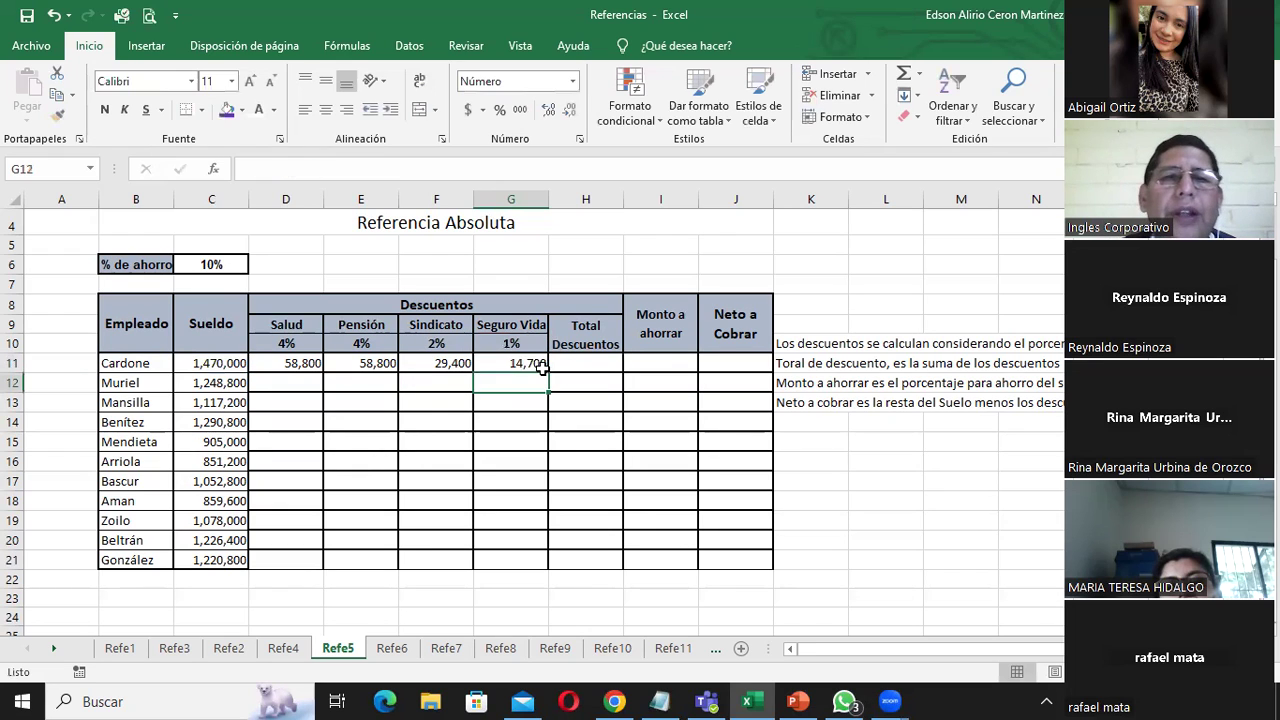
Total the first employee's four discounts in H11 with =SUMA(D11:G11), leaving the salary out of the range
left_click(574, 360)
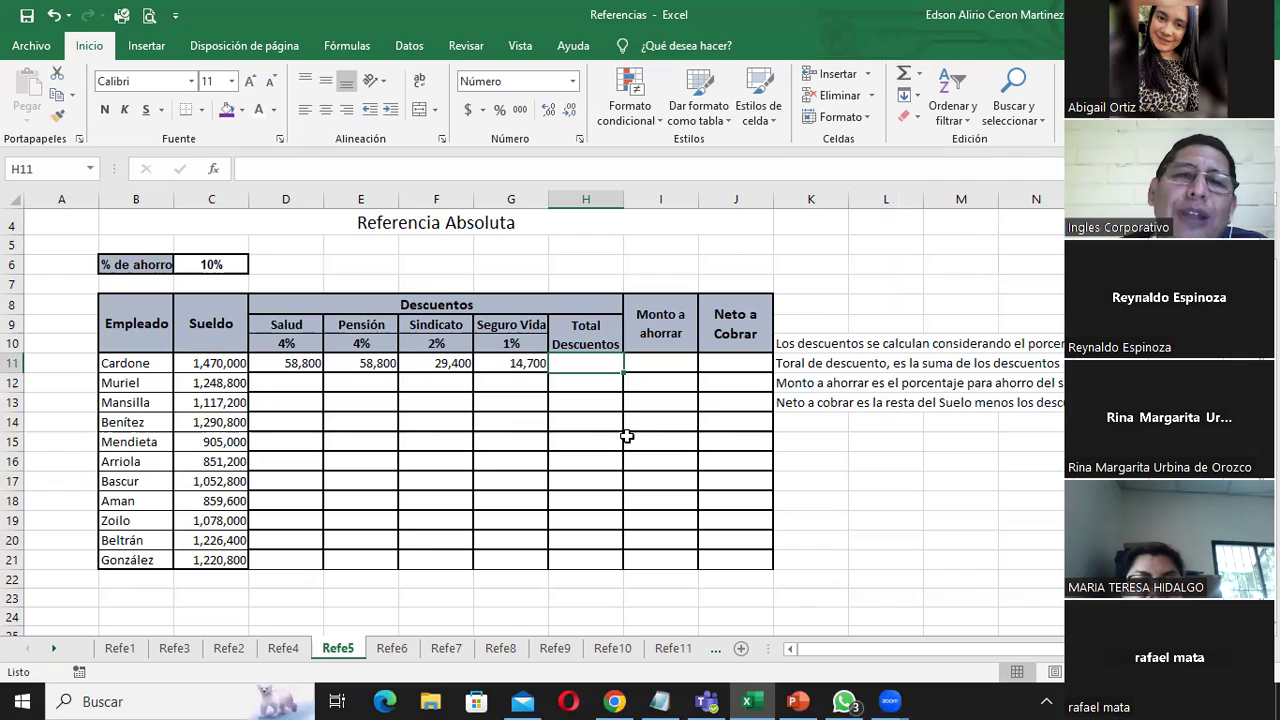
left_click(903, 75)
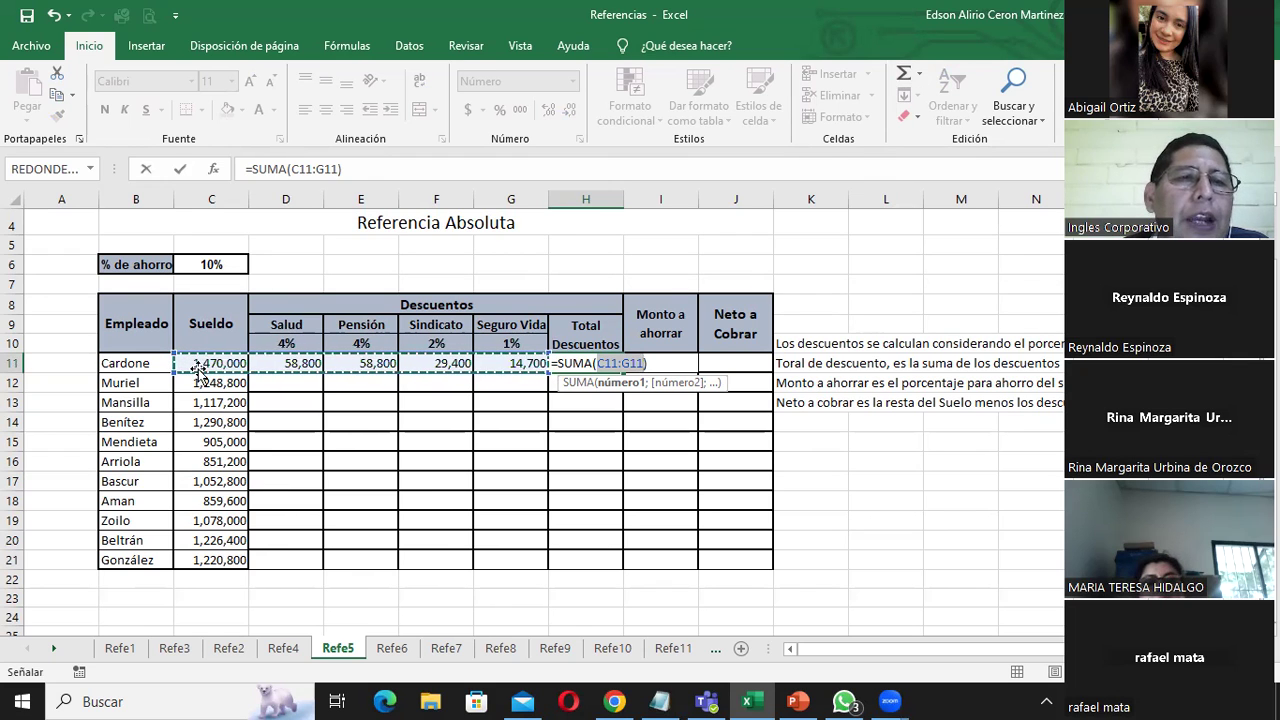
left_click(280, 365)
left_click_drag(343, 368, 493, 365)
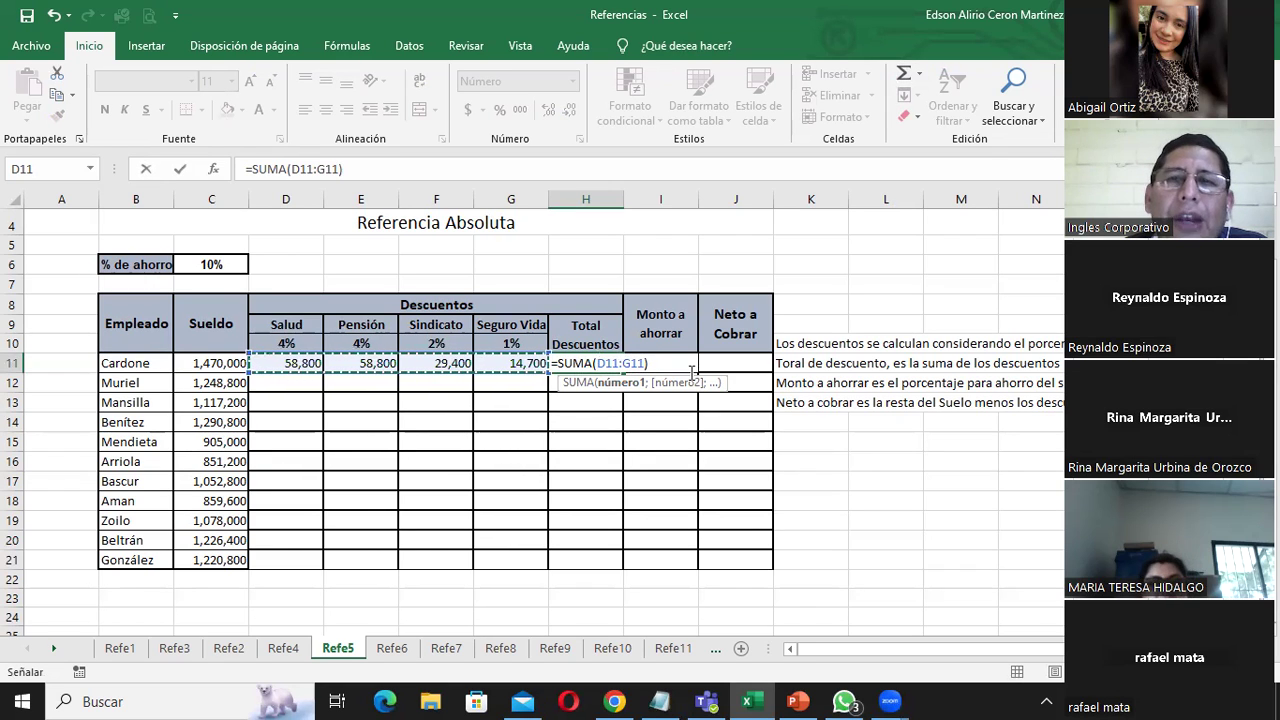
key("Return")
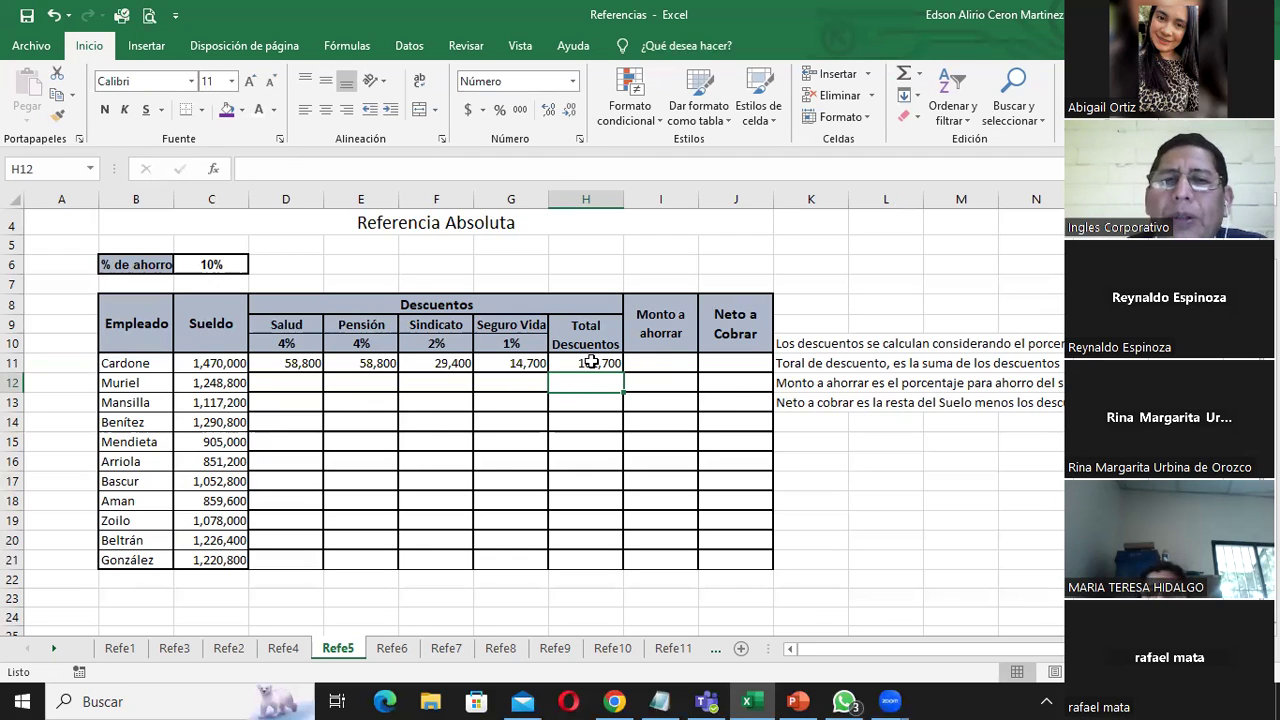
Calculate the first employee's Monto a ahorrar in I11 with =(C11*$C$6), locking the savings percentage as an absolute reference
left_click(660, 363)
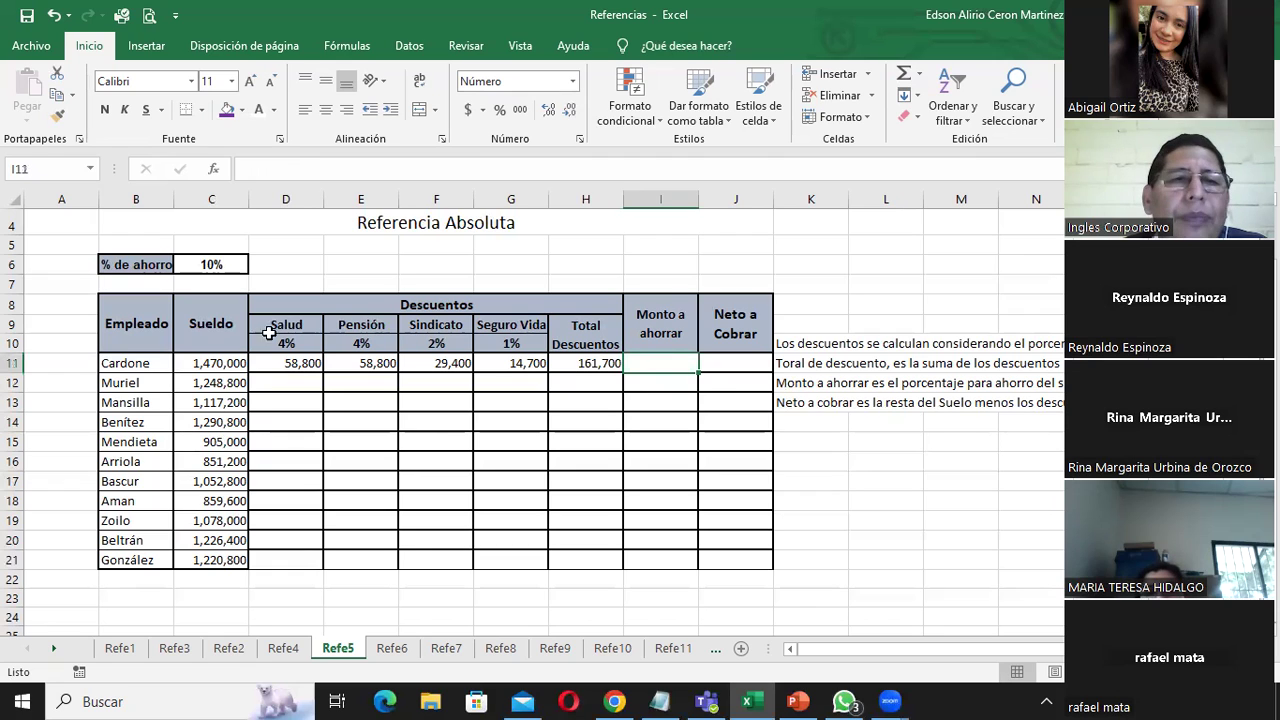
left_click(221, 363)
left_click(214, 264)
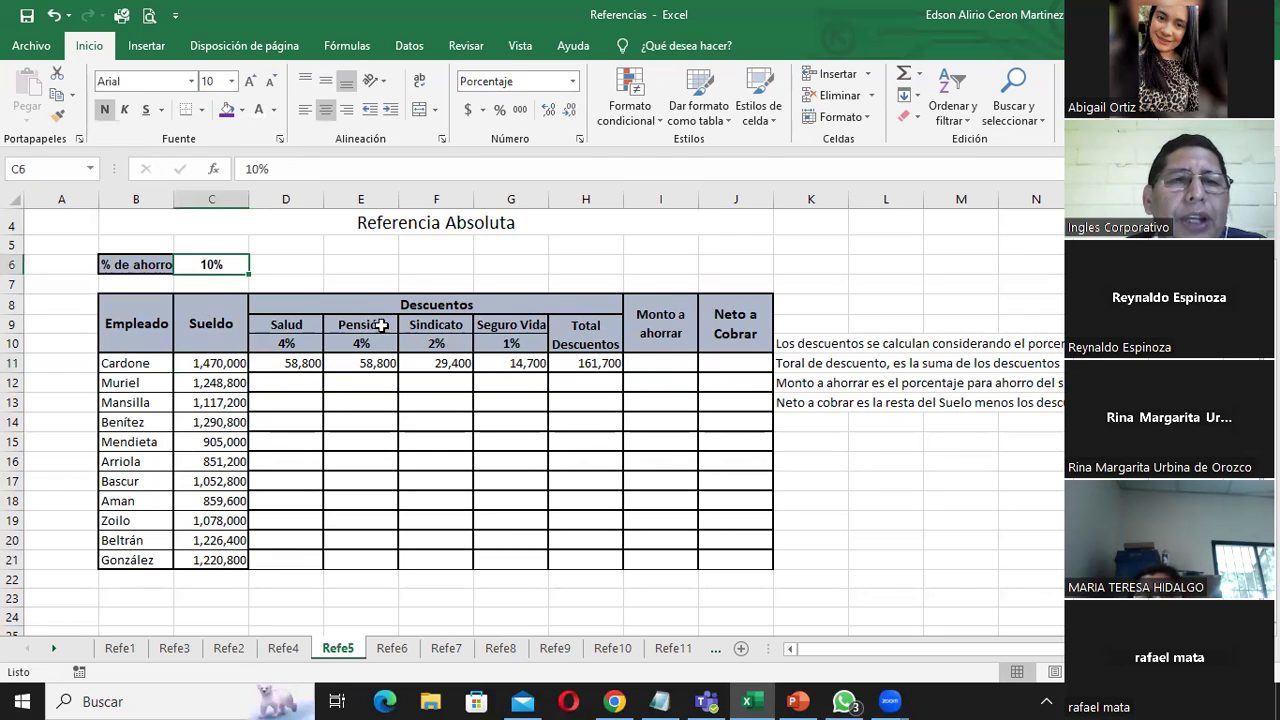
left_click(648, 366)
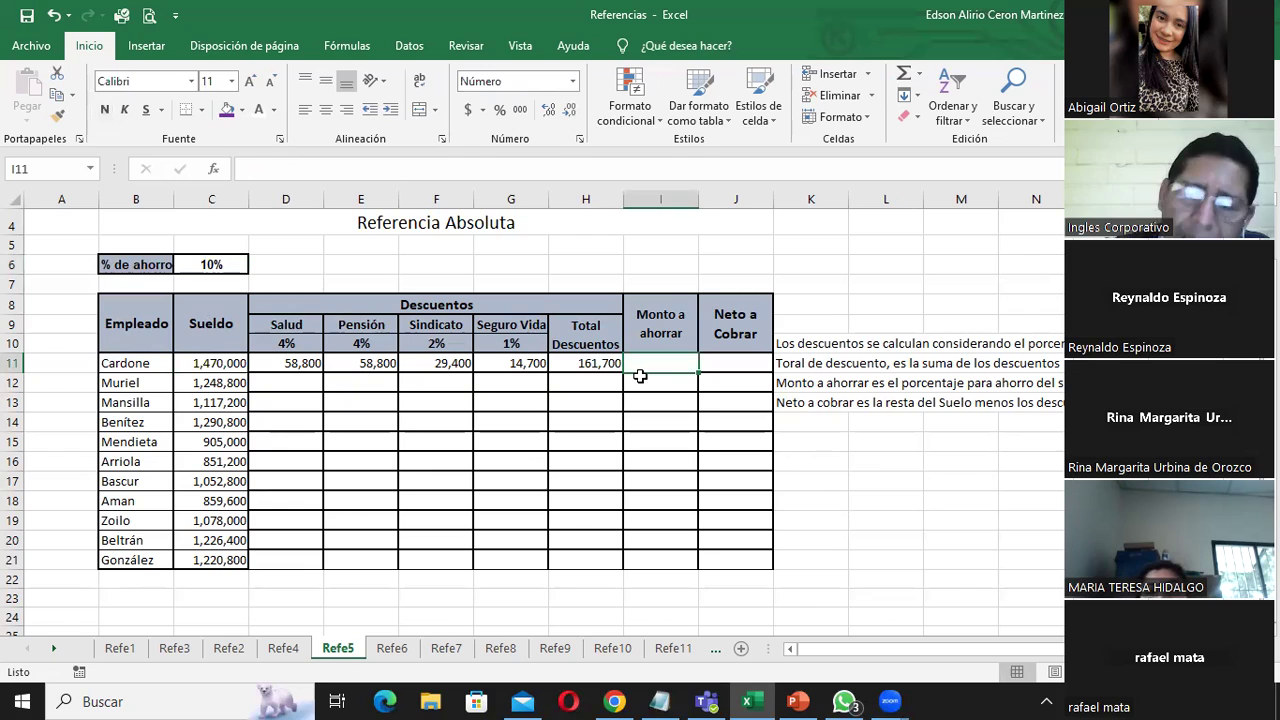
type("=(")
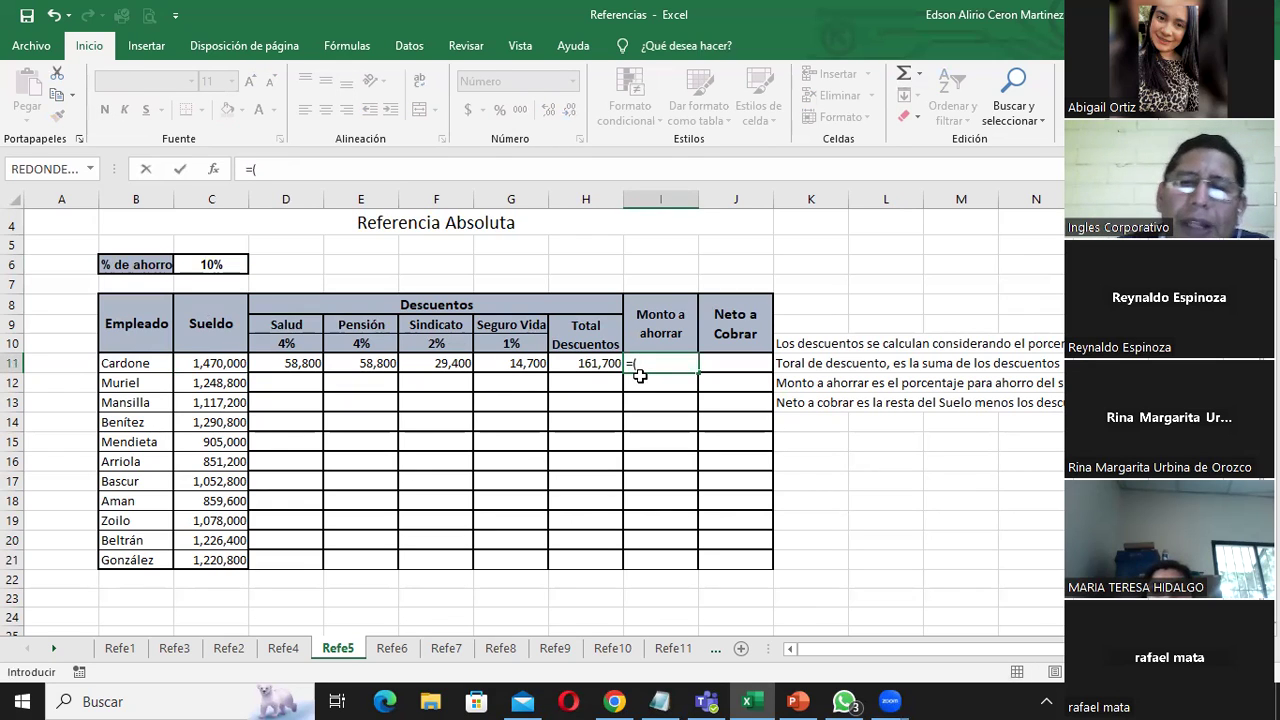
left_click(214, 360)
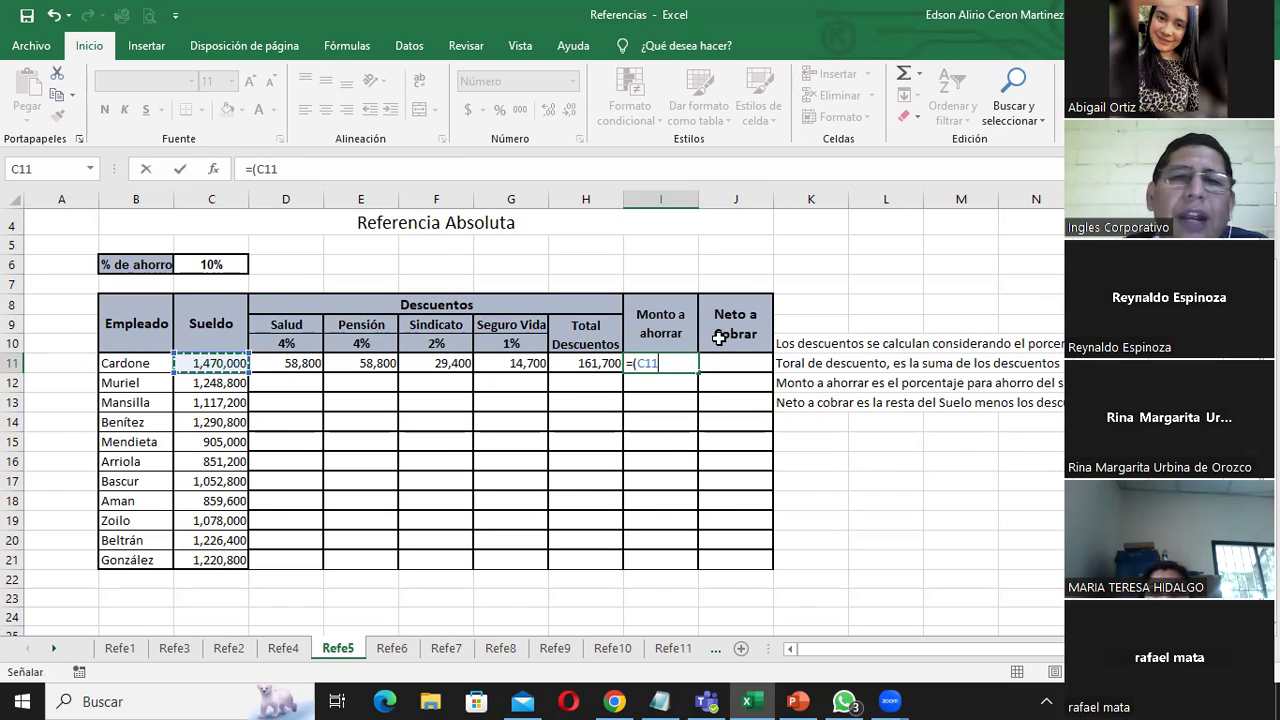
type("*")
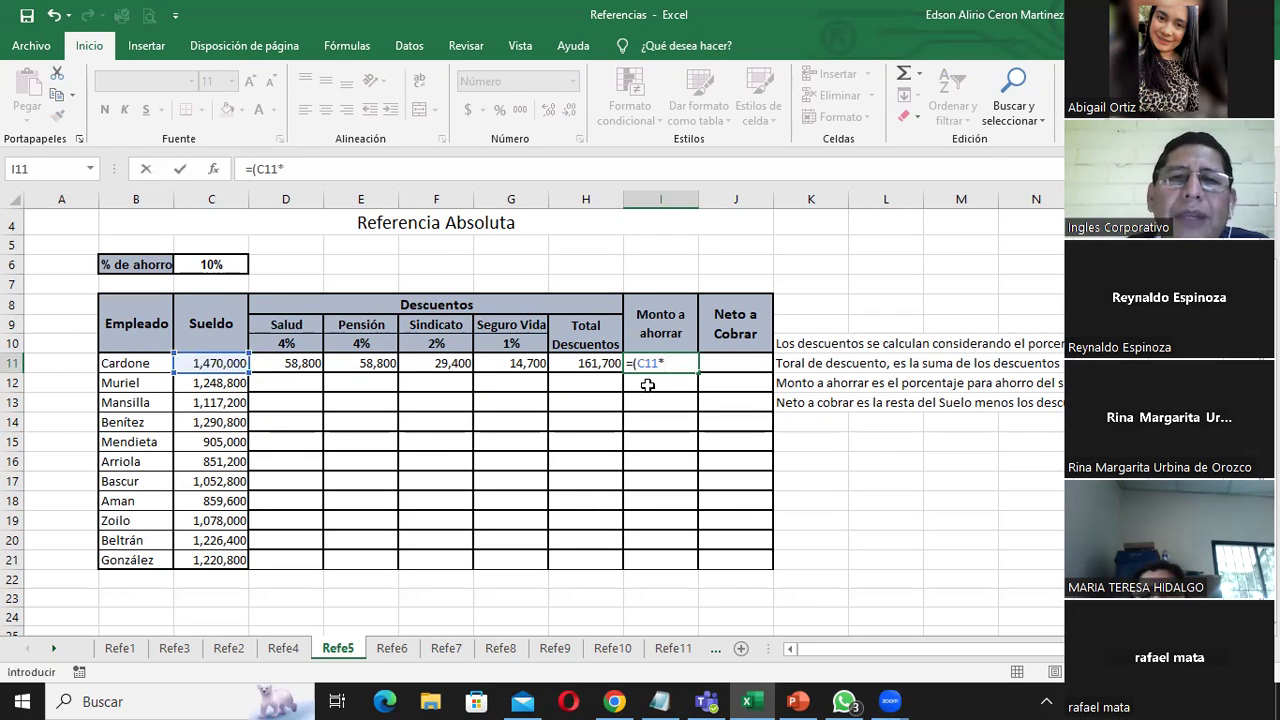
left_click(216, 262)
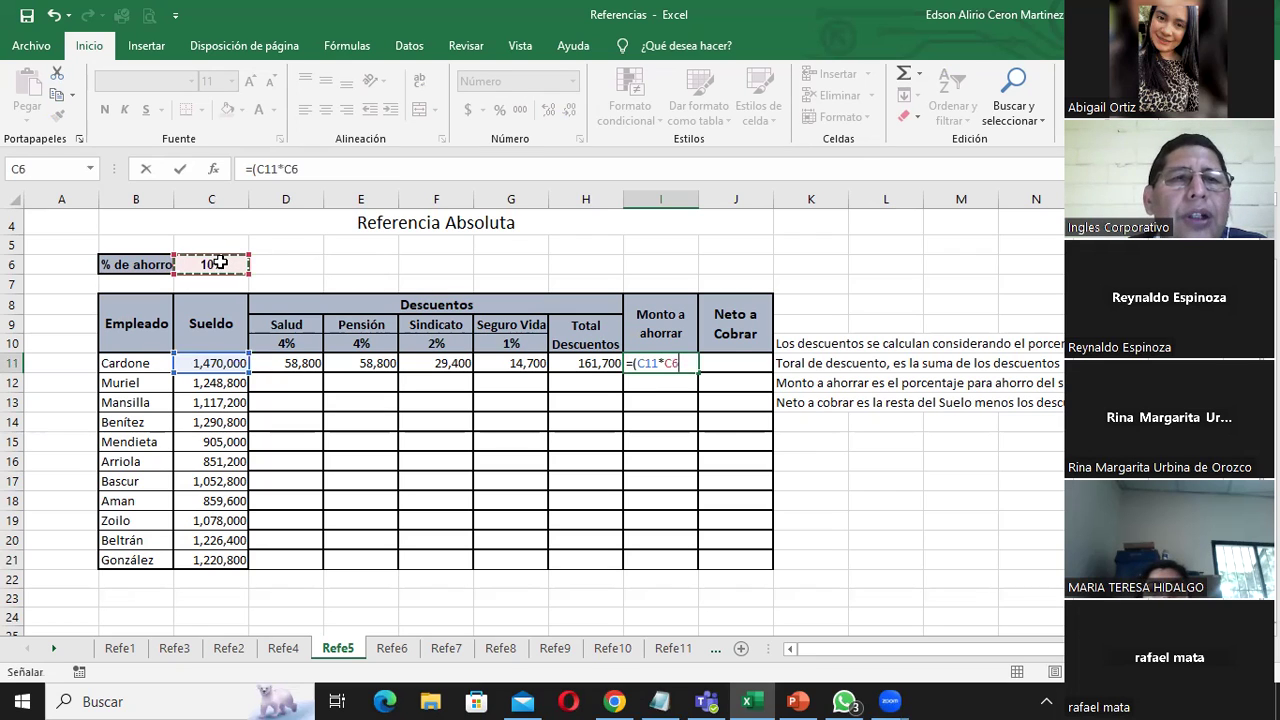
left_click(291, 169)
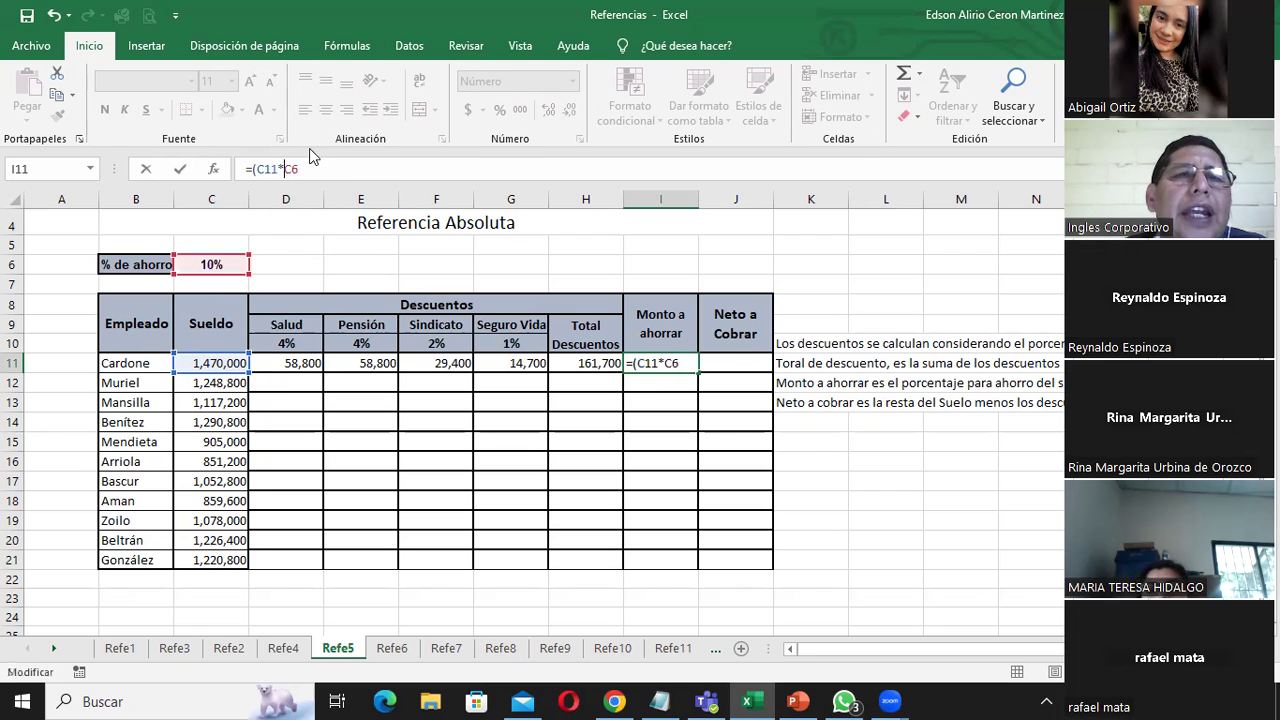
type("$C")
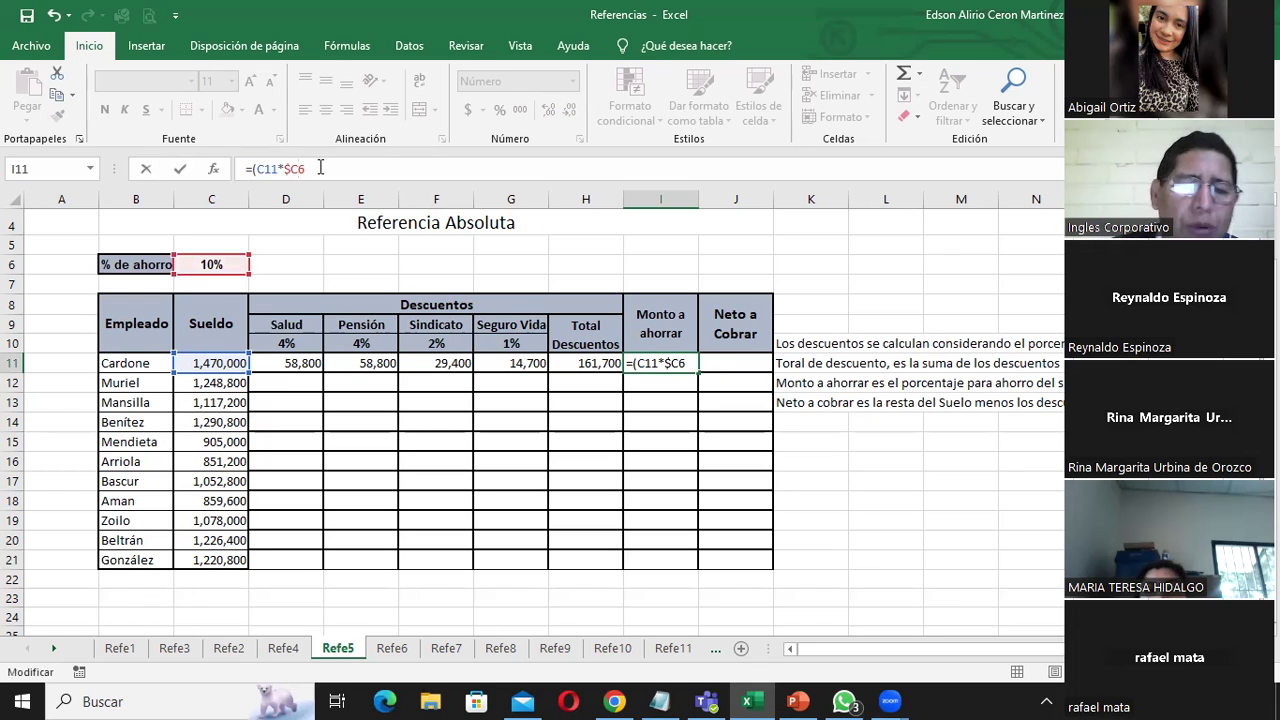
type("$6")
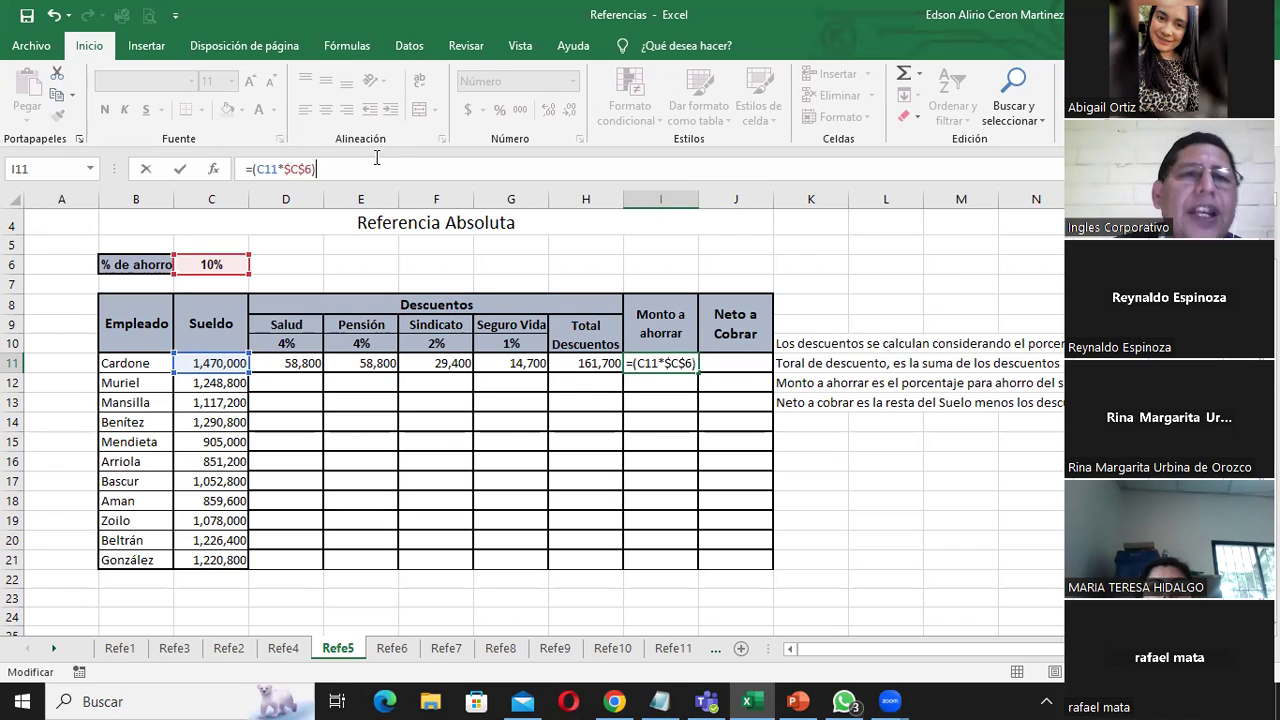
key("Return")
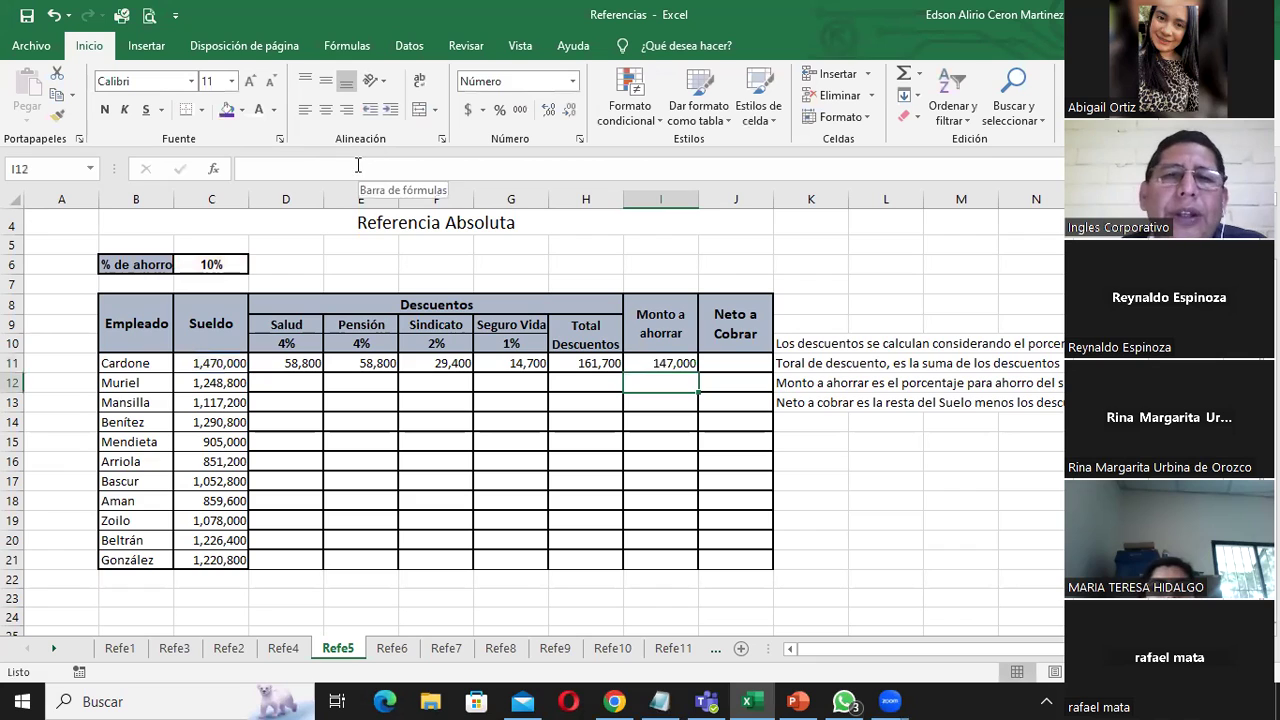
Calculate the first employee's Neto a Cobrar in J11 with =(C11-H11-I11), subtracting total discounts and savings from the salary
left_click(731, 367)
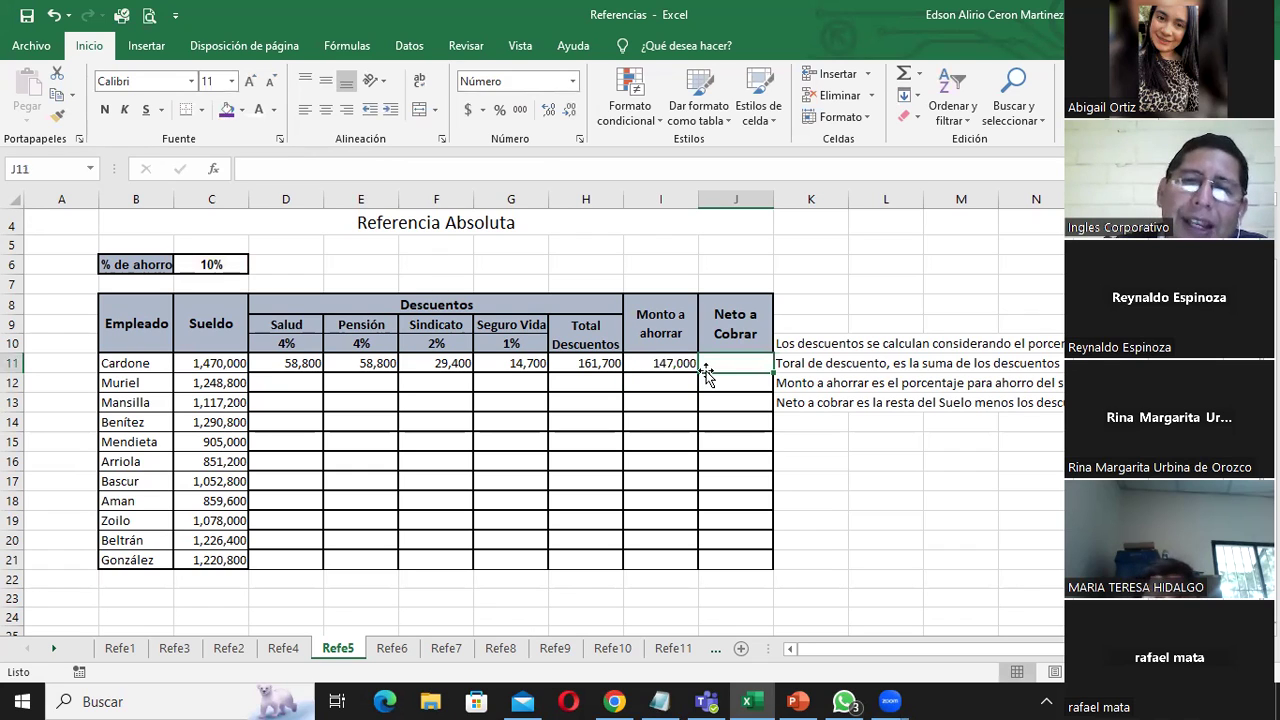
type("=(")
left_click(220, 364)
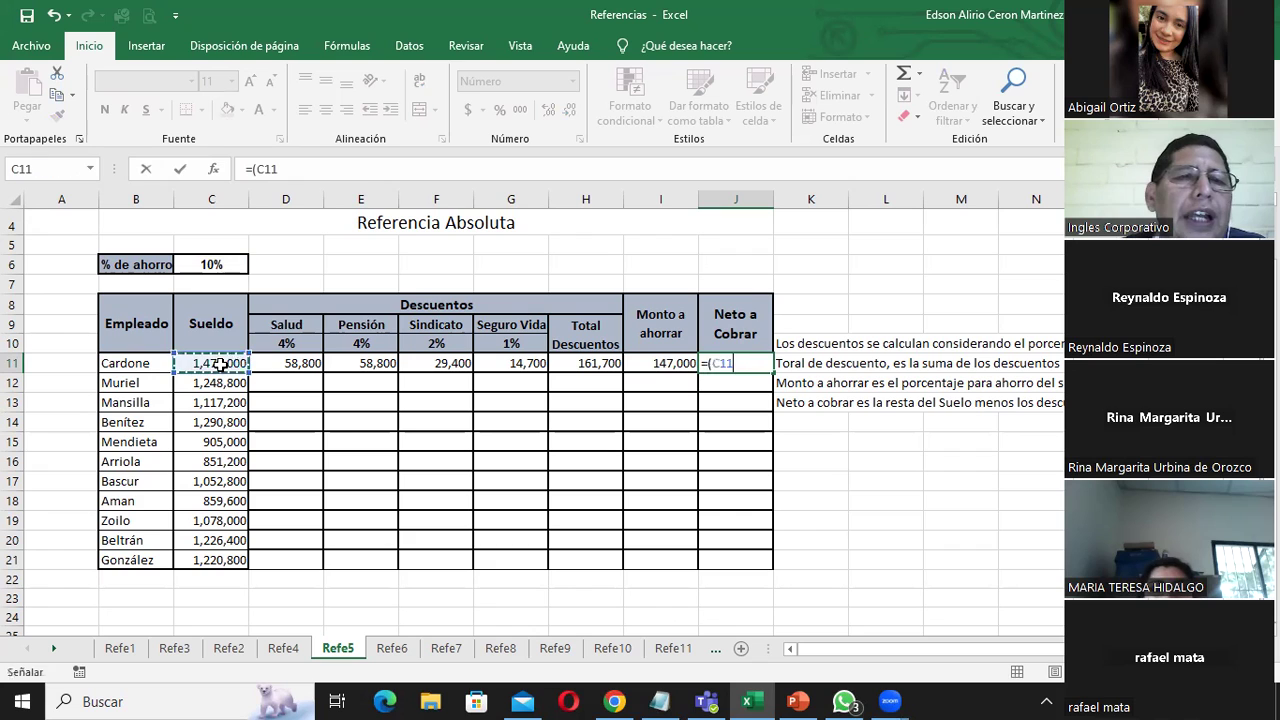
type("-")
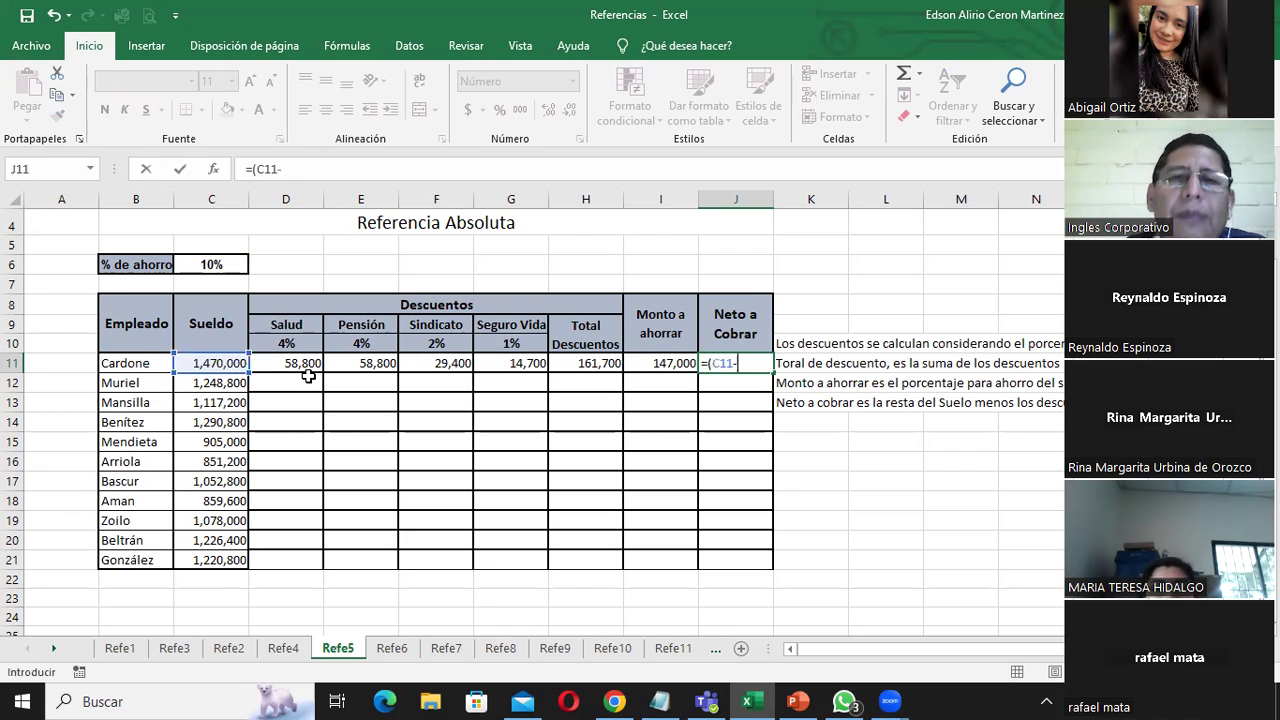
left_click(606, 362)
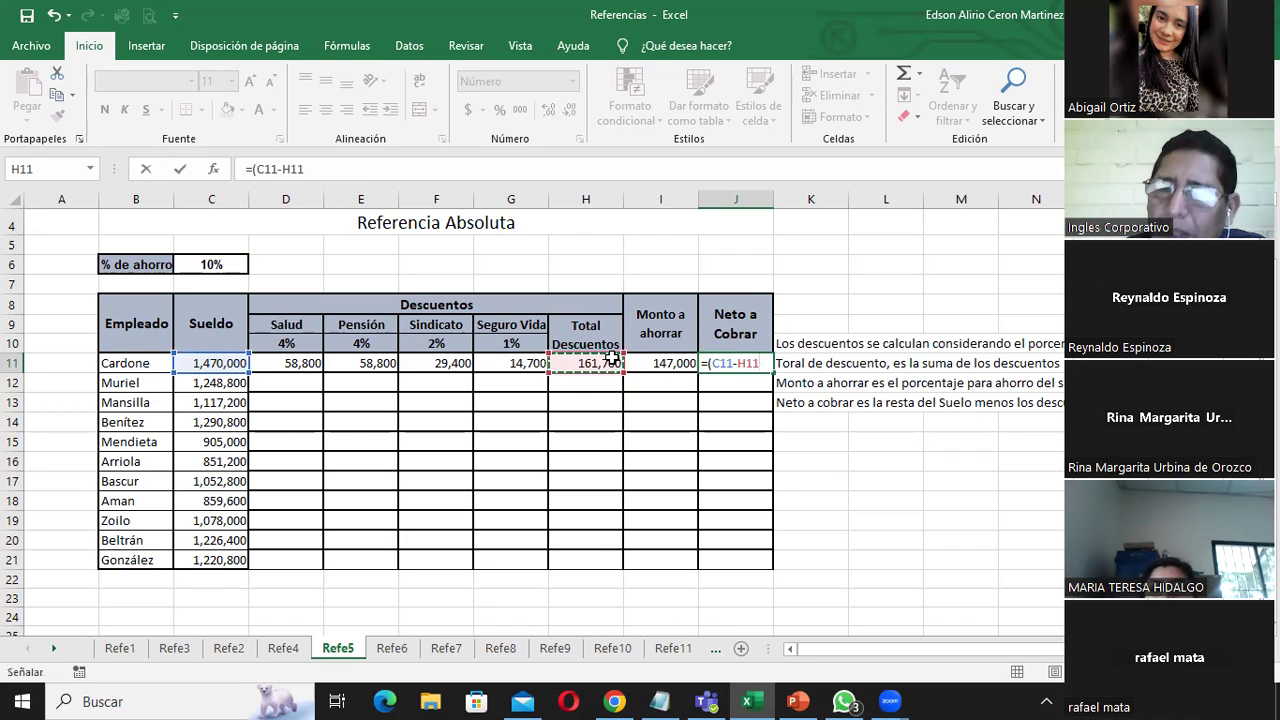
type("-")
left_click(658, 364)
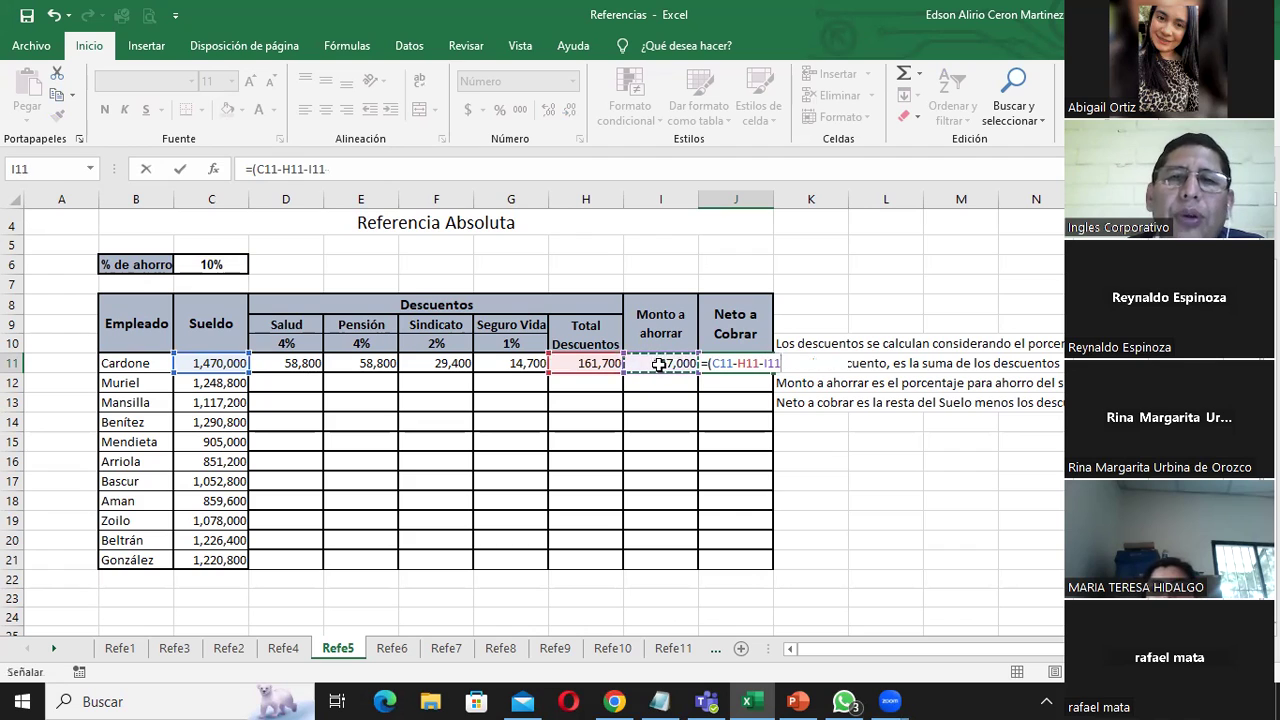
type(")")
key("Return")
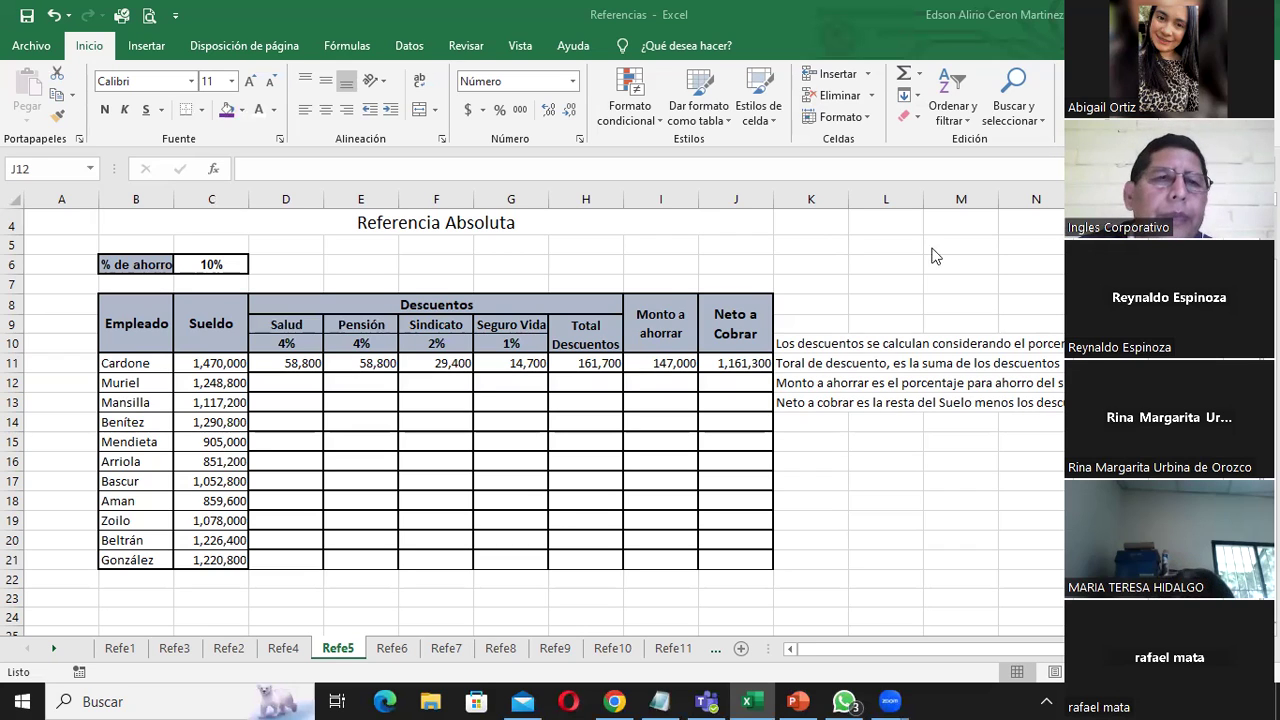
Fill the formulas in D11:J11 down through row 21 for the remaining employees and check the copied formulas across row 12
left_click_drag(305, 362, 777, 568)
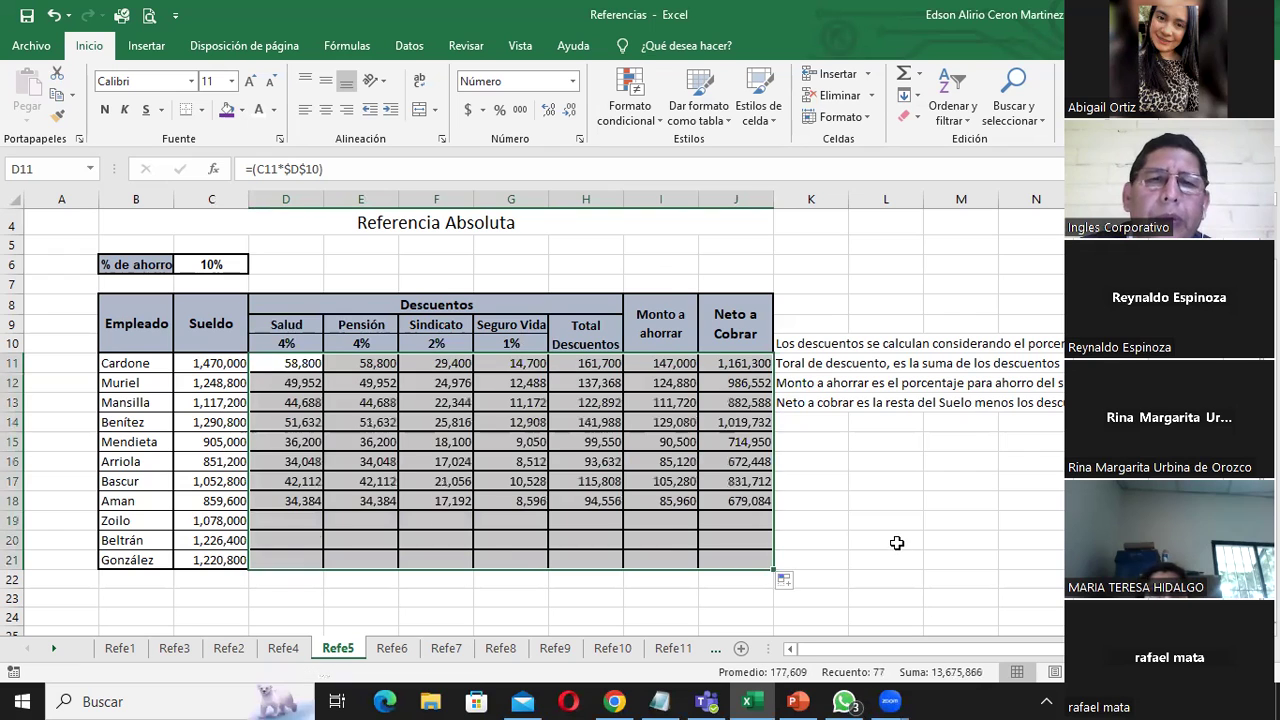
left_click(312, 382)
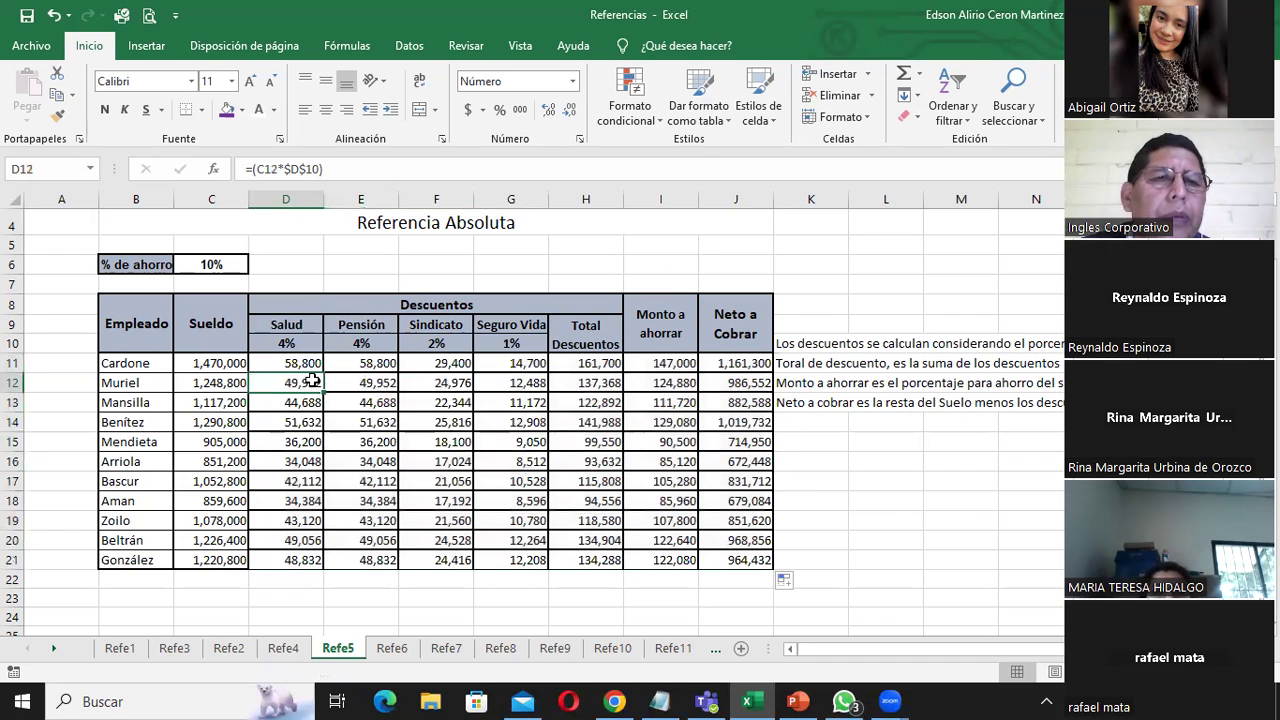
left_click(336, 382)
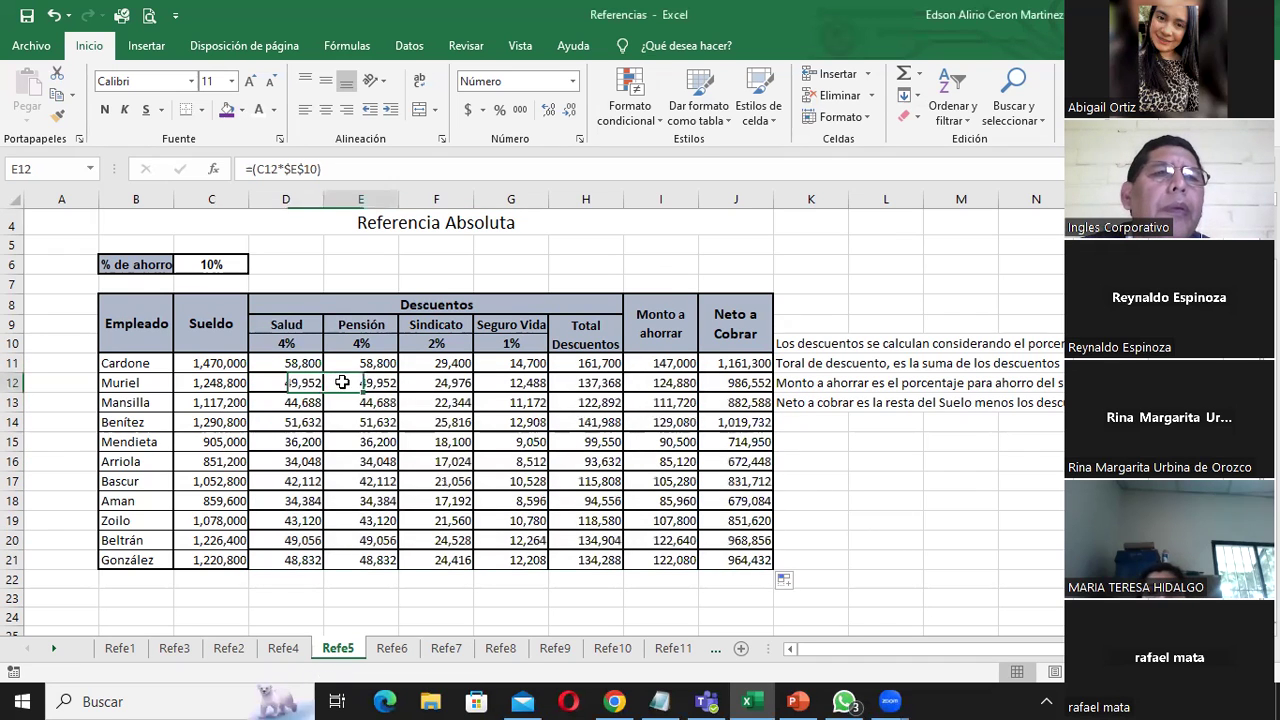
left_click(426, 383)
left_click(505, 383)
left_click(560, 383)
left_click(672, 382)
left_click(736, 383)
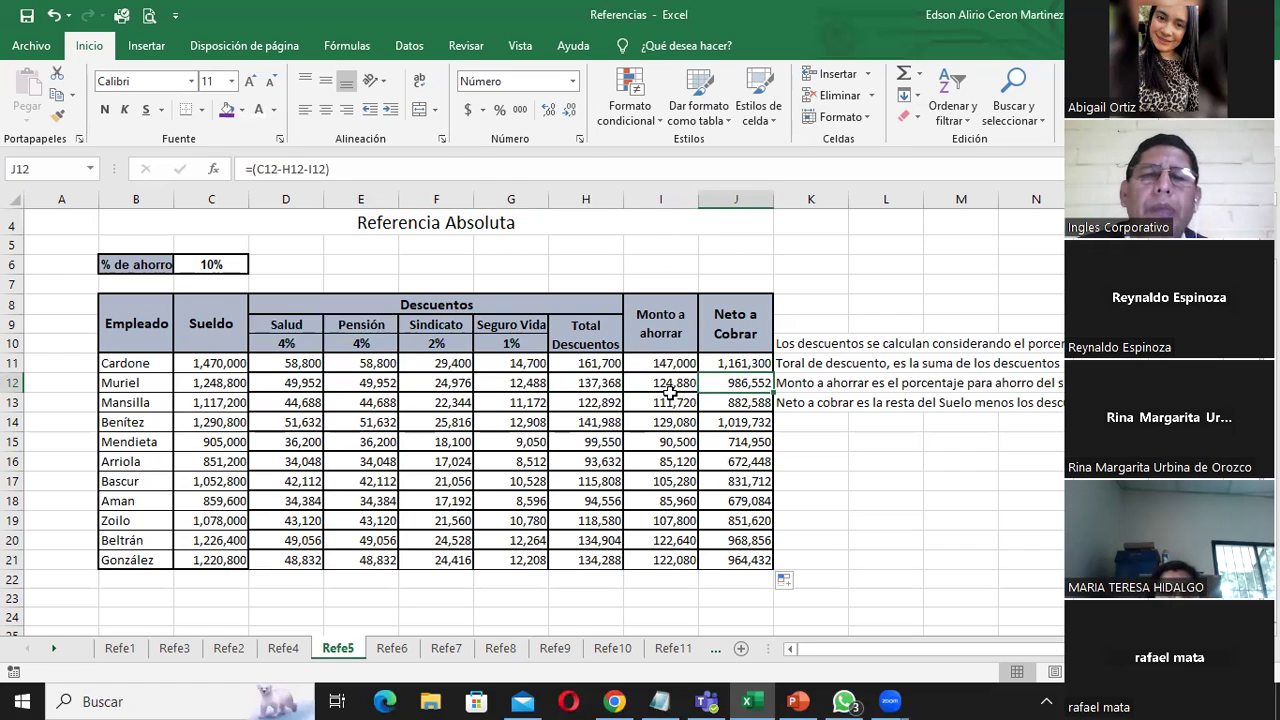